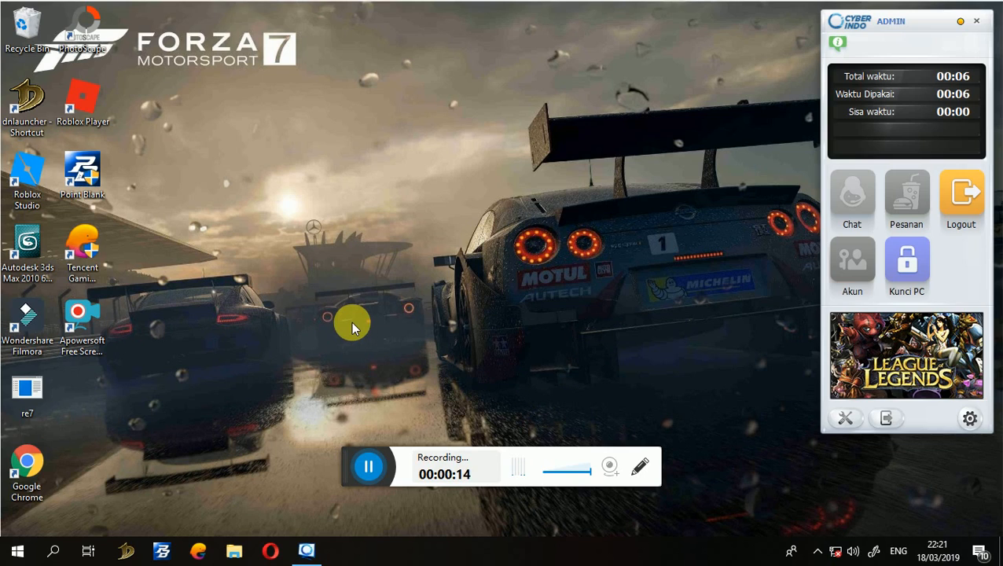
Step: Launch Autodesk 3ds Max 2010 and close the Learning Movies startup window
double_click(37, 269)
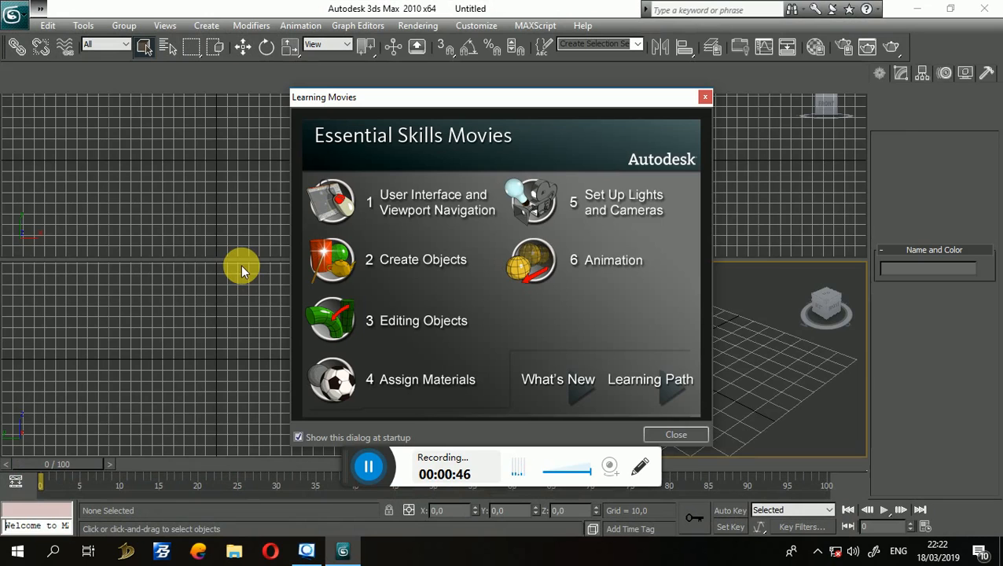
left_click(675, 435)
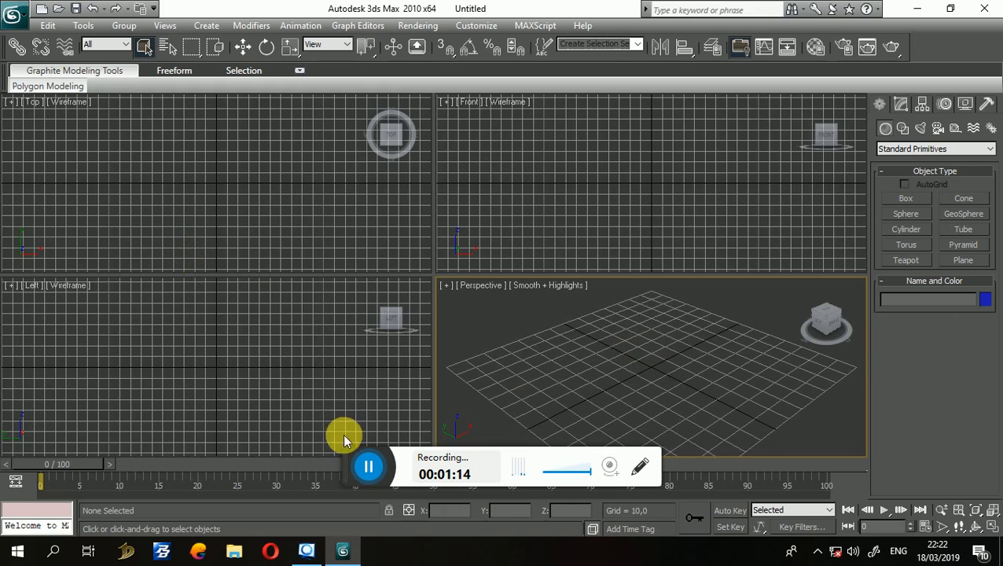
left_click_drag(355, 456, 419, 544)
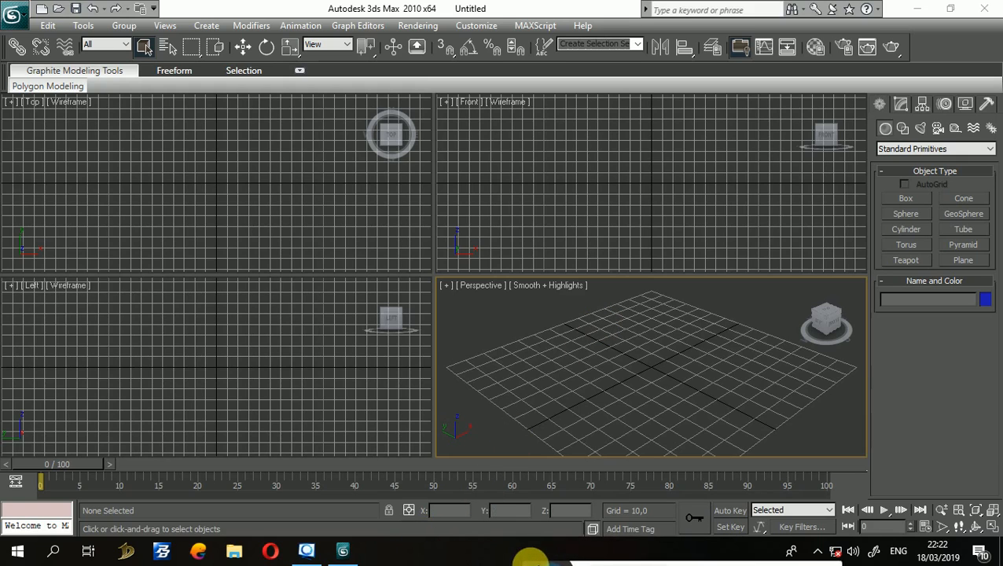
mouse_move(705, 557)
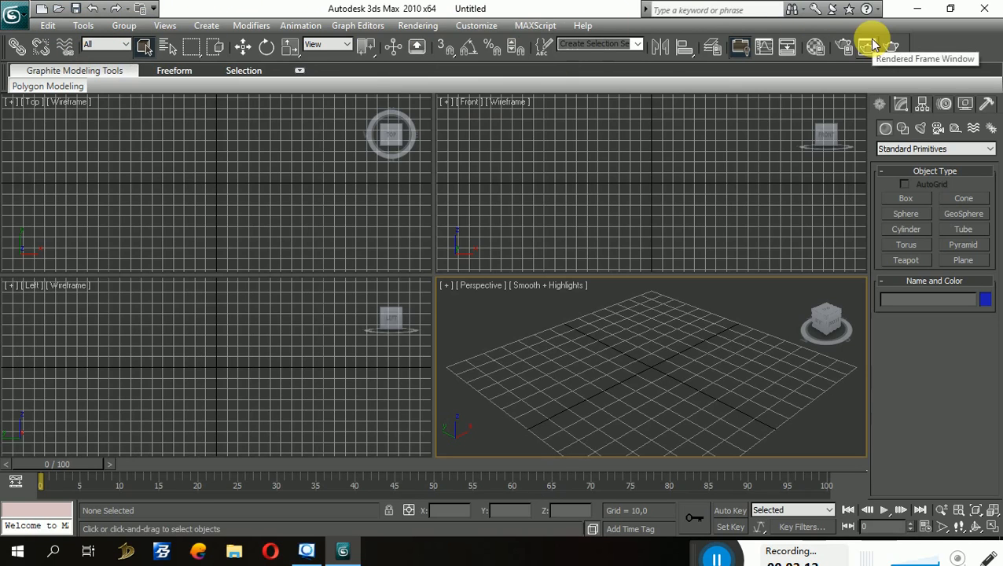
mouse_move(692, 553)
left_mouse_down()
mouse_move(336, 464)
mouse_move(354, 459)
mouse_move(347, 452)
mouse_move(655, 513)
mouse_move(705, 549)
left_mouse_up()
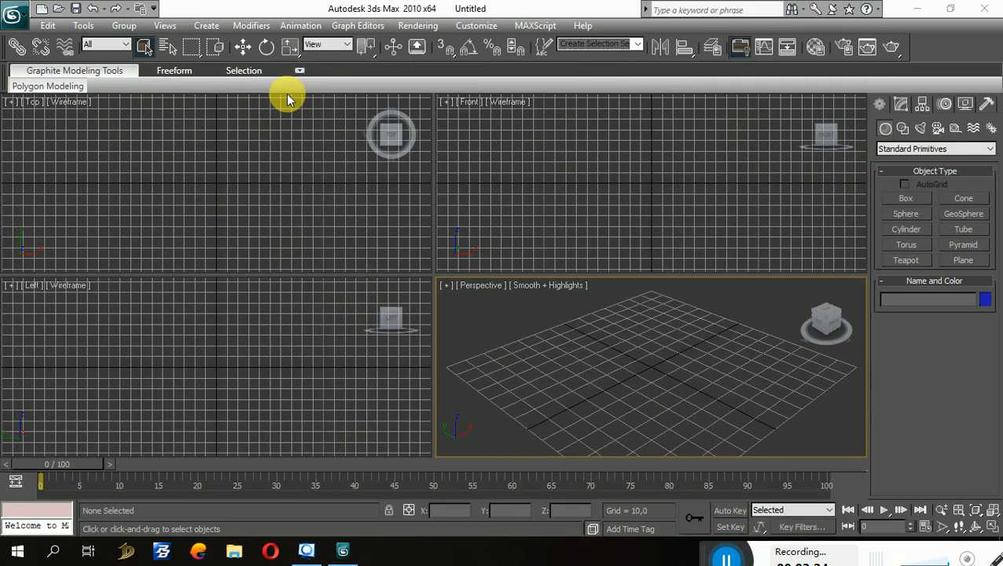
scroll(629, 373, "down", 6)
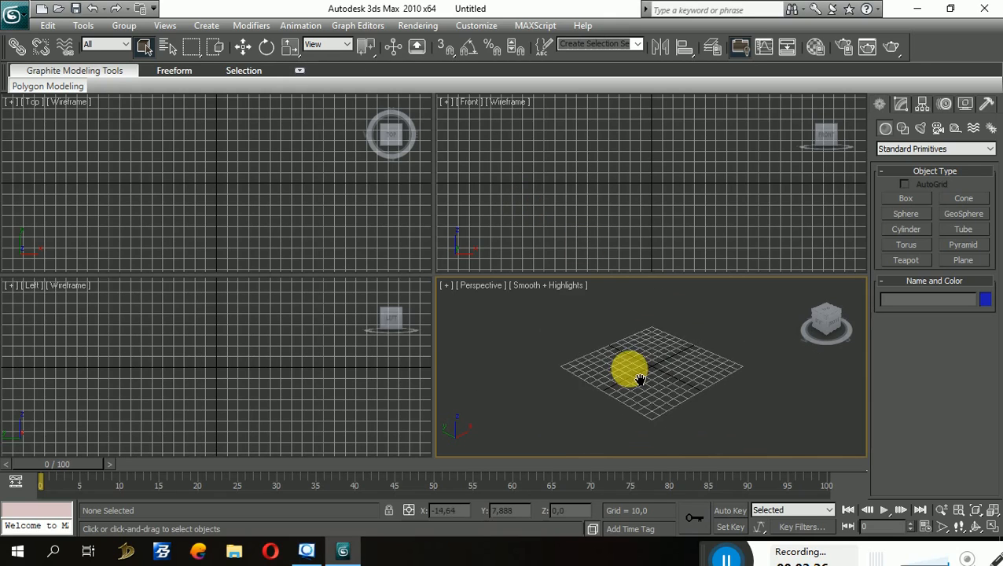
scroll(641, 379, "up", 8)
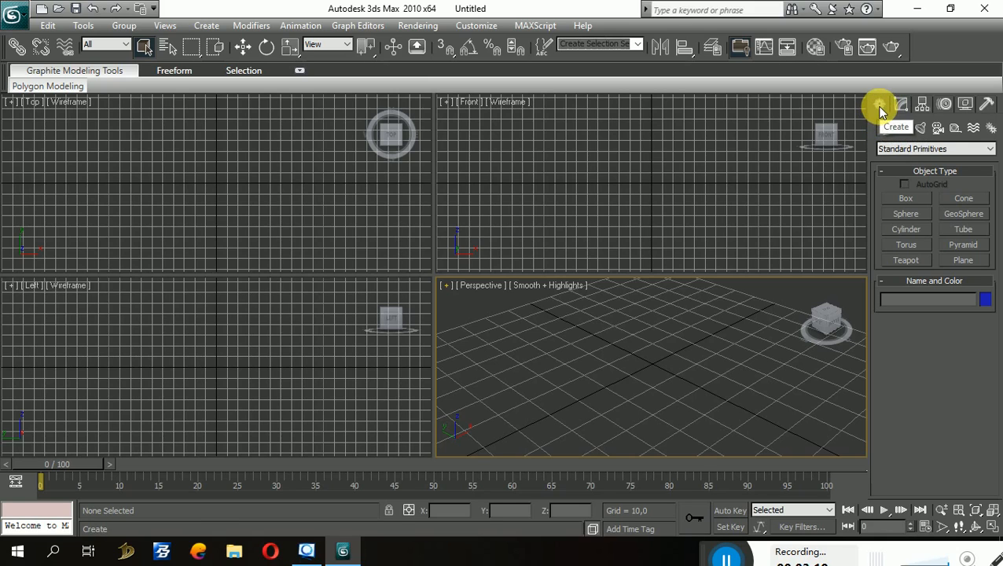
left_click(896, 149)
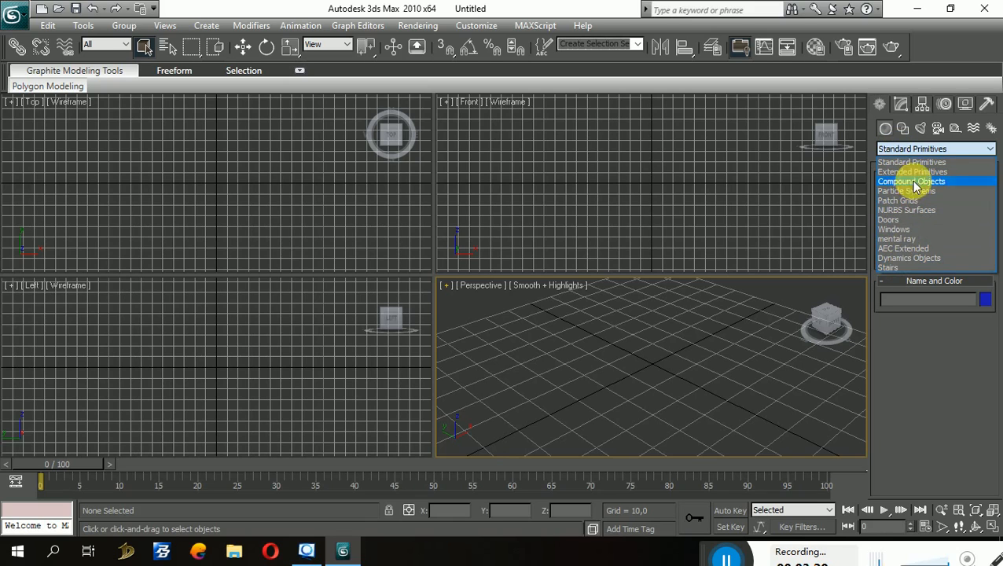
left_click(920, 162)
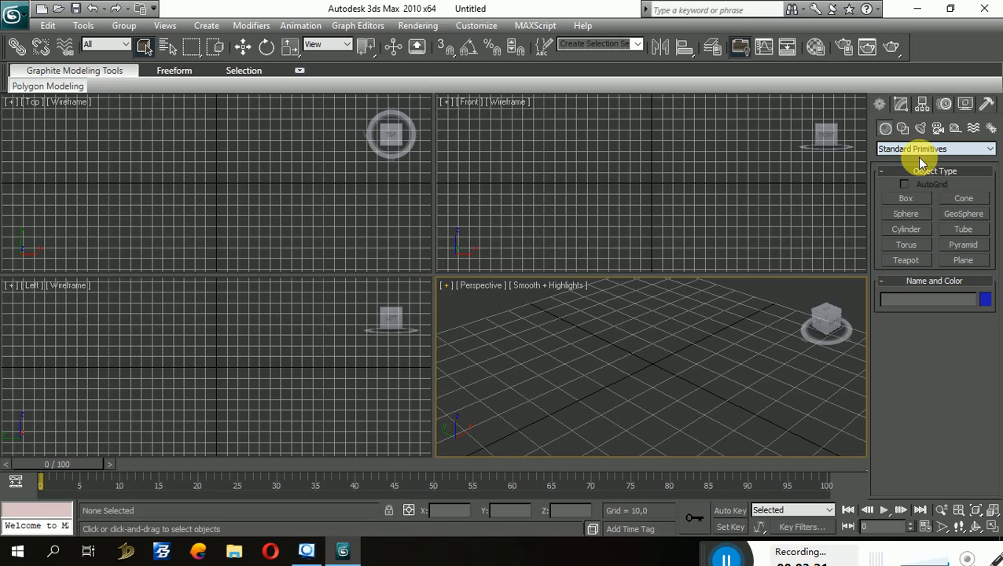
left_click(918, 198)
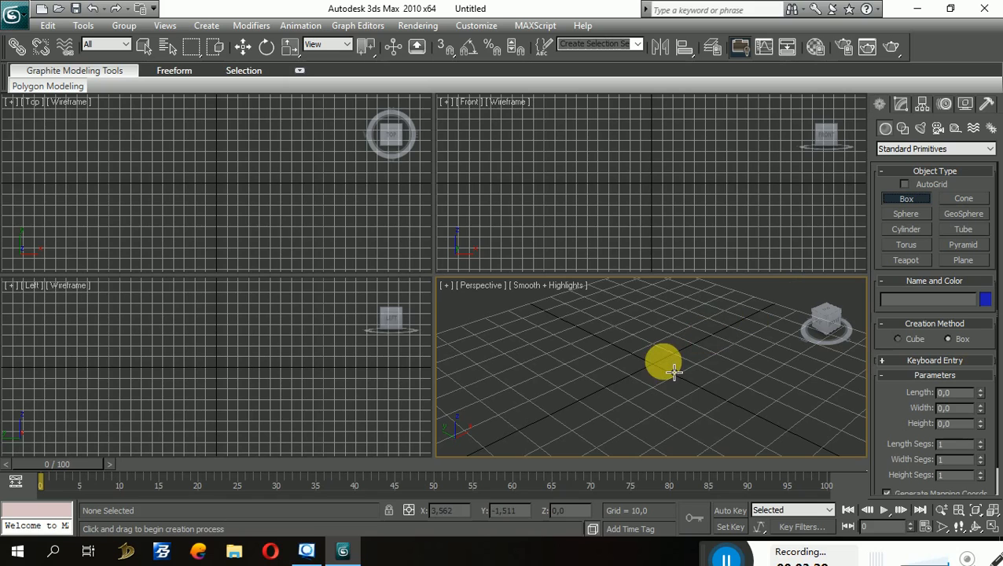
scroll(674, 361, "down", 5)
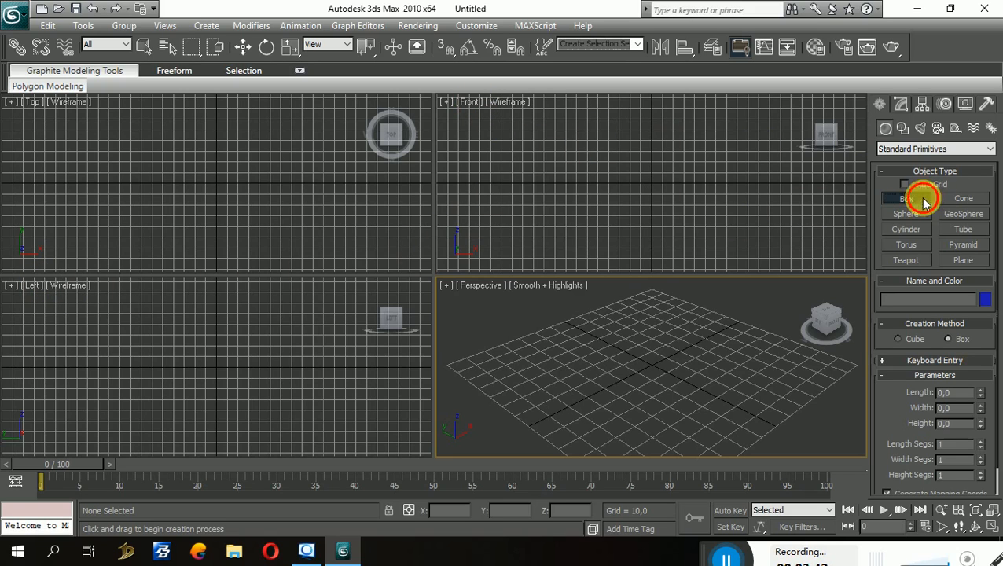
left_click(898, 105)
left_click(881, 104)
Step: Change the Front viewport to show the Right view
left_click(476, 104)
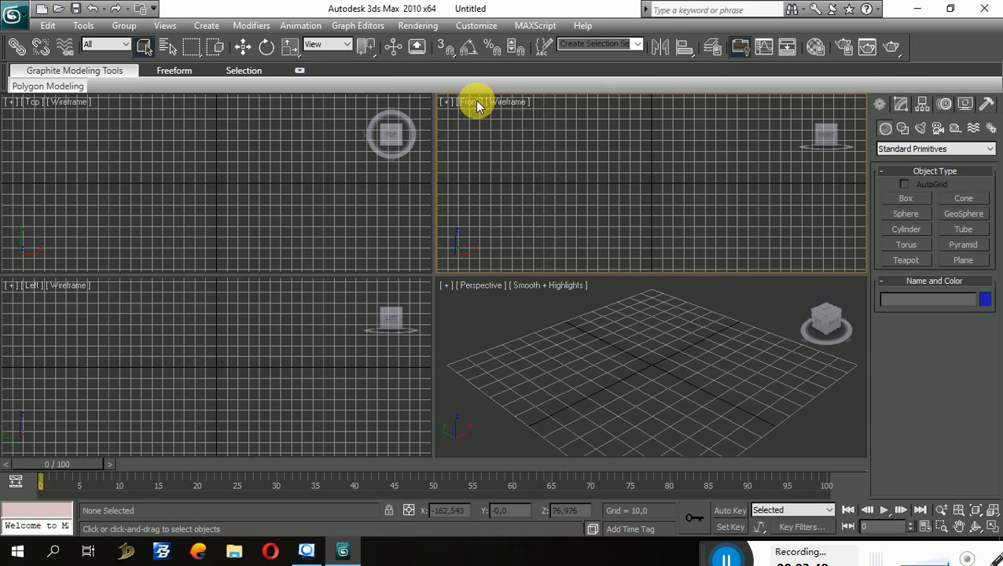
right_click(470, 110)
right_click(465, 70)
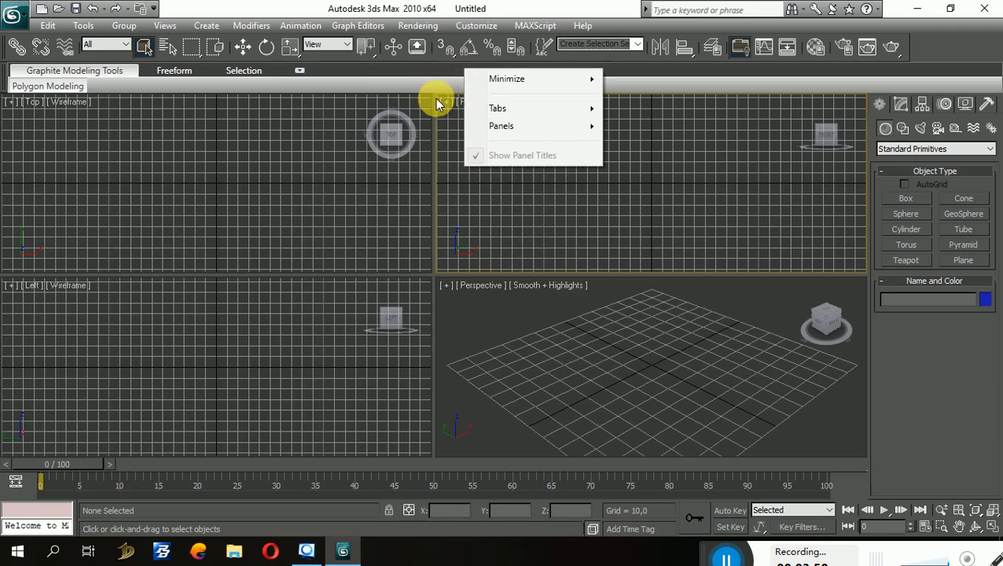
left_click(445, 102)
left_click(464, 104)
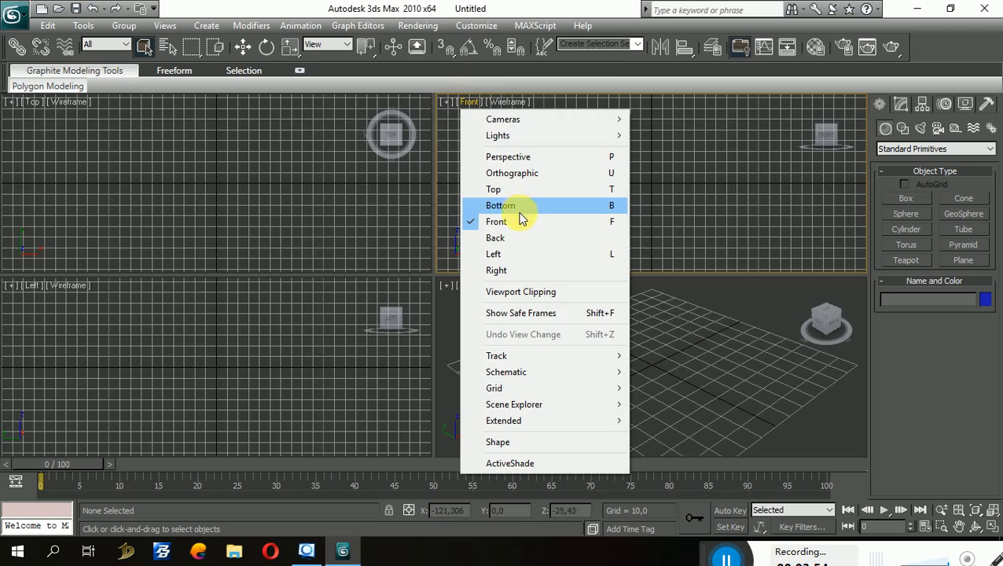
left_click(518, 272)
Step: Switch the Right viewport to the Top view and turn it back to Right
left_click(471, 102)
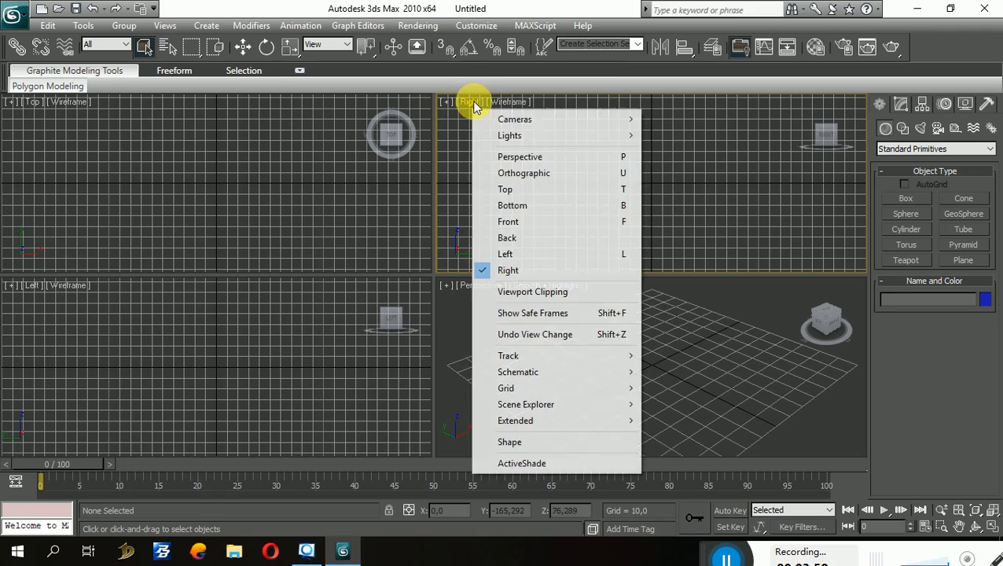
left_click(511, 188)
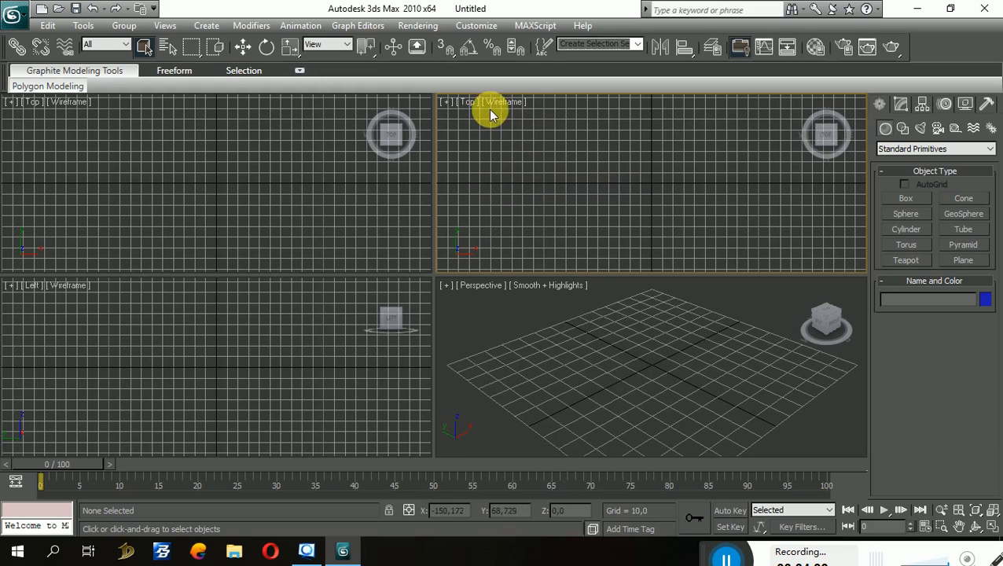
left_click(841, 140)
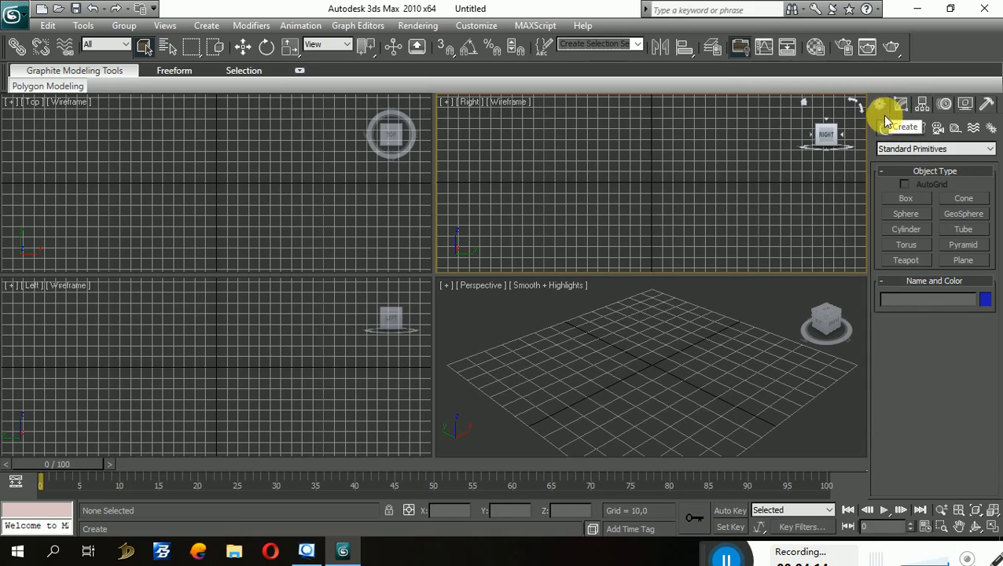
Step: Choose the Box tool from the Standard Primitives
left_click(891, 151)
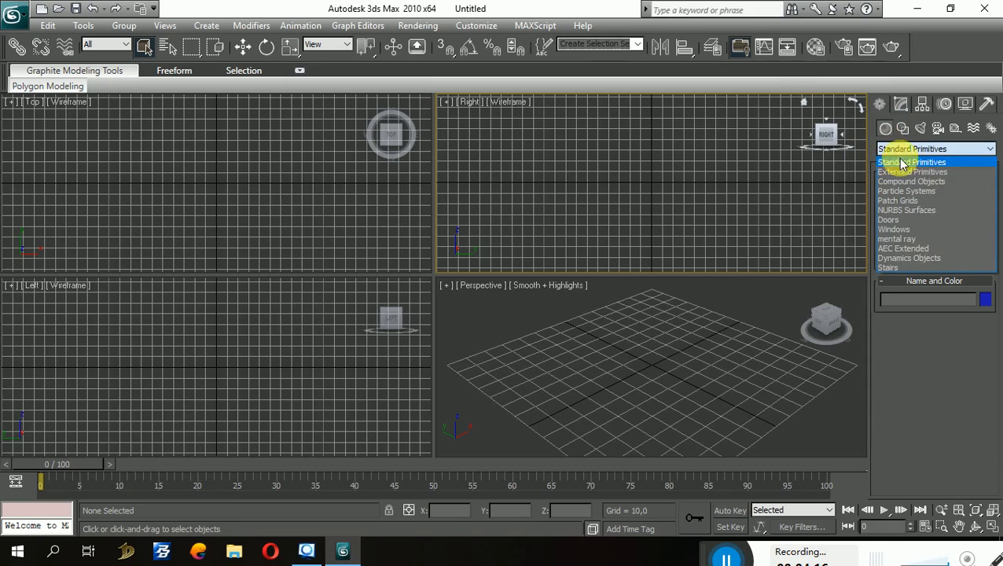
left_click(917, 151)
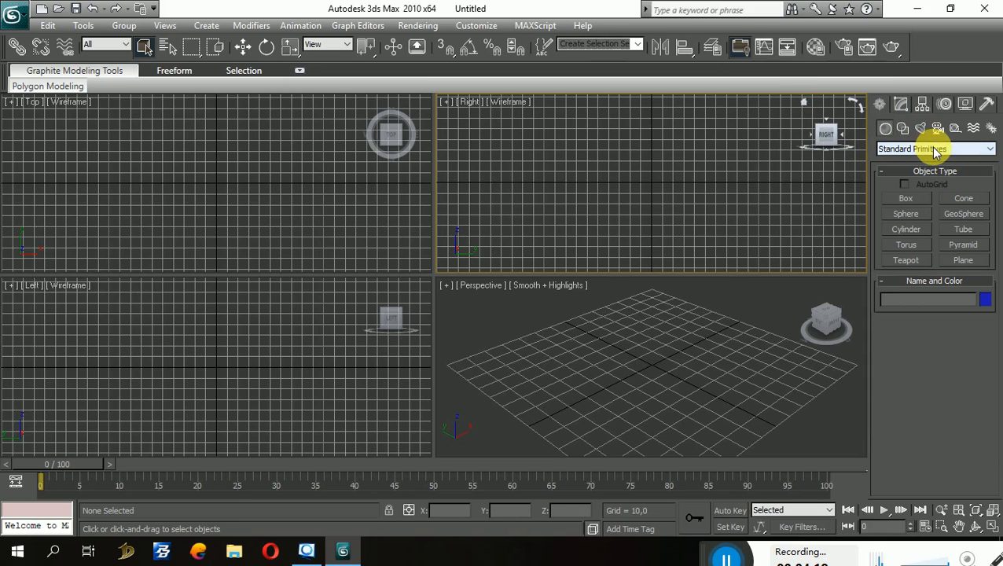
left_click(908, 200)
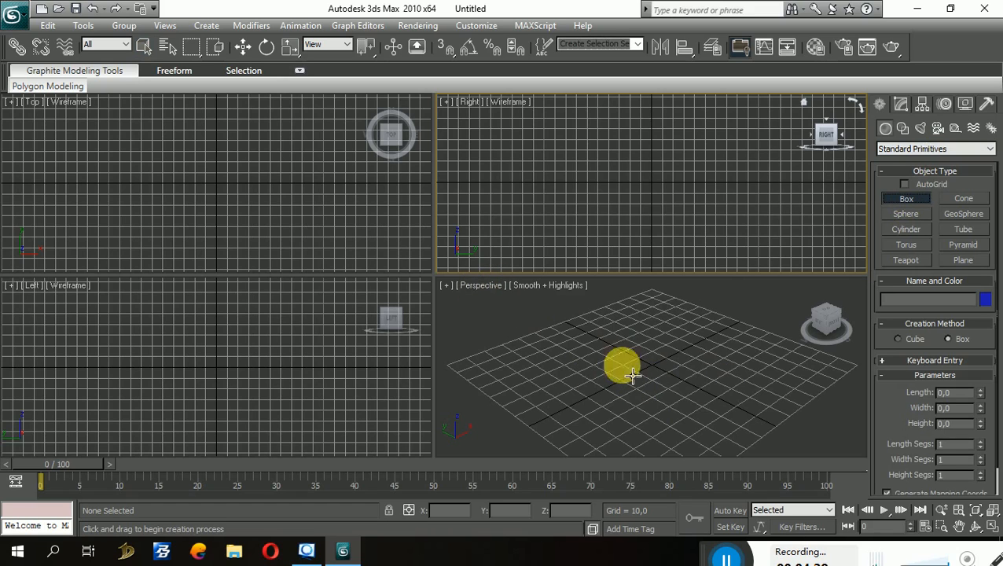
middle_click_drag(659, 383, 753, 393, "alt")
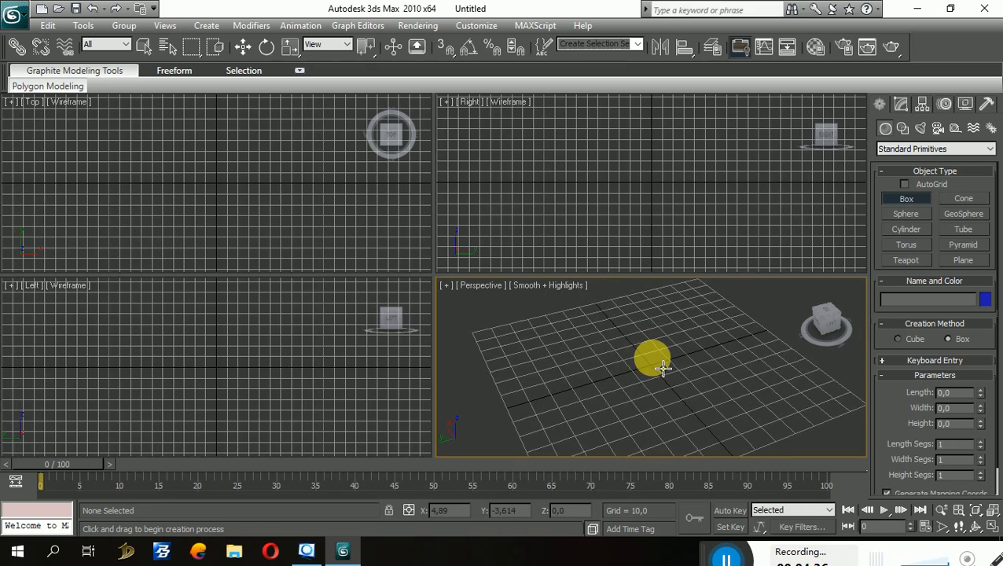
mouse_move(663, 367)
middle_mouse_down()
mouse_move(674, 360)
mouse_move(533, 407)
mouse_move(832, 385)
mouse_move(654, 363)
middle_mouse_up()
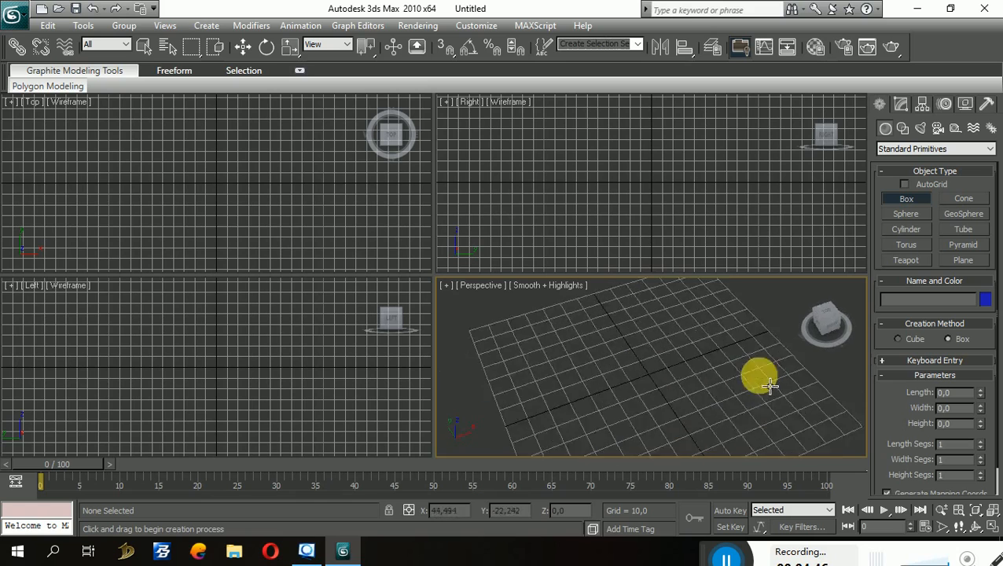
middle_click_drag(720, 358, 721, 399, "alt")
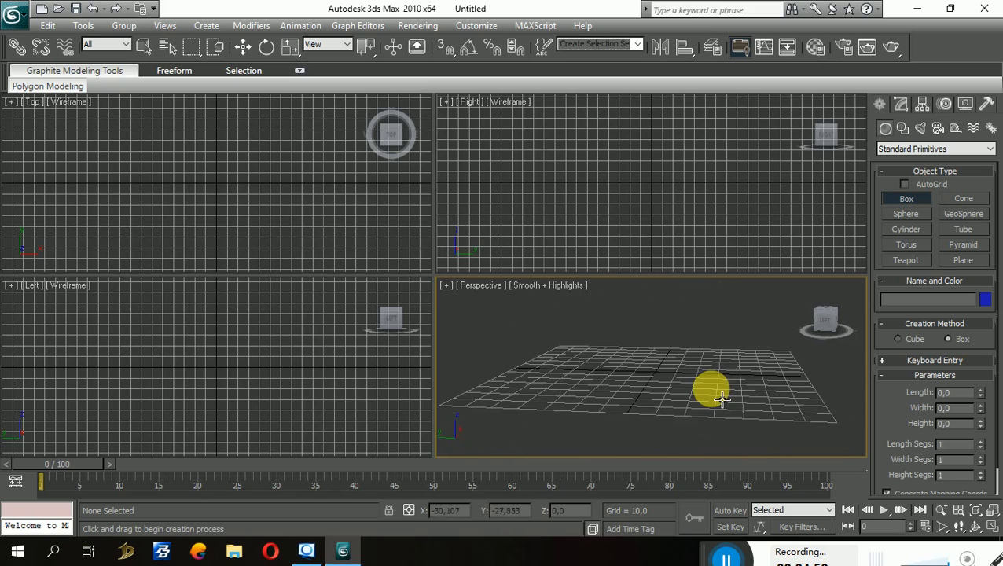
middle_click_drag(663, 374, 466, 291)
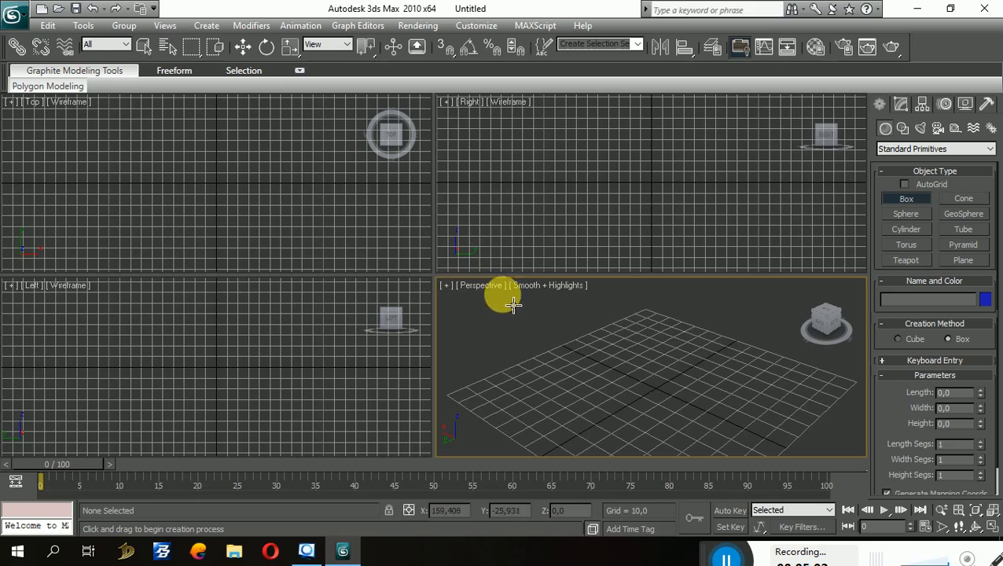
Step: Orbit the Right viewport into an orthographic view and restore it to the Right view
left_click(580, 193)
left_click(351, 186)
left_click(587, 203)
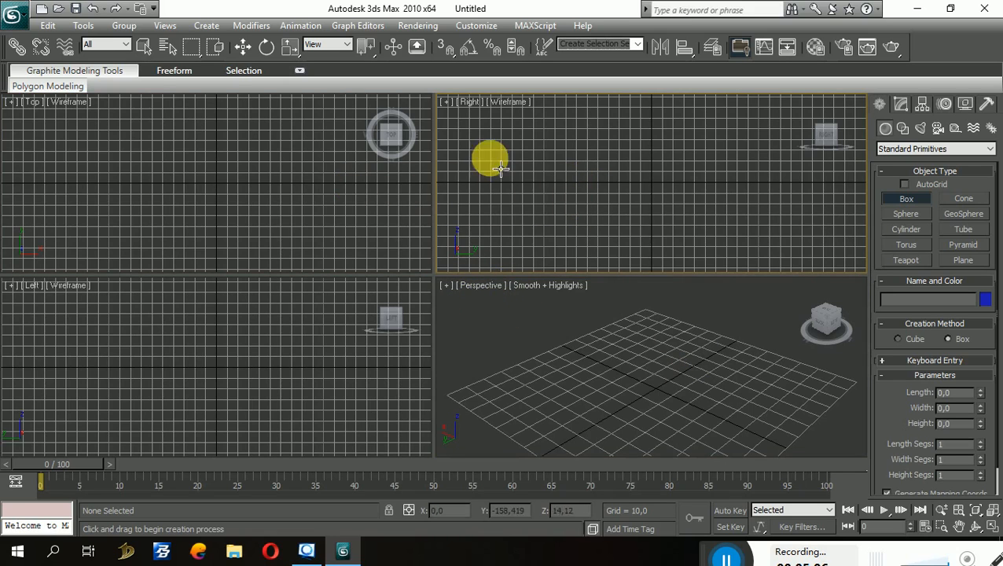
middle_click_drag(576, 213, 478, 142, "alt")
left_click(474, 109)
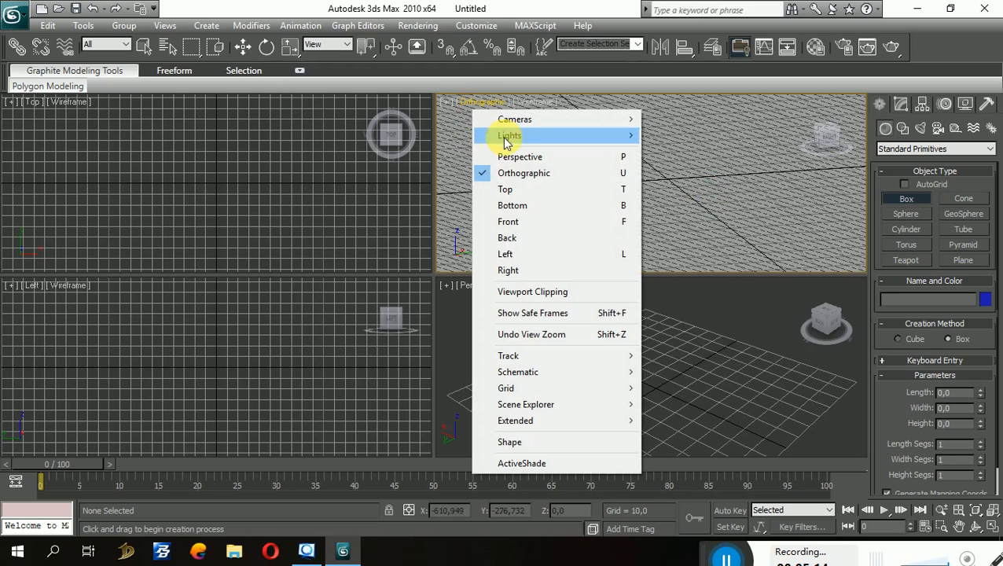
left_click(508, 271)
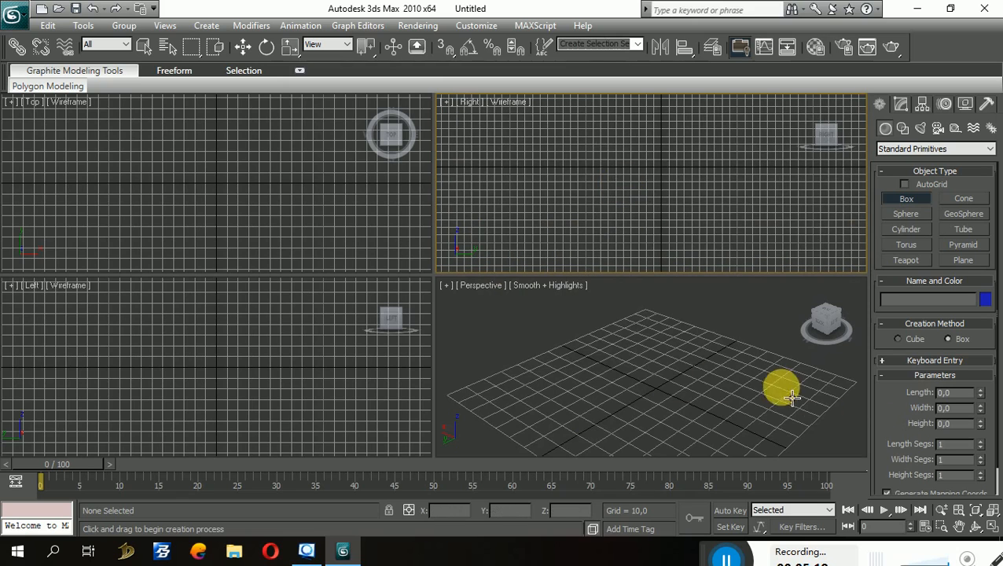
Step: Maximize the Perspective viewport
middle_click_drag(681, 362, 730, 354, "alt")
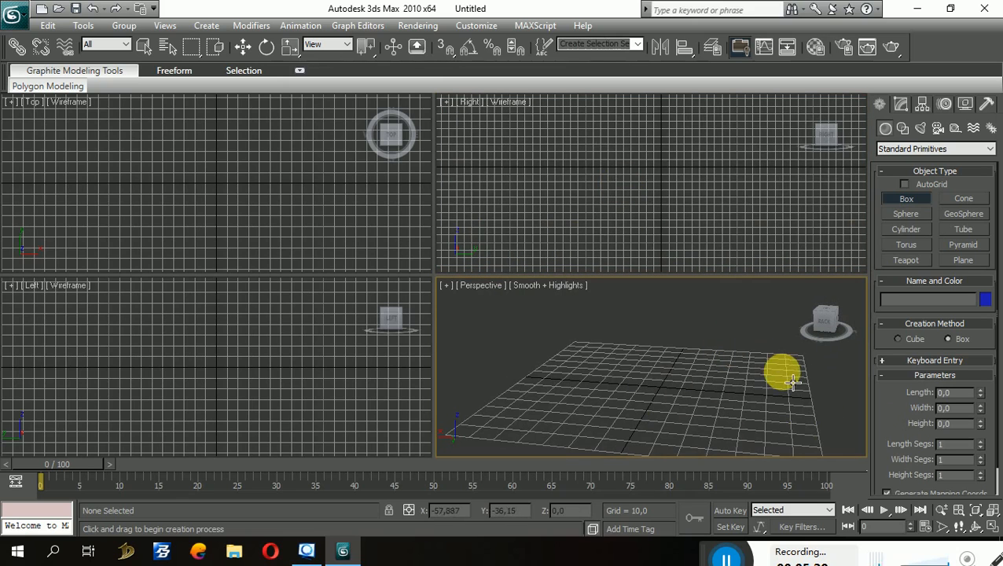
left_click(995, 529)
middle_click_drag(509, 327, 702, 325, "alt")
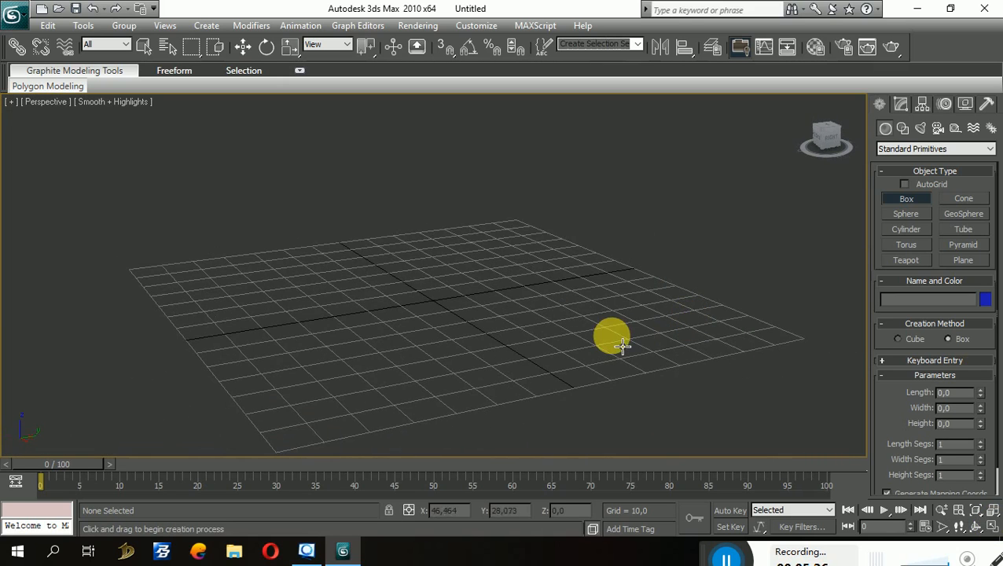
Step: Draw a box over the whole home grid in the Perspective view, about 140 long, 139 wide and 66 high
scroll(566, 323, "up", 5)
scroll(570, 323, "down", 5)
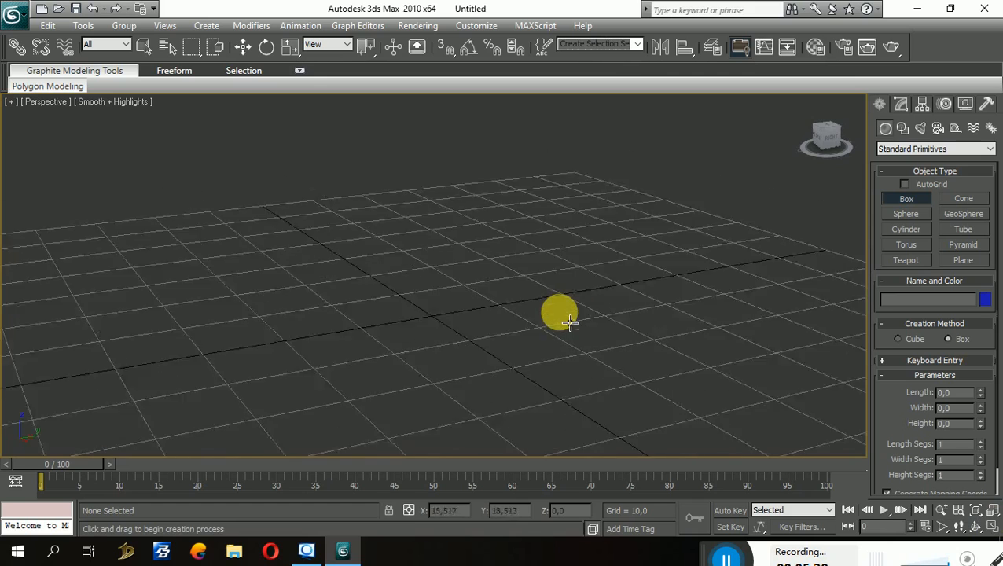
scroll(570, 322, "up", 5)
scroll(570, 322, "down", 5)
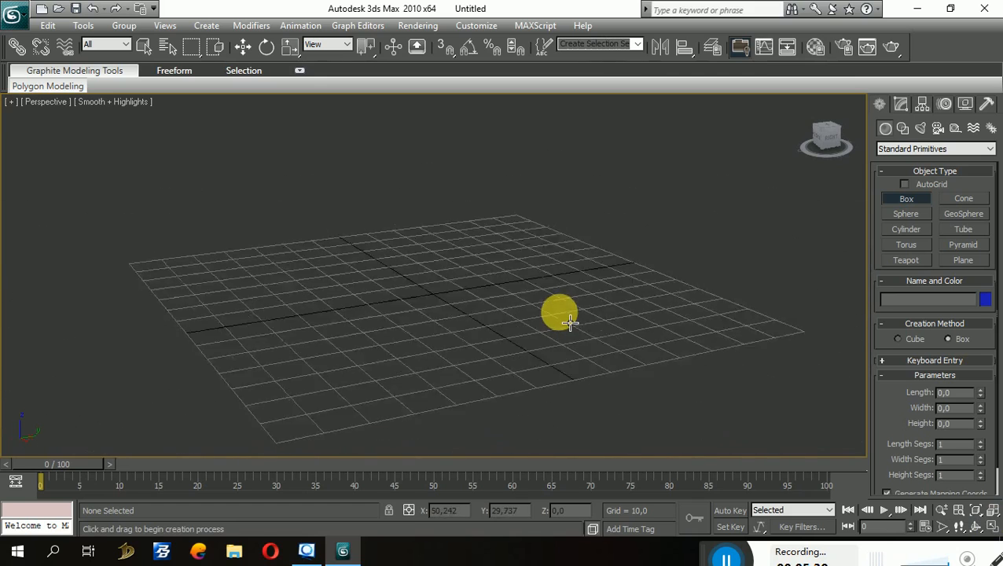
scroll(570, 323, "down", 4)
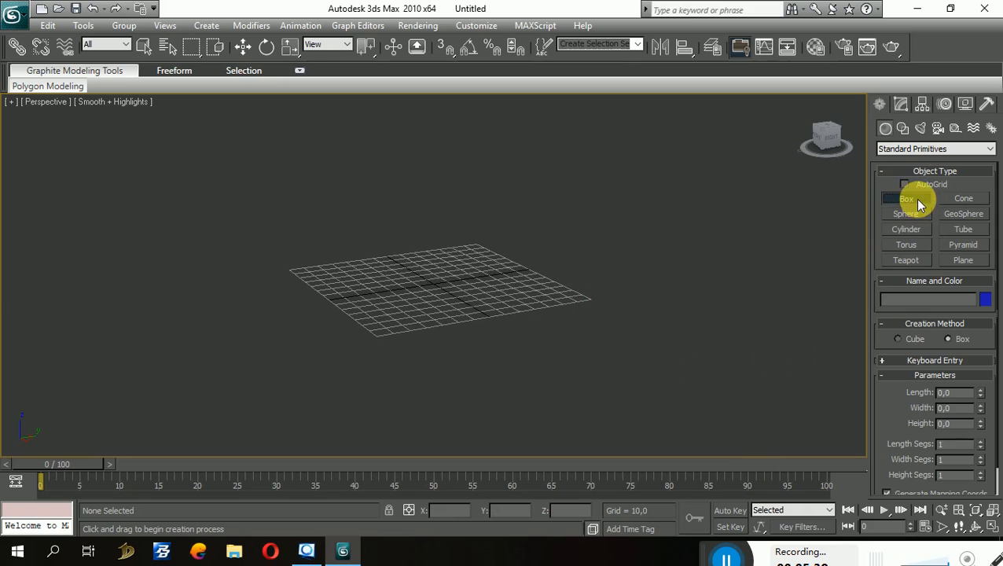
middle_click_drag(596, 214, 636, 249)
scroll(627, 264, "up", 3)
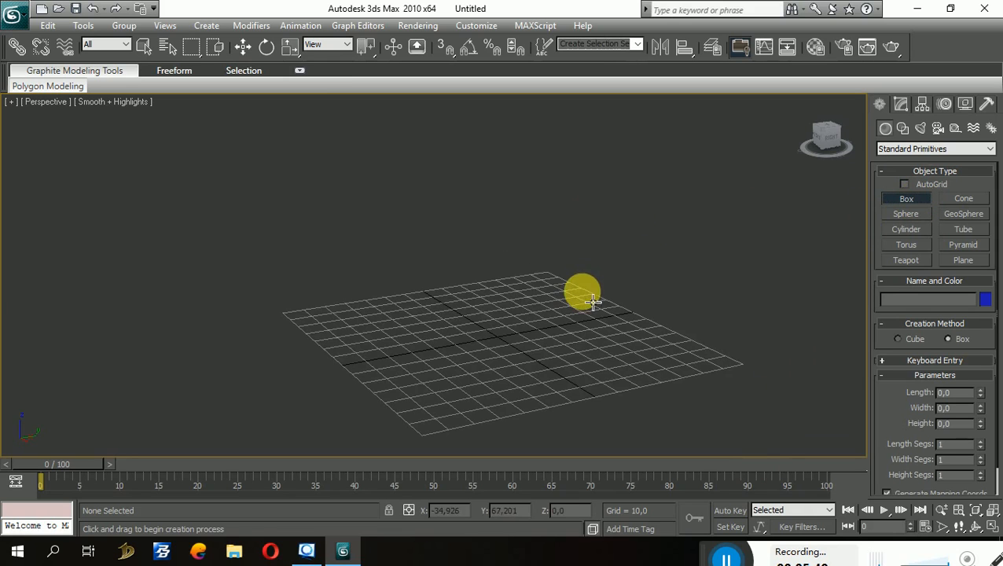
middle_click_drag(475, 313, 421, 307, "alt")
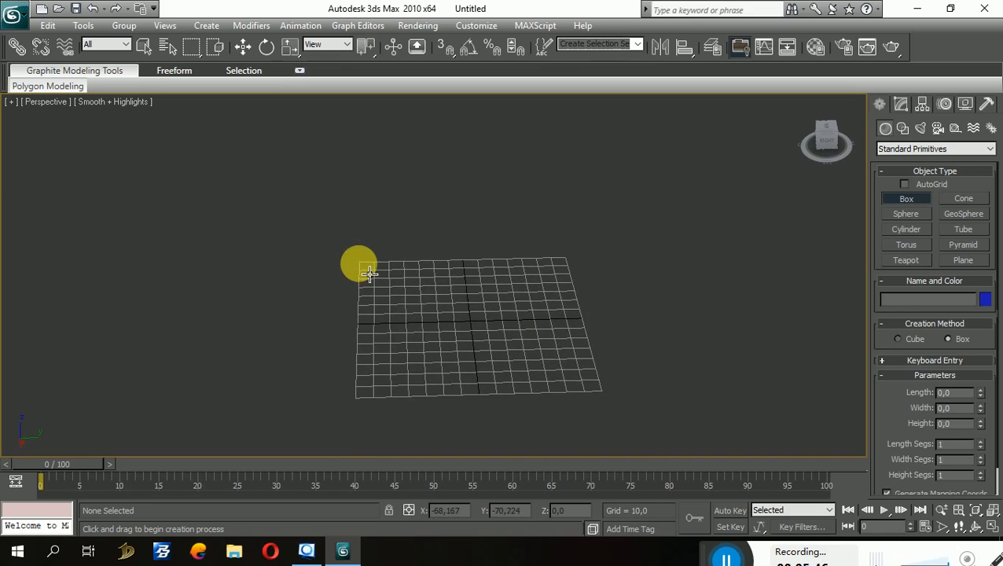
left_click_drag(403, 299, 607, 405)
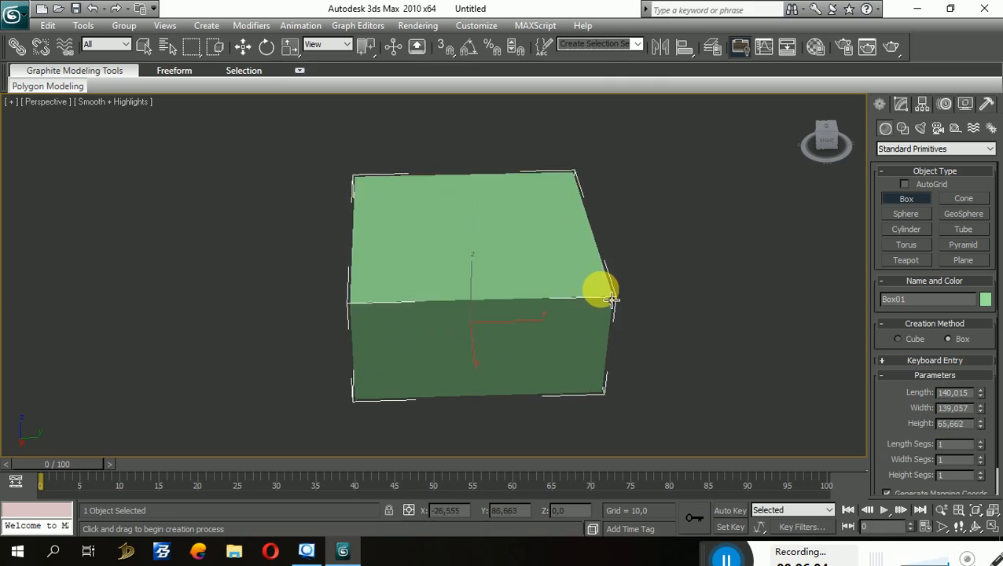
Step: Discard the large box and draw a smaller one on the home grid, about 109 long, 98 wide and 40 high
right_click(539, 316)
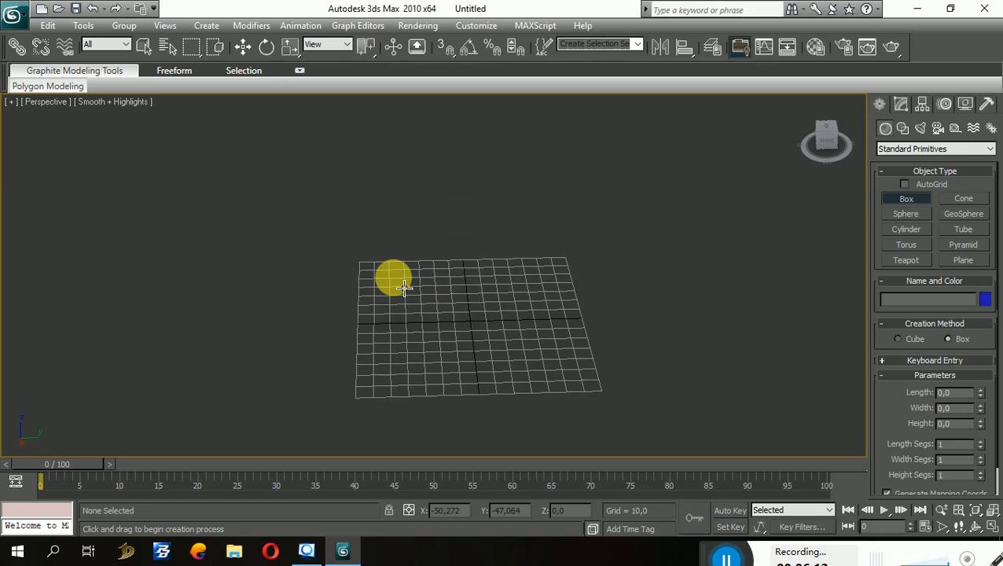
left_click_drag(397, 284, 593, 383)
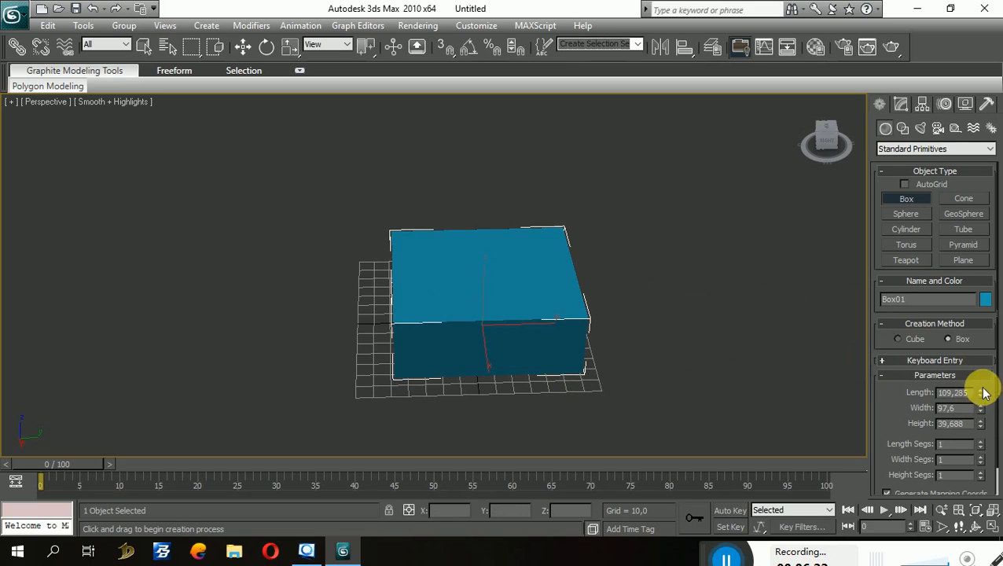
Step: Set the box's length to 10, width to 5 and height to 5
mouse_move(986, 393)
left_mouse_down()
mouse_move(981, 358)
mouse_move(984, 409)
left_mouse_up()
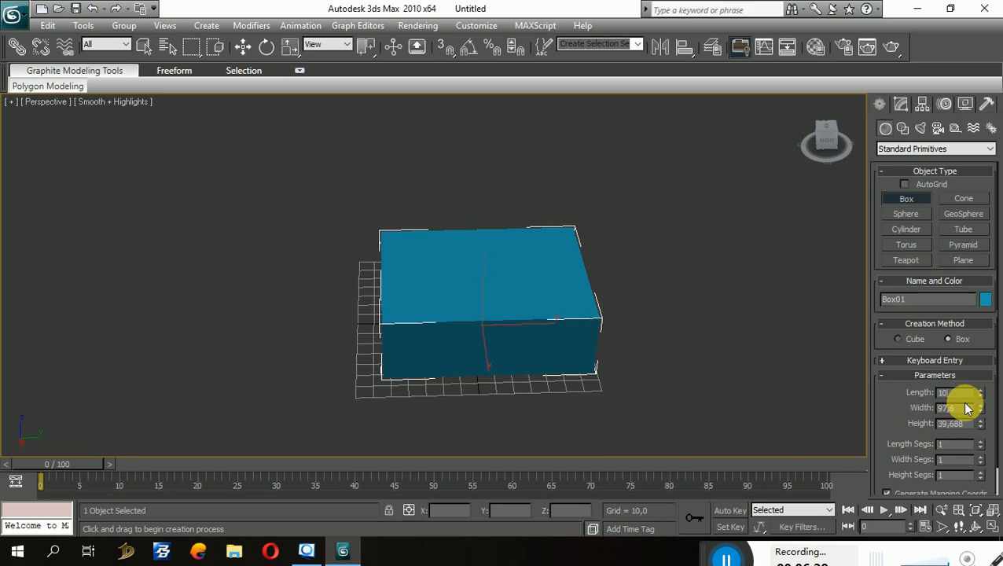
key("Tab")
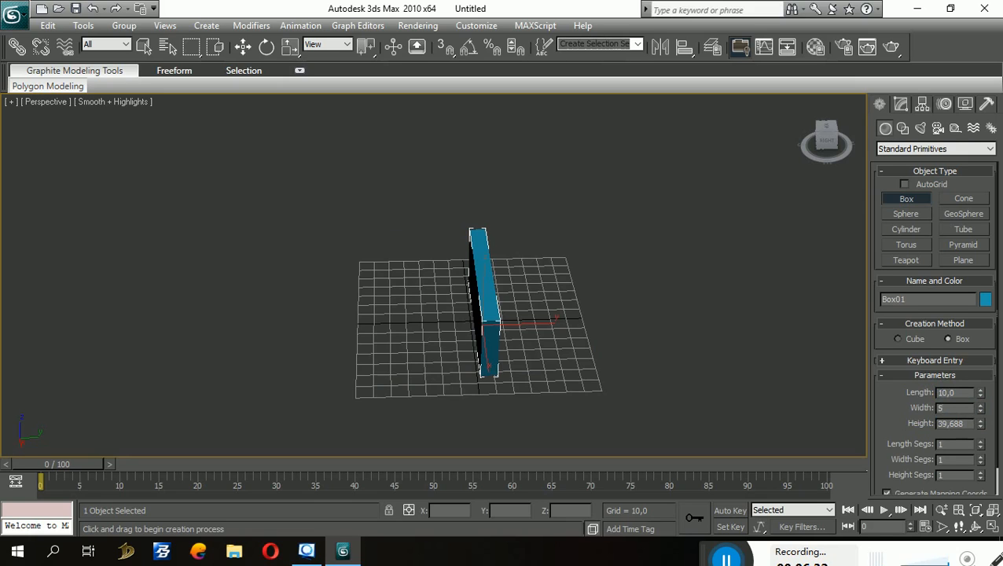
key("Tab")
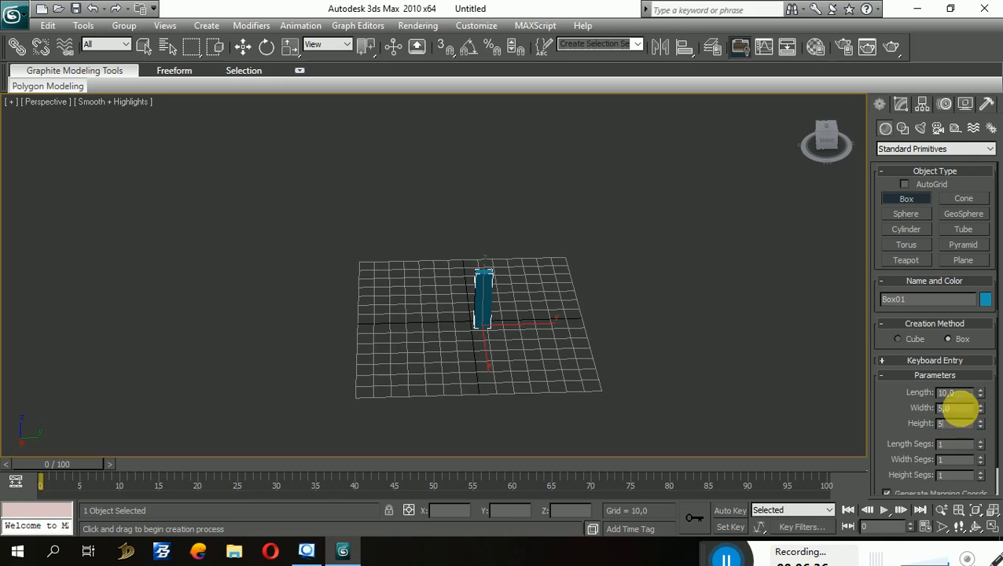
middle_click_drag(574, 324, 595, 300)
scroll(593, 298, "up", 5)
middle_click_drag(631, 350, 459, 302)
scroll(495, 317, "up", 3)
scroll(568, 347, "down", 8)
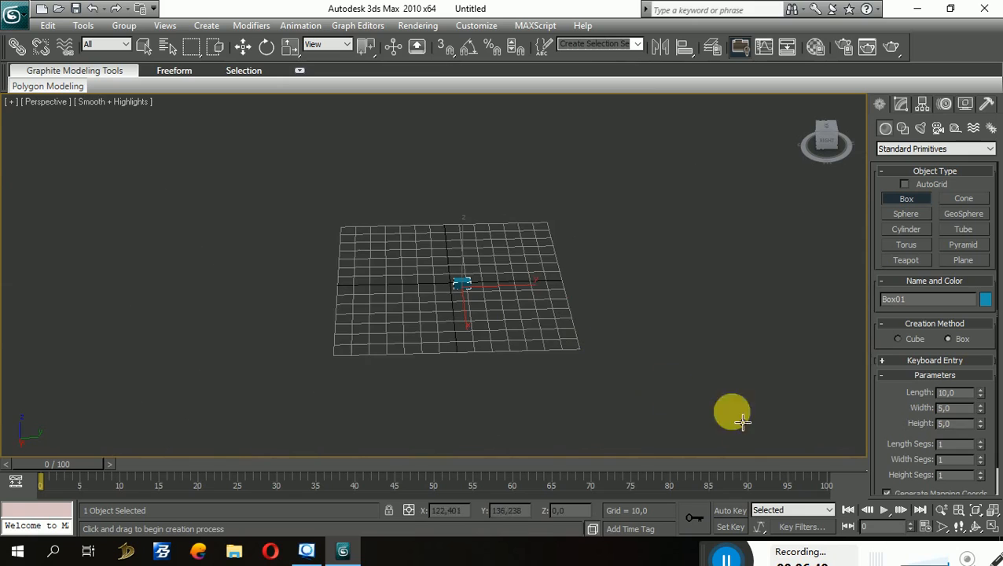
Step: Enlarge the box to a length of about 68.4, a width of about 29.9 and a height of about 61.8
scroll(853, 442, "up", 2)
left_click_drag(981, 392, 993, 523)
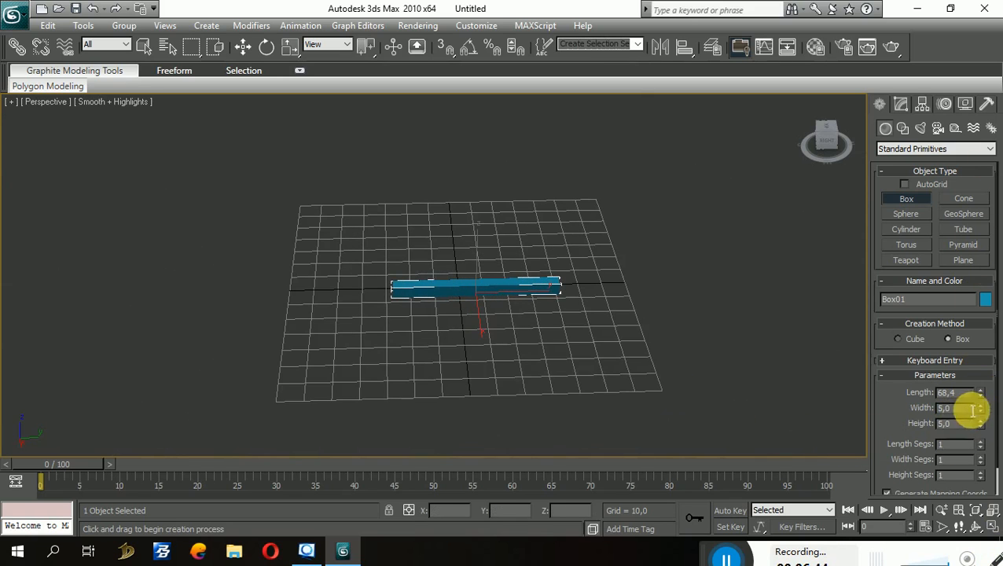
left_click_drag(980, 406, 990, 118)
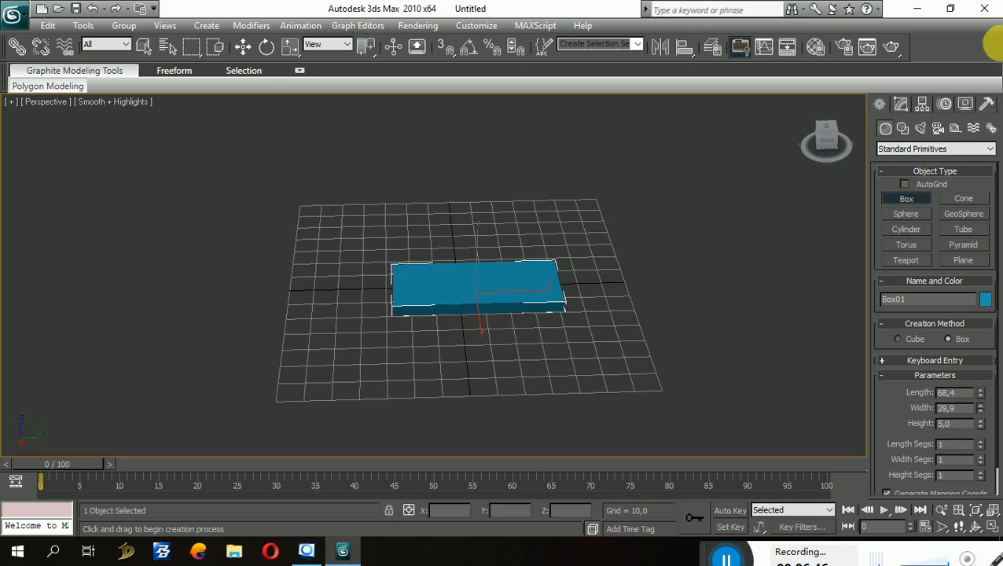
left_click_drag(981, 423, 976, 106)
left_click_drag(983, 424, 958, 321)
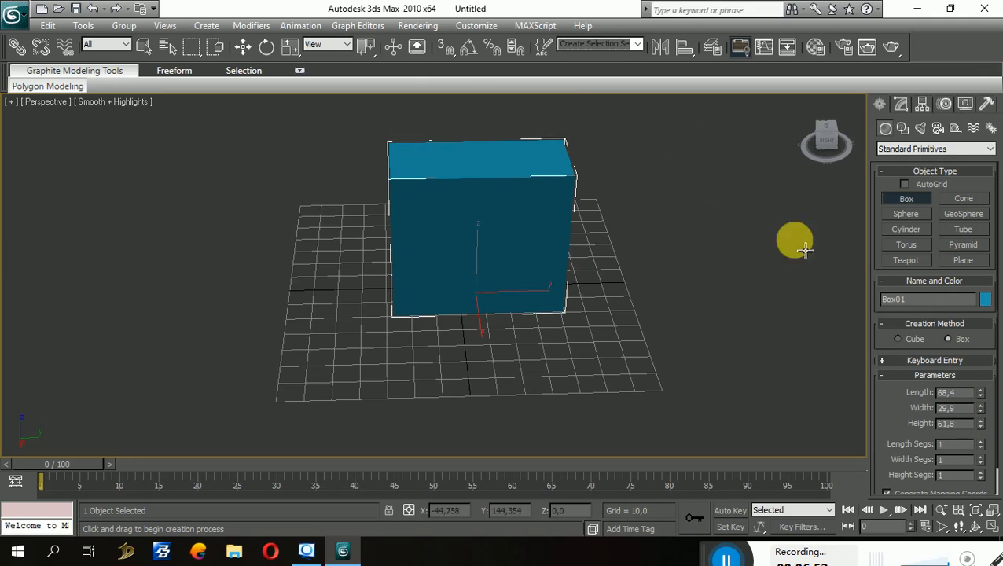
Step: Choose the Sphere tool from the Standard Primitives
scroll(676, 259, "down", 4)
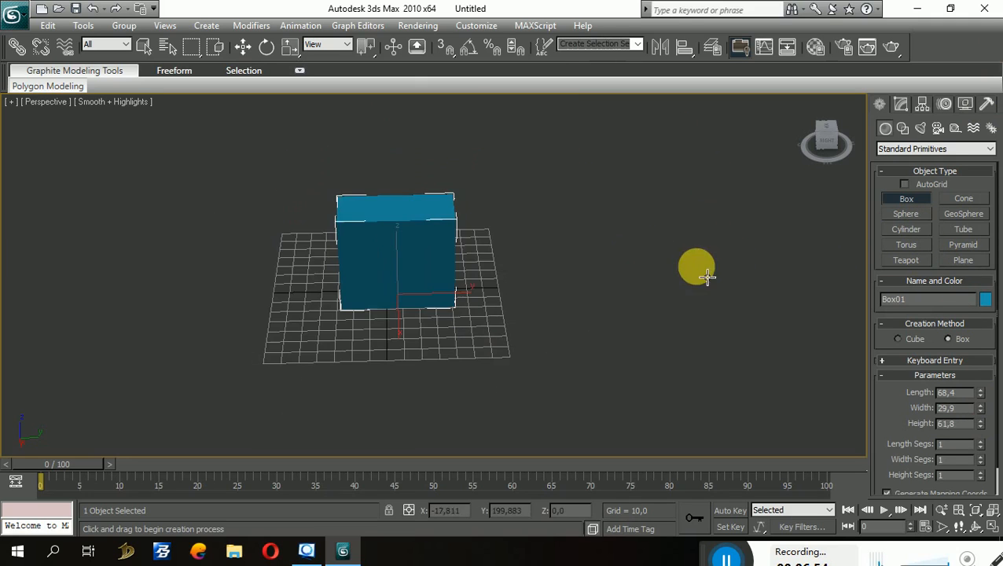
left_click(919, 214)
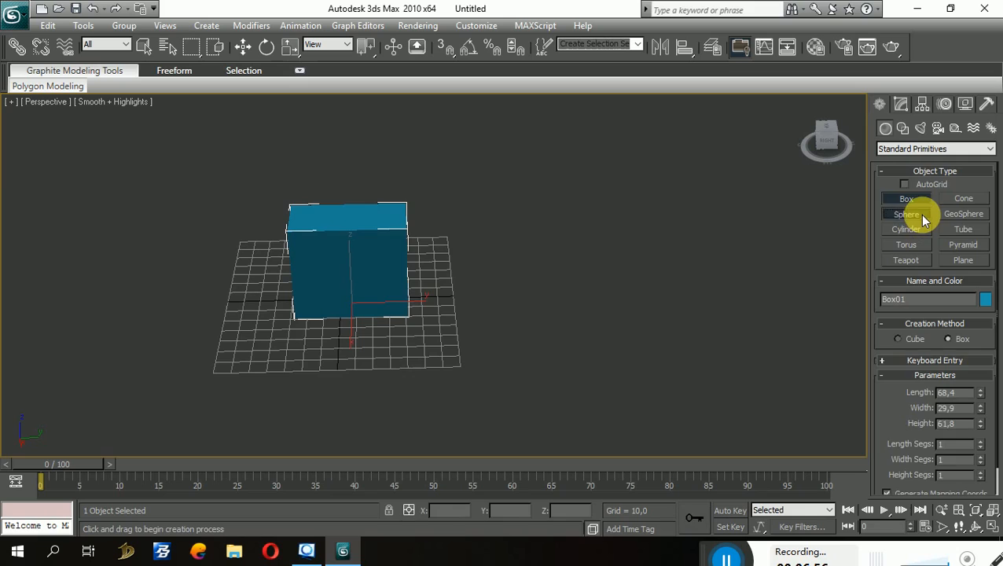
middle_click_drag(699, 291, 671, 307)
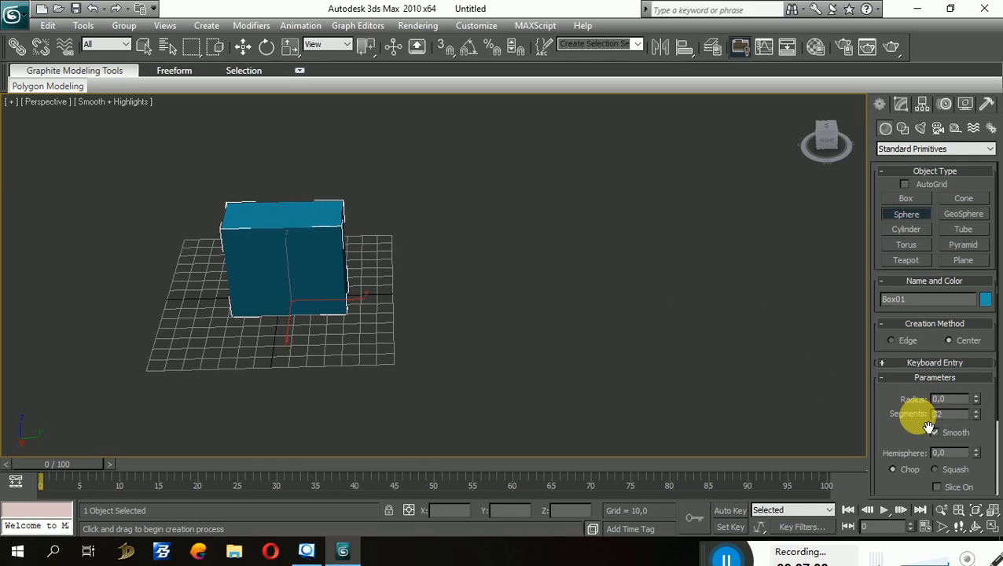
Step: Examine the sphere's Creation Method, Keyboard Entry and Parameters settings by expanding and collapsing their rollouts
left_click_drag(989, 450, 993, 353)
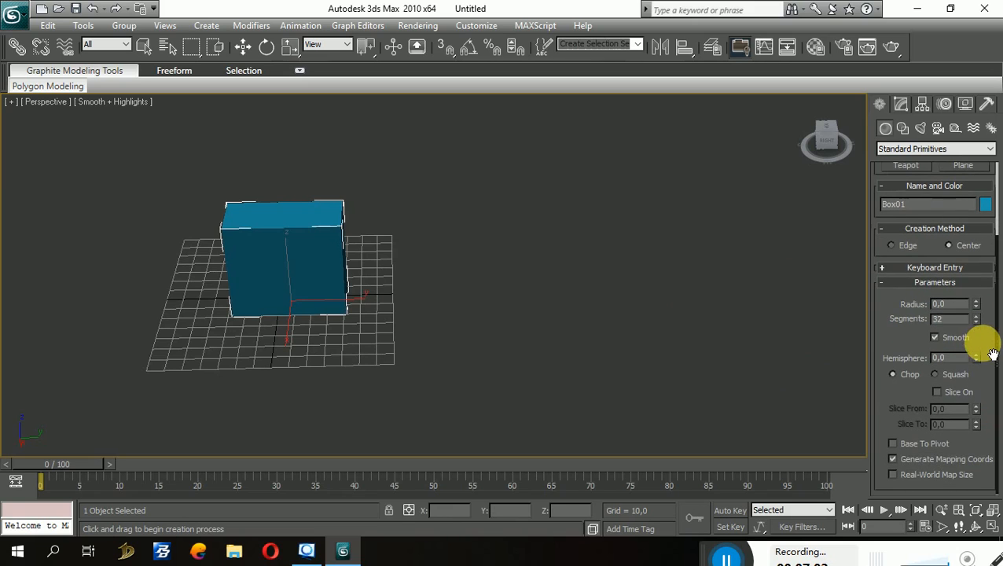
left_click_drag(921, 304, 912, 358)
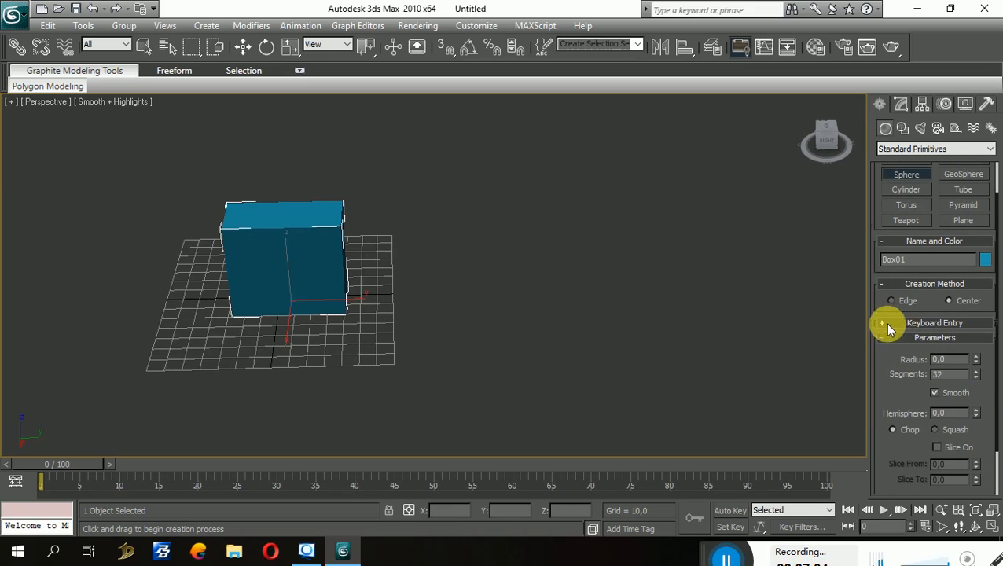
left_click(887, 323)
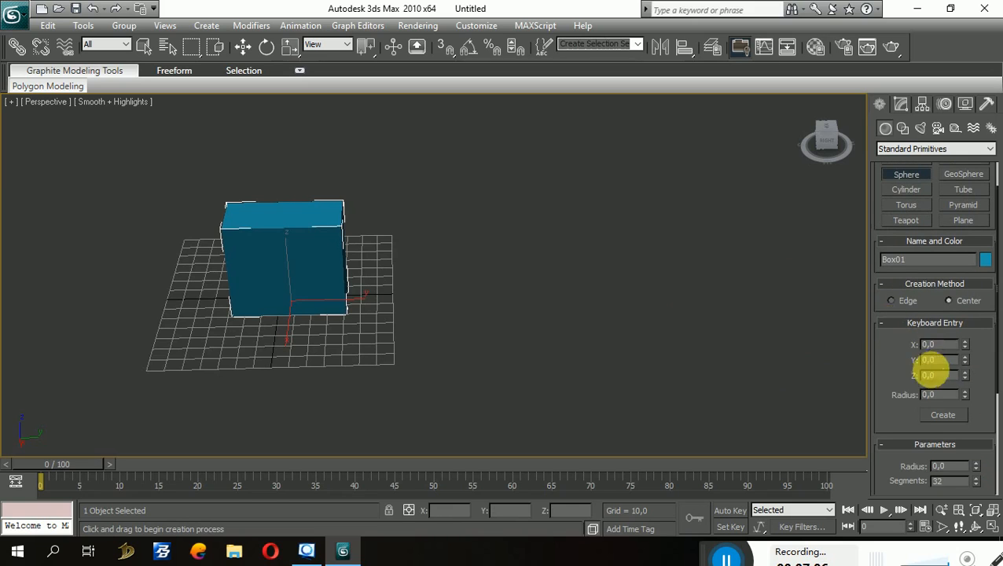
left_click(886, 324)
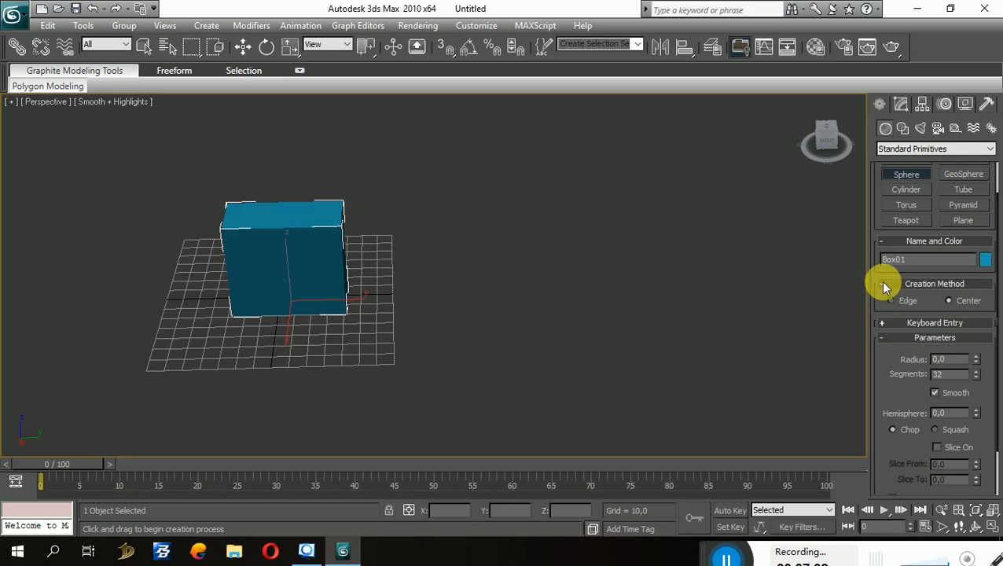
left_click(884, 285)
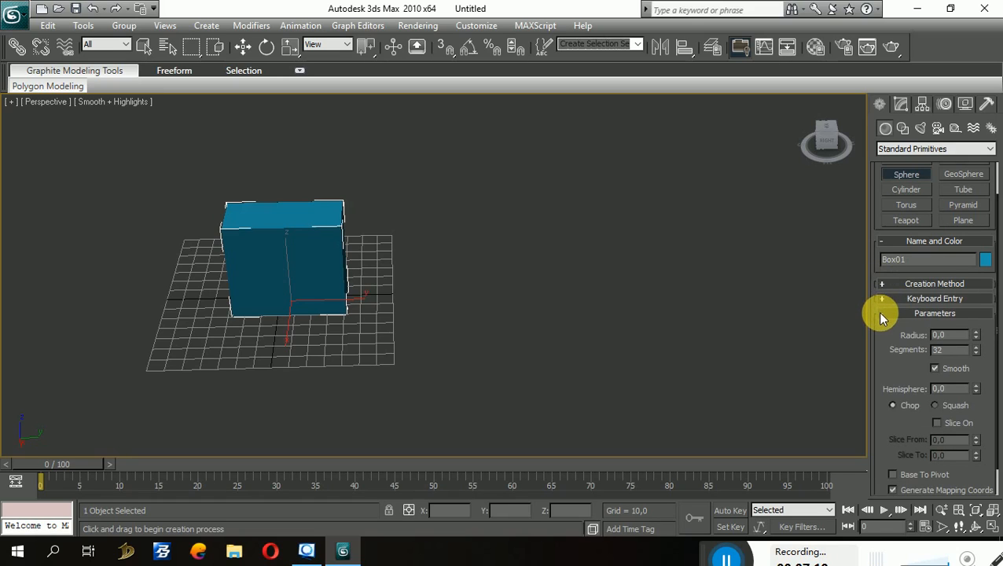
left_click(882, 313)
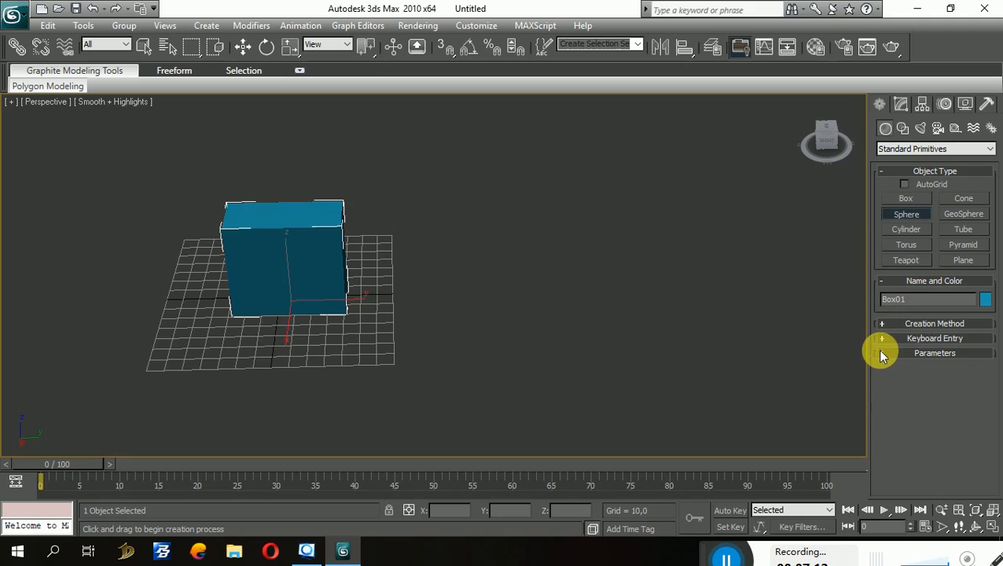
left_click(882, 353)
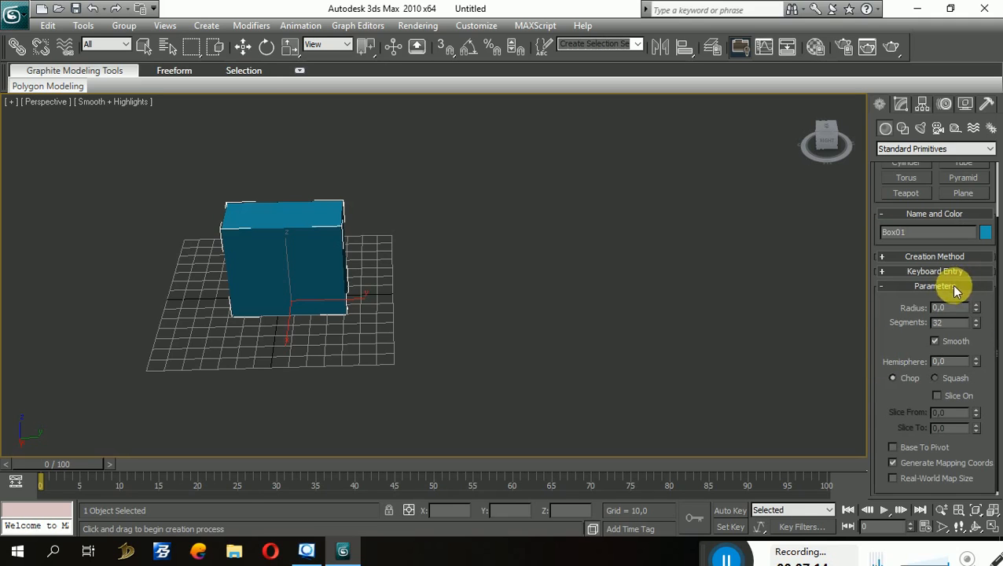
middle_click_drag(528, 335, 444, 345)
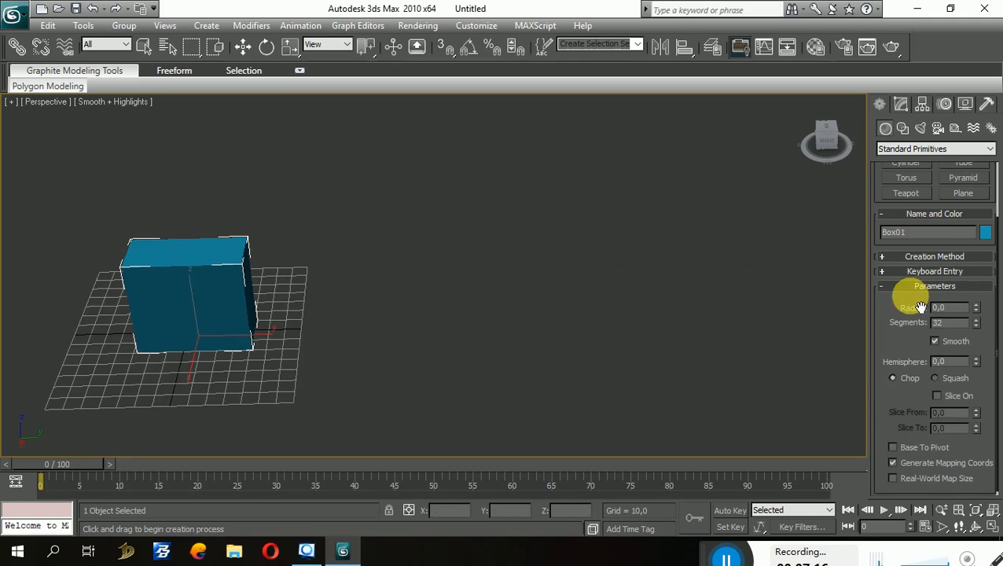
Step: Draw a sphere with a radius of about 97 beside the box, off the home grid
left_click_drag(906, 297, 901, 401)
left_click_drag(448, 323, 544, 266)
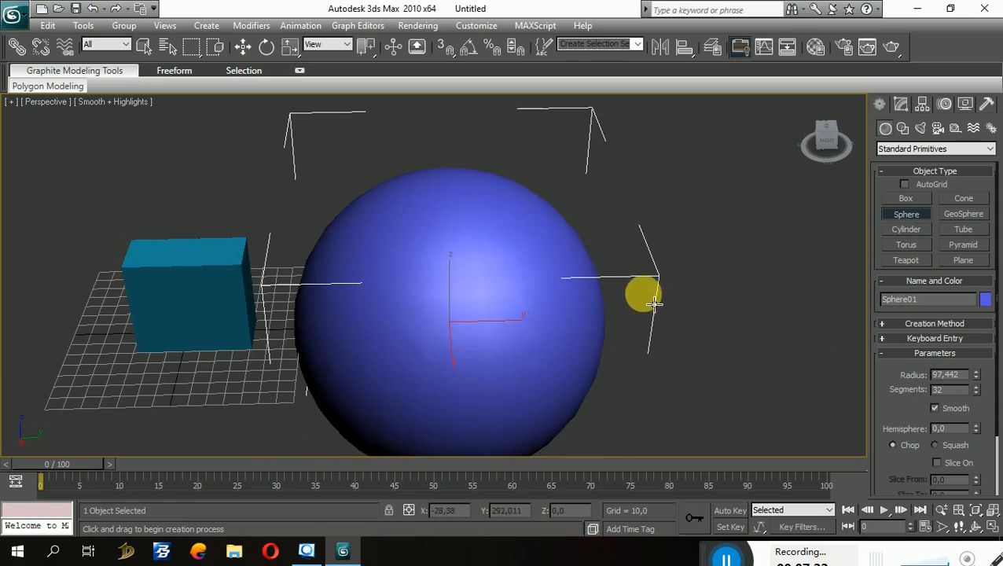
Step: Draw a cylinder on the opposite side of the box from the sphere, about 58 in radius and 227 high
middle_click_drag(654, 303, 762, 262)
scroll(785, 264, "down", 4)
middle_click_drag(561, 284, 790, 313)
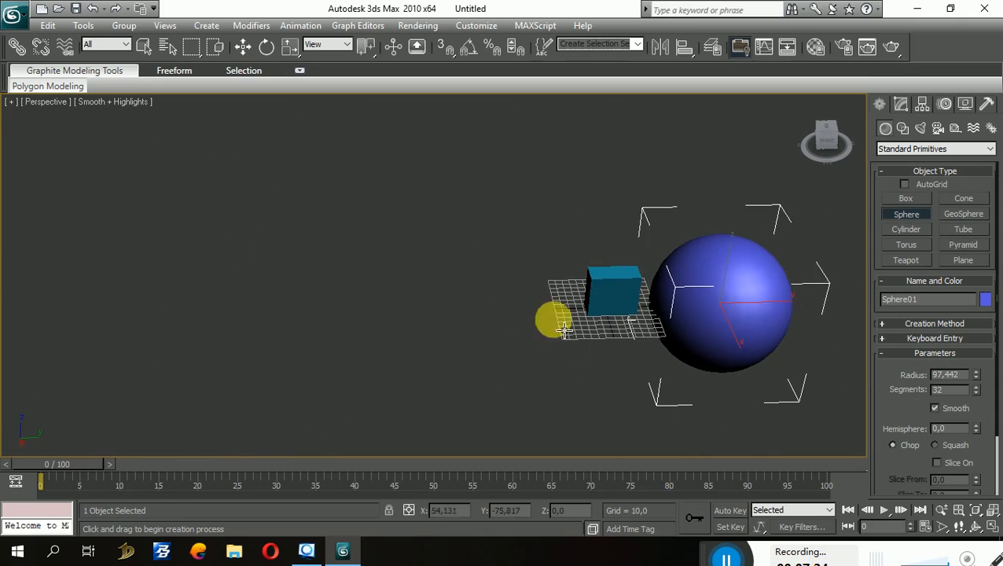
middle_click_drag(632, 301, 697, 289)
left_click(890, 228)
left_click_drag(481, 302, 529, 321)
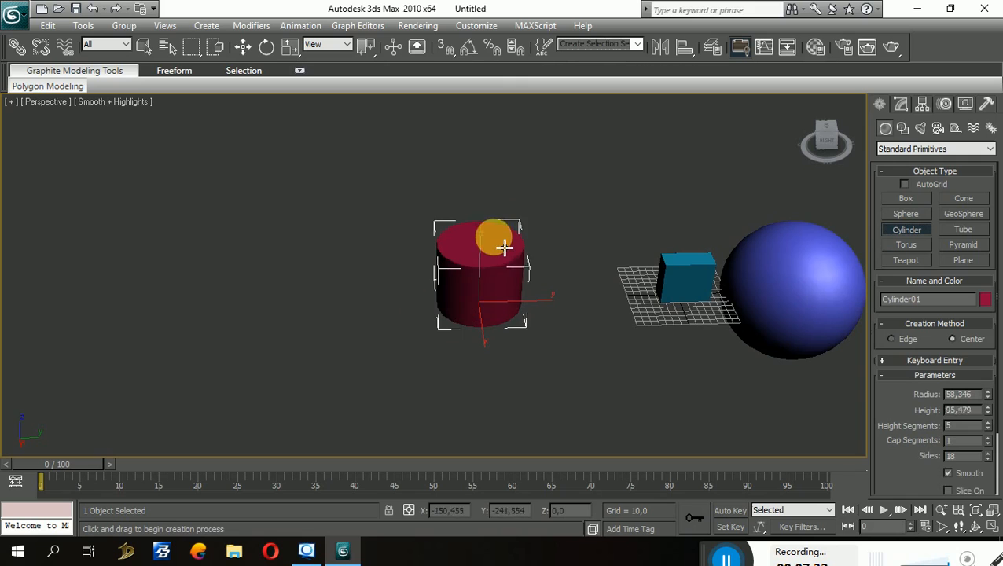
left_click(524, 143)
Step: Draw a torus in front of the other objects with Radius 1 about 238 and Radius 2 about 98
middle_click_drag(654, 341, 605, 352)
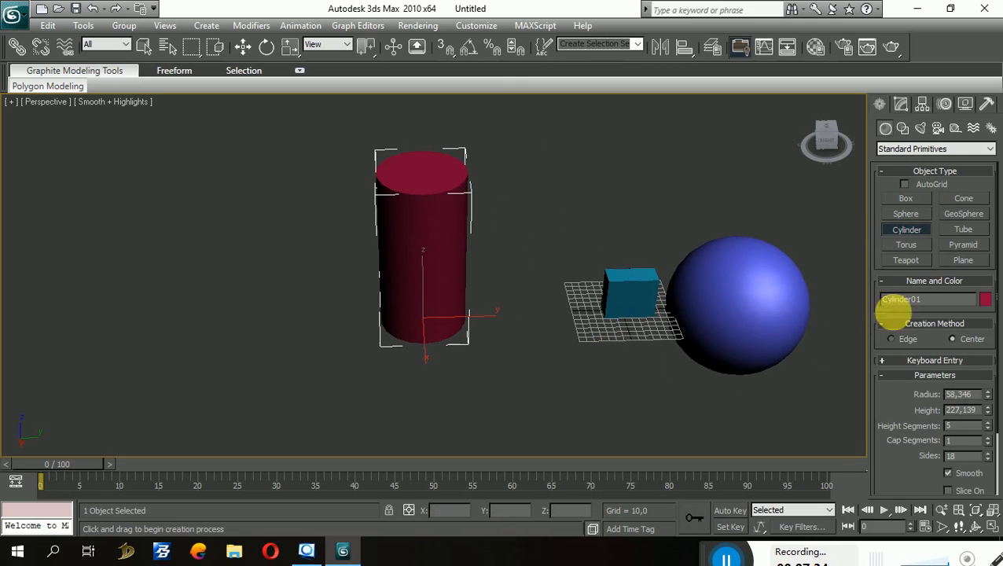
left_click(905, 246)
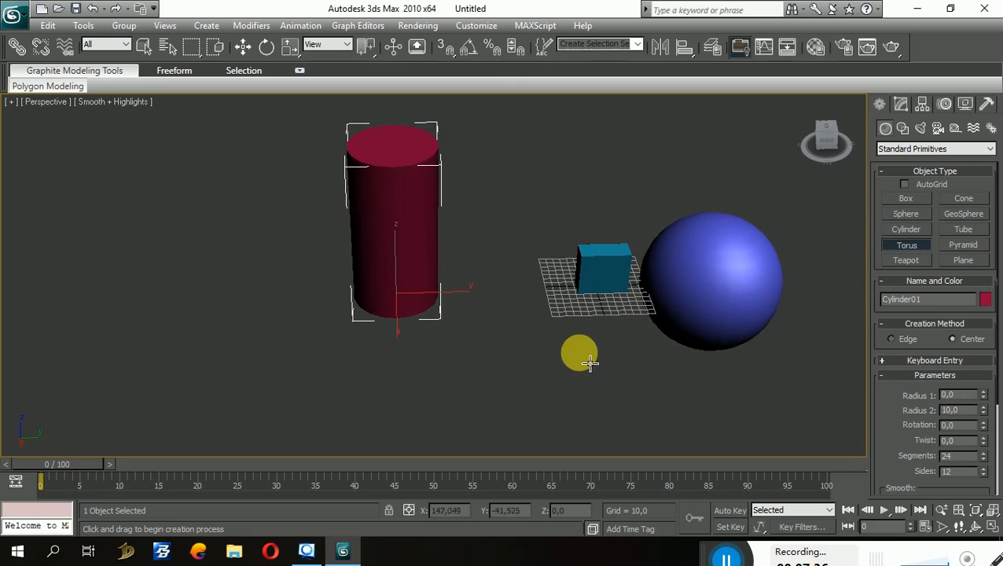
scroll(585, 346, "down", 5)
middle_click_drag(596, 346, 603, 335)
left_click_drag(450, 326, 507, 345)
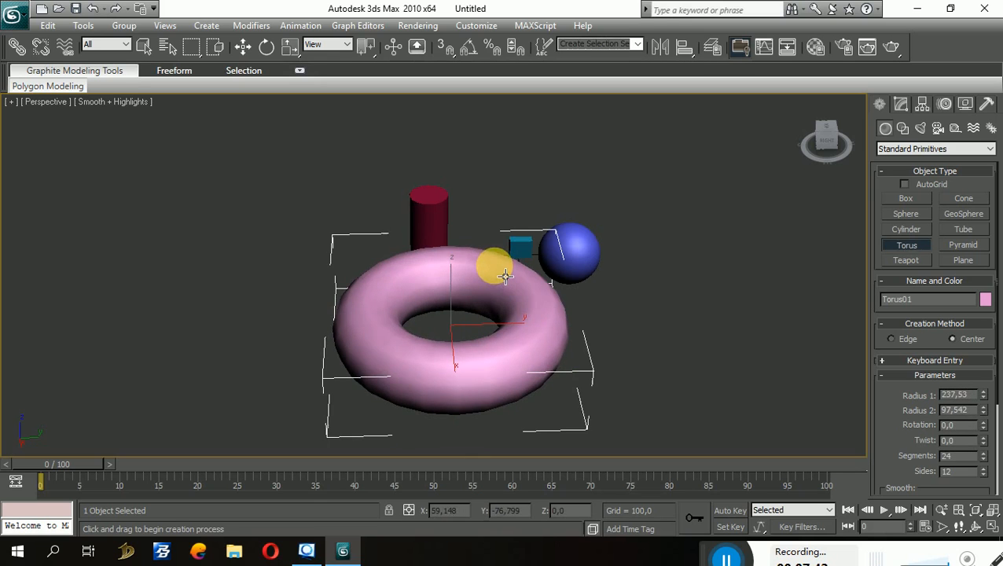
left_click(493, 264)
Step: Draw a tube next to the torus with radii of about 198 and 283 and a height of about 190
left_click(964, 198)
left_click(963, 214)
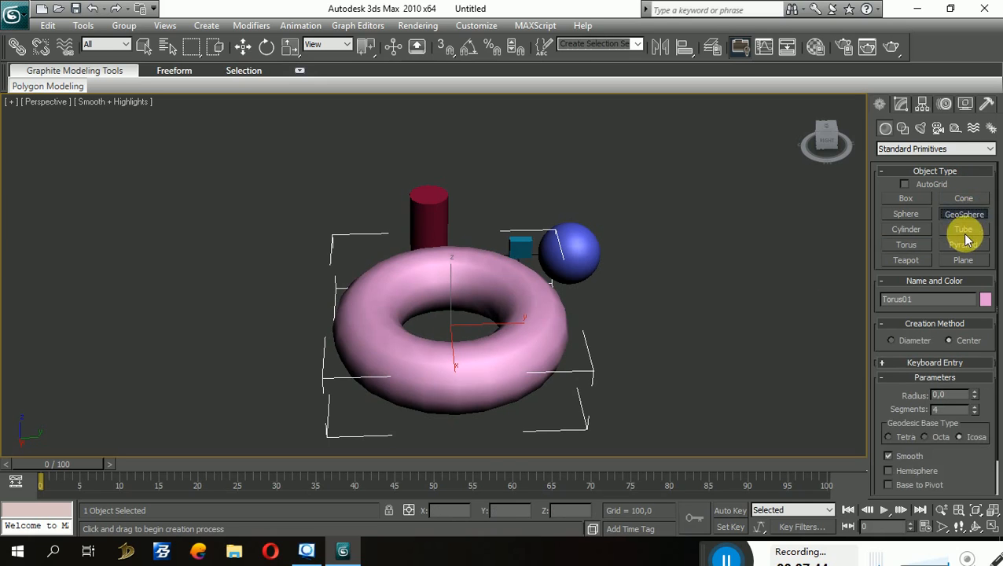
left_click(964, 229)
middle_click_drag(781, 270, 678, 298)
left_click_drag(554, 358, 629, 353)
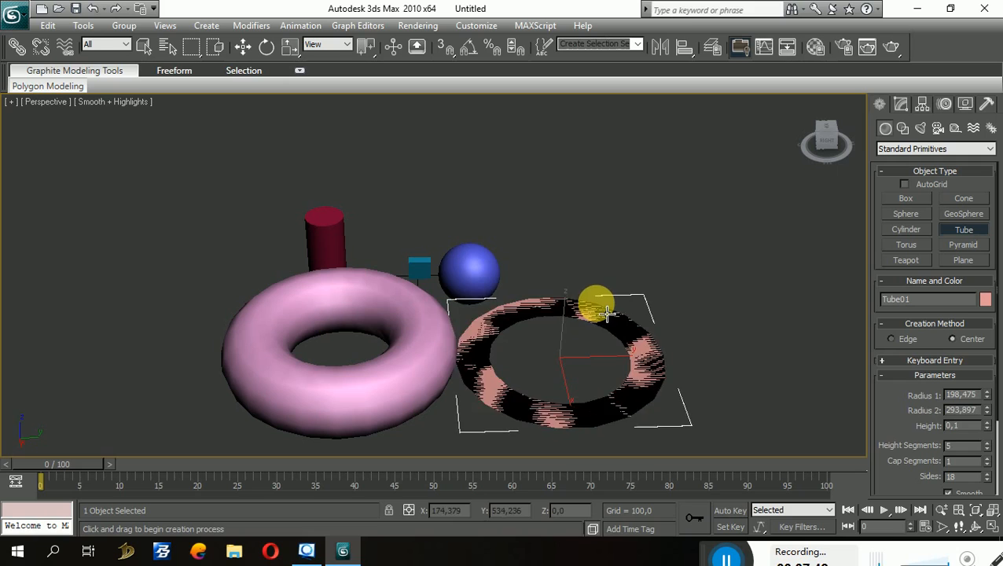
left_click(656, 304)
left_click(591, 250)
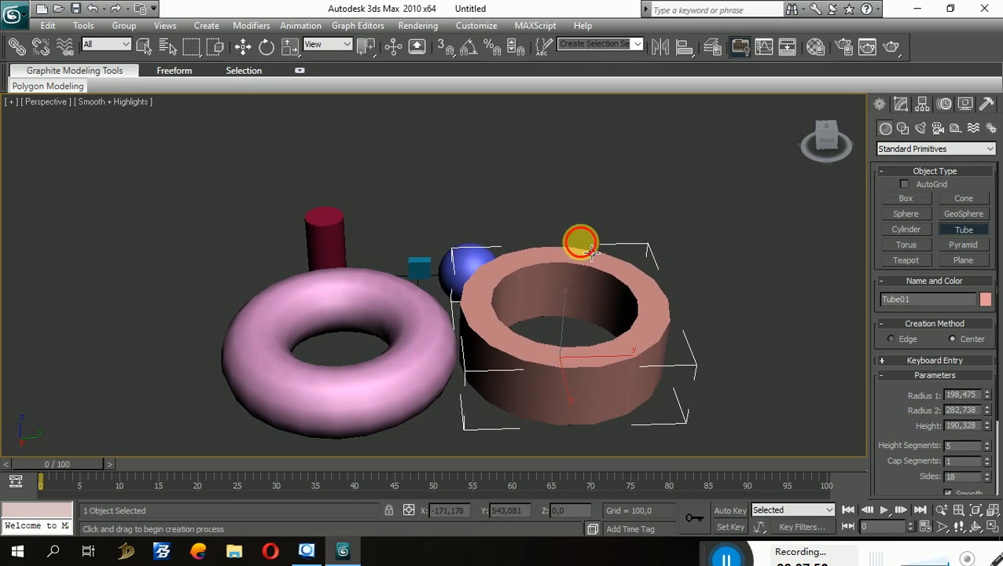
Step: Select all the primitives in the scene with a selection region and delete them
left_click(144, 52)
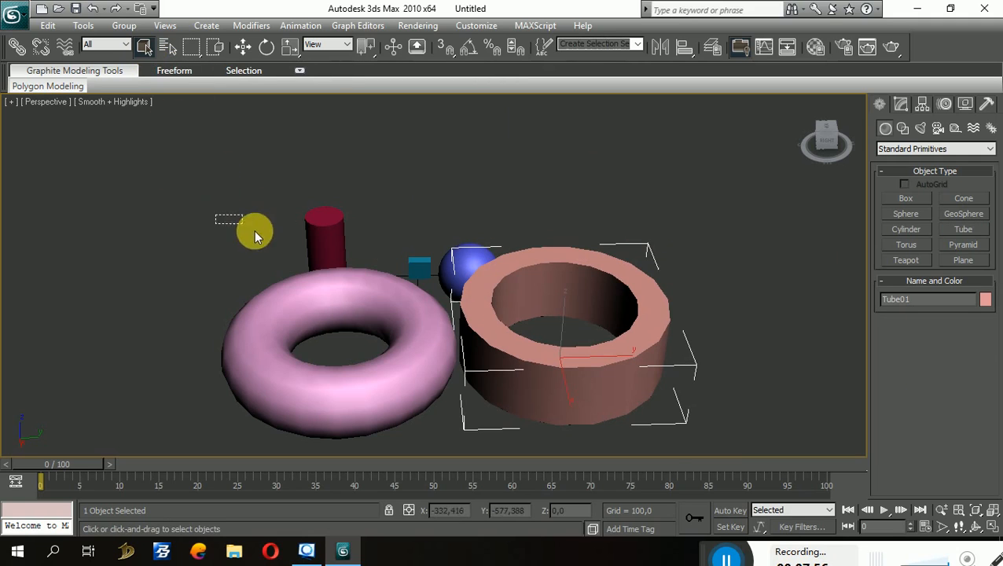
left_click_drag(254, 234, 737, 420)
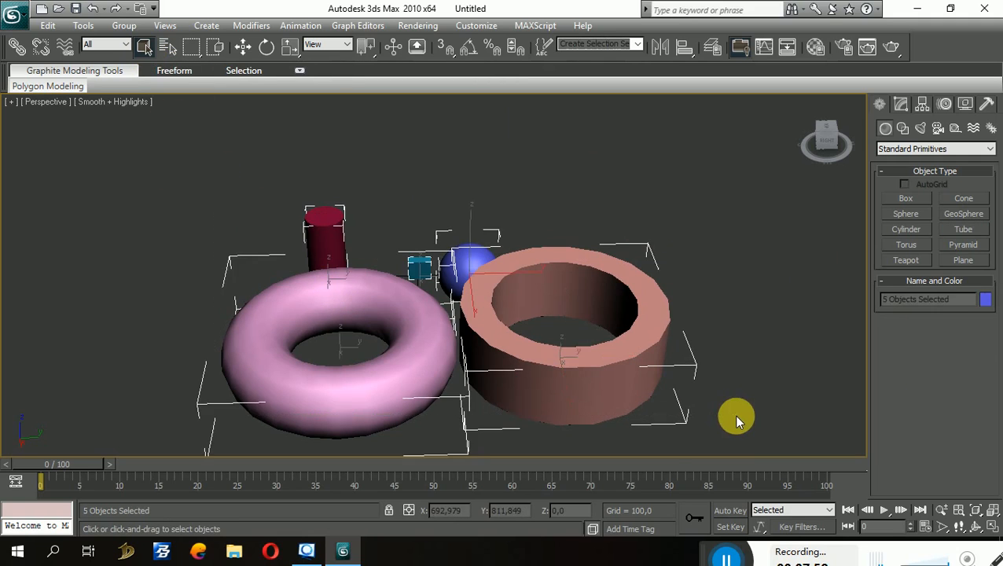
left_click_drag(213, 207, 561, 438)
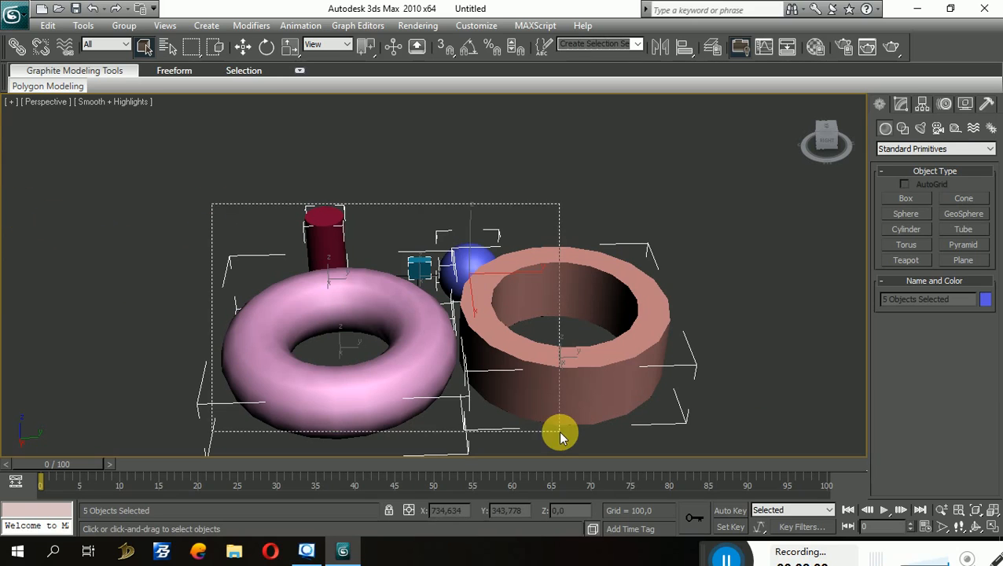
key("Delete")
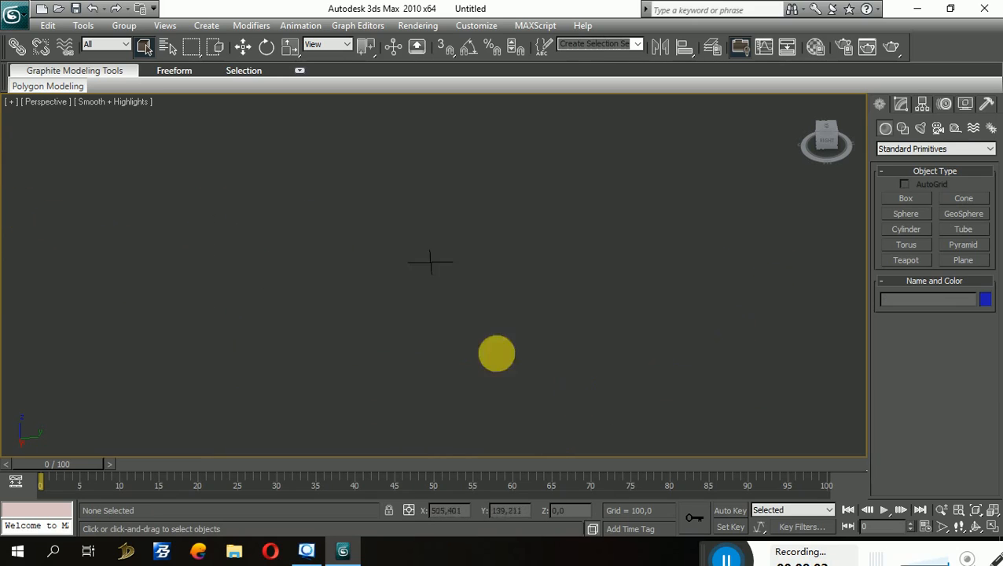
Step: Switch the geometry category from standard primitives to Extended Primitives
middle_click_drag(614, 248, 525, 413)
scroll(525, 412, "up", 6)
scroll(607, 323, "up", 2)
middle_click_drag(621, 370, 584, 292)
scroll(585, 293, "down", 2)
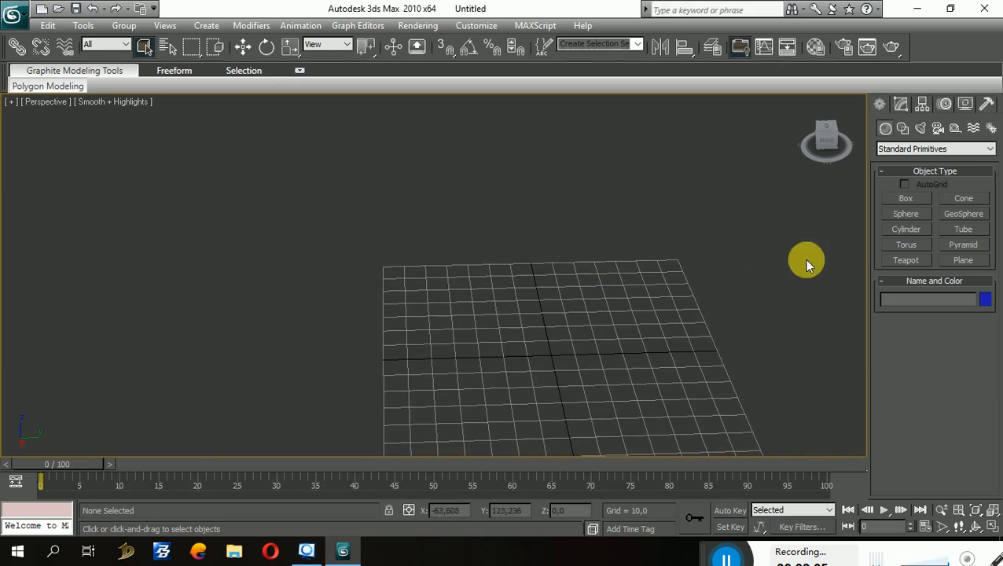
left_click(900, 150)
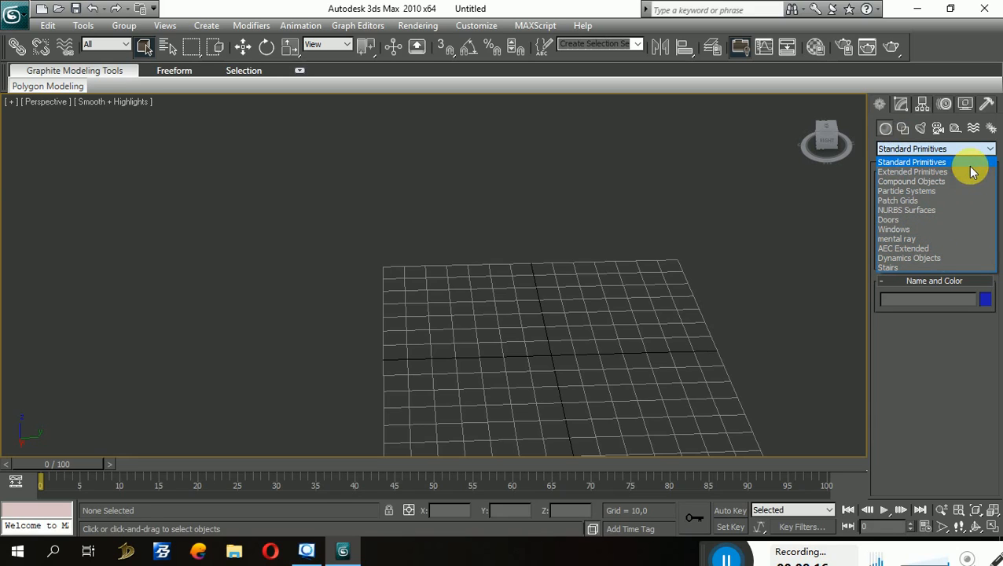
left_click(905, 171)
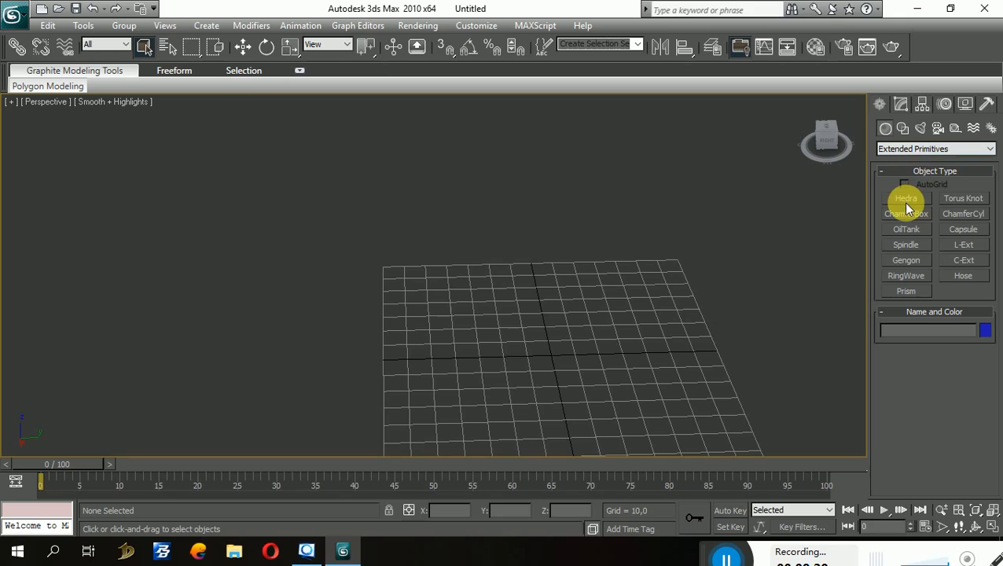
Step: Draw a Tetra-family hedra on the grid in the Perspective view and inspect it from several sides
left_click(907, 202)
middle_click_drag(675, 310, 614, 298)
left_click_drag(430, 338, 523, 357)
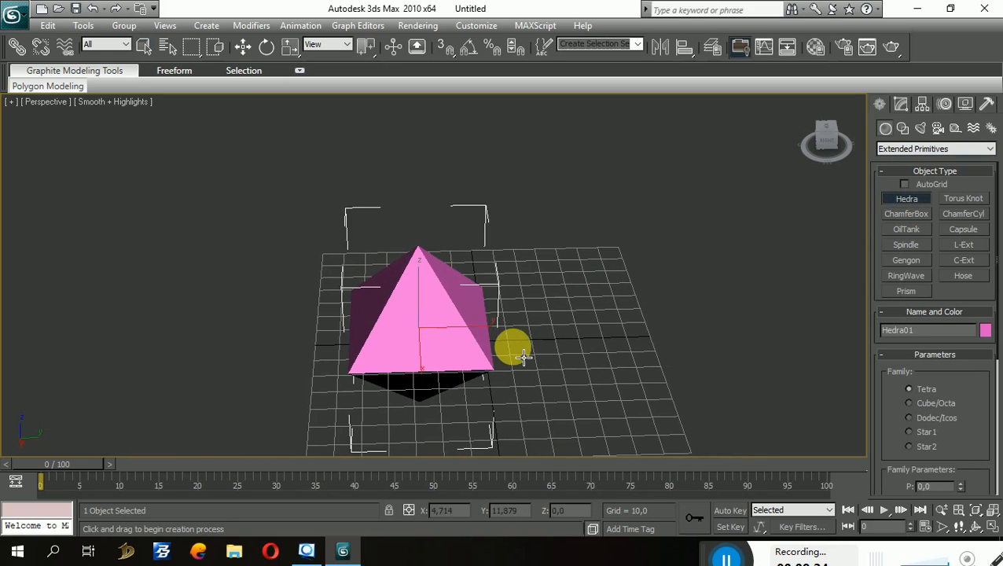
middle_click_drag(524, 338, 716, 320, "alt")
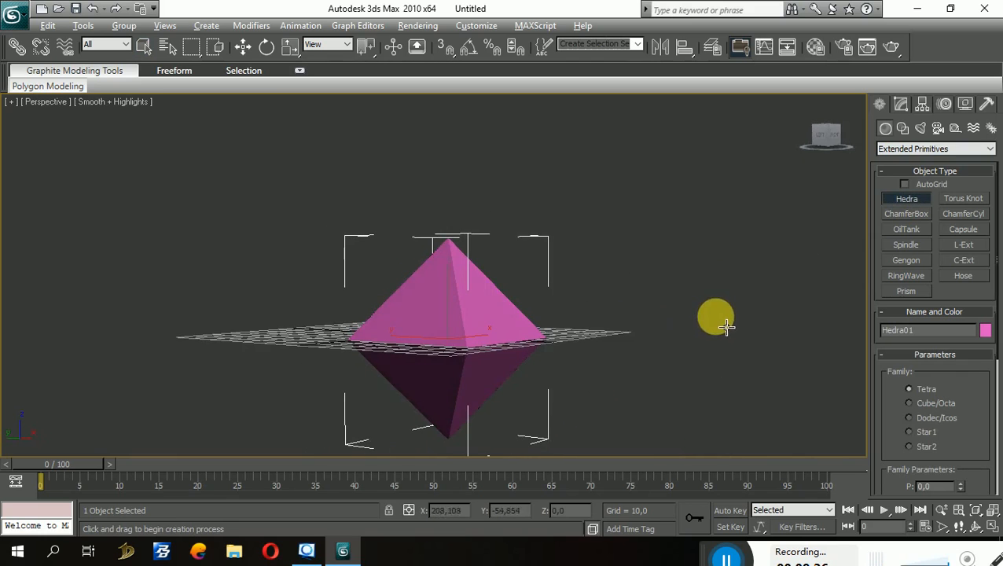
middle_click_drag(654, 244, 358, 291, "alt")
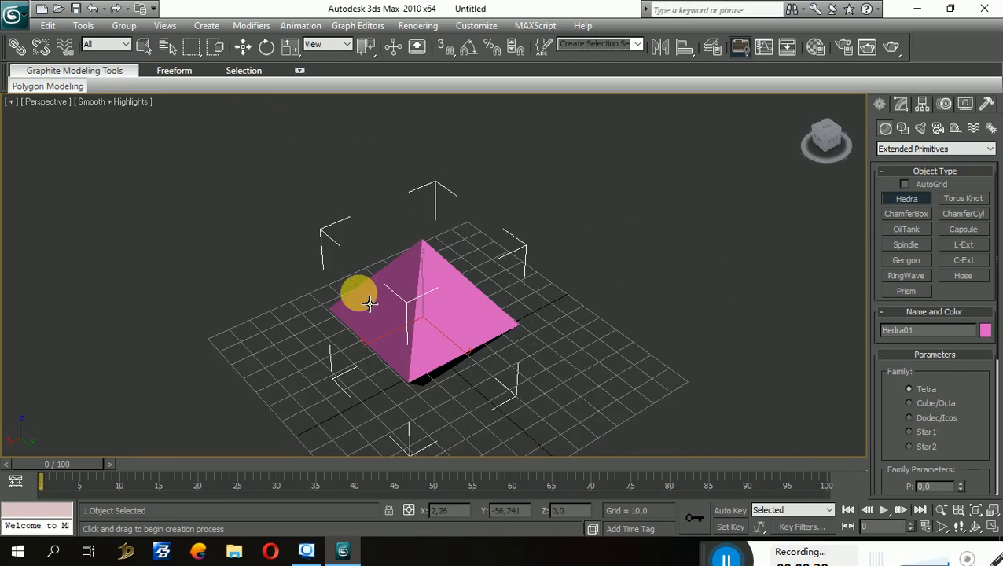
Step: Try to draw a torus knot beside the hedra with a base curve radius of about 41
left_click(966, 202)
middle_click_drag(712, 275, 557, 265)
left_click_drag(509, 317, 463, 325)
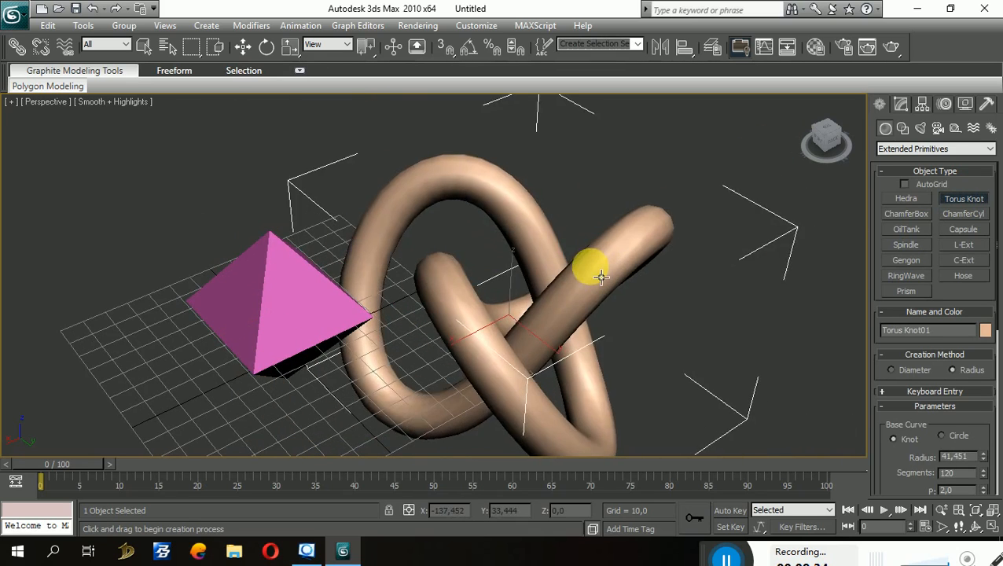
right_click(631, 323)
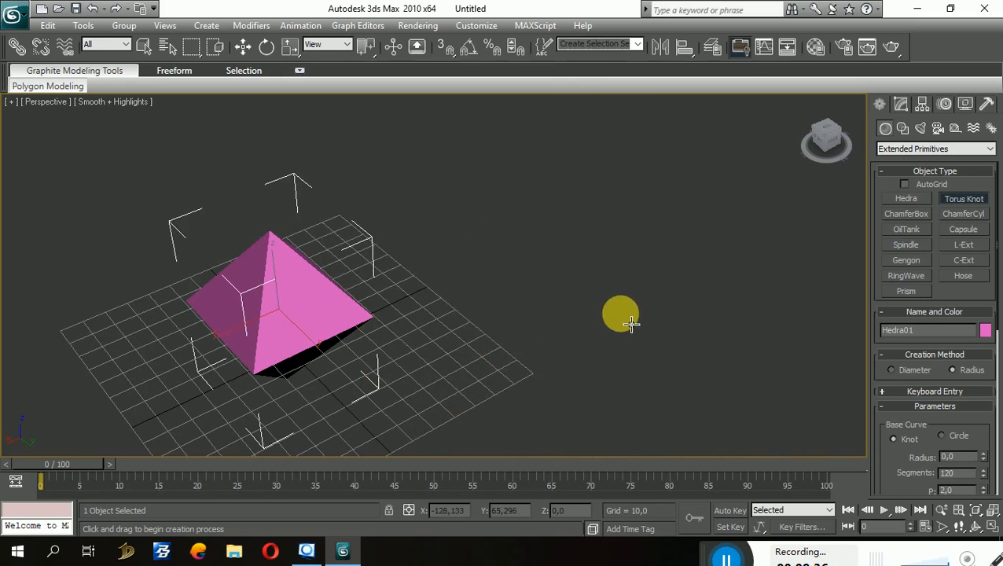
Step: Try to draw a chamfer box beside the hedra, about 78 long, 35 wide and 87 high, without a fillet
scroll(620, 315, "down", 1)
scroll(704, 307, "down", 3)
middle_click_drag(620, 315, 658, 330)
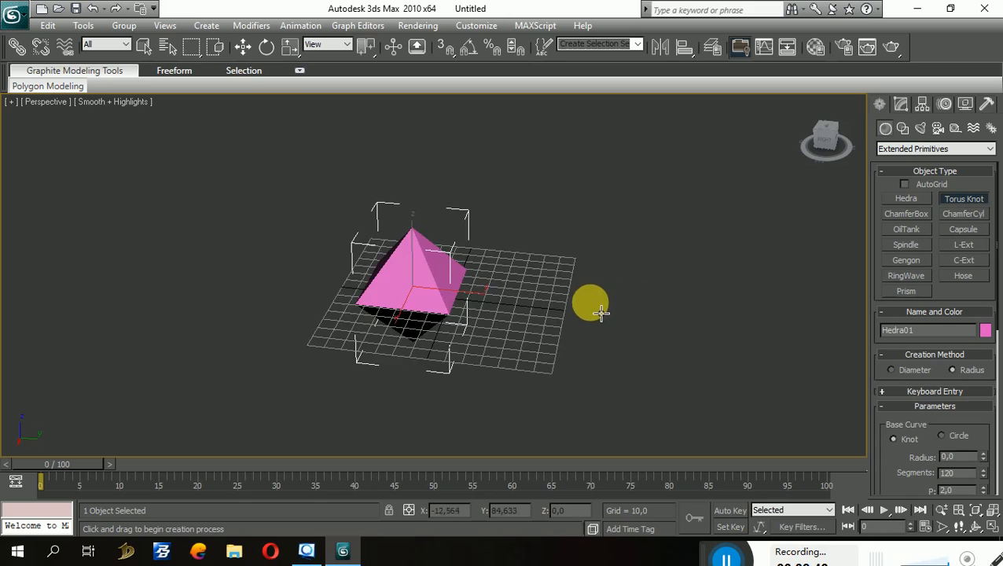
middle_click_drag(601, 314, 524, 332, "alt")
scroll(525, 333, "down", 3)
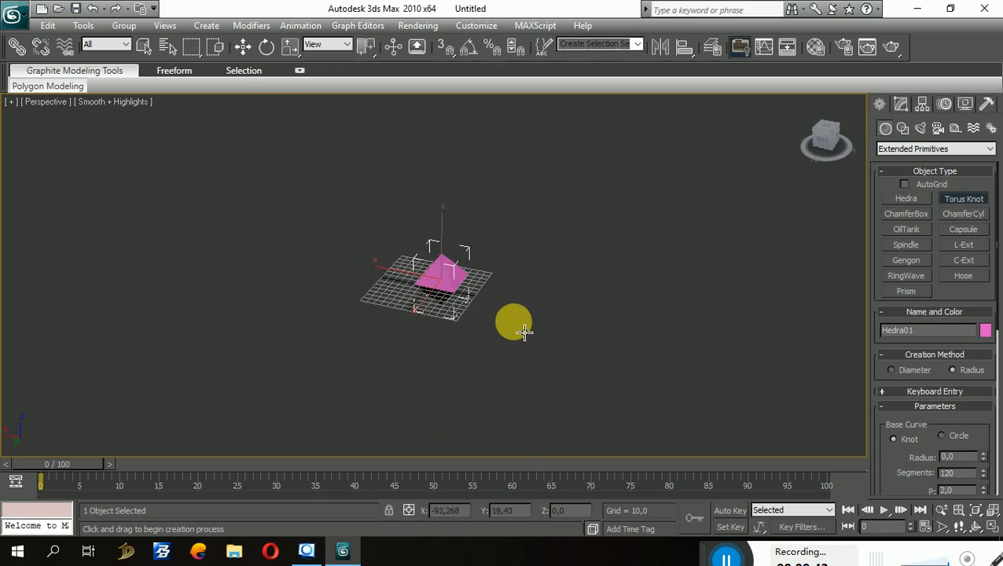
scroll(524, 333, "up", 3)
scroll(587, 314, "up", 2)
middle_click_drag(586, 314, 774, 311, "alt")
scroll(509, 343, "down", 5)
left_click(928, 215)
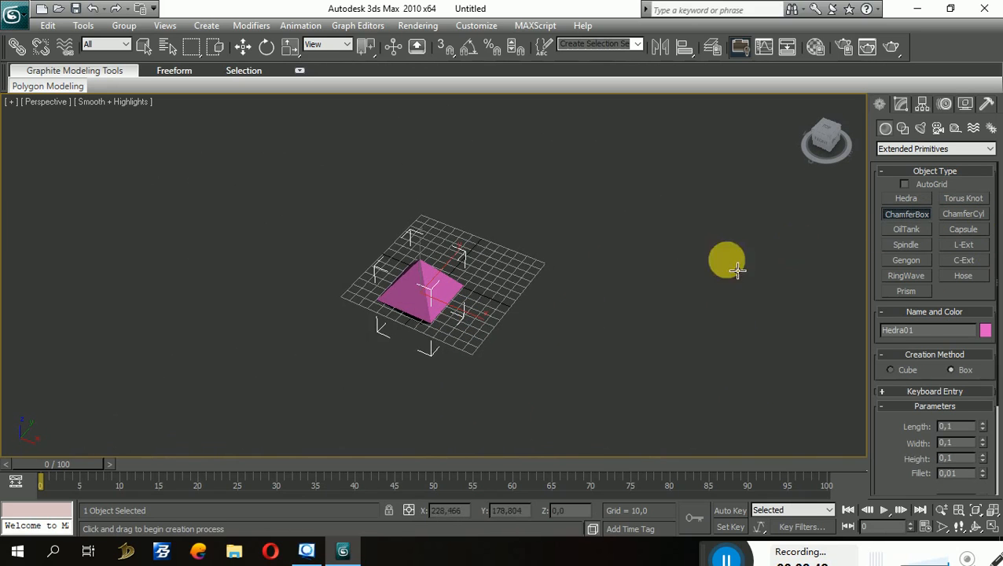
left_click_drag(550, 299, 616, 261)
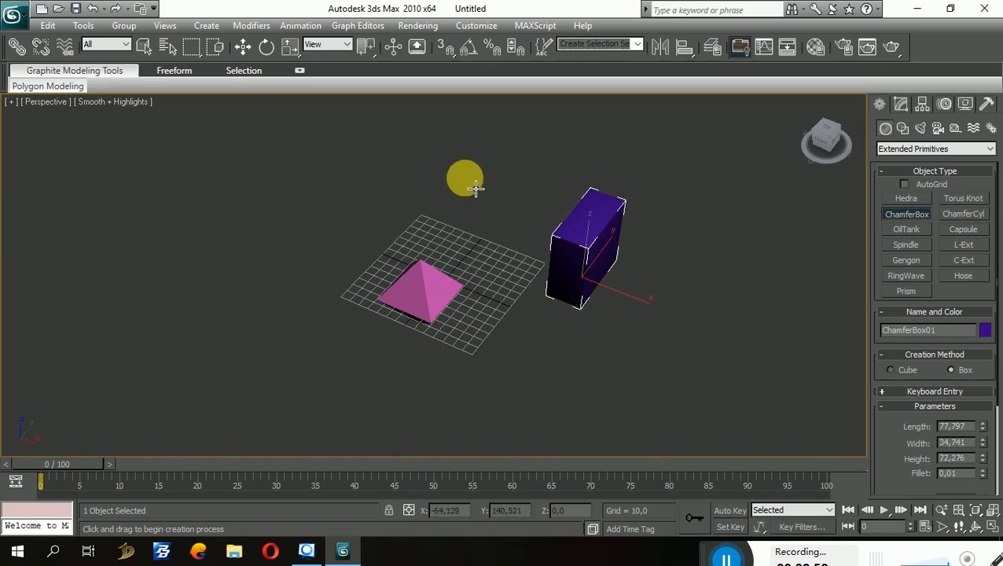
left_click(666, 178)
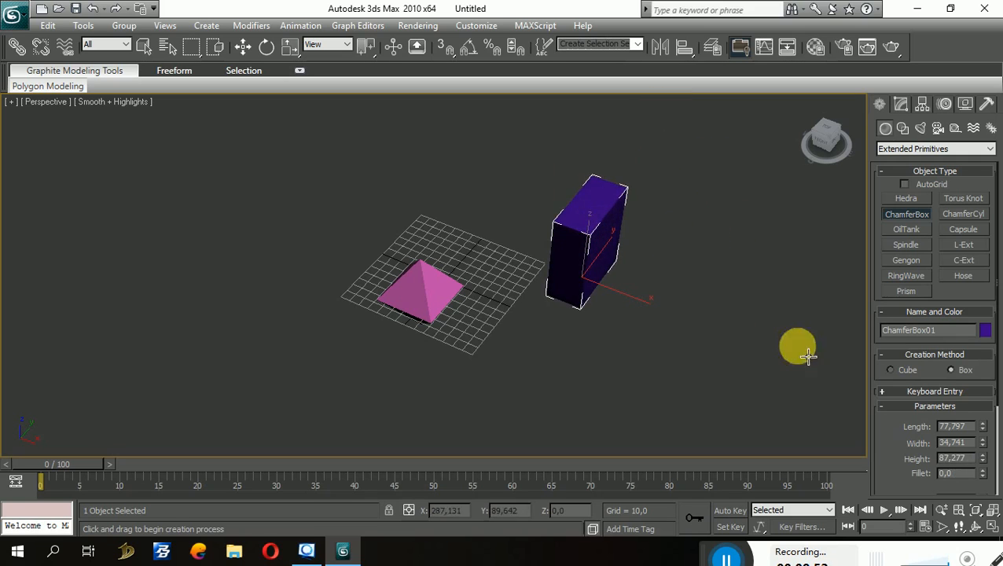
left_click(908, 444)
Step: Try to draw a chamfer cylinder beside the hedra, about 70 in radius and 137 high
left_click(951, 215)
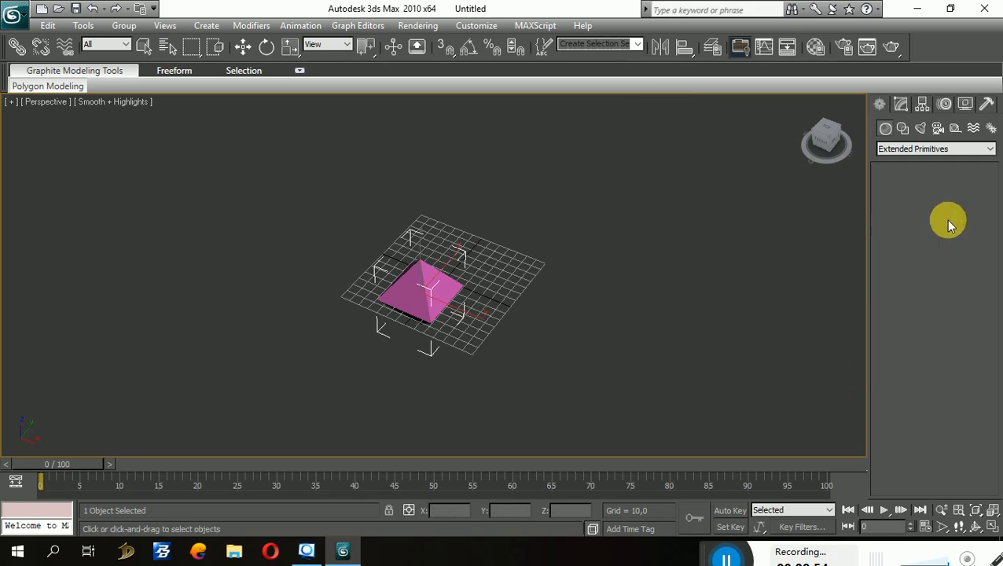
left_click_drag(497, 335, 600, 325)
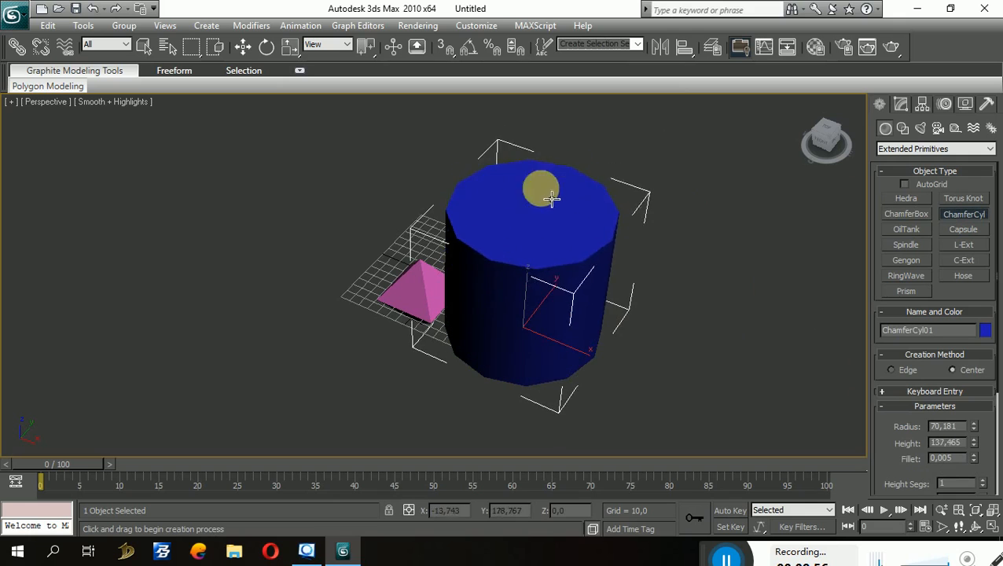
right_click(670, 313)
Step: Draw an oil tank beside the hedra, about 79 in radius and 182 high, with a cap height of about 20
middle_click_drag(670, 312, 871, 284, "alt")
left_click(912, 228)
left_click_drag(595, 328, 666, 301)
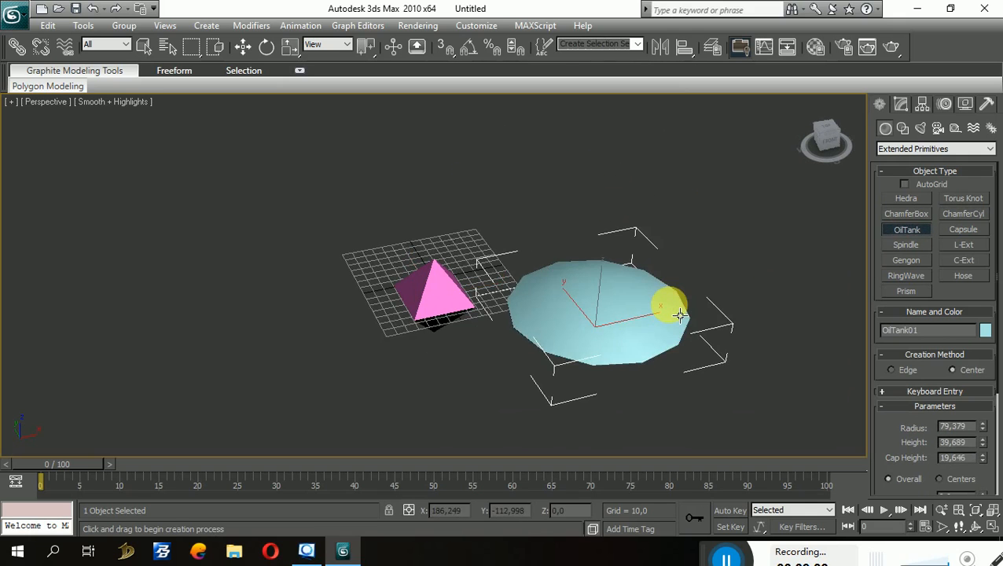
left_click(660, 177)
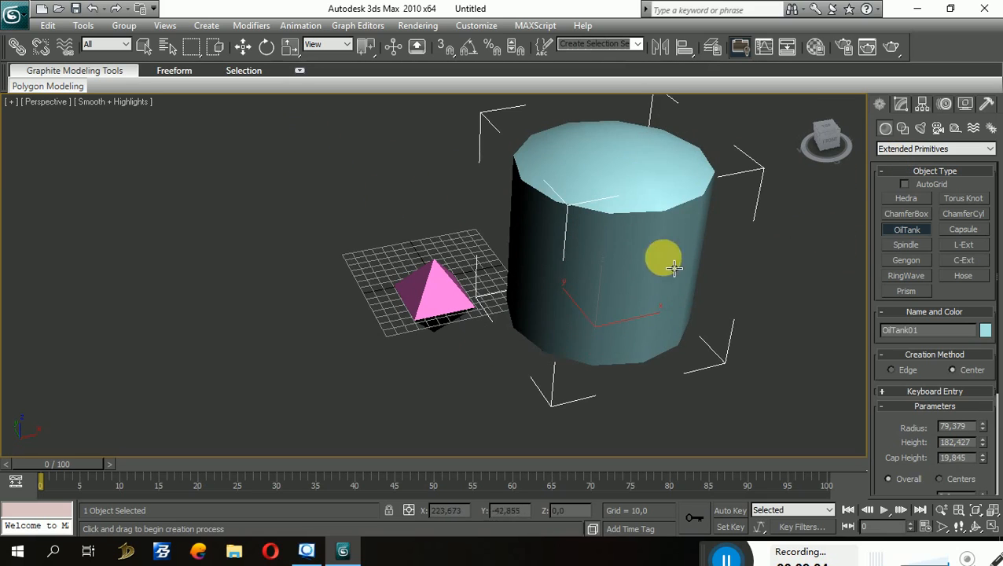
left_click(553, 330)
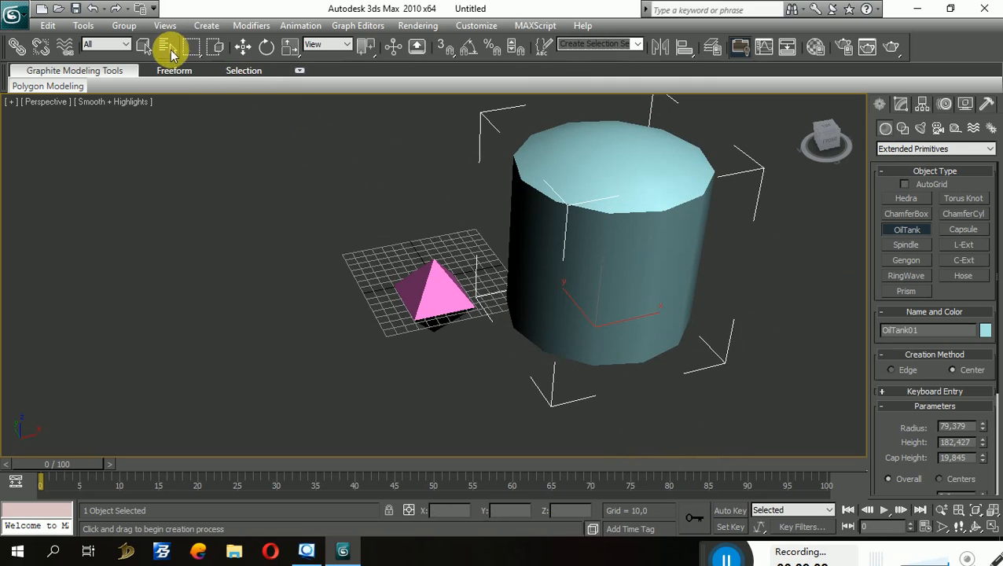
Step: Select the hedra and the oil tank with a selection region and delete them
key("h")
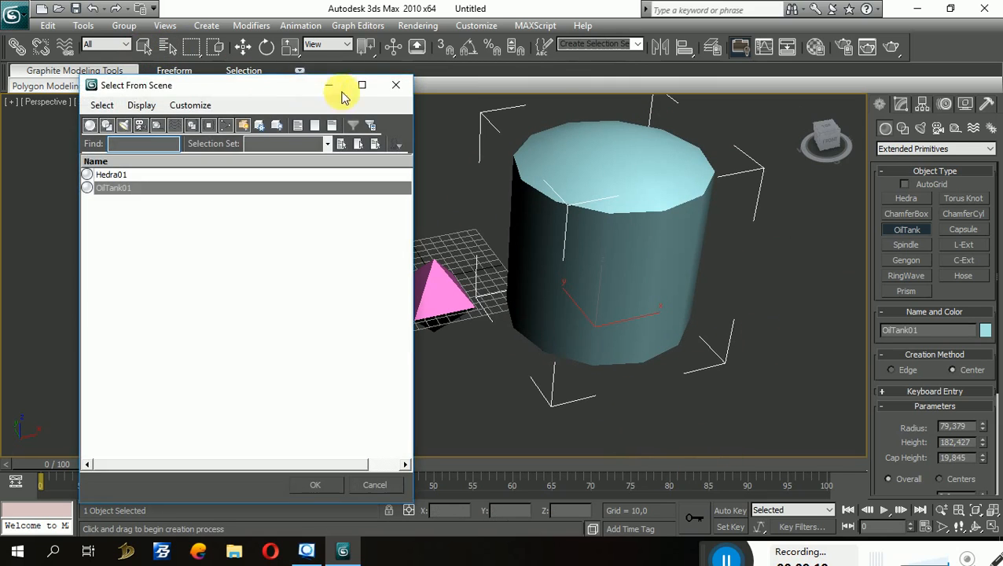
left_click(395, 88)
left_click(145, 47)
left_click_drag(370, 112, 636, 397)
key("Delete")
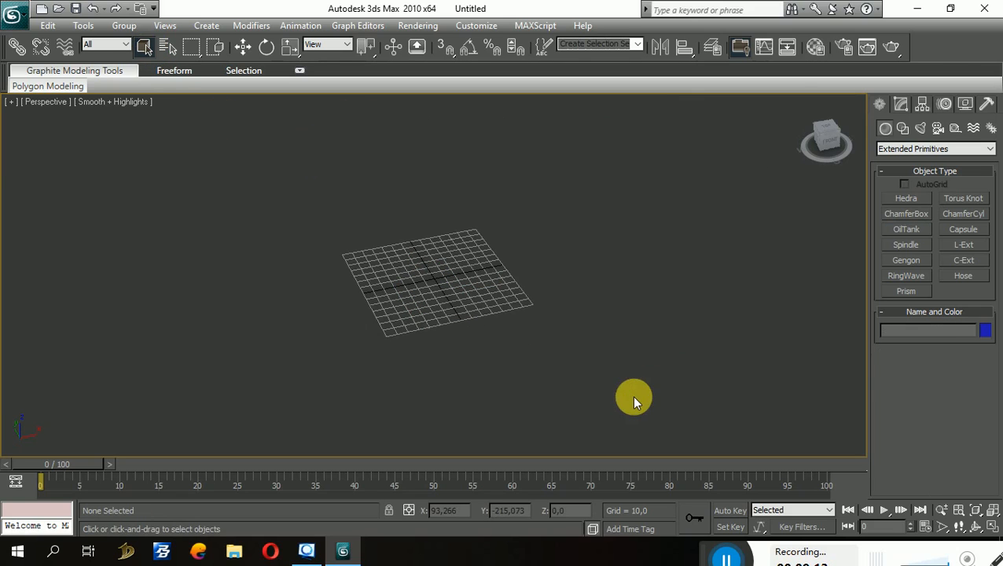
Step: Switch the geometry category to Compound Objects
left_click(956, 130)
left_click(887, 129)
left_click(904, 150)
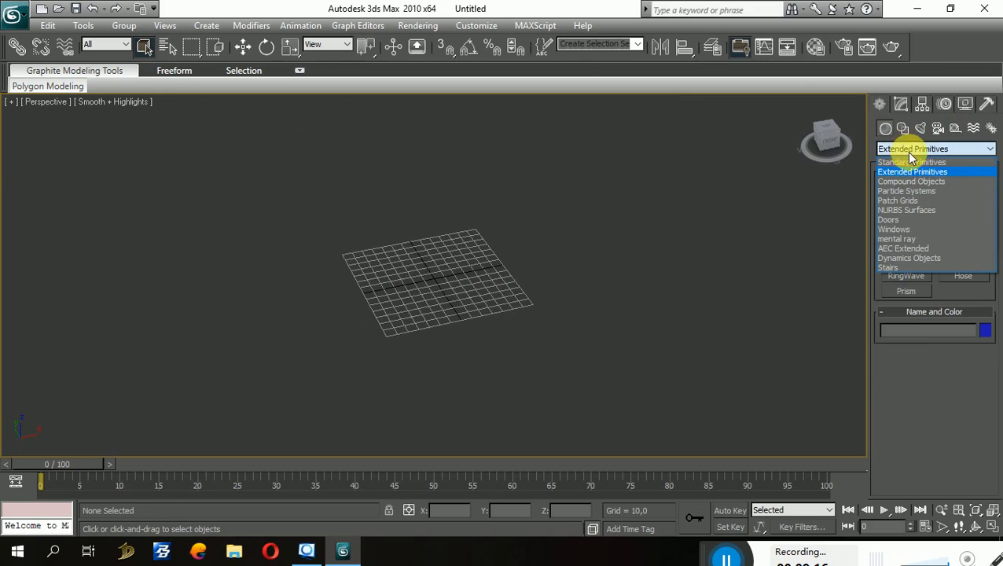
left_click(912, 183)
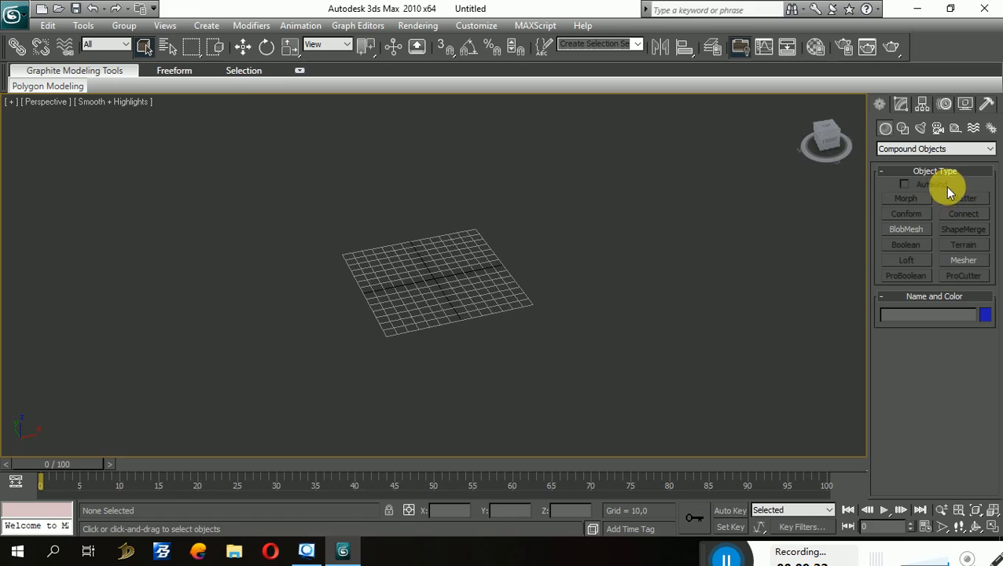
Step: Place two BlobMesh objects of size 20, one near the grid's front edge and one beyond its far side
left_click(910, 230)
left_click(464, 308)
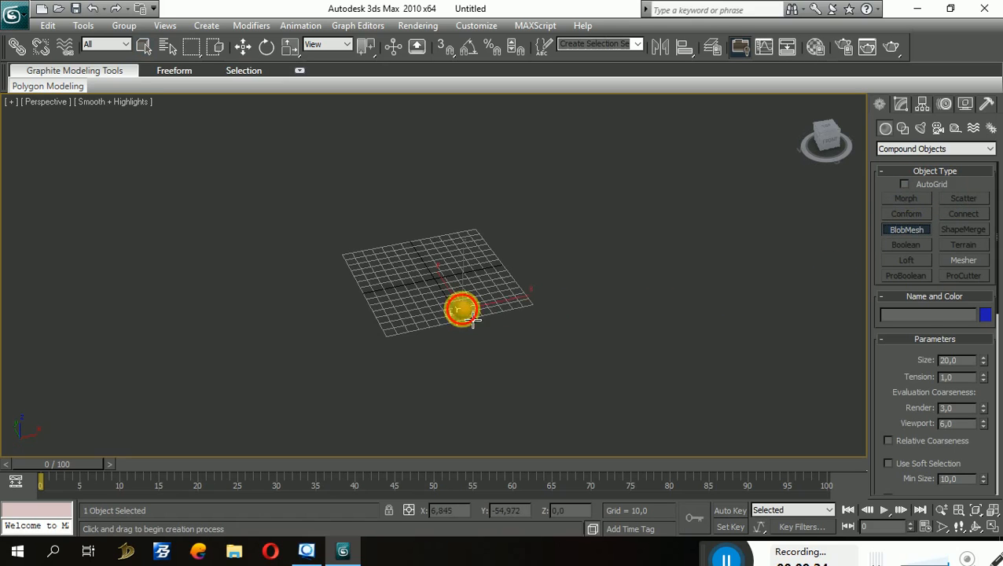
left_click(544, 250)
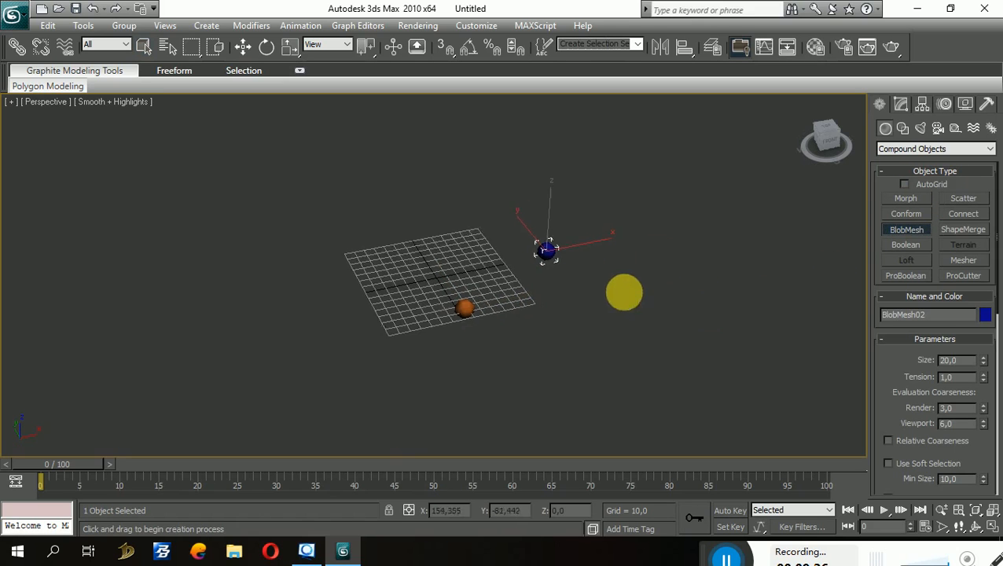
scroll(633, 284, "up", 5)
middle_click_drag(726, 341, 622, 368)
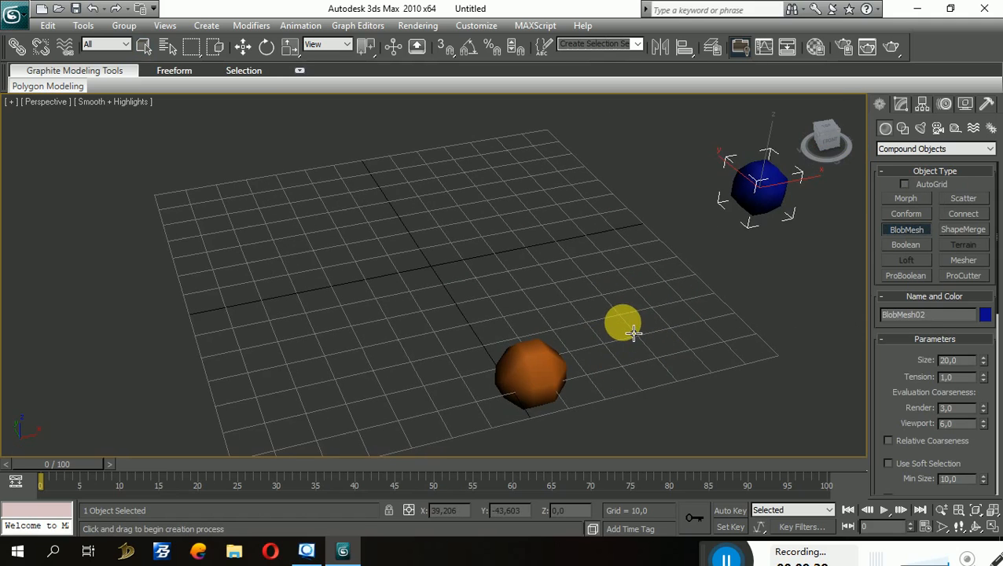
Step: Delete both BlobMesh objects from the scene
key("Delete")
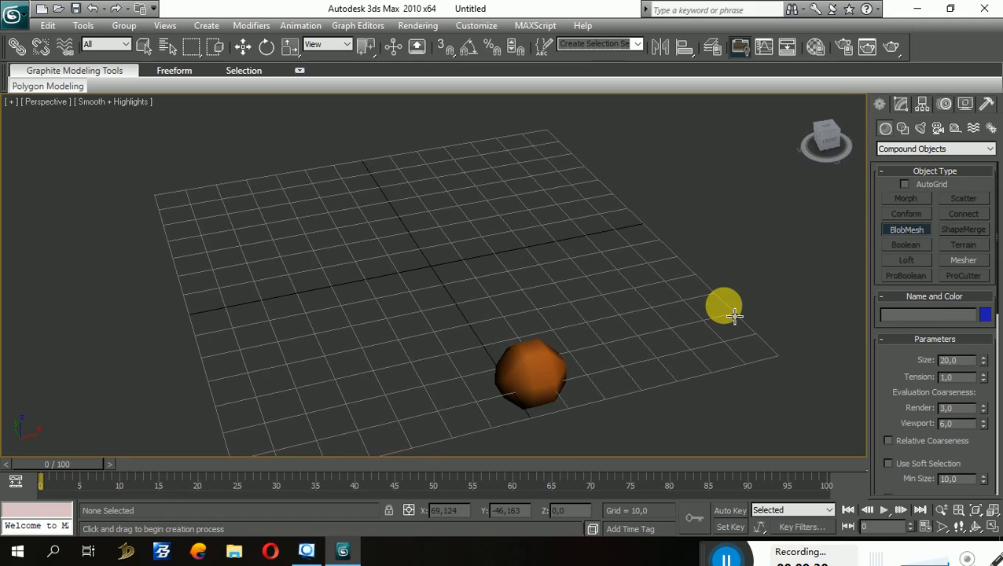
key("ctrl+a")
key("Delete")
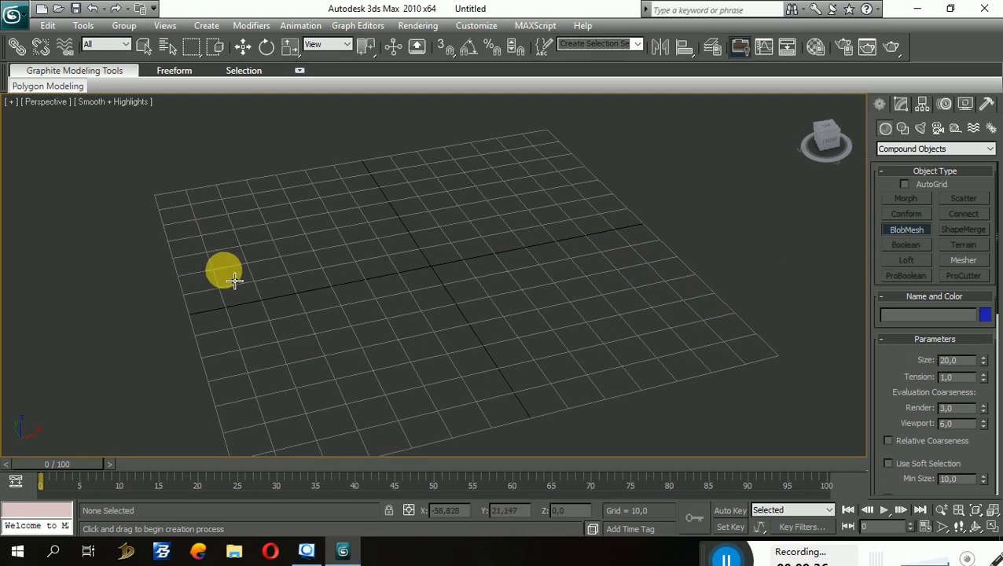
Step: Try out undo and redo on the most recent BlobMesh changes
left_click(116, 9)
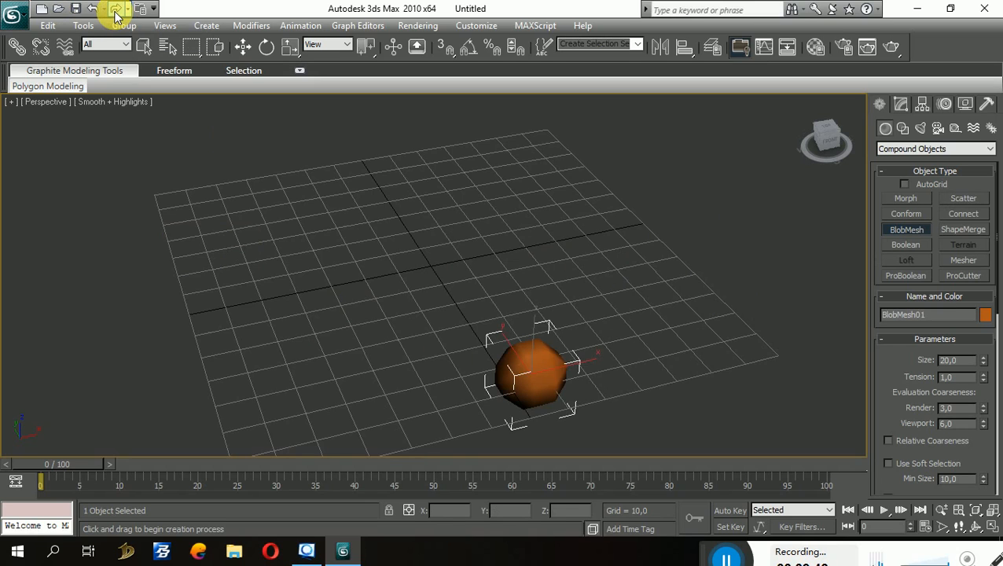
left_click(115, 11)
left_click(90, 8)
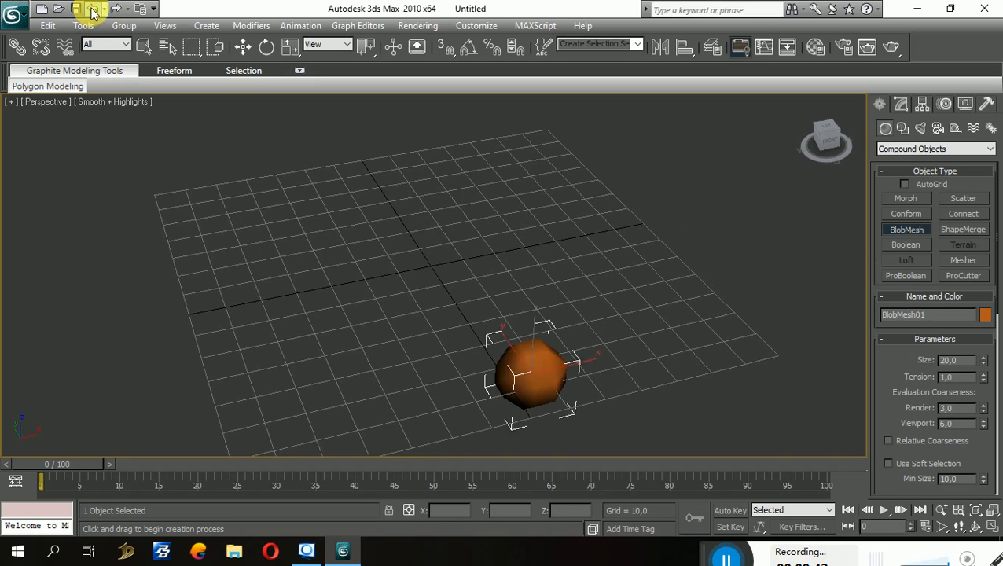
left_click(91, 9)
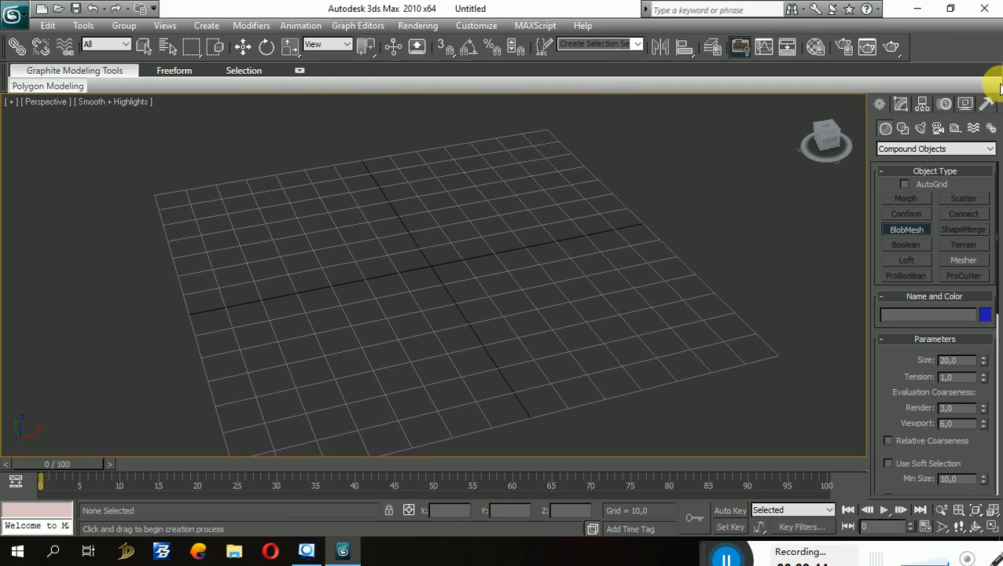
Step: Switch the geometry category to Doors and draw a pivot door about 91 wide, 5 deep and 132 high on the grid
left_click(904, 150)
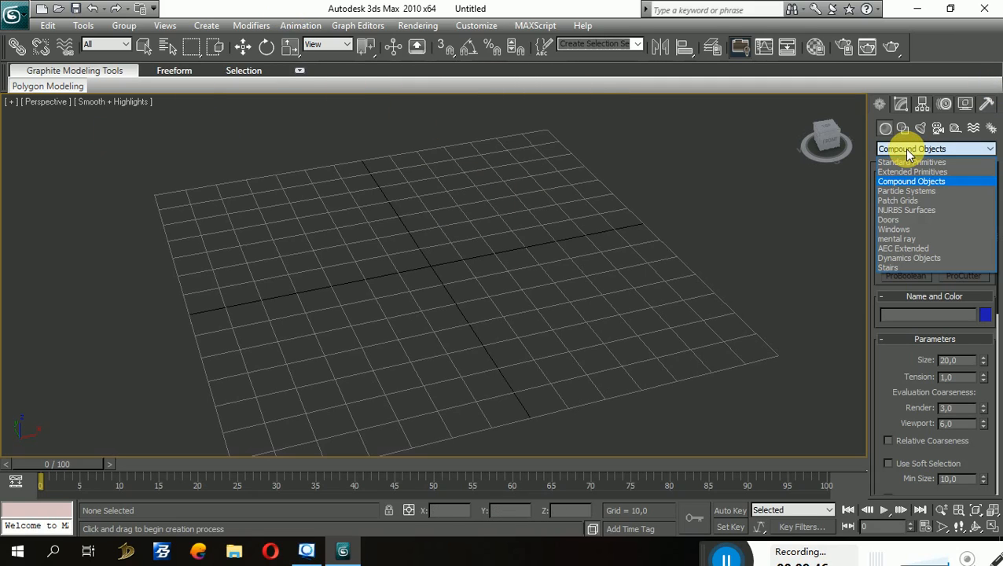
left_click(892, 220)
left_click(909, 198)
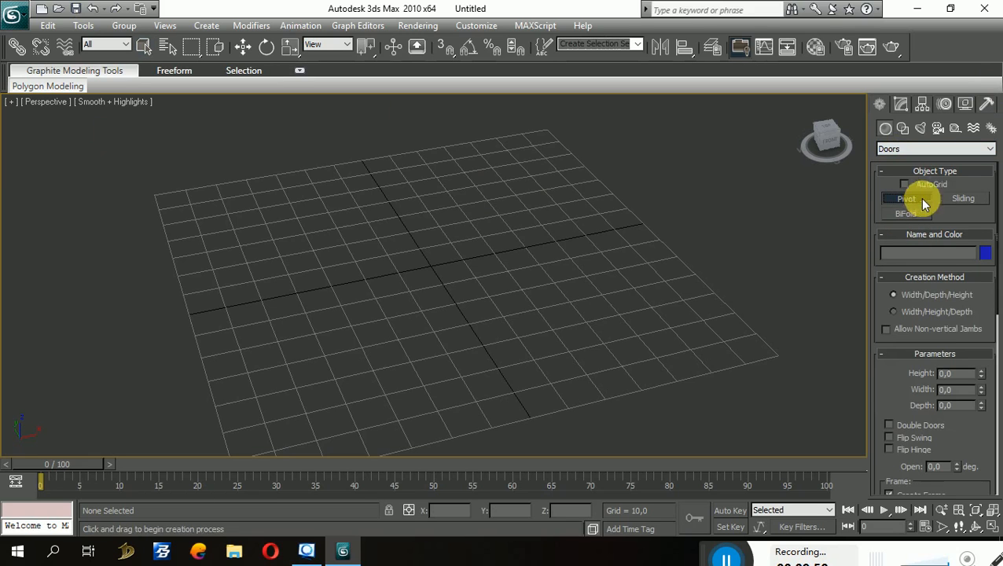
scroll(550, 264, "down", 5)
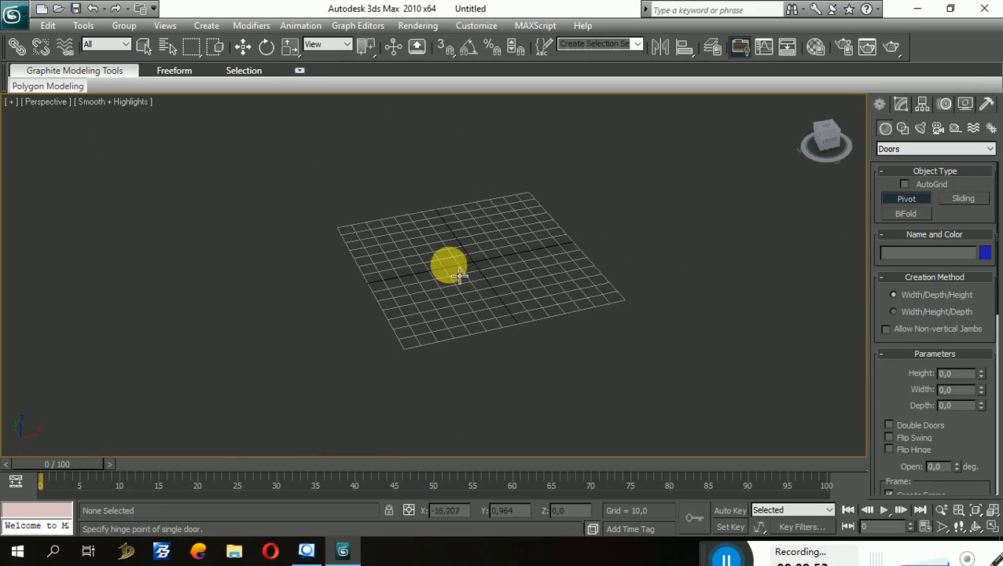
left_click_drag(447, 264, 582, 249)
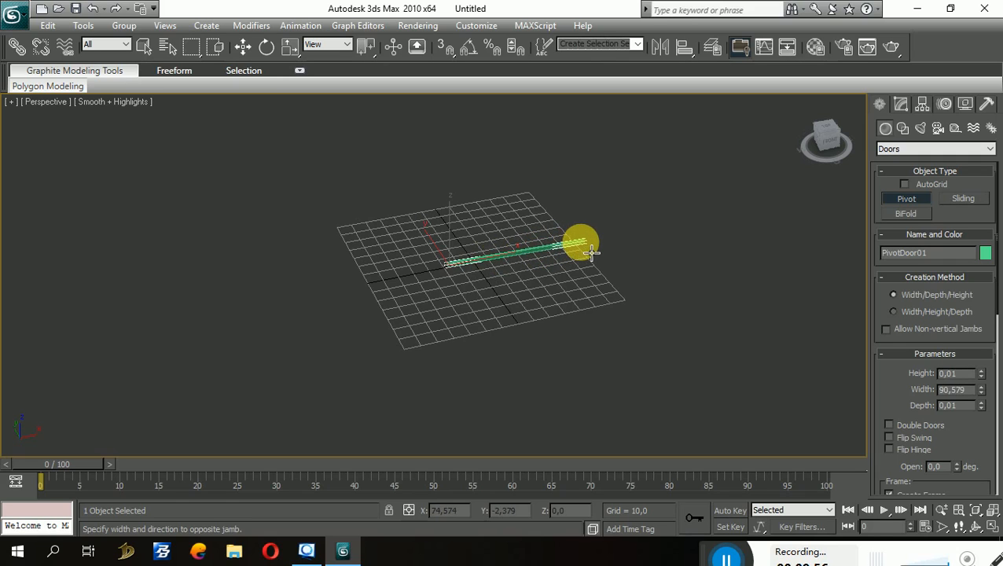
left_click_drag(589, 250, 590, 250)
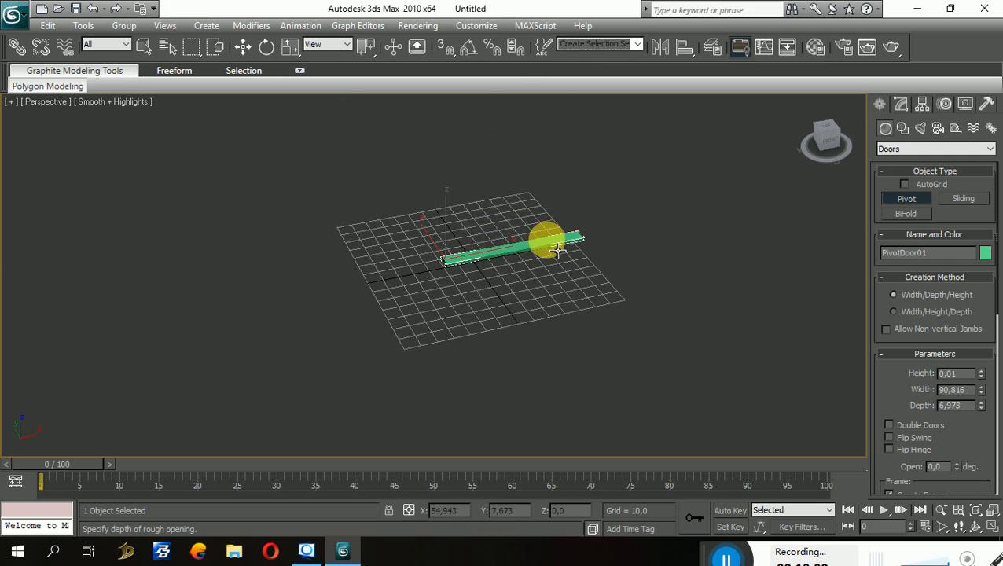
left_click(558, 250)
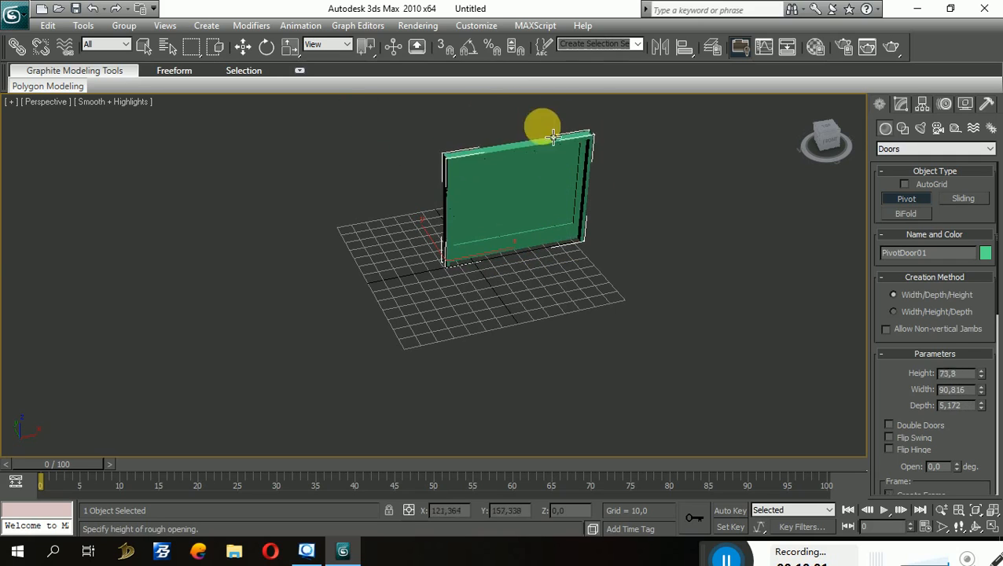
left_click(566, 51)
middle_click_drag(610, 236, 450, 333)
middle_click_drag(535, 335, 551, 369)
scroll(484, 242, "down", 3)
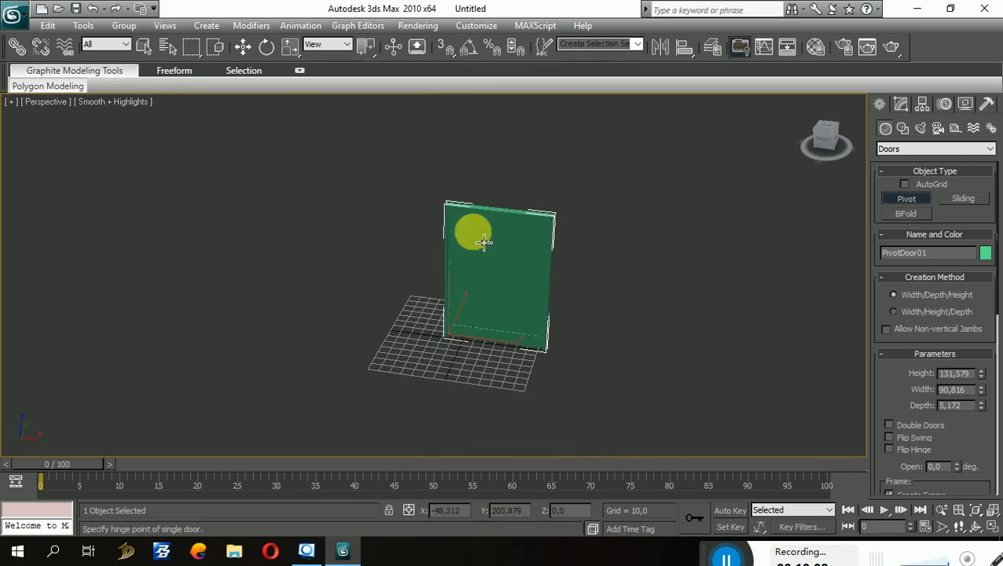
Step: Enlarge the pivot door to a height of about 231, a width of 133.5 and a depth of about 17
middle_click_drag(675, 212, 699, 209, "alt")
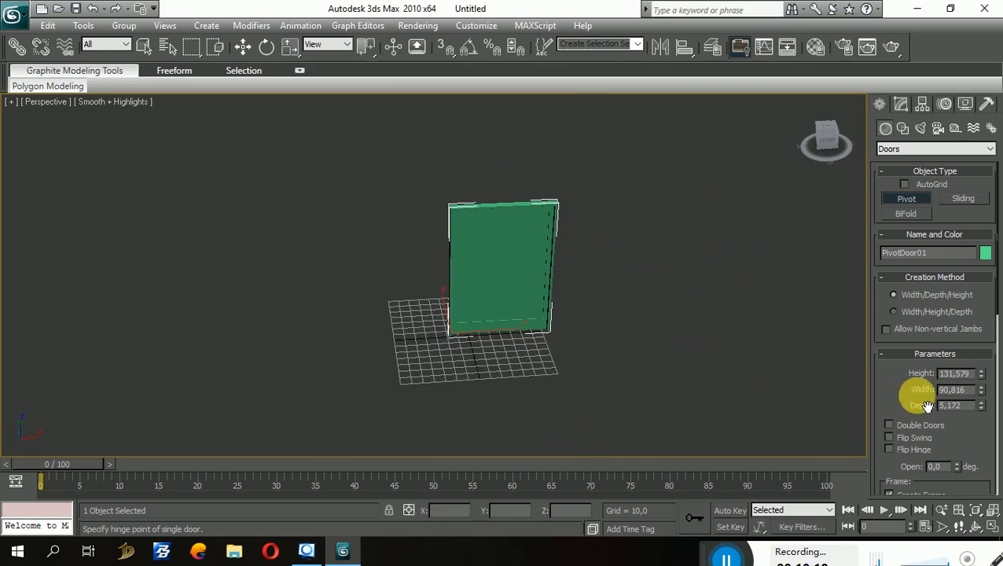
left_click_drag(982, 372, 987, 330)
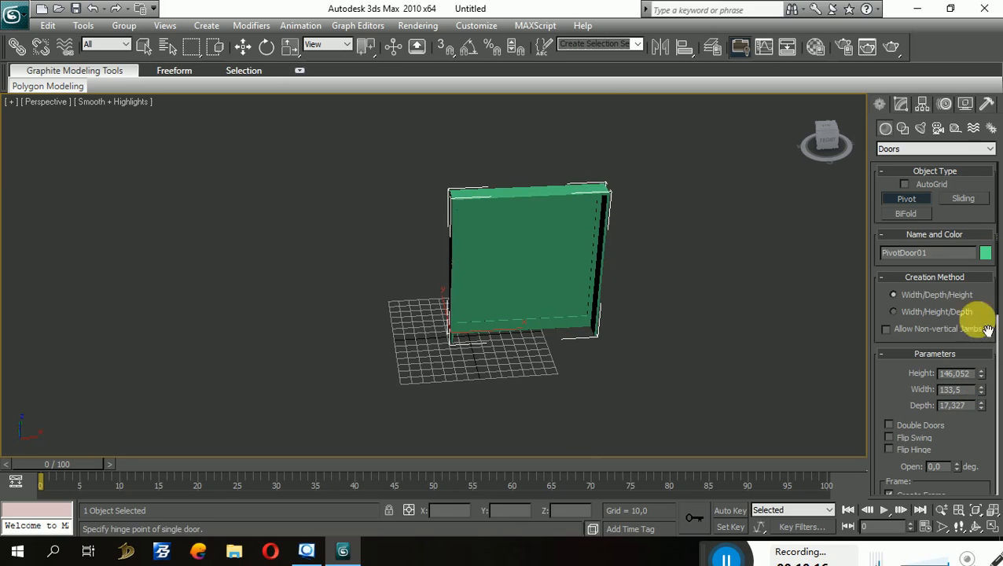
left_click_drag(983, 375, 995, 340)
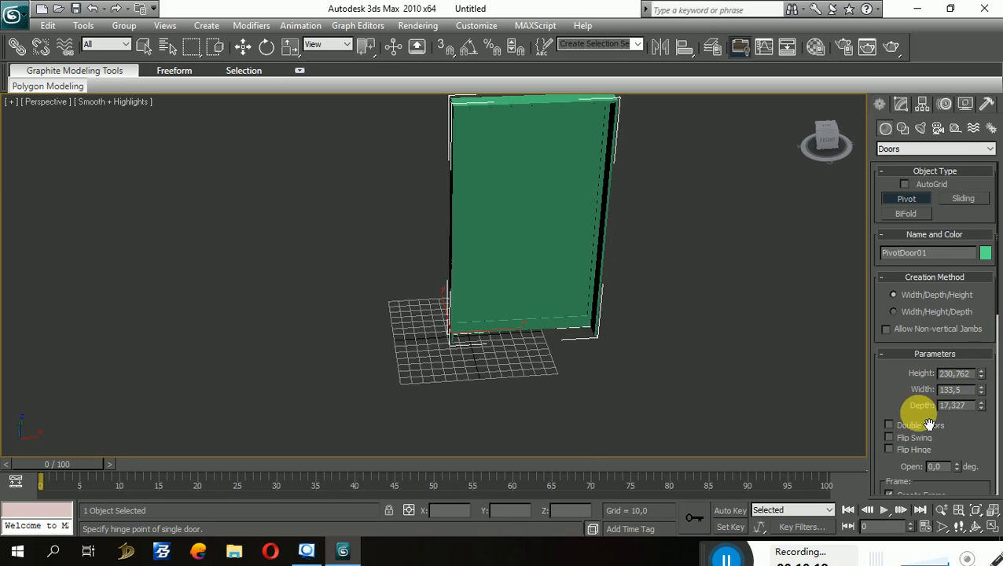
Step: Try out the pivot door's Double Doors option at different opening angles, and turn on Flip Swing and Flip Hinge
scroll(927, 425, "down", 2)
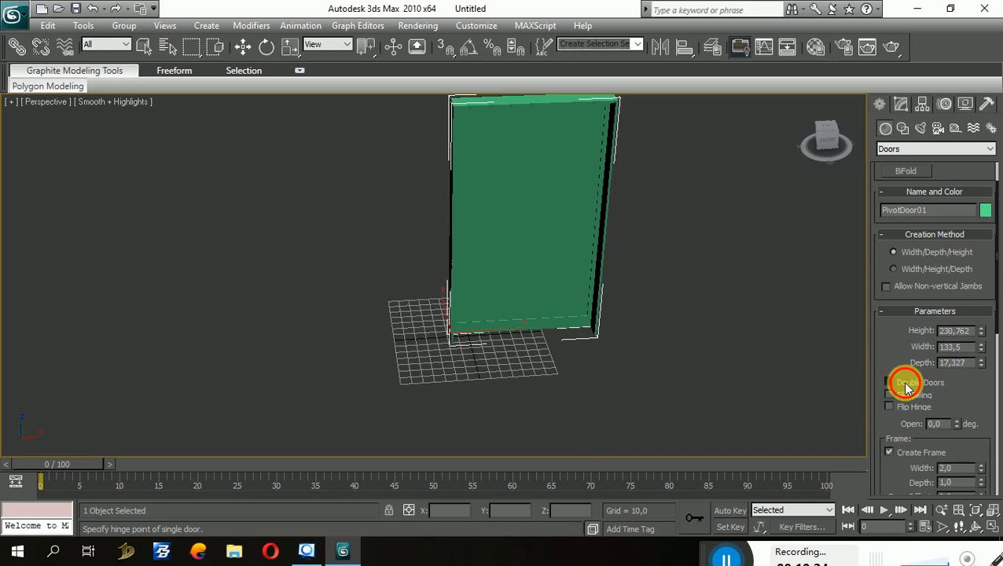
left_click(906, 385)
left_click_drag(956, 423, 901, 429)
middle_click_drag(753, 360, 570, 372, "alt")
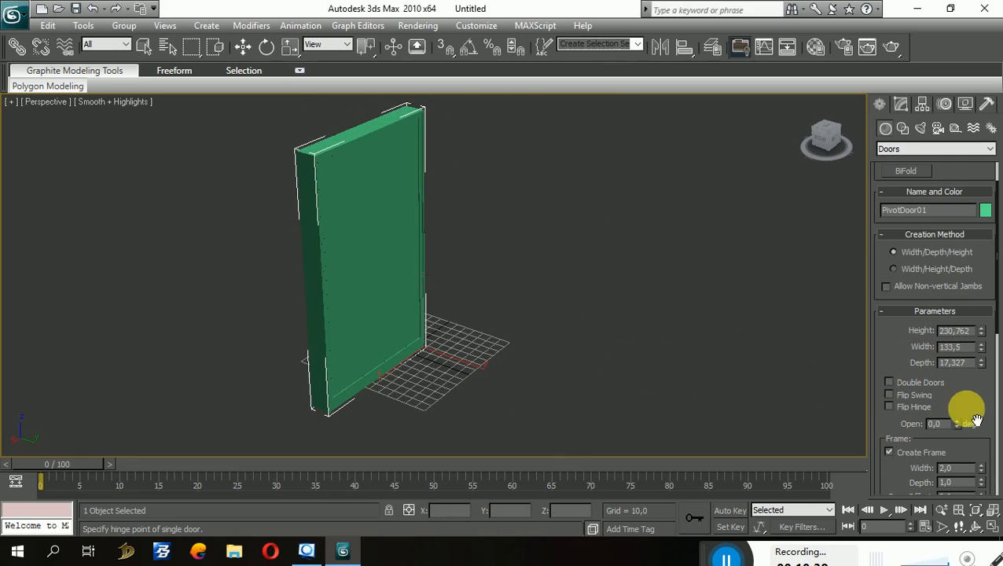
left_click_drag(972, 429, 918, 448)
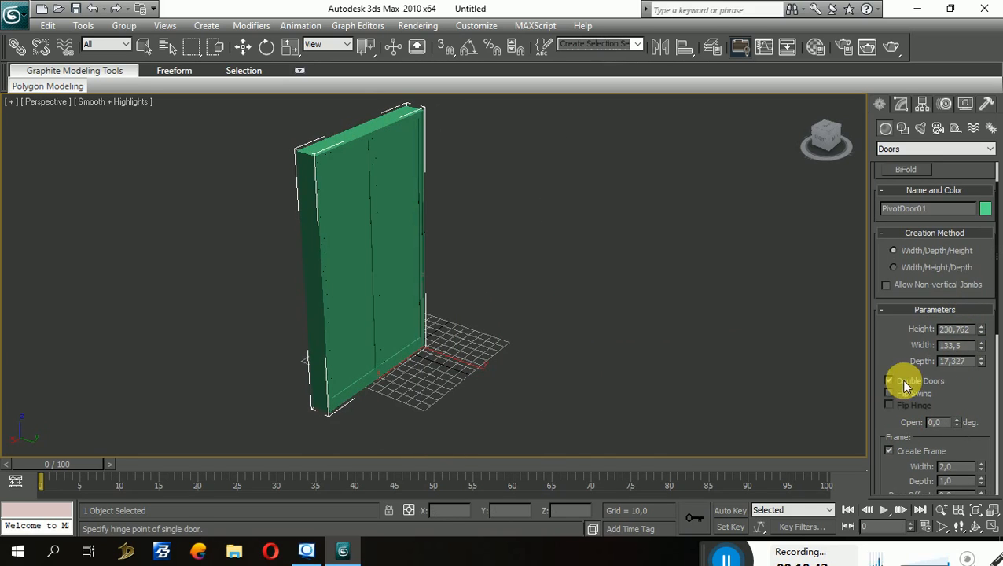
left_click_drag(954, 418, 919, 424)
left_click(922, 396)
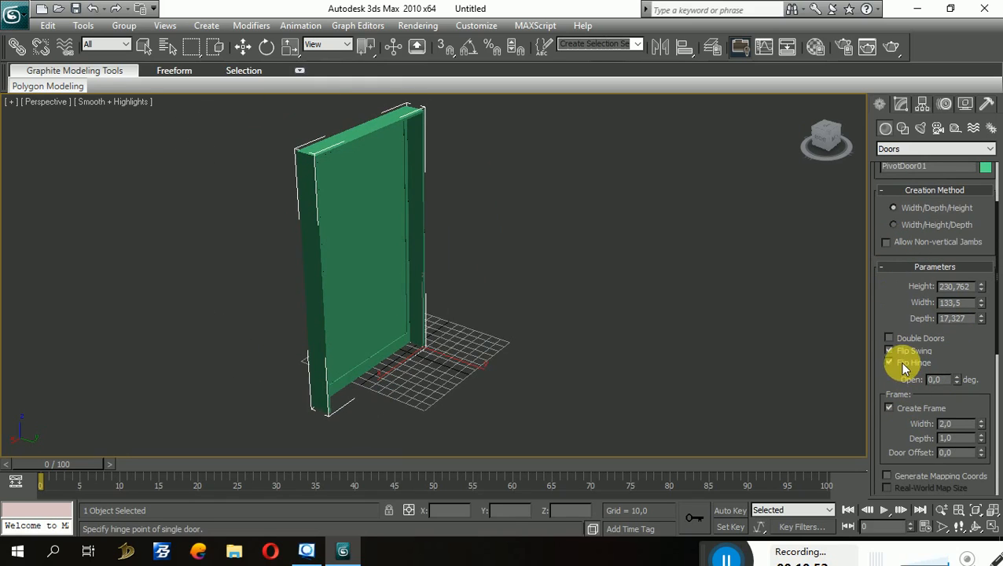
Step: Open the pivot door to 55 degrees, testing single and double leaves, and leave Double Doors, Flip Swing and Flip Hinge off
left_click_drag(958, 380, 915, 318)
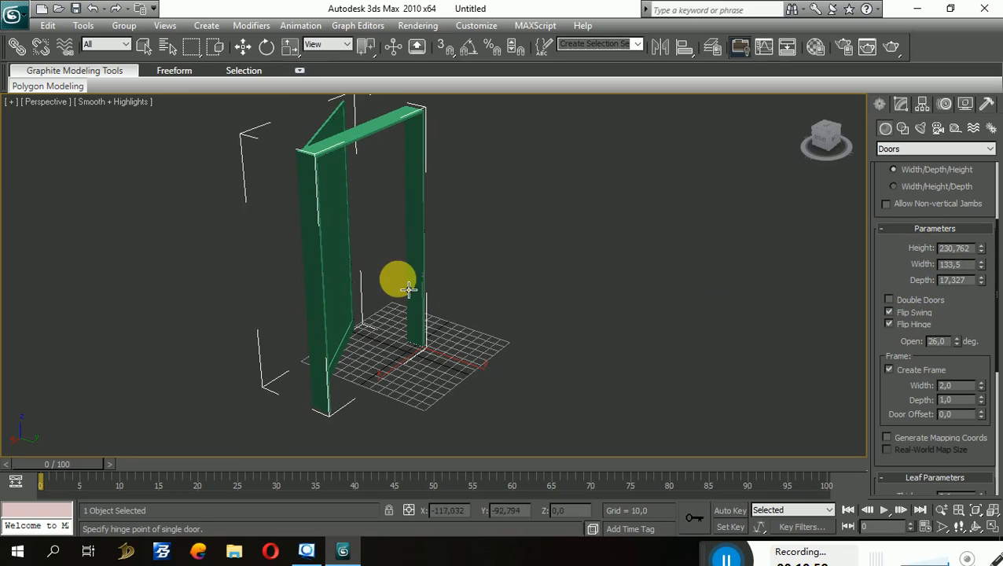
left_click(900, 301)
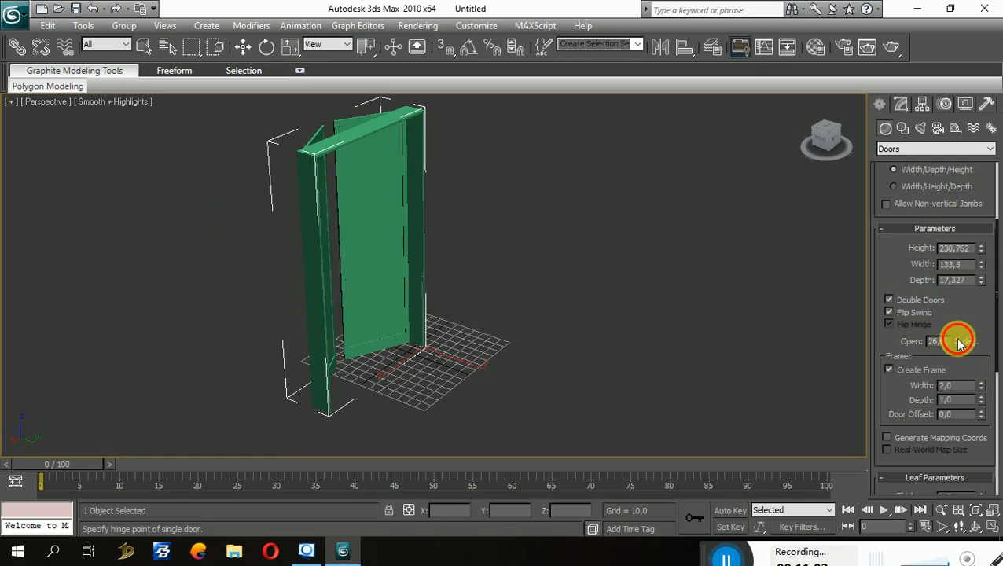
left_click_drag(958, 341, 974, 297)
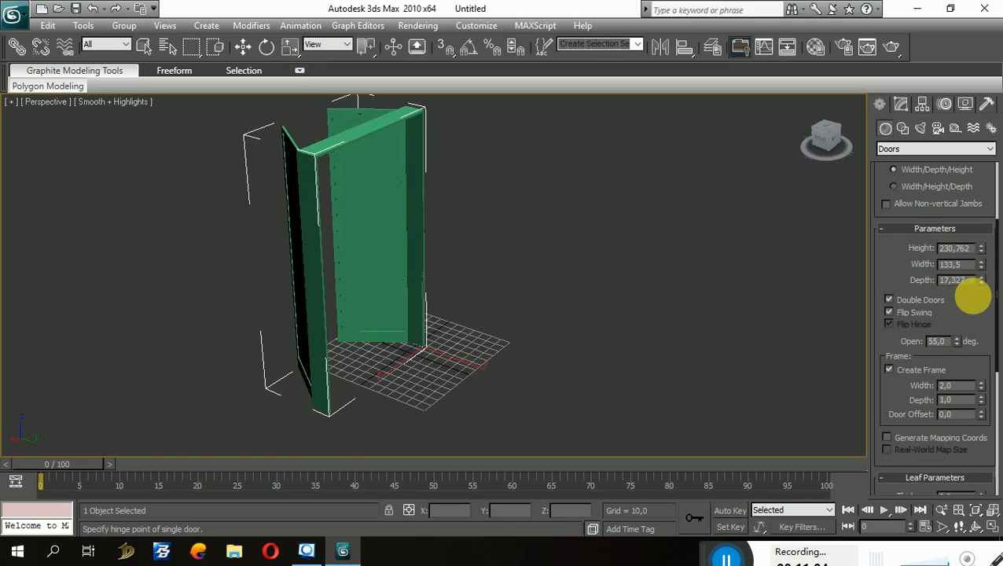
left_click(890, 300)
left_click(891, 311)
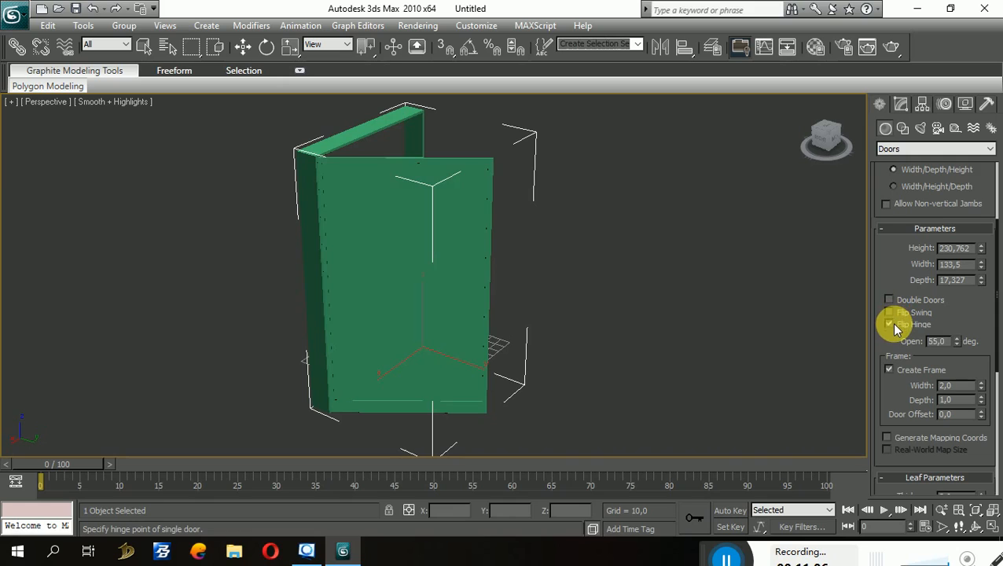
left_click(891, 324)
Step: Try the pivot door without its frame, switching frame creation off and back on
left_click(912, 374)
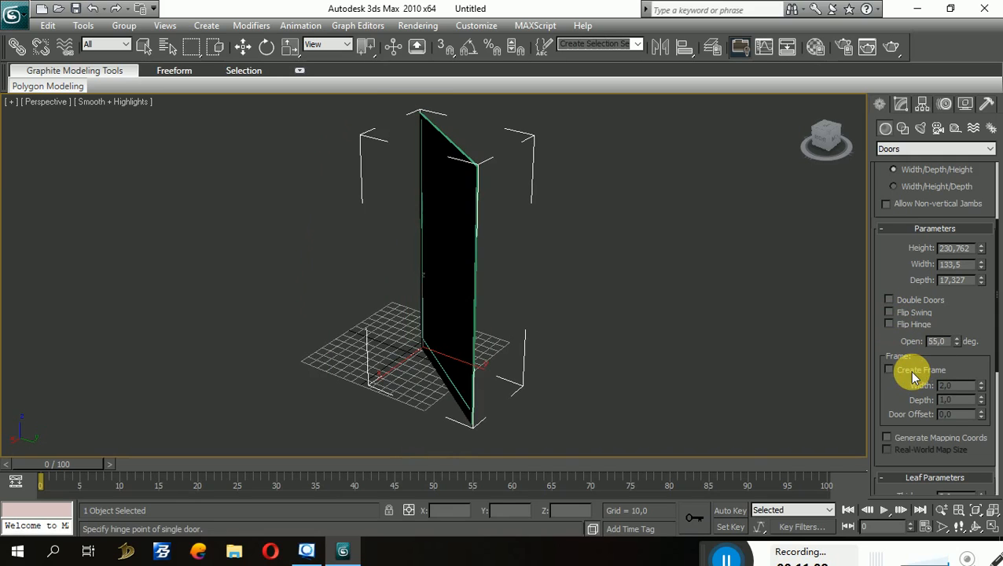
left_click(912, 374)
left_click(912, 374)
left_click(912, 373)
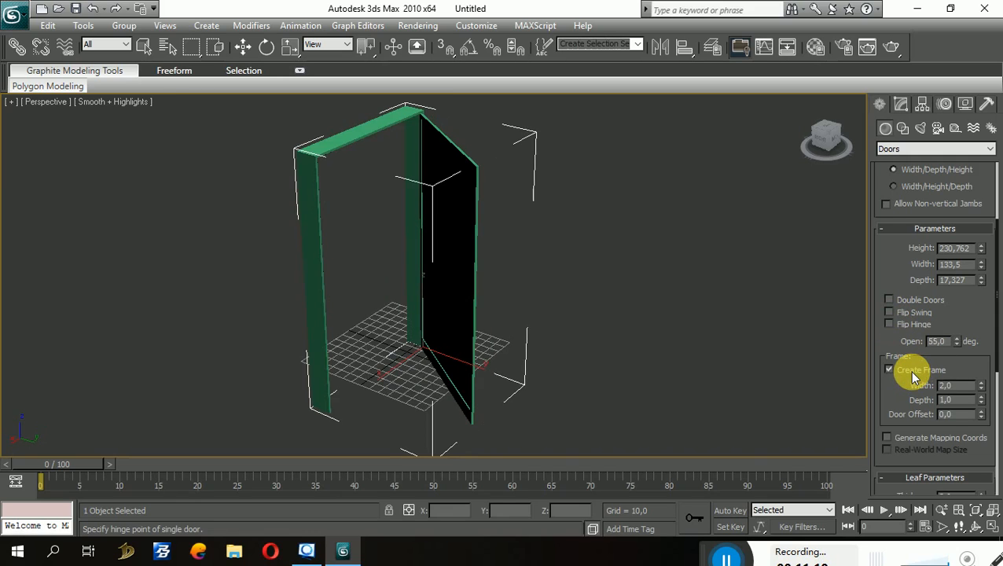
Step: Delete the pivot door and draw a BiFold door about 163 deep and 213 high with zero width near the grid's edge
scroll(922, 264, "up", 5)
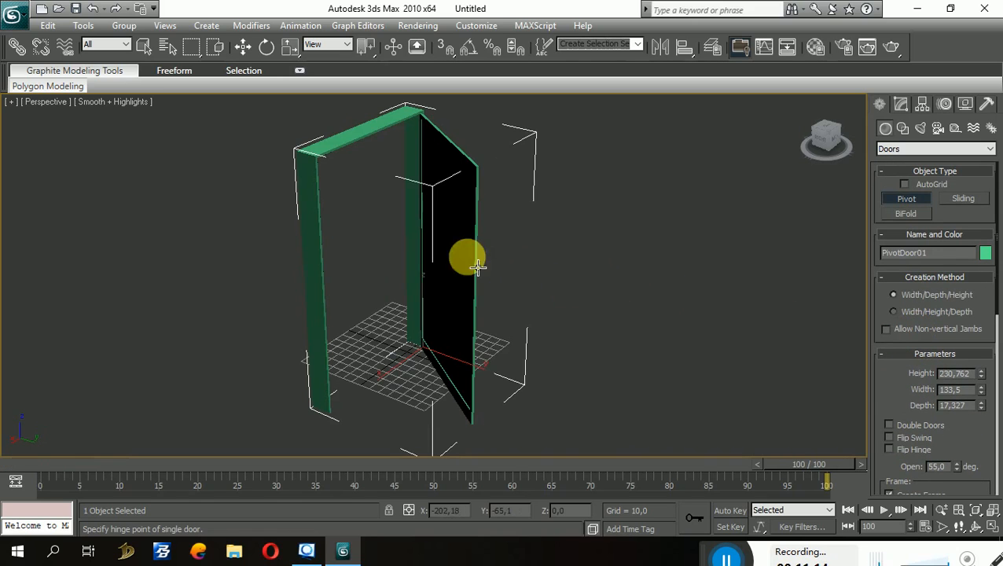
key("Delete")
left_click(908, 215)
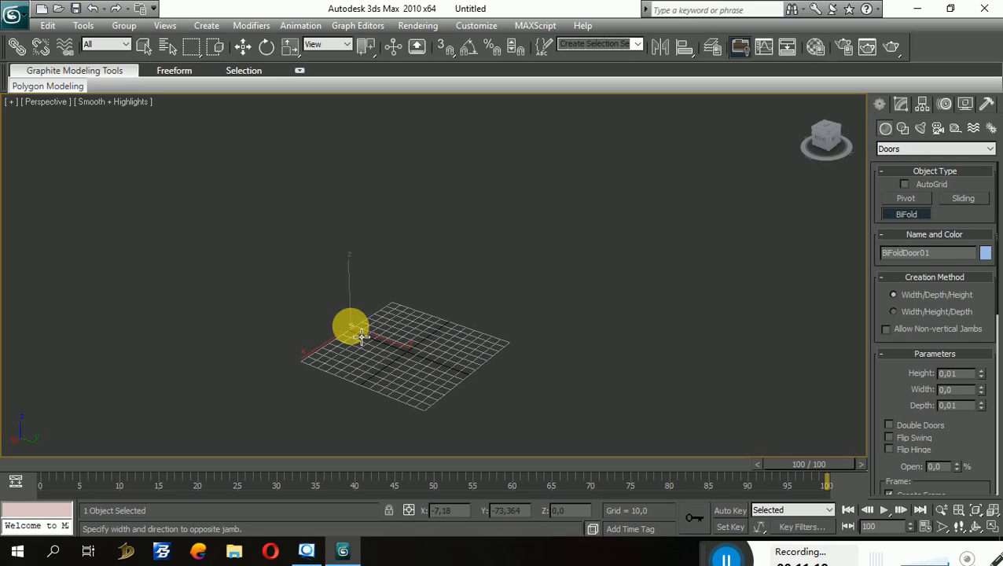
left_click_drag(361, 337, 533, 325)
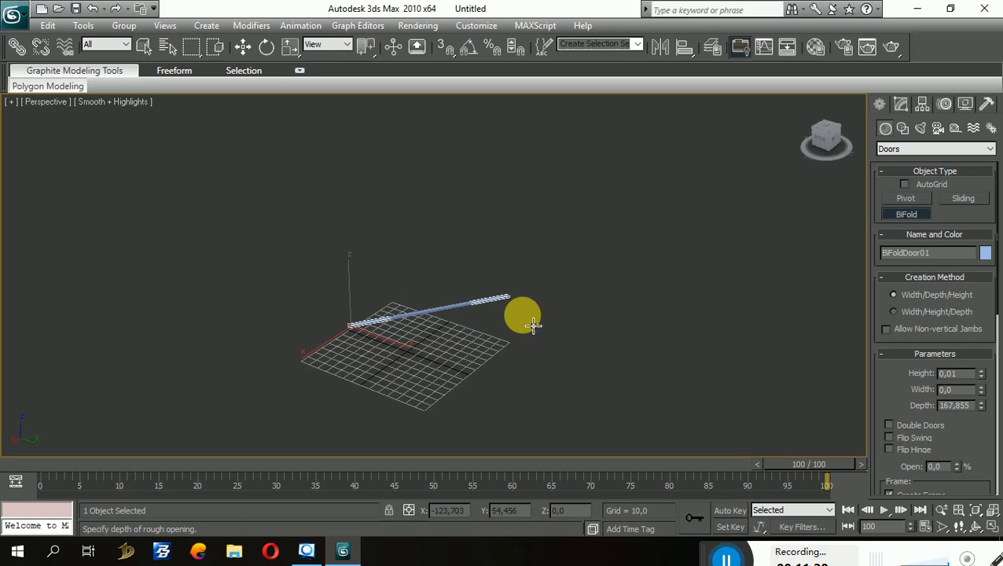
left_click(528, 324)
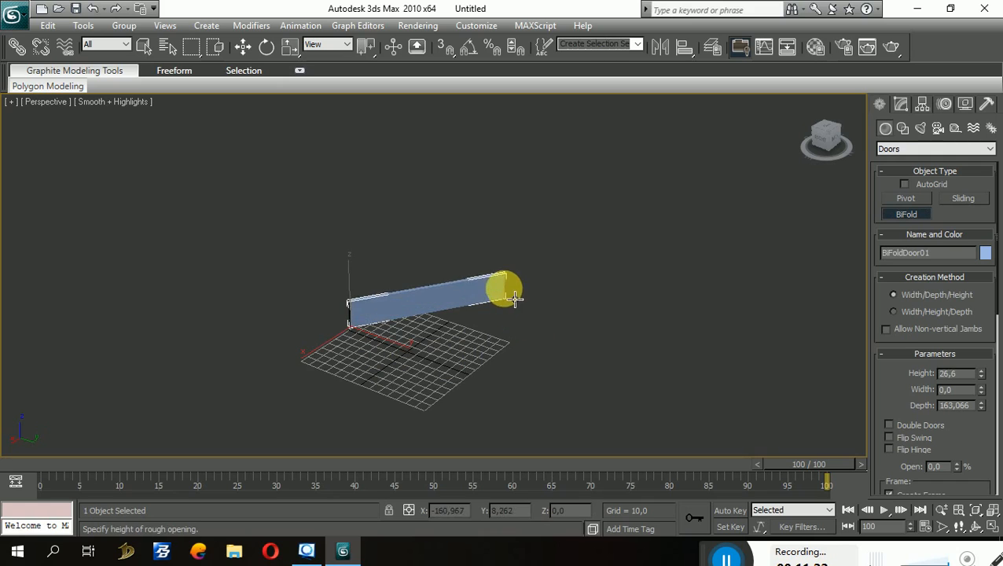
left_click(470, 105)
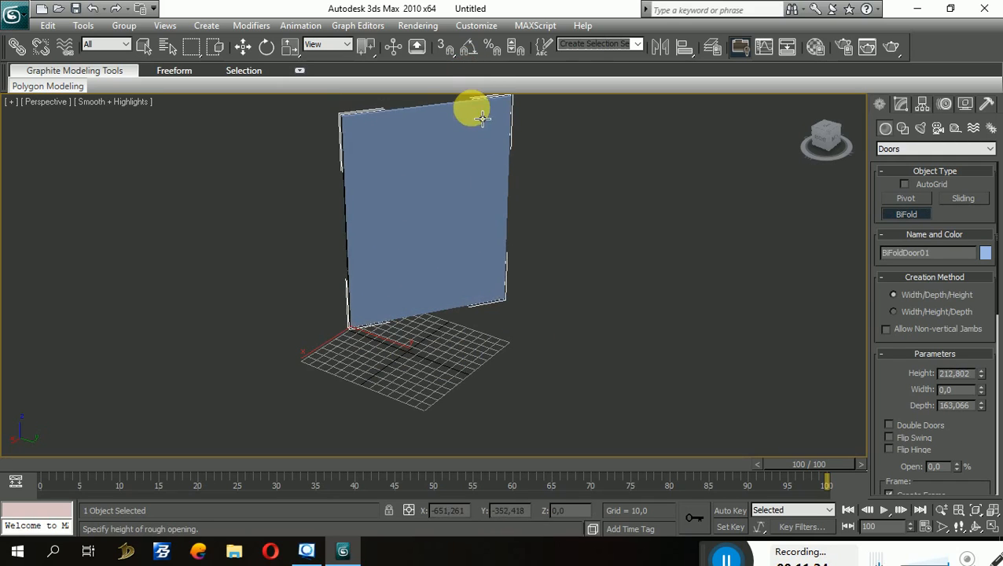
Step: Resize the BiFold door to a height of about 179, a width of about 17 and a depth of about 130
middle_click_drag(555, 340, 817, 350, "alt")
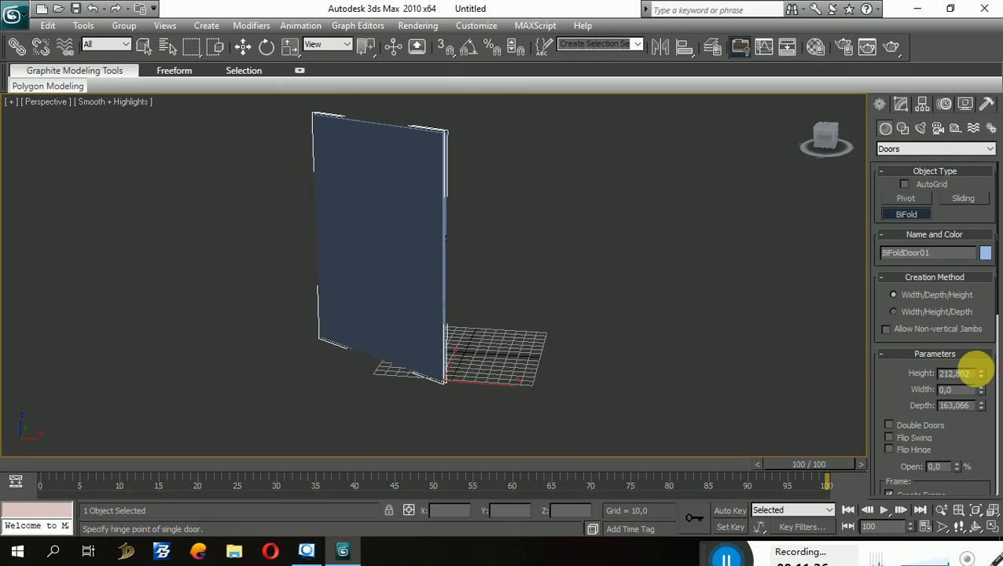
left_click_drag(980, 371, 967, 404)
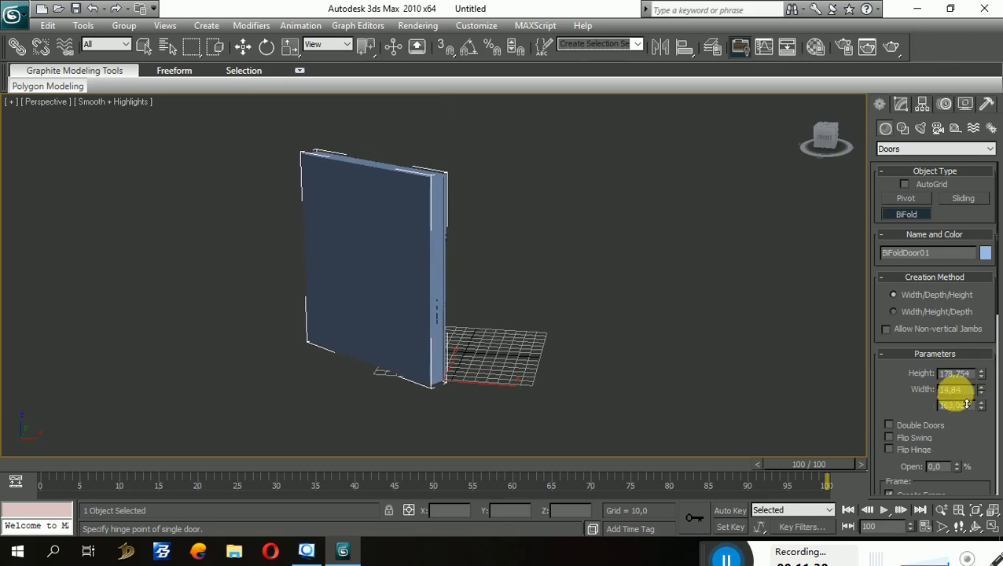
middle_click_drag(660, 331, 527, 340, "alt")
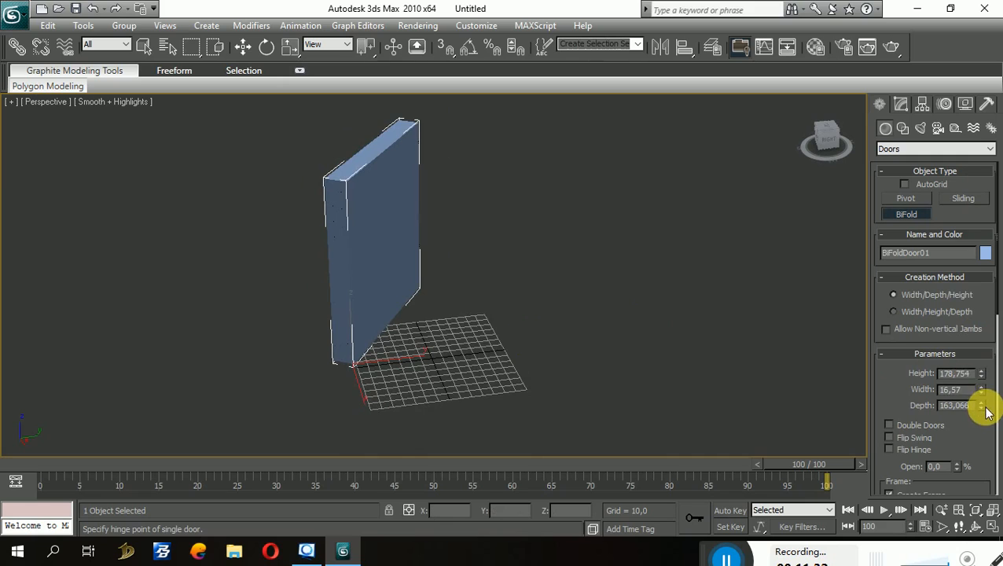
left_click_drag(984, 407, 899, 417)
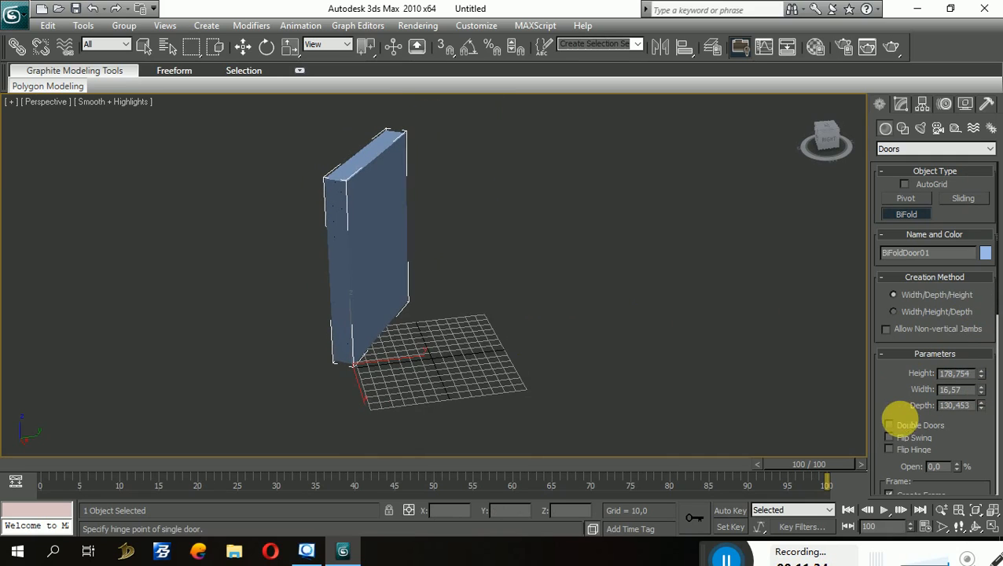
Step: Open the BiFold door to 44% and set its width to 100 and height to 178
left_click_drag(961, 469, 959, 445)
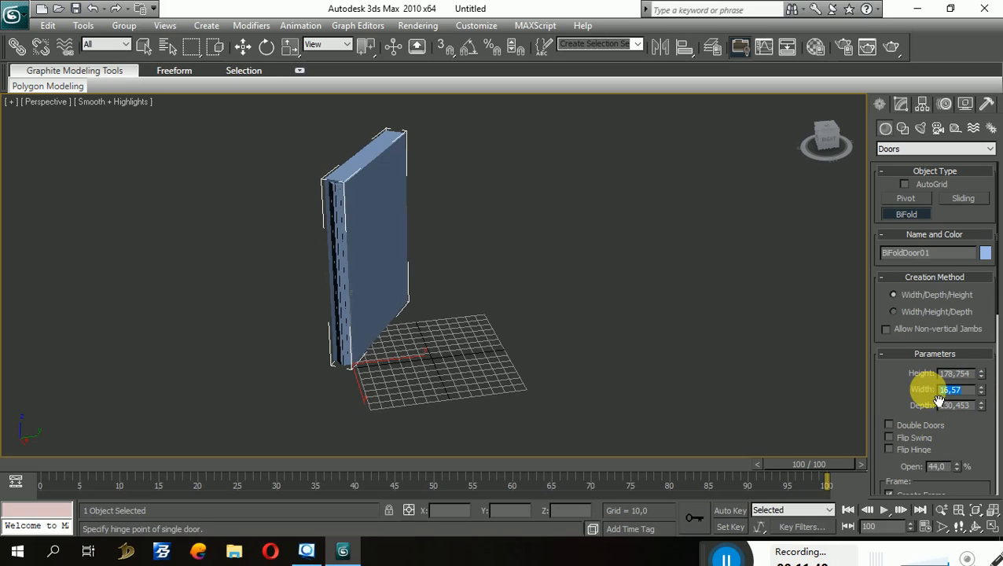
key("Return")
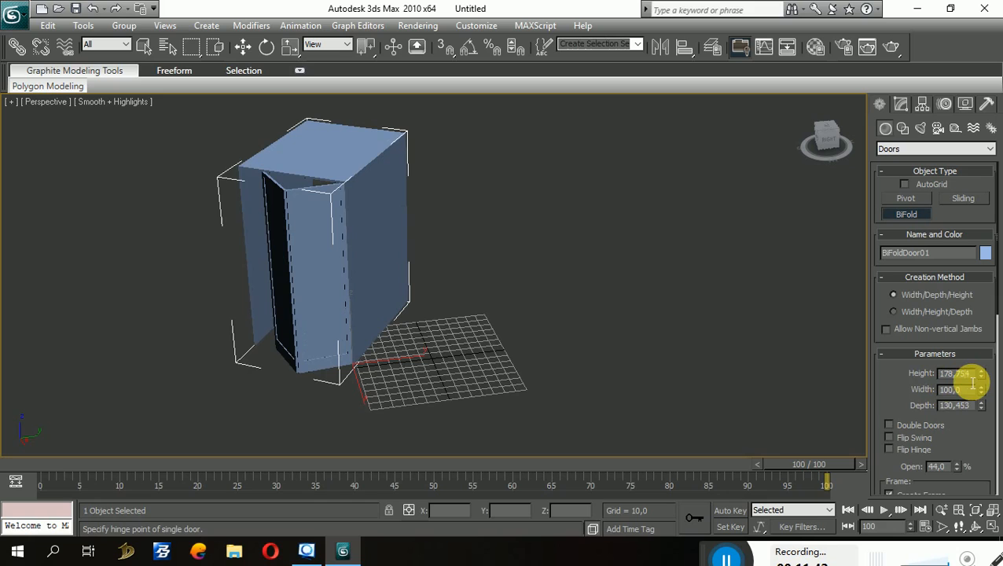
type("178")
key("Return")
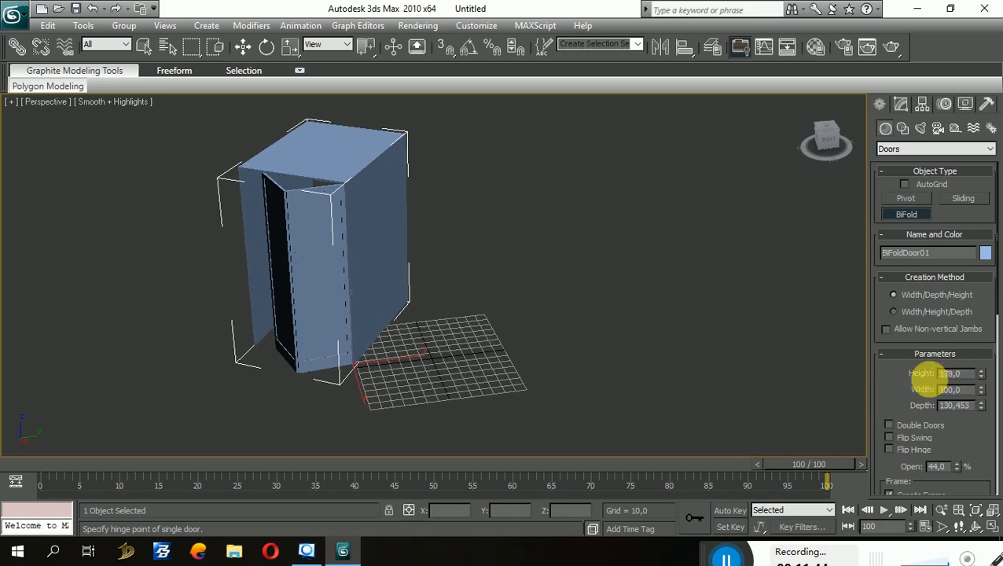
Step: Raise the BiFold door's height to about 206 and reduce its depth to about 17
mouse_move(981, 379)
left_mouse_down()
mouse_move(976, 425)
mouse_move(979, 333)
mouse_move(979, 385)
mouse_move(998, 375)
left_mouse_up()
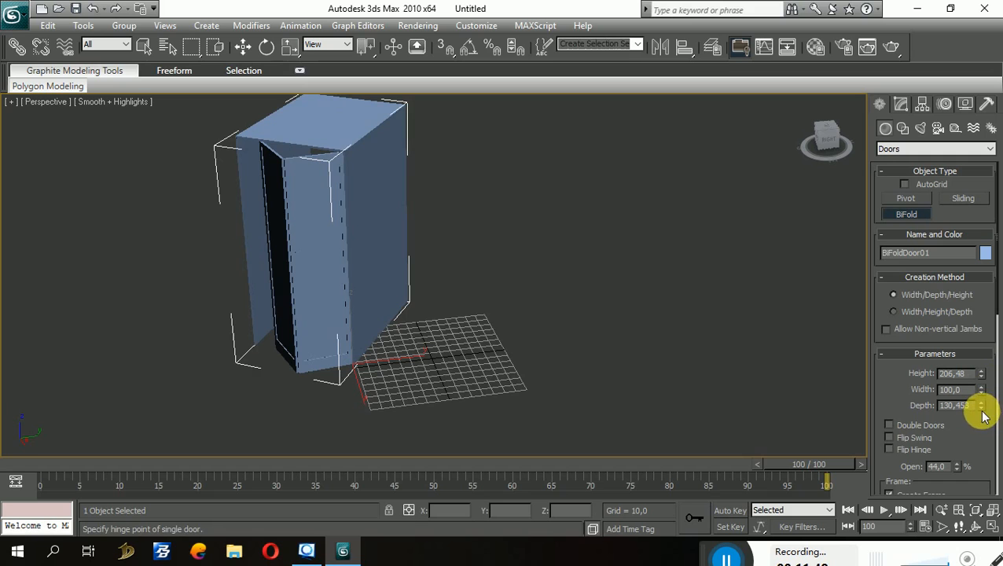
left_click_drag(986, 415, 974, 468)
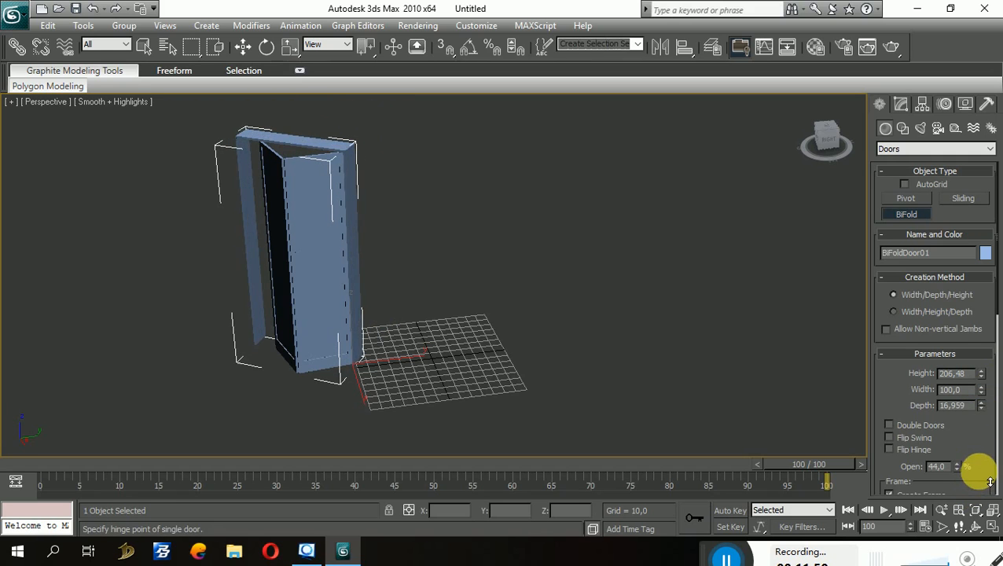
middle_click_drag(600, 370, 716, 322, "alt")
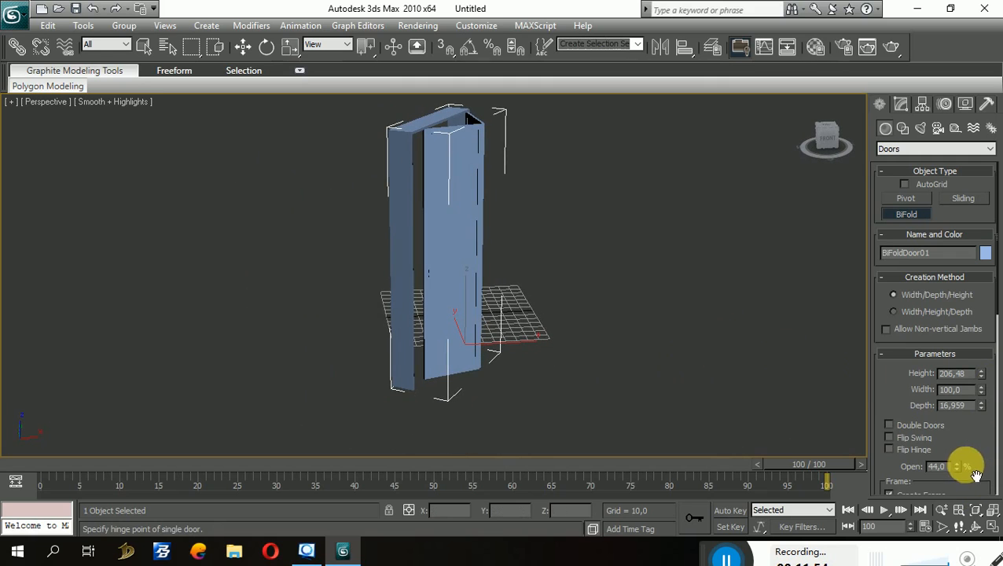
Step: Make the BiFold door a double door and set its opening to 15%
left_click_drag(969, 472, 944, 445)
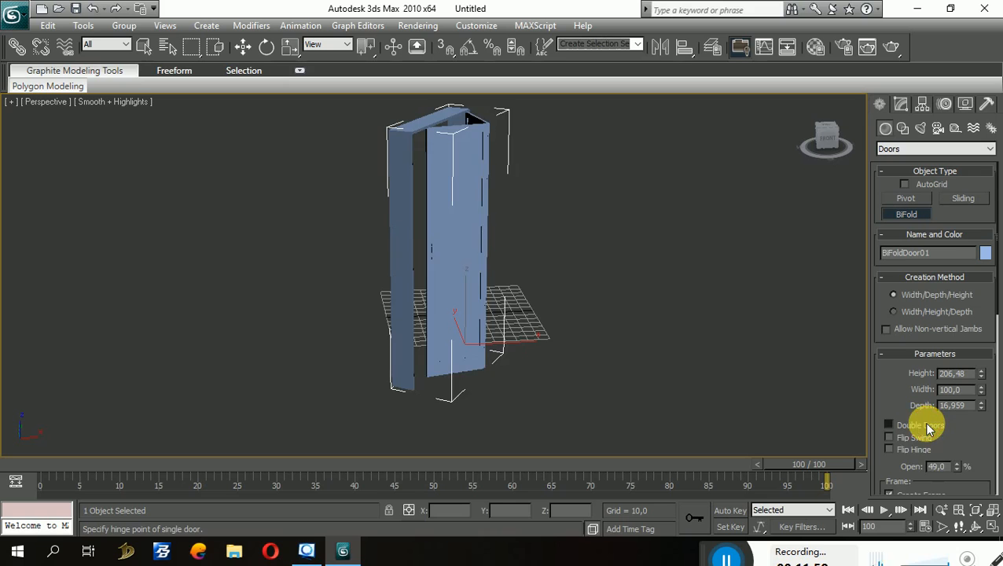
left_click(928, 425)
middle_click_drag(771, 362, 737, 385, "alt")
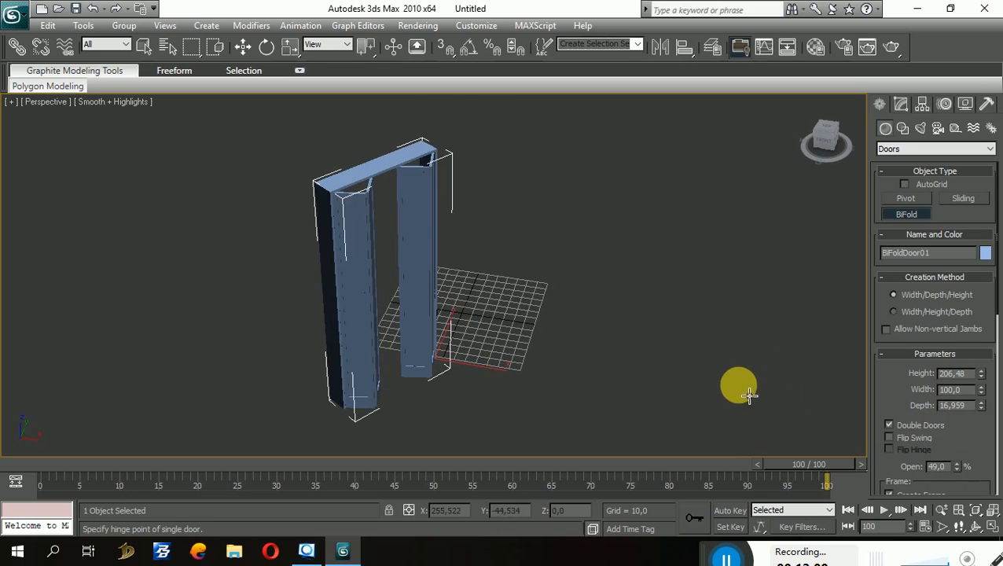
mouse_move(959, 468)
left_mouse_down()
mouse_move(963, 436)
mouse_move(936, 466)
mouse_move(926, 502)
mouse_move(915, 473)
mouse_move(927, 412)
mouse_move(955, 493)
mouse_move(956, 466)
left_mouse_up()
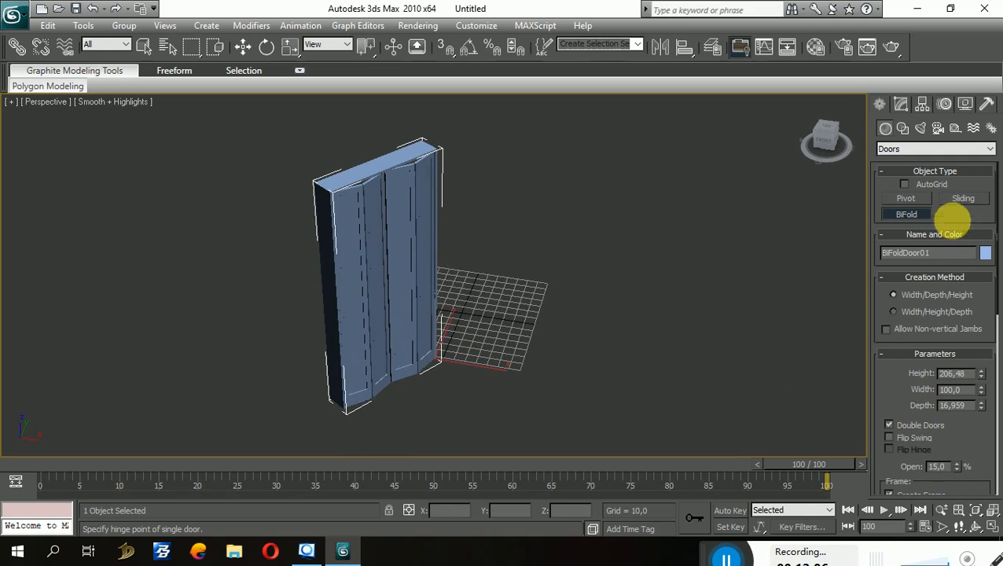
Step: Create an awning window beside the grid, about 159 wide, 103 deep and 215 high
left_click(967, 152)
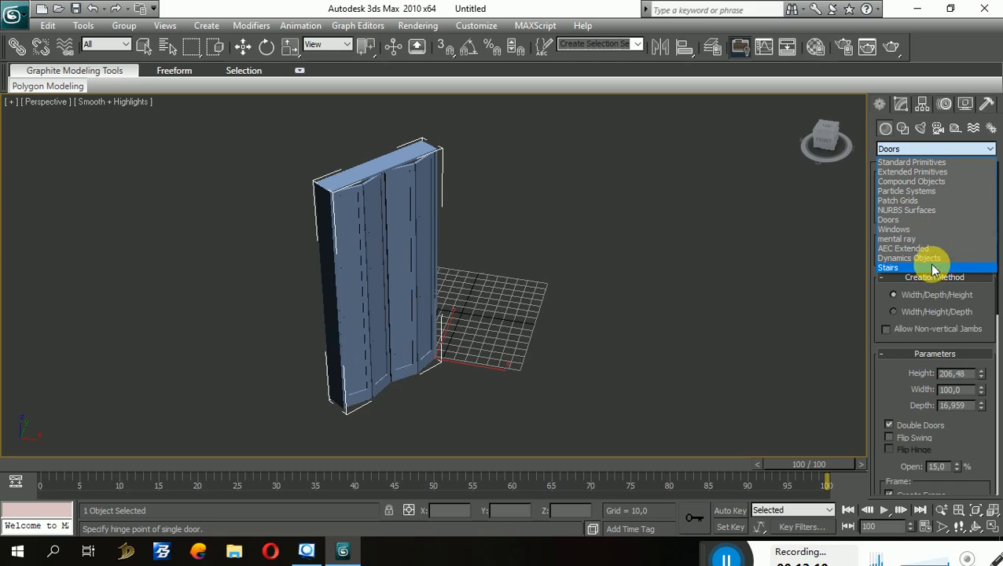
left_click(916, 230)
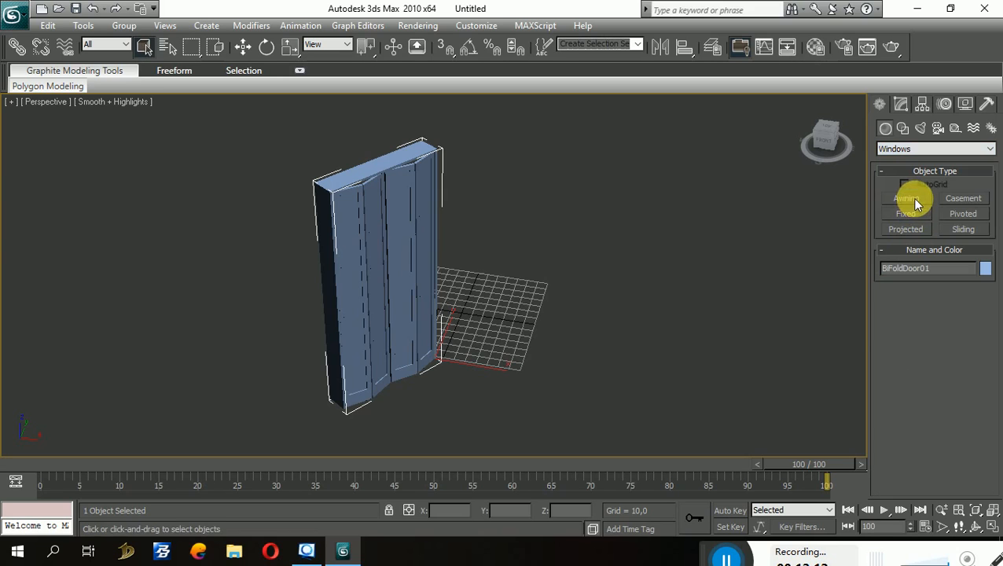
left_click(907, 199)
middle_click_drag(713, 277, 578, 285)
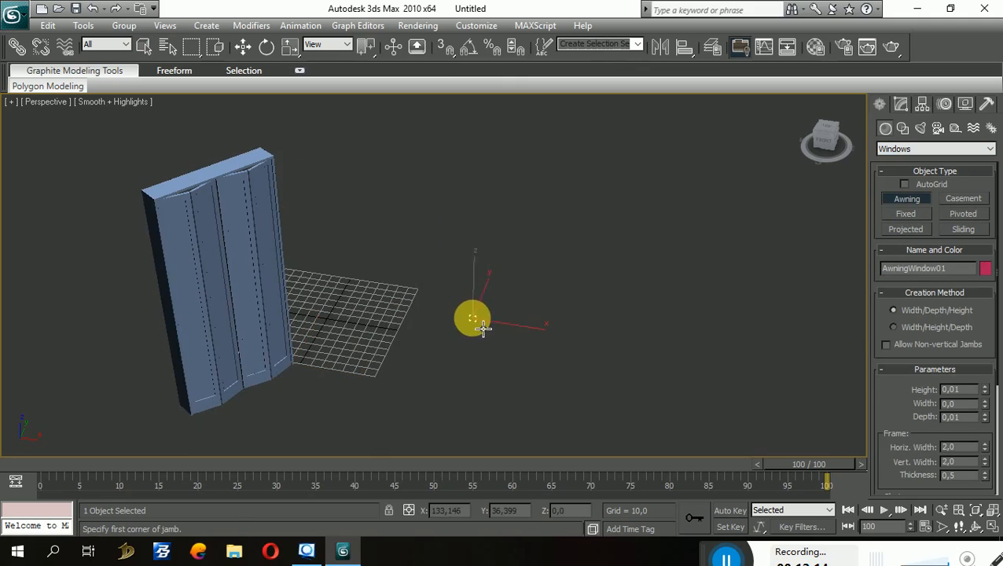
left_click_drag(483, 328, 642, 323)
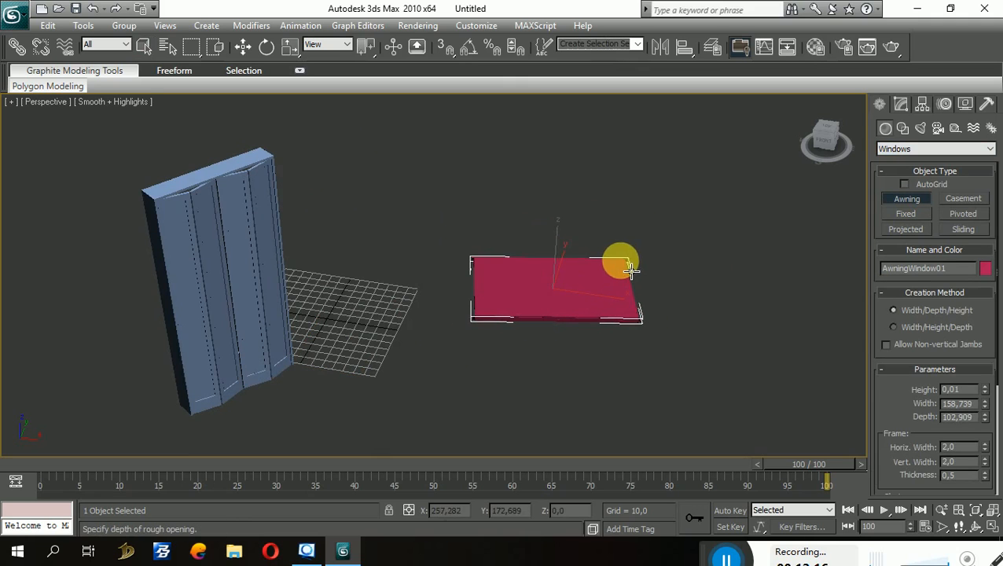
left_click(632, 272)
left_click(656, 50)
Step: Reduce the awning window's depth to about 18.5 and open it to 61%
middle_click_drag(695, 201, 717, 401)
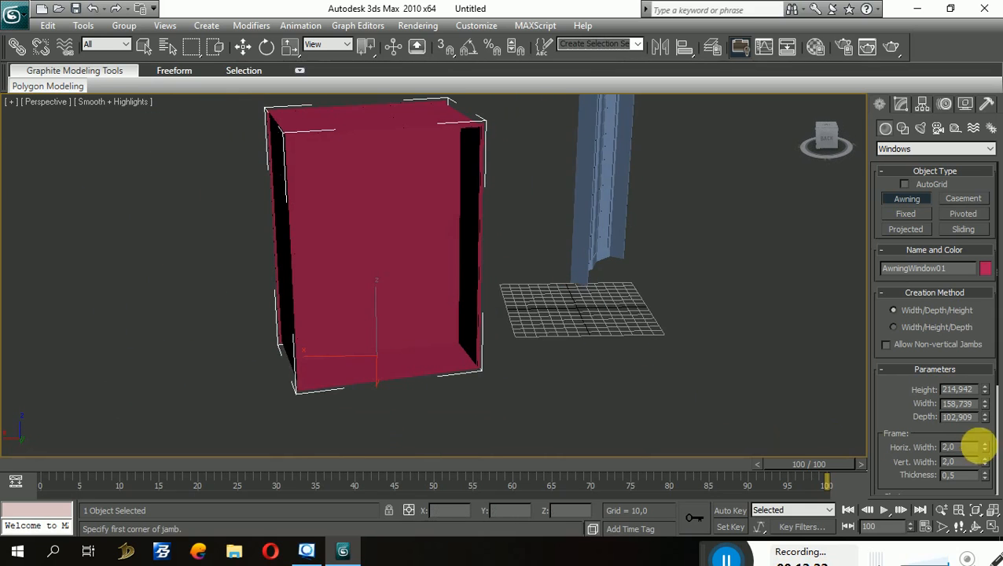
left_click_drag(984, 424, 965, 482)
middle_click_drag(663, 412, 728, 431, "alt")
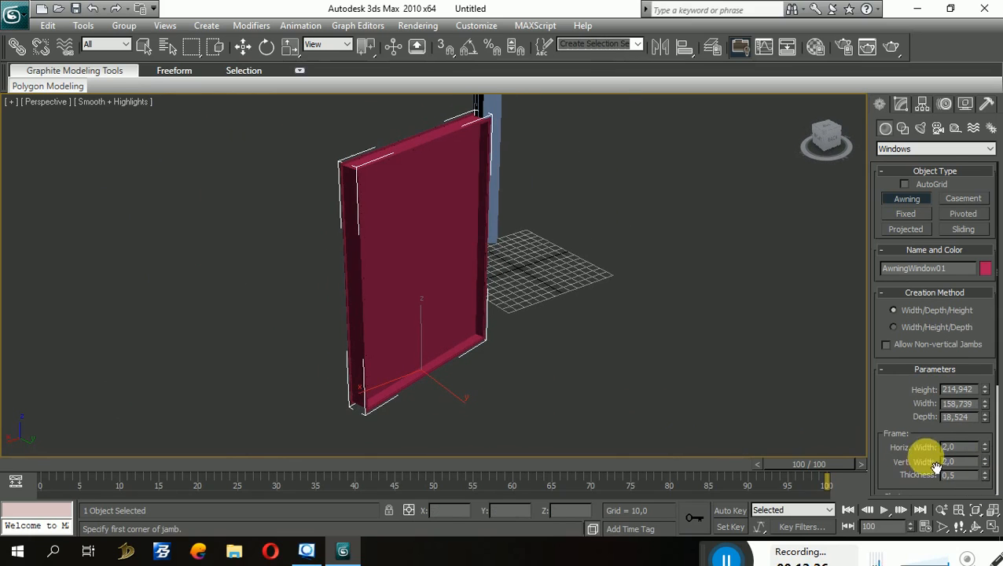
left_click_drag(929, 462, 937, 402)
scroll(943, 431, "down", 4)
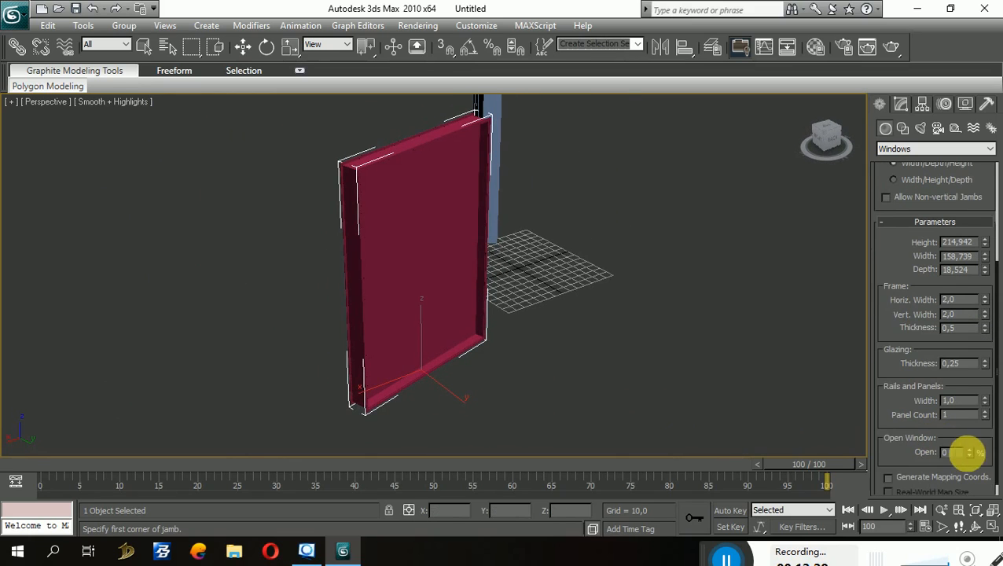
left_click_drag(975, 455, 931, 386)
scroll(935, 397, "up", 7)
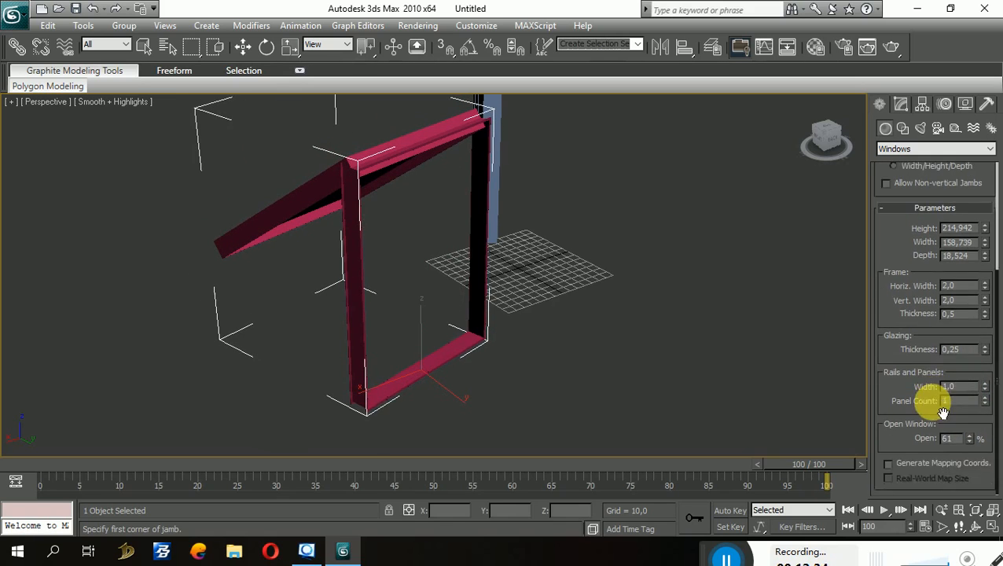
Step: Create a sliding window about 192 wide, 22 deep and 226 high on the far side of the grid from the awning window
left_click(964, 228)
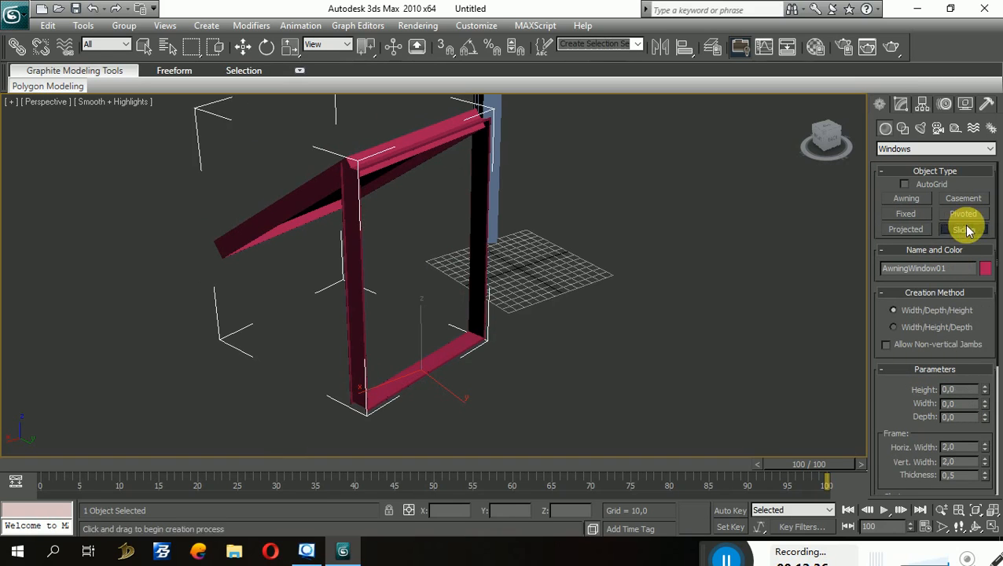
middle_click_drag(704, 294, 579, 330)
left_click_drag(523, 338, 728, 354)
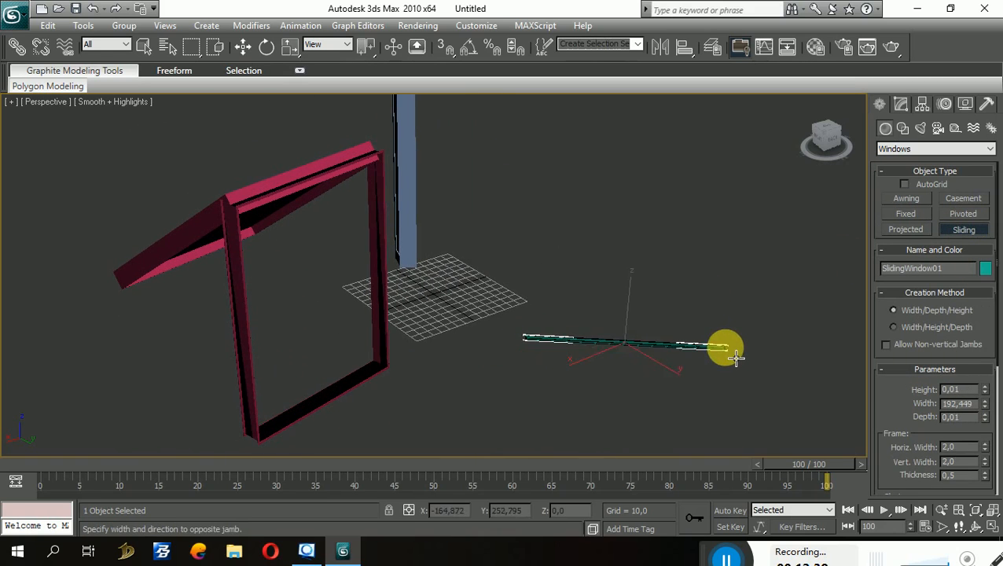
left_click(711, 343)
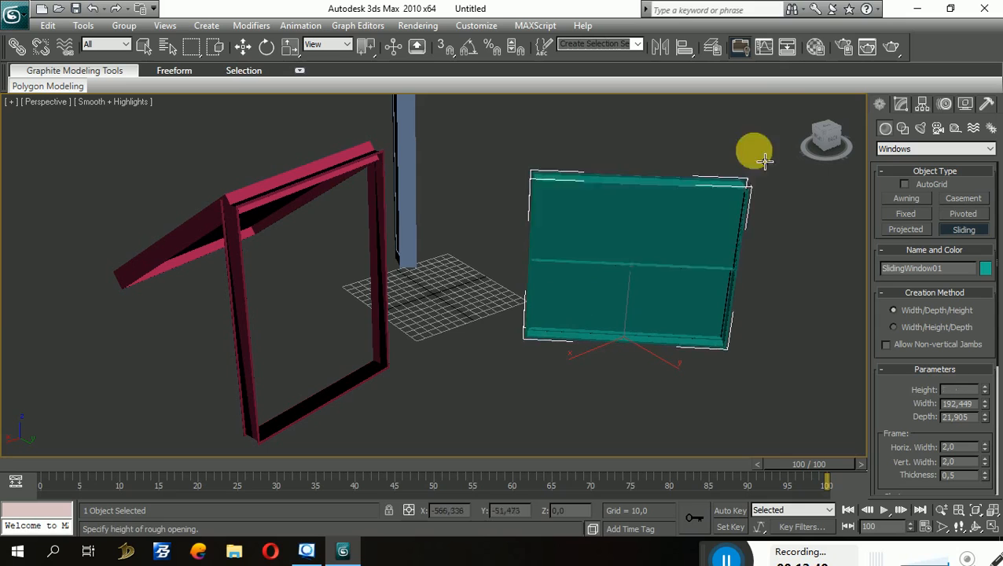
left_click(746, 118)
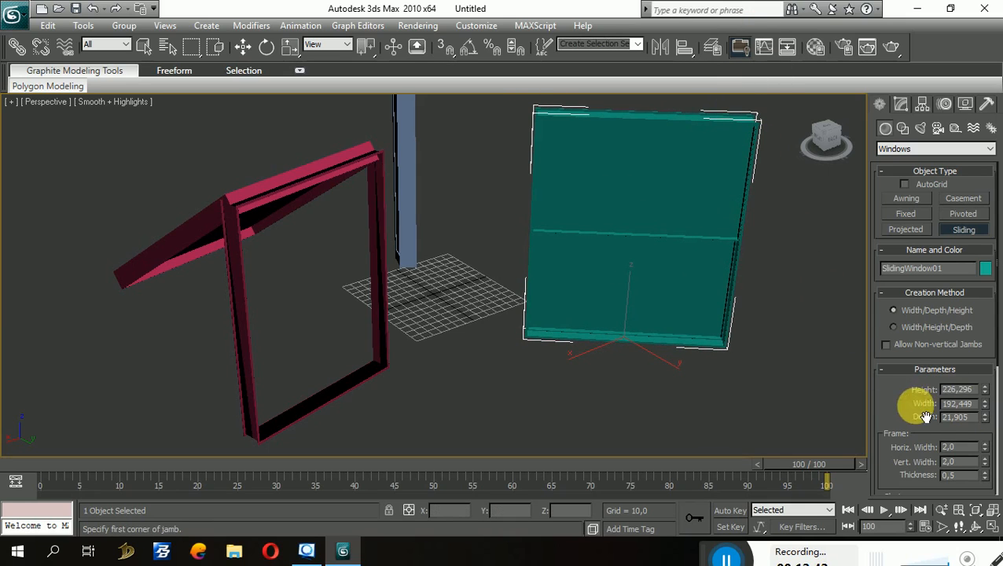
Step: Try opening the hung sliding window to 42%
scroll(926, 416, "down", 5)
scroll(993, 354, "down", 1)
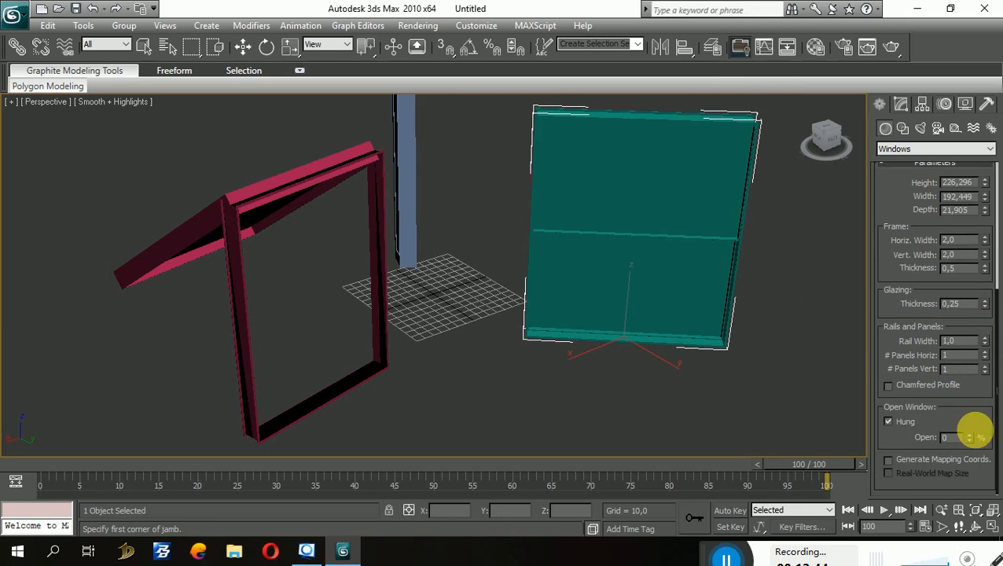
left_click_drag(974, 438, 987, 412)
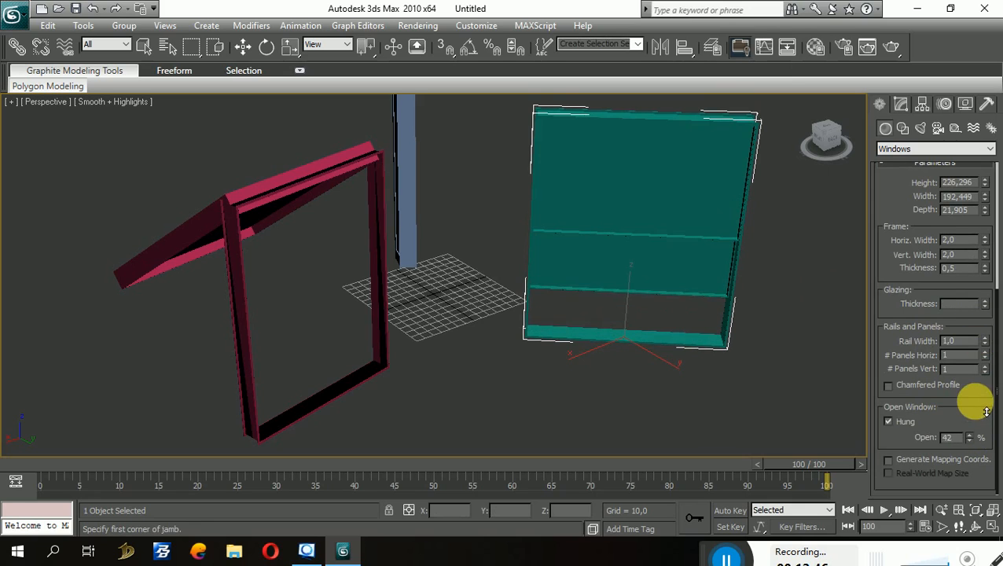
right_click(986, 410)
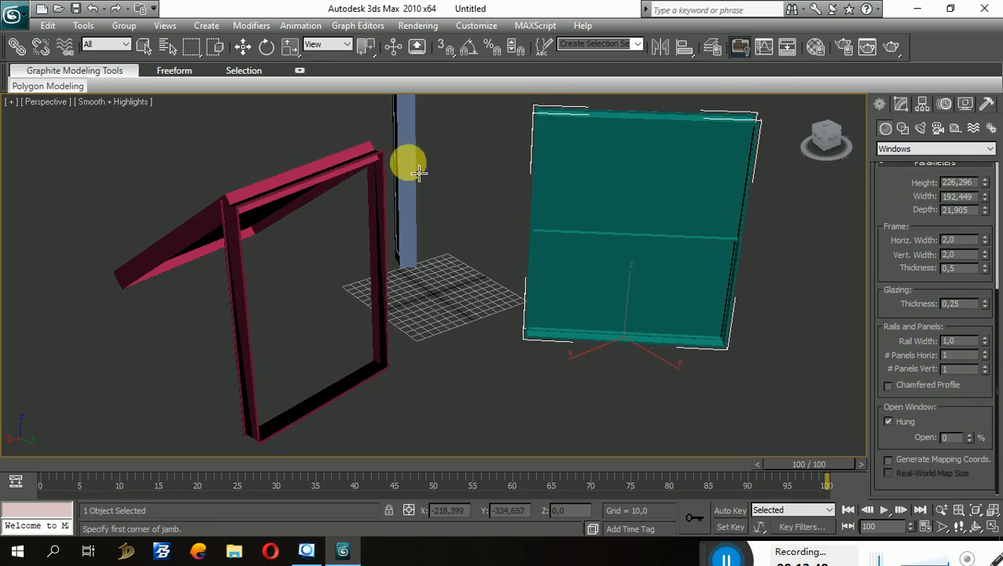
left_click_drag(885, 196, 904, 291)
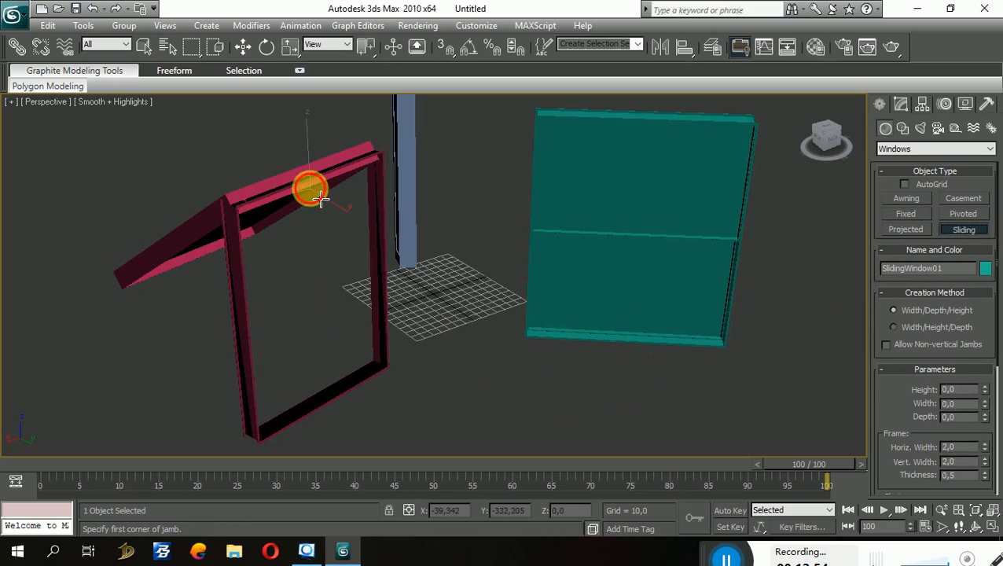
left_click_drag(323, 192, 336, 298)
right_click(335, 298)
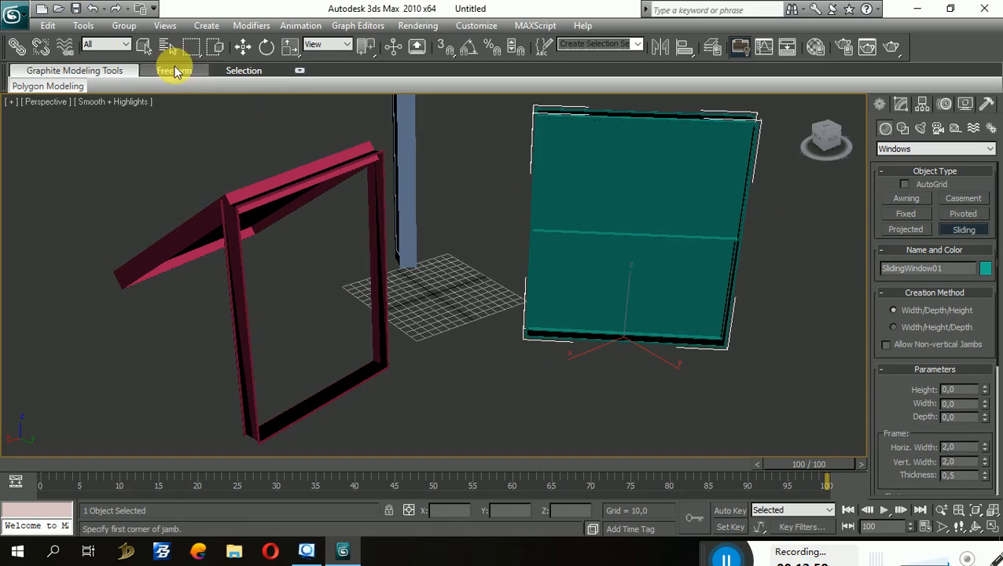
Step: Leave window creation and select the awning window, BiFold door and sliding window in turn to examine each one's name and color
left_click(142, 45)
left_click(225, 218)
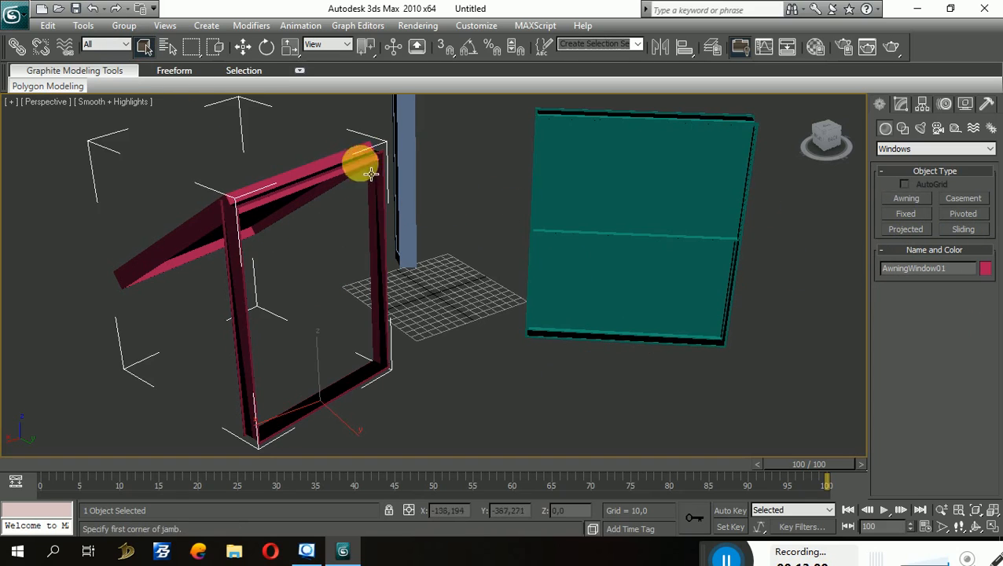
left_click(406, 156)
left_click(608, 199)
left_click(250, 188)
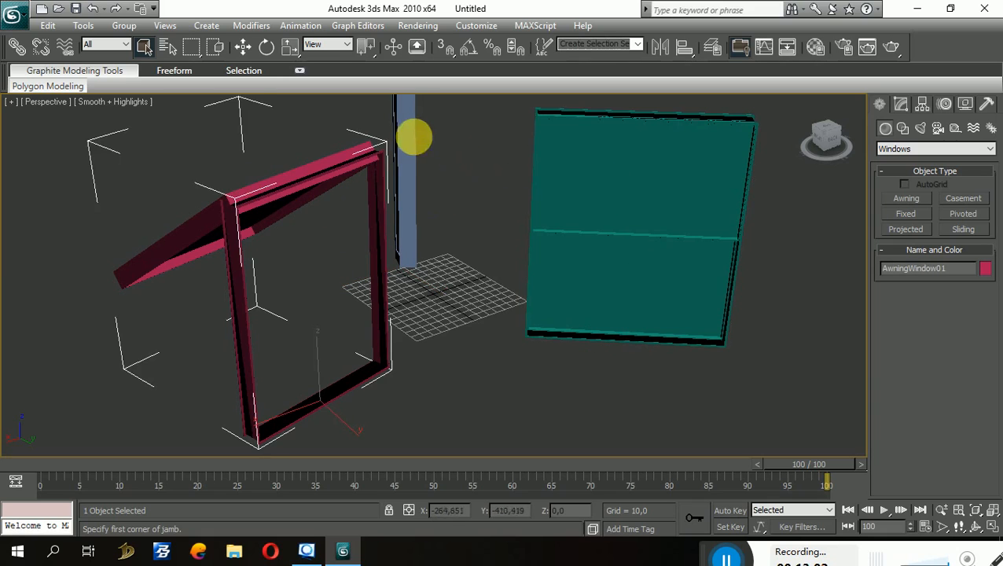
left_click(411, 135)
left_click(541, 164)
left_click(314, 193)
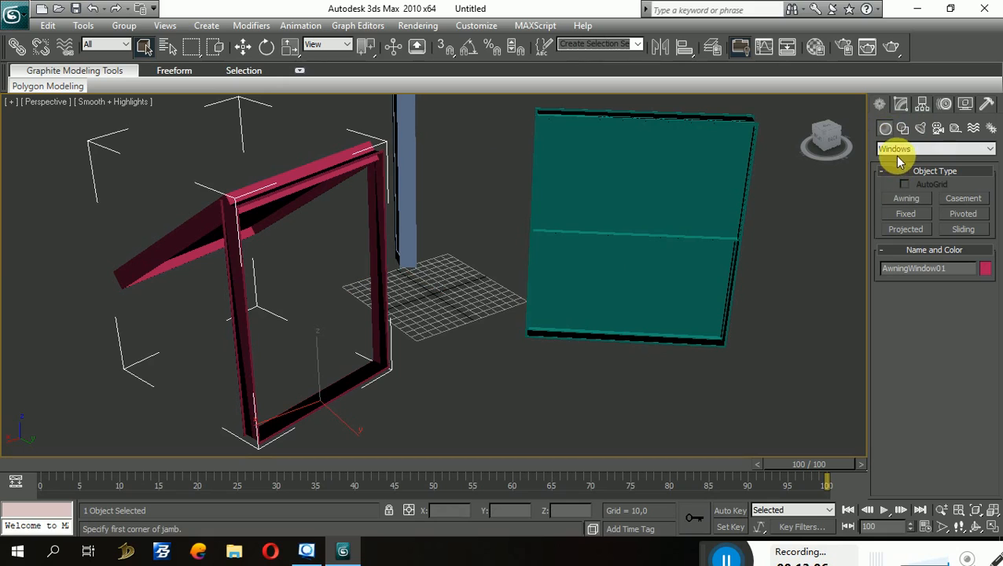
left_click(412, 133)
left_click(589, 150)
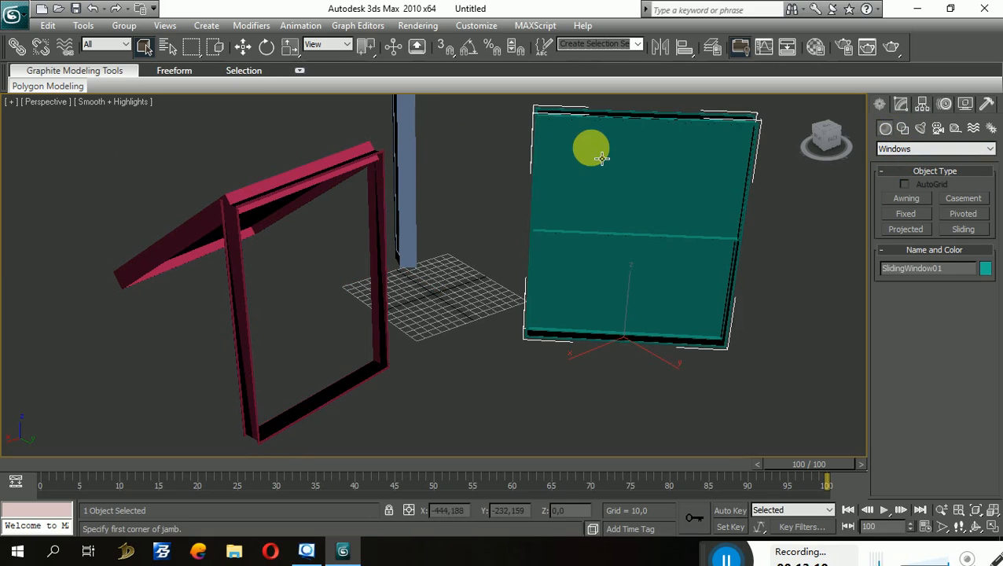
left_click(382, 191)
left_click(664, 197)
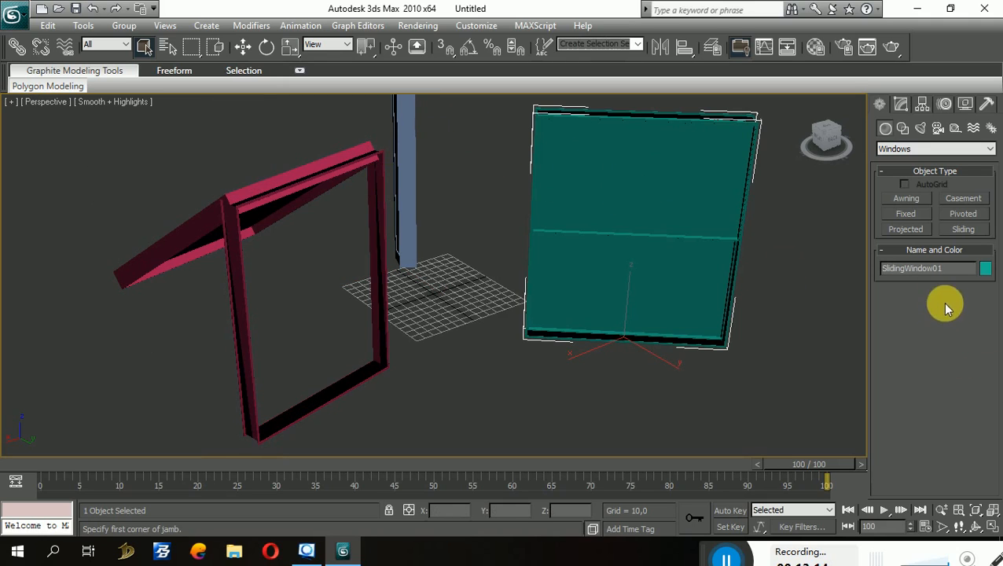
Step: Examine the modifiable parameters of the sliding window, the BiFold door and the awning window, comparing them with the creation options
left_click(900, 104)
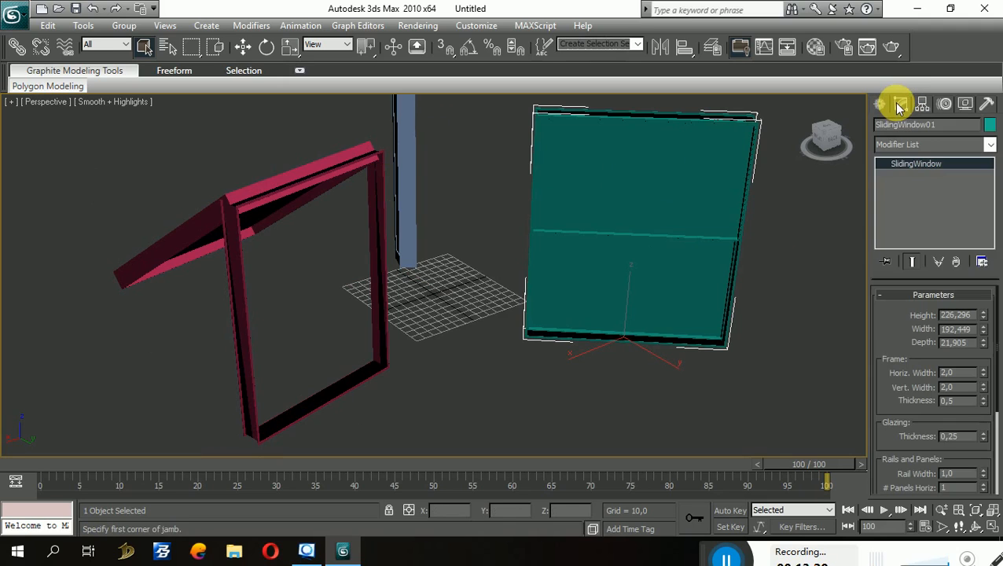
left_click(412, 153)
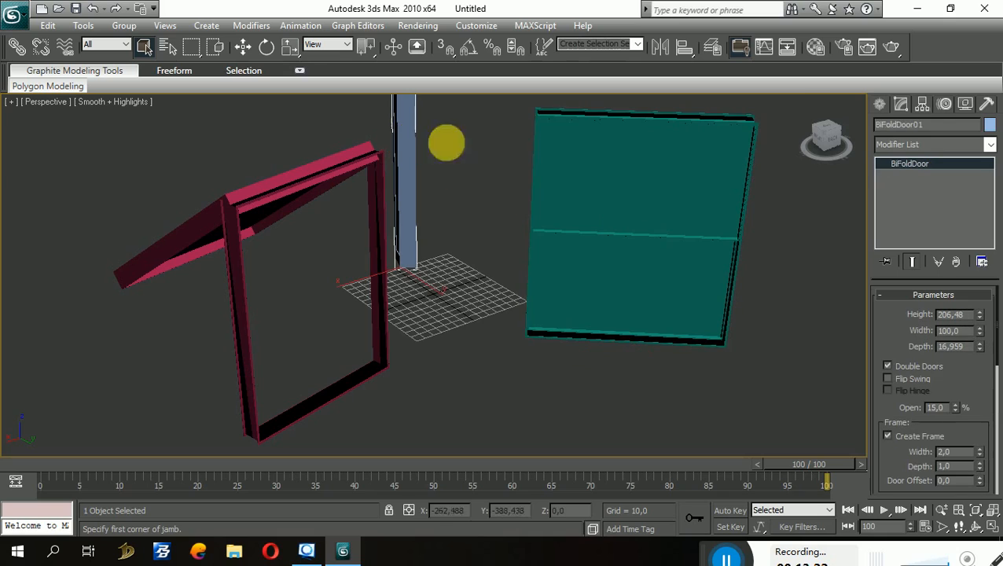
left_click(879, 106)
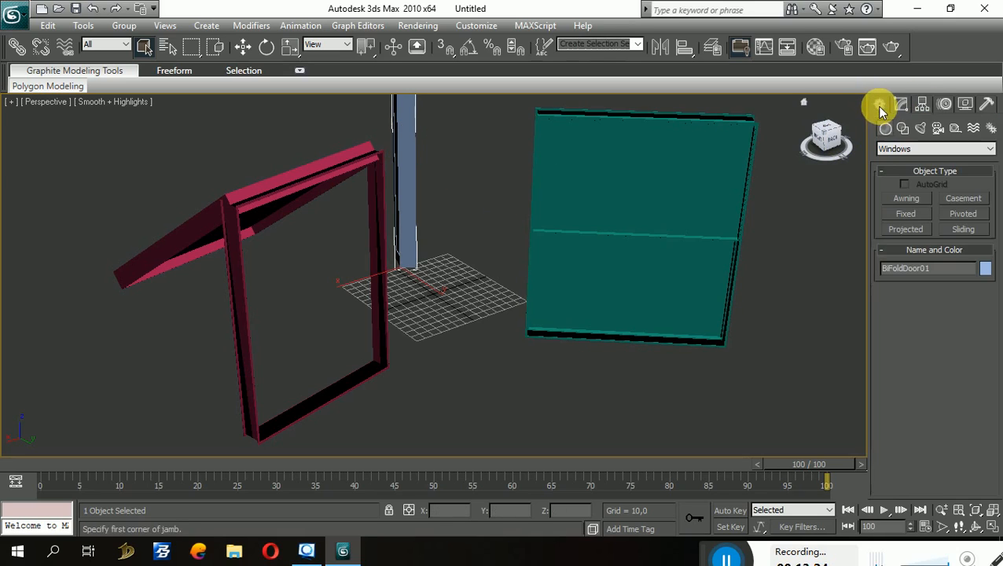
left_click(901, 105)
left_click(880, 106)
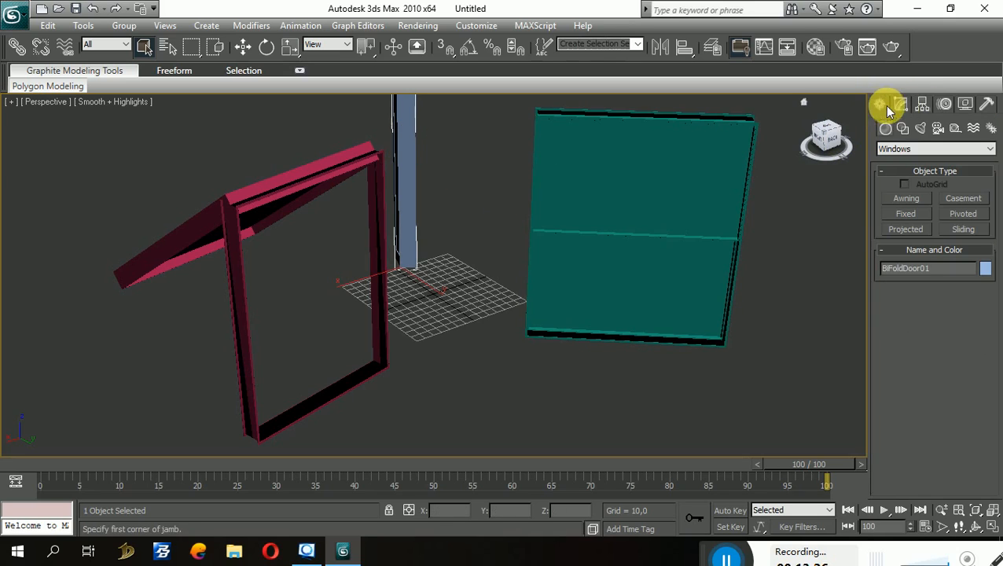
left_click(652, 169)
left_click(424, 156)
left_click(309, 179)
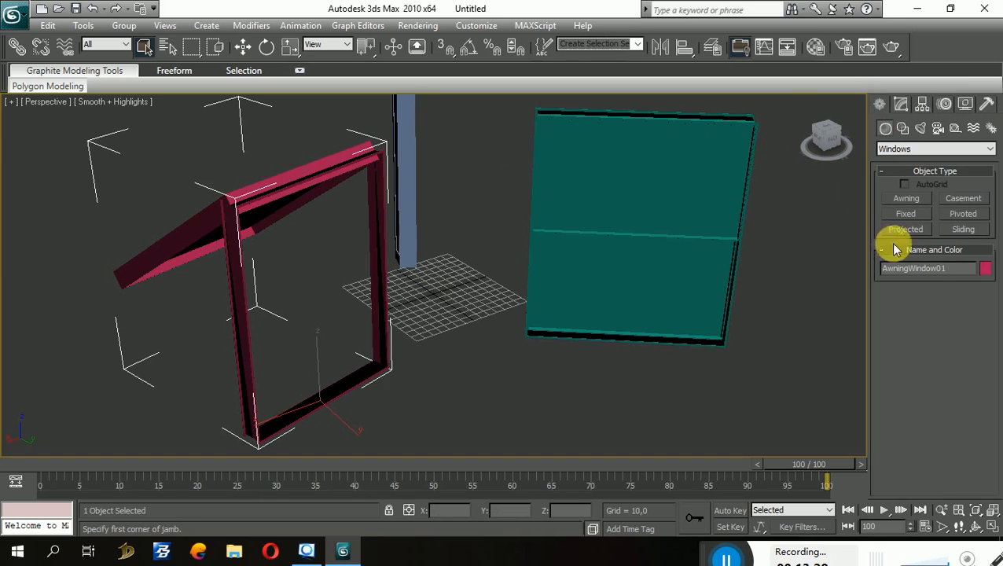
left_click(900, 104)
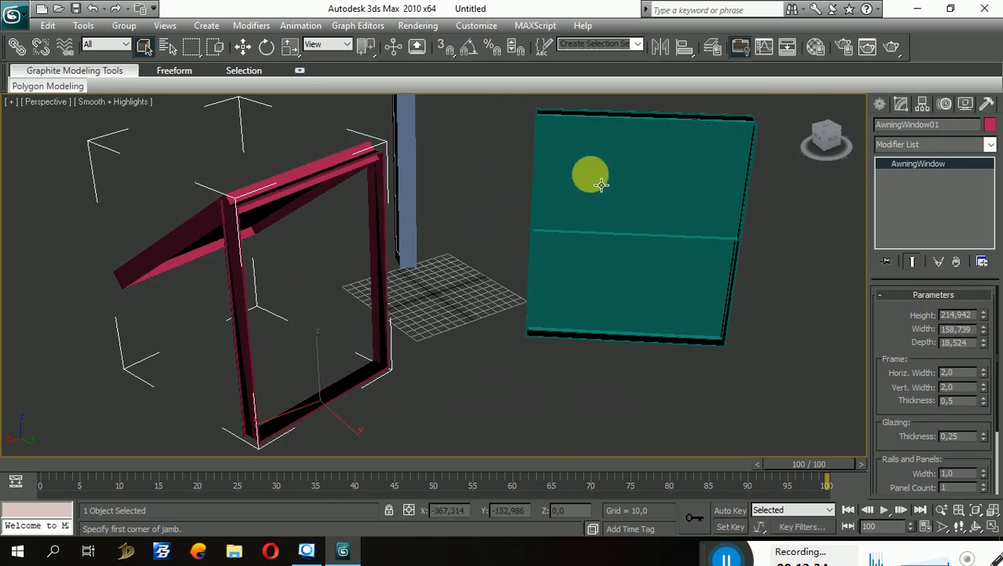
Step: Rename the sliding window as "jendela 1" and return to the window creation options
left_click(648, 173)
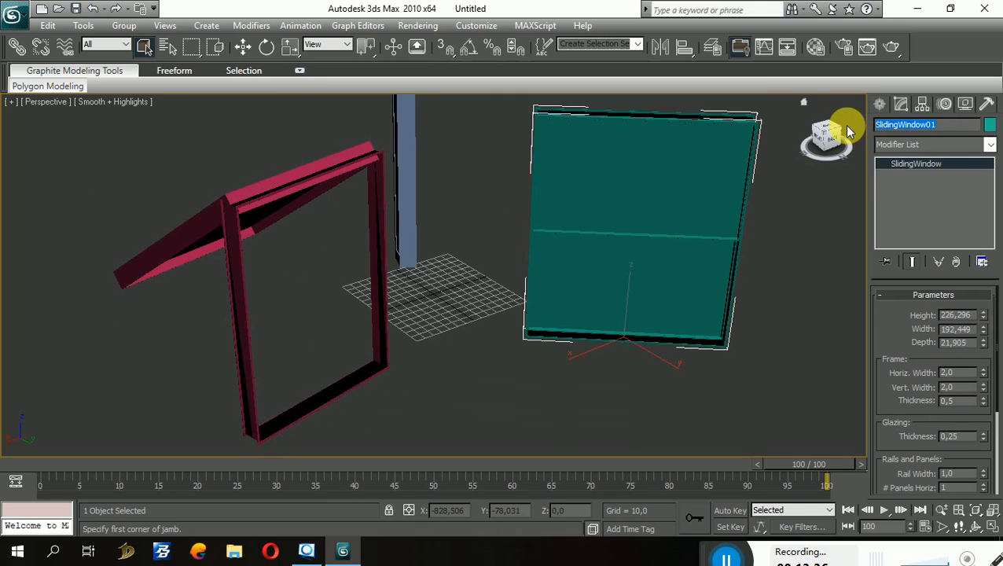
type("jendela 1")
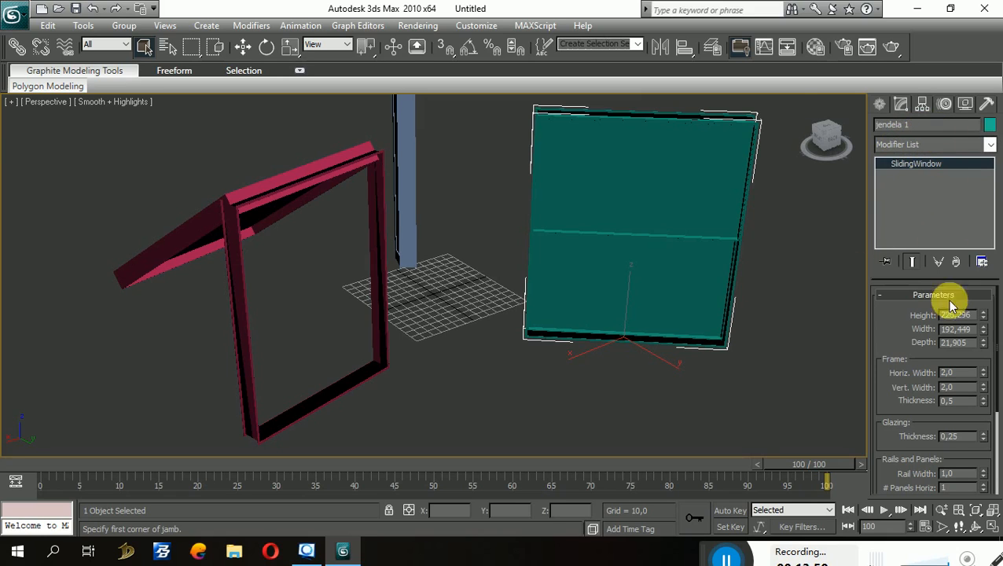
left_click(881, 103)
left_click(920, 105)
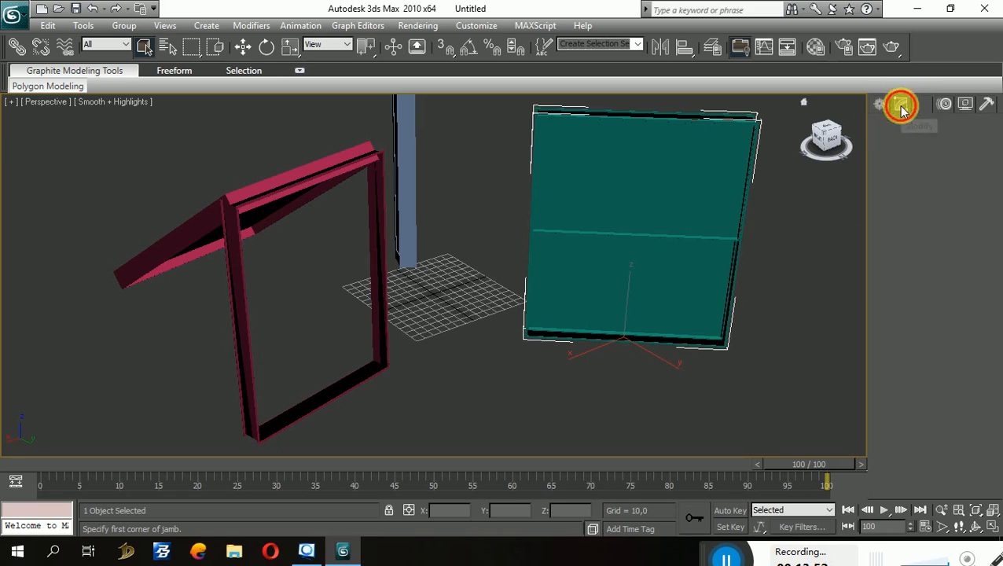
left_click(881, 104)
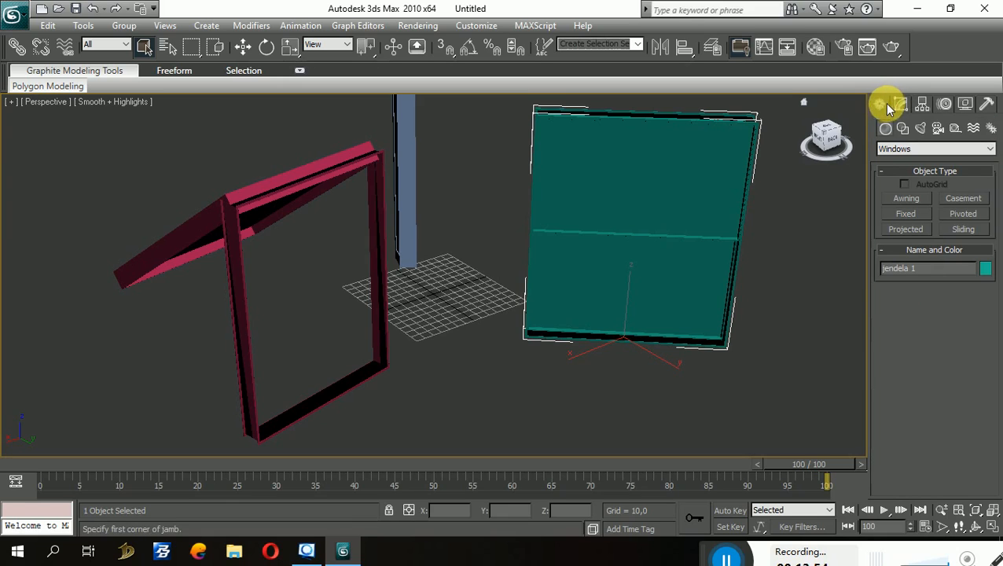
Step: Leave window creation and delete all the doors and windows from the scene
left_click(902, 105)
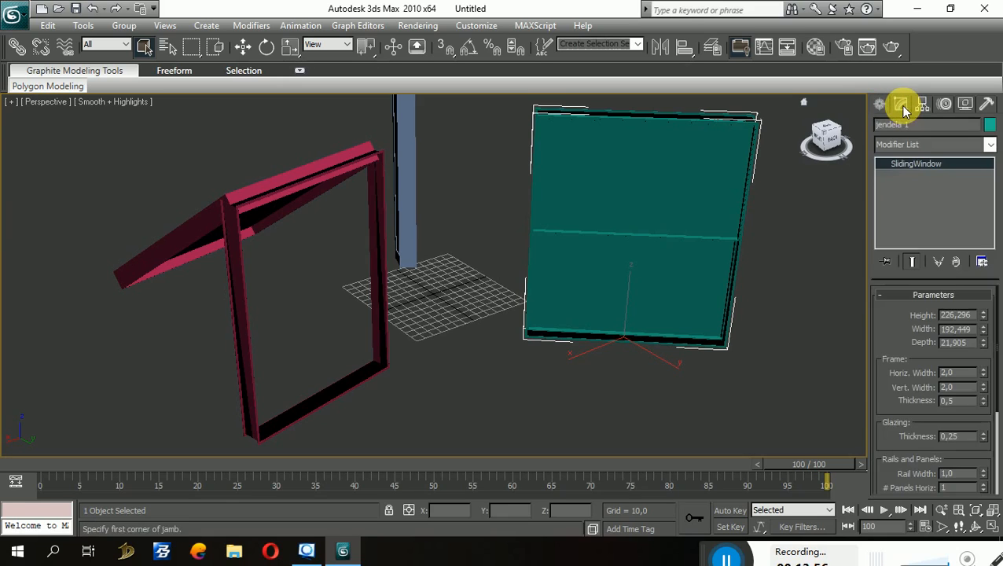
left_click(882, 105)
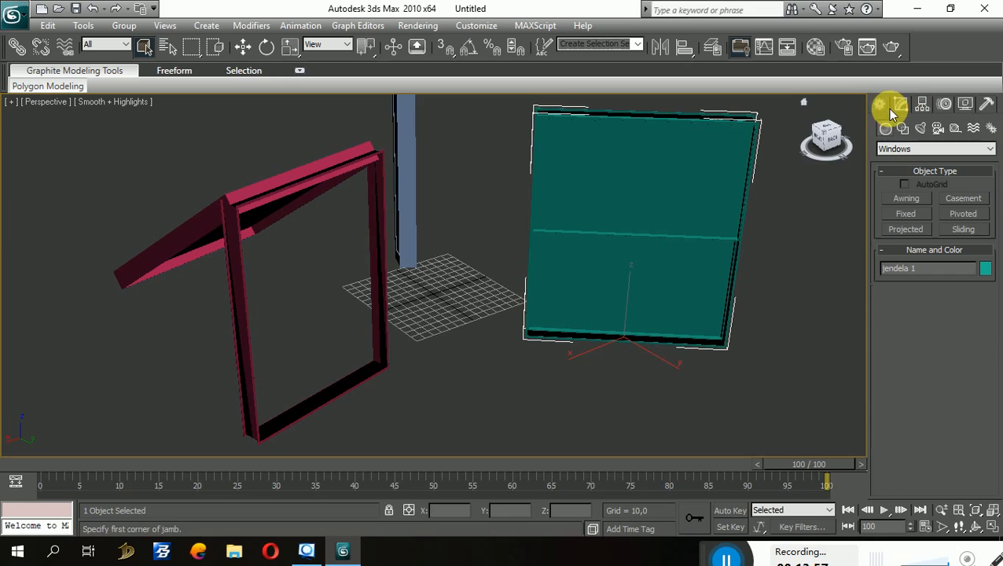
left_click(124, 49)
left_click(123, 49)
left_click(149, 47)
scroll(179, 116, "down", 3)
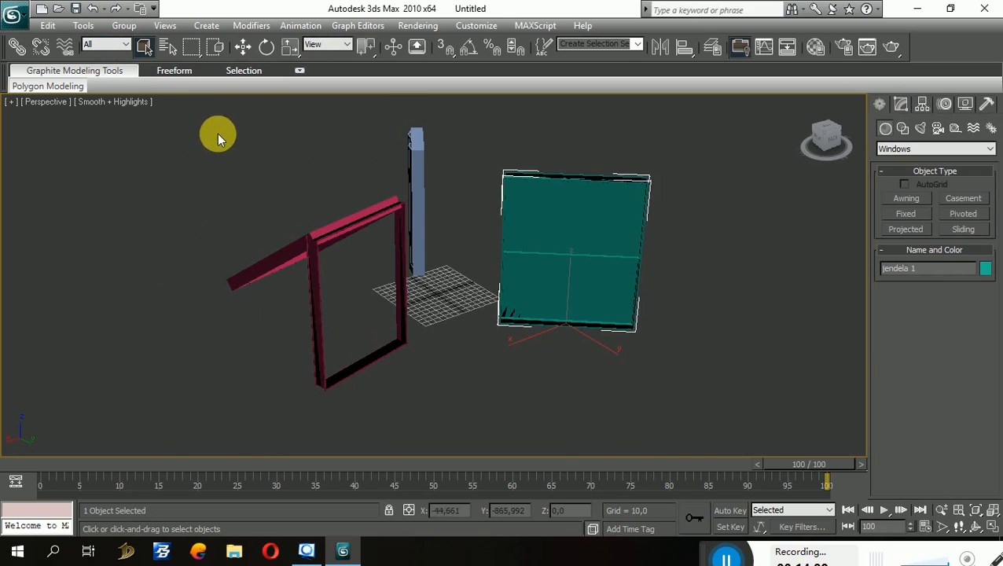
left_click_drag(215, 134, 621, 332)
key("Delete")
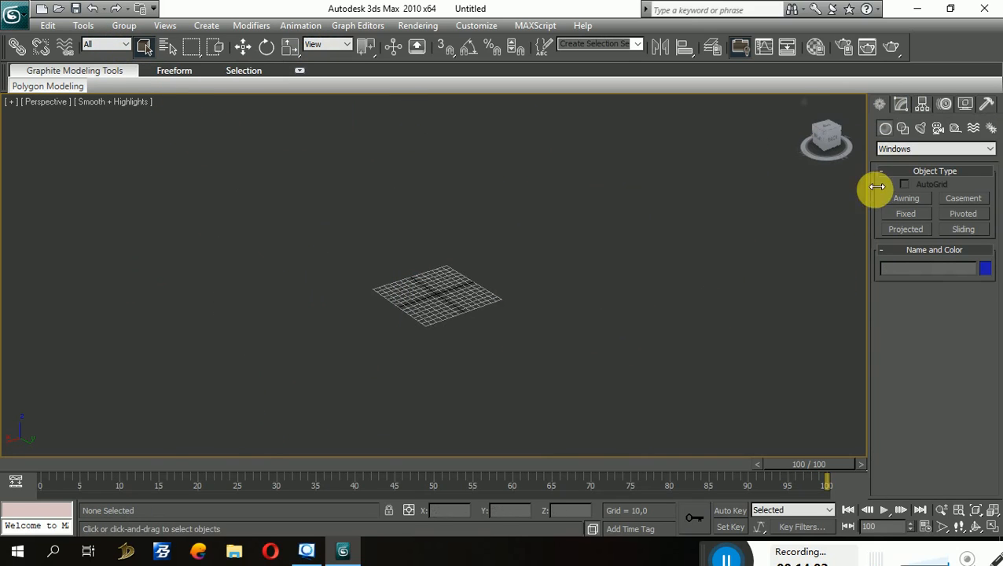
Step: Create a standard primitive box on the grid, about 61 long, 131 wide and 91 high
left_click(825, 130)
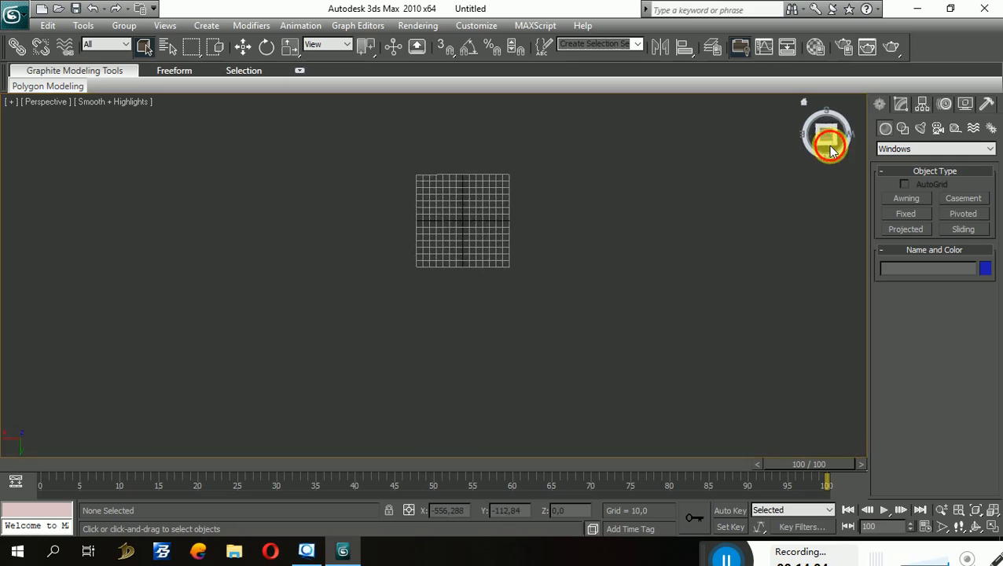
middle_click_drag(534, 325, 460, 332)
scroll(517, 309, "up", 5)
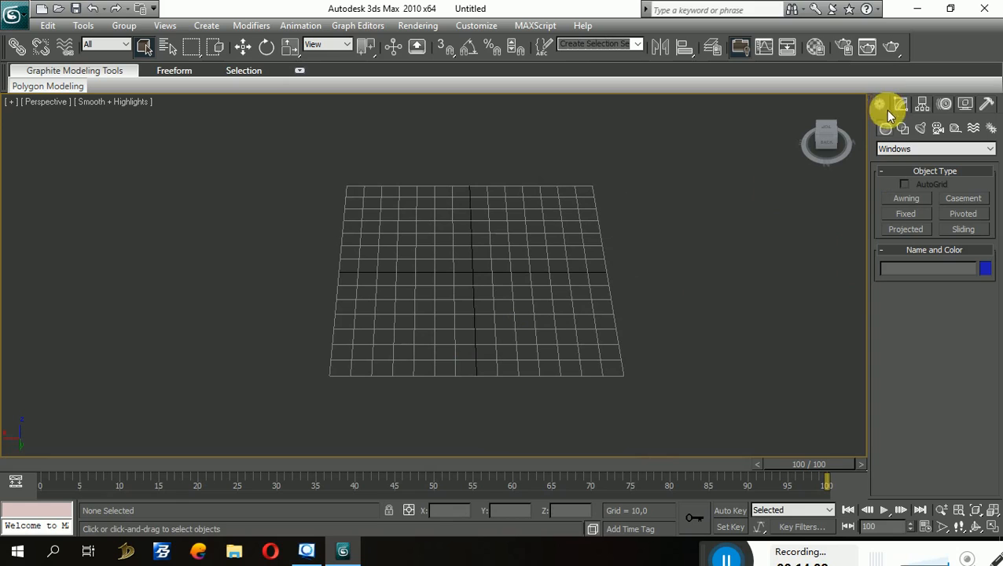
left_click(914, 150)
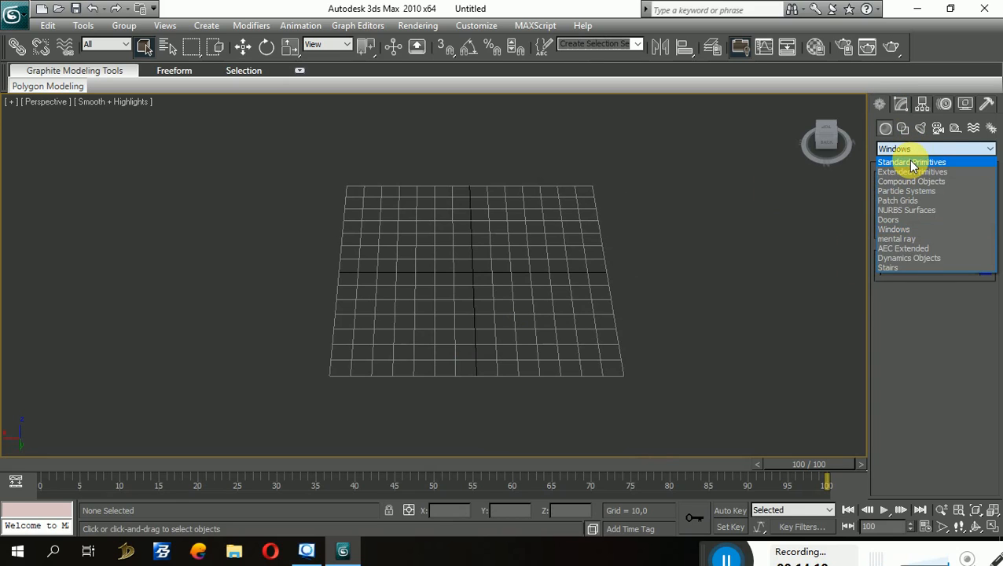
left_click(912, 163)
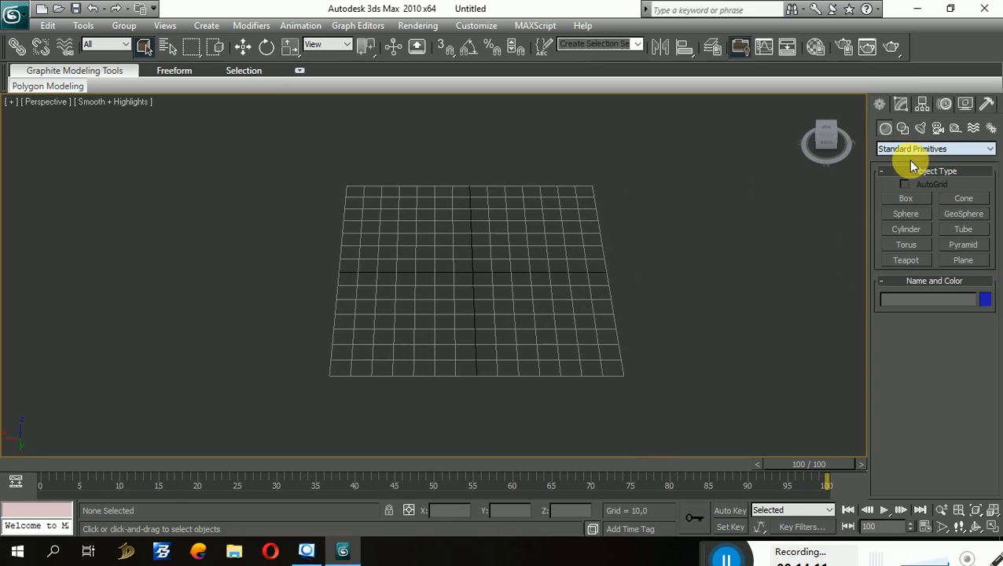
left_click(908, 202)
left_click_drag(331, 211, 604, 324)
left_click(561, 153)
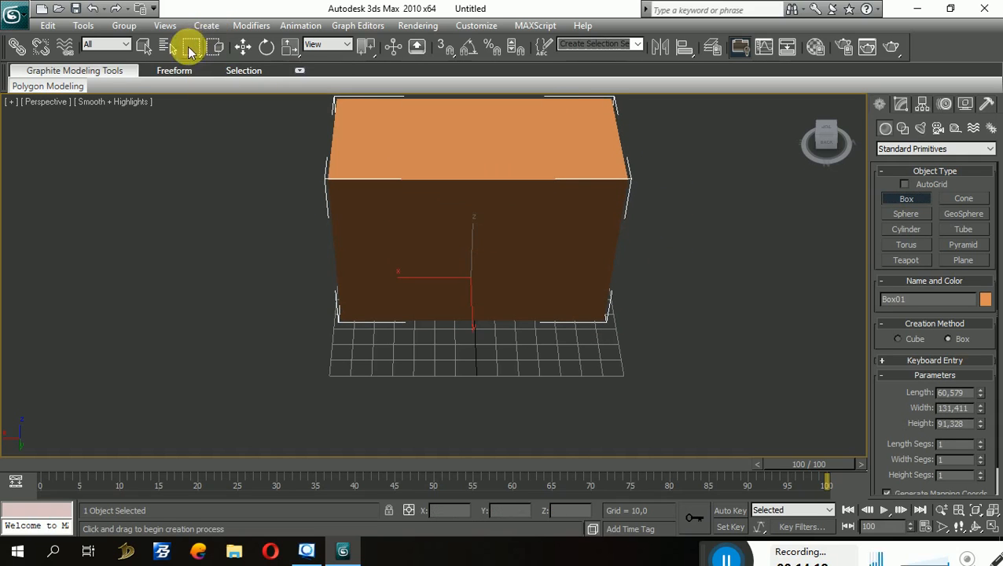
Step: Move the box across the ground plane to about X -54, Y -72, keeping Z at 0
left_click(243, 47)
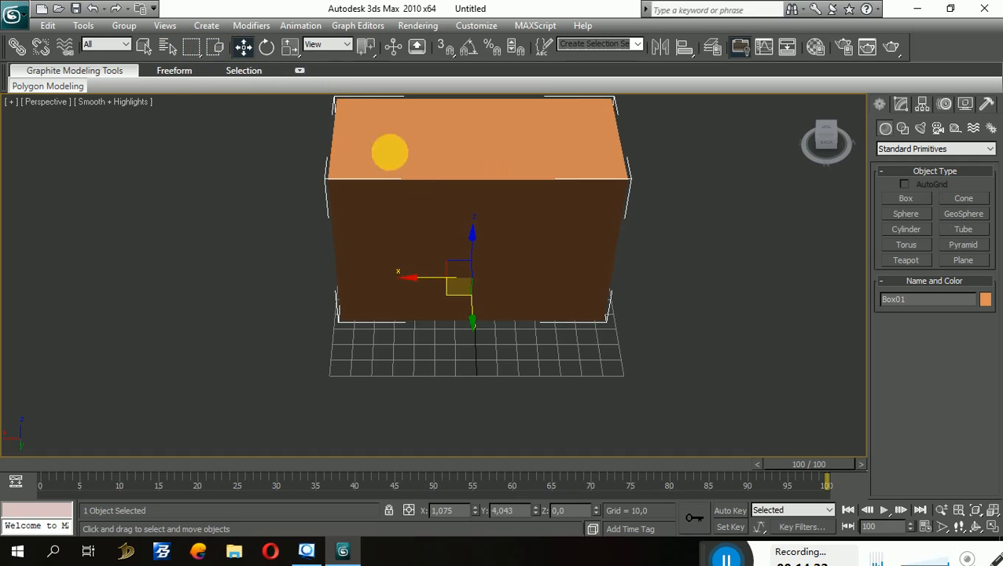
left_click_drag(434, 291, 486, 323)
left_click_drag(500, 185, 490, 279)
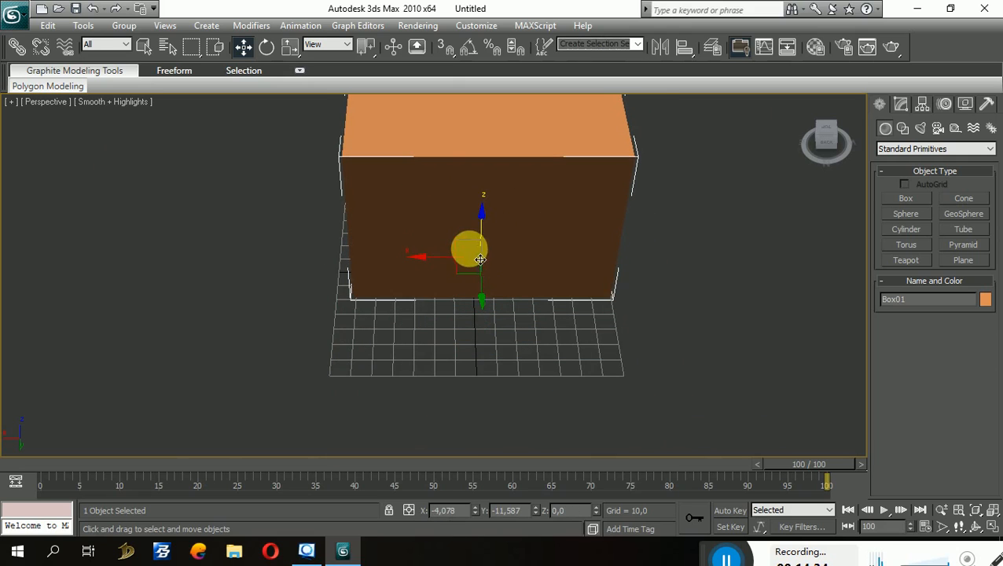
middle_click_drag(479, 259, 508, 264, "alt")
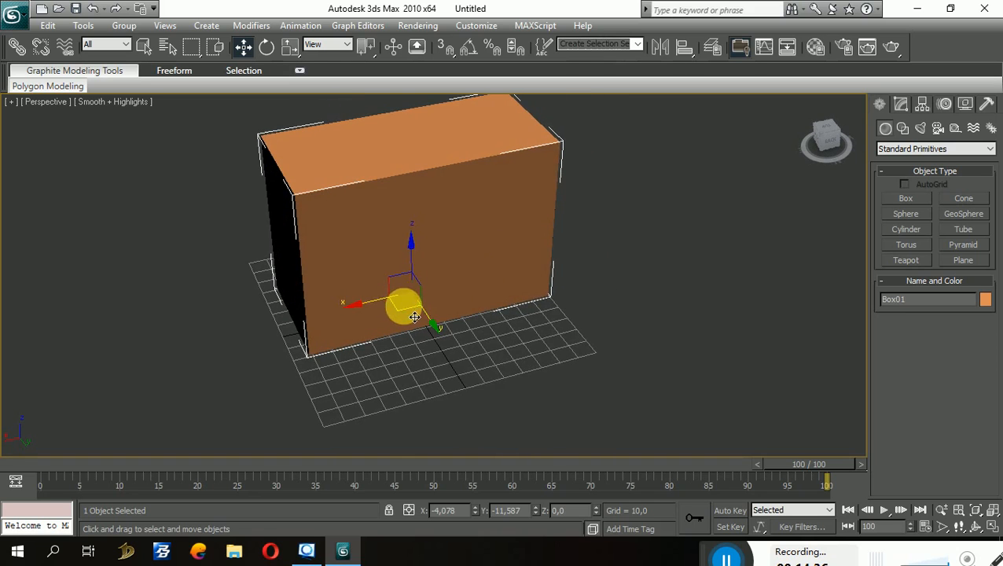
left_click_drag(414, 317, 398, 368)
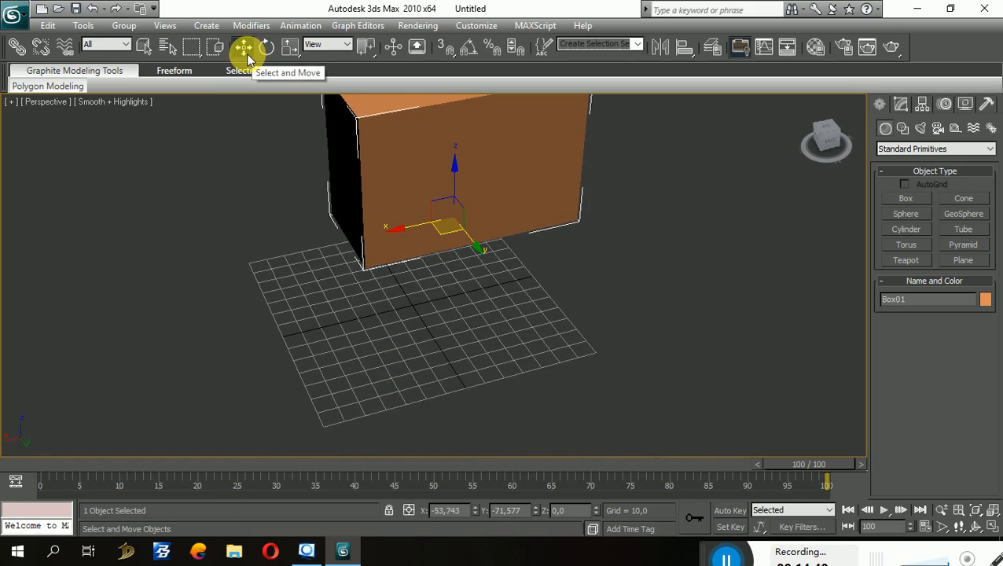
scroll(412, 331, "up", 2)
middle_click_drag(420, 229, 411, 365)
scroll(412, 331, "down", 2)
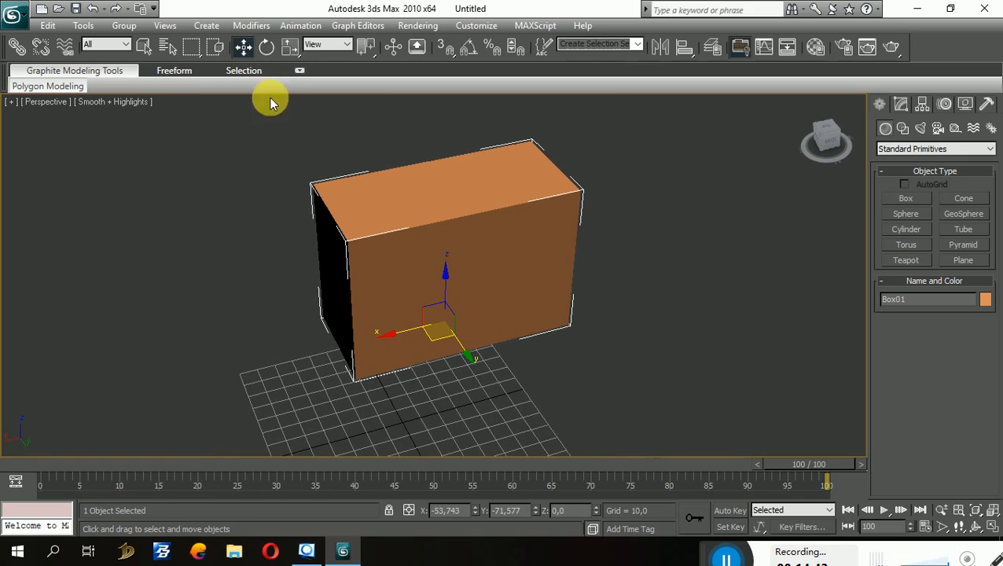
Step: Try rotating the box freely with Select and Rotate, cancelling each rotation
left_click(268, 50)
left_click_drag(497, 339, 588, 522)
right_click(588, 522)
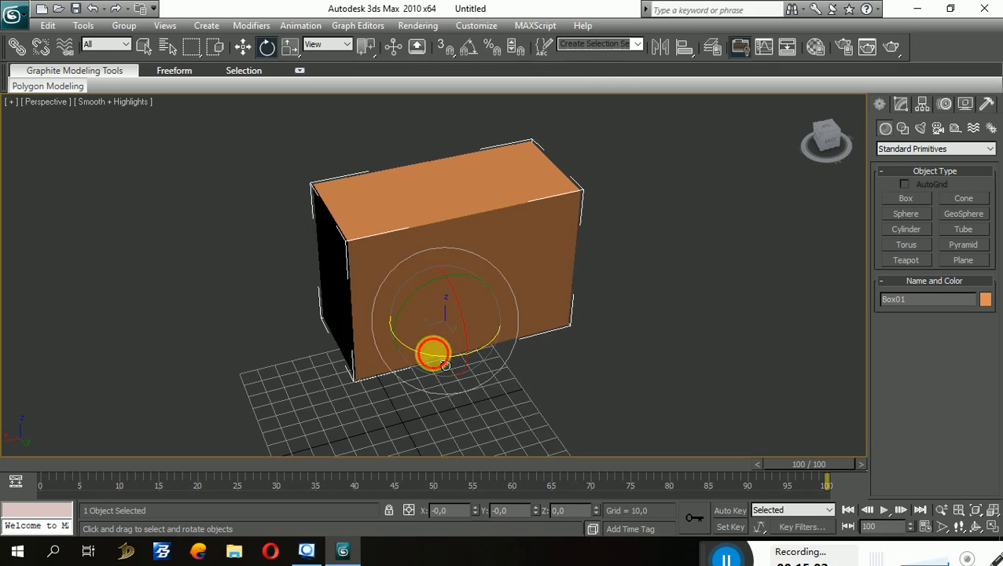
left_click_drag(445, 365, 647, 353)
right_click(652, 353)
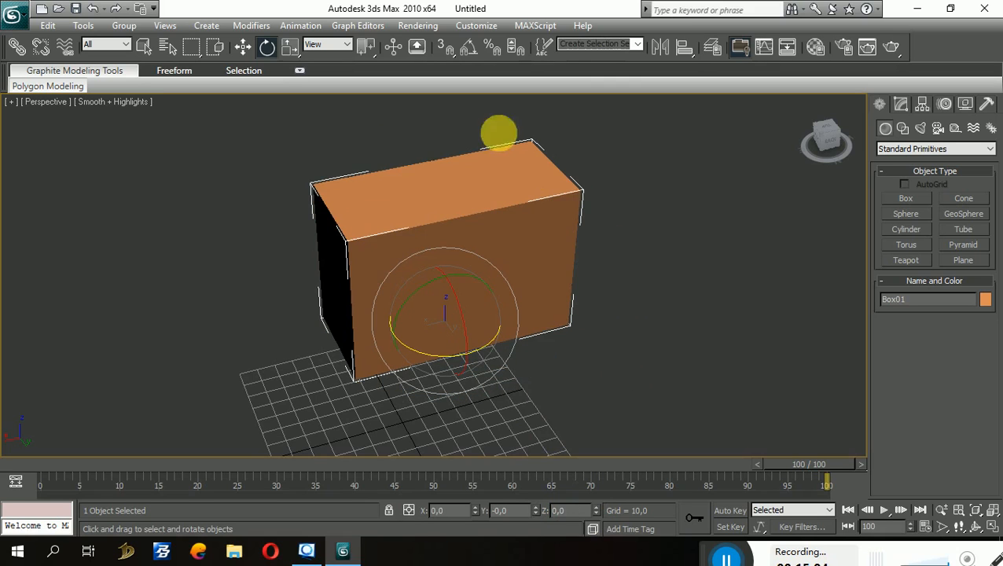
Step: Try rotating the box with angle snap turned on, and again with it turned off
left_click(475, 51)
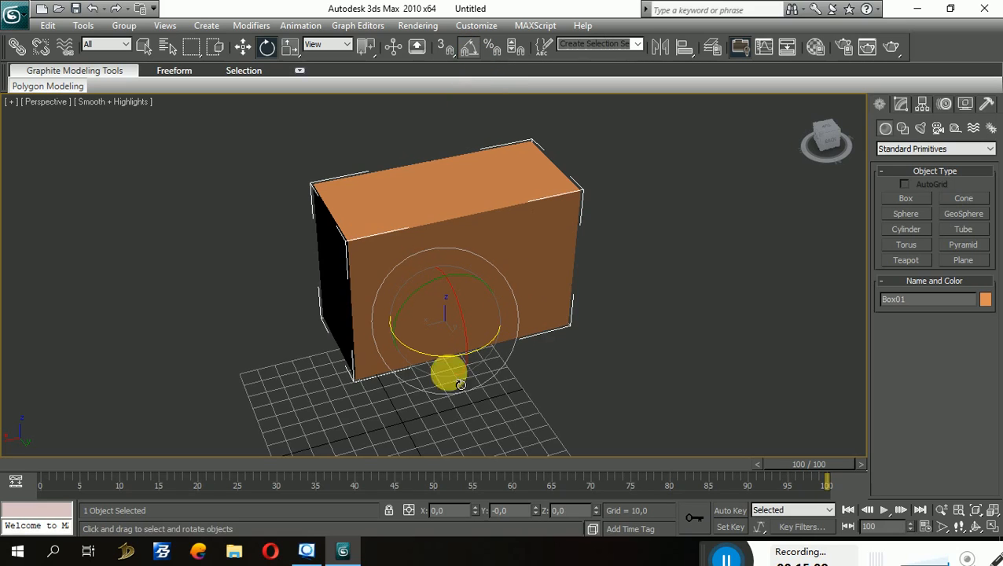
left_click_drag(450, 367, 511, 224)
left_click(472, 50)
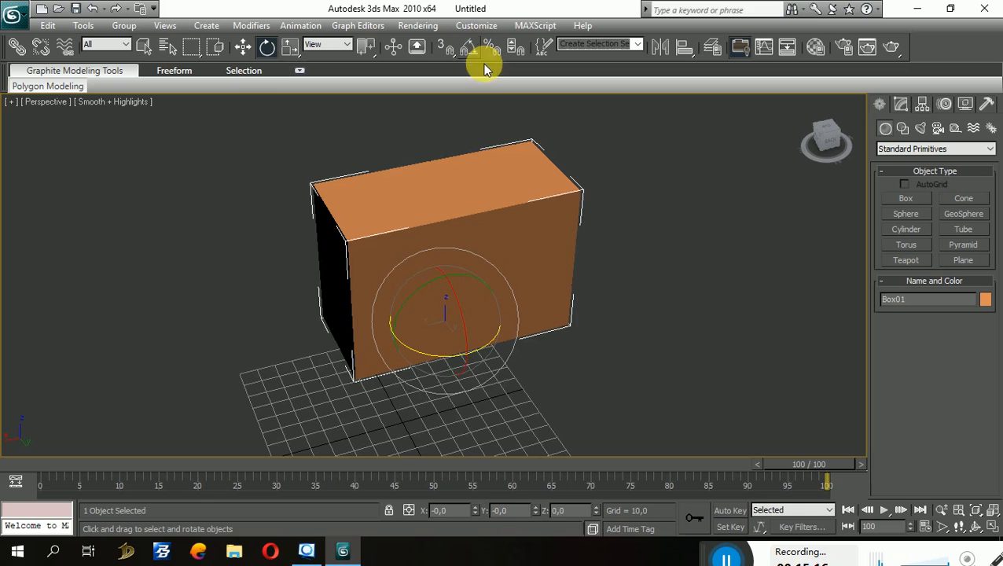
left_click_drag(435, 367, 574, 217)
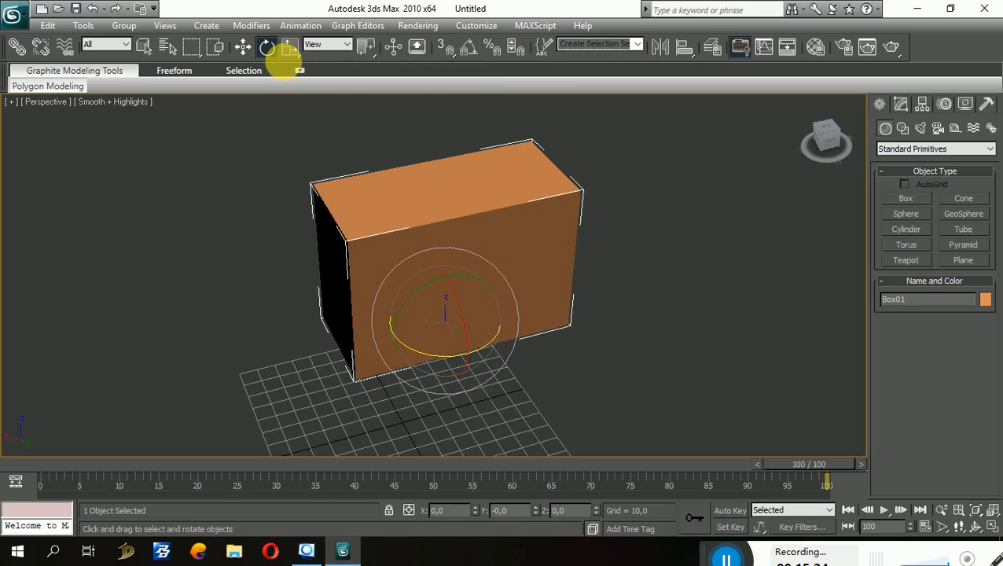
Step: Scale the box non-uniformly to about 93% in X and Y and 159% in Z
left_click_drag(289, 50, 298, 81)
left_click_drag(444, 331, 459, 252)
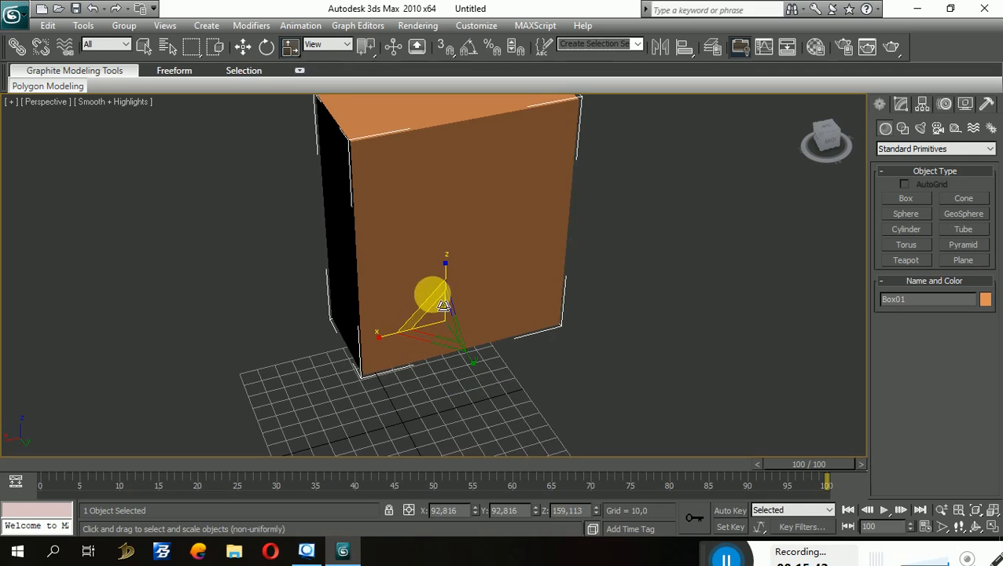
mouse_move(432, 295)
left_mouse_down()
mouse_move(283, 237)
mouse_move(450, 282)
mouse_move(410, 297)
mouse_move(422, 307)
left_mouse_up()
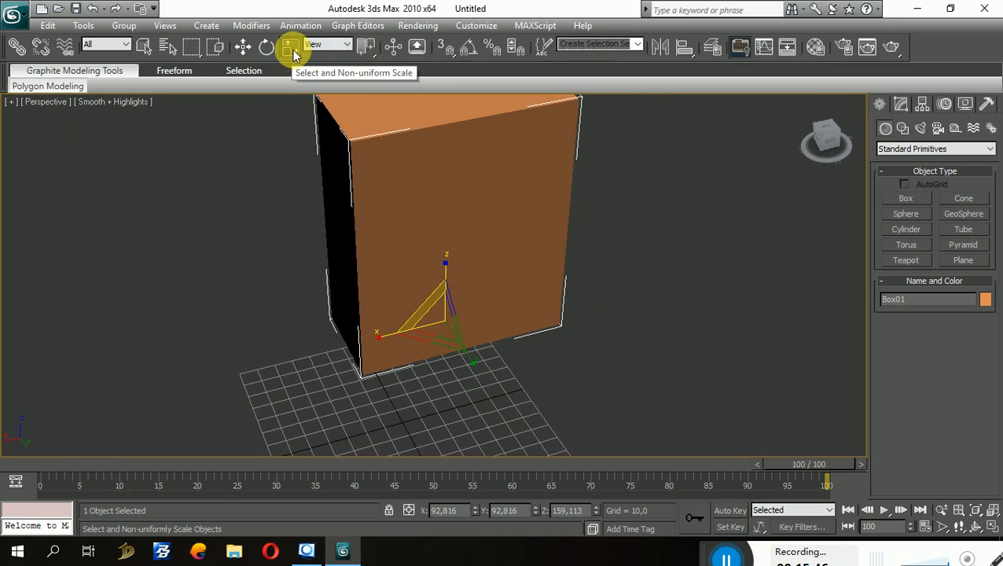
Step: Create a second, narrower box beside the first, about 62 long, 59 wide and 140 high
left_click(897, 201)
scroll(663, 248, "down", 5)
left_click_drag(482, 307, 544, 325)
left_click(533, 188)
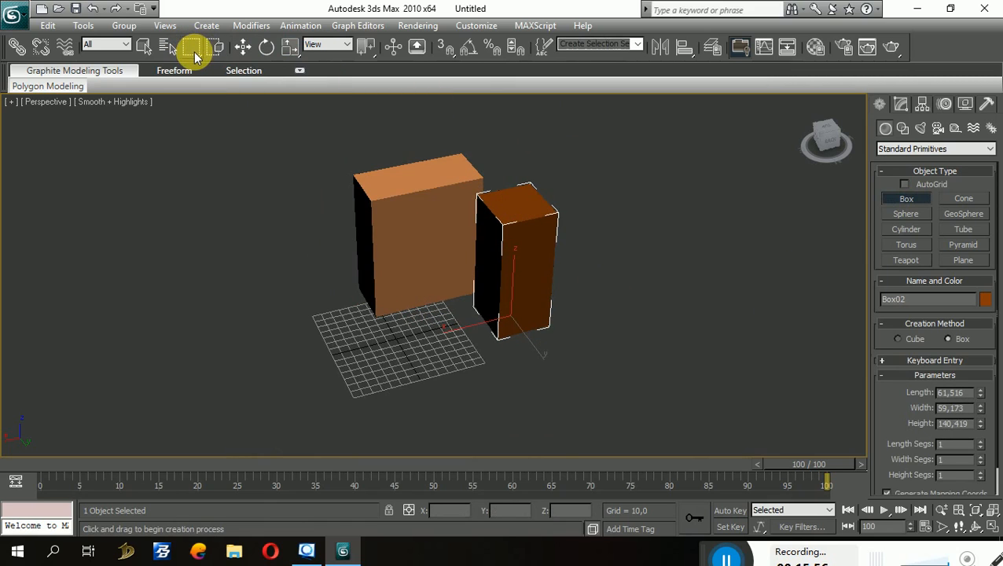
left_click_drag(277, 104, 500, 292)
right_click(500, 292)
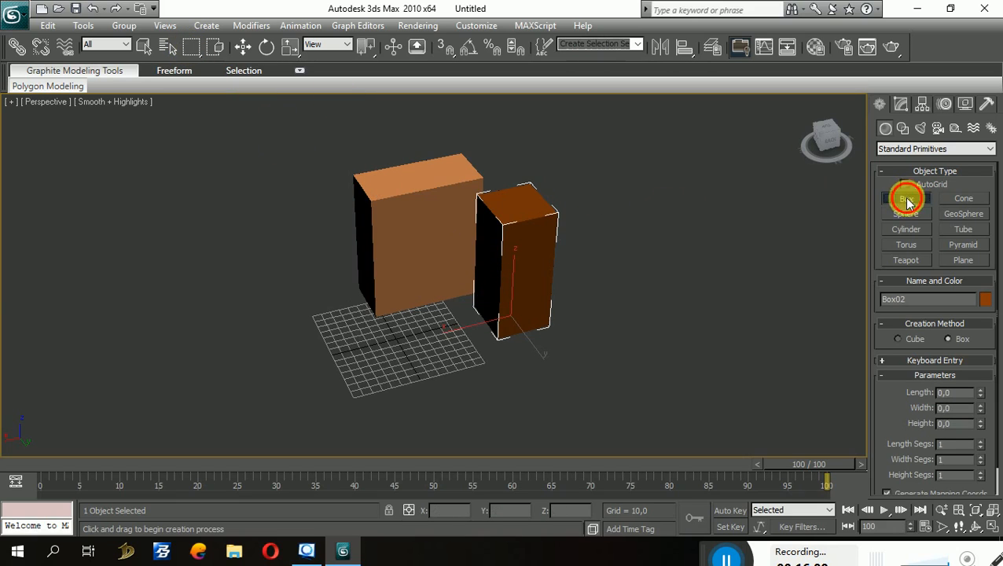
Step: Leave box creation, turn on window selection mode and select the narrow box with a rectangular region
left_click(903, 106)
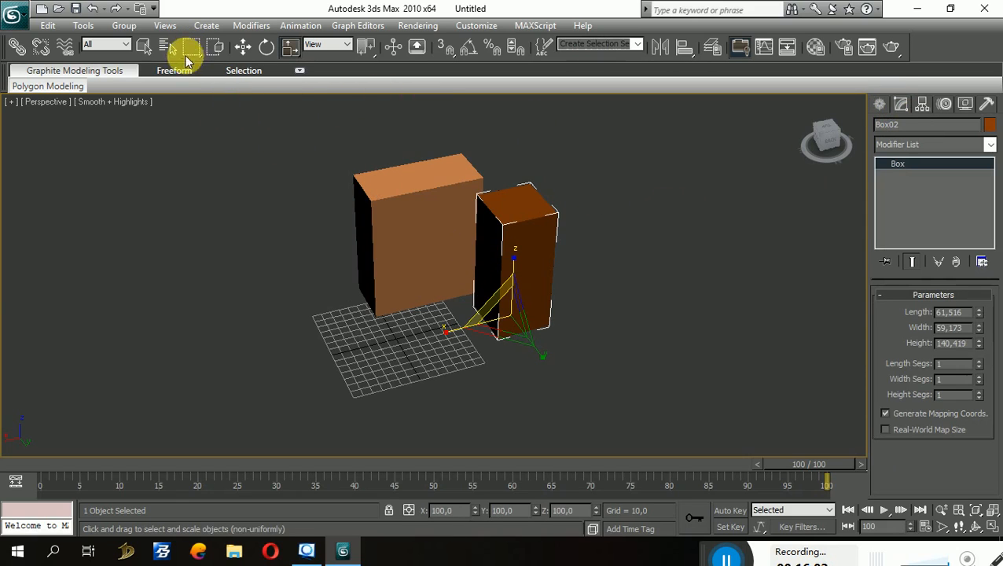
left_click(144, 45)
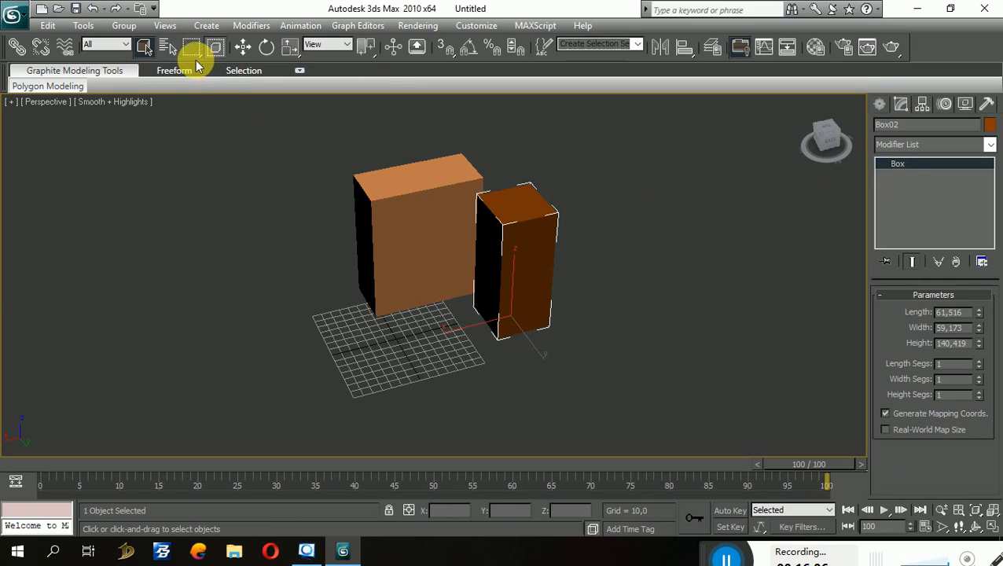
left_click_drag(228, 95, 306, 157)
left_click_drag(195, 50, 193, 49)
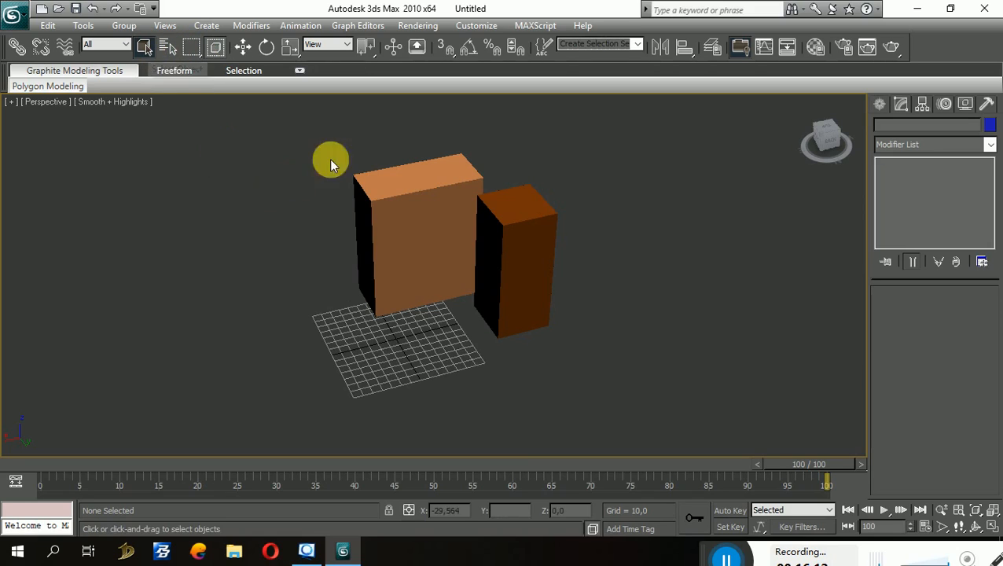
left_click_drag(359, 146, 613, 409)
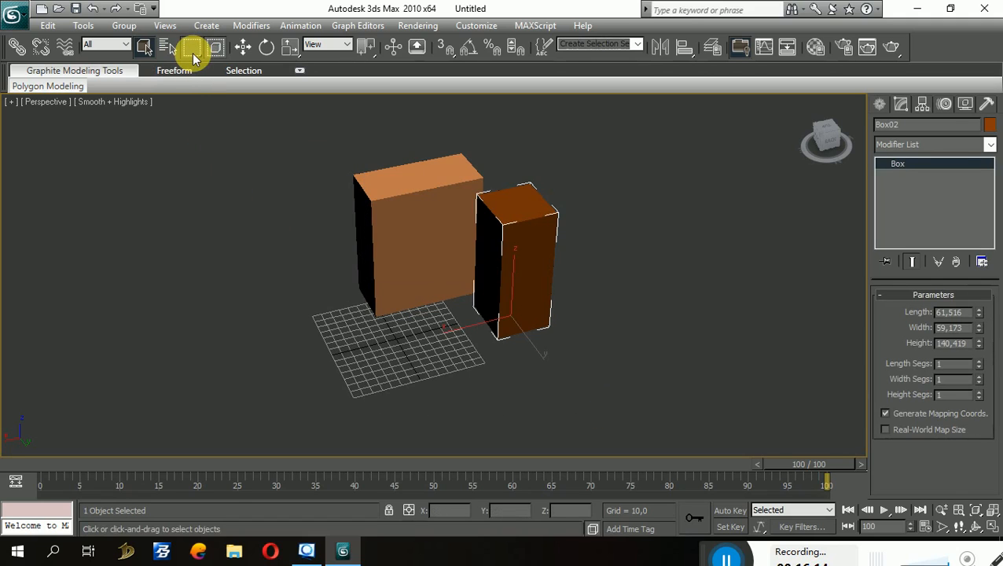
Step: Try the circular selection region around the two boxes, starting from different points
left_click_drag(191, 50, 195, 102)
left_click_drag(246, 172, 447, 306)
left_click_drag(371, 374, 640, 166)
left_click_drag(646, 160, 456, 285)
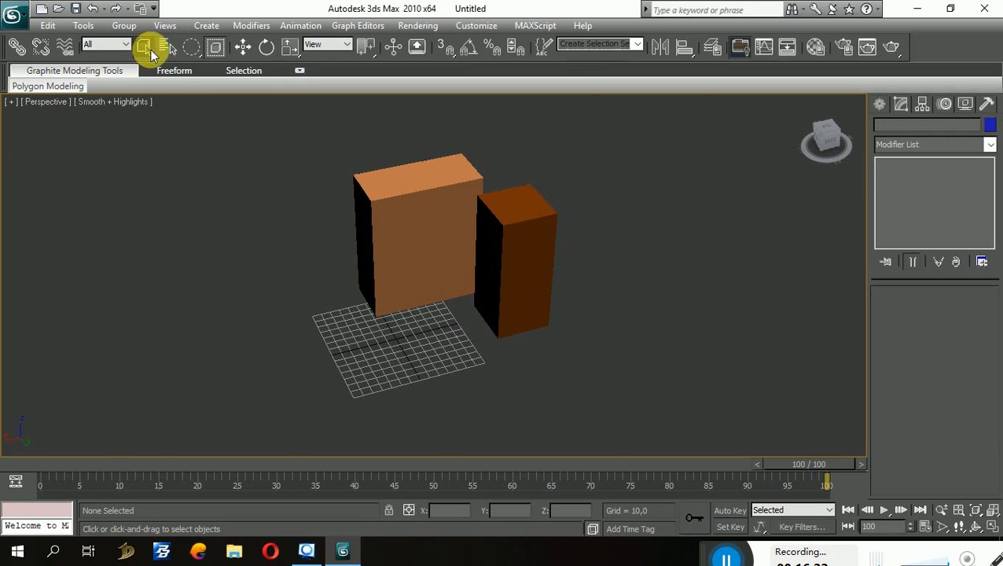
Step: Try the lasso selection region by drawing freehand outlines around the two boxes
left_click_drag(191, 49, 195, 139)
left_click_drag(267, 180, 331, 229)
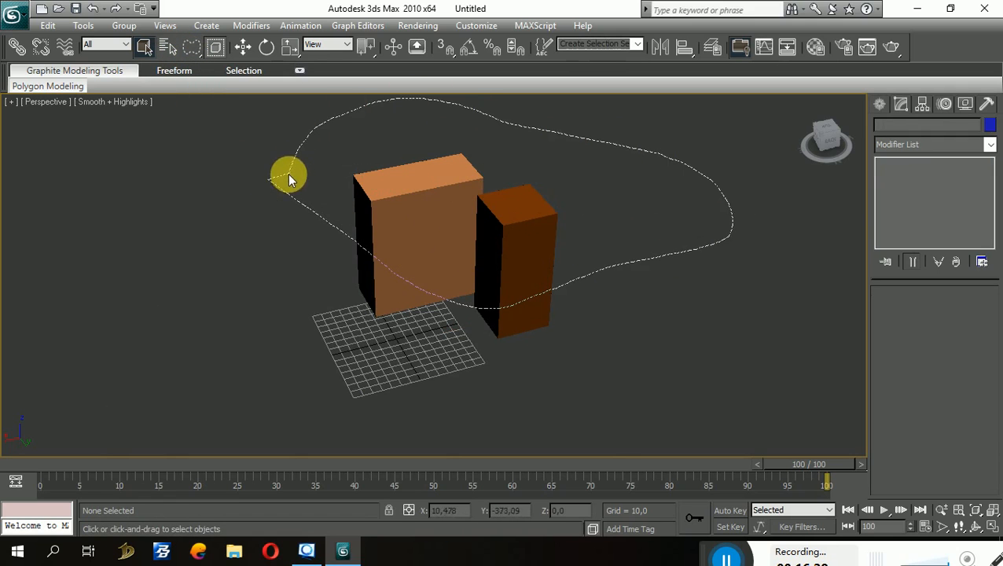
mouse_move(256, 179)
left_mouse_down()
mouse_move(235, 177)
mouse_move(529, 366)
left_mouse_up()
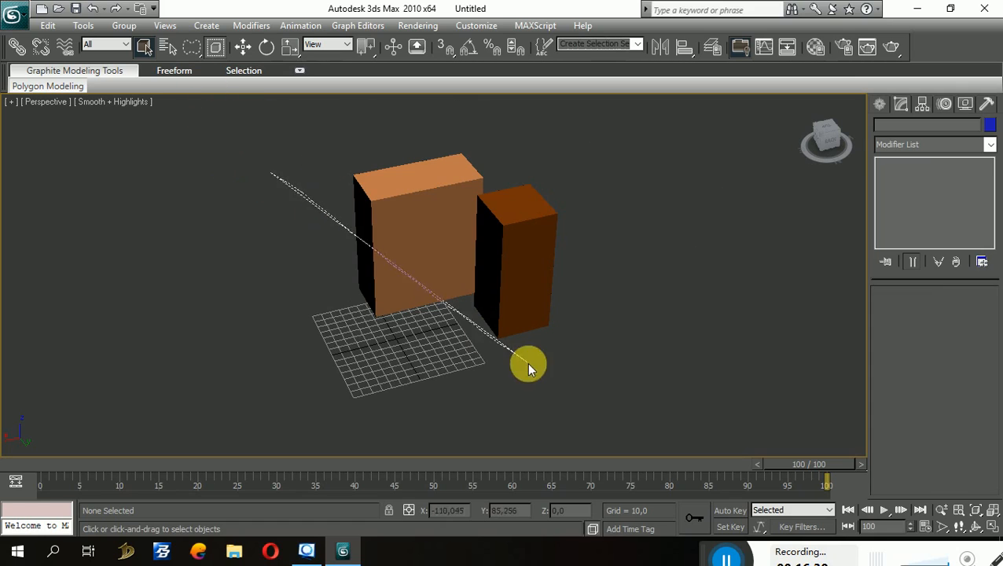
mouse_move(609, 277)
left_mouse_down()
mouse_move(222, 352)
mouse_move(210, 334)
left_mouse_up()
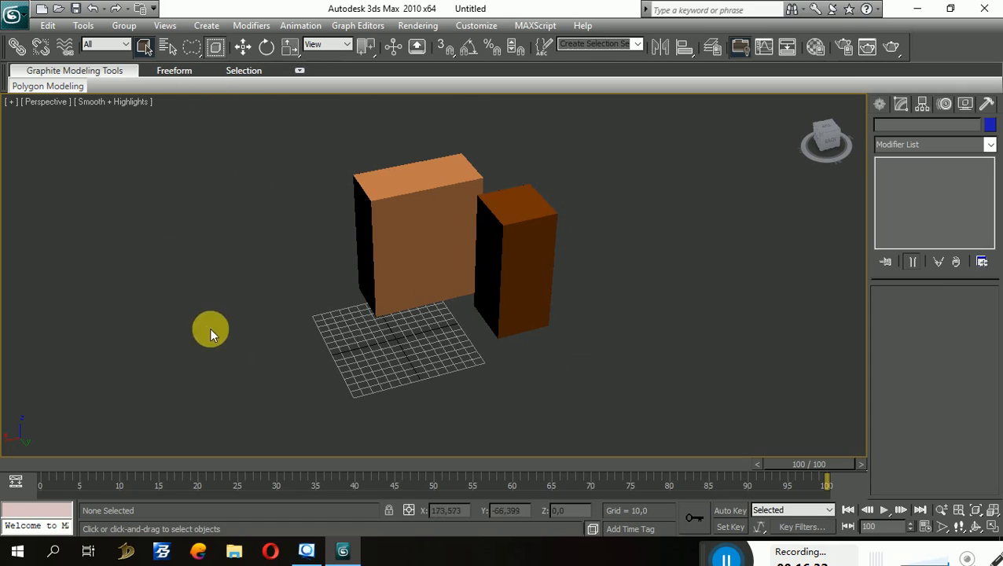
Step: Restore the rectangular selection region and compare selecting the boxes in crossing mode and in window mode
left_click(193, 49)
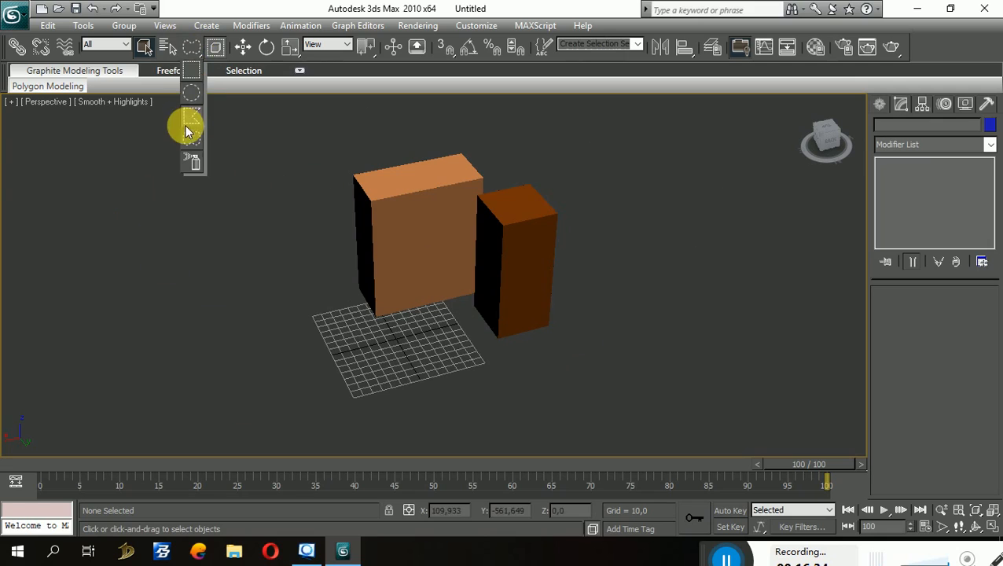
left_click(191, 70)
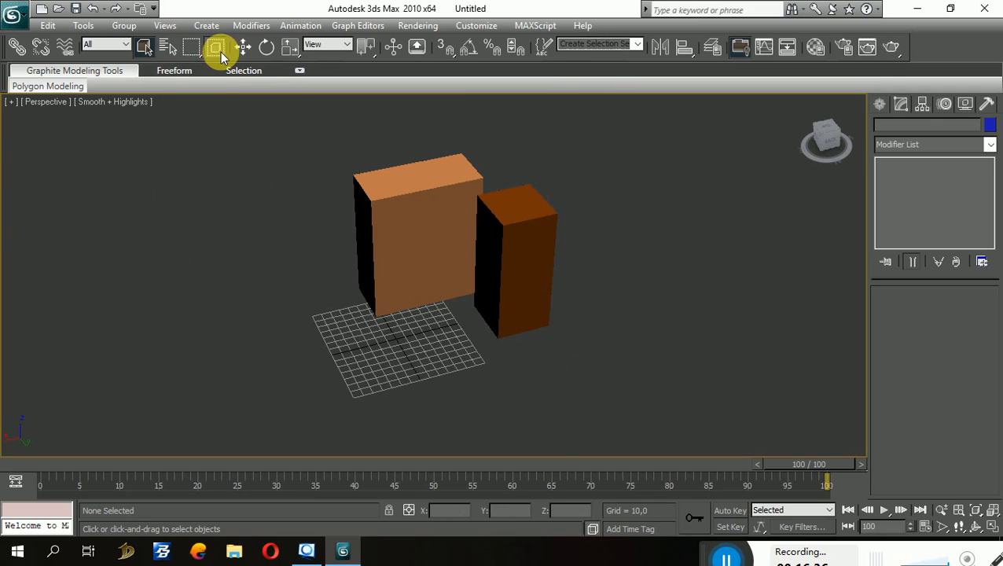
left_click_drag(495, 334, 496, 335)
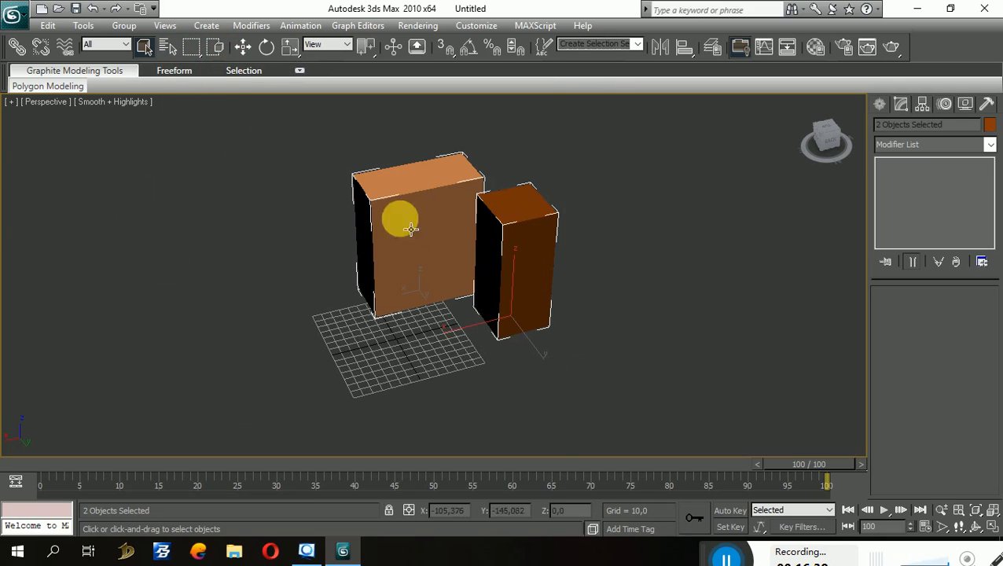
left_click(215, 47)
left_click_drag(331, 136, 488, 291)
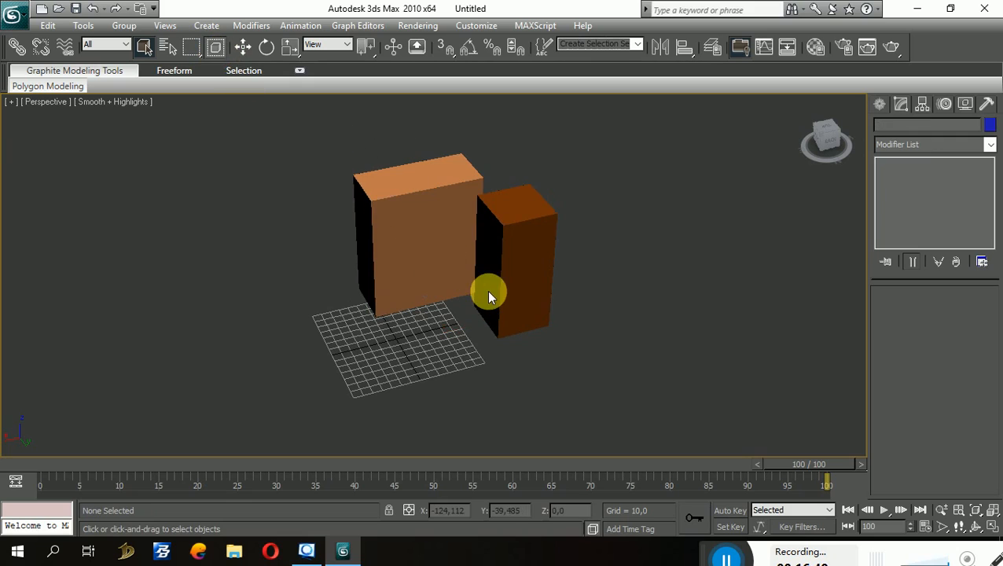
Step: Select both boxes with a region in window mode, switch to crossing mode and repeat with regions that only partly cover them
mouse_move(322, 156)
left_mouse_down()
mouse_move(328, 195)
mouse_move(414, 329)
left_mouse_up()
left_click_drag(329, 136, 446, 212)
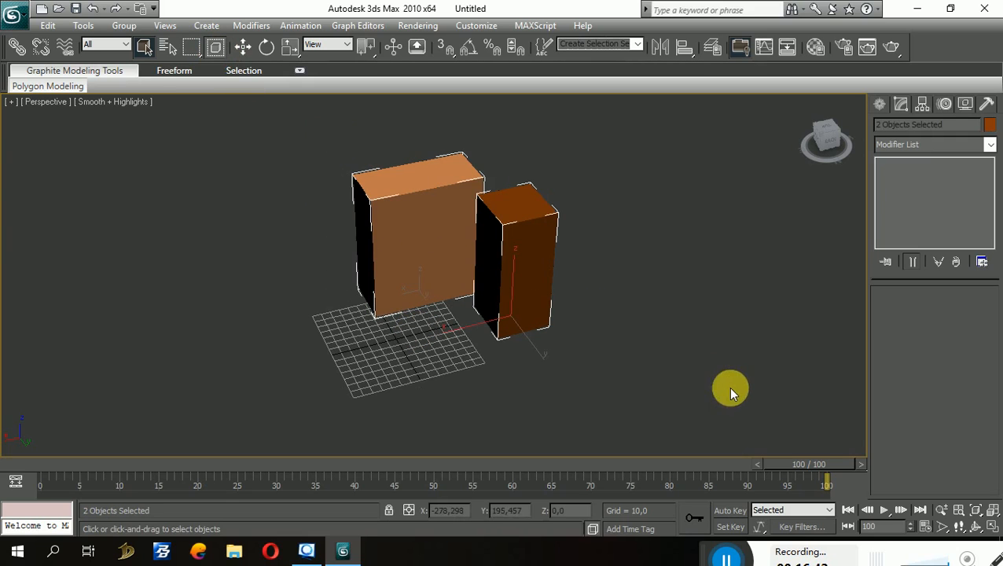
left_click(217, 49)
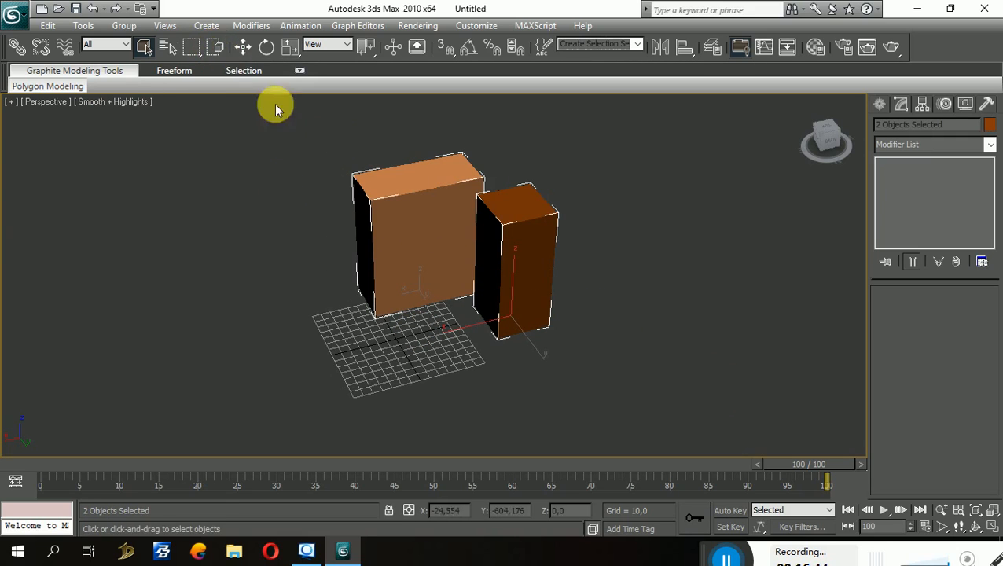
left_click(251, 126)
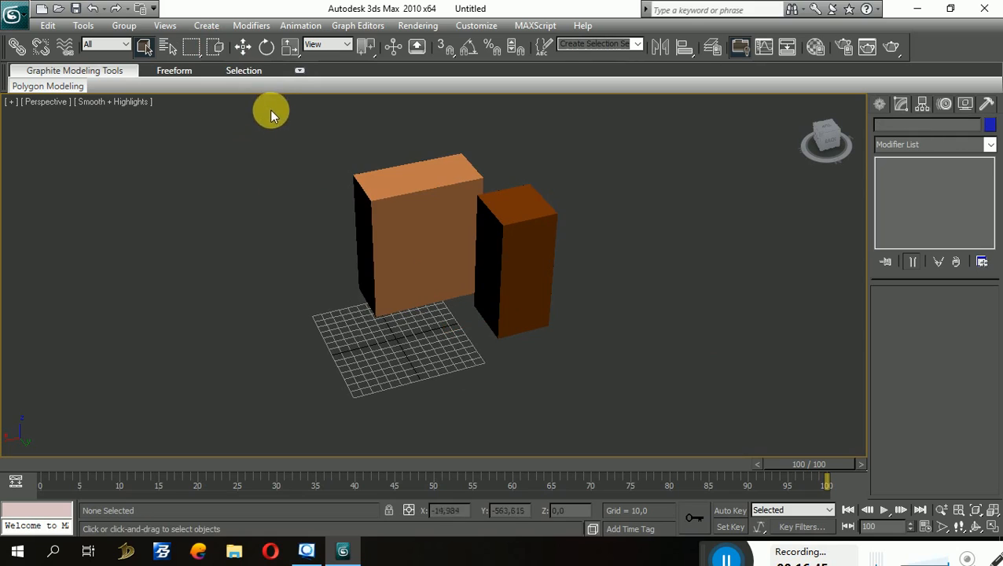
left_click(220, 49)
left_click_drag(386, 235, 416, 235)
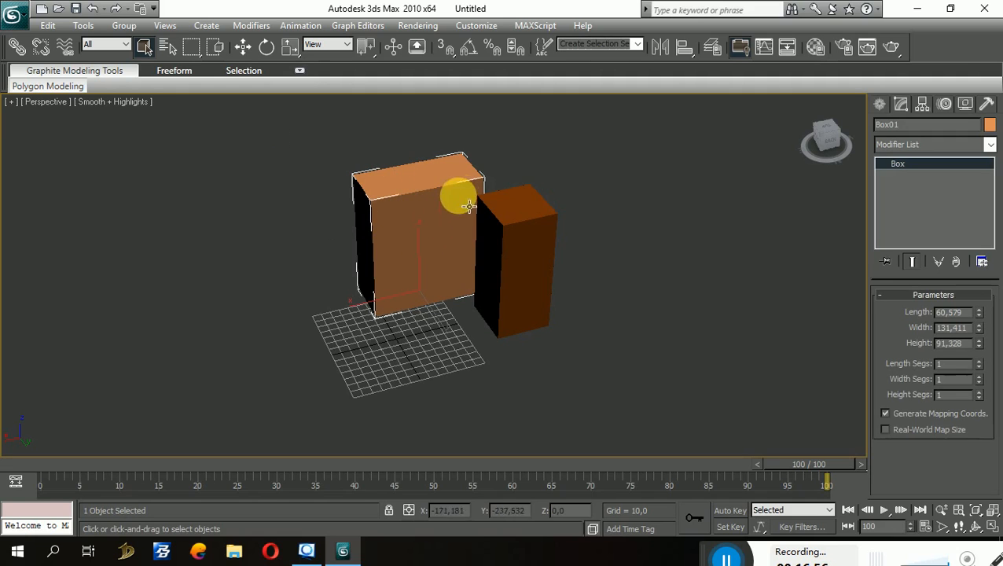
left_click_drag(290, 148, 514, 277)
left_click(501, 163)
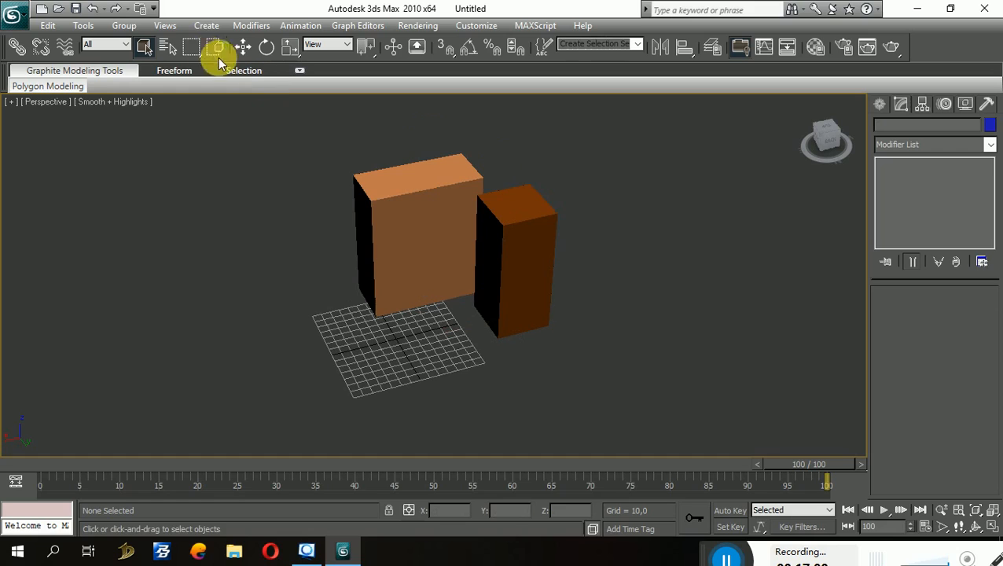
Step: Switch to window selection mode and try partial and full rectangular regions until one encloses both boxes
left_click(213, 50)
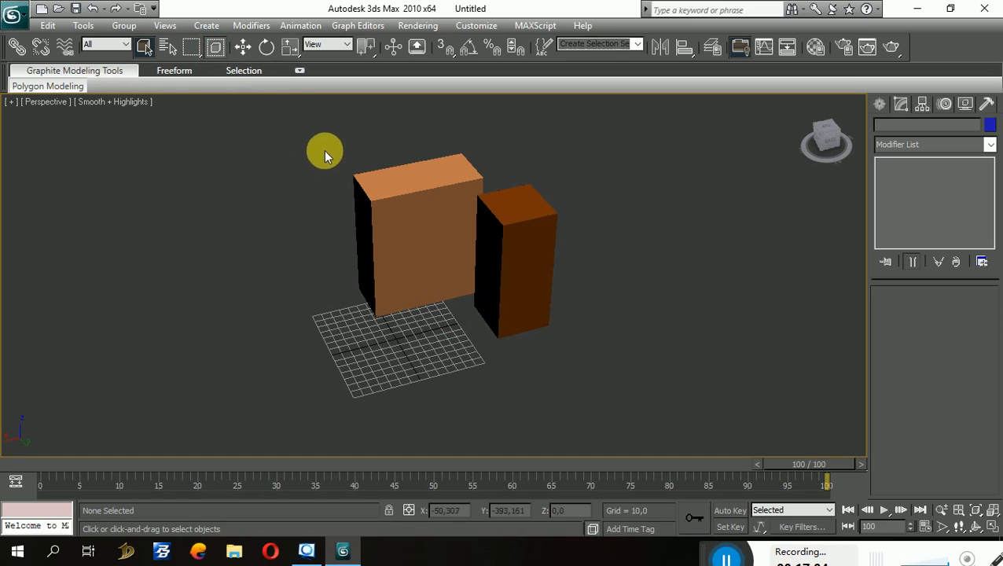
left_click_drag(393, 224, 507, 281)
left_click_drag(308, 97, 612, 282)
left_click_drag(284, 117, 626, 276)
left_click_drag(307, 131, 607, 358)
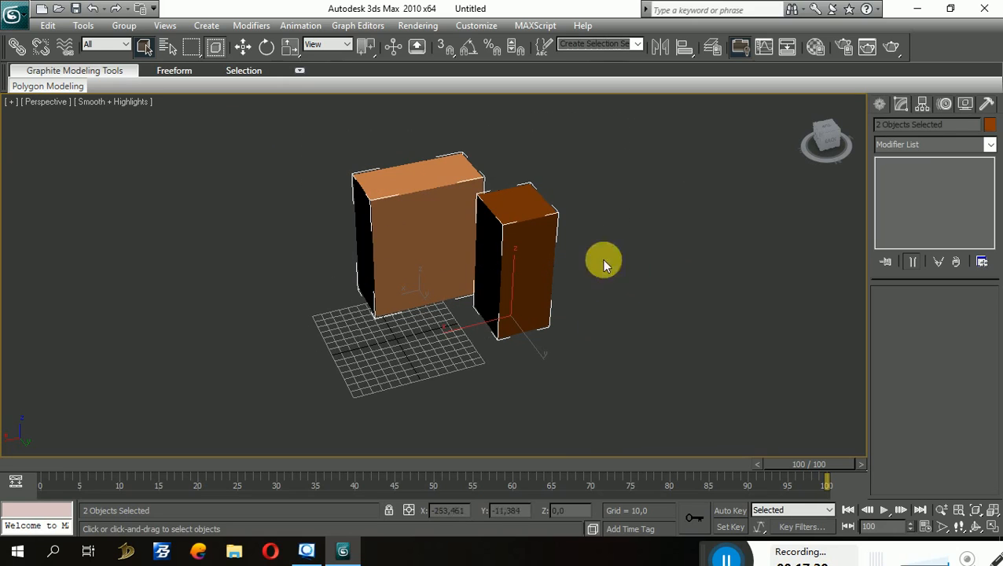
Step: Select the narrow box directly and with a window-mode region starting beyond its far side, and restore crossing selection mode
left_click(528, 231)
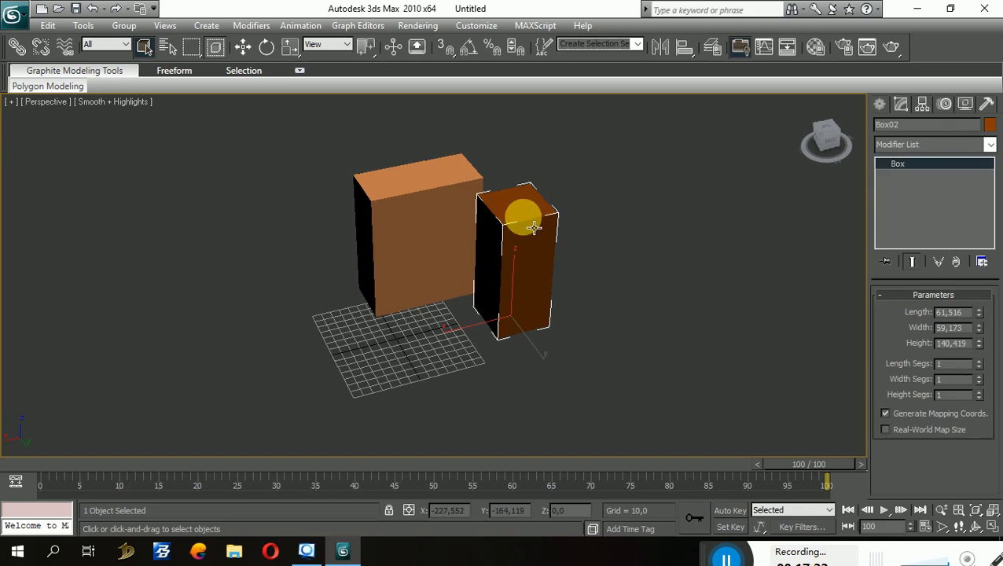
left_click(544, 164)
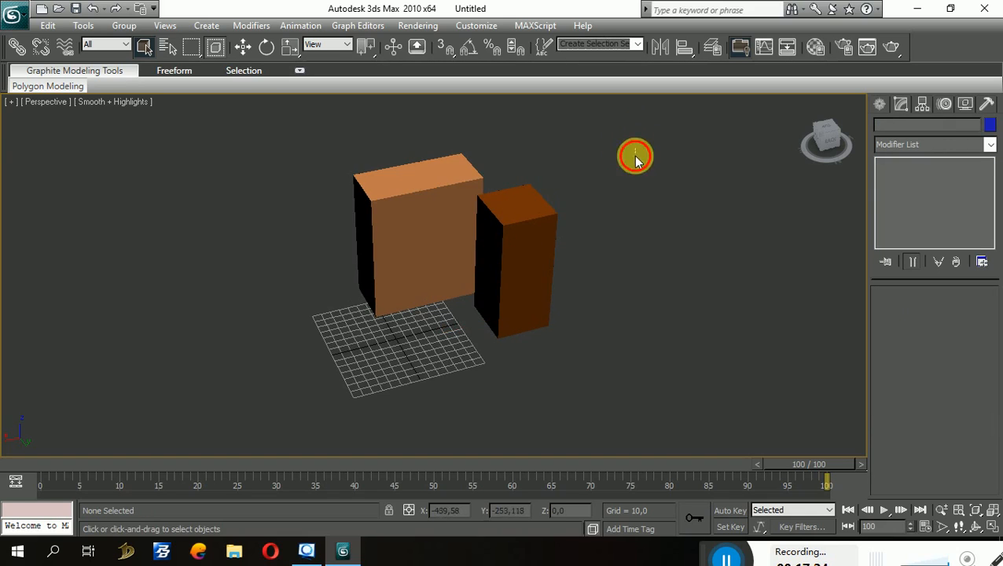
left_click_drag(635, 157, 457, 347)
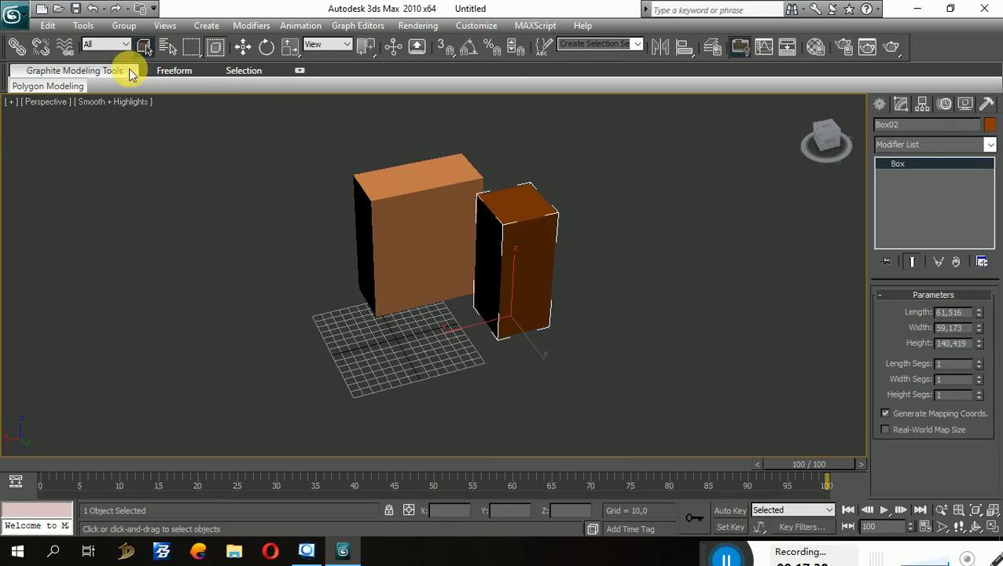
left_click(214, 50)
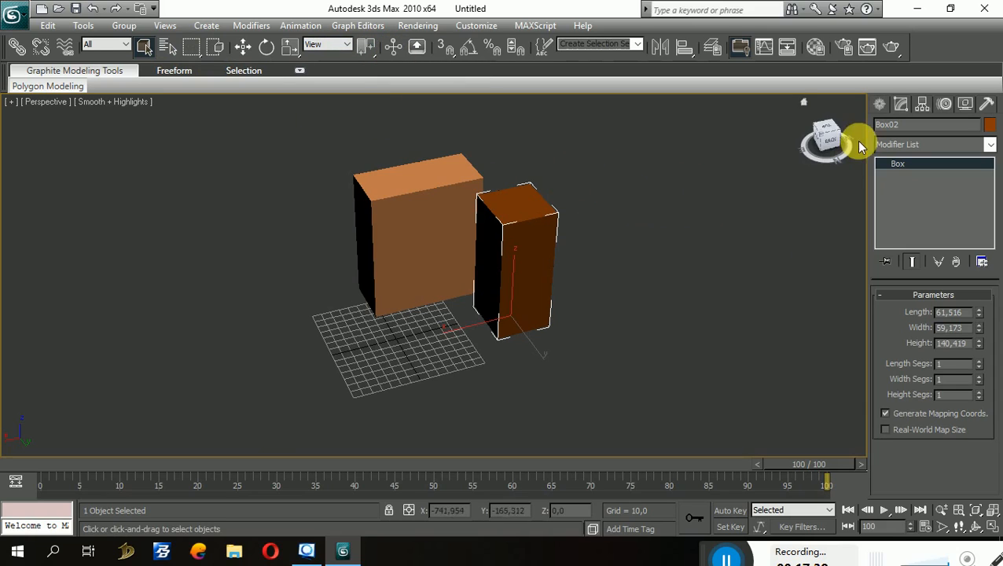
Step: Restore the four-viewport layout and delete the selected narrow box
left_click(993, 529)
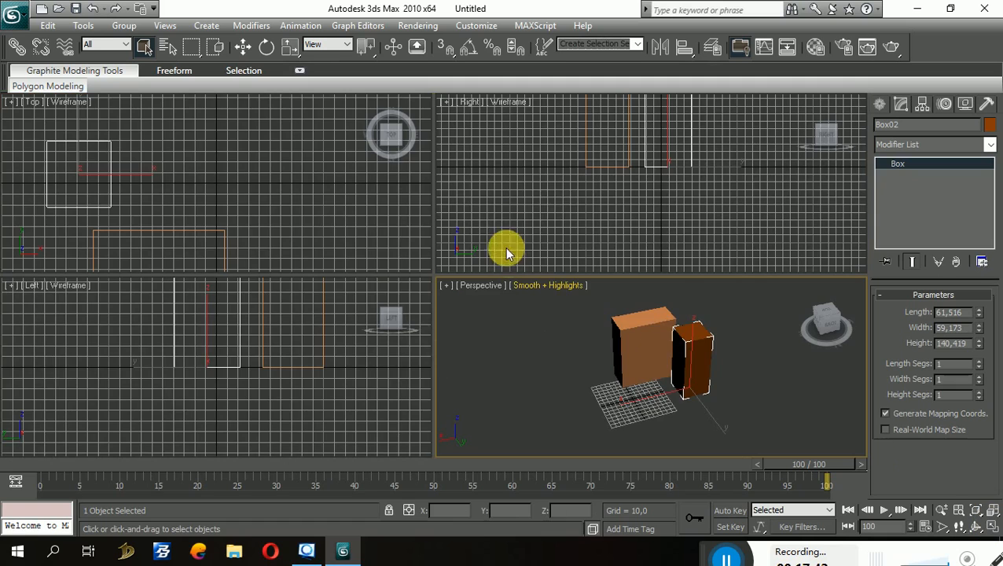
middle_click_drag(643, 354, 599, 343)
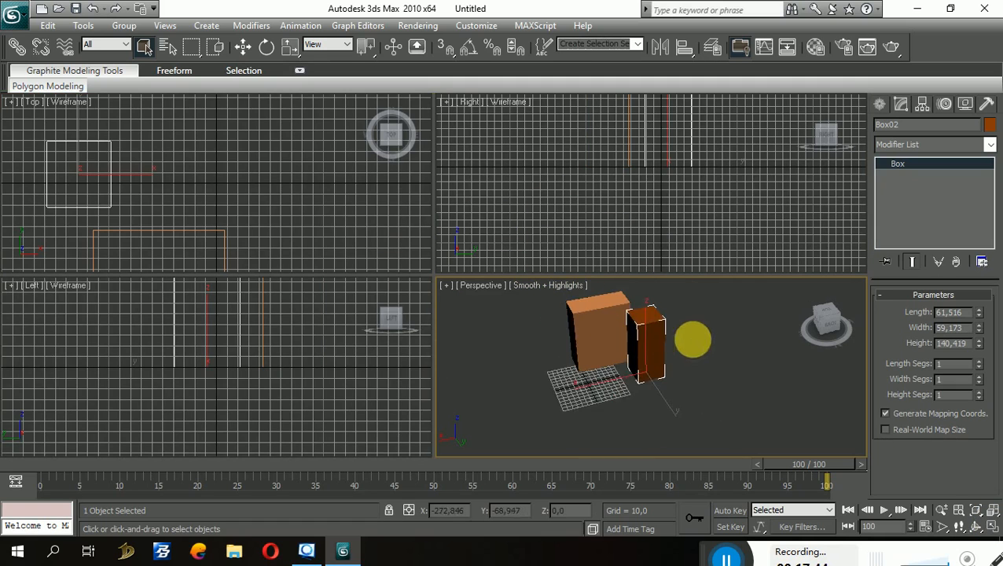
middle_click_drag(699, 346, 755, 356)
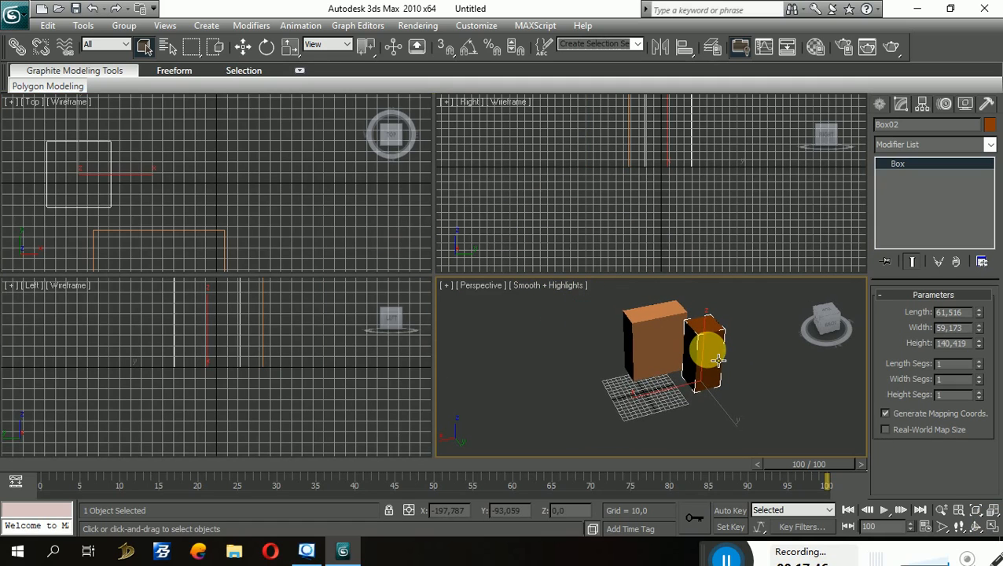
key("Delete")
Step: Select the remaining box with the Move tool and shift it along its depth in the Right view to about Y 14
middle_click_drag(592, 353, 610, 373)
middle_click_drag(663, 138, 714, 204)
scroll(718, 210, "up", 2)
scroll(719, 212, "down", 1)
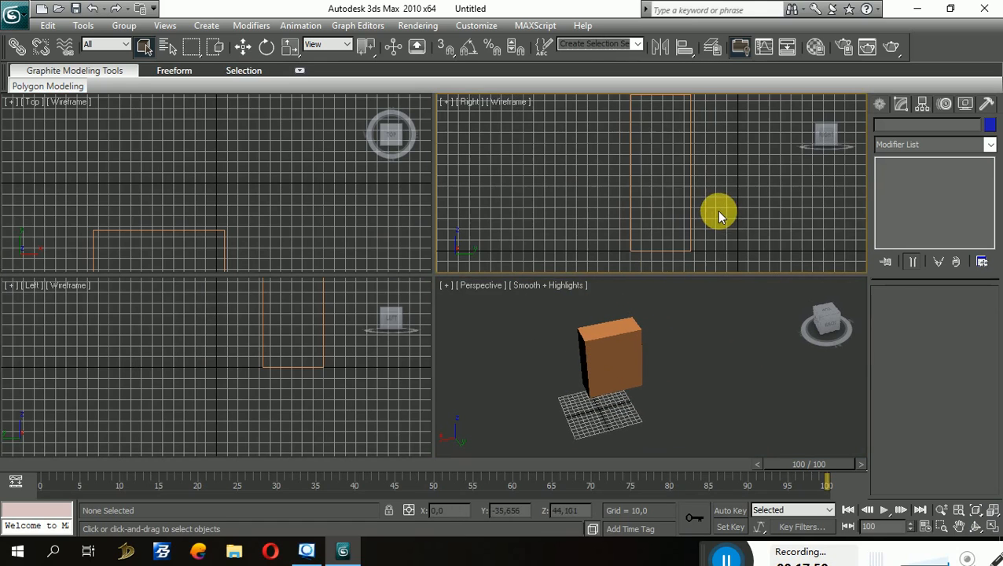
scroll(661, 175, "down", 1)
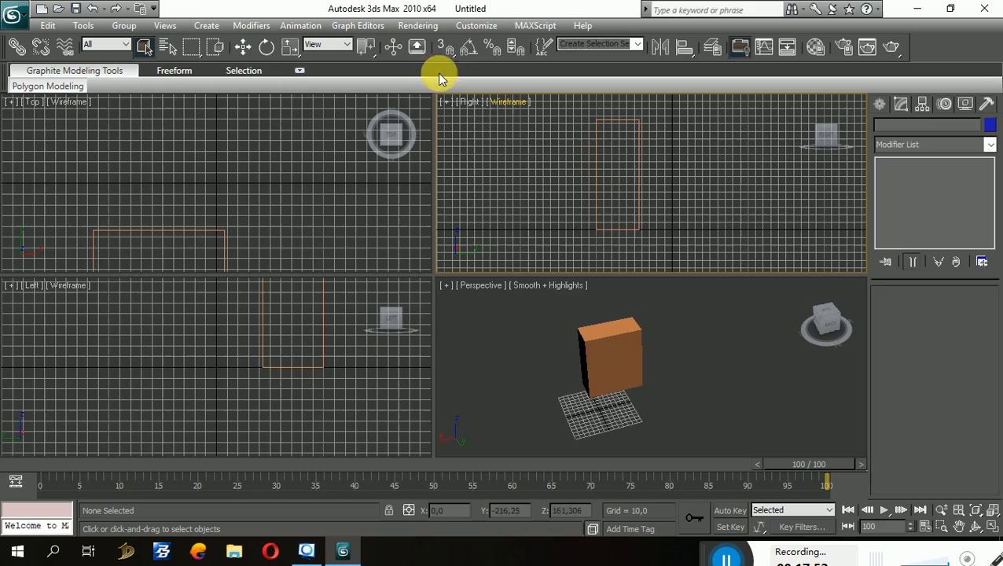
left_click(243, 47)
left_click(603, 349)
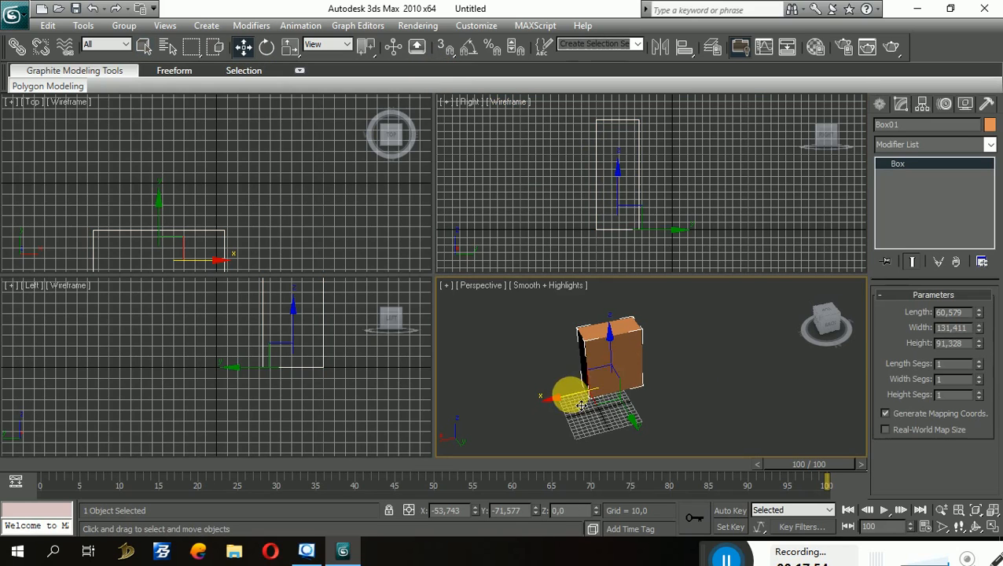
left_click_drag(656, 229, 740, 238)
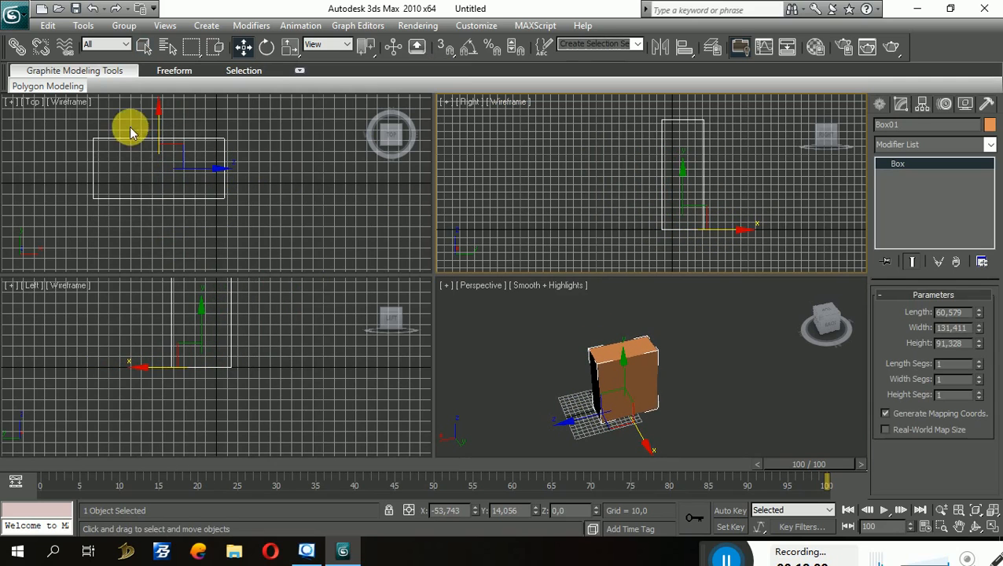
Step: Reselect the box in the Top view and move it to about X 5.5 and Y 13.3, near the grid centre
left_click(165, 114)
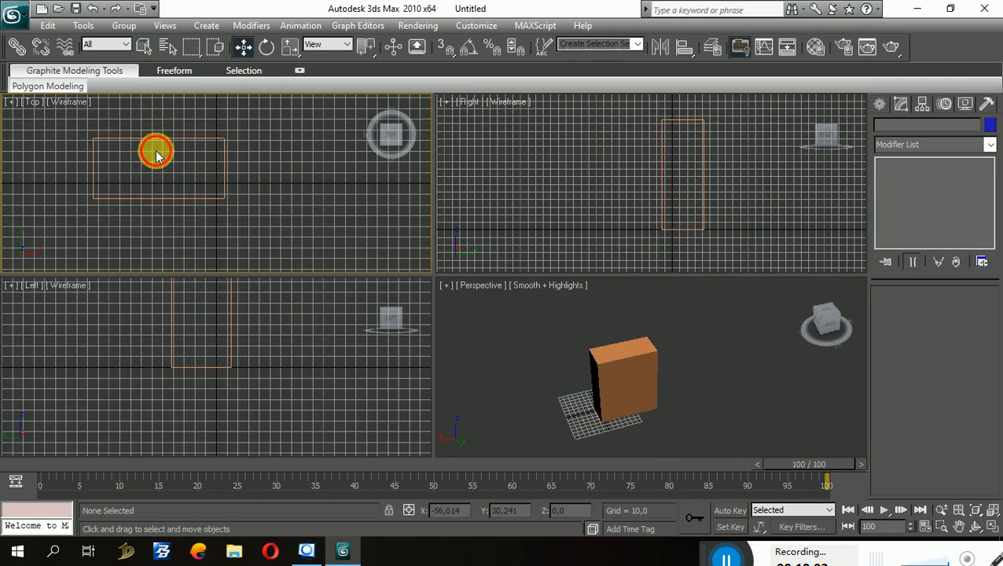
left_click(163, 140)
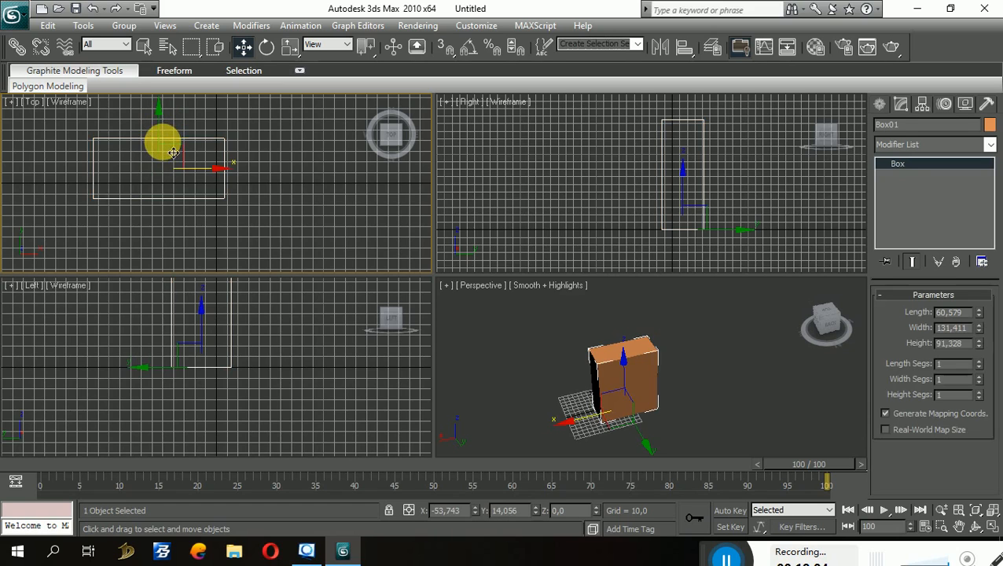
left_click_drag(203, 161, 279, 178)
mouse_move(234, 139)
left_mouse_down()
mouse_move(242, 112)
mouse_move(224, 168)
mouse_move(230, 135)
left_mouse_up()
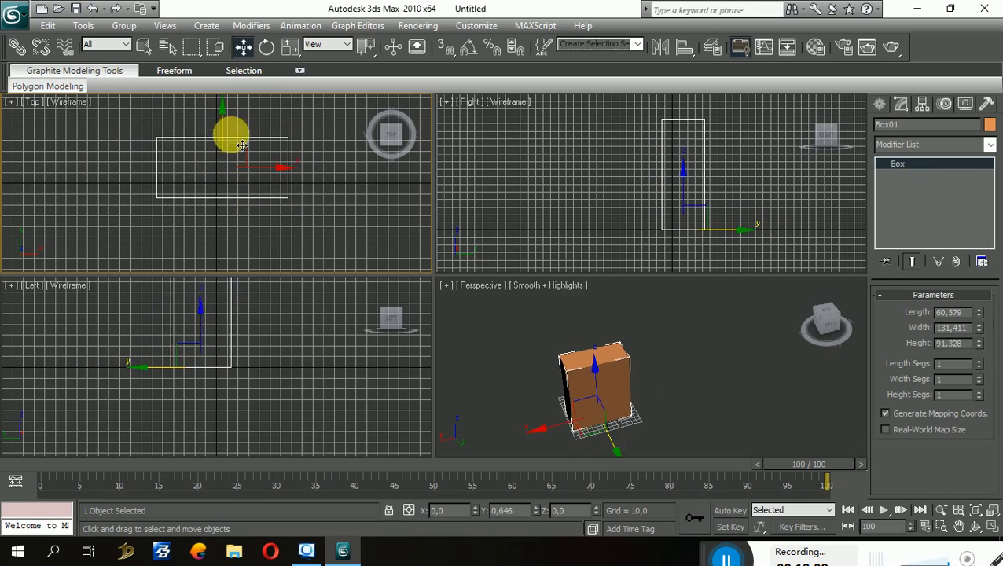
Step: Check the box in the Left view, reselect it and maximise the Perspective viewport
left_click(149, 371)
left_click(173, 359)
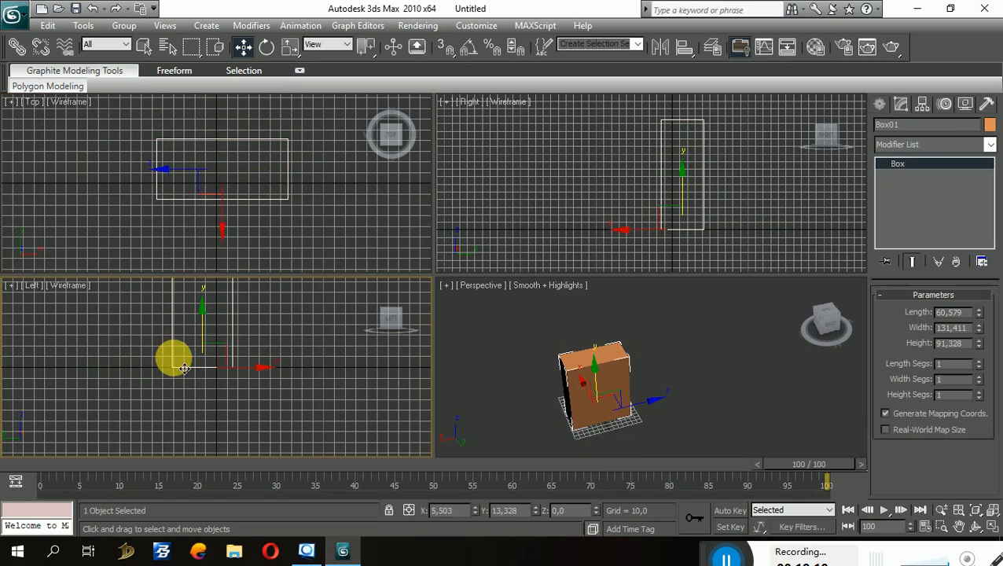
left_click(241, 364)
left_click(561, 373)
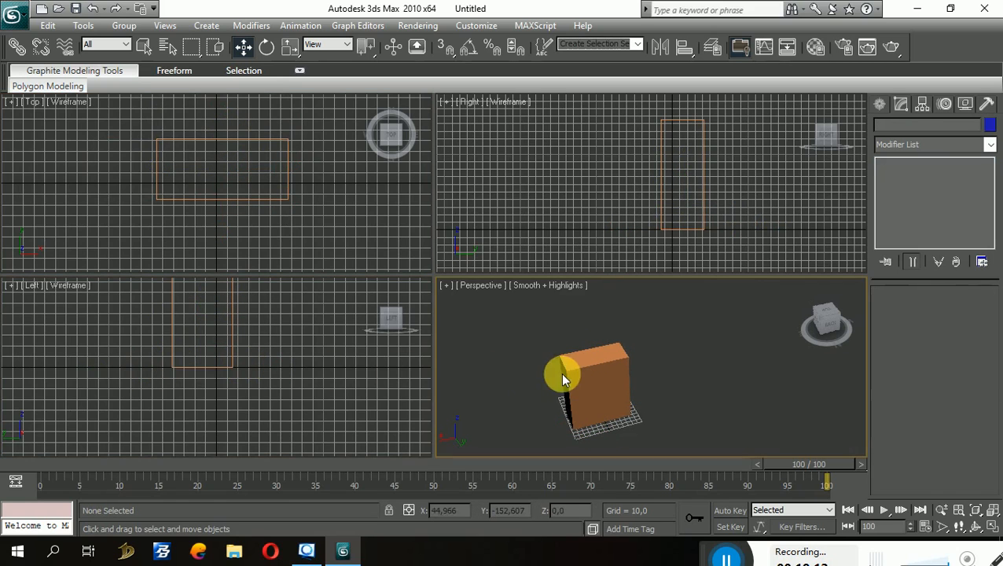
left_click(993, 527)
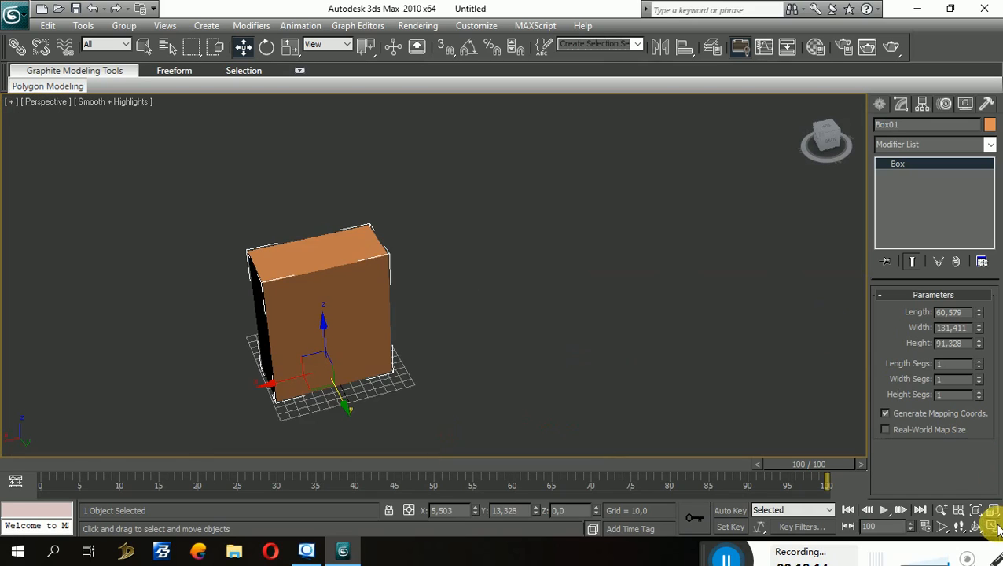
middle_click_drag(449, 291, 604, 235)
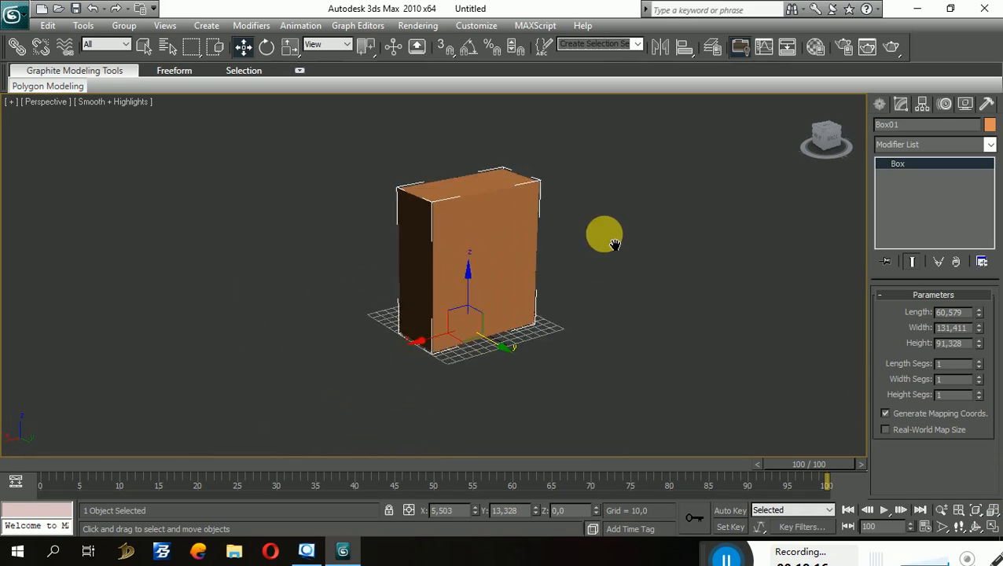
scroll(609, 233, "up", 2)
scroll(620, 250, "down", 4)
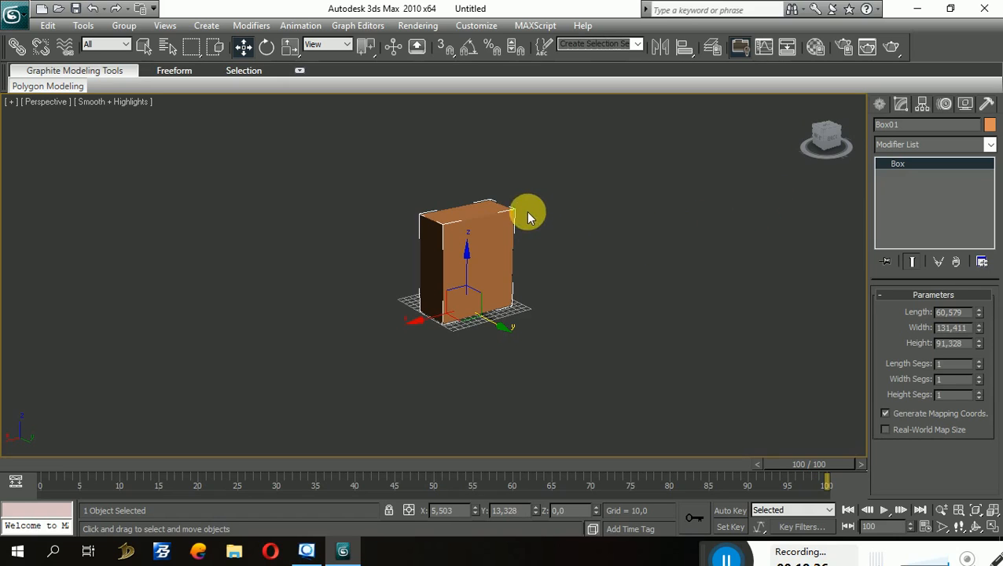
scroll(566, 174, "up", 4)
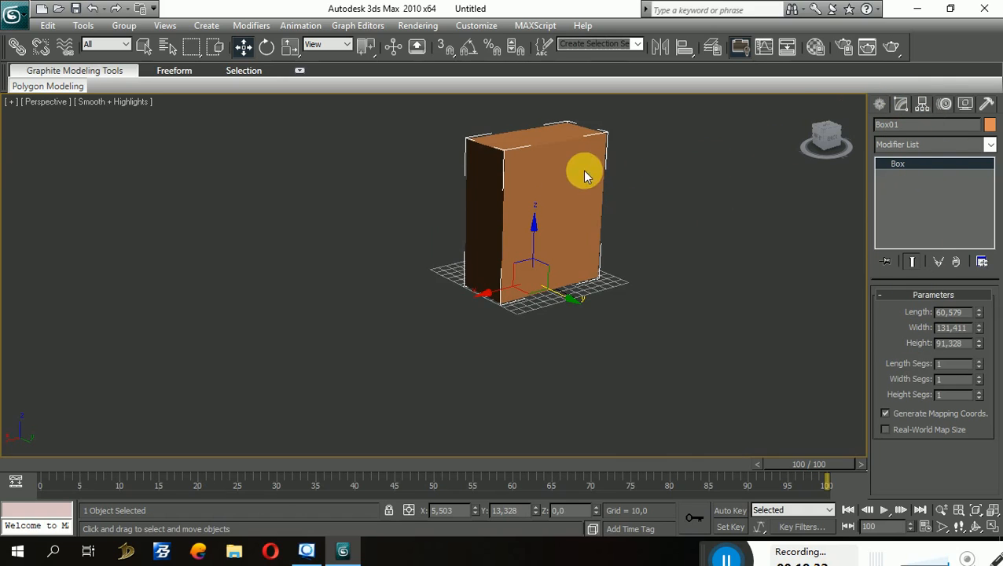
middle_click_drag(587, 170, 511, 302)
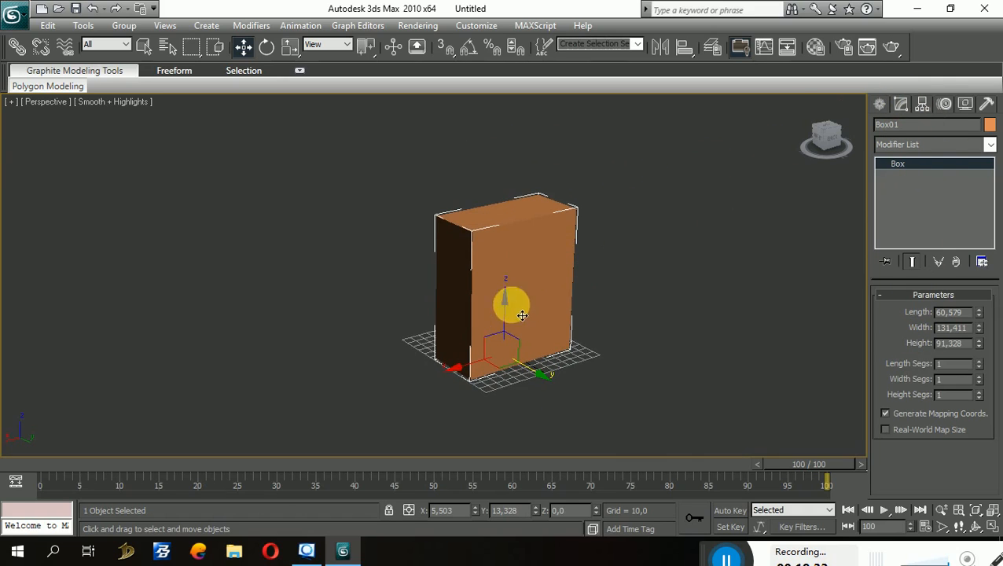
right_click(537, 240)
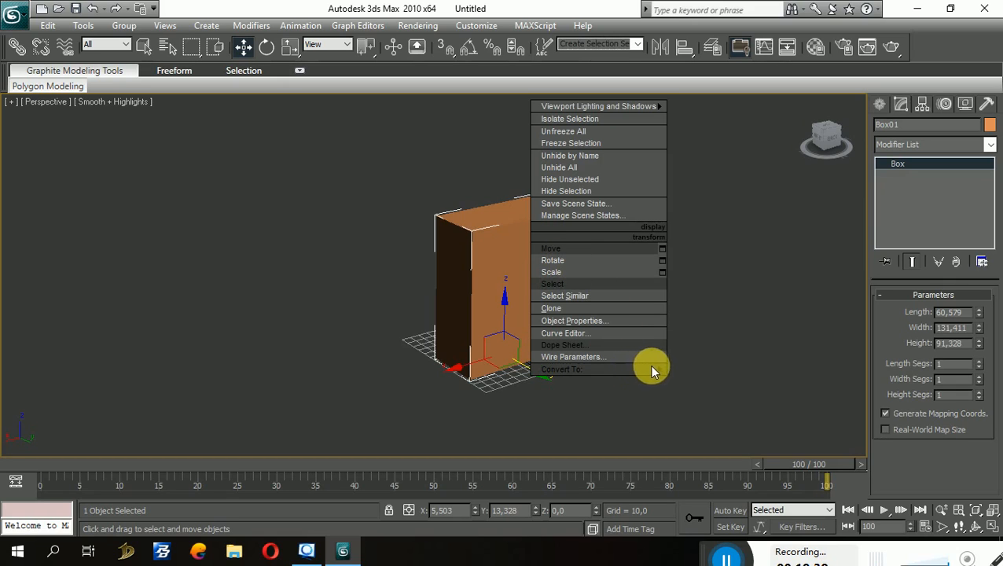
mouse_move(667, 368)
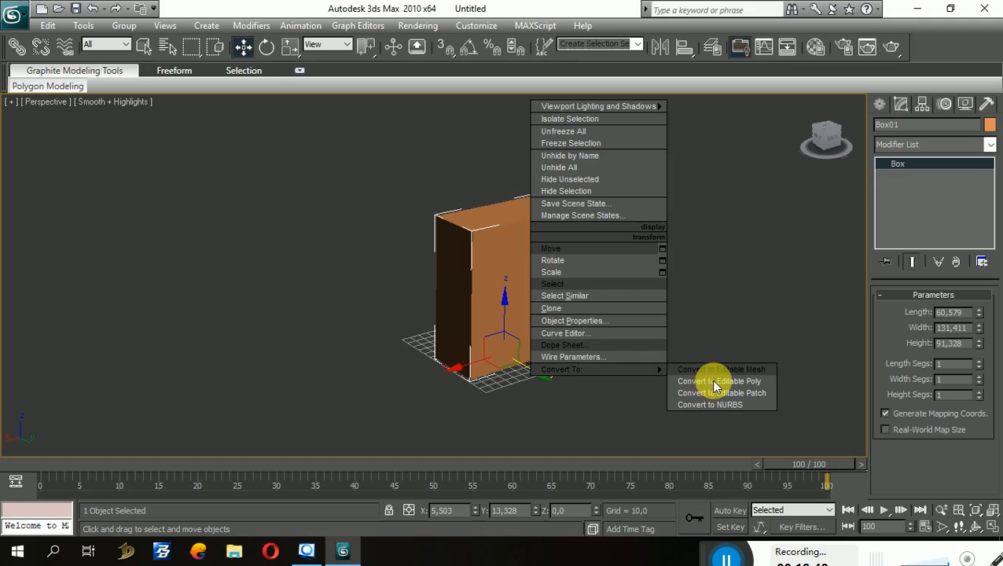
left_click(721, 322)
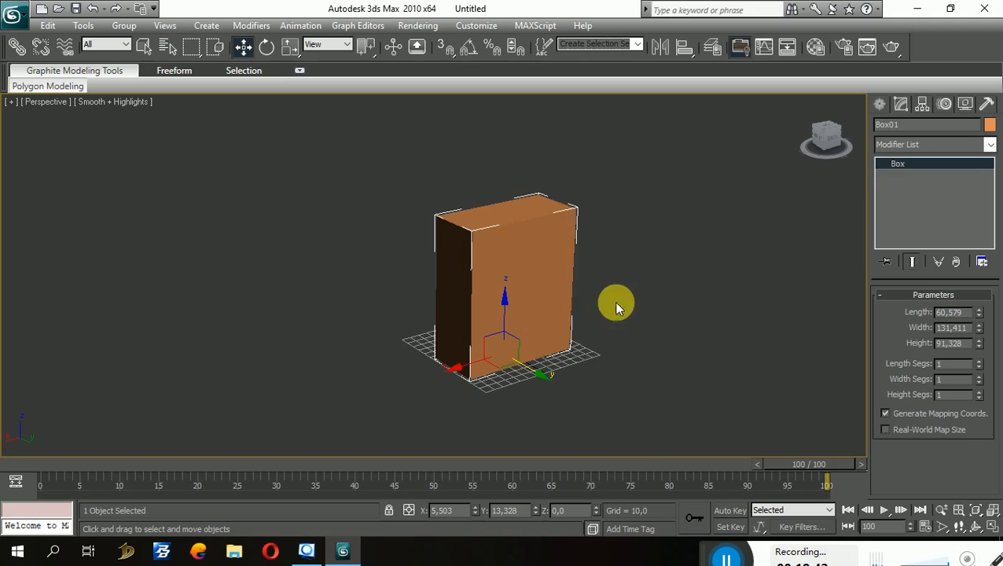
Step: Convert the box to an Editable Poly and return the time slider to frame 0
right_click(542, 252)
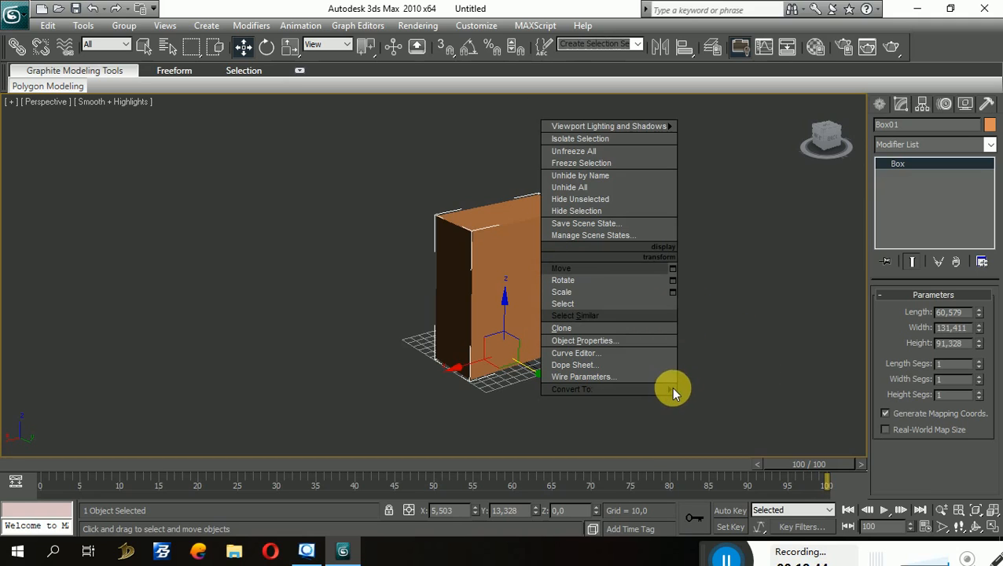
mouse_move(665, 391)
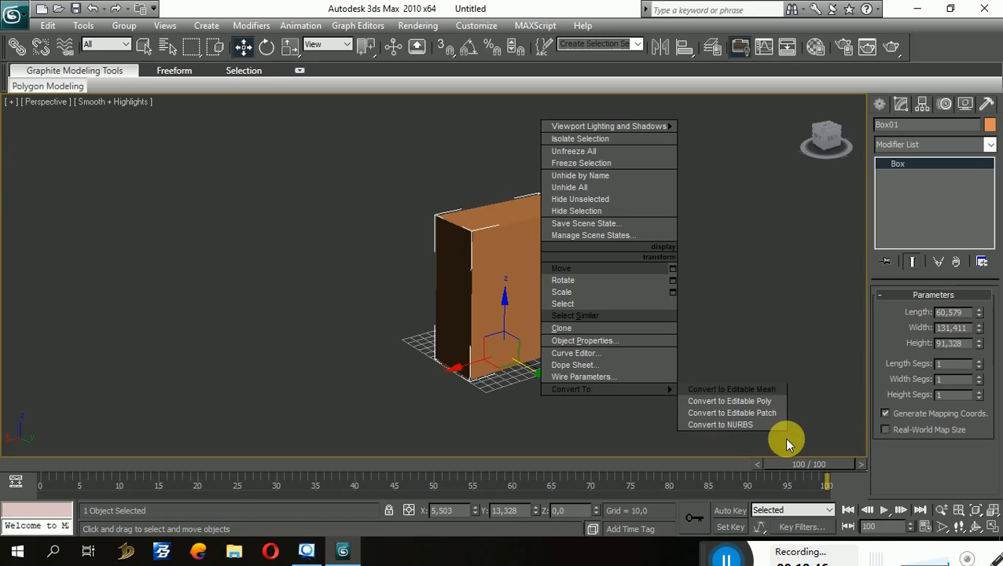
left_click(777, 401)
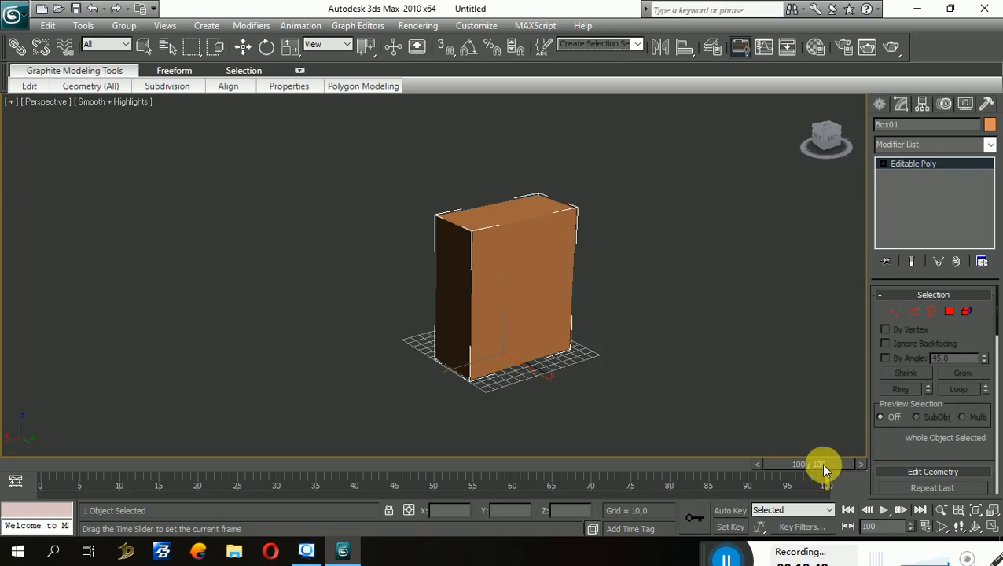
left_click_drag(772, 465, 9, 385)
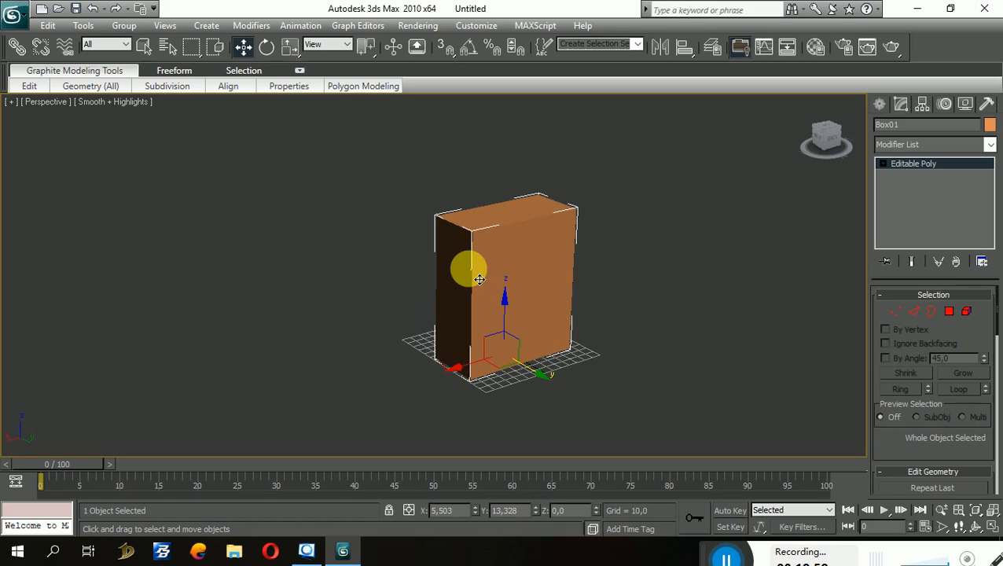
Step: Review the conversion options for the box and examine its Editable Poly selection, geometry and subdivision settings
right_click(527, 274)
mouse_move(600, 398)
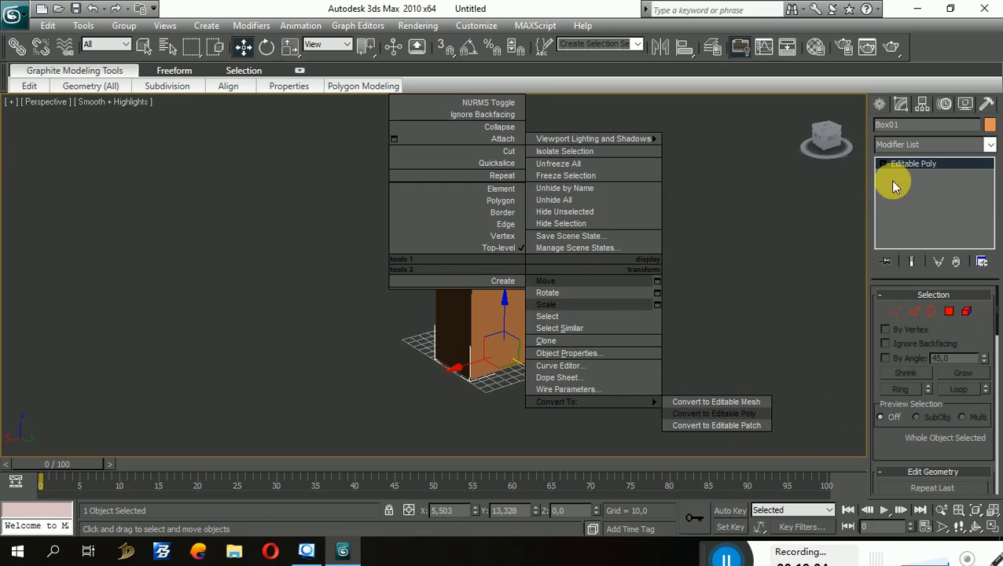
left_click(901, 104)
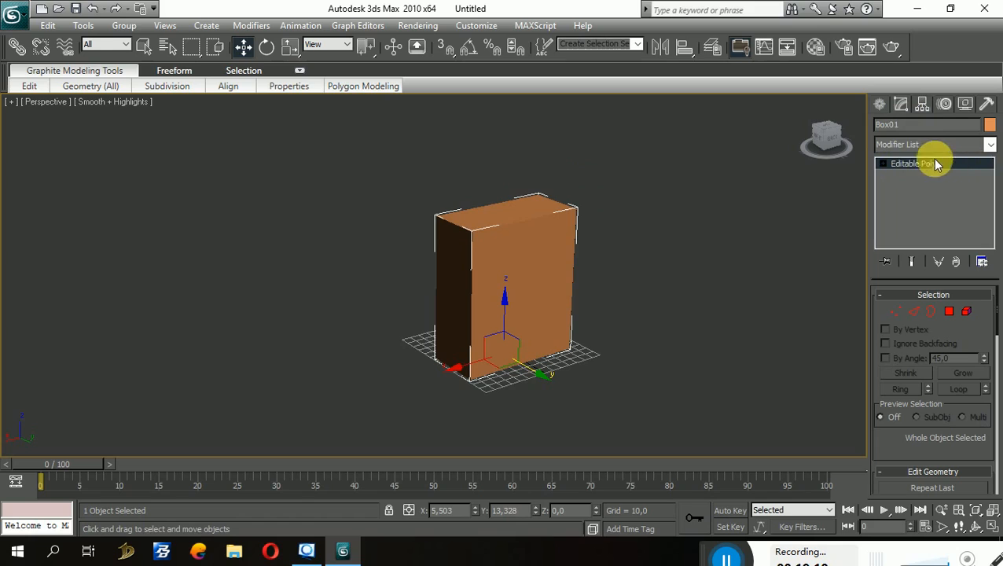
left_click(902, 124)
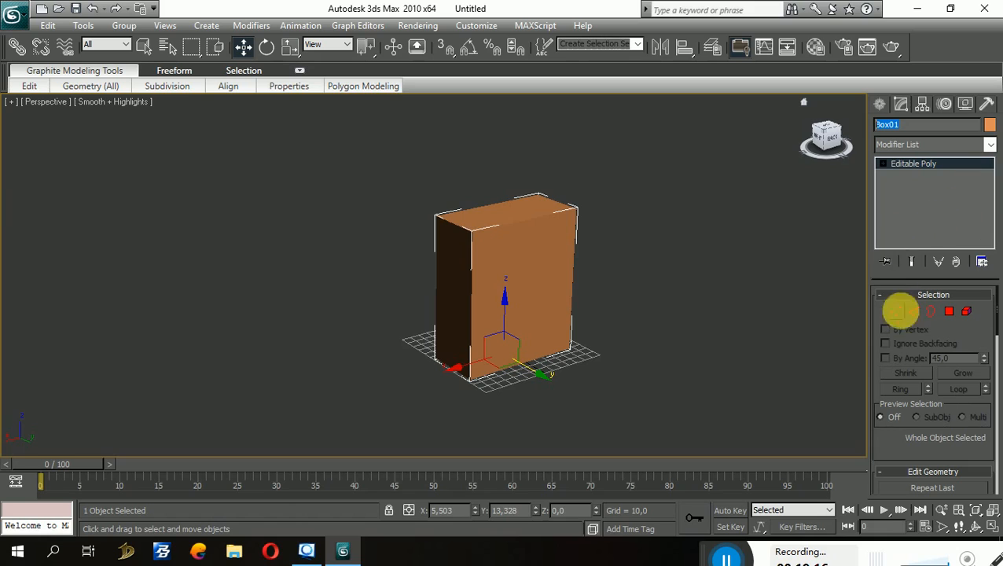
scroll(959, 330, "down", 1)
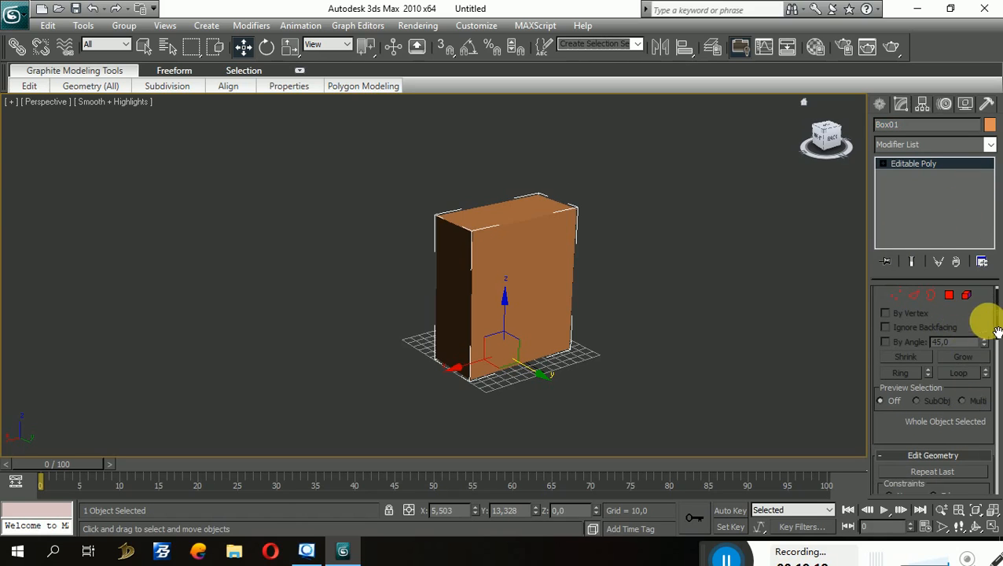
scroll(964, 378, "down", 10)
scroll(967, 393, "down", 12)
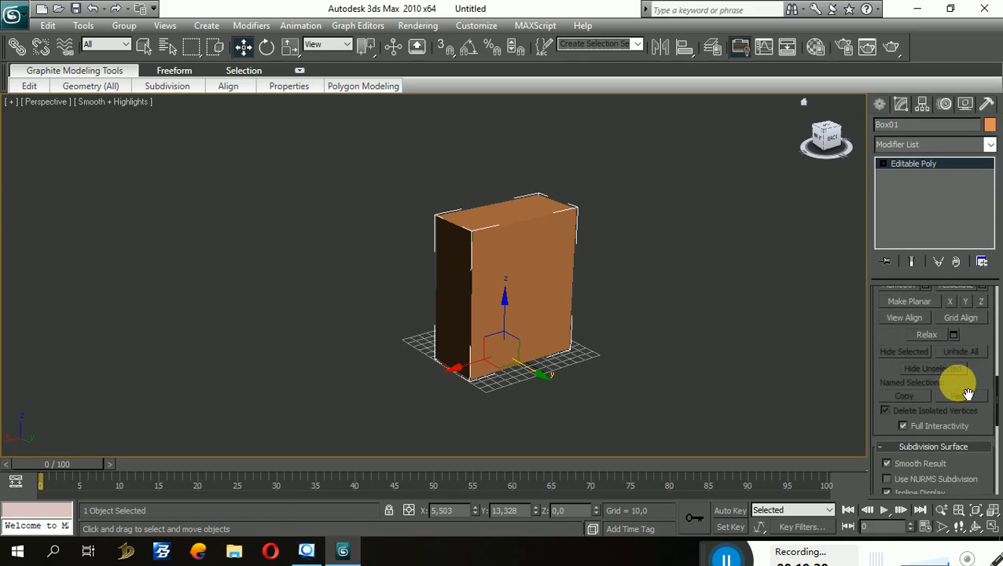
scroll(965, 389, "up", 15)
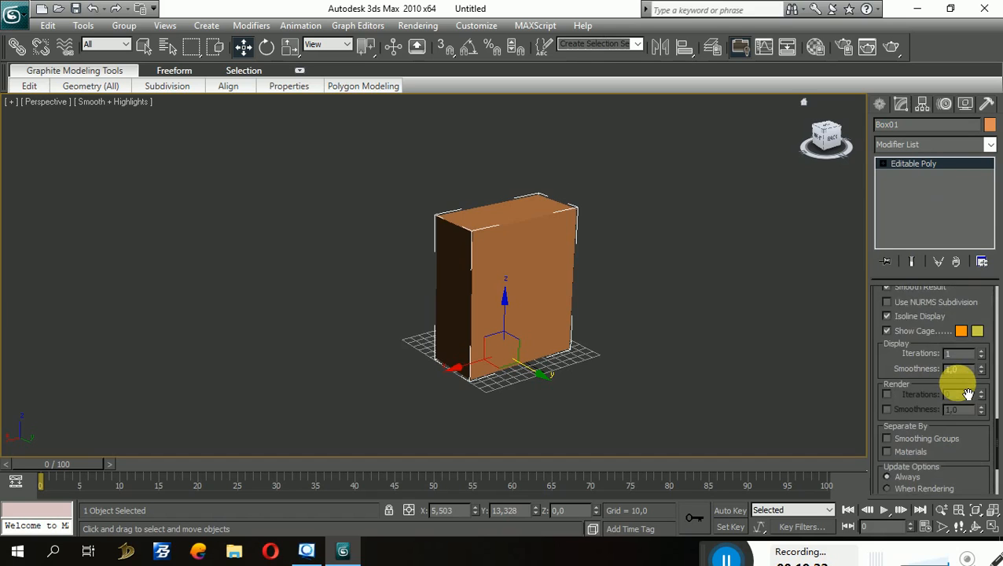
scroll(955, 381, "up", 5)
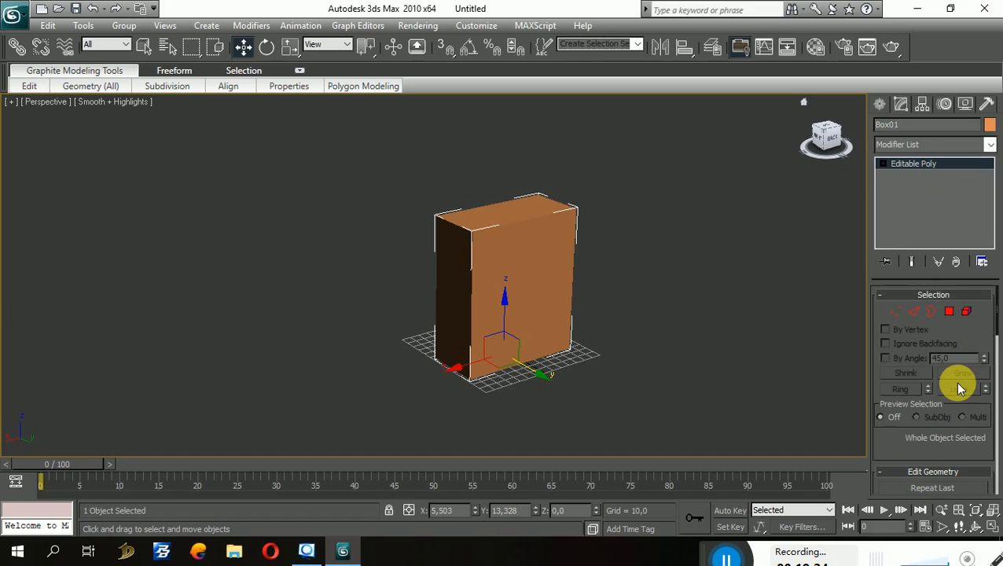
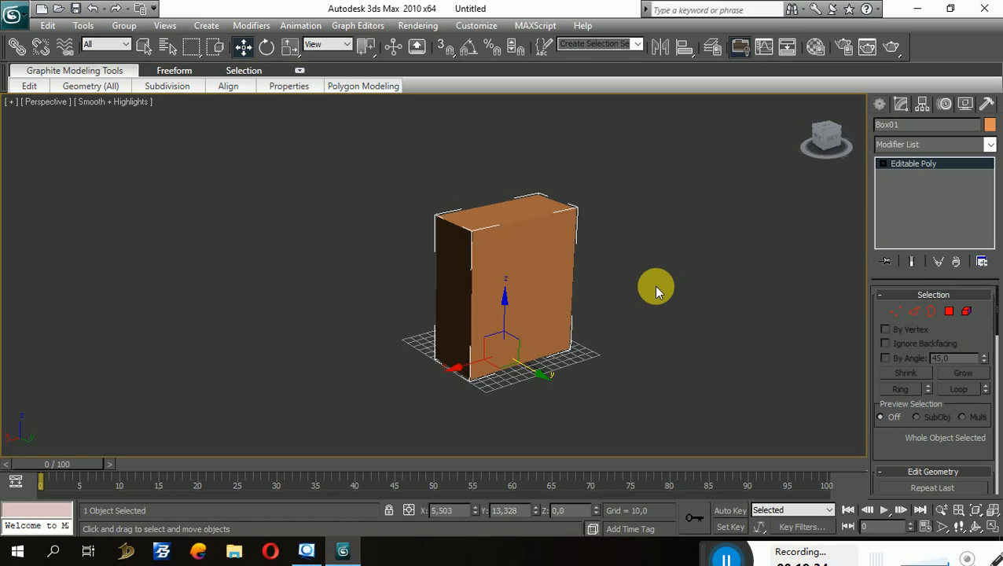
Step: Turn on the Edged Faces display for the box in the Perspective view
middle_click_drag(573, 331, 658, 345)
scroll(587, 380, "up", 4)
middle_click_drag(587, 338, 602, 386)
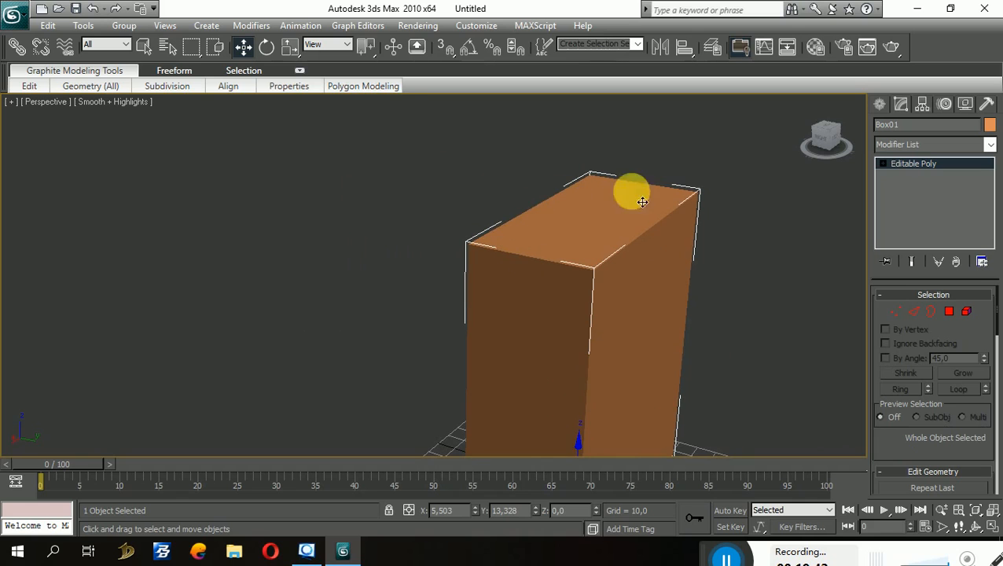
scroll(621, 260, "down", 5)
middle_click_drag(622, 298, 627, 273)
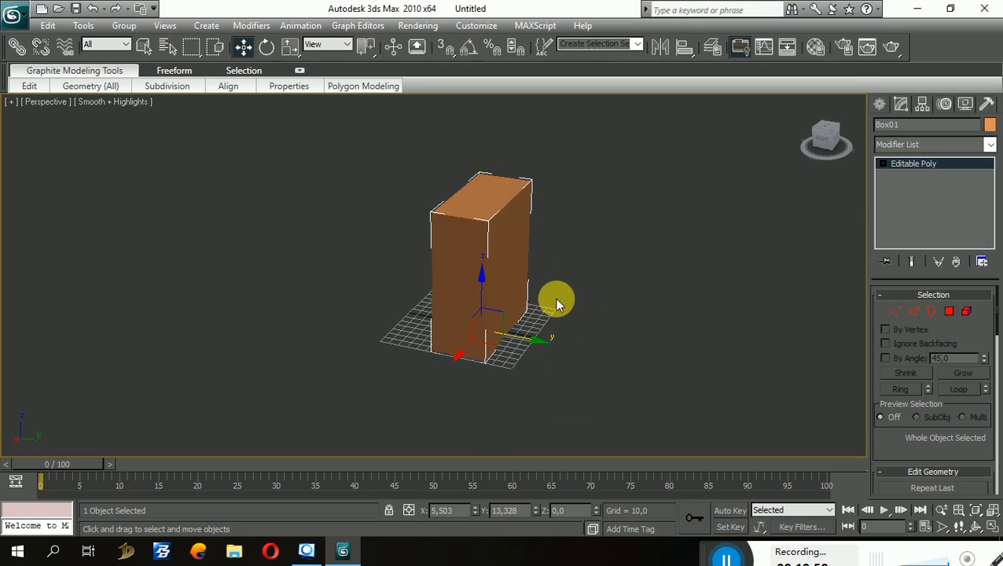
middle_click_drag(563, 309, 582, 322)
key("F4")
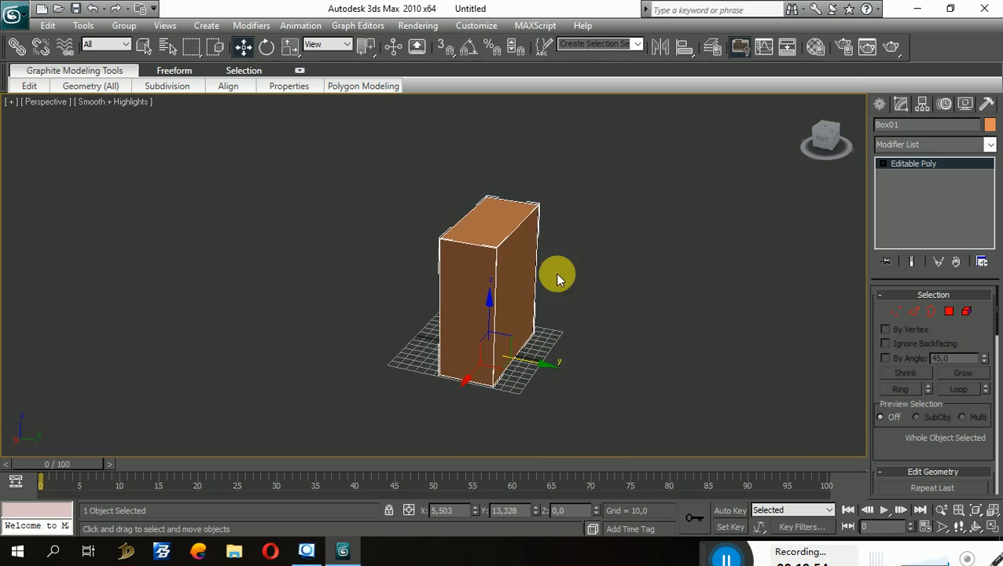
mouse_move(555, 272)
middle_mouse_down()
mouse_move(603, 293)
mouse_move(641, 269)
mouse_move(589, 285)
mouse_move(538, 278)
middle_mouse_up()
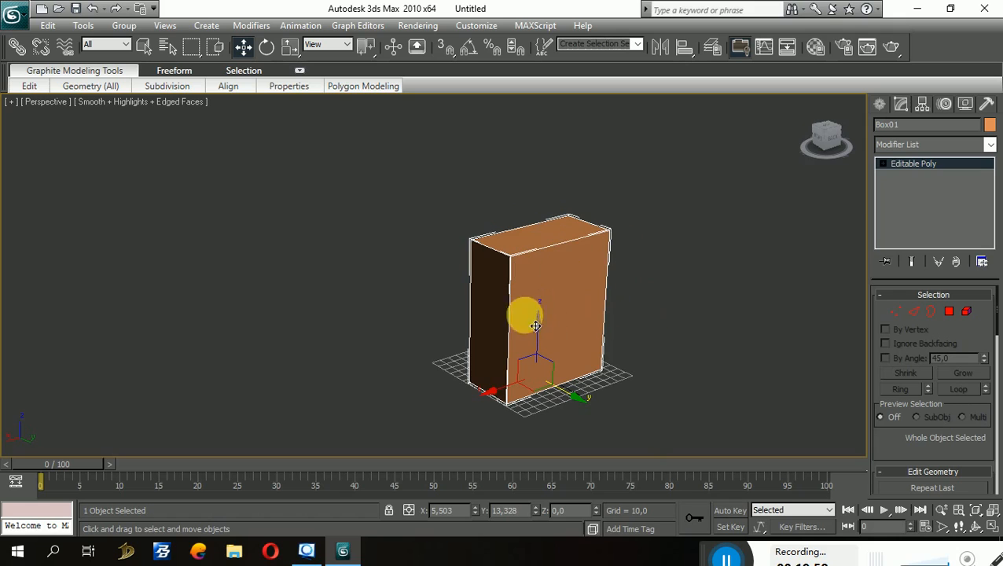
middle_click_drag(524, 313, 591, 317)
scroll(591, 273, "up", 2)
scroll(591, 318, "up", 3)
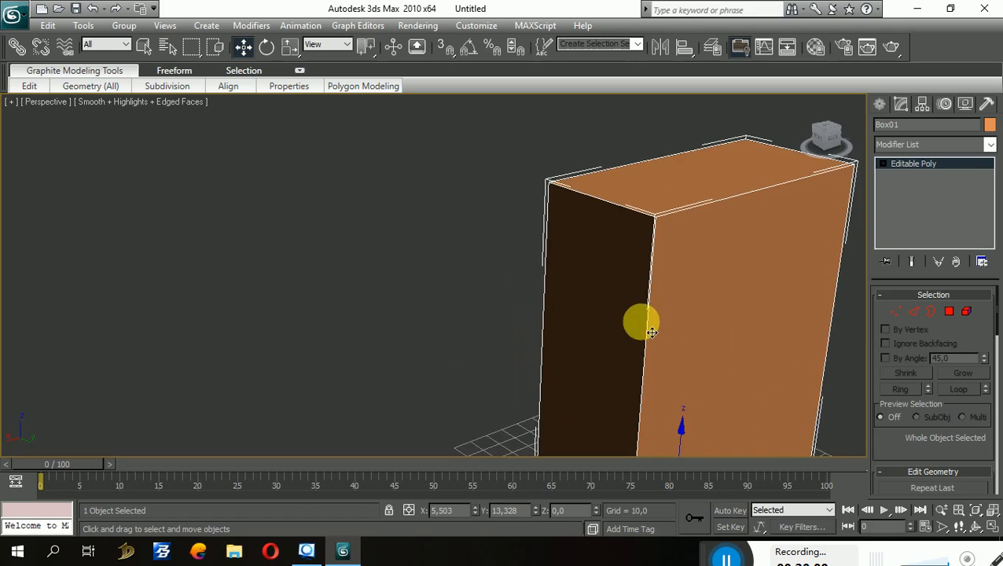
scroll(637, 324, "down", 3)
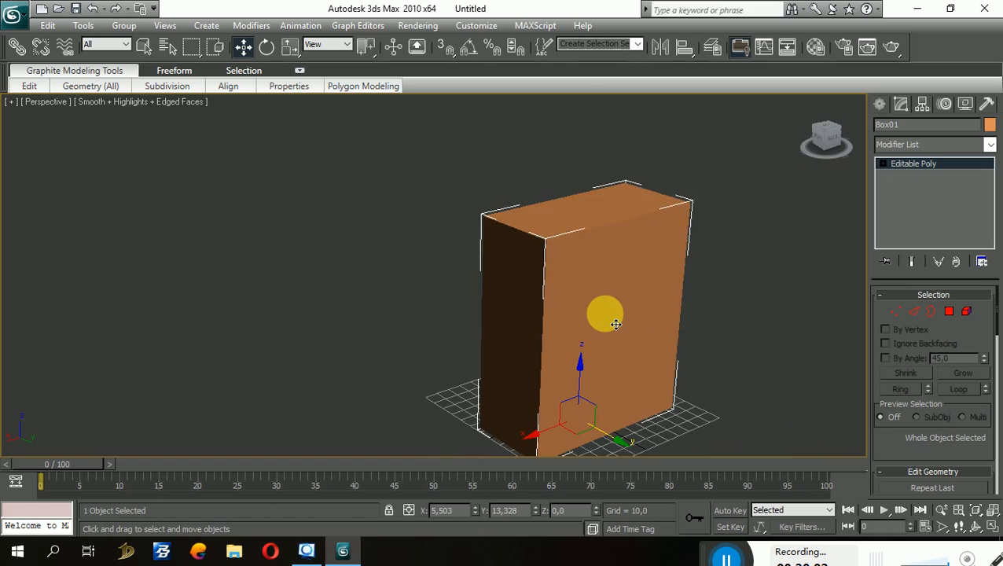
Step: Compare the box in wireframe and shaded display, ending in shaded mode
key("F3")
scroll(708, 330, "down", 3)
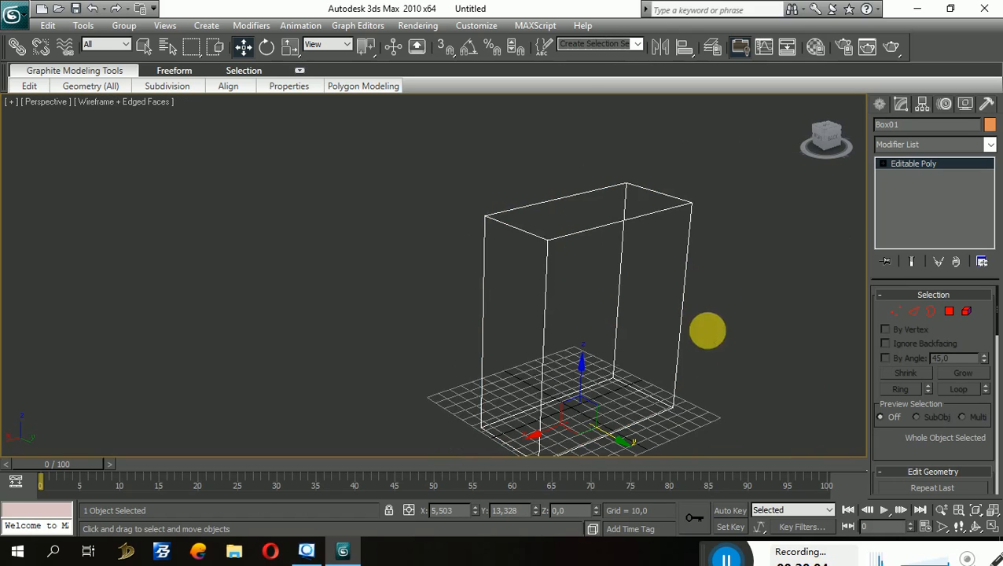
middle_click_drag(613, 332, 639, 366, "alt")
middle_click_drag(641, 364, 574, 340)
key("F3")
key("F3")
key("F3")
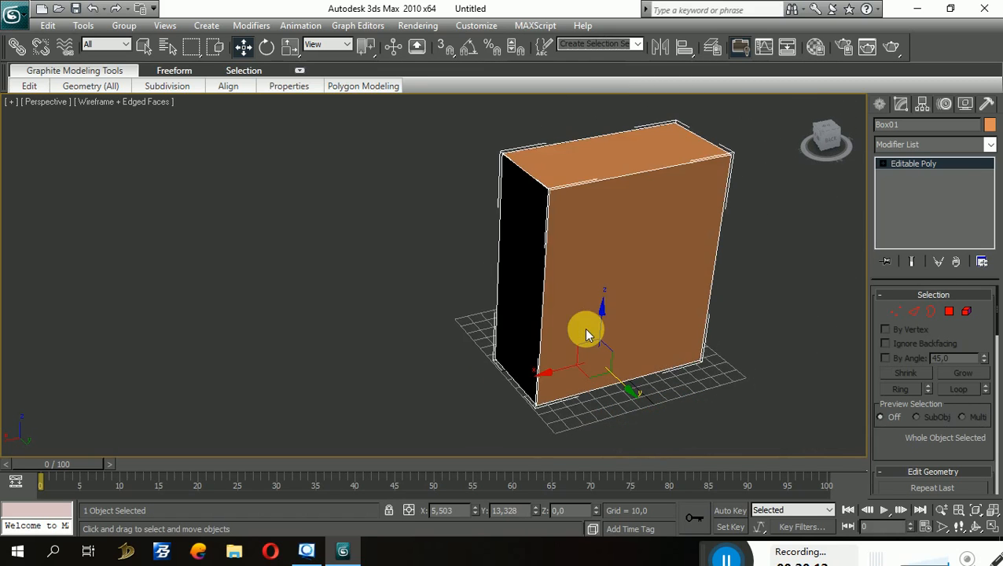
key("F3")
key("F3")
key("F3")
key("F3")
key("F3")
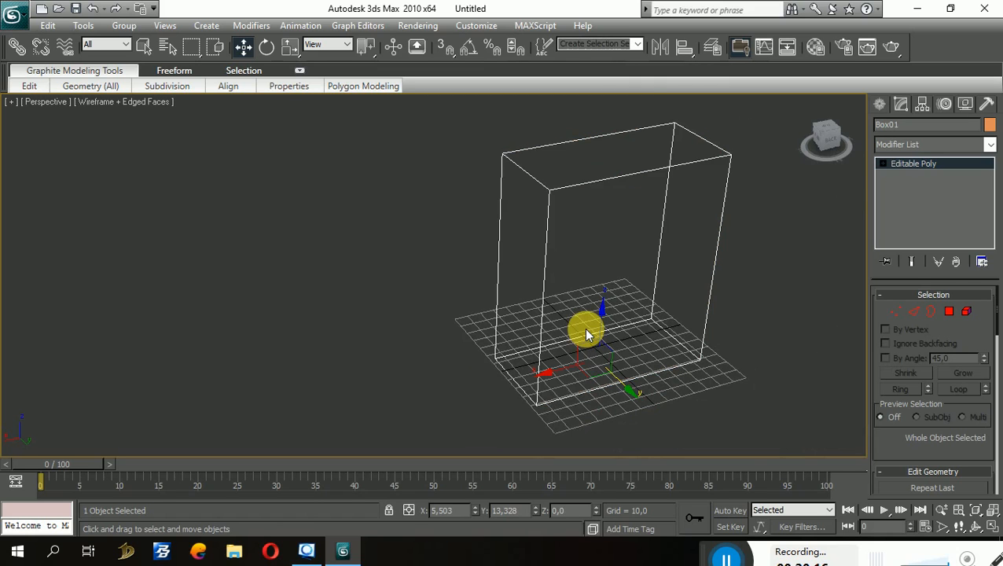
key("F3")
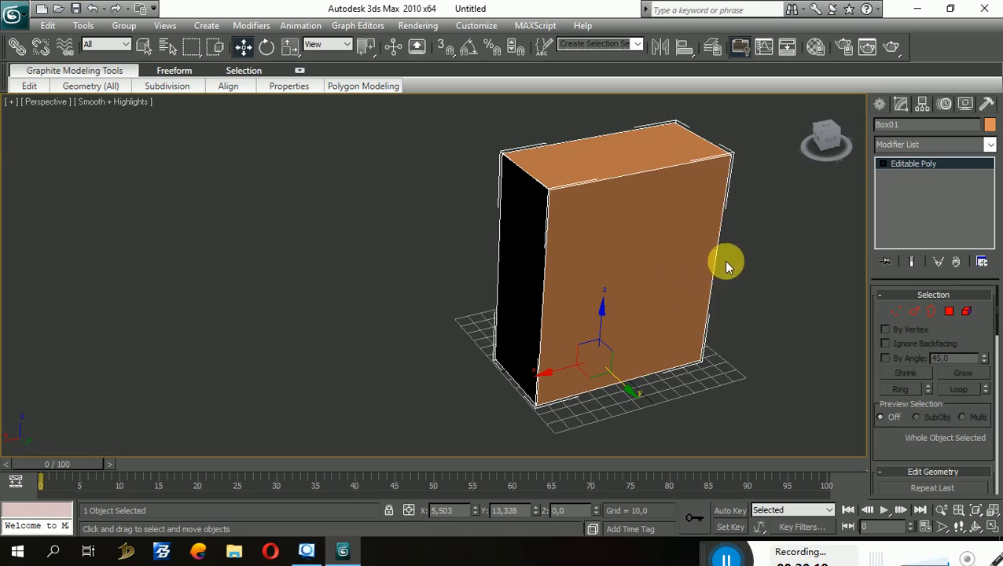
Step: Compare the shaded box with and without edged faces, ending with the edges shown
key("F4")
key("F4")
key("F4")
key("F4")
key("F4")
key("F4")
key("F4")
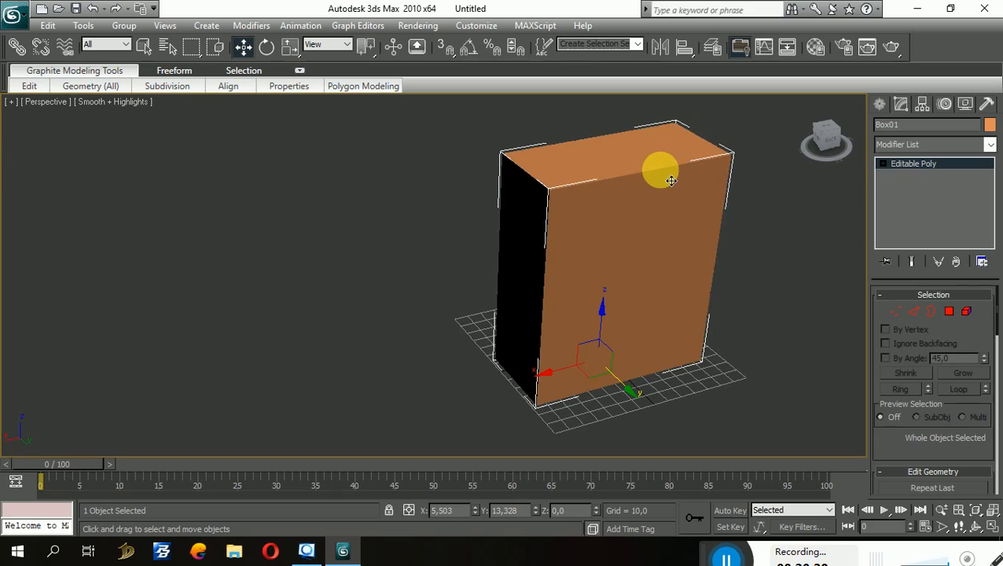
key("F4")
key("F4")
key("F4")
key("F4")
key("F4")
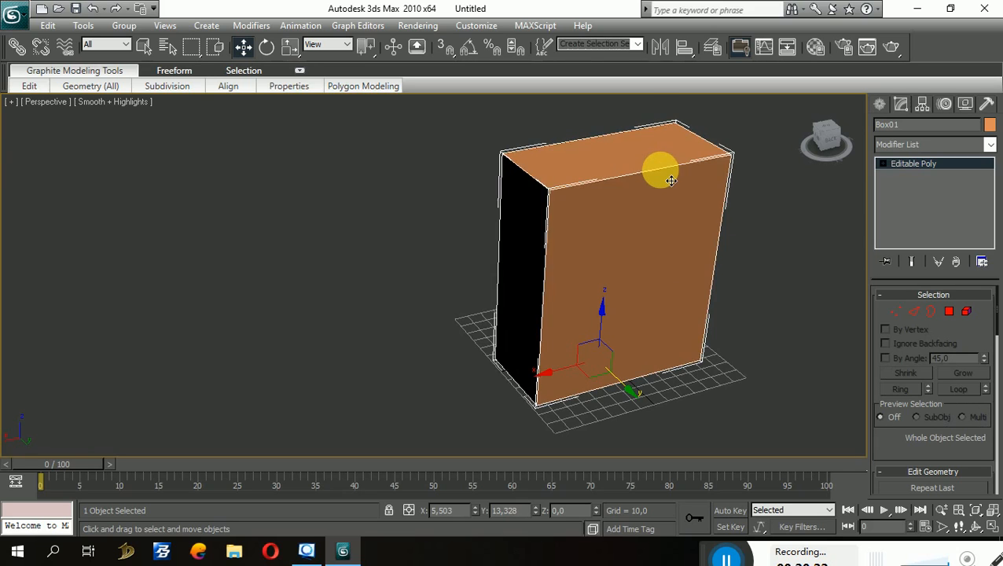
Step: Switch the box between wireframe and shaded display again, ending in shaded mode with edged faces on
key("F3")
key("F3")
key("F3")
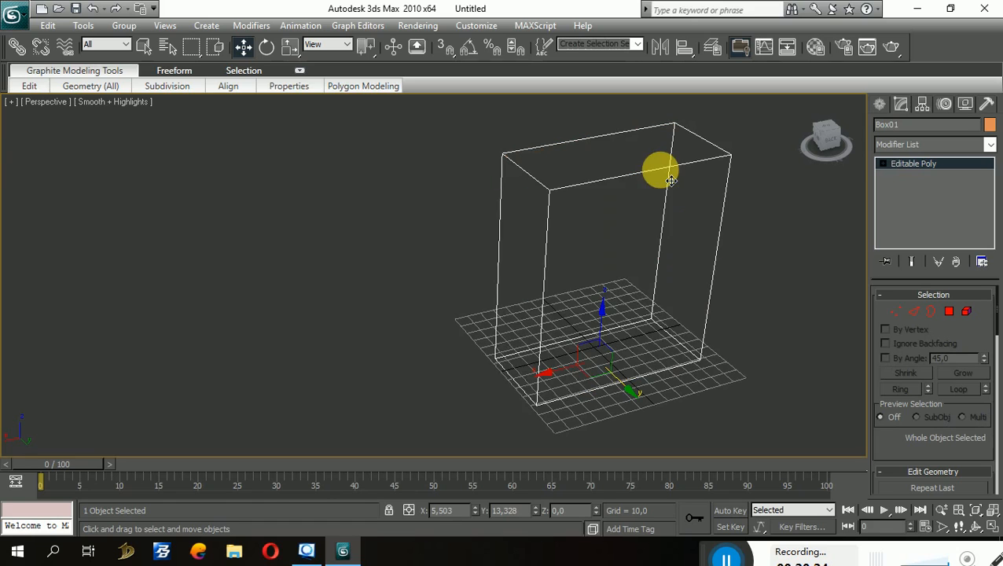
key("F3")
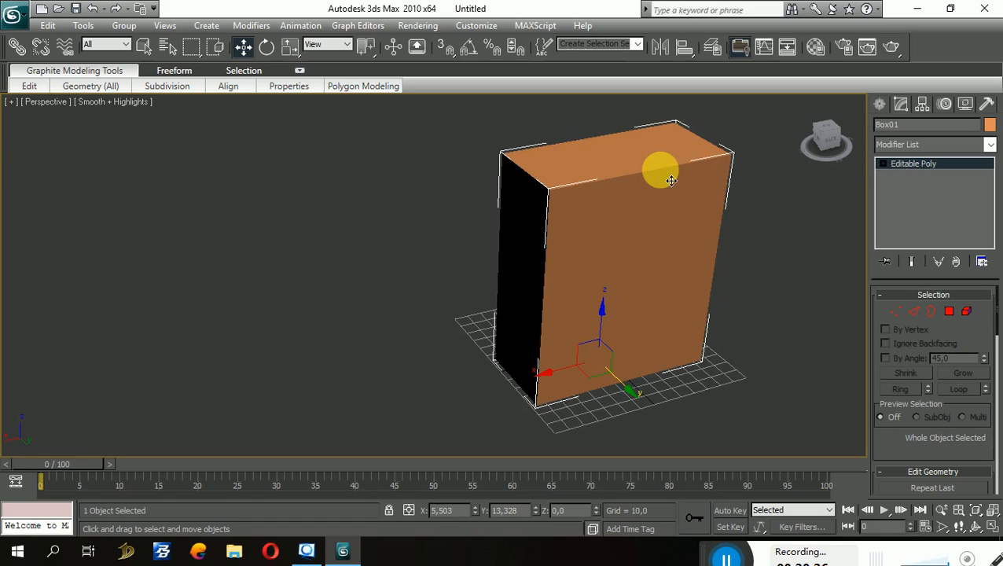
key("F3")
key("F3")
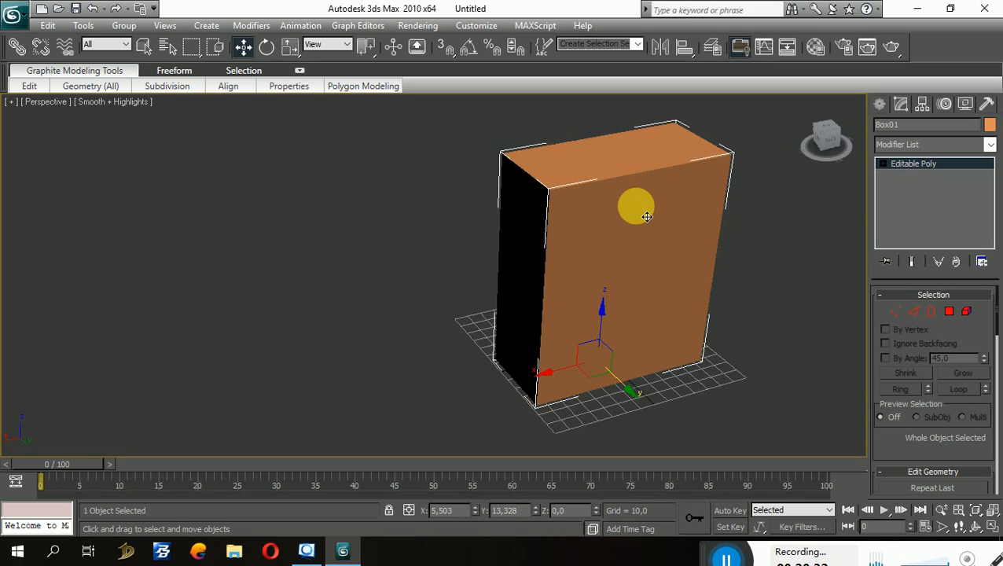
key("F4")
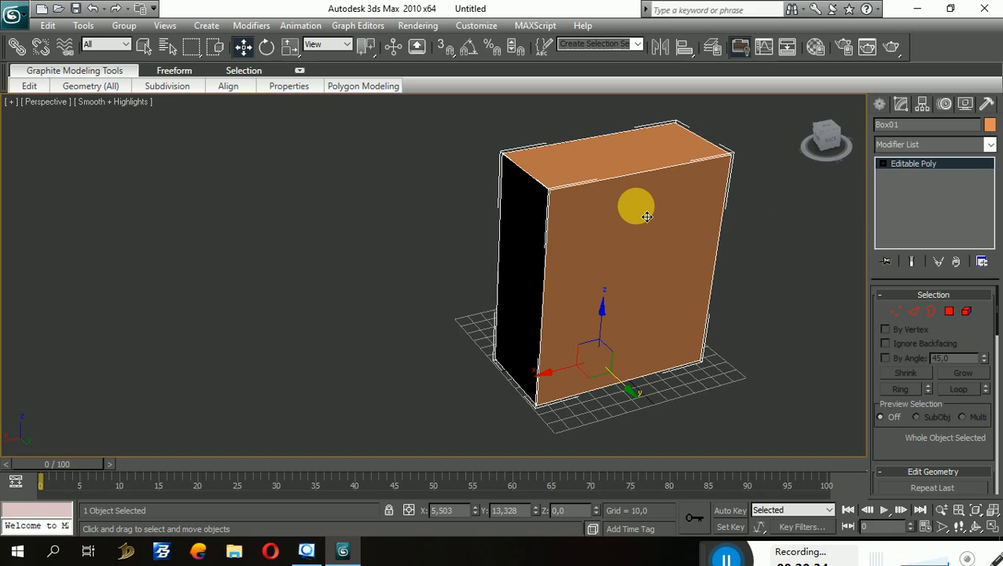
Step: Try rotating the box freely with the Rotate tool and undo the rotation
middle_click_drag(670, 268, 805, 272, "alt")
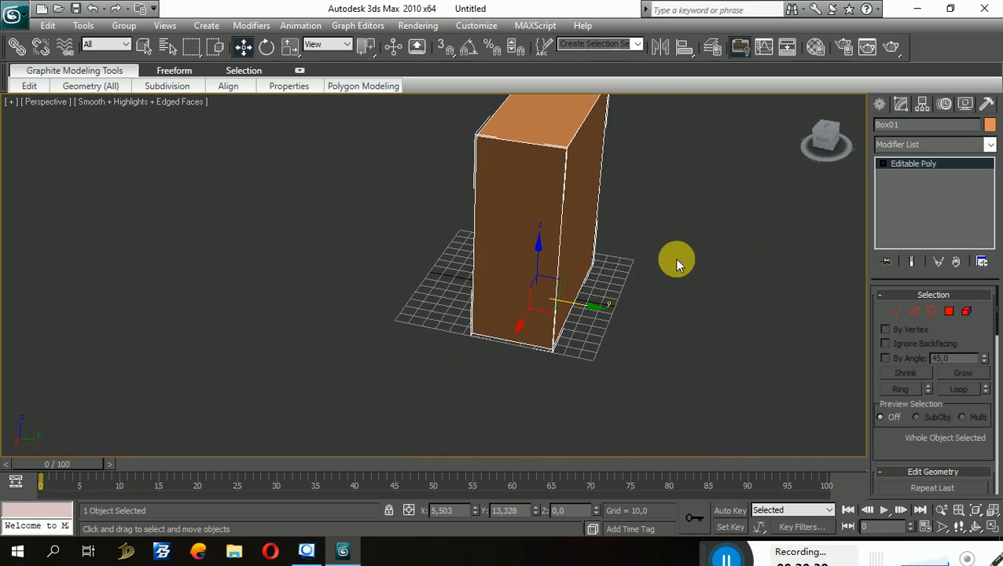
mouse_move(677, 261)
middle_mouse_down("alt")
mouse_move(703, 293)
mouse_move(739, 253)
mouse_move(645, 240)
mouse_move(694, 240)
mouse_move(687, 225)
mouse_move(506, 287)
mouse_move(656, 253)
mouse_move(672, 265)
middle_mouse_up("alt")
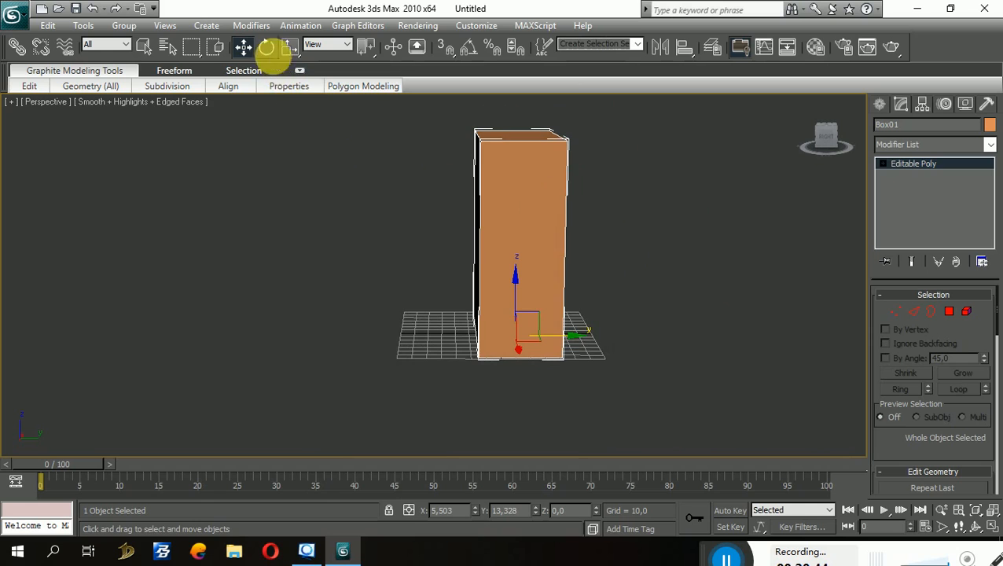
middle_click_drag(426, 211, 428, 244)
scroll(498, 275, "up", 3)
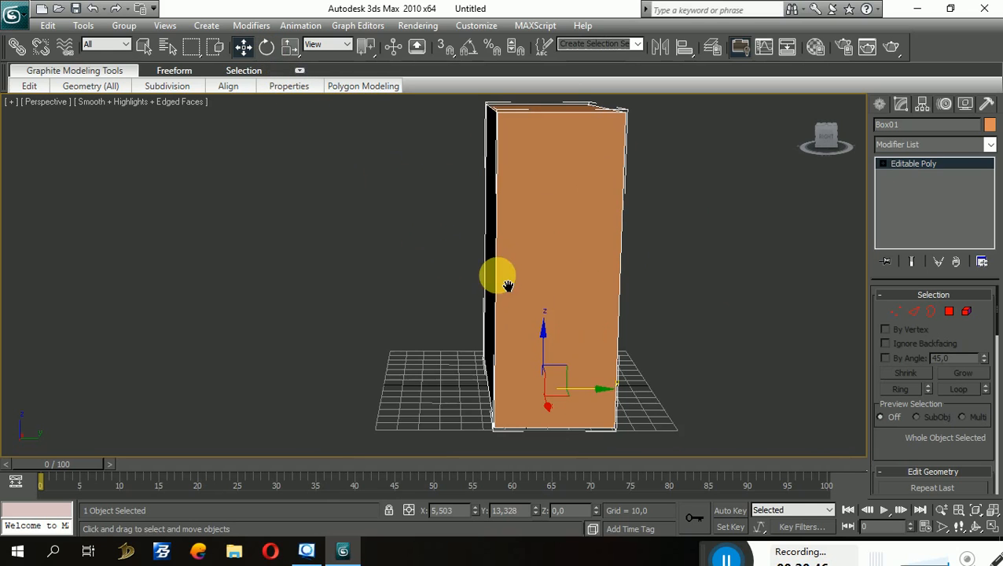
mouse_move(485, 197)
middle_mouse_down("alt")
mouse_move(510, 215)
mouse_move(489, 209)
middle_mouse_up("alt")
left_click(266, 48)
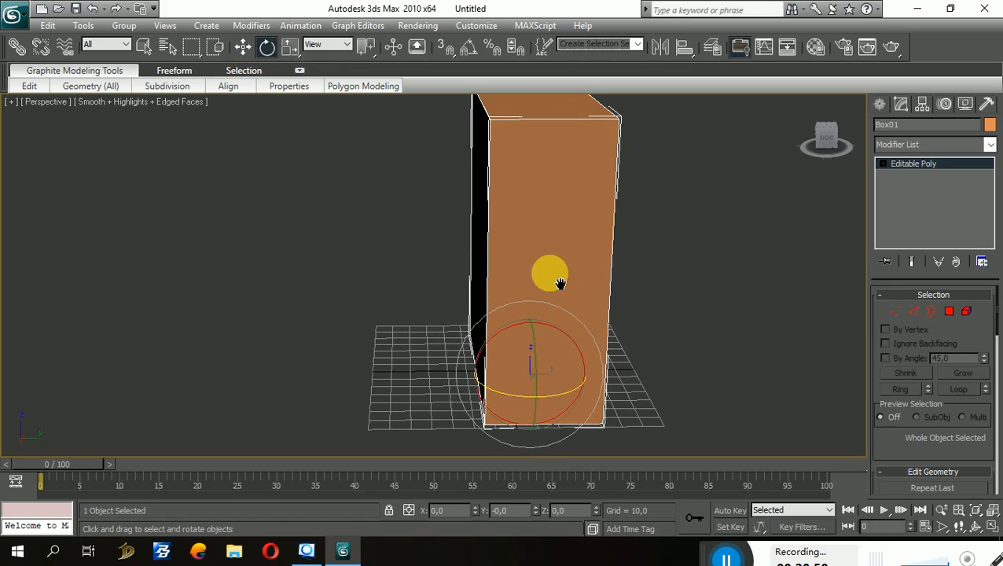
left_click_drag(568, 341, 595, 349)
key("ctrl+z")
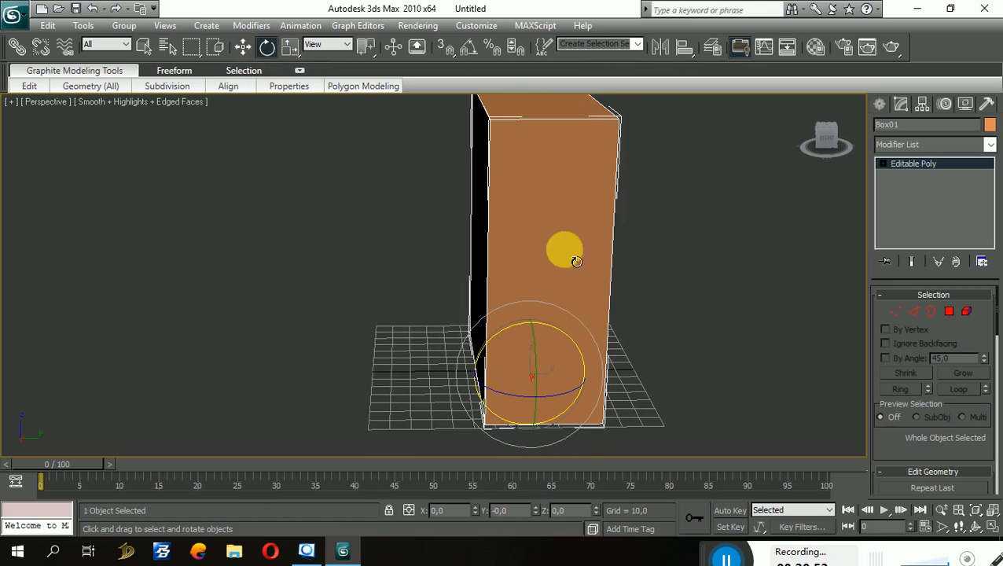
Step: Enable Angle Snap and rotate the box about its X axis so it lies on its side
left_click(469, 49)
left_click_drag(529, 341, 467, 365)
middle_click_drag(595, 298, 716, 235)
Step: Move the box along Y to about 81.3 and raise it to about Z 69, above the grid
left_click(243, 46)
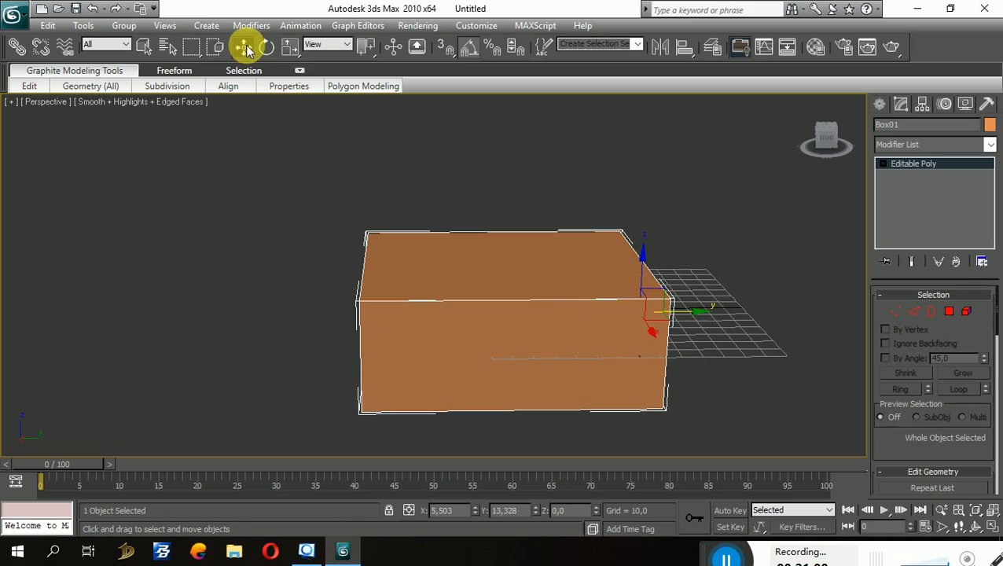
left_click_drag(698, 320, 813, 295)
left_click_drag(766, 268, 775, 153)
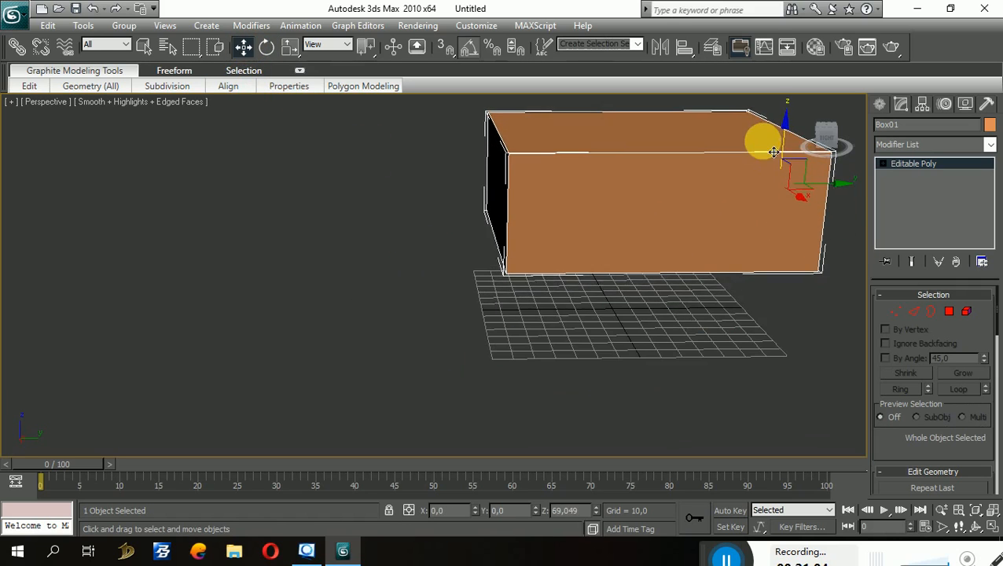
middle_click_drag(773, 317, 714, 319, "alt")
middle_click_drag(714, 320, 537, 329)
scroll(525, 305, "down", 3)
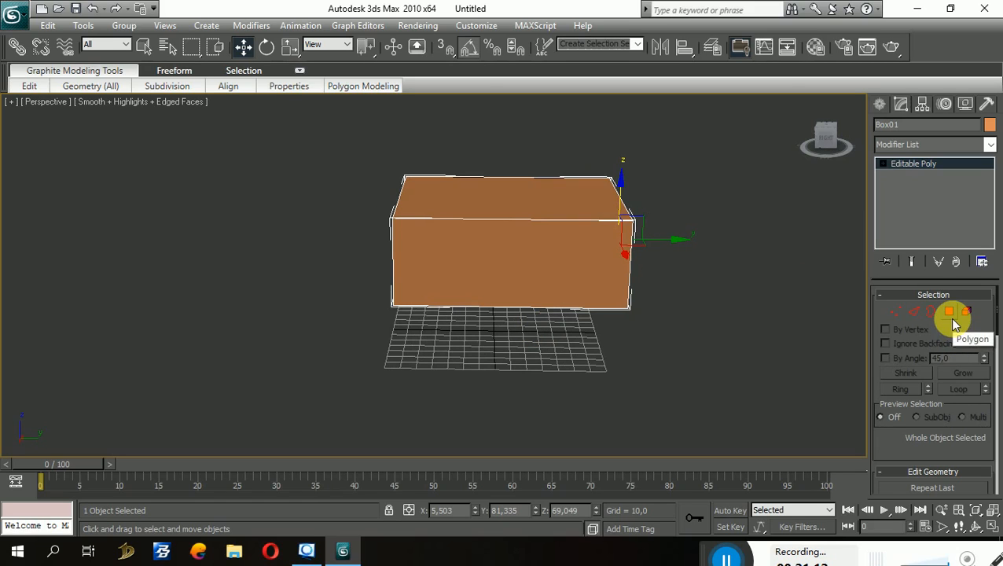
Step: Switch the Editable Poly box to Vertex sub-object level for editing its corner points
left_click(897, 313)
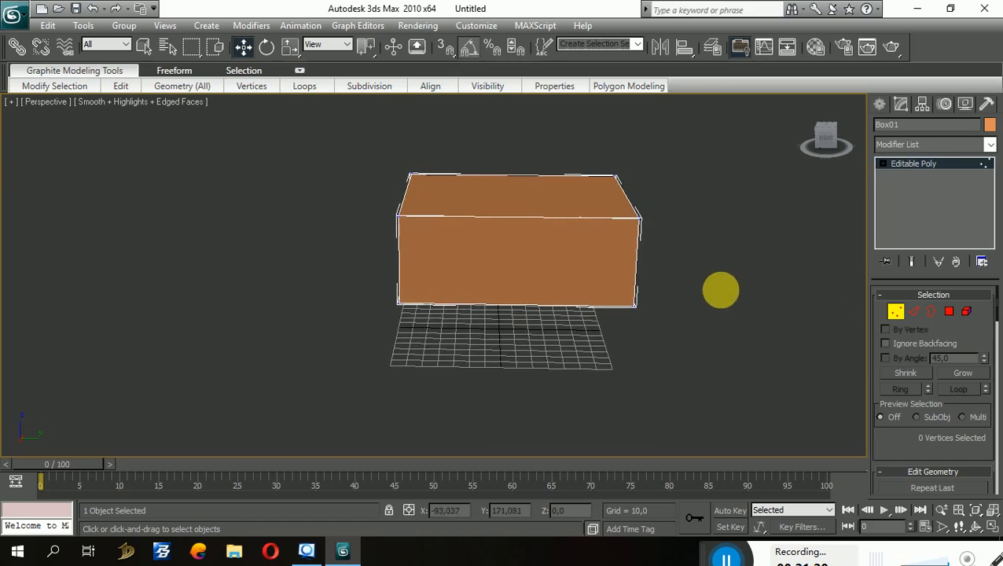
middle_click_drag(717, 286, 673, 373)
scroll(695, 353, "up", 2)
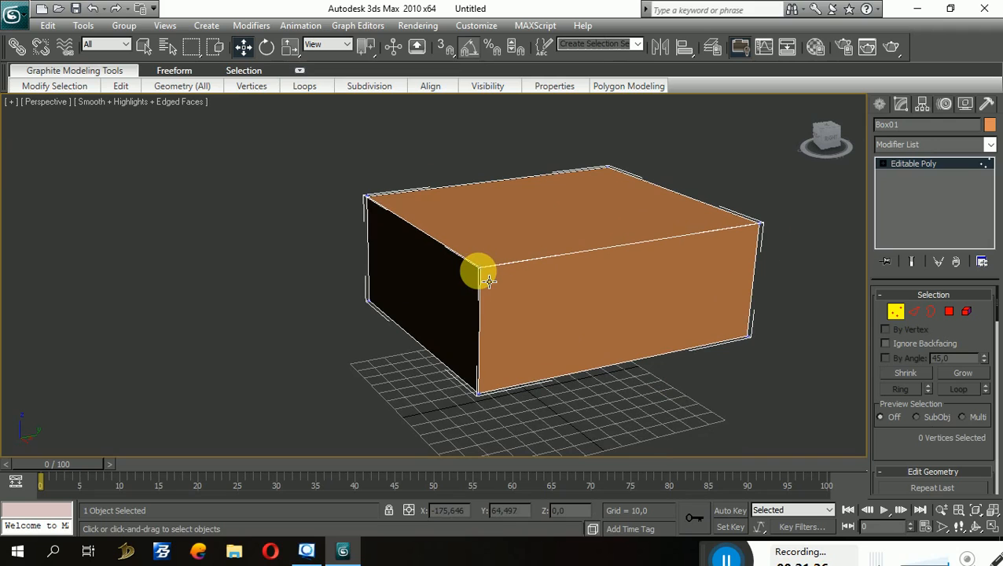
scroll(519, 283, "up", 5)
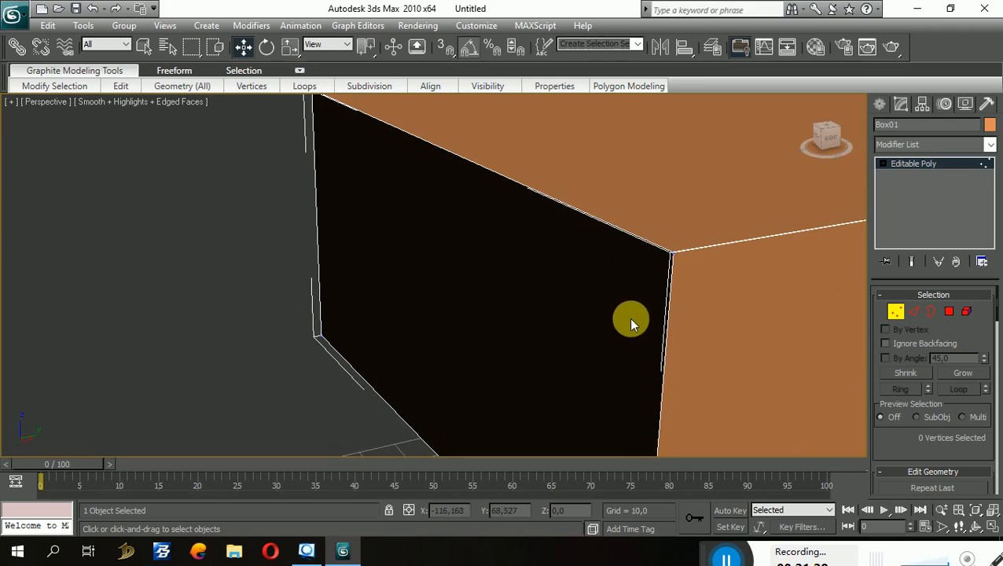
Step: Try moving a top corner vertex of the box along the X axis and cancel the moves
middle_click_drag(631, 320, 618, 312)
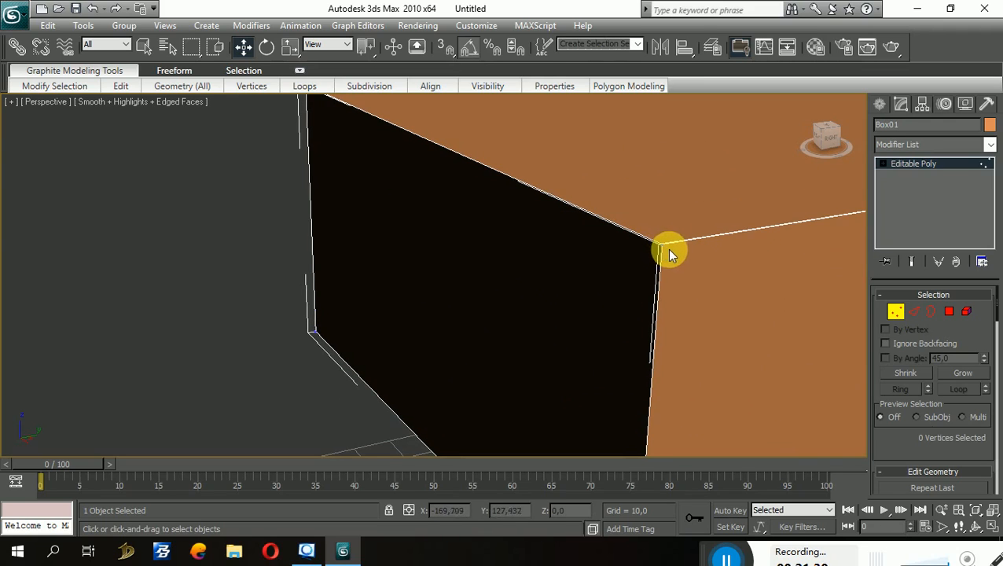
middle_click_drag(660, 254, 607, 297, "alt")
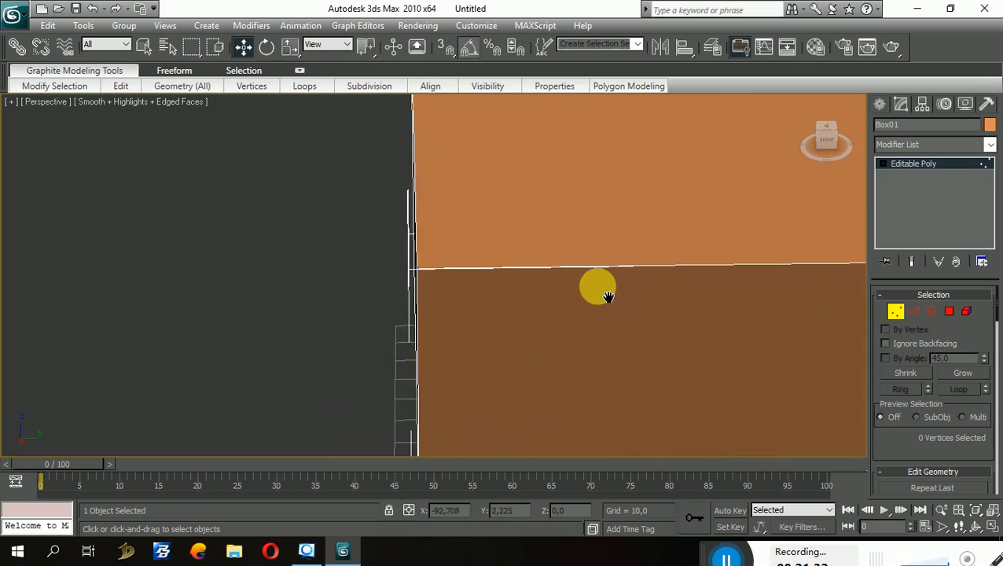
scroll(608, 297, "down", 4)
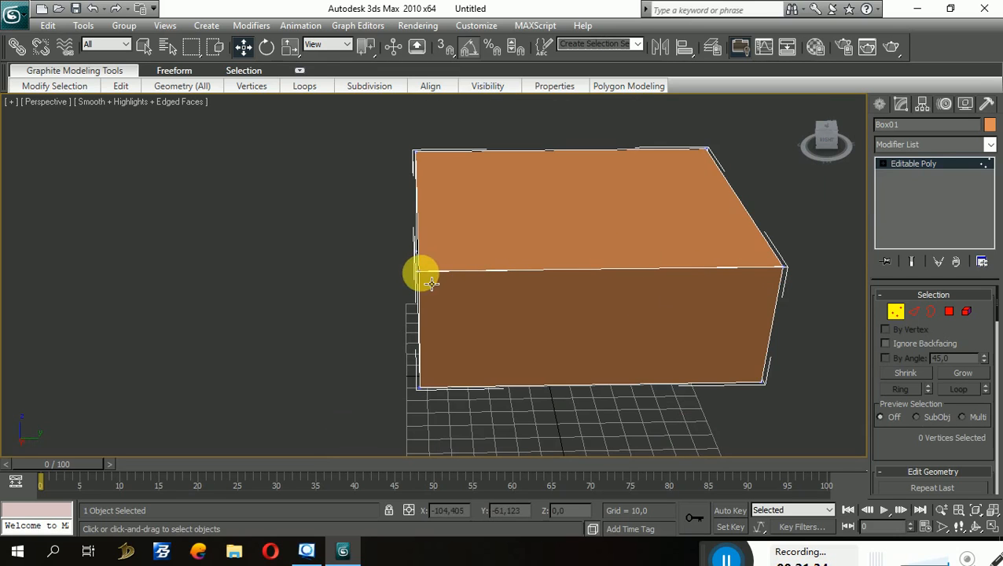
left_click_drag(431, 283, 563, 330)
key("ctrl+z")
middle_click_drag(564, 331, 737, 338, "alt")
left_click_drag(537, 248, 798, 301)
right_click(797, 301)
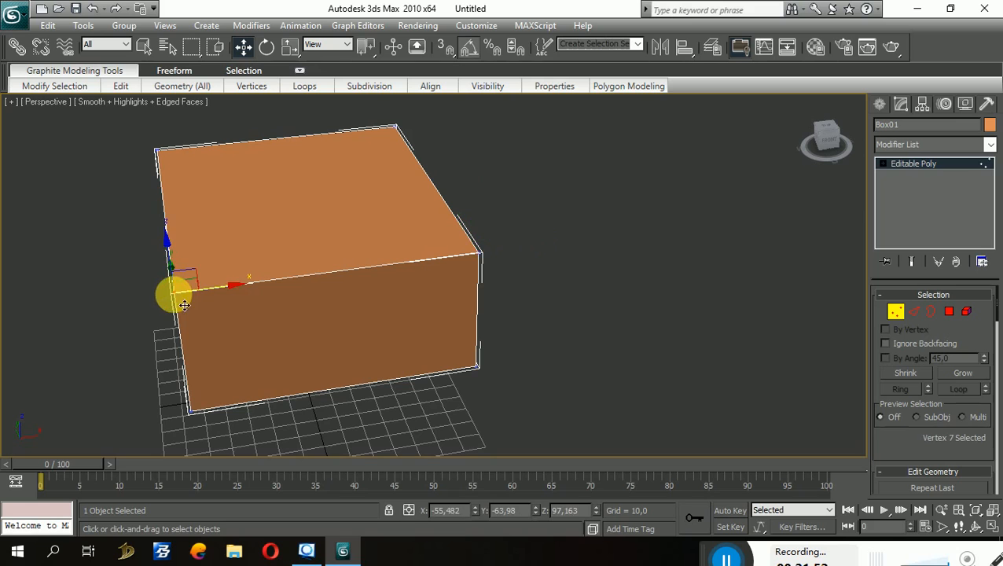
left_click_drag(224, 289, 383, 262)
right_click(383, 261)
middle_click_drag(705, 318, 591, 319, "alt")
Step: Switch to Edge sub-object level and try moving one top edge of the box inward along X, cancelling the move
left_click(902, 313)
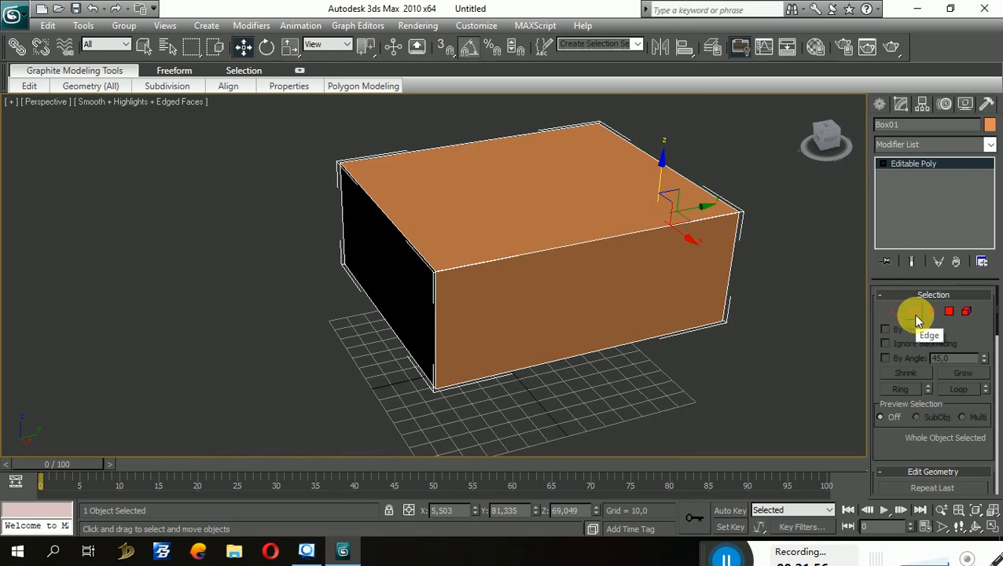
left_click(912, 314)
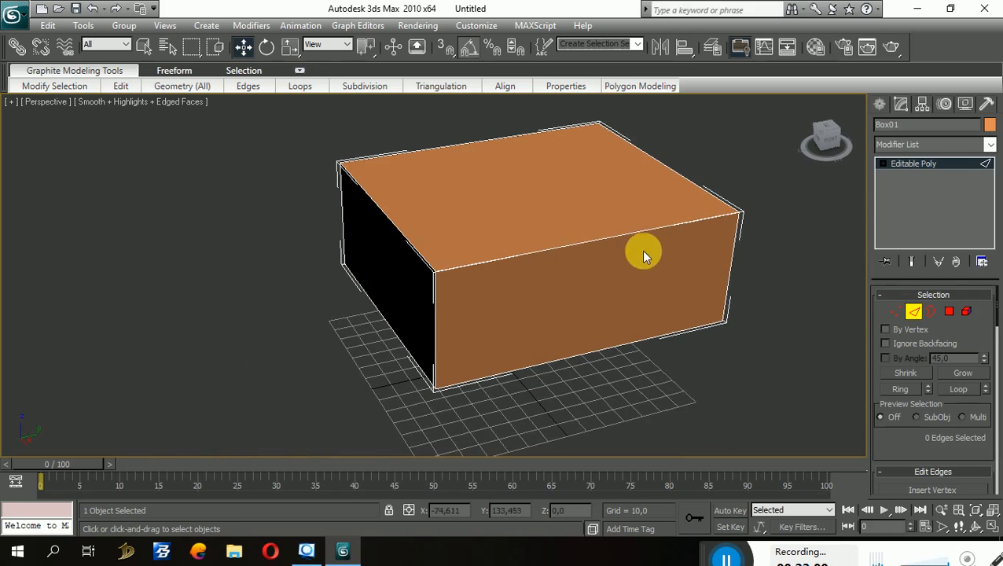
middle_click_drag(665, 275, 753, 309, "alt")
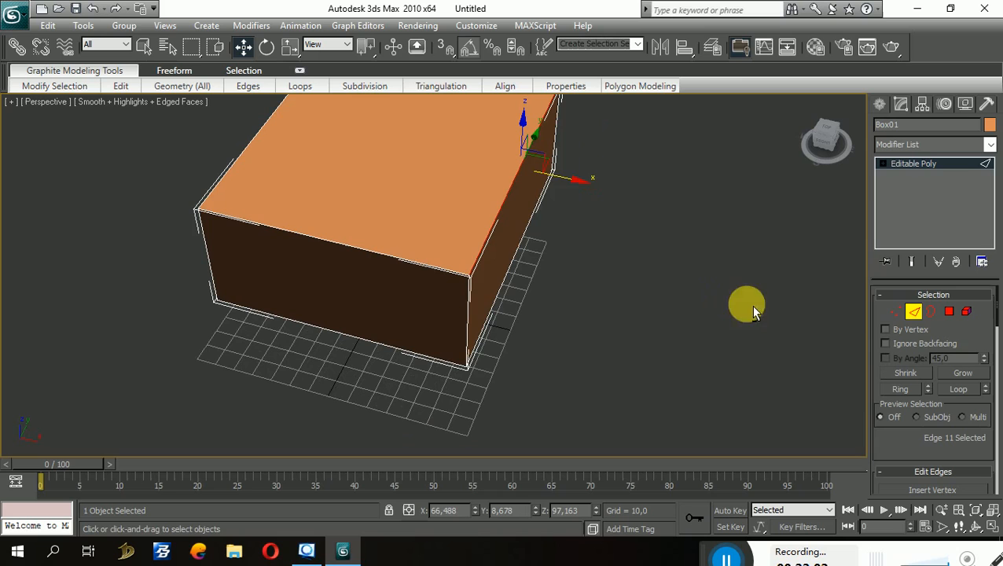
left_click_drag(581, 191, 448, 253)
right_click(448, 253)
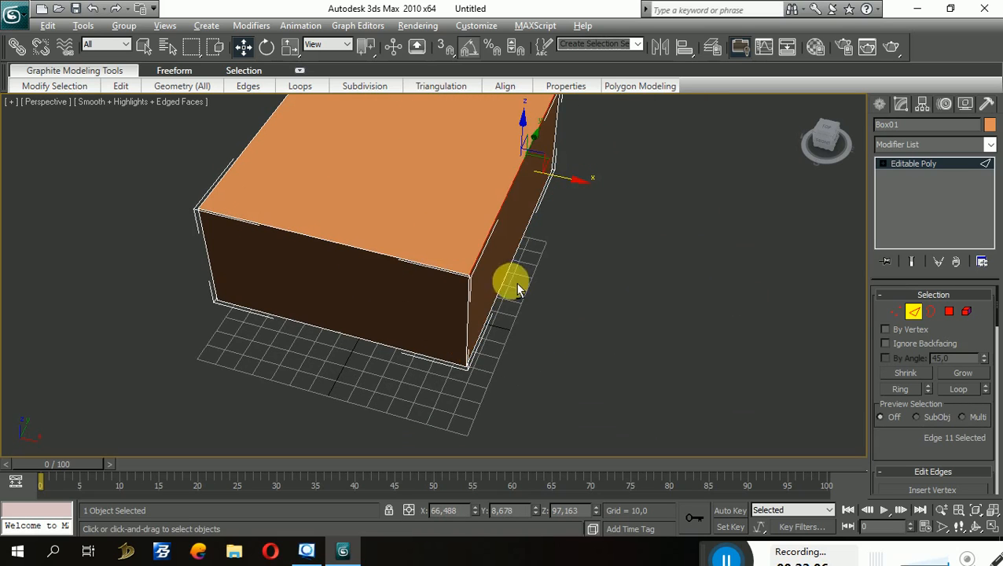
Step: Try moving the box's bottom front edge outward along X by about 89.6 and cancel the move
middle_click_drag(517, 289, 417, 240, "alt")
left_click(554, 356)
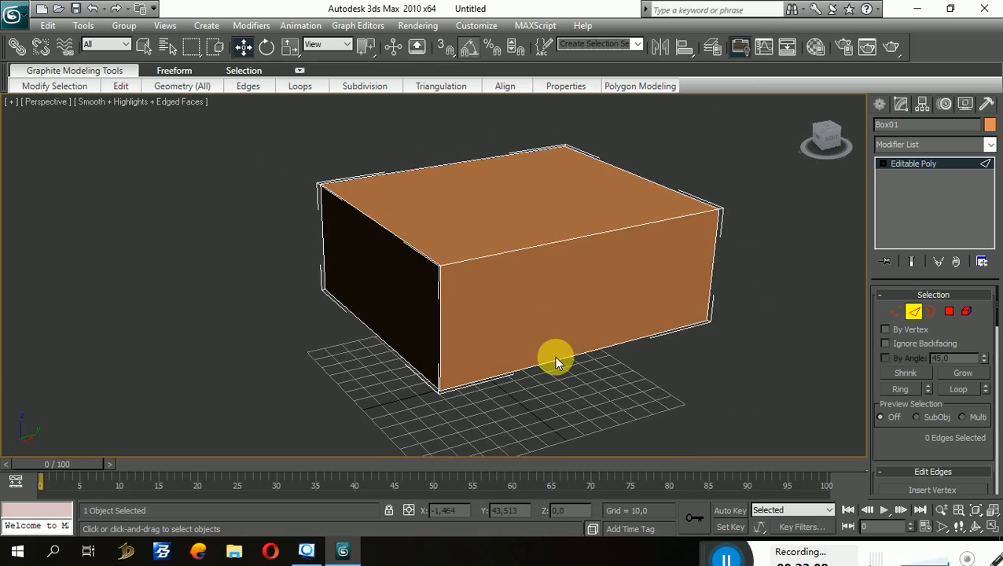
left_click_drag(625, 379, 785, 359)
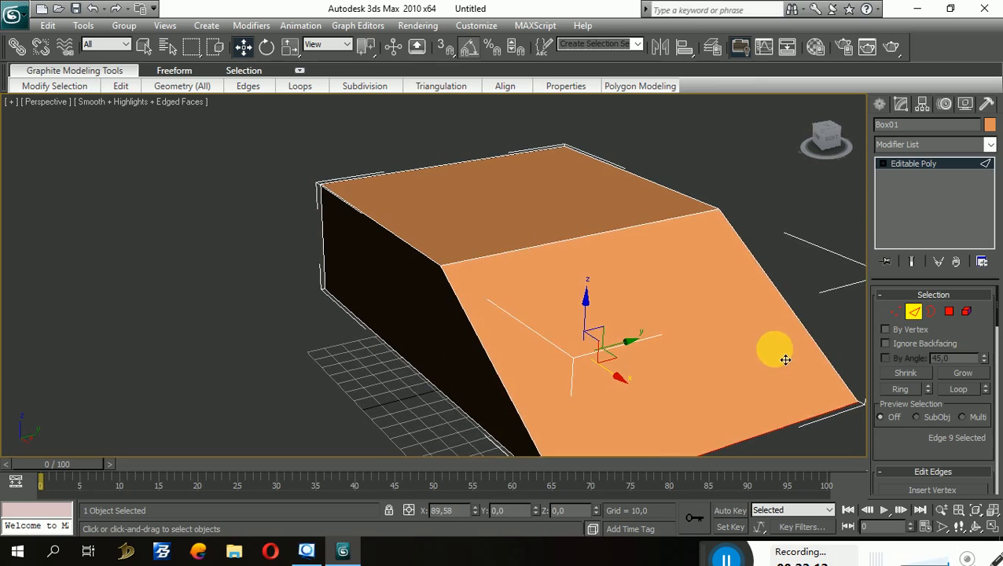
right_click(785, 359)
middle_click_drag(722, 343, 674, 352, "alt")
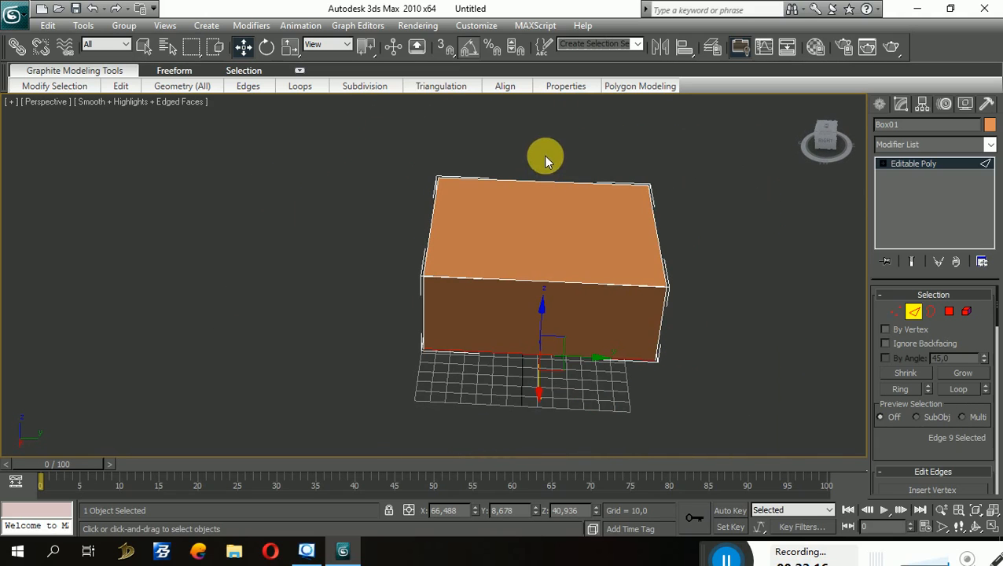
Step: Region-select the box's four parallel long edges and show the viewport in wireframe
left_click_drag(543, 154, 530, 242)
left_click_drag(522, 367, 519, 379)
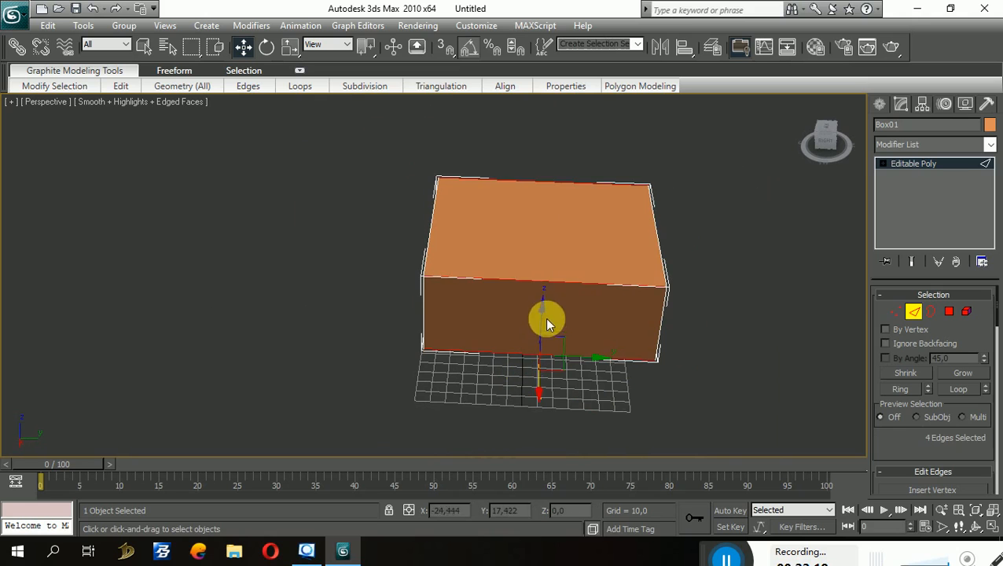
left_click_drag(544, 318, 585, 240)
middle_click_drag(584, 240, 703, 310, "alt")
middle_click_drag(483, 362, 374, 321, "alt")
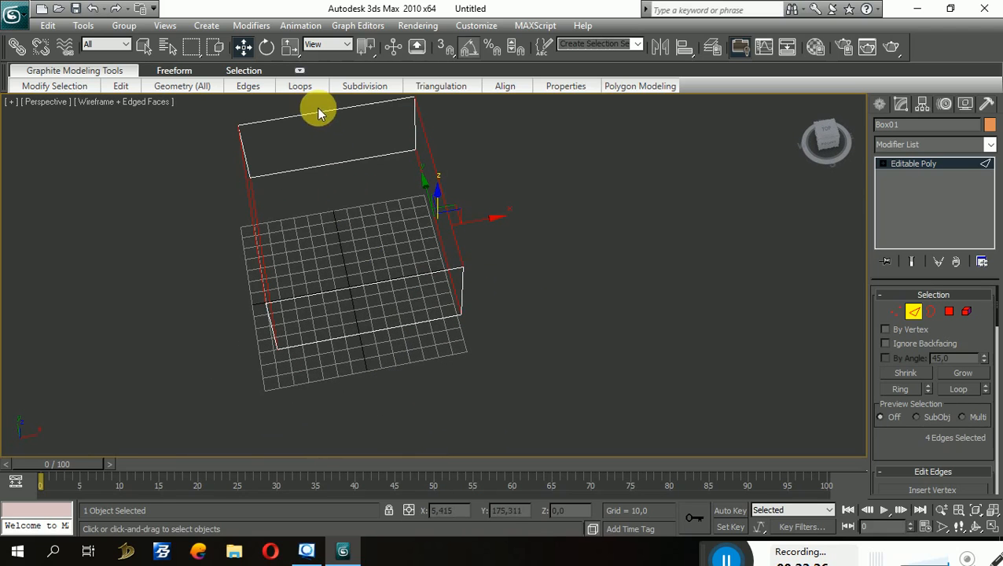
Step: Clear the edge selection and return the viewport to smooth shading with highlights
left_click_drag(318, 108, 378, 318)
left_click(364, 283)
left_click(530, 269)
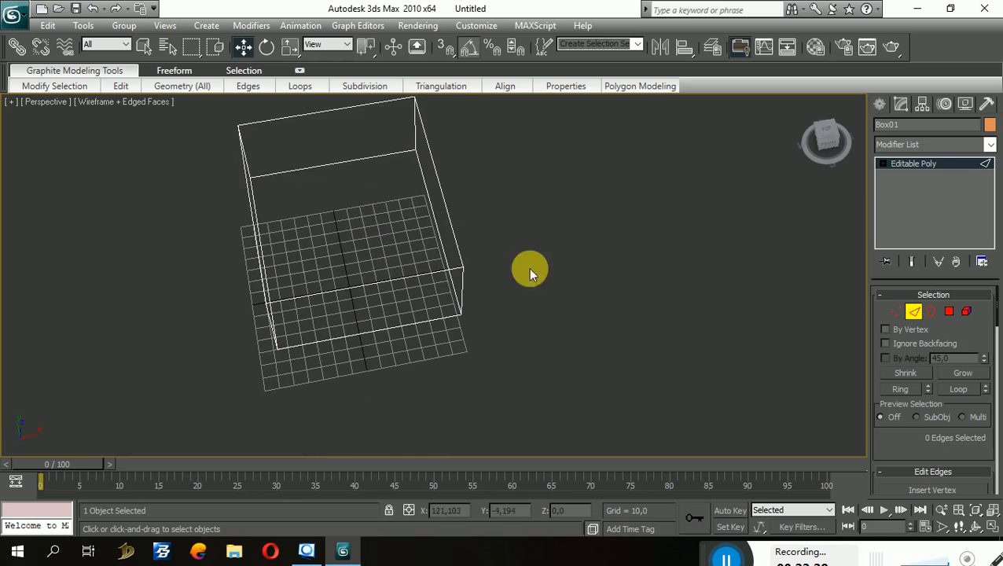
middle_click_drag(530, 268, 509, 307, "alt")
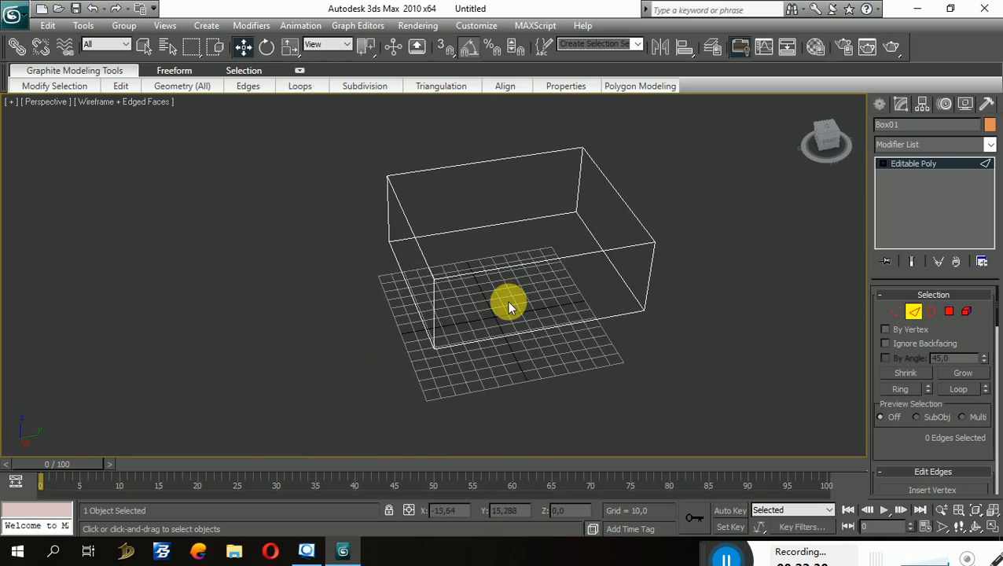
key("F3")
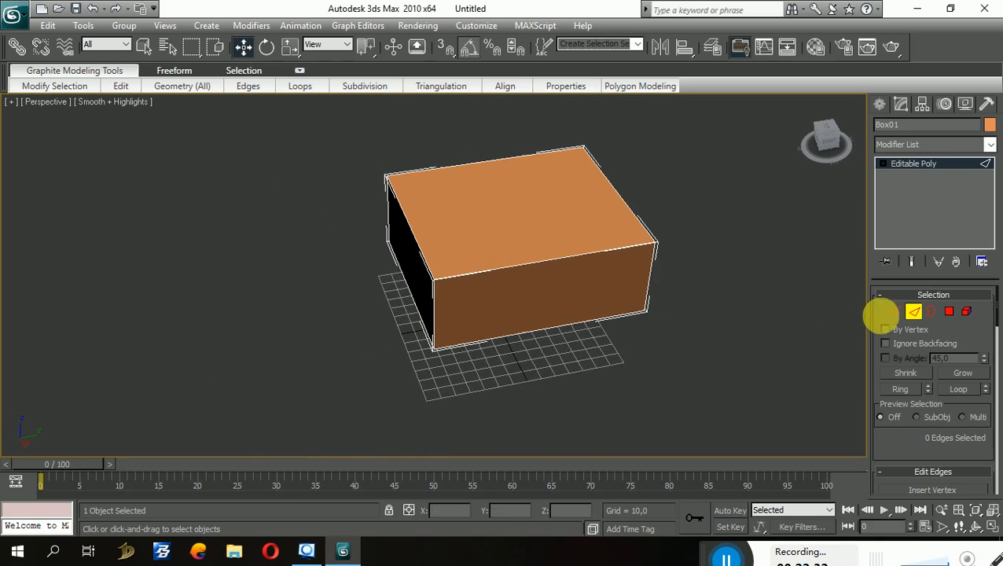
Step: Switch to Polygon sub-object level and delete the box's top polygon
left_click(930, 313)
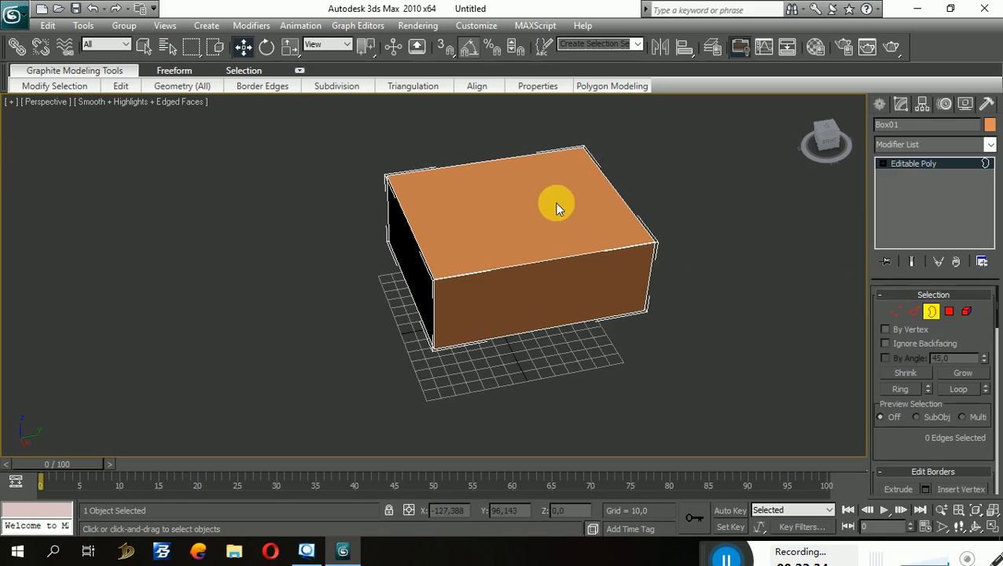
left_click(932, 313)
left_click(931, 313)
left_click(948, 312)
left_click(512, 213)
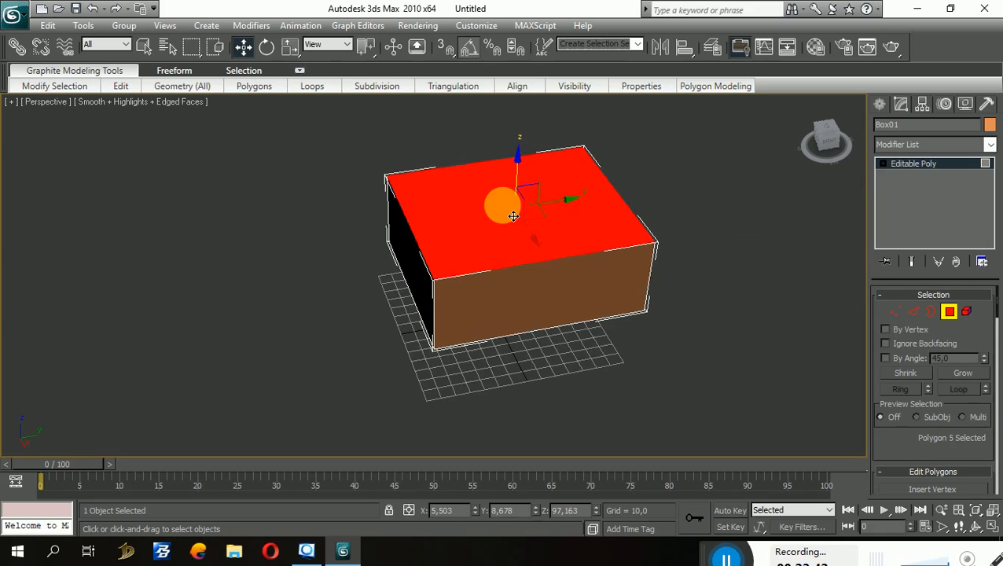
key("Delete")
middle_click_drag(578, 314, 819, 365, "alt")
scroll(675, 328, "up", 3)
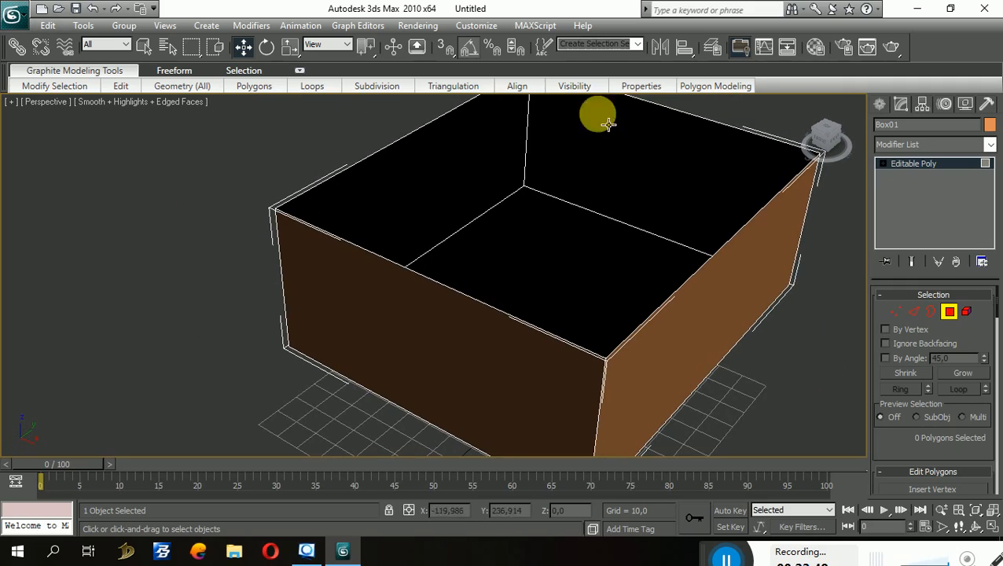
Step: Switch to Border sub-object level, try selecting the open rim at the box's top, and clear the selection
left_click(931, 312)
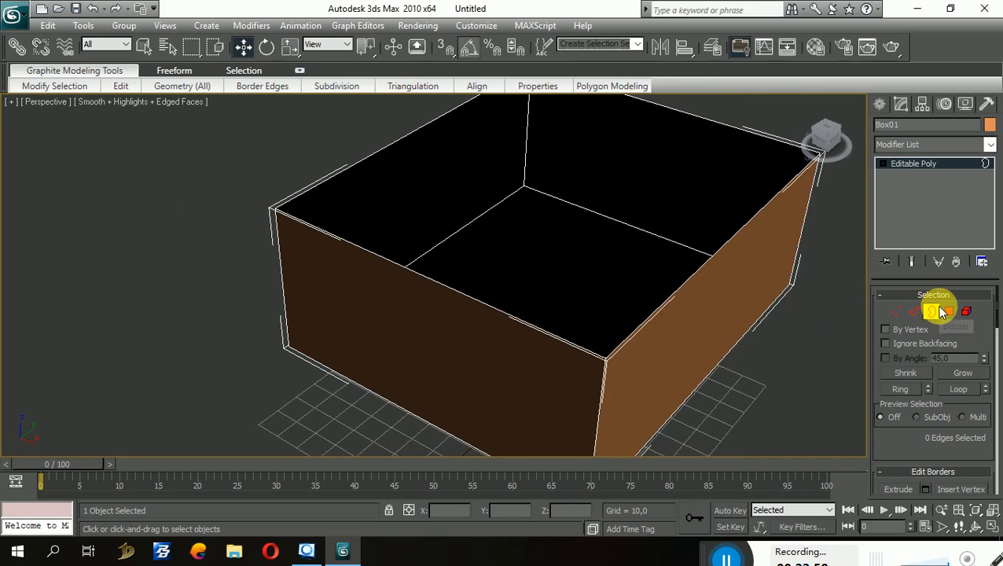
left_click(746, 223)
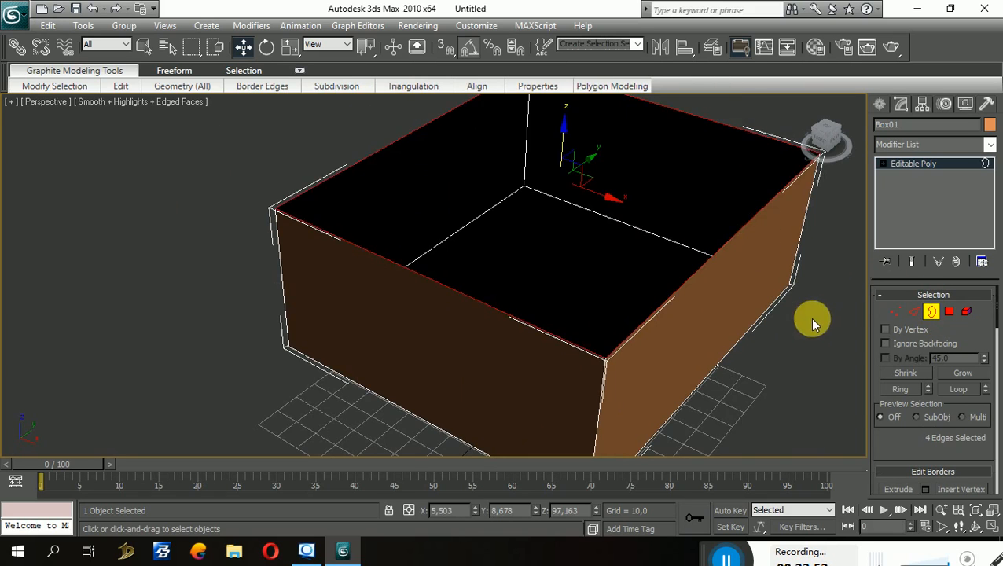
mouse_move(813, 320)
middle_mouse_down("alt")
mouse_move(729, 281)
mouse_move(668, 288)
mouse_move(724, 312)
mouse_move(797, 309)
middle_mouse_up("alt")
left_click(763, 197)
left_click(762, 172)
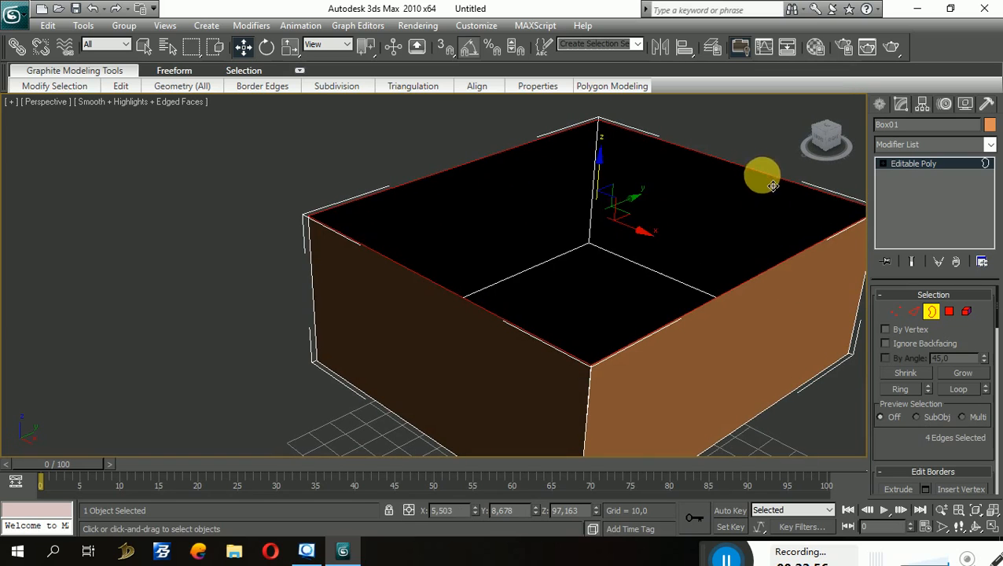
left_click(760, 202)
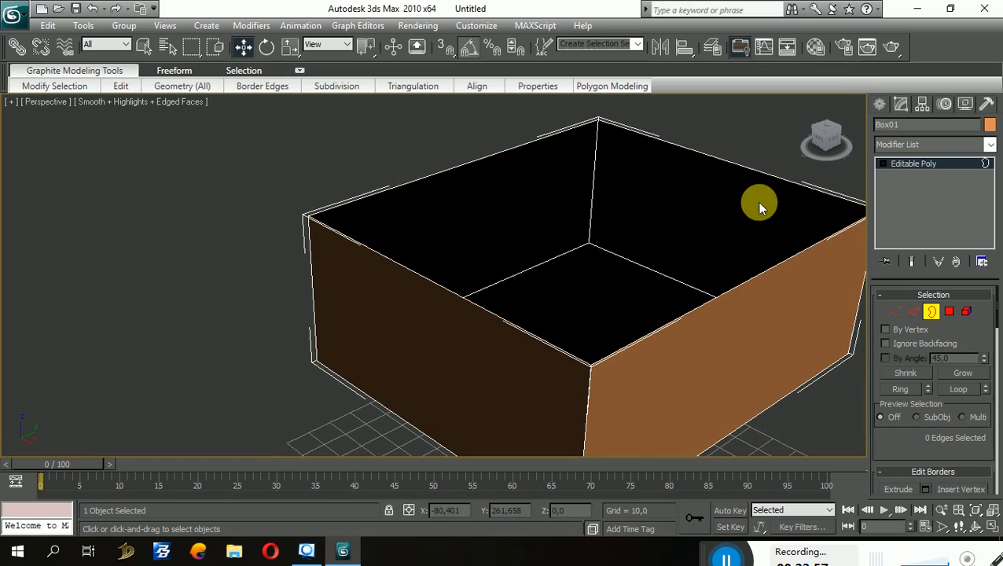
left_click(782, 279)
Step: Switch to Edge sub-object level and select all four edges of the box's open rim one by one
left_click(912, 312)
left_click(785, 163)
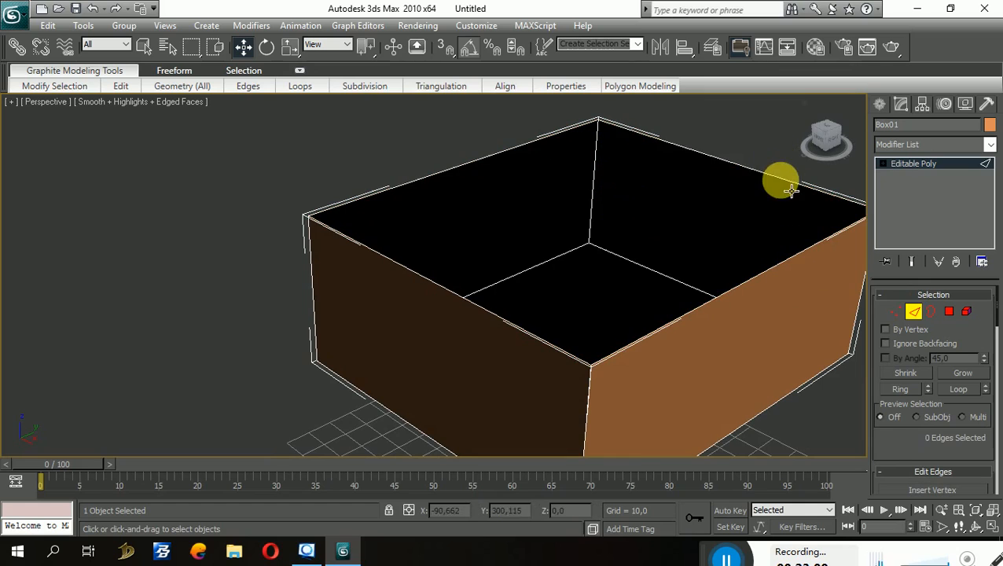
left_click(779, 179)
left_click(533, 159, "ctrl")
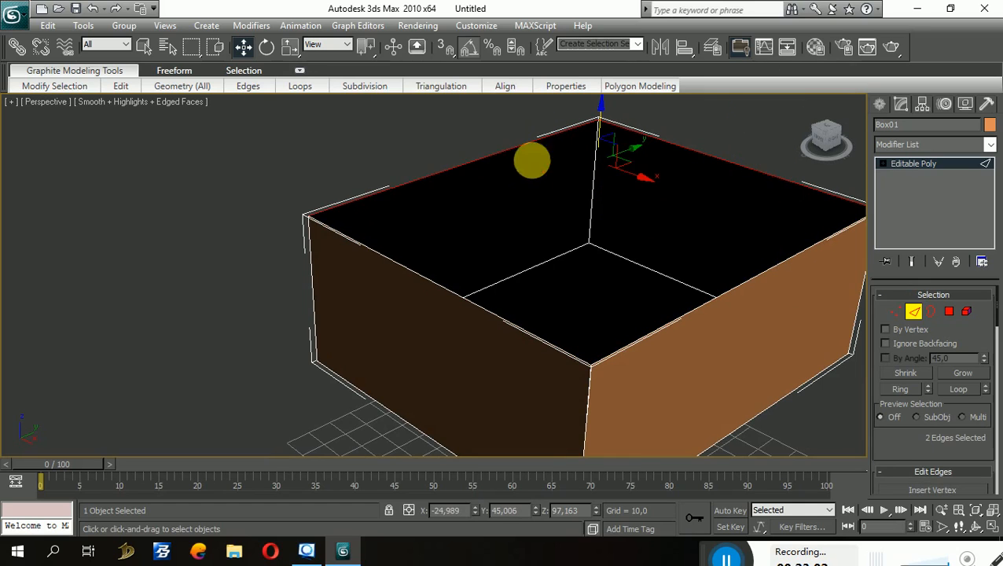
left_click(442, 290, "ctrl")
left_click(675, 321, "ctrl")
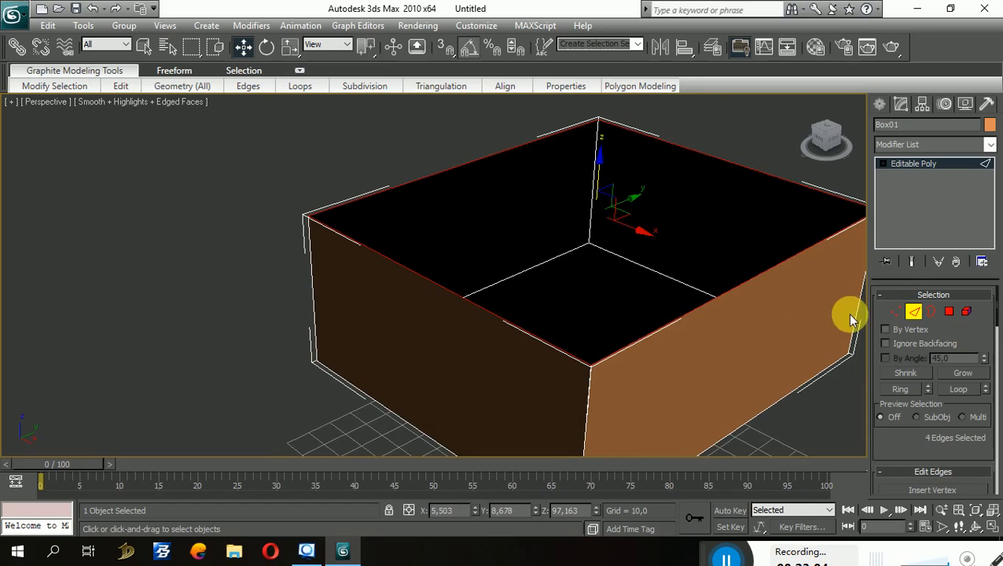
Step: Switch to Border sub-object level and close the box's open top border with Cap
left_click(931, 315)
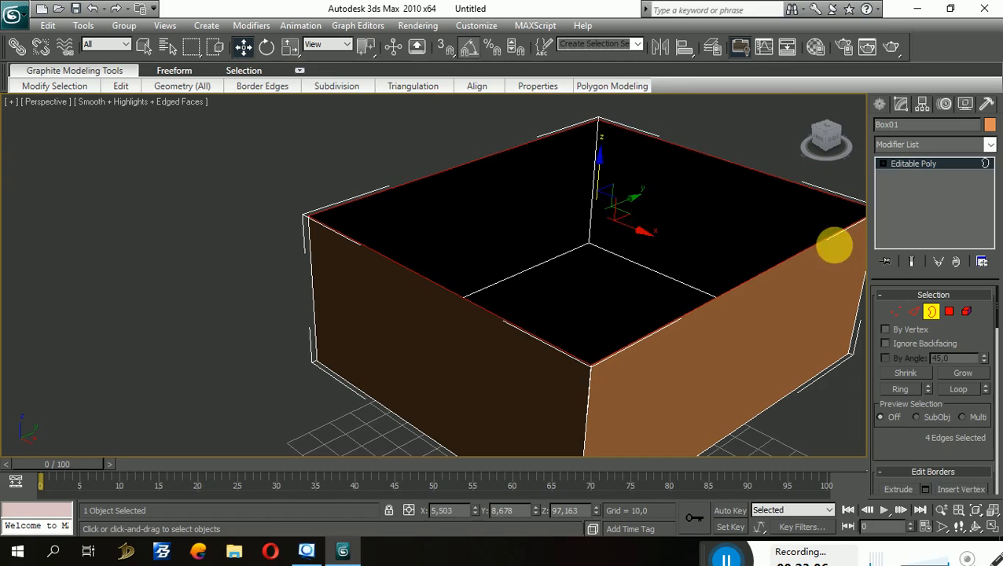
key("z")
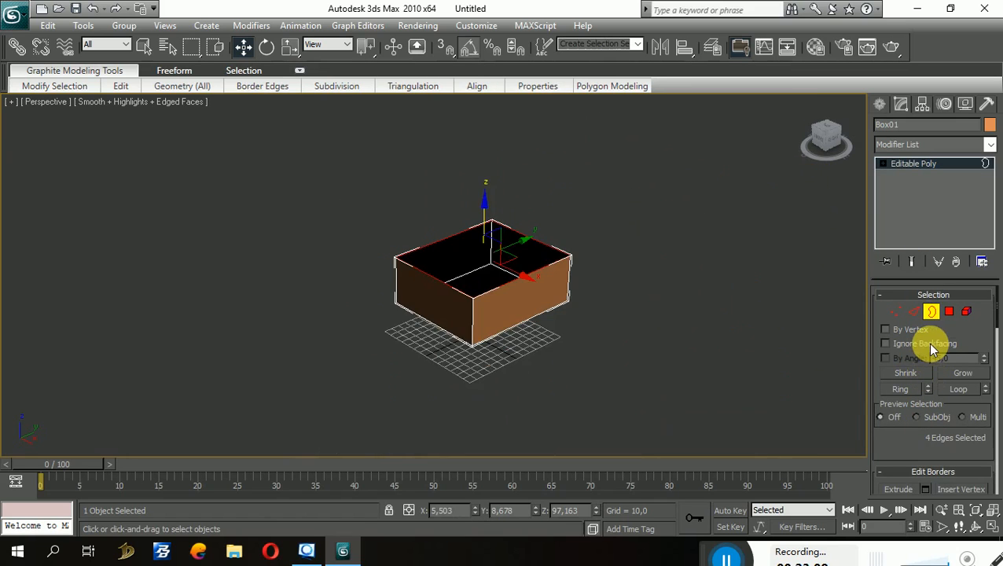
scroll(947, 346, "down", 4)
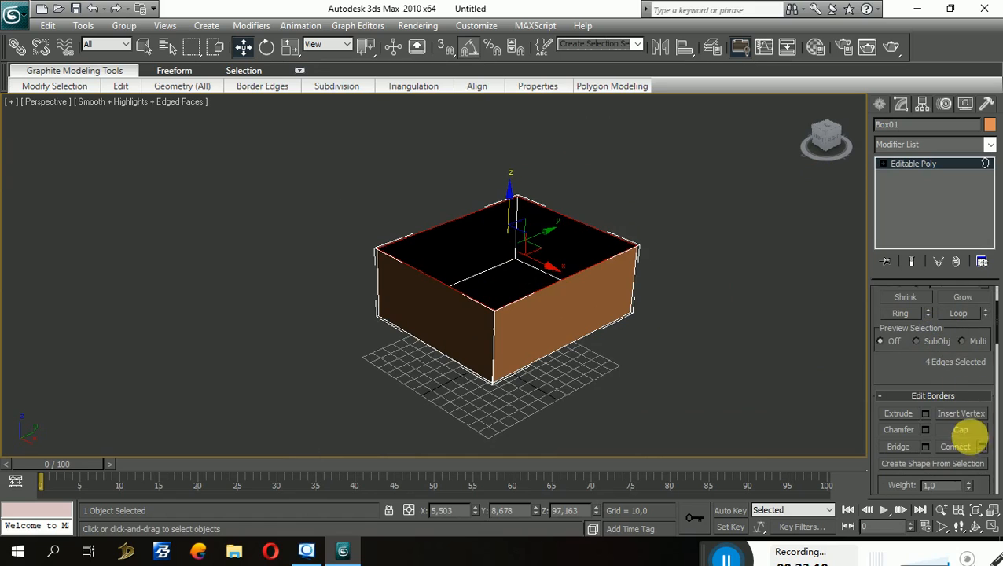
left_click(973, 433)
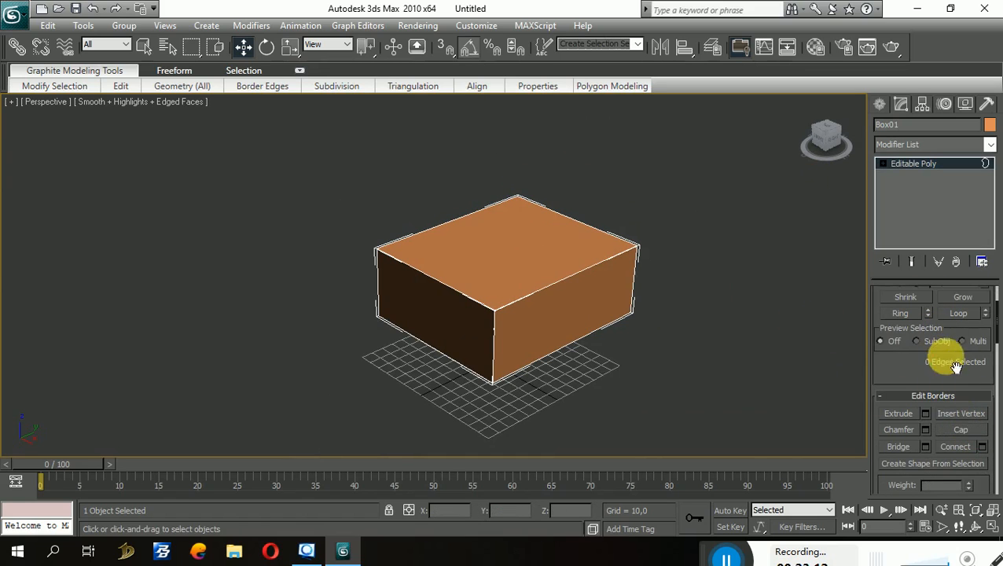
scroll(955, 378, "up", 4)
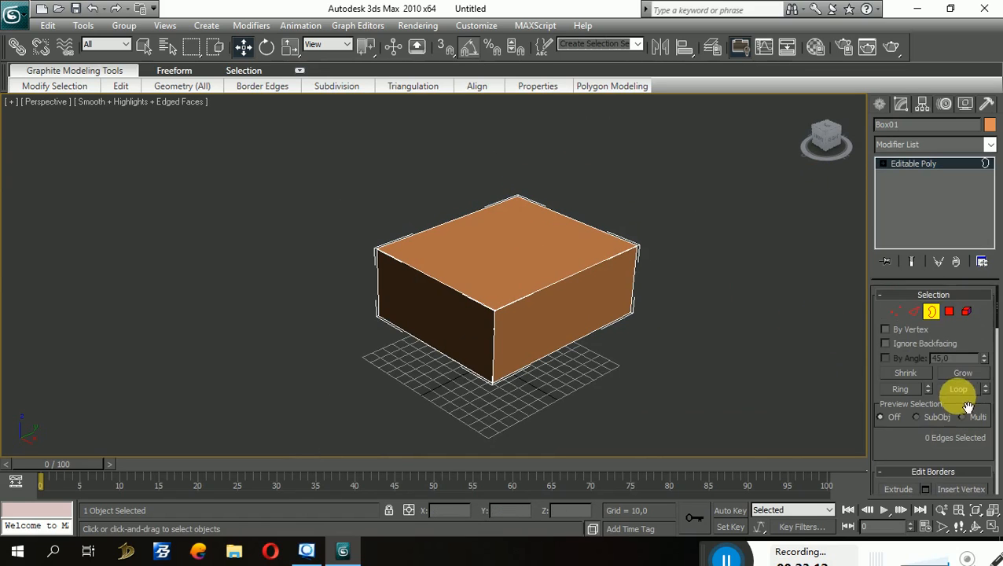
Step: Switch to Polygon sub-object level and try selecting the box's new top polygon and a side polygon
left_click(949, 312)
left_click(549, 234)
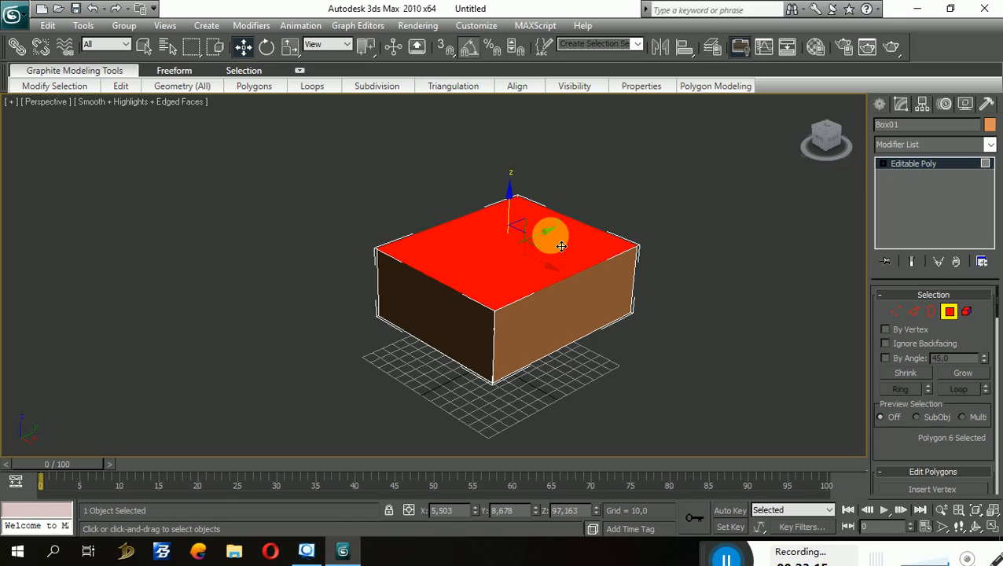
left_click(559, 338)
middle_click_drag(599, 336, 651, 332, "alt")
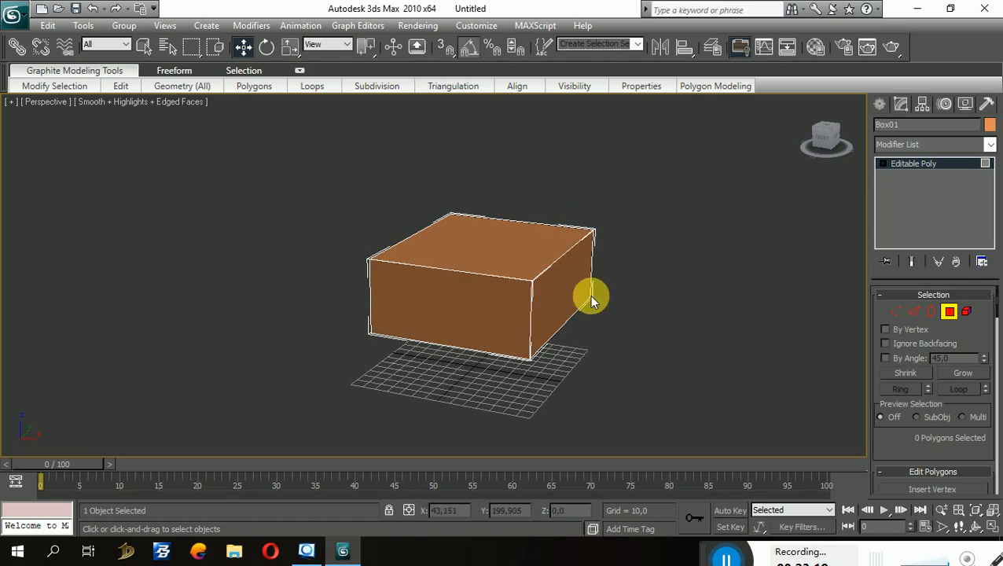
Step: Try moving the box's side polygon inward along X by about 47.7, cancel it, and select the top polygon
left_click_drag(596, 298, 538, 309)
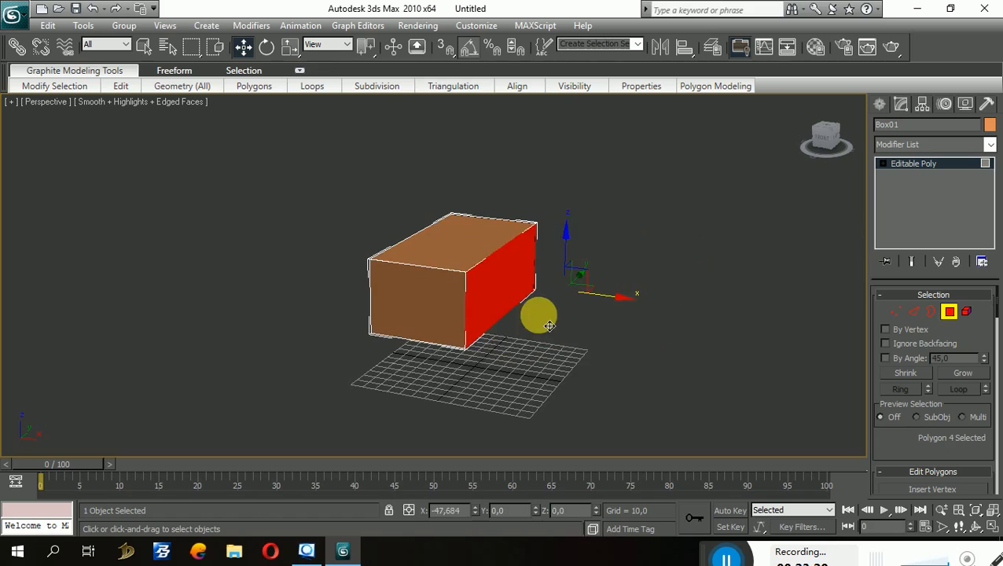
left_click(472, 307)
middle_click_drag(520, 305, 502, 329, "alt")
left_click_drag(486, 294, 481, 331)
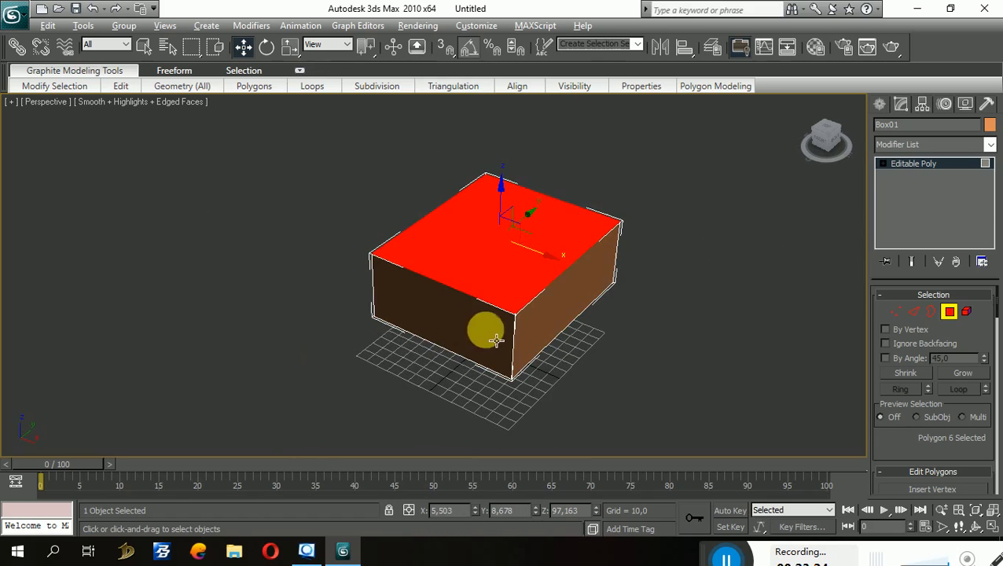
Step: Select one of the box's side polygons and add a second side polygon to the selection
middle_click_drag(481, 331, 609, 276, "alt")
left_click(472, 334)
middle_click_drag(503, 343, 560, 410, "alt")
middle_click_drag(462, 373, 393, 339, "alt")
middle_click_drag(444, 337, 623, 331, "alt")
left_click(613, 323, "ctrl")
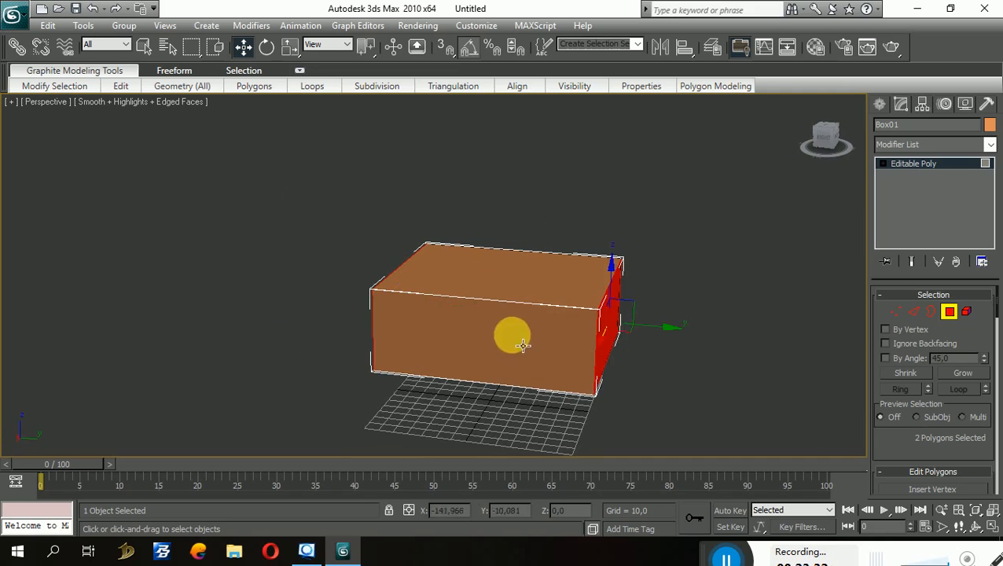
Step: Try moving the two selected side polygons together along X, and cancel the move
middle_click_drag(510, 336, 618, 352, "alt")
mouse_move(660, 297)
middle_mouse_down("alt")
mouse_move(739, 273)
mouse_move(668, 291)
middle_mouse_up("alt")
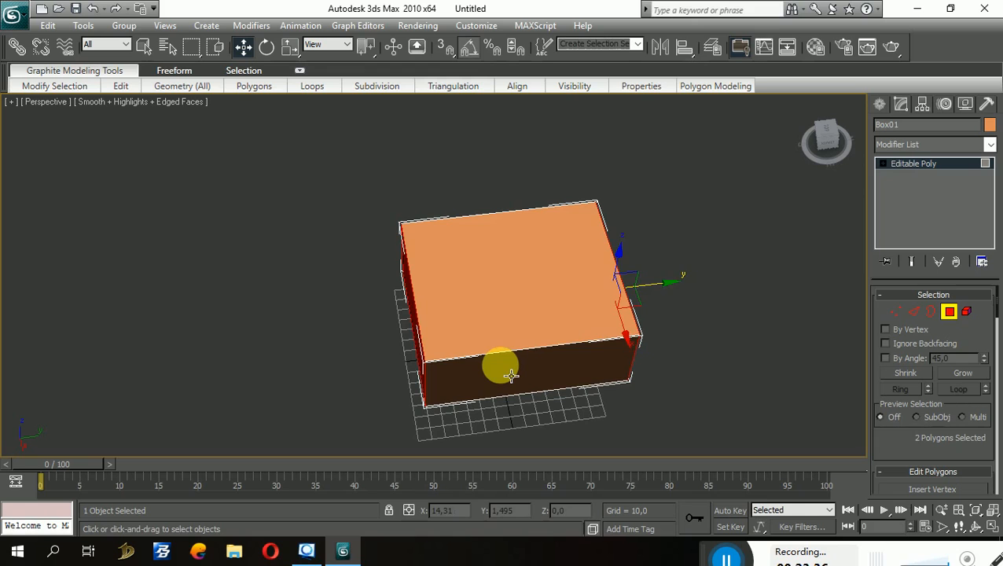
middle_click_drag(512, 376, 376, 360, "alt")
middle_click_drag(475, 359, 519, 338, "alt")
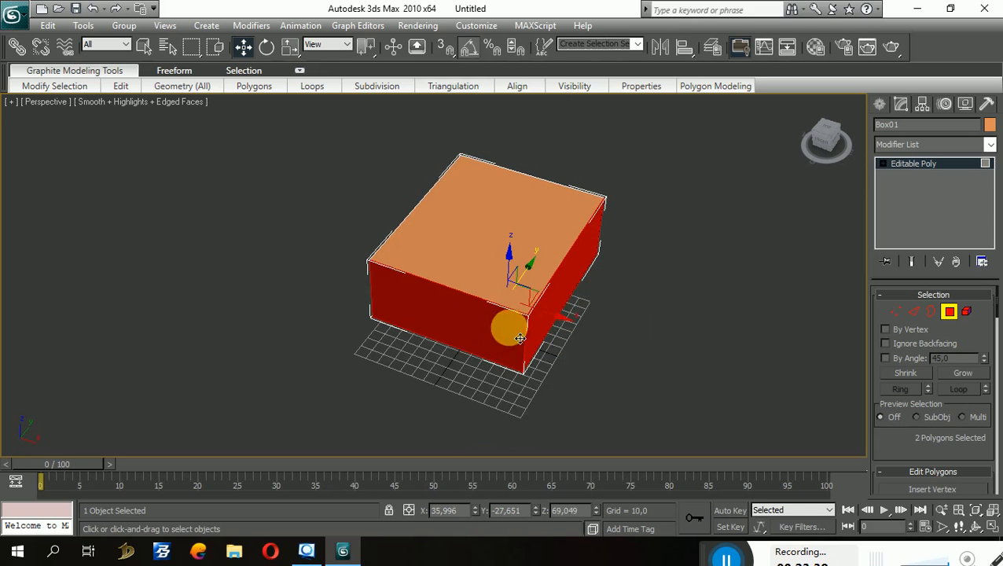
left_click_drag(553, 309, 314, 287)
right_click(314, 288)
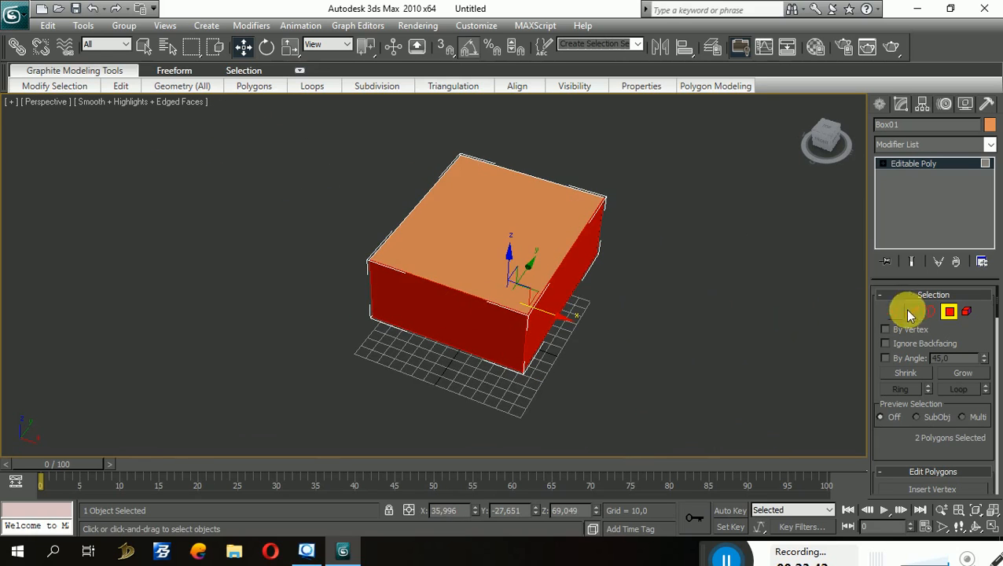
Step: Select the box's top and front polygons together, try moving them along X, cancel, and leave Polygon sub-object level
left_click(532, 275)
left_click(524, 316, "ctrl")
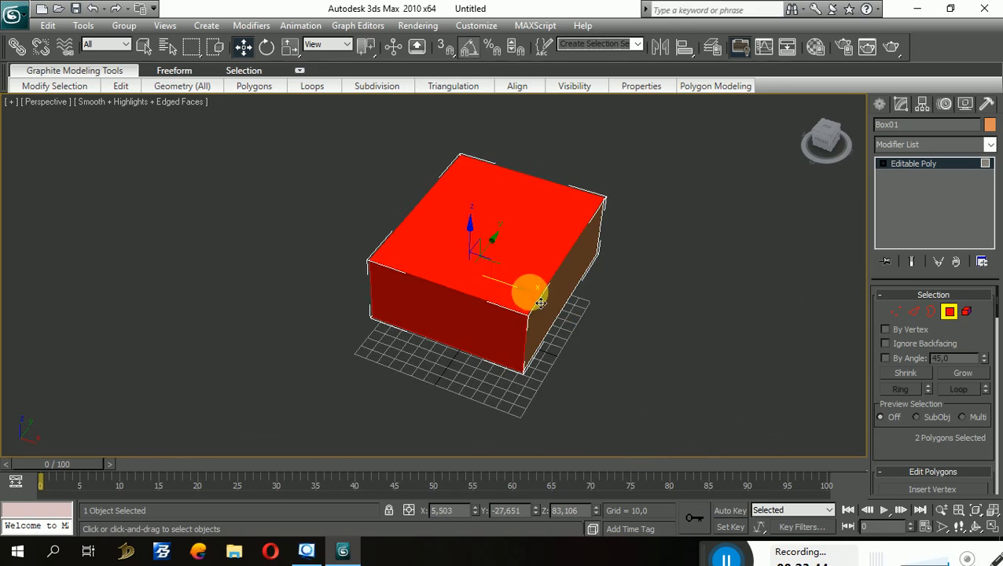
left_click_drag(540, 303, 834, 293)
right_click(835, 293)
left_click(949, 312)
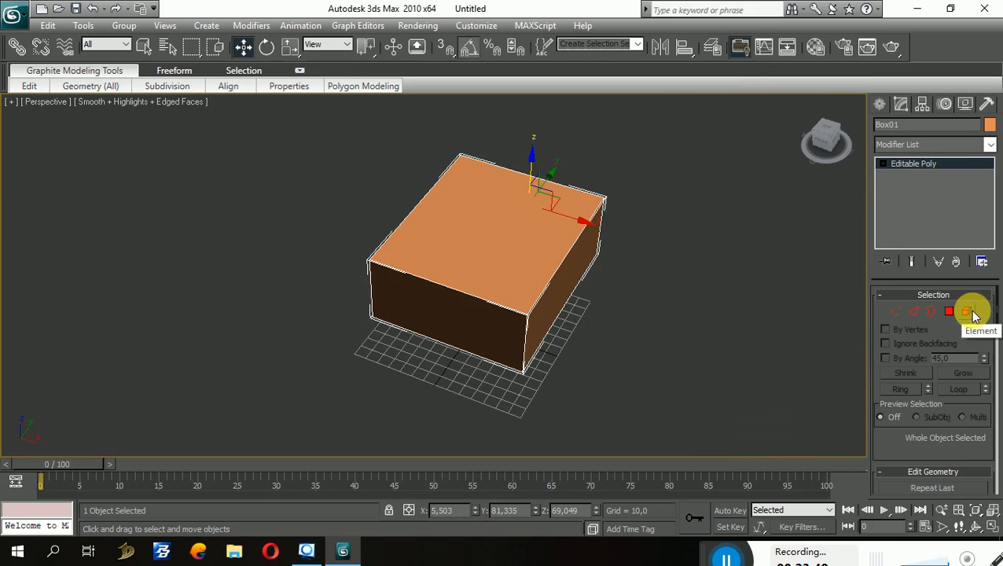
Step: Try Element sub-object level on the box and return to the whole-object level
left_click(970, 313)
middle_click_drag(681, 304, 716, 273, "alt")
middle_click_drag(592, 226, 873, 407, "alt")
mouse_move(544, 280)
middle_mouse_down("alt")
mouse_move(711, 245)
mouse_move(445, 335)
mouse_move(404, 219)
mouse_move(505, 293)
mouse_move(679, 325)
mouse_move(549, 271)
middle_mouse_up("alt")
left_click(966, 313)
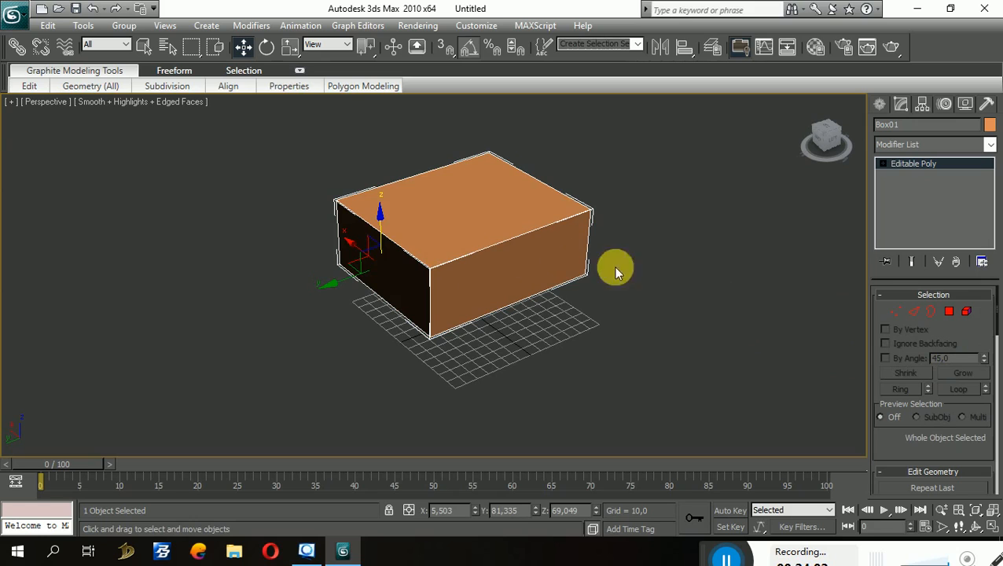
Step: At Polygon sub-object level, select only the top polygon and lower it to about Z 45.6, flattening the box into a slab
left_click(949, 312)
left_click(949, 312)
left_click(949, 313)
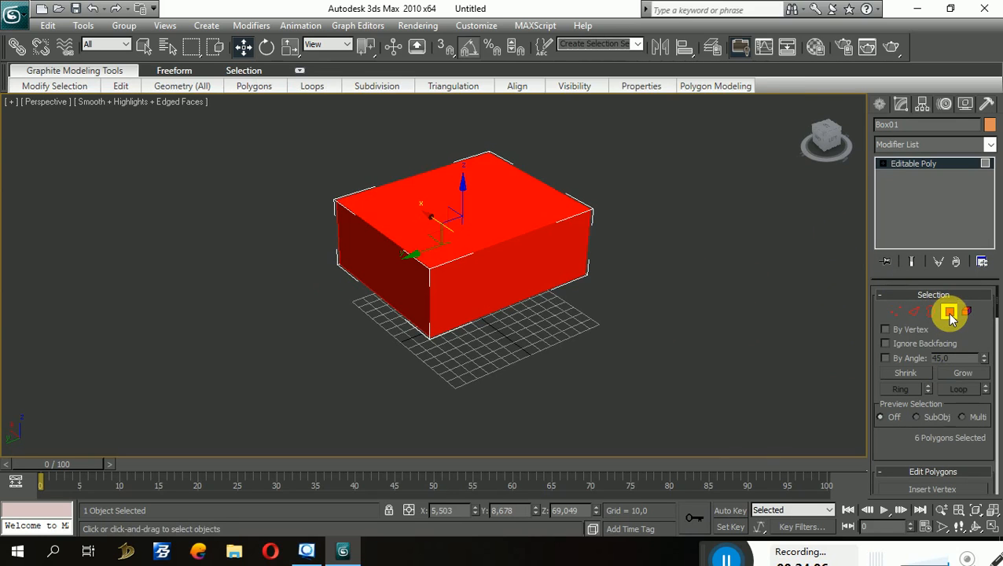
left_click(702, 298)
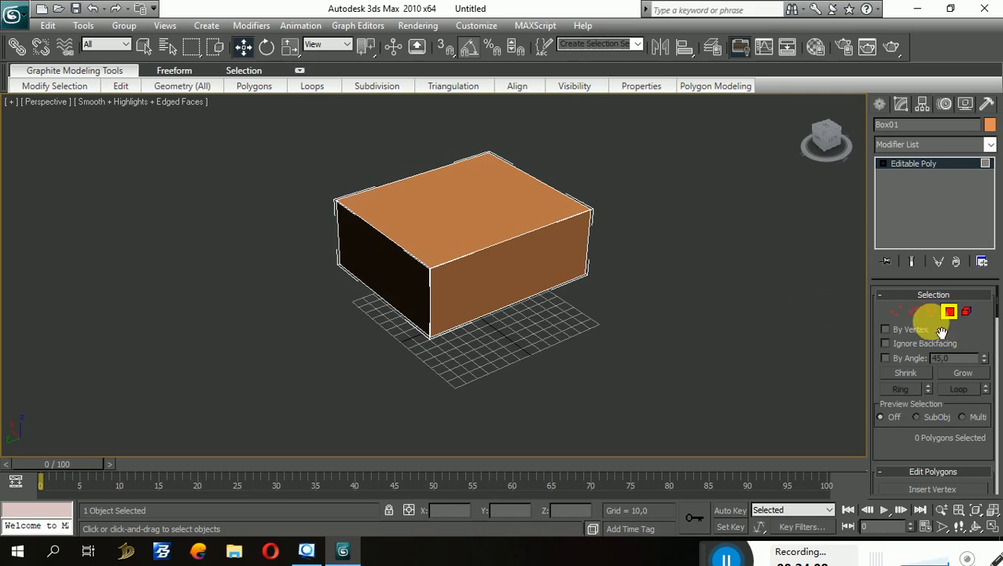
left_click(535, 231)
middle_click_drag(571, 264, 568, 344, "alt")
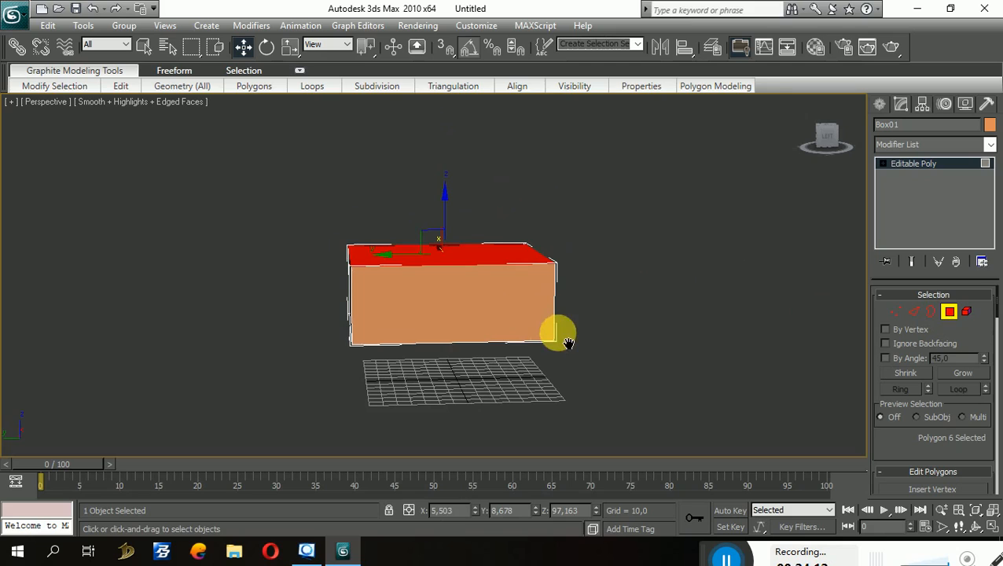
left_click_drag(441, 187, 449, 273)
left_click(619, 326)
Step: Change the Perspective view to wireframe display so the slab's hidden edges can be selected
middle_click_drag(613, 370, 525, 347, "alt")
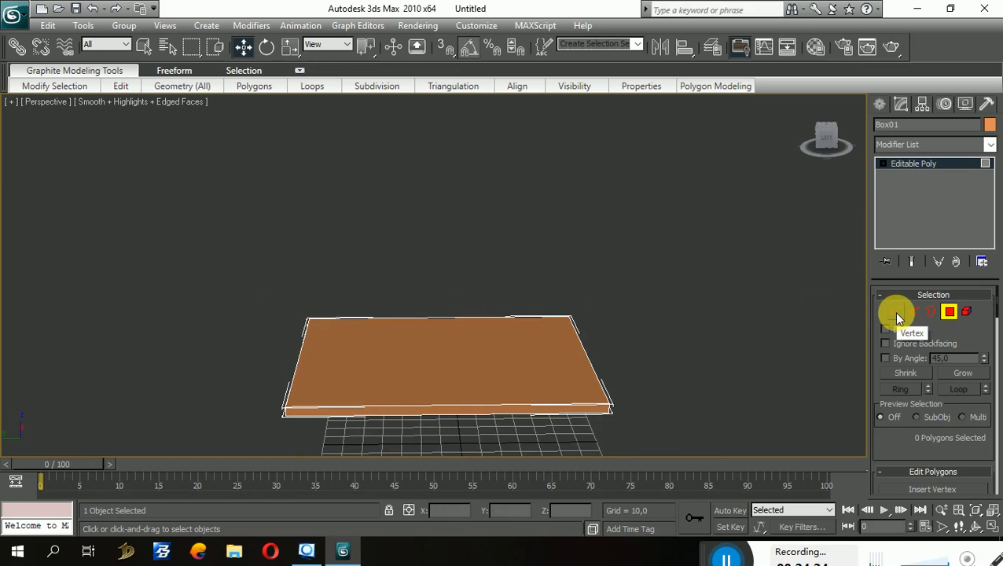
key("F4")
key("F4")
key("F3")
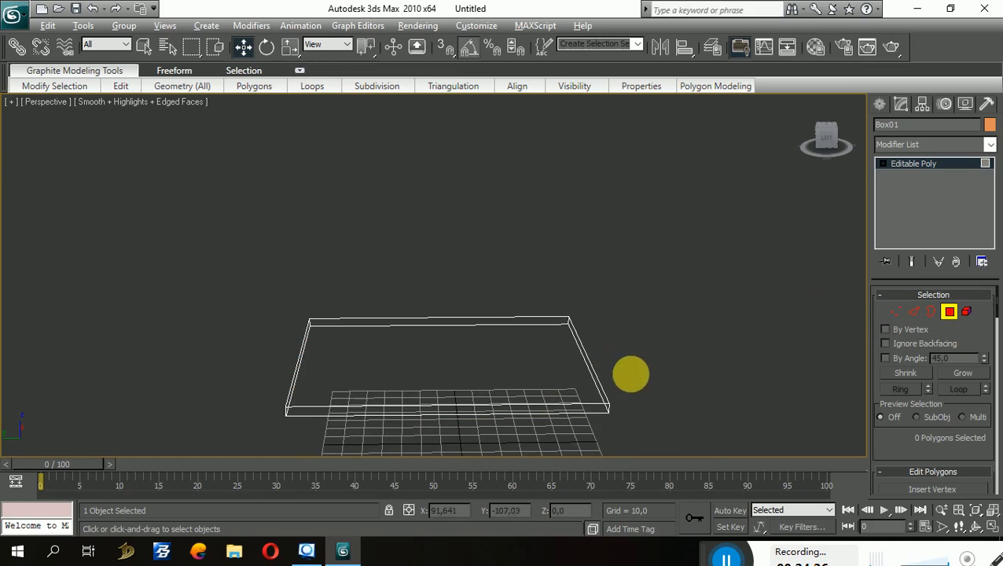
middle_click_drag(631, 374, 736, 267, "alt")
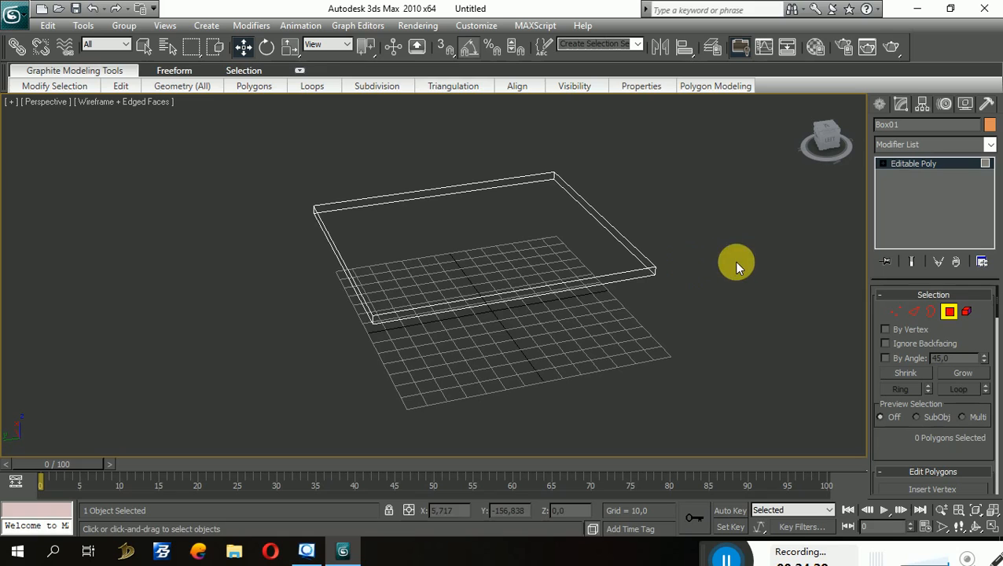
Step: Switch to Edge sub-object level and region-select the slab's four long edges running along Y
left_click(914, 312)
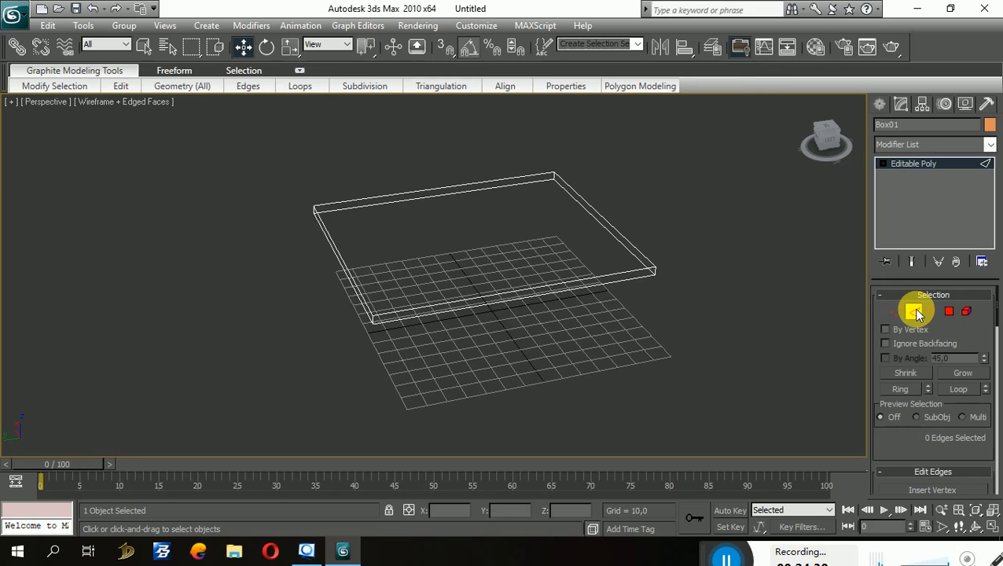
middle_click_drag(714, 253, 676, 266, "alt")
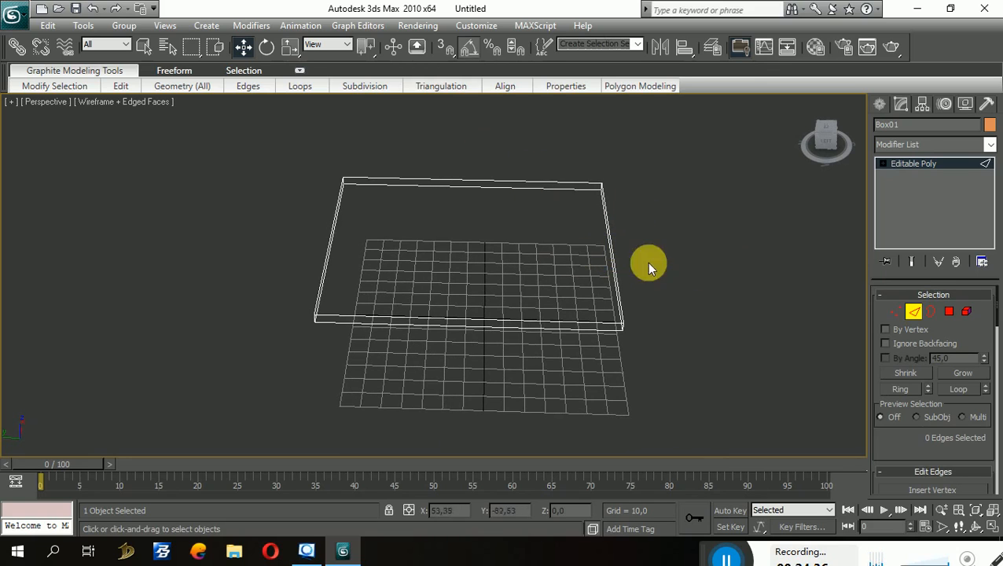
left_click_drag(475, 140, 446, 397)
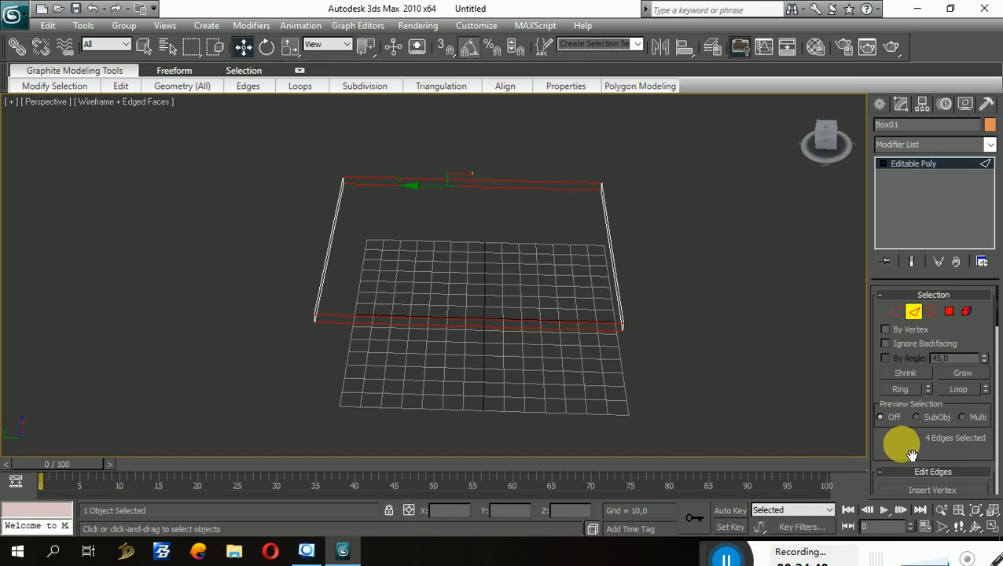
Step: Connect the four selected long edges with the current Connect settings, and undo the connection
scroll(895, 441, "down", 3)
scroll(912, 387, "down", 5)
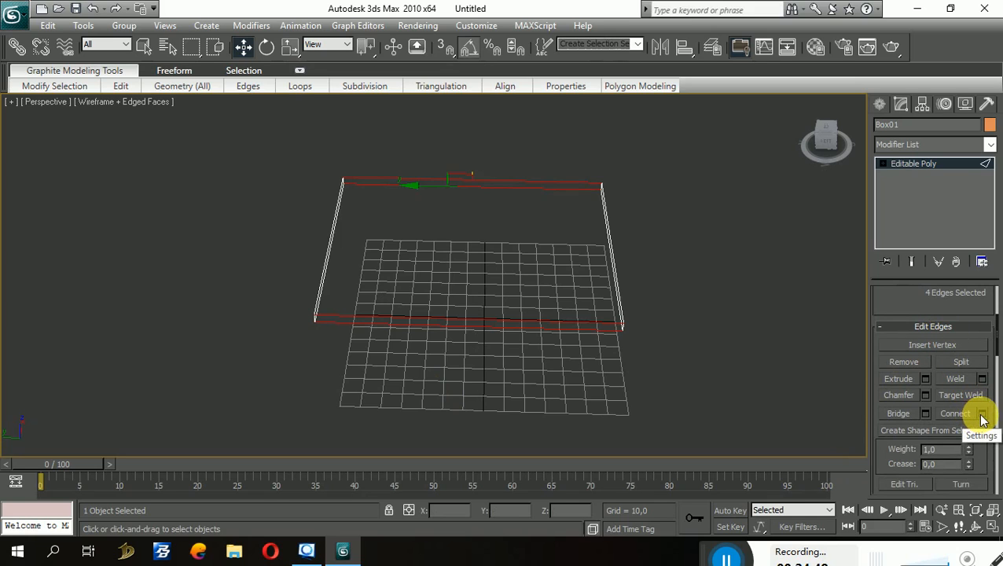
left_click(952, 410)
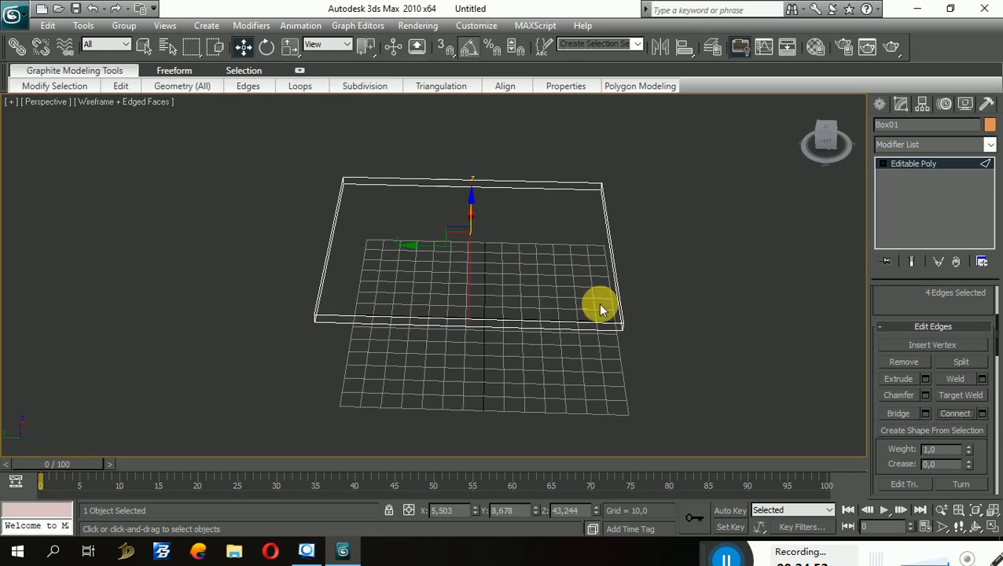
key("ctrl+z")
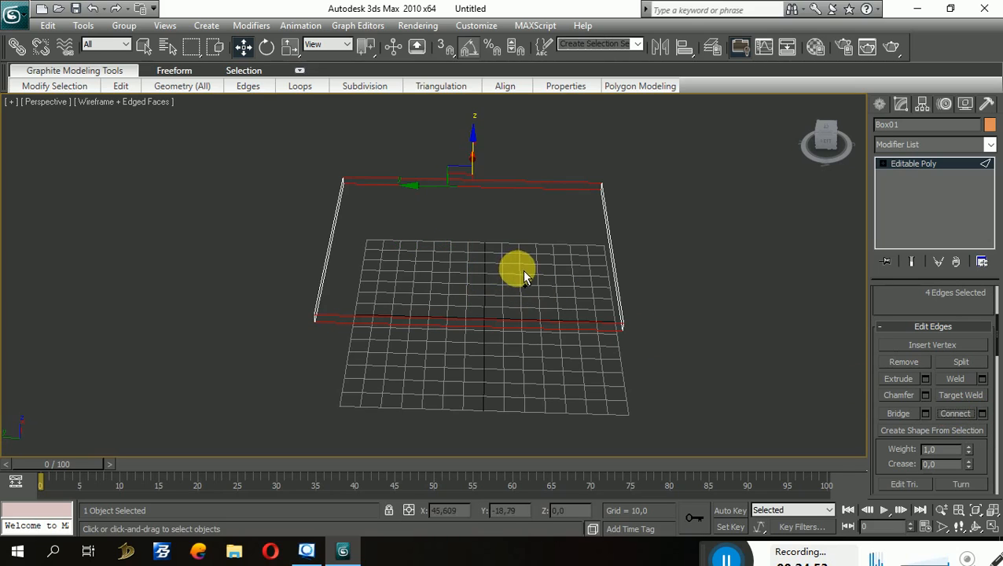
Step: Preview Connect Edges with 2 segments, trying Pinch 49 and a Slide offset, cancel it, and clear the edge selection
left_click(983, 415)
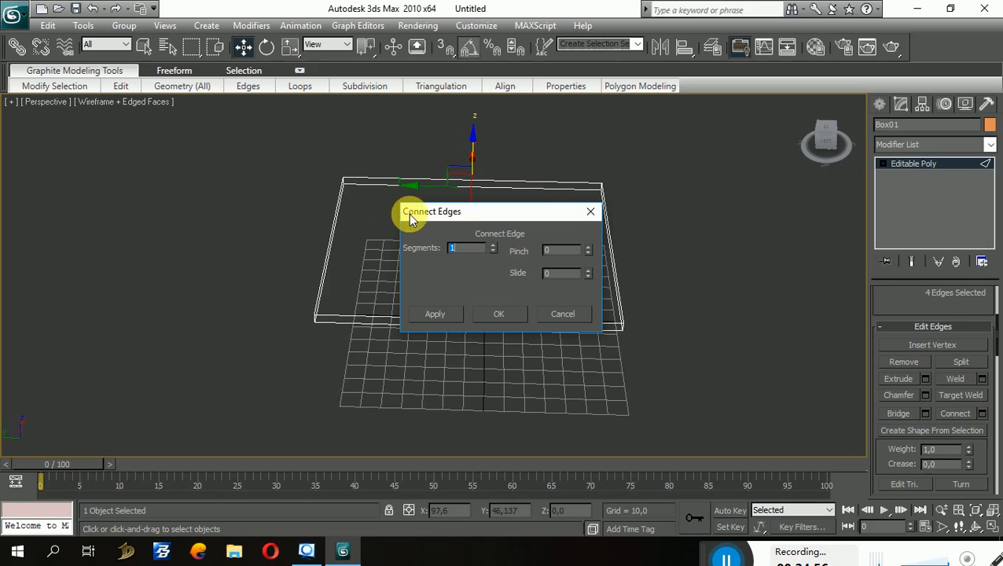
left_click_drag(409, 213, 670, 201)
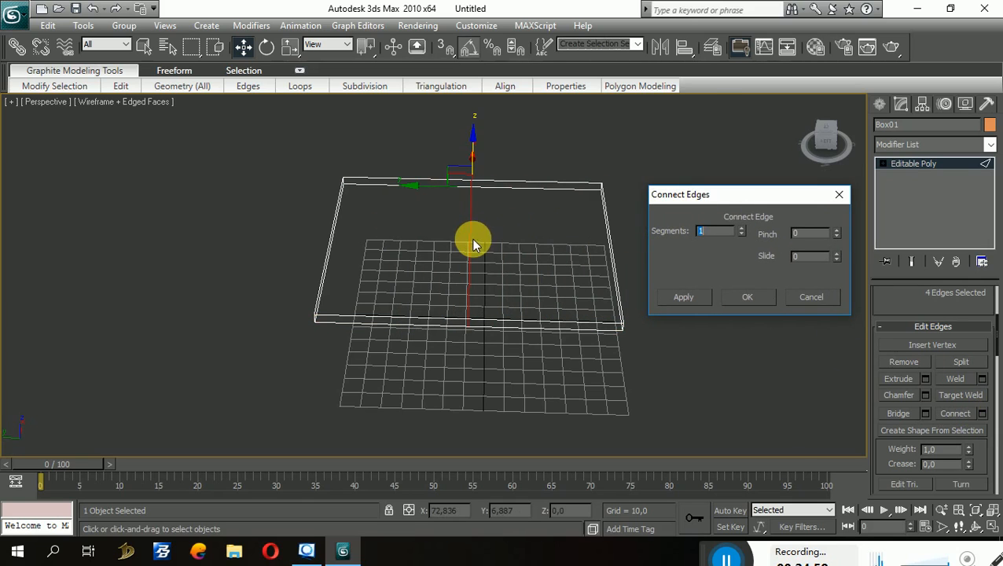
left_click(740, 233)
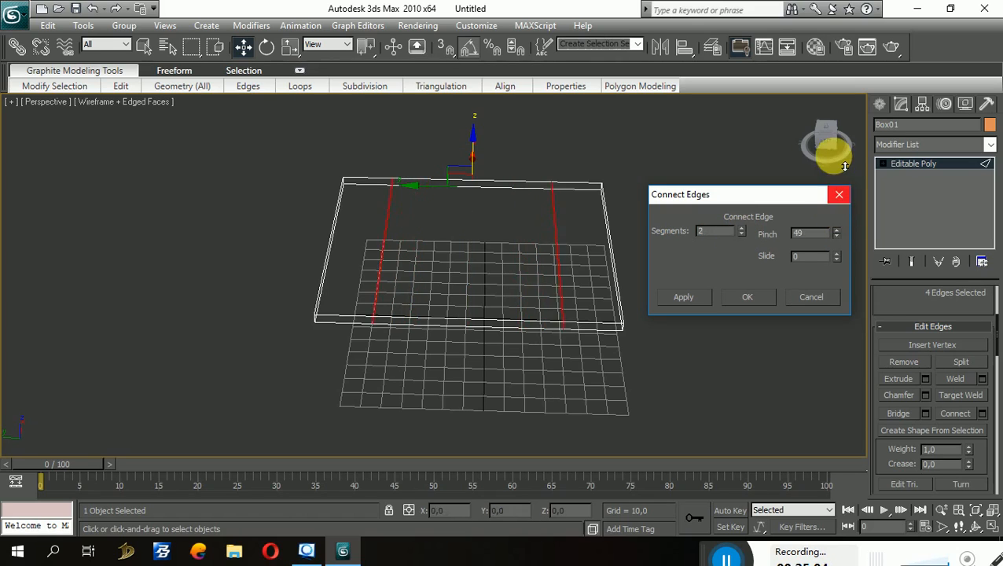
left_click_drag(838, 257, 813, 261)
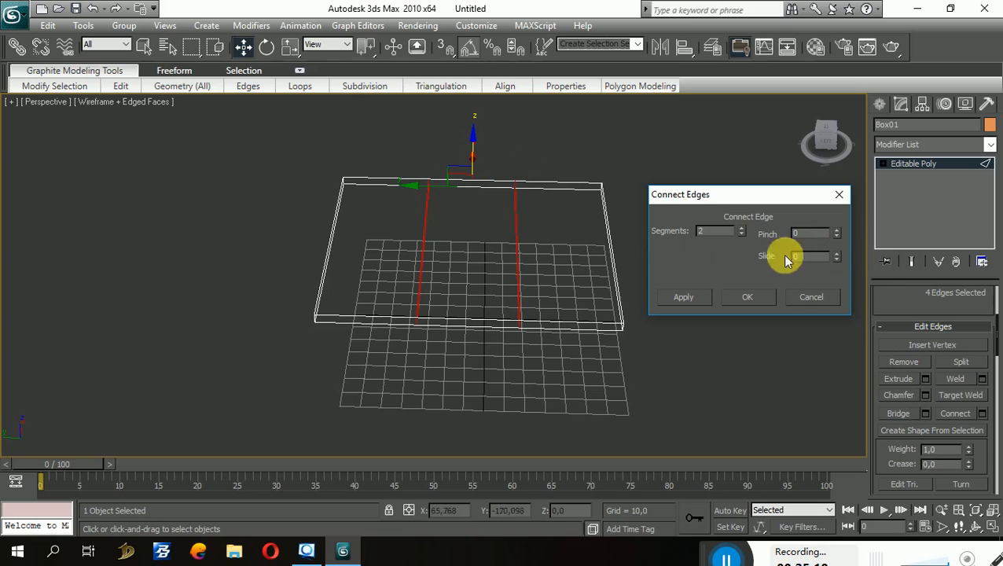
left_click(825, 301)
left_click(563, 168)
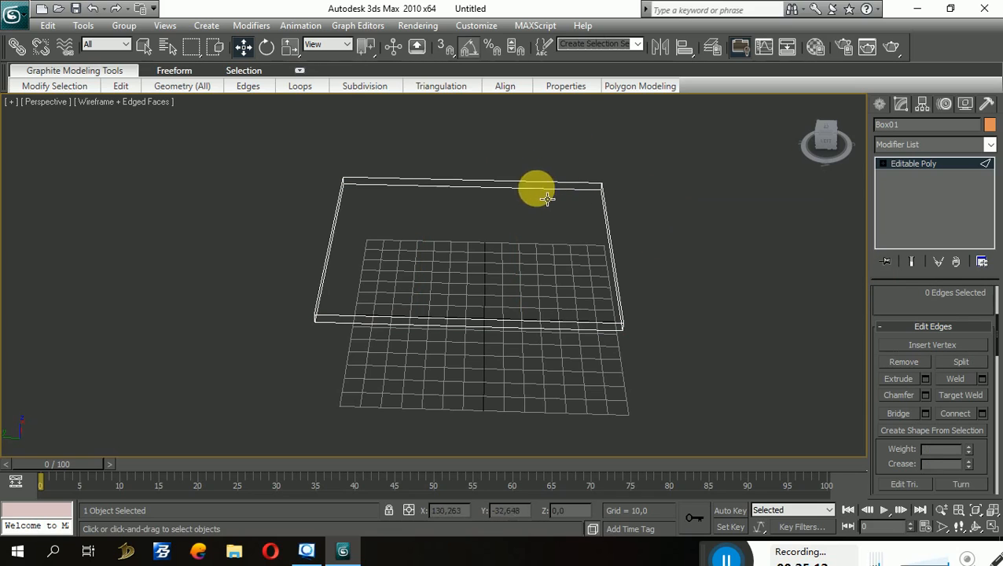
Step: Region-select the slab's four edges running along X, connect them with 2 segments, and undo the connection
left_click_drag(678, 255, 314, 253)
left_click(956, 413)
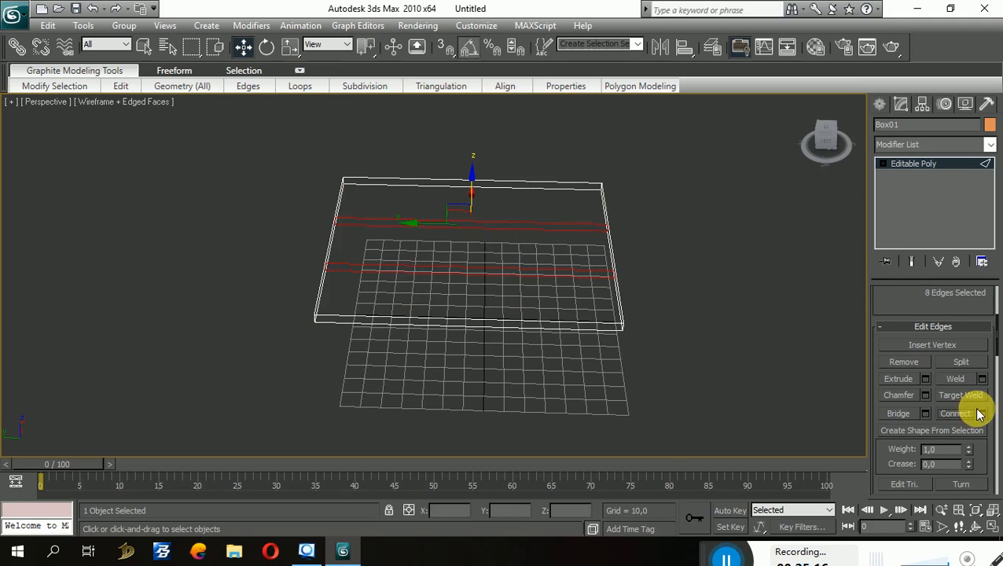
key("ctrl+z")
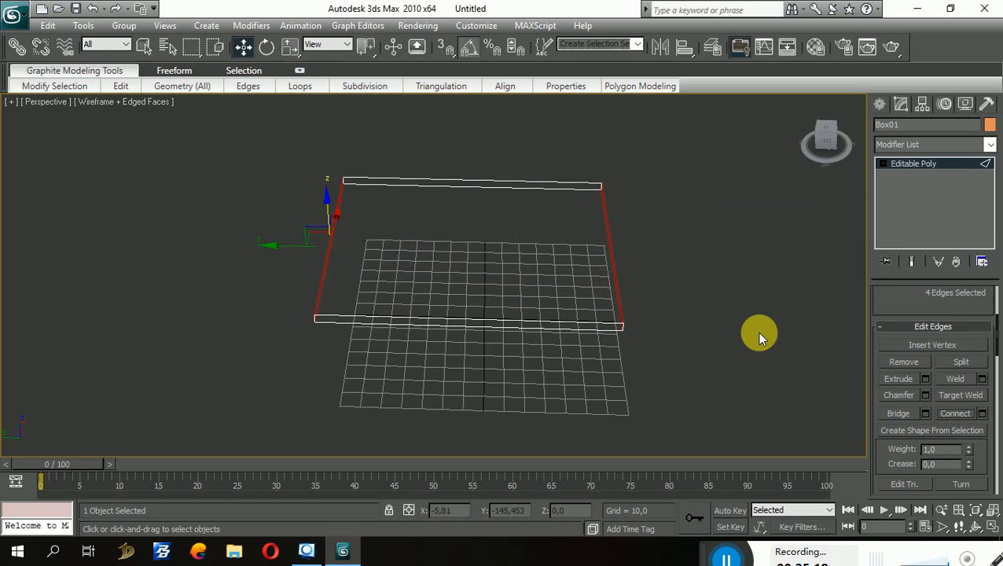
Step: Clear the selection and try picking single edges one at a time near the slab's corner in wireframe display
left_click(766, 271)
middle_click_drag(634, 241, 687, 213, "alt")
left_click(645, 233)
left_click_drag(644, 234, 645, 235)
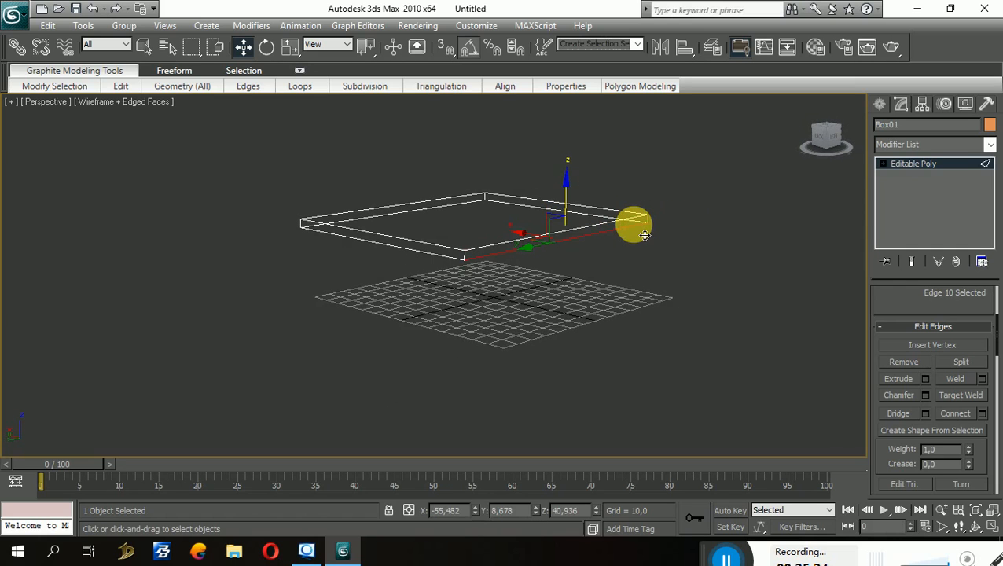
left_click(640, 220)
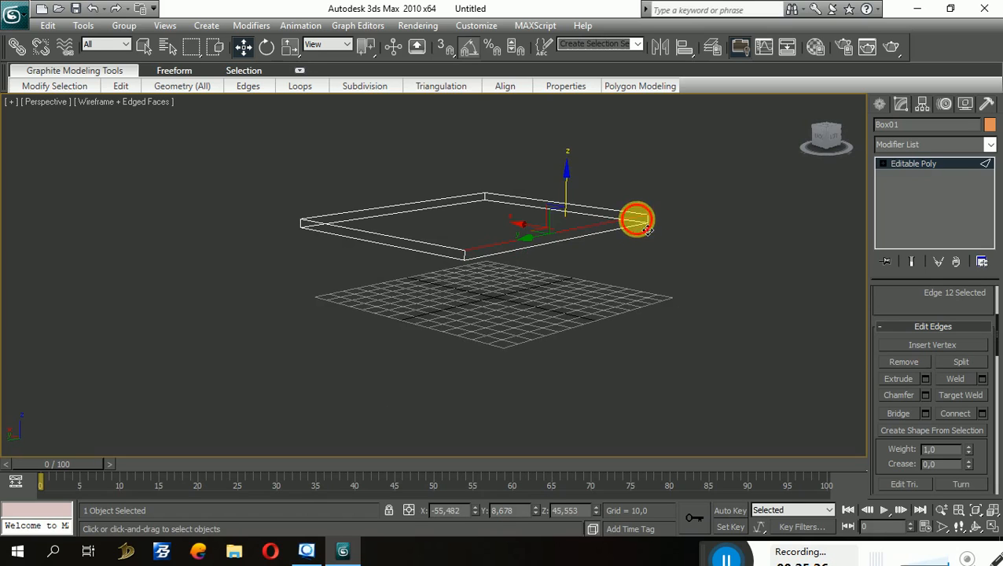
left_click(644, 232)
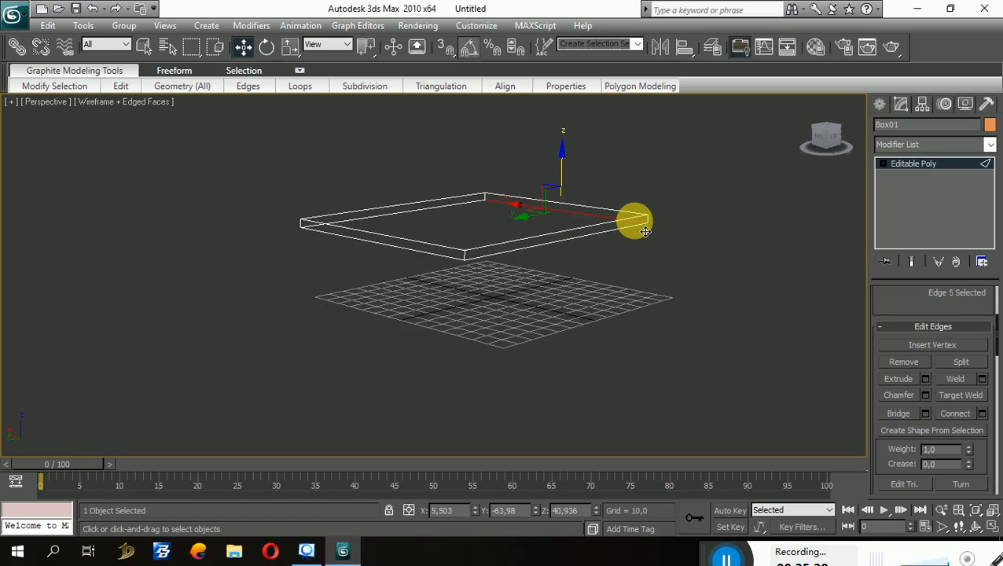
Step: Return to shaded display, pick the lower and upper long edges of the slab's side in turn, and switch back to wireframe
key("F3")
left_click(645, 232)
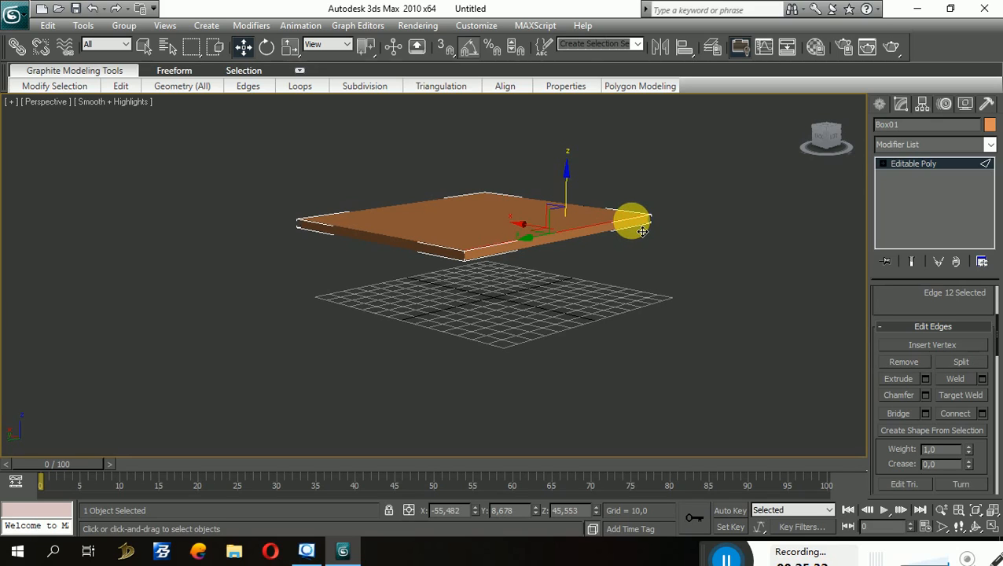
left_click(648, 234)
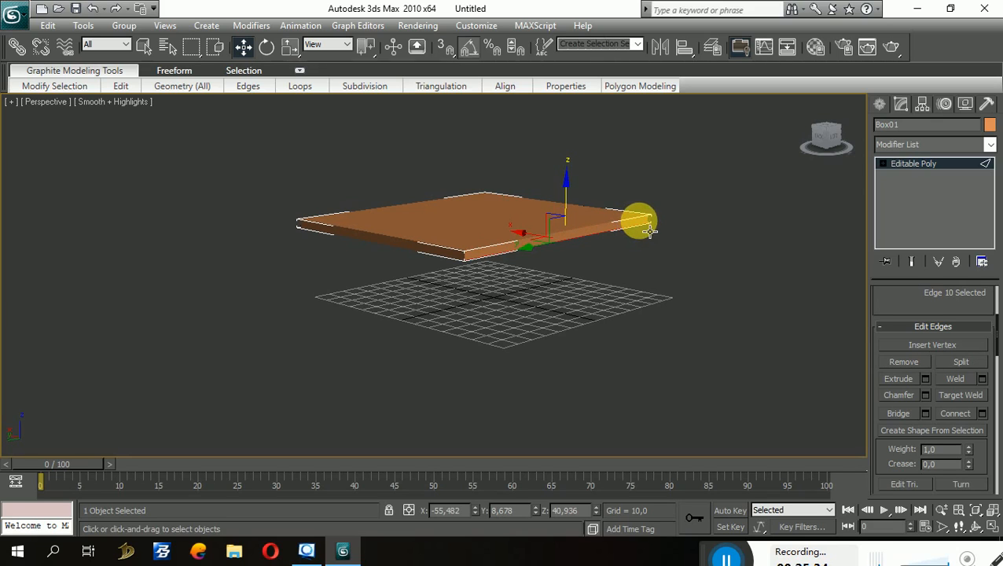
left_click(648, 230)
middle_click_drag(638, 219, 553, 240, "alt")
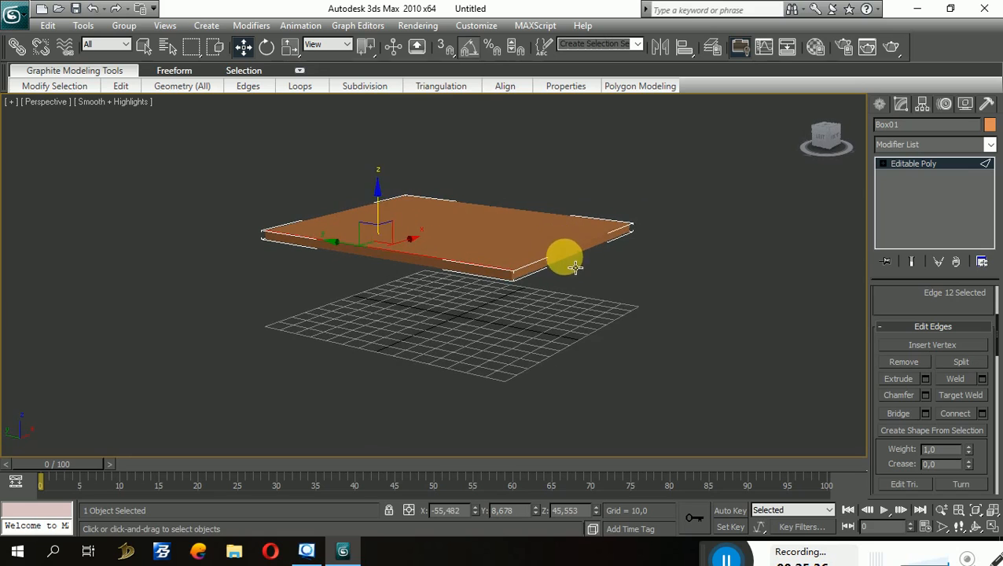
left_click(577, 268)
middle_click_drag(573, 297, 634, 248, "alt")
left_click(636, 266)
left_click(639, 243)
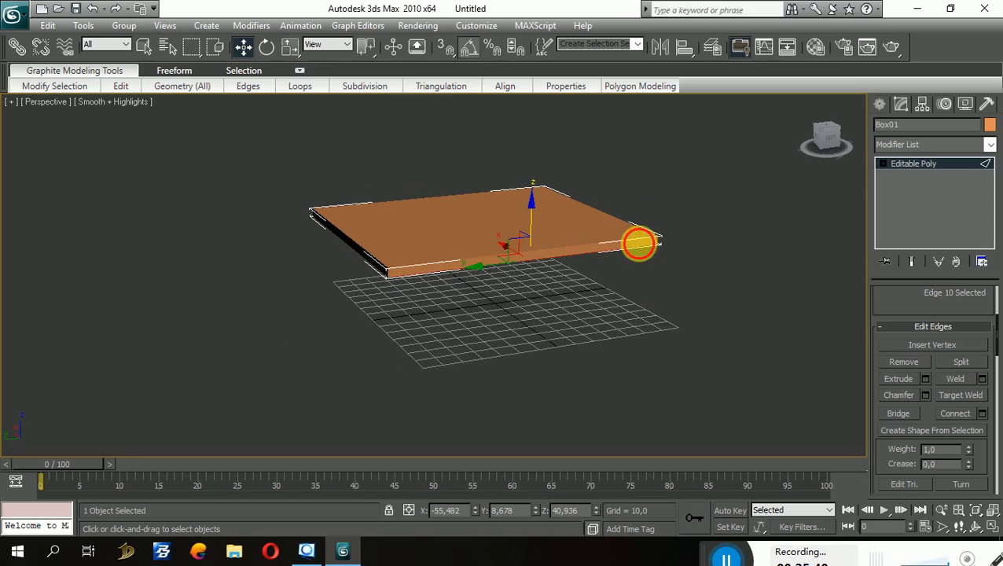
left_click(652, 250)
key("F3")
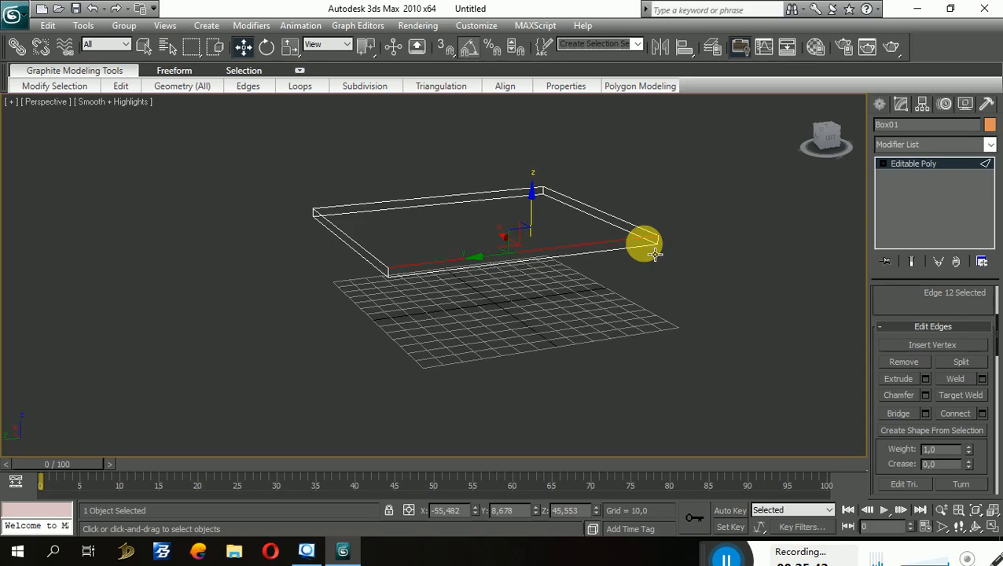
Step: Examine the flat box's edges from above and below in wireframe and shaded display, selecting individual edges
left_click(658, 243)
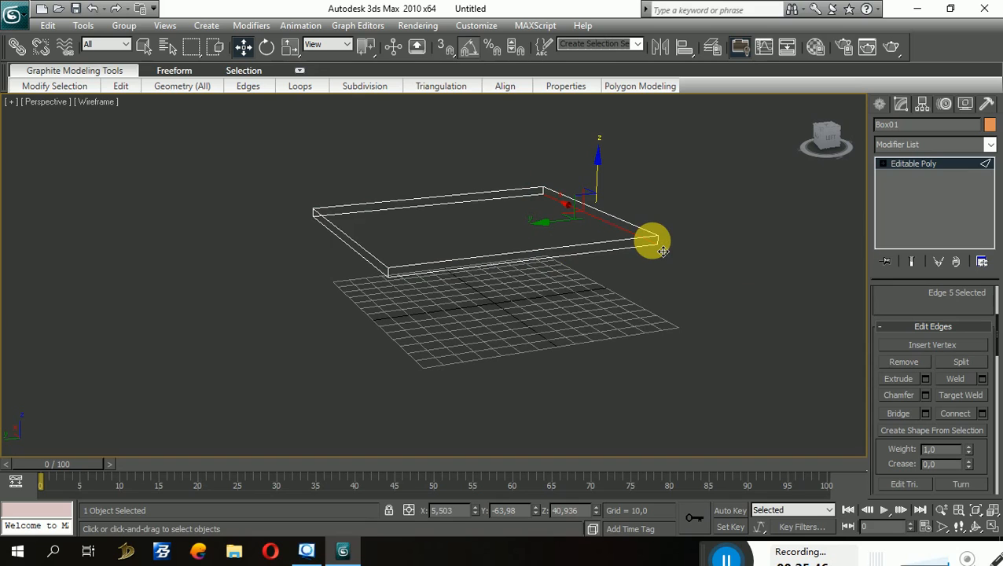
key("F3")
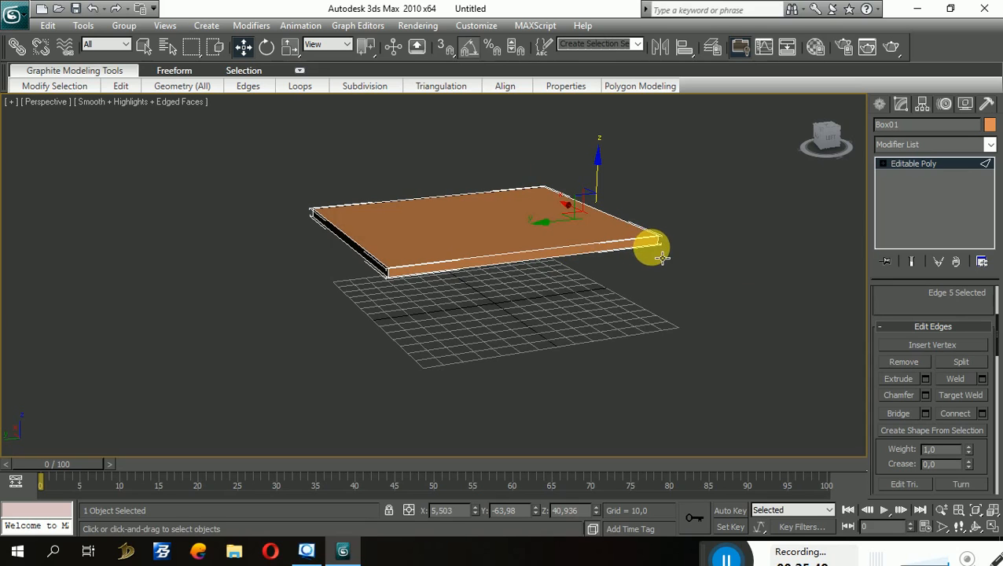
middle_click_drag(659, 261, 740, 334, "alt")
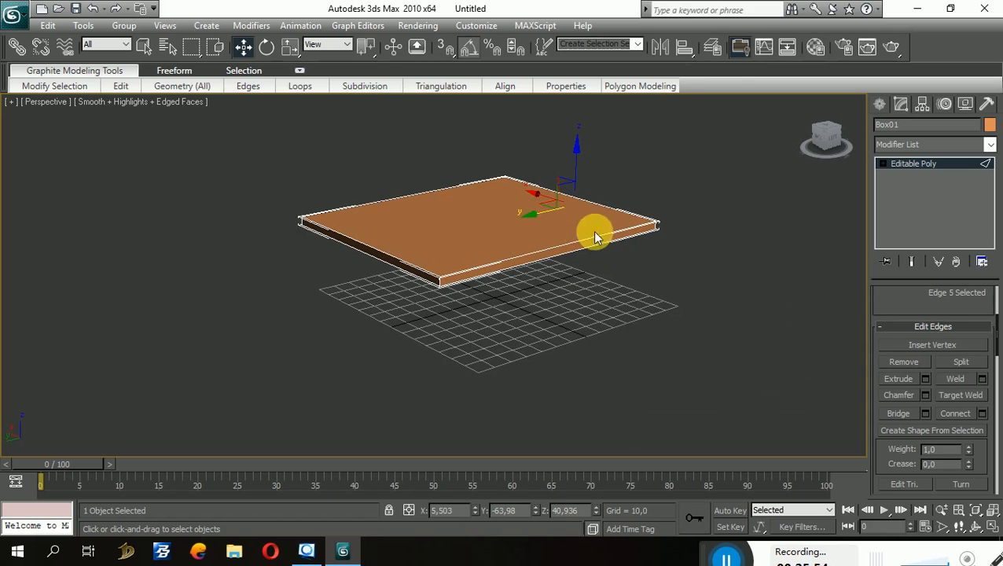
middle_click_drag(621, 256, 647, 298, "alt")
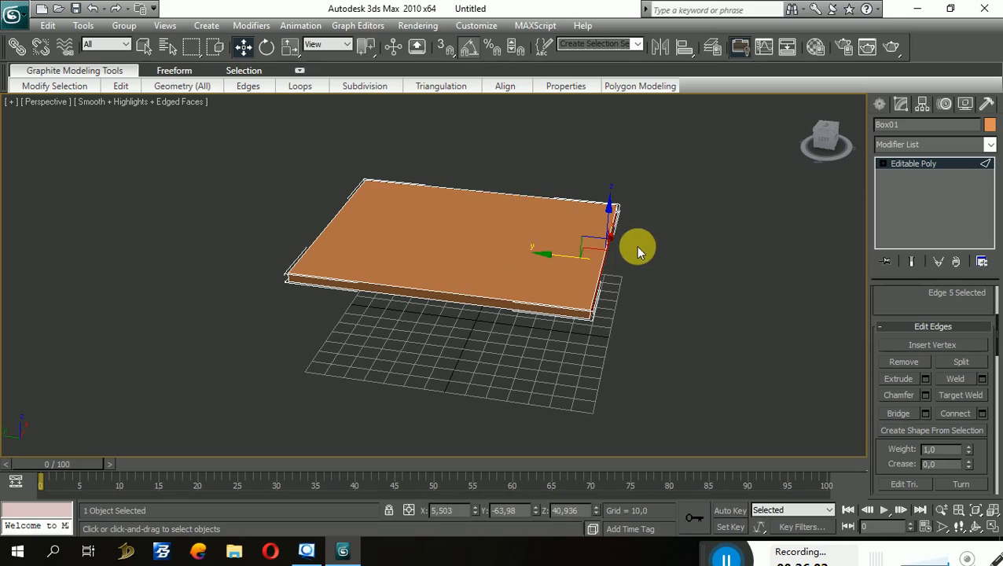
left_click(652, 261)
key("F3")
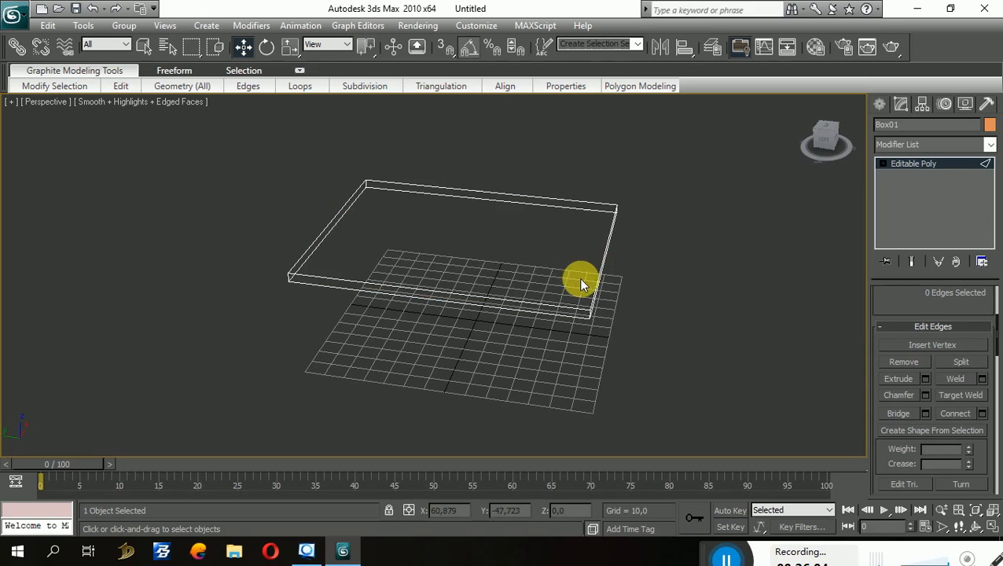
middle_click_drag(504, 295, 553, 298, "alt")
left_click(581, 187)
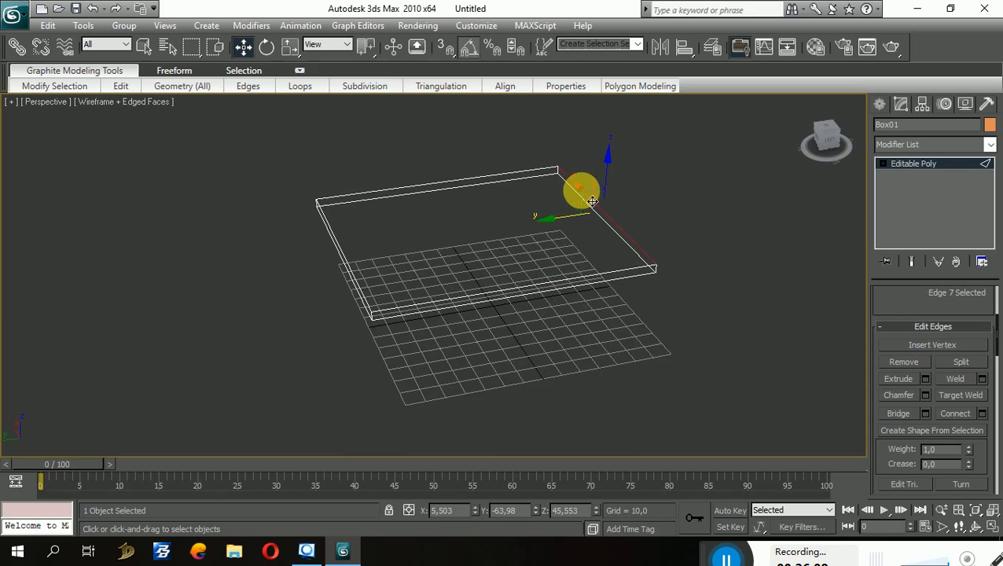
left_click(353, 275)
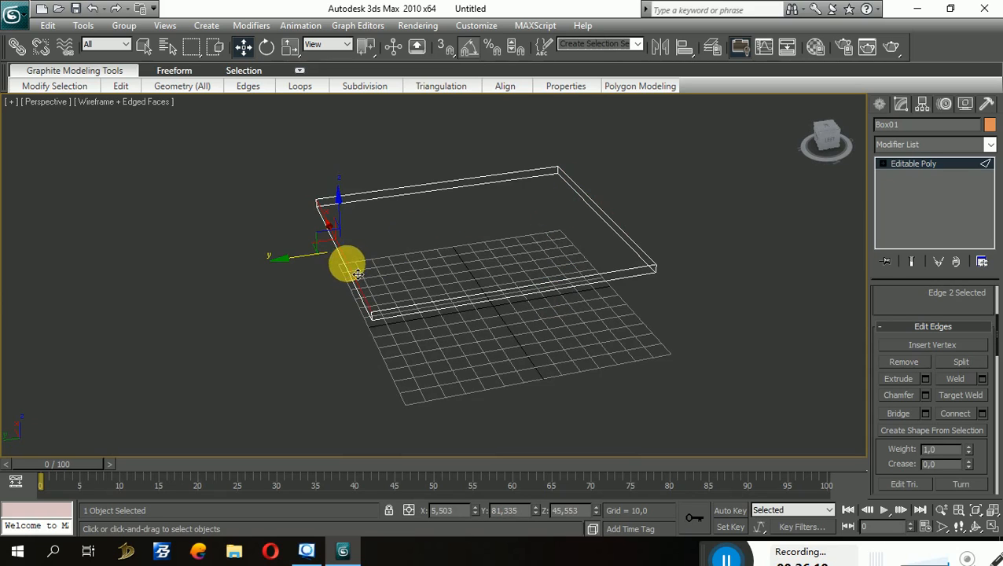
left_click(677, 228)
middle_click_drag(674, 224, 652, 233, "alt")
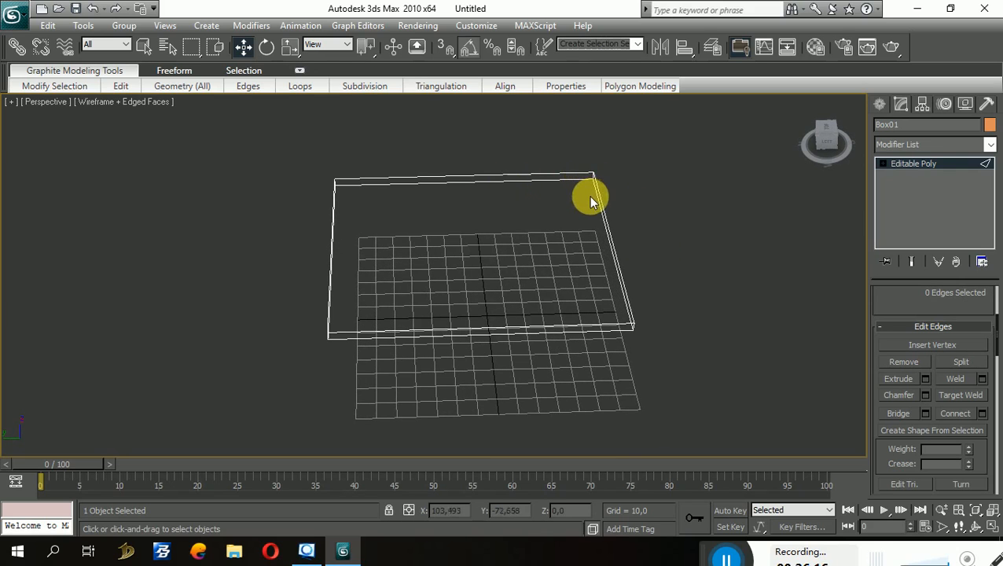
middle_click_drag(665, 261, 682, 224, "alt")
key("F3")
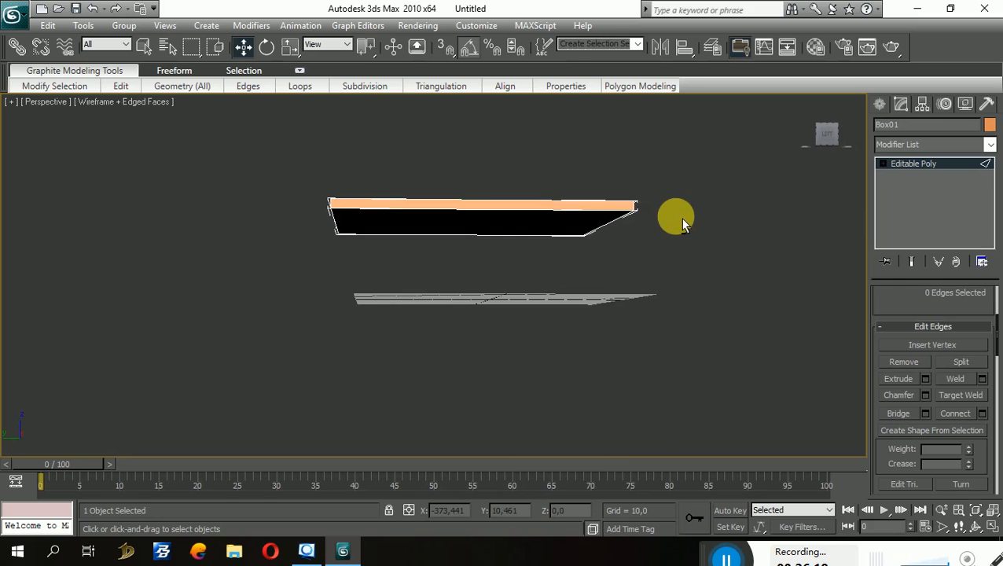
middle_click_drag(584, 271, 629, 211, "alt")
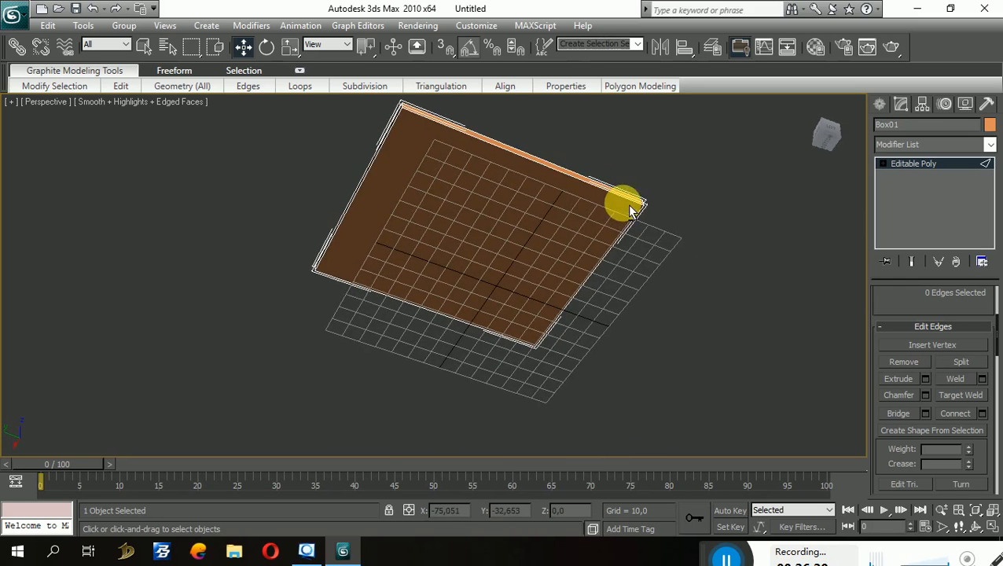
left_click(621, 212)
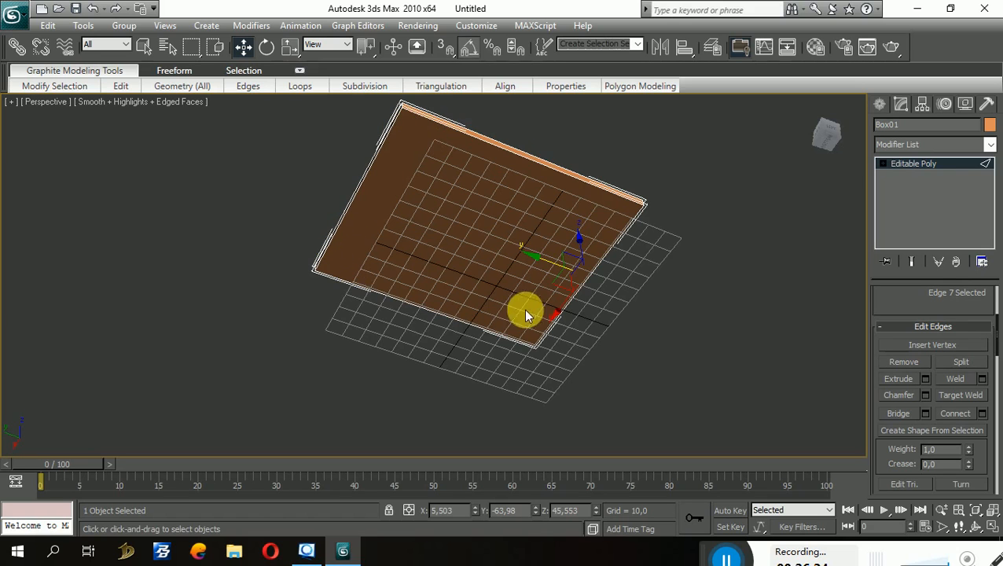
mouse_move(616, 331)
middle_mouse_down("alt")
mouse_move(600, 403)
mouse_move(586, 416)
mouse_move(550, 344)
mouse_move(588, 391)
middle_mouse_up("alt")
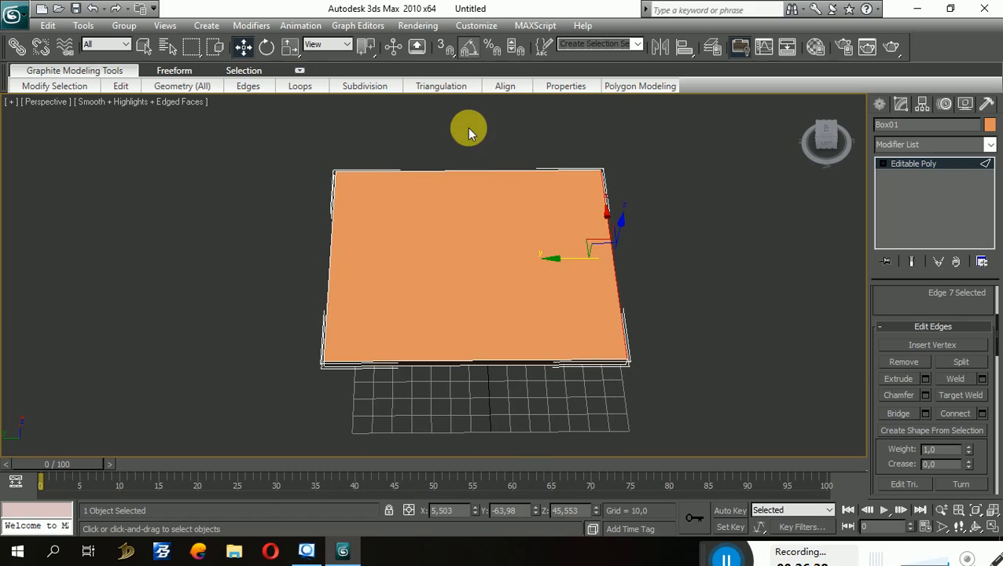
Step: Connect the slab's four edges running along the Y axis with 2 segments and a pinch of 80
key("F3")
left_click_drag(473, 140, 495, 411)
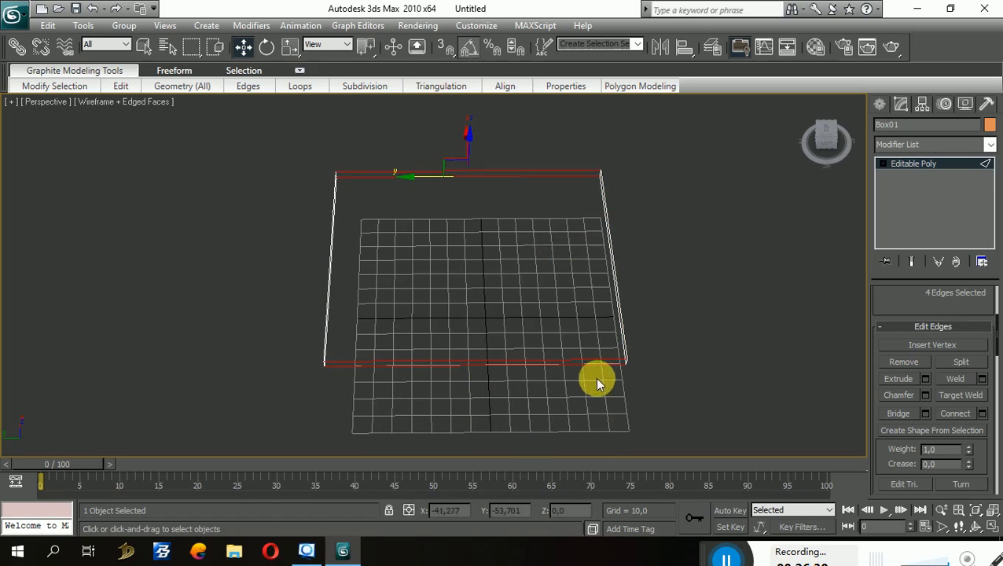
left_click(982, 413)
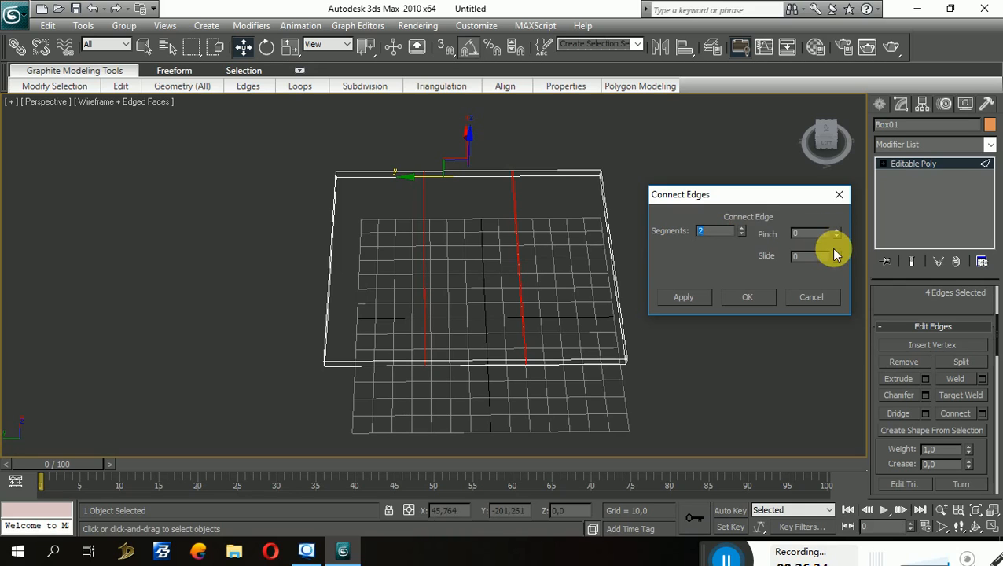
left_click_drag(837, 234, 841, 118)
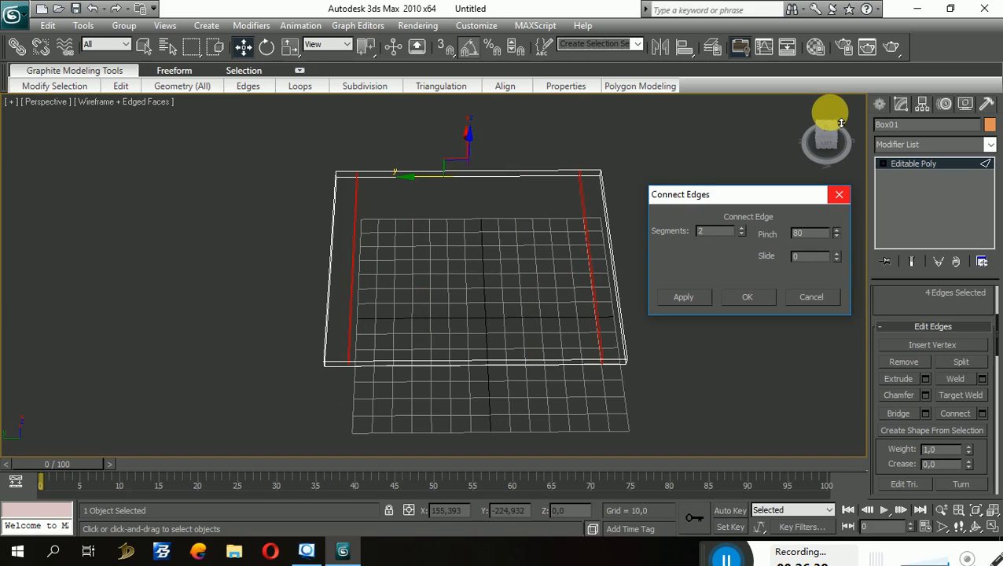
left_click(747, 296)
Step: Examine the slab's two connected edge loops in shaded display from several angles
middle_click_drag(694, 322, 713, 297, "alt")
key("F3")
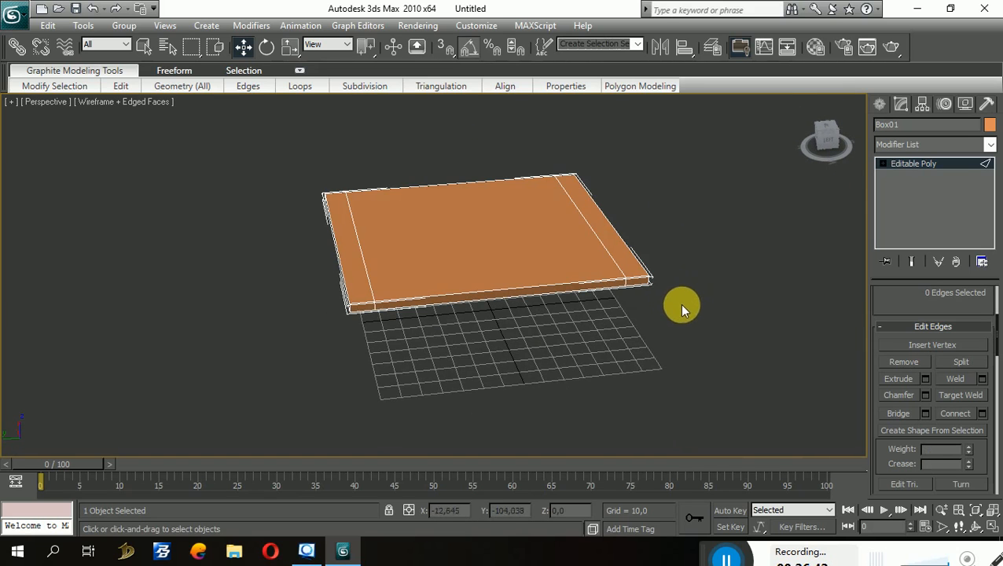
key("super")
key("super")
middle_click_drag(674, 323, 702, 304, "alt")
middle_click_drag(716, 322, 699, 307, "alt")
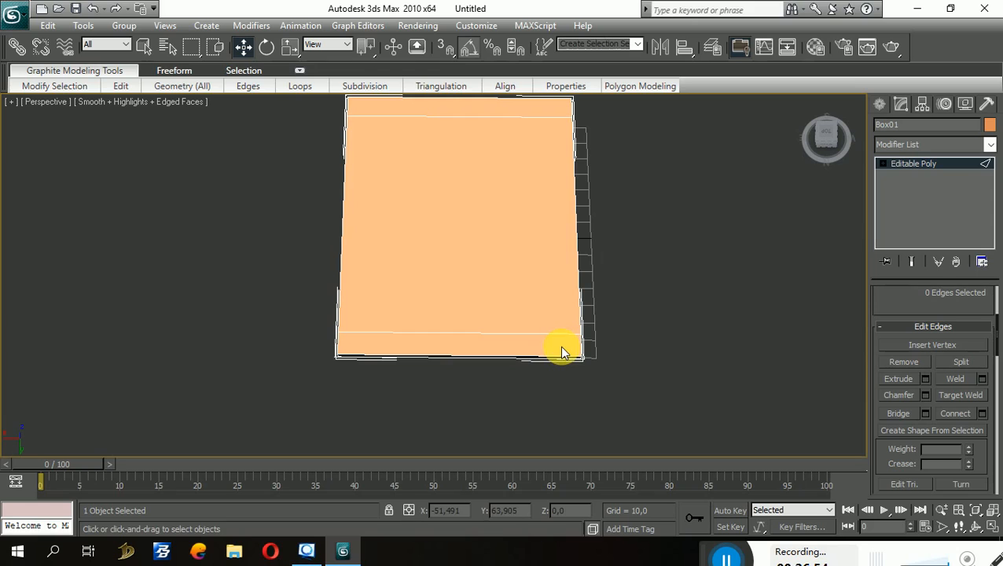
middle_click_drag(572, 364, 638, 311, "alt")
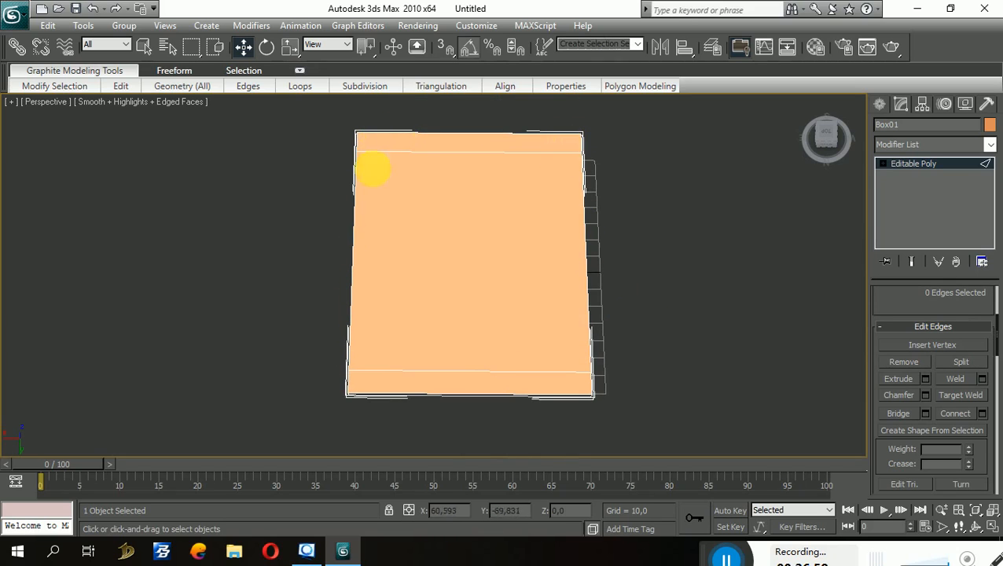
middle_click_drag(386, 383, 642, 333, "alt")
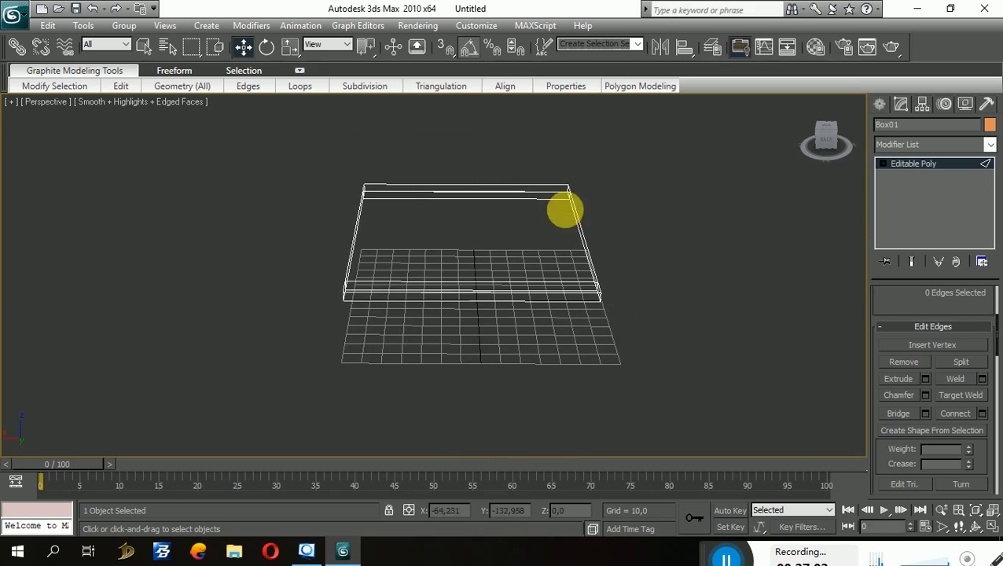
Step: Connect the slab's eight edges running along the X axis with 2 segments and a pinch of 80
double_click(516, 193)
key("F3")
middle_click_drag(649, 315, 528, 358, "alt")
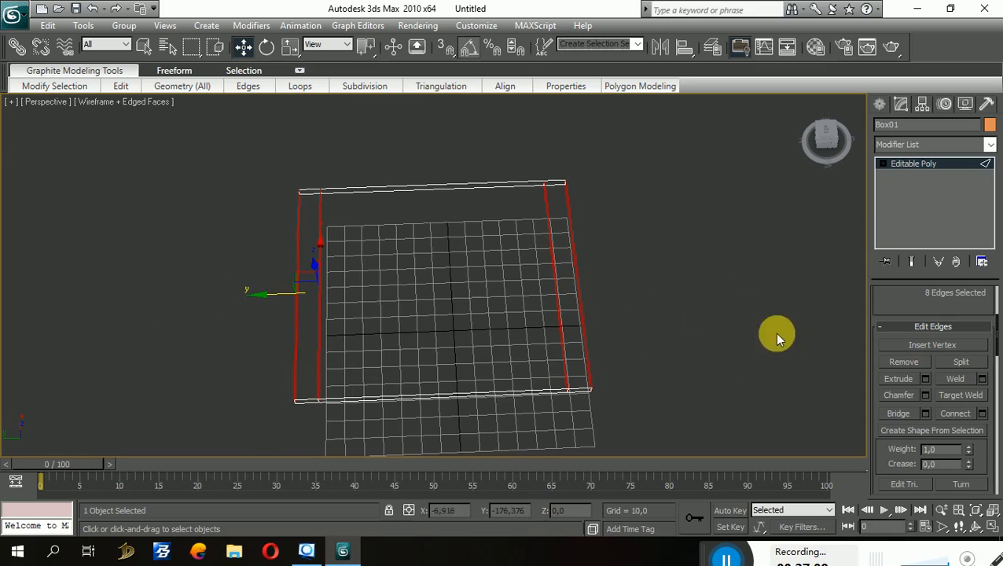
left_click_drag(244, 327, 633, 305)
left_click(982, 414)
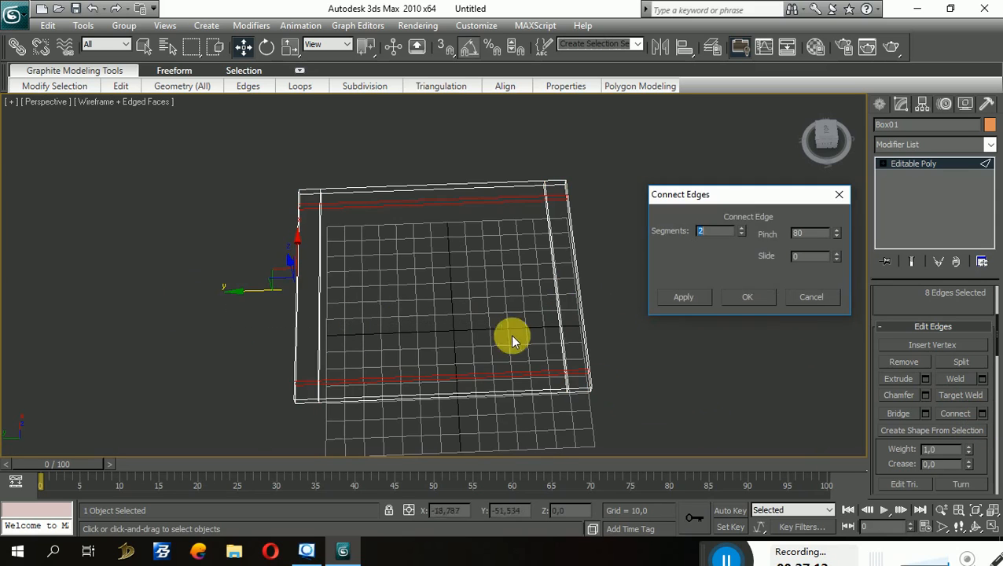
middle_click_drag(453, 353, 605, 386, "alt")
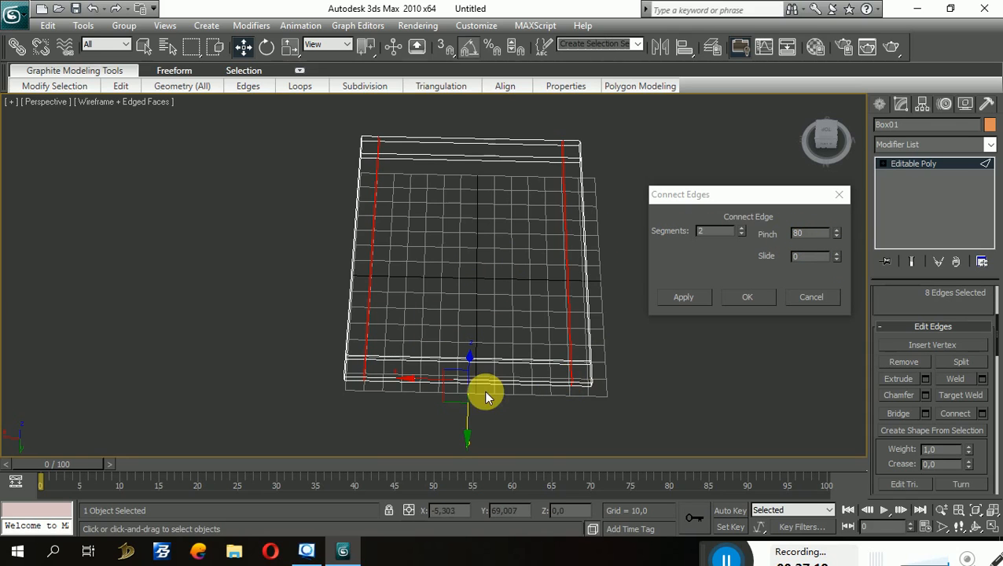
middle_click_drag(484, 390, 370, 373, "alt")
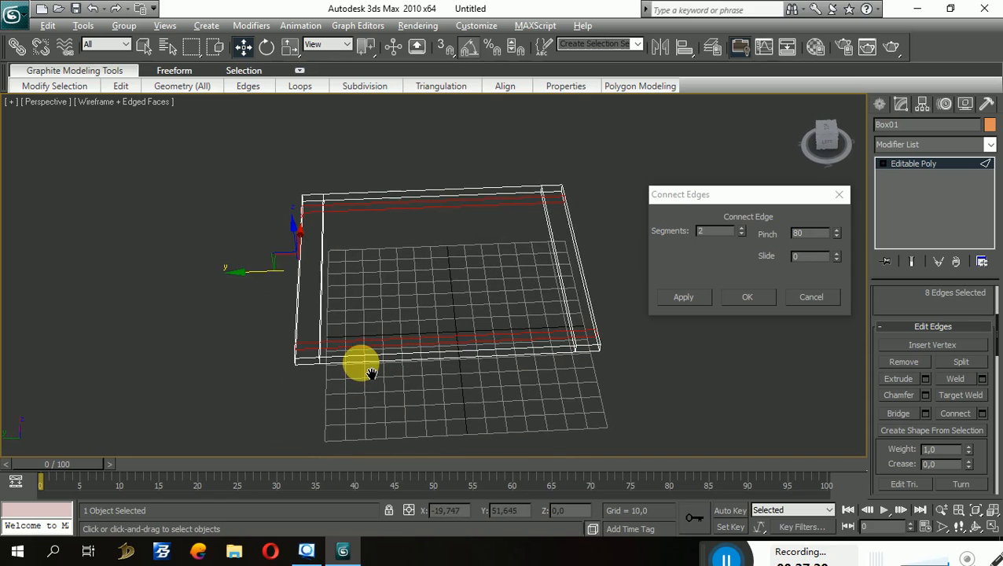
left_click(730, 297)
left_click(644, 322)
Step: Switch to polygon editing in shaded display and select the four small corner polygons on the slab's underside
mouse_move(636, 343)
middle_mouse_down("alt")
mouse_move(634, 368)
mouse_move(678, 276)
mouse_move(662, 215)
middle_mouse_up("alt")
key("F3")
scroll(662, 215, "up", 2)
right_click(657, 214)
right_click(655, 219)
middle_click_drag(669, 283, 692, 353)
scroll(899, 325, "up", 5)
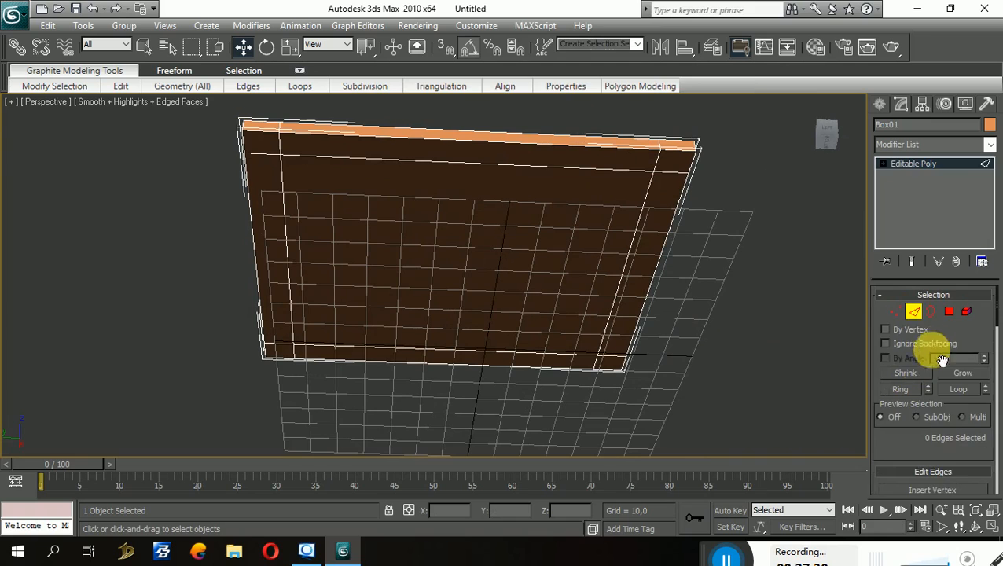
left_click(949, 311)
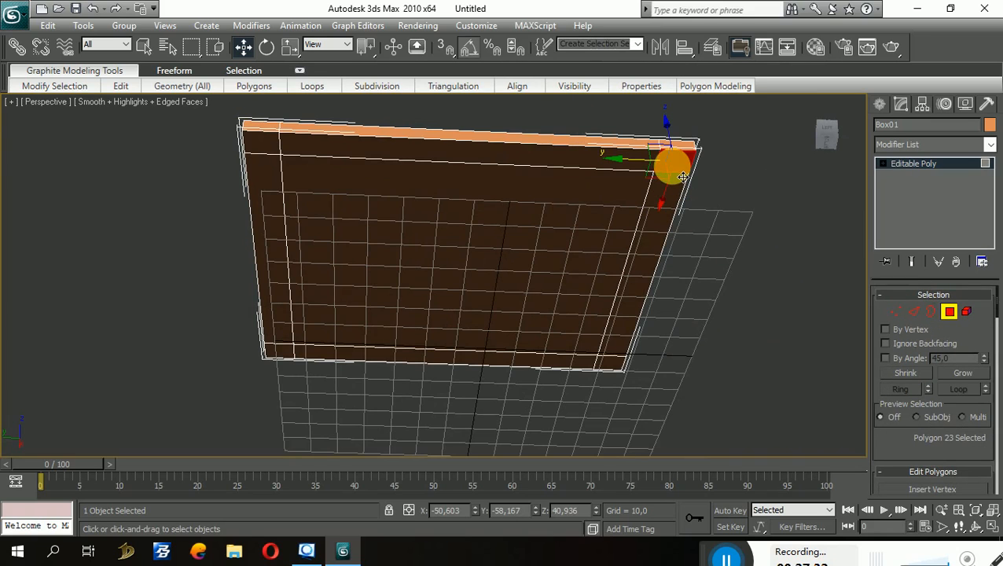
left_click(681, 173)
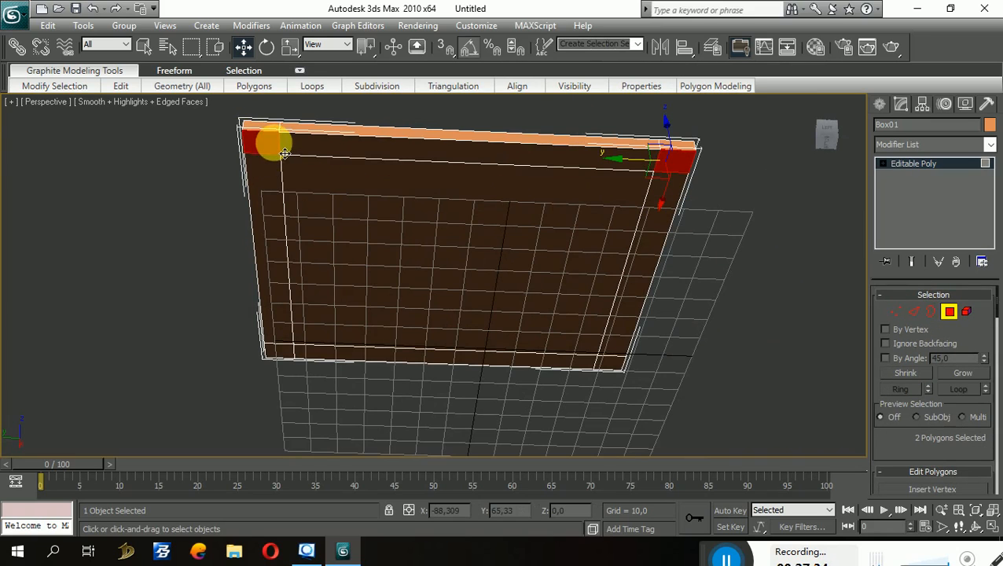
left_click(600, 361)
Step: Try moving the four selected corner polygons down along the Z axis, undoing each move
middle_click_drag(593, 320, 591, 385, "alt")
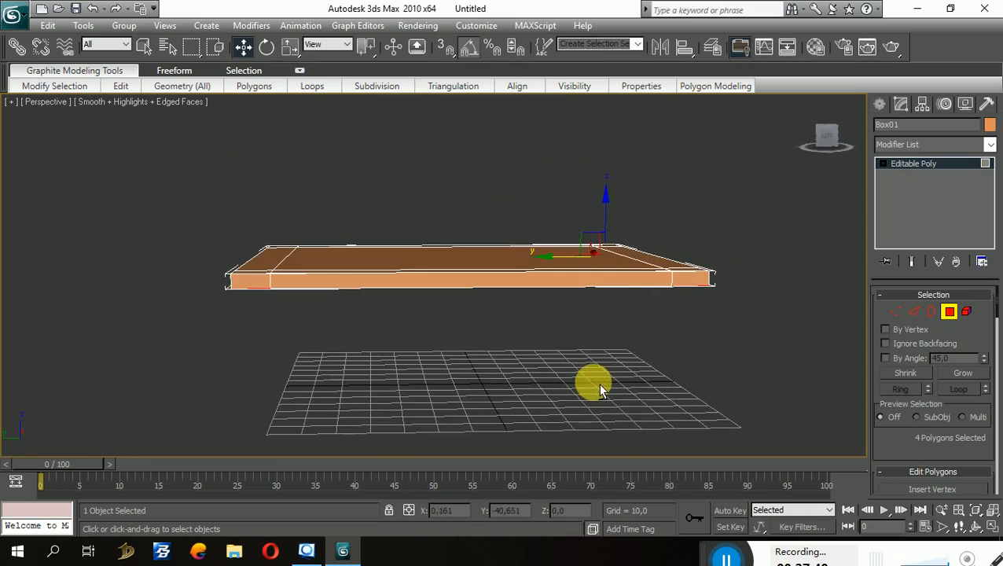
left_click_drag(607, 203, 606, 260)
key("ctrl+z")
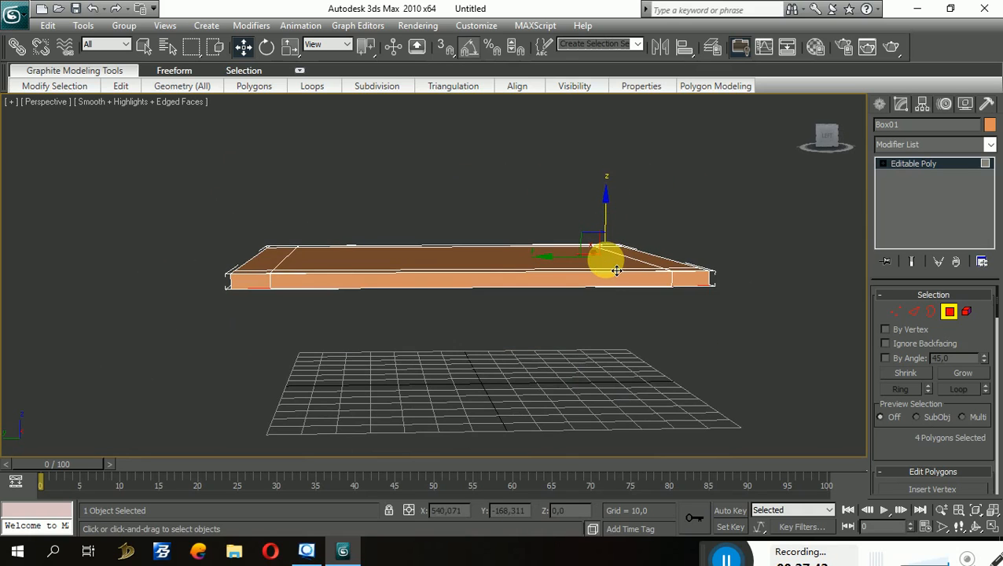
middle_click_drag(630, 333, 627, 289, "alt")
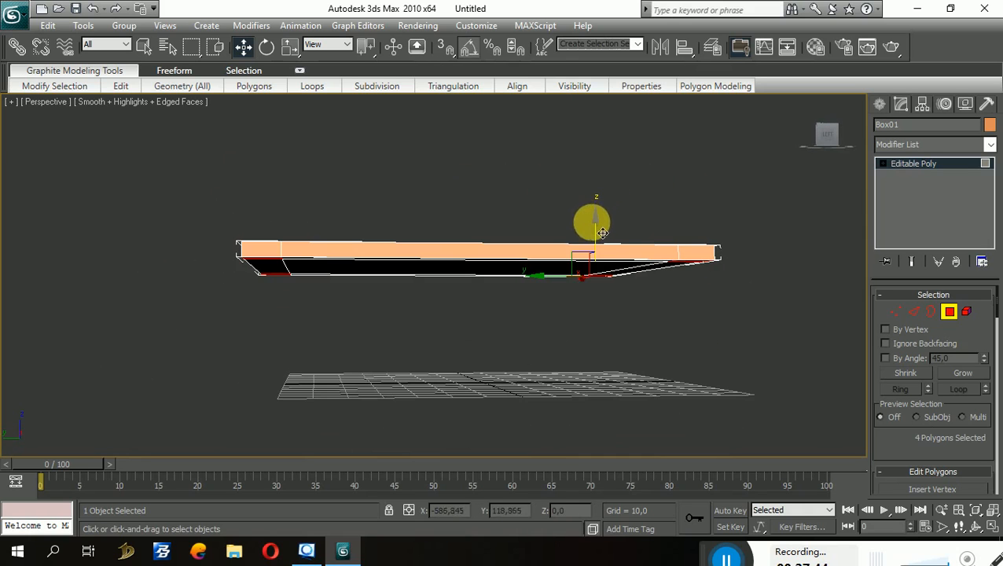
left_click_drag(603, 233, 593, 262)
key("ctrl+z")
Step: Try moving a single underside corner polygon down along the Z axis and undo the move
middle_click_drag(654, 278, 687, 214, "alt")
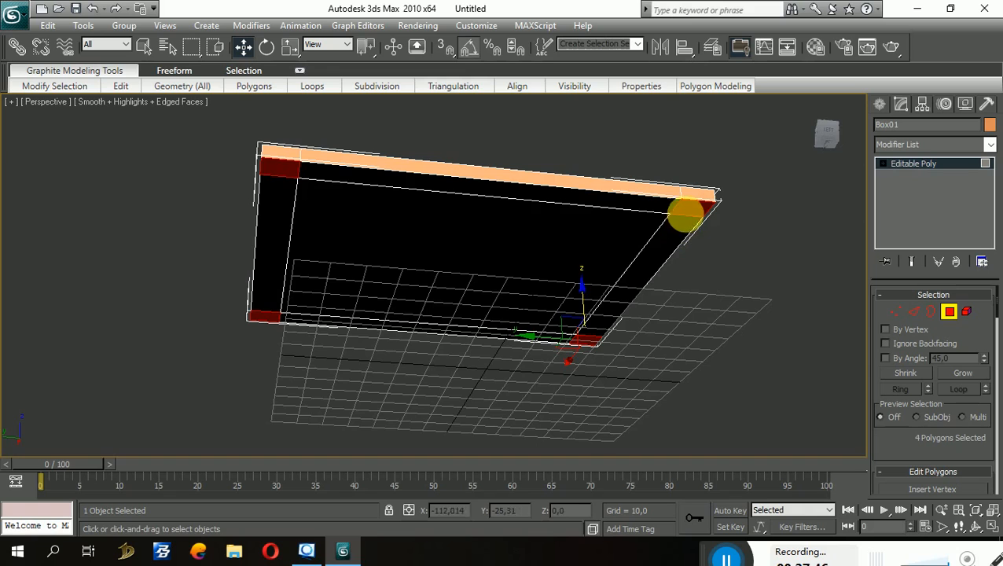
left_click(686, 214)
left_click_drag(687, 175, 710, 306)
key("ctrl+z")
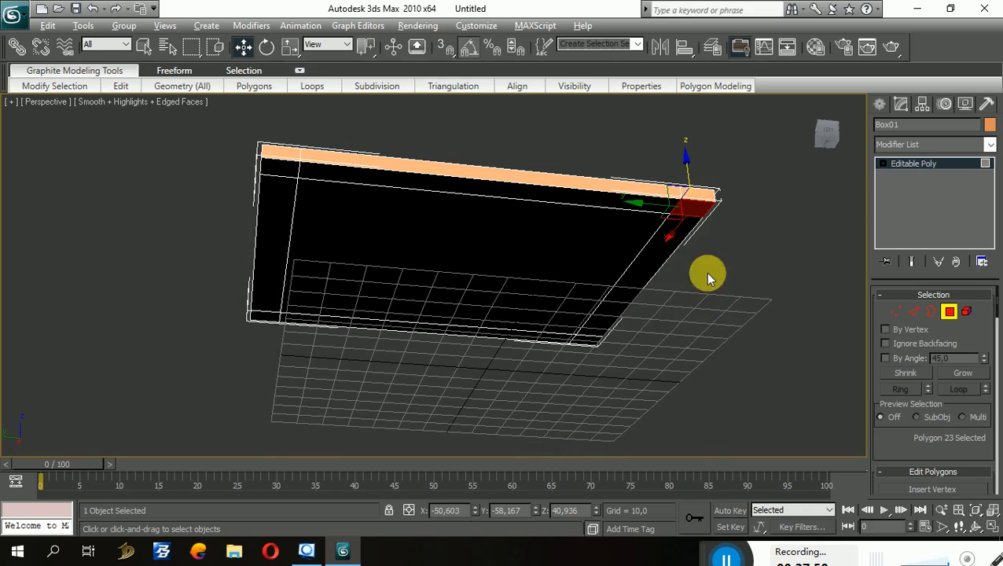
Step: Reselect all four corner polygons on the slab's underside and bring the polygon Extrude command into reach
middle_click_drag(707, 275, 679, 310, "alt")
middle_click_drag(448, 231, 533, 195, "alt")
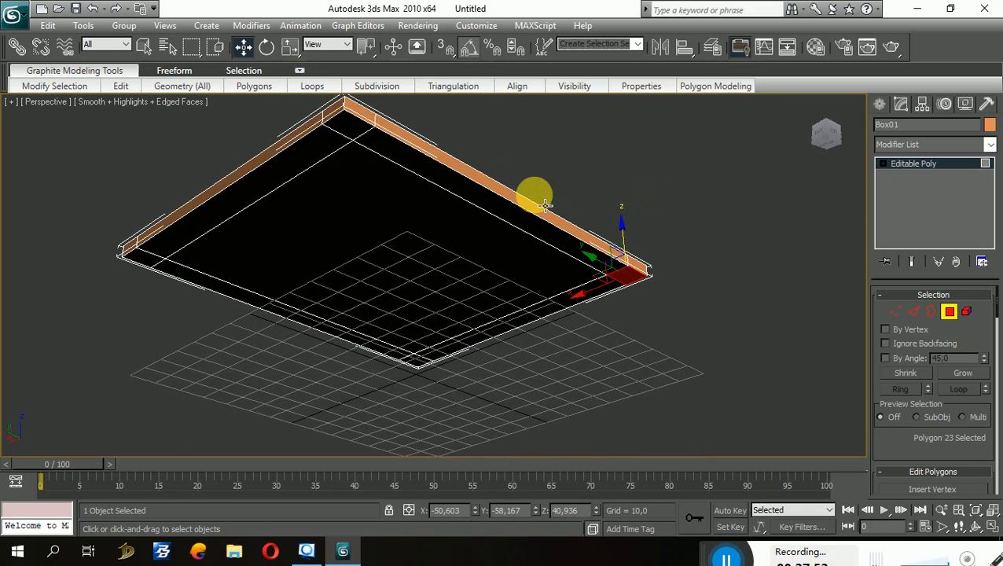
left_click(342, 124)
left_click(154, 259, "ctrl")
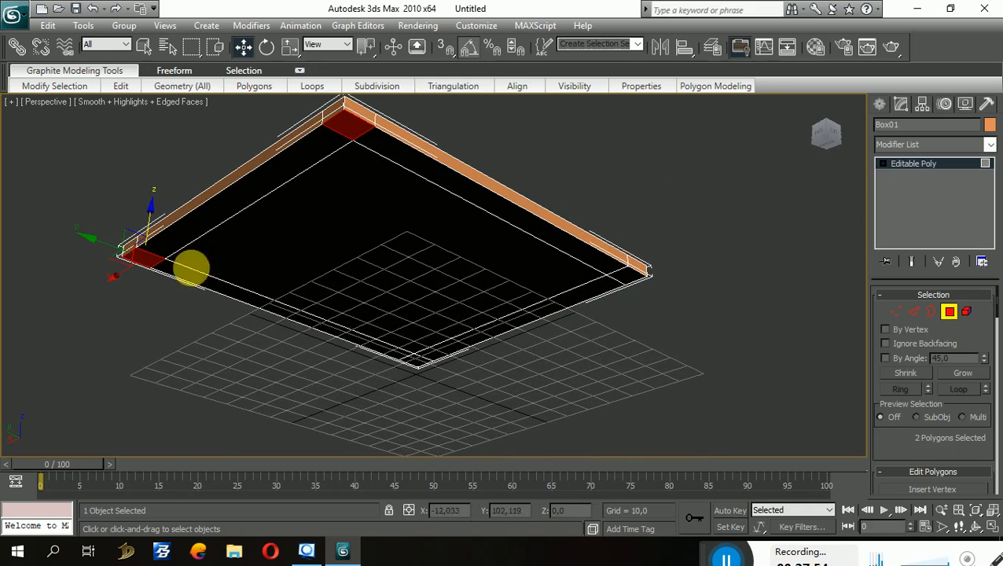
left_click(425, 371, "ctrl")
left_click(629, 274, "ctrl")
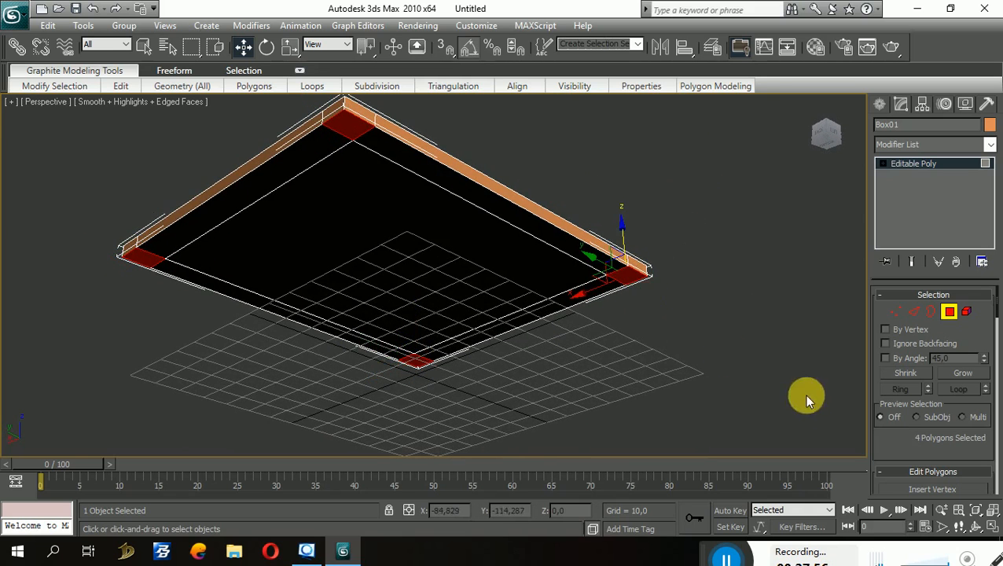
scroll(918, 421, "down", 3)
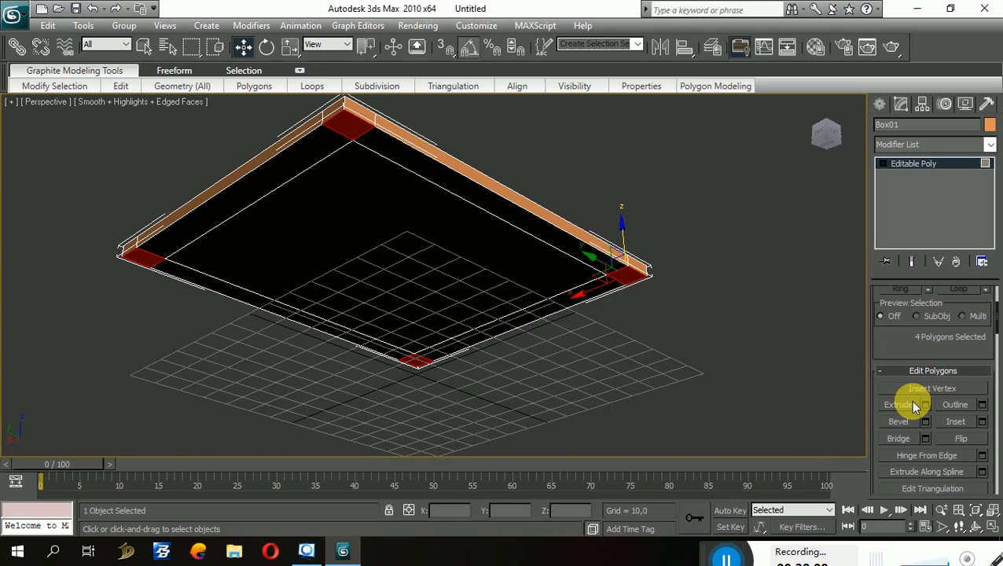
Step: Extrude the four selected underside corner polygons as a group with a height of 15.9
left_click(912, 404)
left_click(912, 404)
left_click(925, 405)
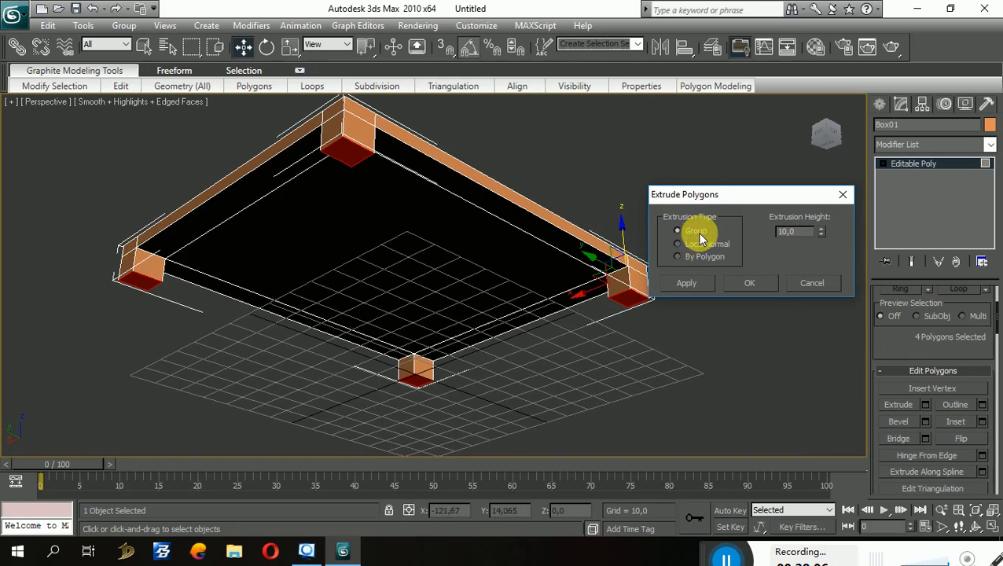
middle_click_drag(634, 253, 604, 311, "alt")
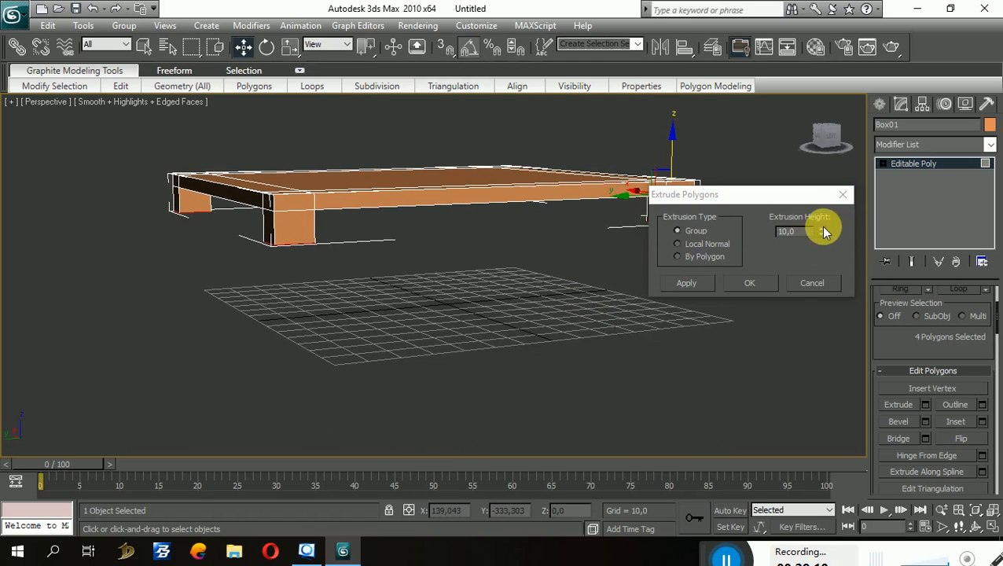
mouse_move(821, 231)
left_mouse_down()
mouse_move(833, 157)
mouse_move(821, 231)
left_mouse_up()
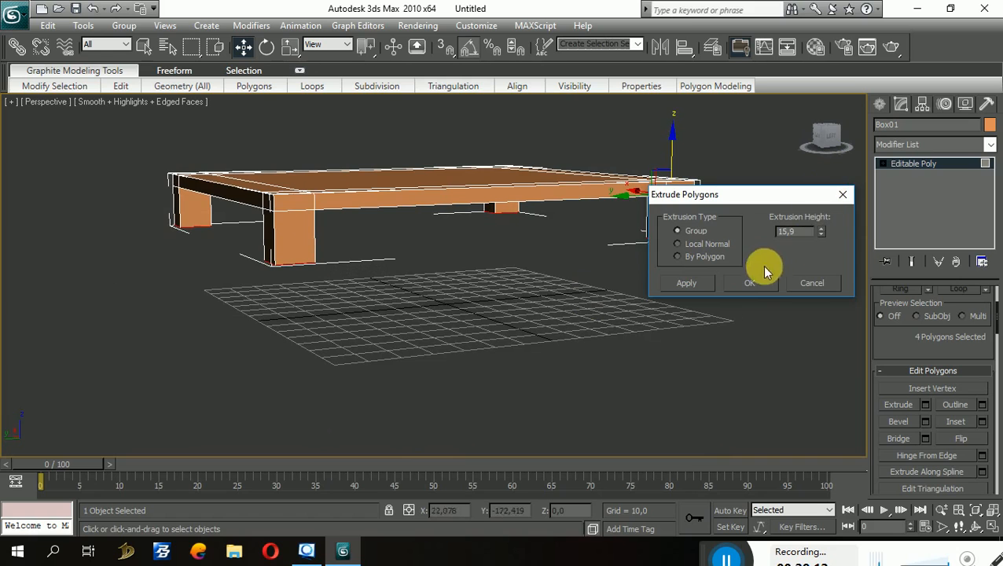
left_click(750, 282)
Step: Move the extruded leg-end polygons further down along the Z axis to lengthen all four legs
left_click_drag(666, 198, 651, 291)
middle_click_drag(636, 277, 705, 333, "alt")
middle_click_drag(586, 326, 412, 346, "alt")
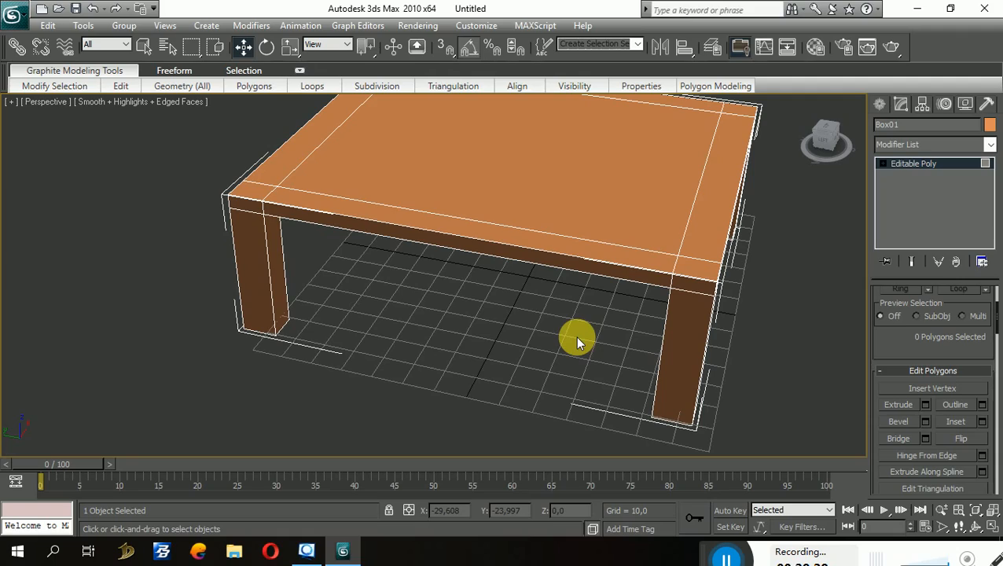
middle_click_drag(589, 277, 614, 265, "alt")
scroll(628, 246, "down", 4)
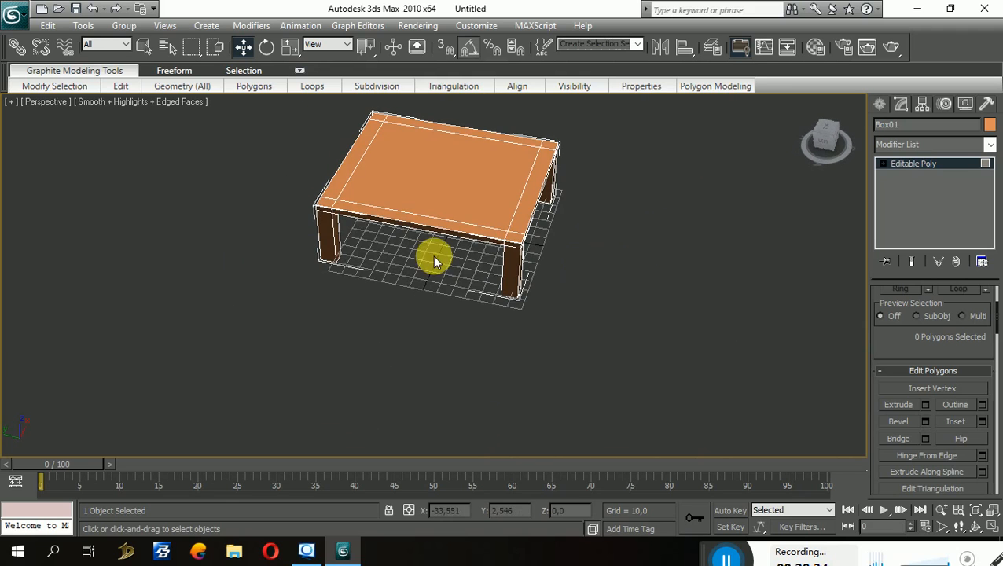
scroll(449, 250, "up", 2)
mouse_move(512, 230)
middle_mouse_down("alt")
mouse_move(493, 240)
mouse_move(531, 220)
mouse_move(504, 250)
mouse_move(478, 252)
mouse_move(517, 229)
middle_mouse_up("alt")
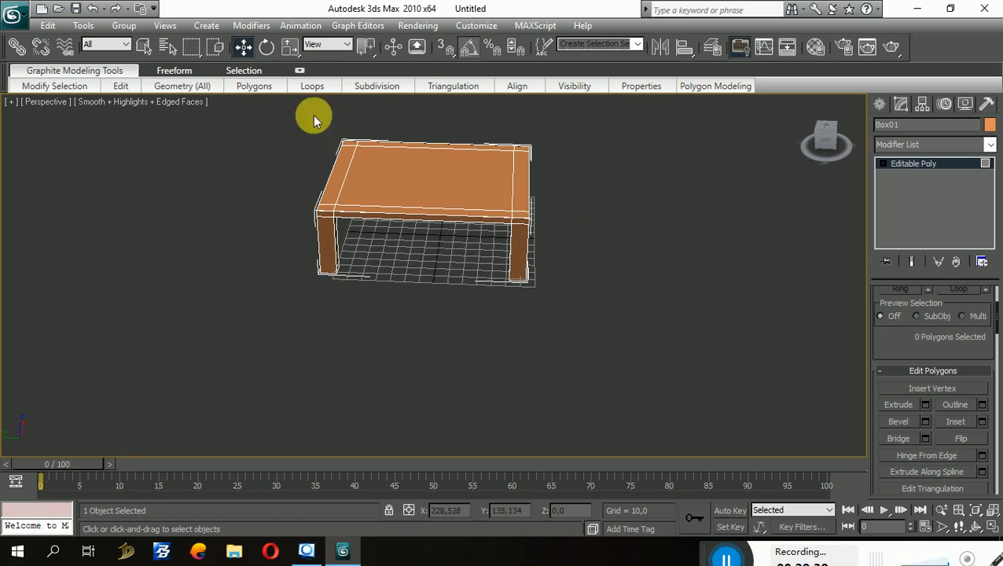
Step: Leave polygon editing and scale the whole object down along its Y and X axes into a compact, nearly square seat
left_click(290, 46)
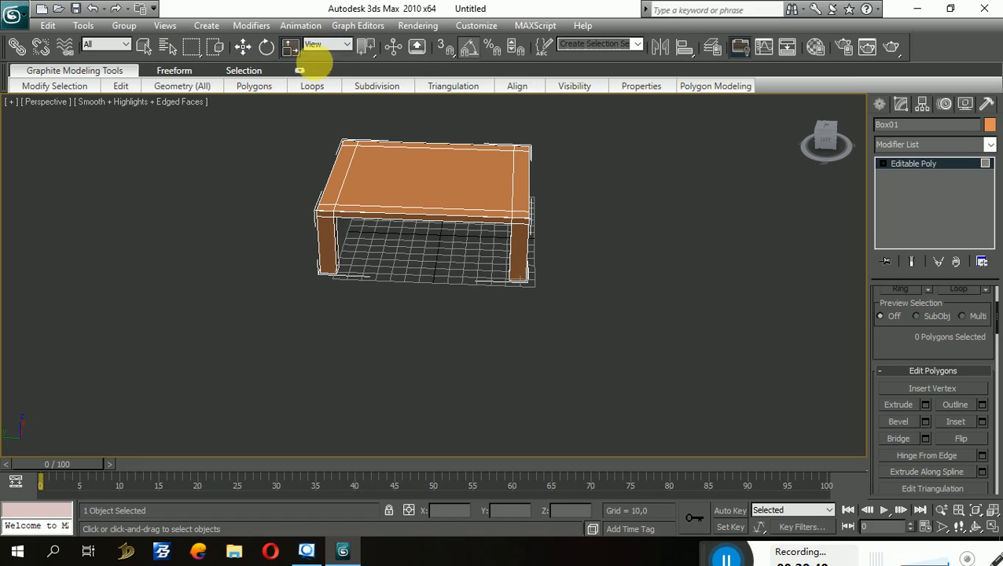
scroll(936, 345, "up", 3)
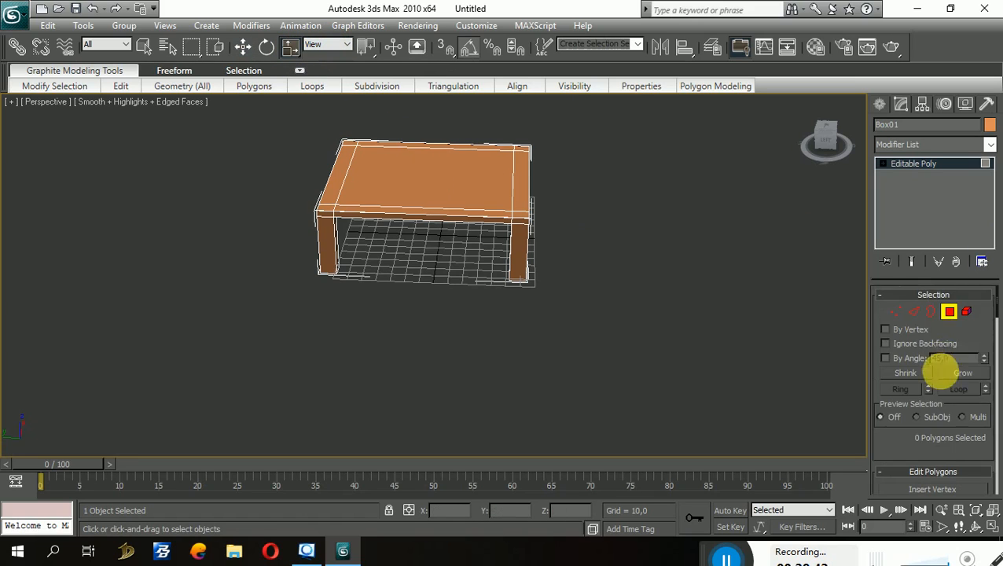
left_click(946, 313)
middle_click_drag(622, 247, 664, 289)
left_click_drag(454, 217, 383, 219)
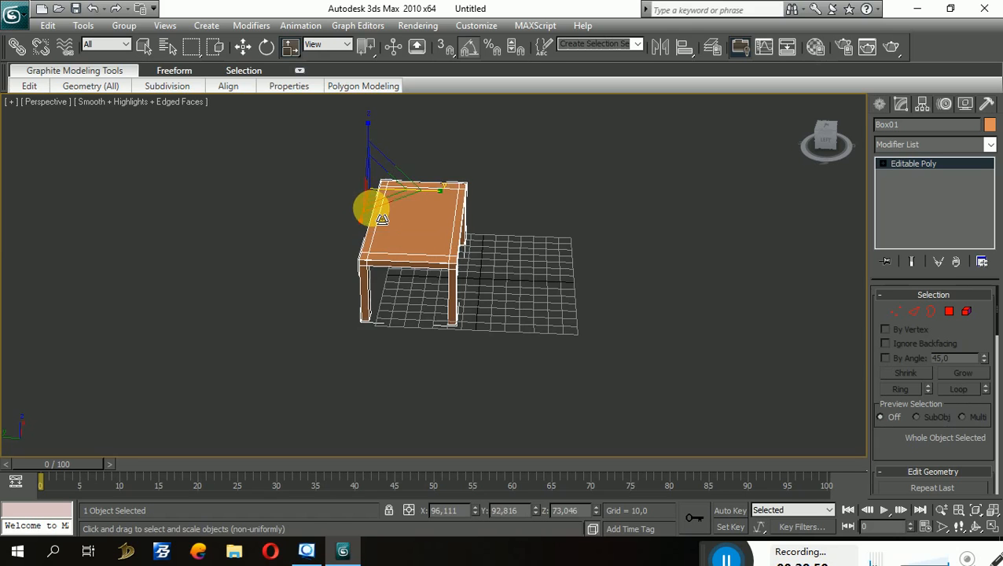
left_click_drag(443, 192, 430, 196)
middle_click_drag(472, 250, 609, 230, "alt")
left_click_drag(452, 240, 388, 252)
middle_click_drag(472, 286, 578, 410, "alt")
scroll(386, 310, "up", 4)
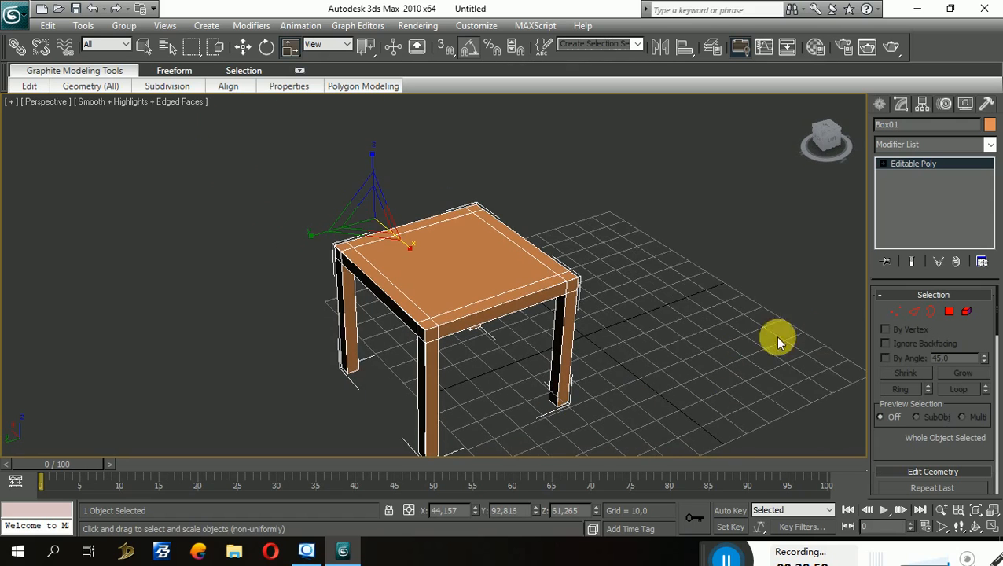
Step: In polygon editing, select two small corner polygons along one side of the seat's top, with the Move tool active
left_click(949, 313)
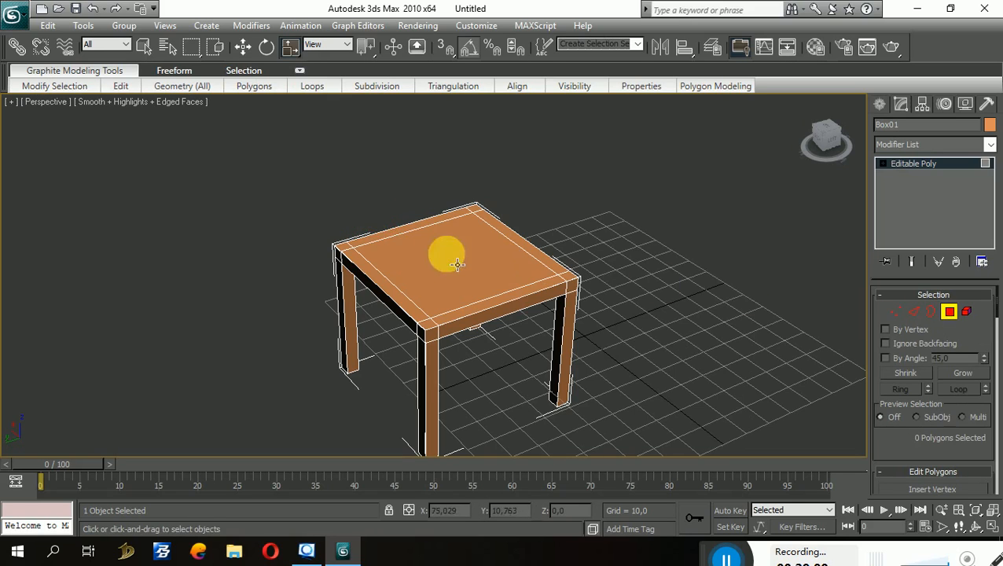
left_click(486, 220, "ctrl")
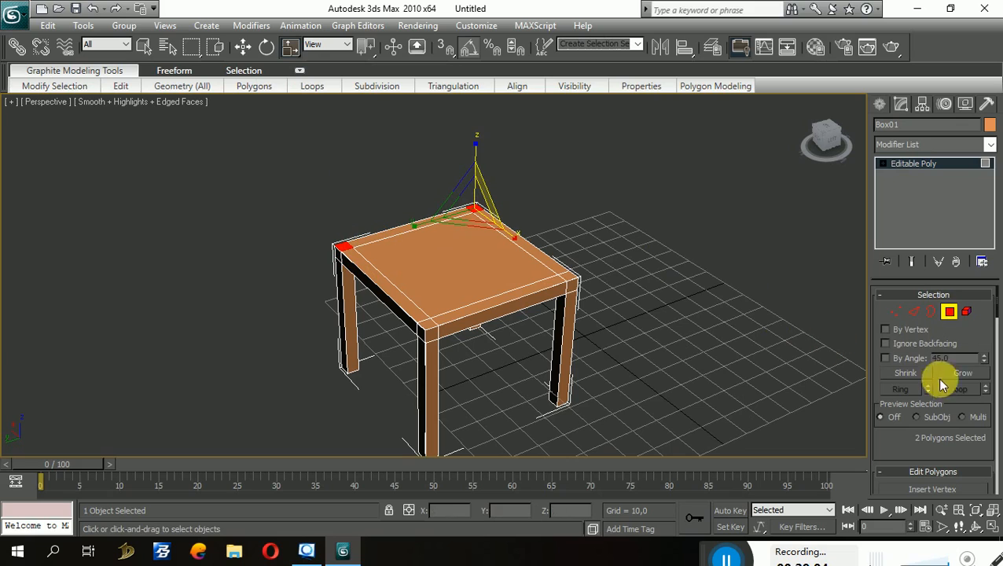
left_click(243, 49)
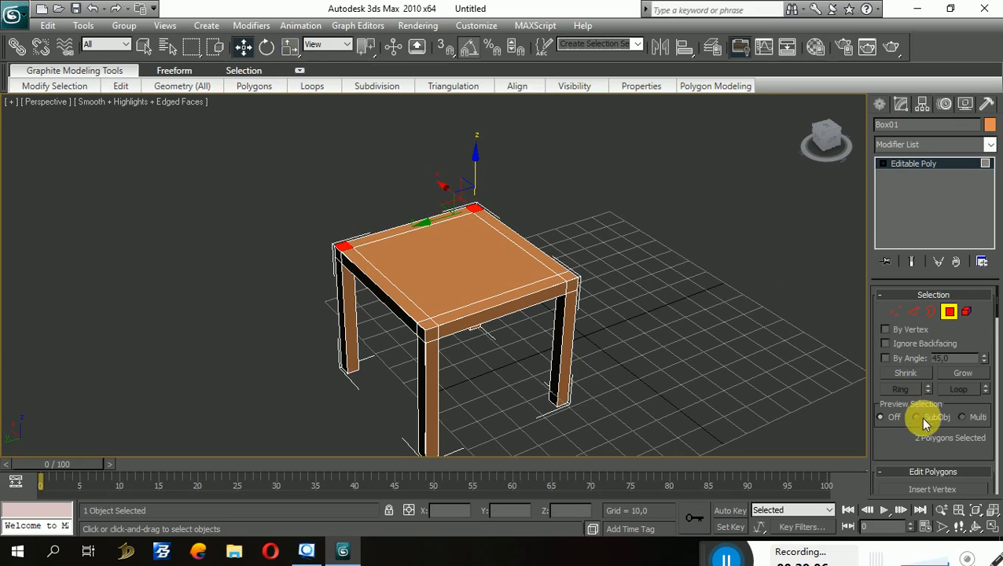
left_click_drag(965, 404, 957, 324)
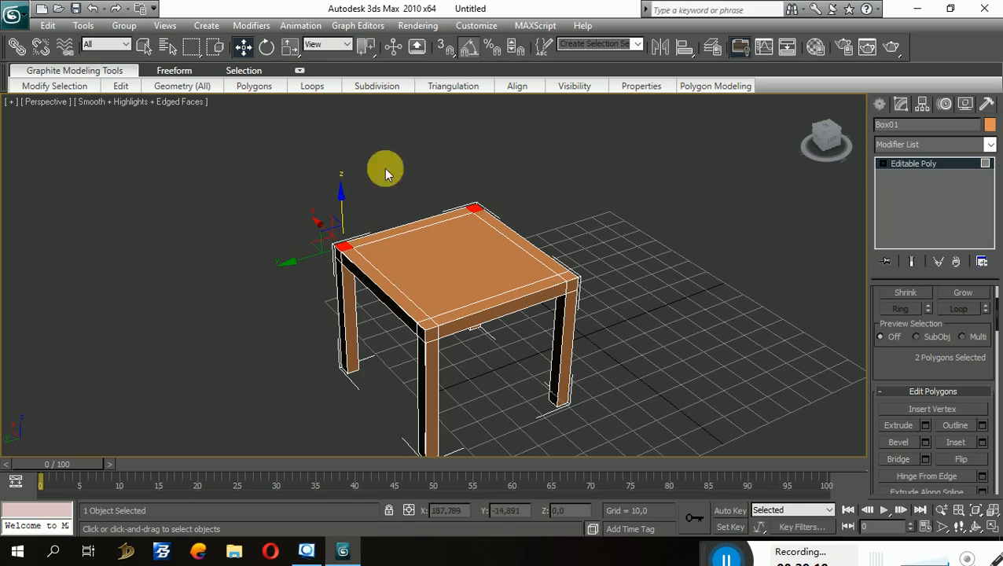
middle_click_drag(788, 379, 862, 379, "alt")
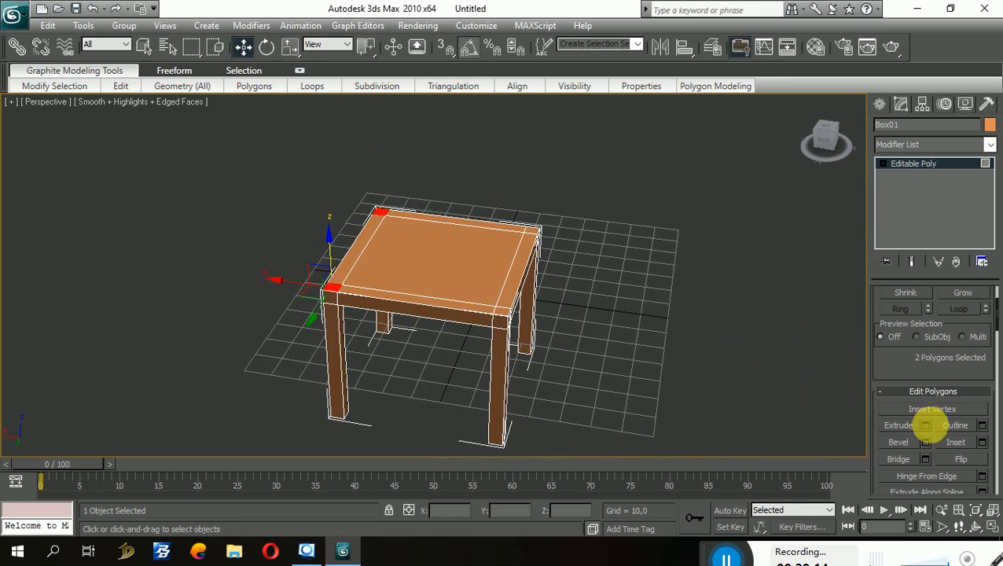
Step: Extrude the two selected top corner polygons upward as a group with a height of 57.342 to form the backrest posts
left_click(926, 426)
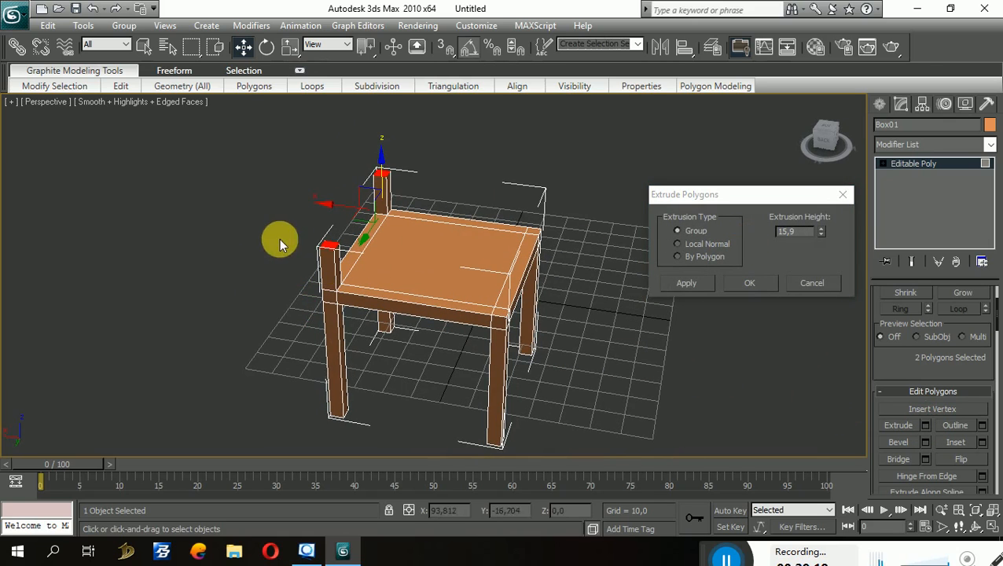
middle_click_drag(364, 286, 441, 331, "alt")
scroll(567, 299, "up", 5)
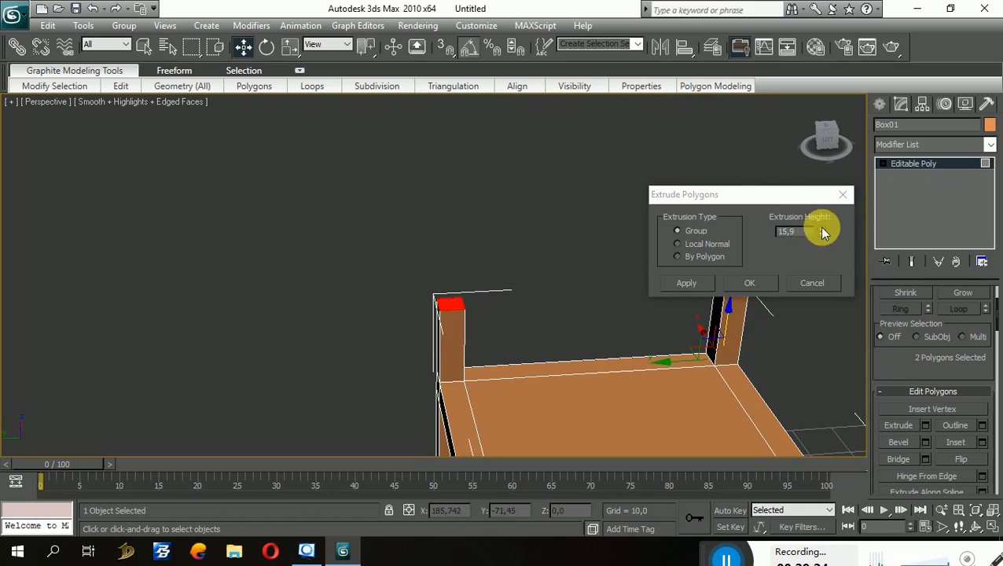
left_click_drag(821, 232, 821, 71)
middle_click_drag(618, 317, 588, 354, "alt")
scroll(600, 326, "down", 3)
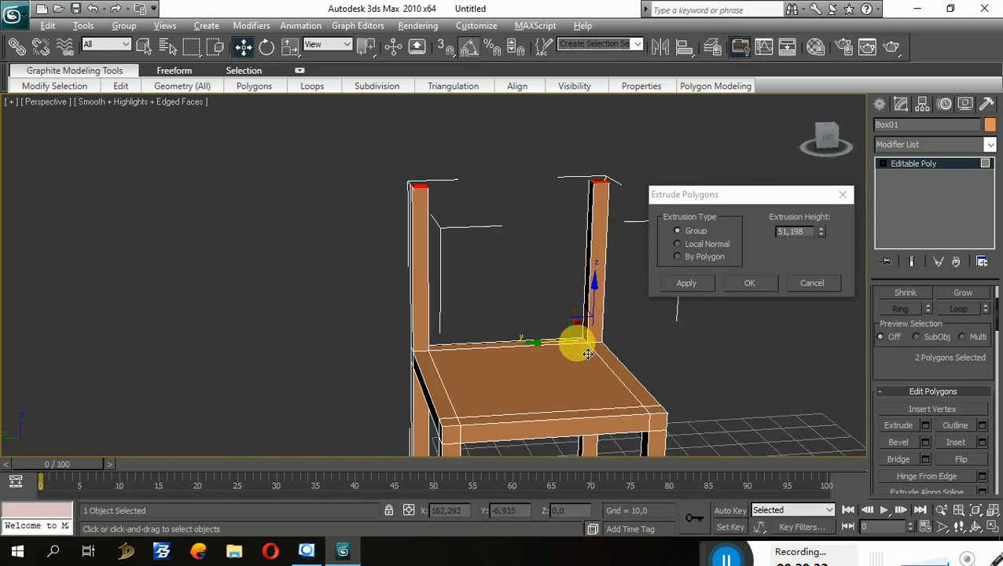
mouse_move(827, 234)
left_mouse_down()
mouse_move(838, 206)
mouse_move(833, 230)
left_mouse_up()
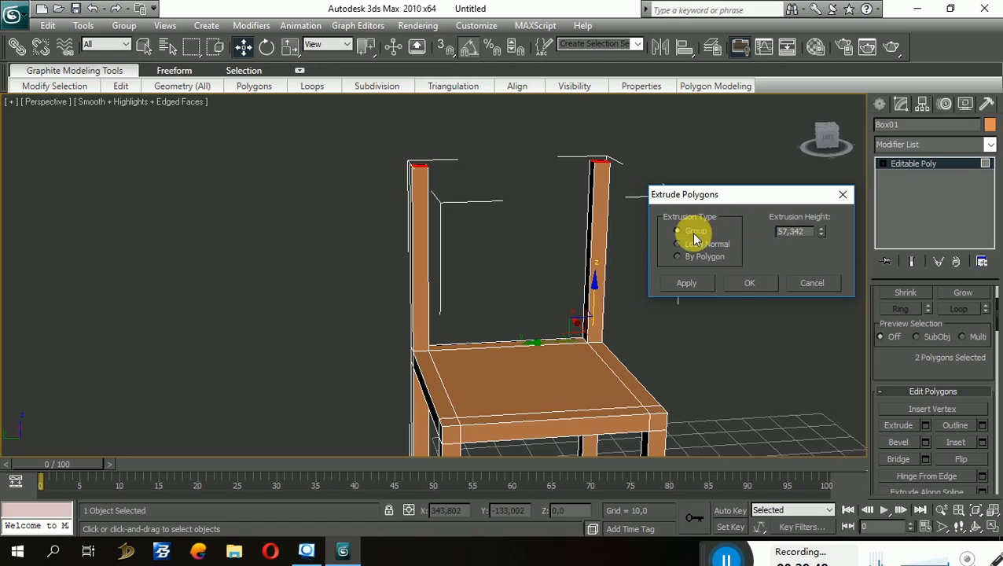
left_click(747, 283)
middle_click_drag(635, 290, 706, 293, "alt")
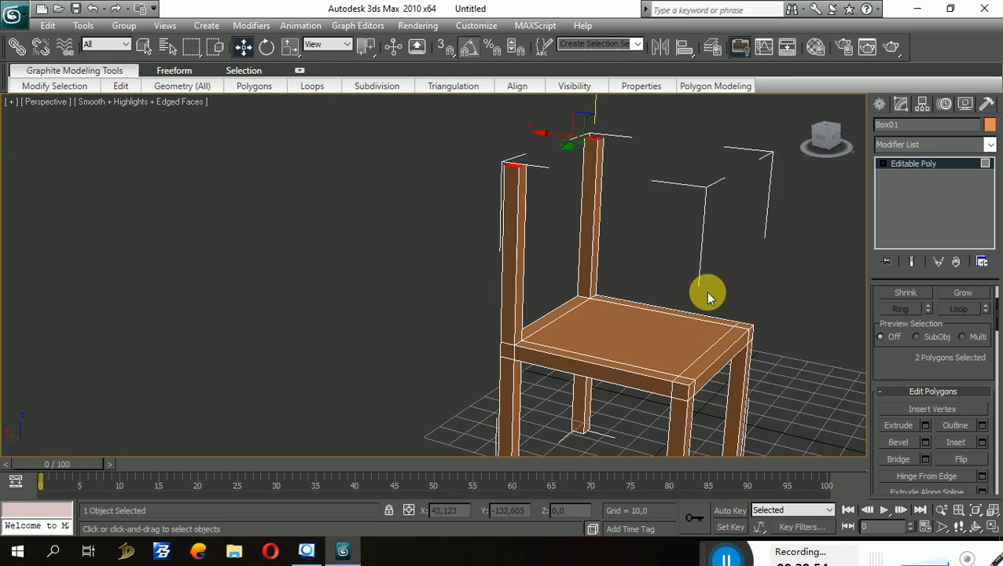
Step: Select the two inner side polygons of the backrest posts that face each other
left_click_drag(914, 365, 902, 493)
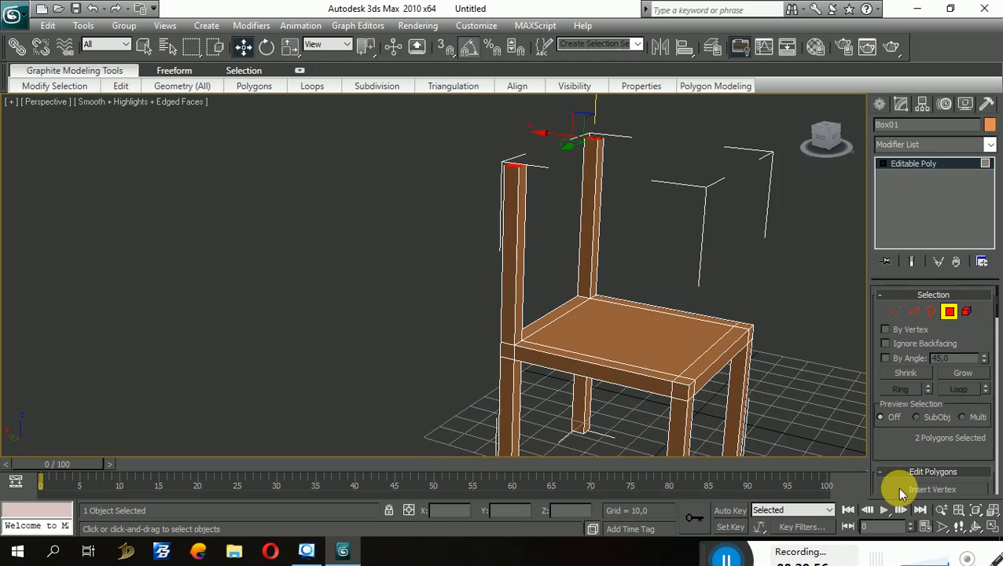
left_click(589, 248)
middle_click_drag(616, 259, 421, 281, "alt")
left_click(376, 281, "ctrl")
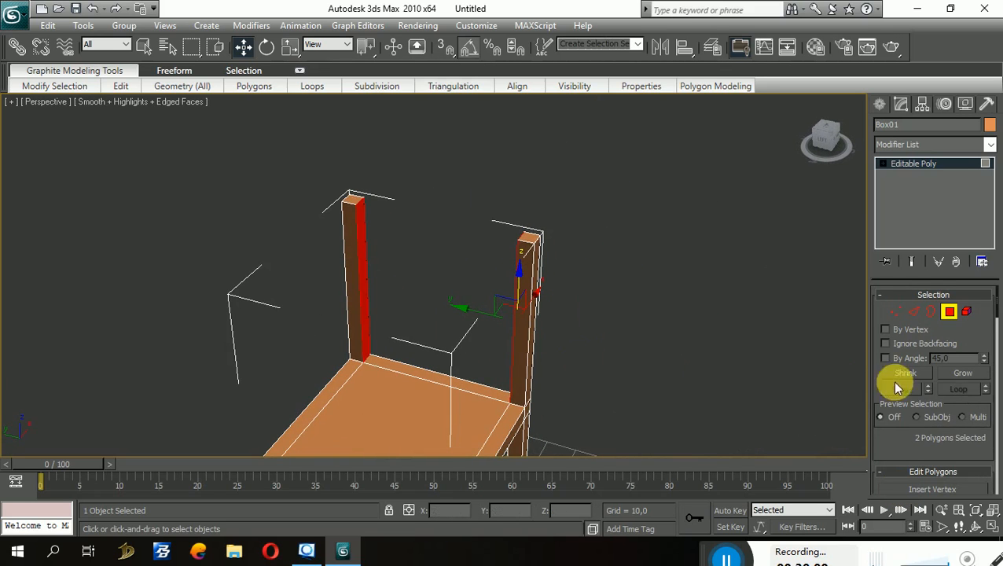
left_click_drag(969, 443, 974, 391)
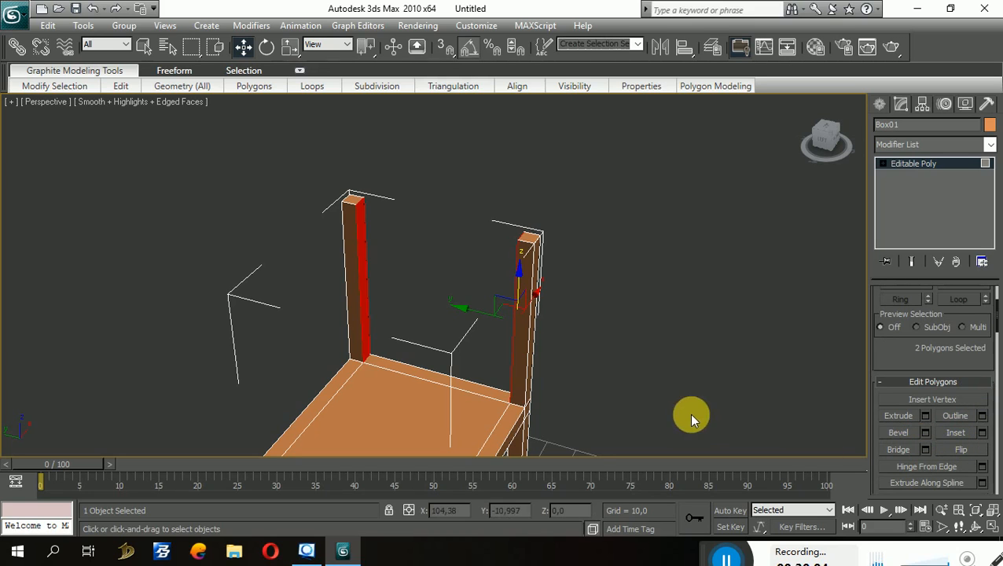
middle_click_drag(692, 416, 742, 405, "alt")
middle_click_drag(572, 333, 627, 353, "alt")
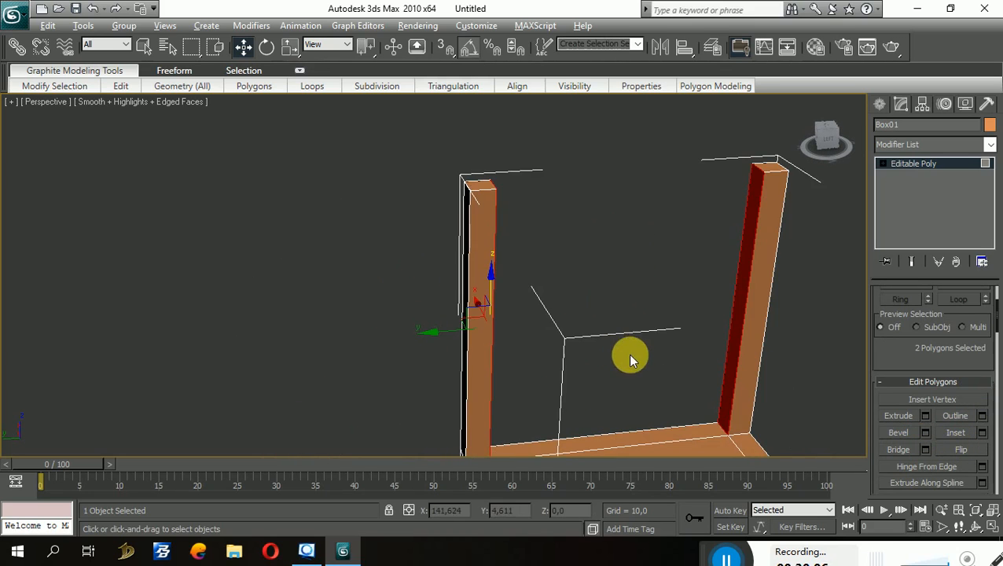
middle_click_drag(705, 325, 463, 291, "alt")
middle_click_drag(823, 279, 839, 248)
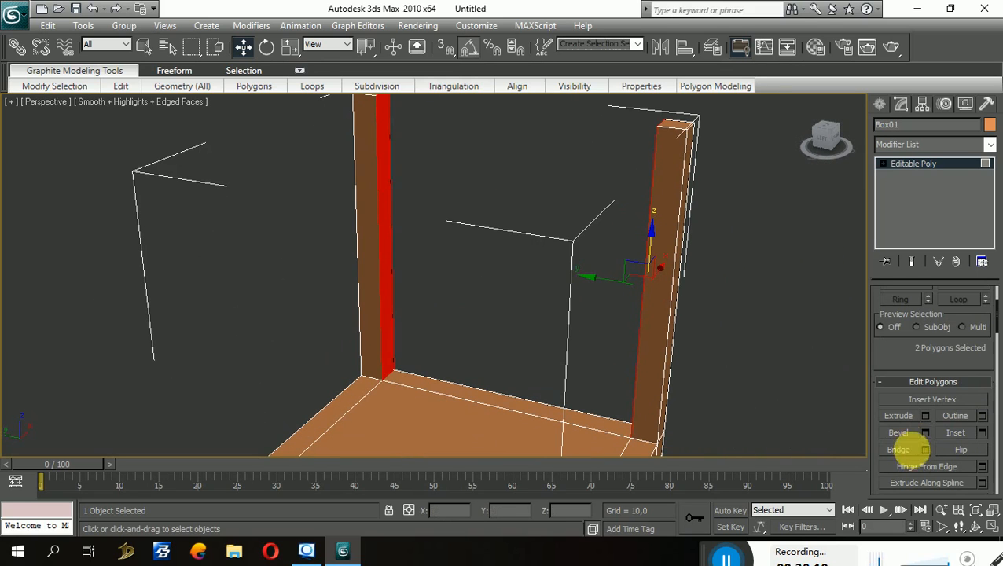
Step: Try bridging the facing post polygons with one segment using the polygon selection, and undo the bridge
left_click(926, 449)
middle_click_drag(659, 383, 578, 423, "alt")
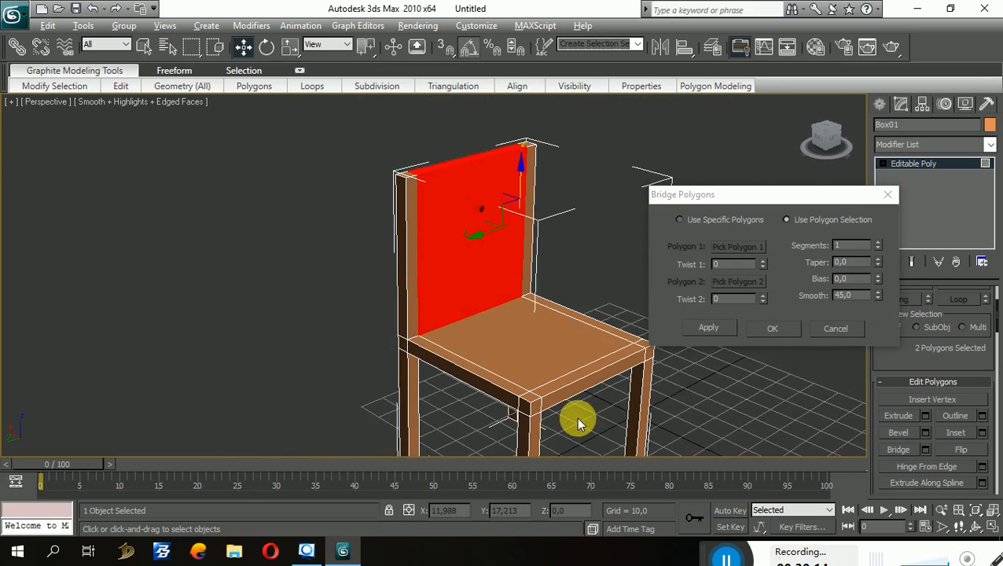
left_click(776, 335)
left_click(730, 380)
middle_click_drag(729, 380, 159, 395, "alt")
key("ctrl+z")
key("ctrl+z")
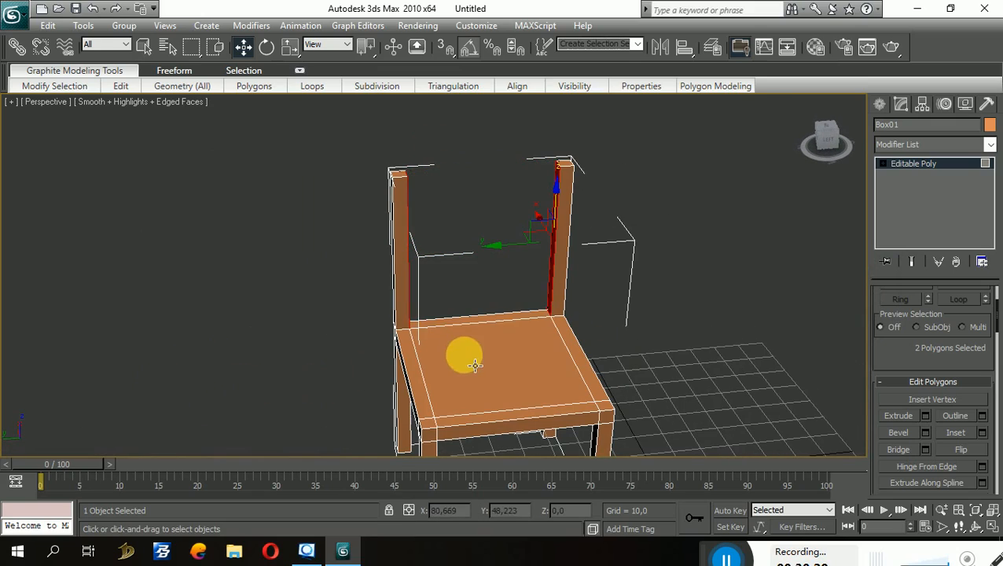
Step: Clear the polygon selection and switch the editable poly to edge editing
middle_click_drag(465, 351, 707, 335, "alt")
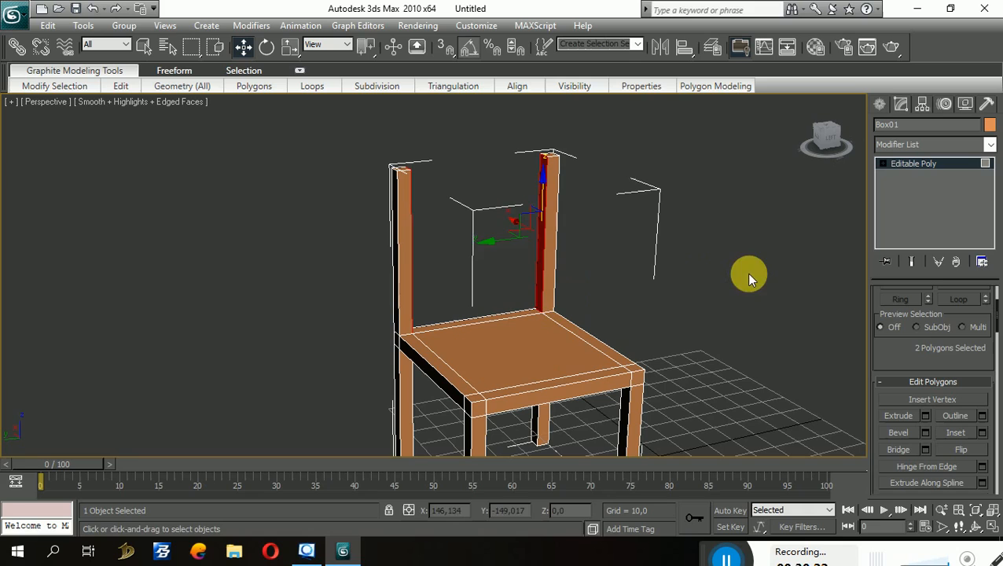
left_click(499, 299)
middle_click_drag(694, 301, 743, 287, "alt")
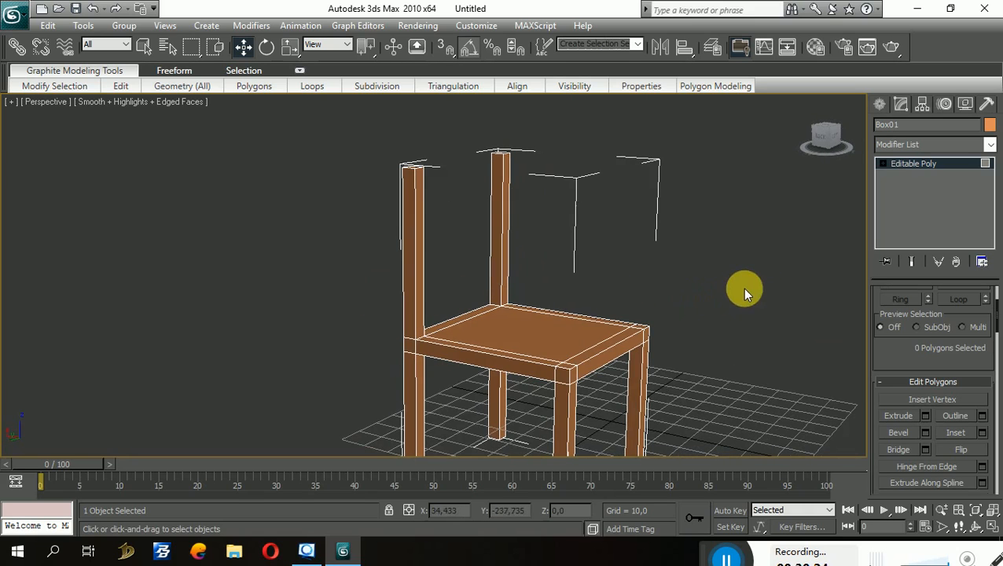
scroll(940, 376, "up", 4)
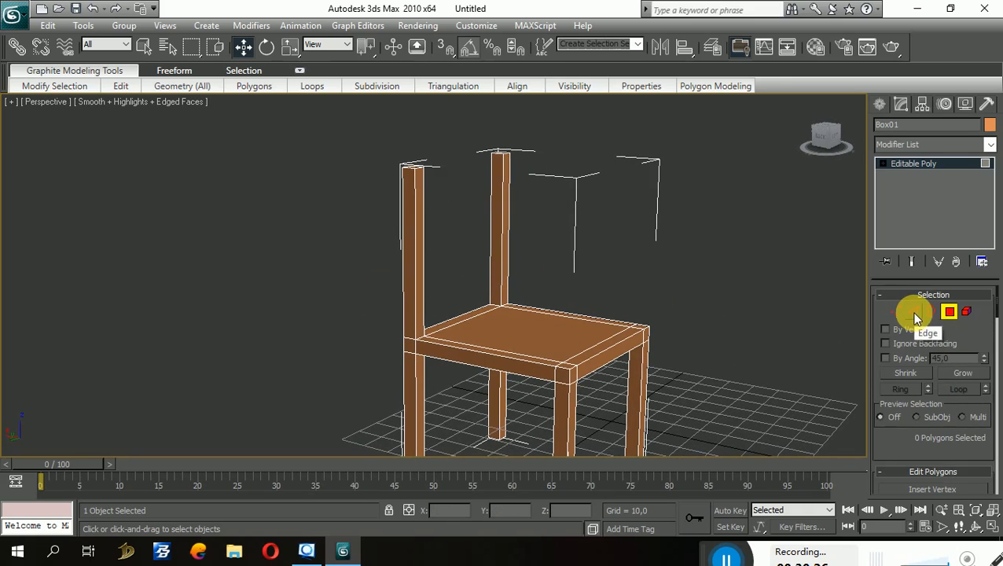
left_click(913, 312)
Step: Connect the eight vertical edges of the two backrest posts with 1 segment and a slide of 0
scroll(547, 213, "up", 4)
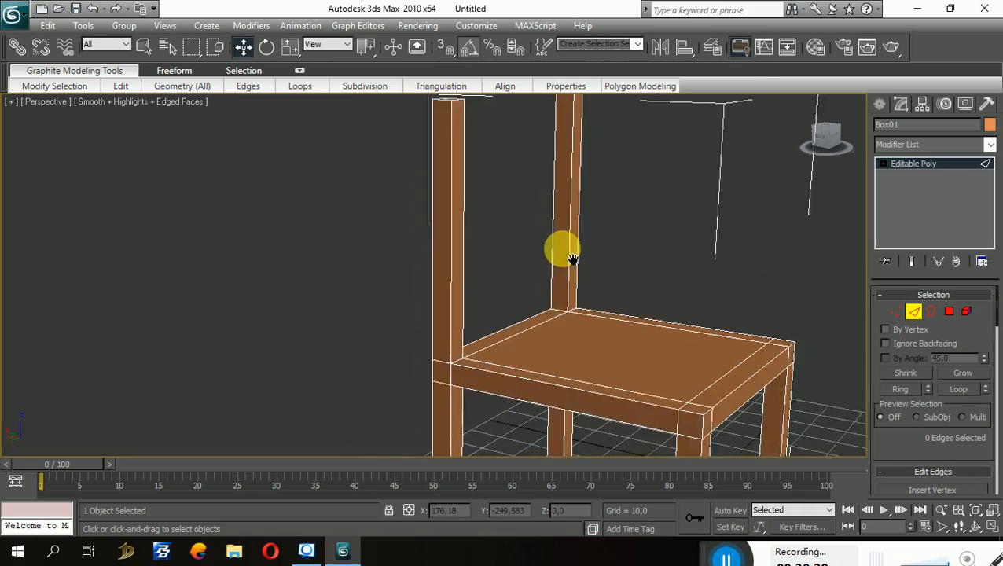
scroll(589, 258, "down", 2)
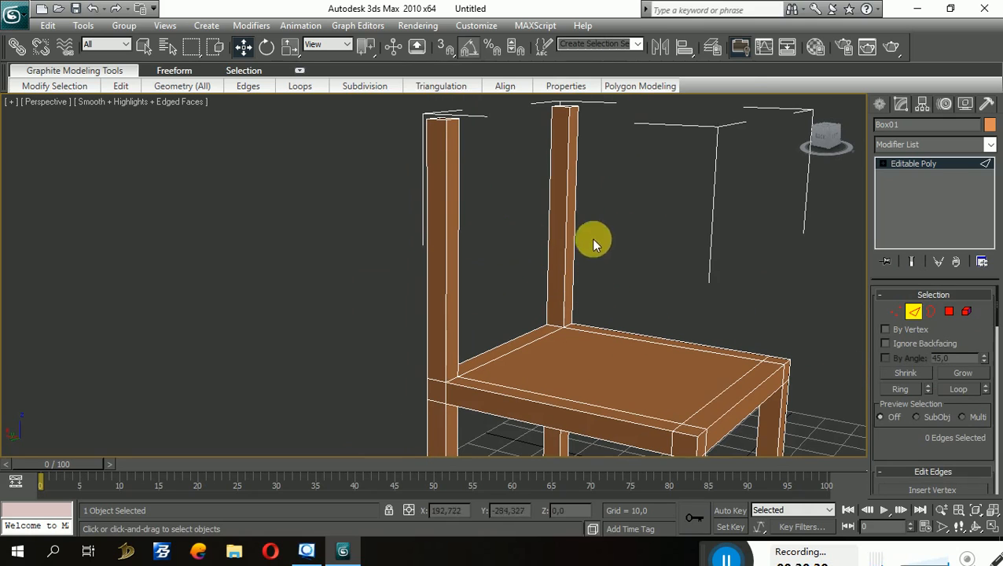
left_click_drag(372, 246, 373, 247)
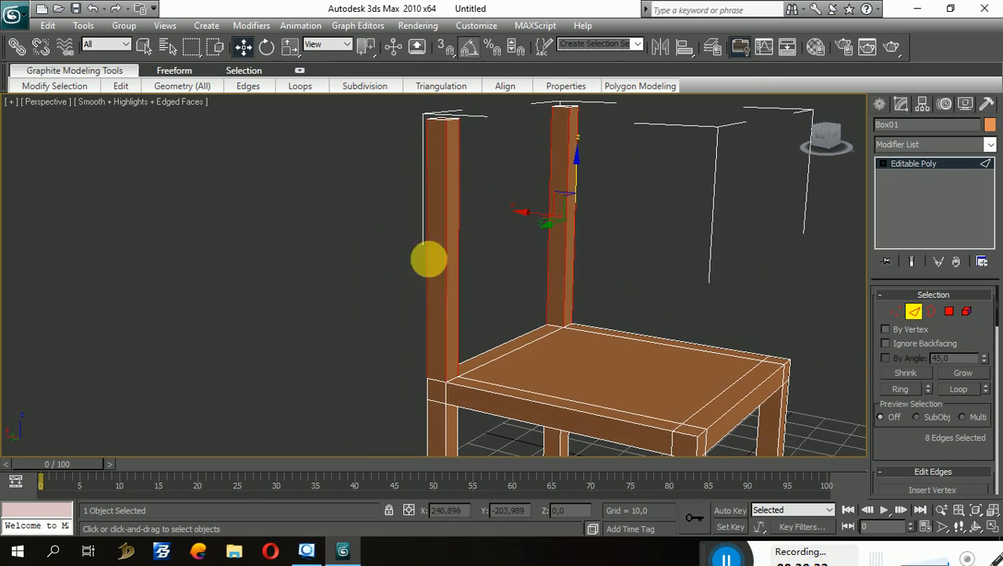
scroll(929, 453, "down", 5)
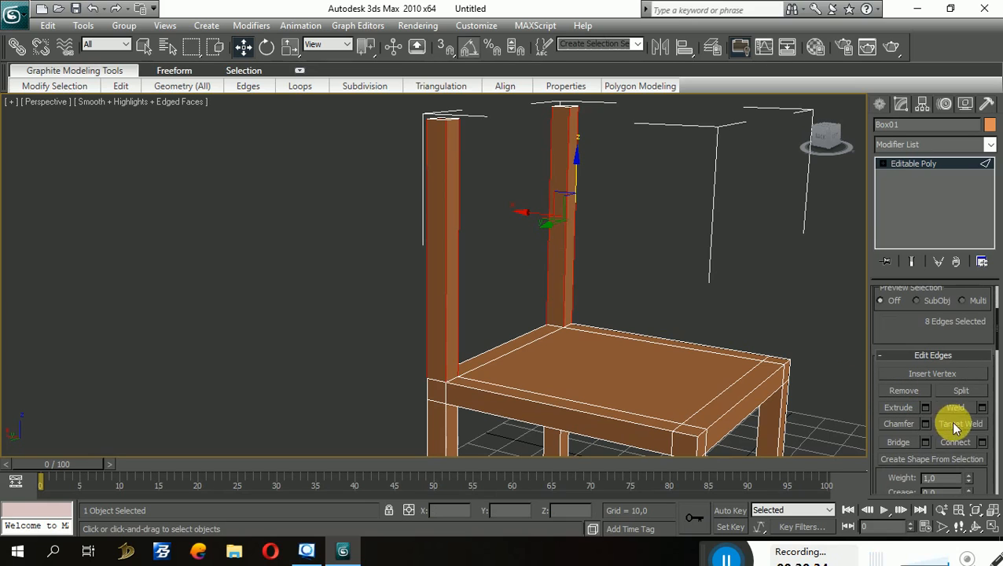
left_click(983, 442)
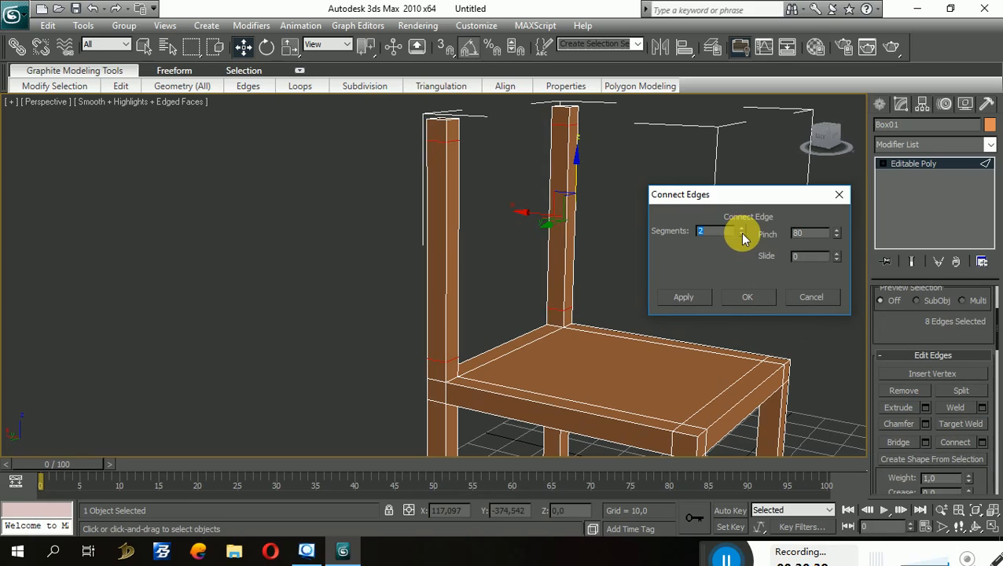
left_click(741, 235)
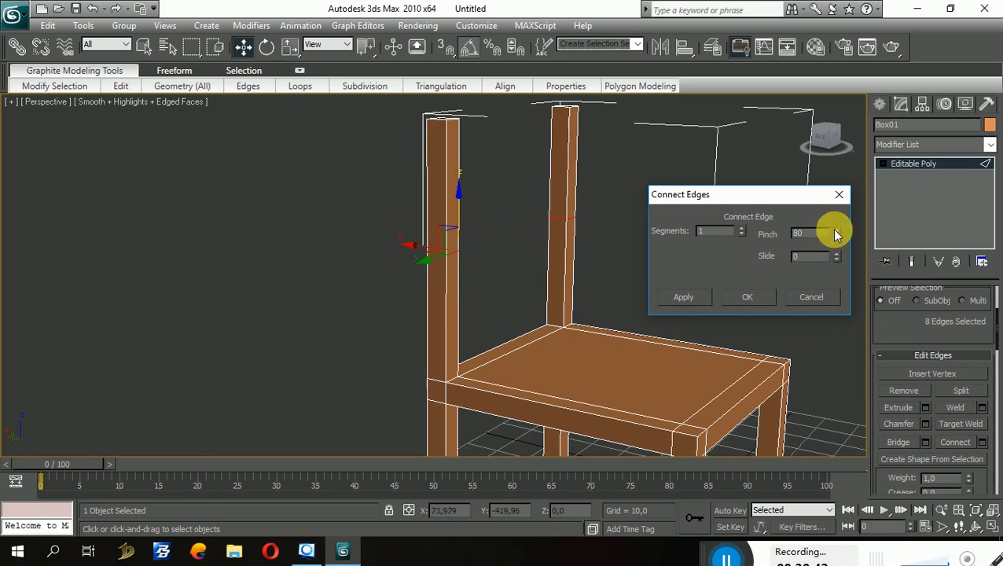
left_click_drag(836, 234, 763, 225)
key("BackSpace")
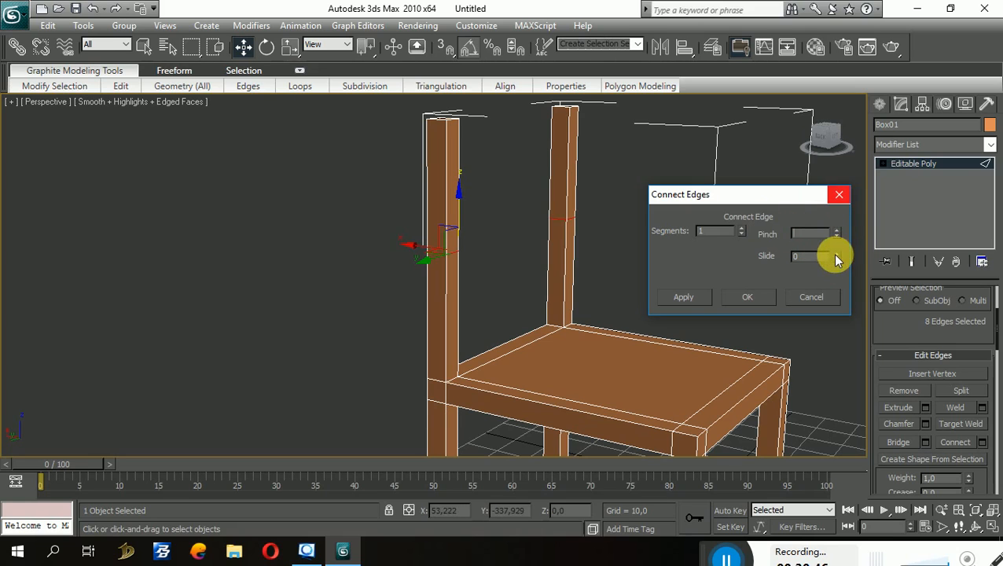
left_click_drag(837, 256, 837, 301)
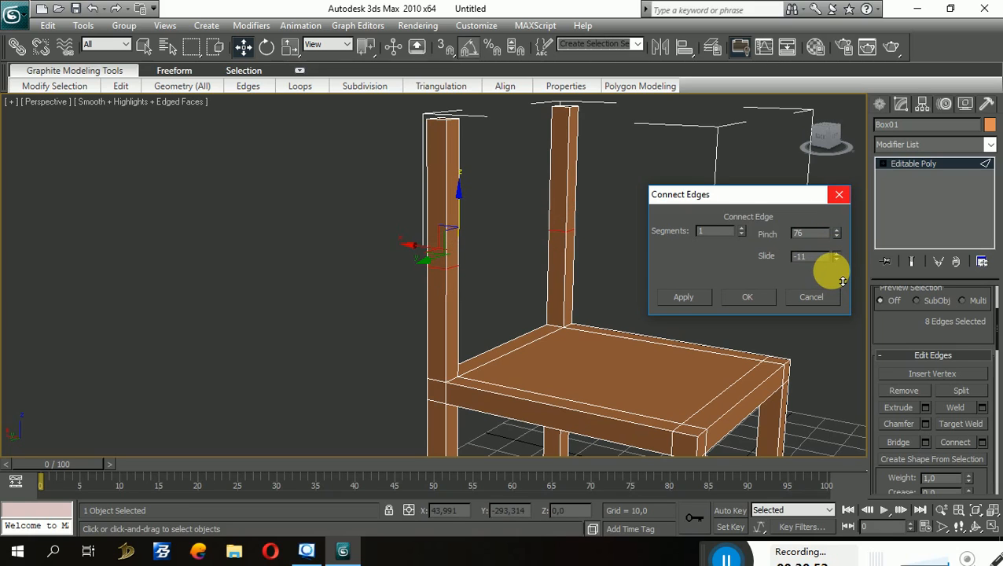
left_click_drag(828, 263, 795, 259)
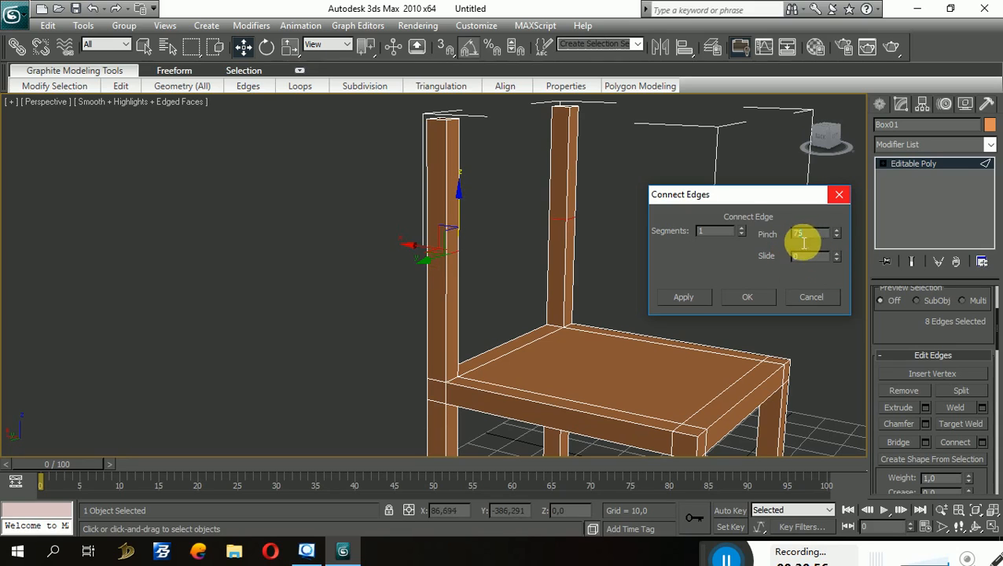
left_click(748, 296)
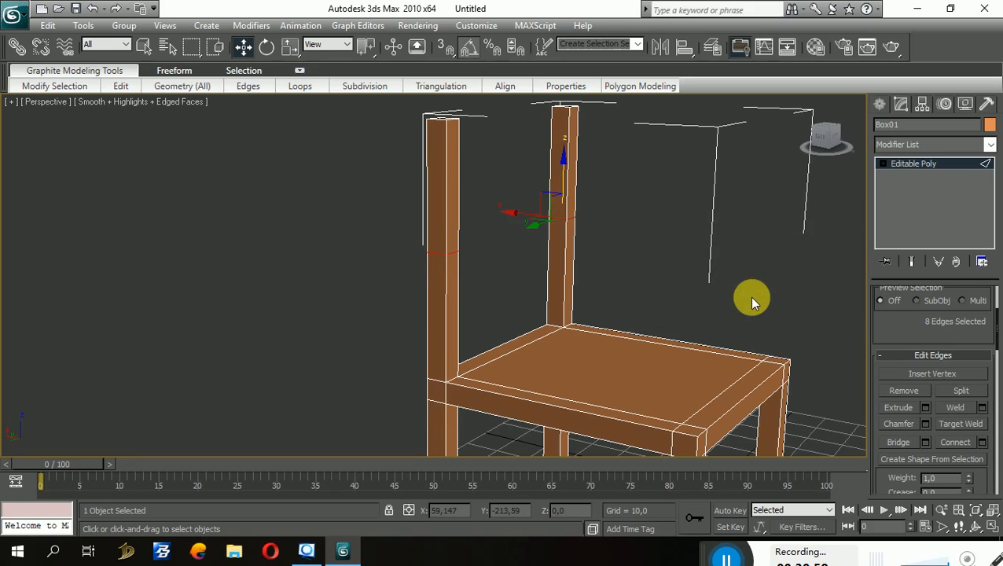
Step: Bridge the two upper inner polygons of the backrest posts that face each other to form the backrest
middle_click_drag(752, 295, 770, 309, "alt")
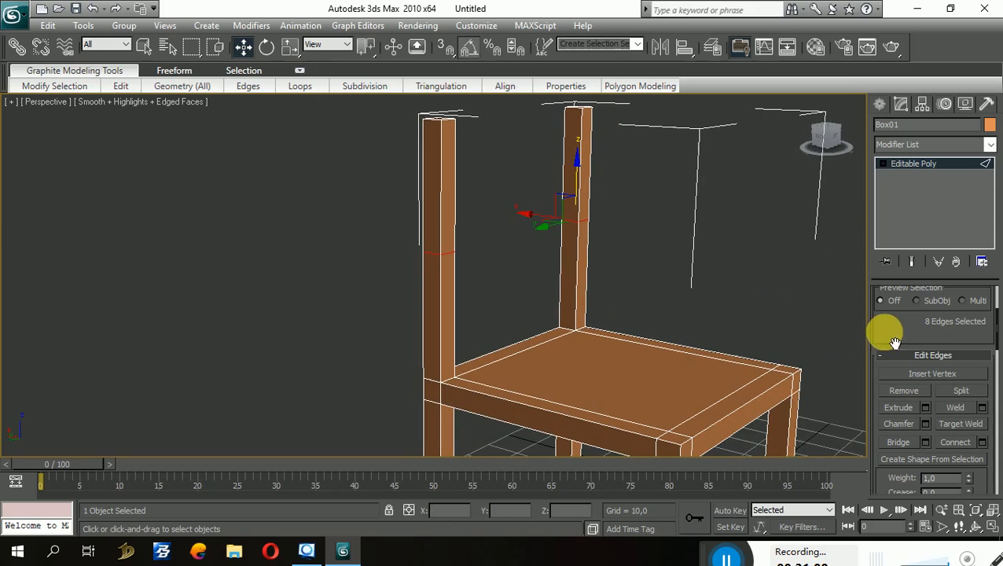
left_click_drag(906, 341, 915, 457)
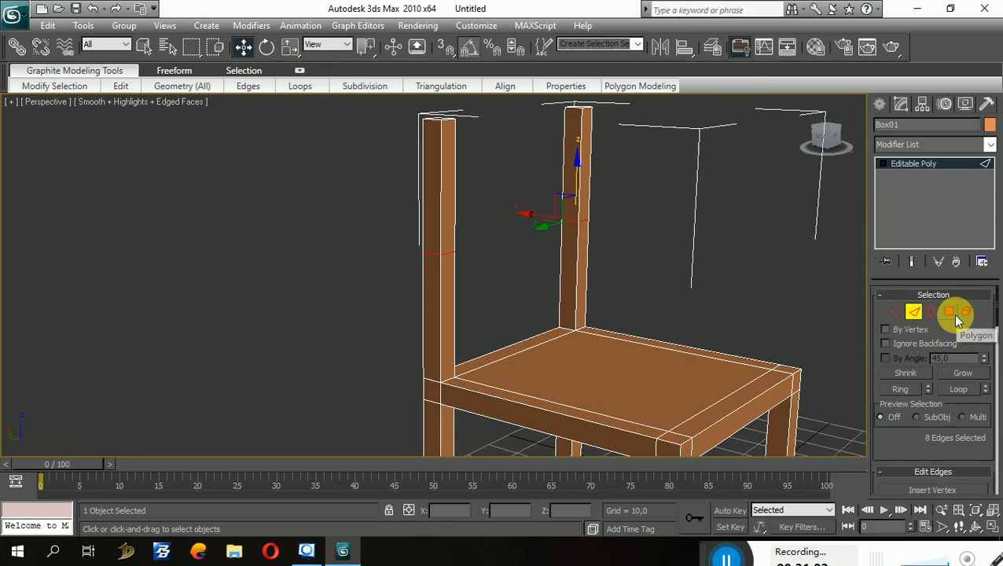
left_click(949, 312)
left_click(561, 201)
middle_click_drag(562, 200, 638, 311, "alt")
left_click(398, 224, "ctrl")
scroll(920, 397, "down", 5)
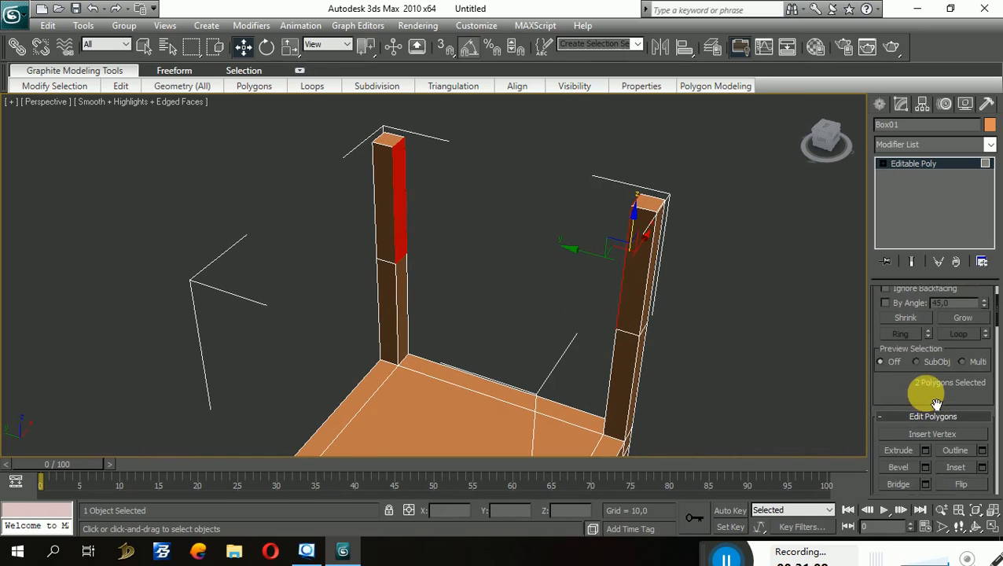
left_click(907, 395)
left_click(679, 380)
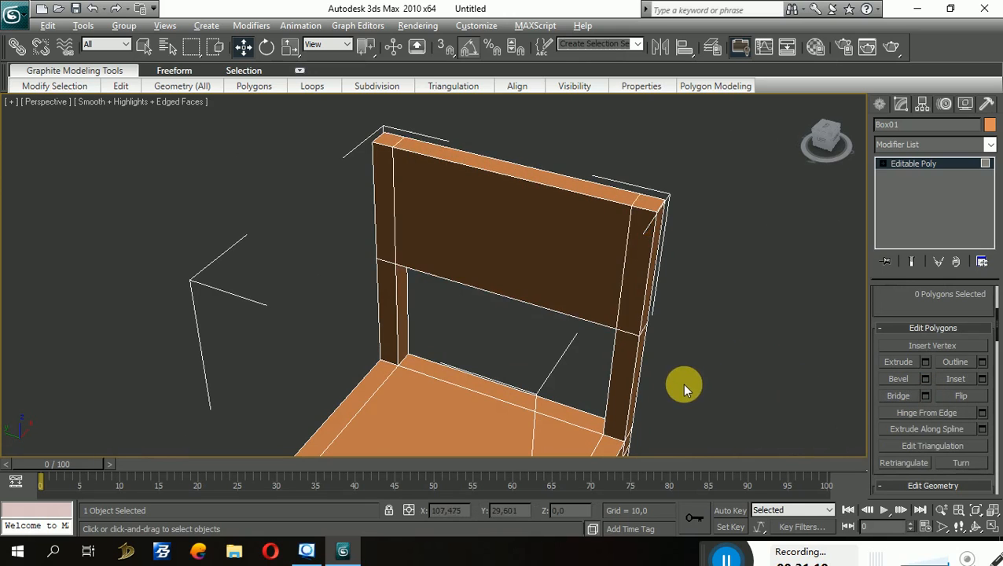
Step: Examine the chair's backrest, seat and legs from several angles
middle_click_drag(684, 384, 769, 355, "alt")
scroll(769, 354, "down", 5)
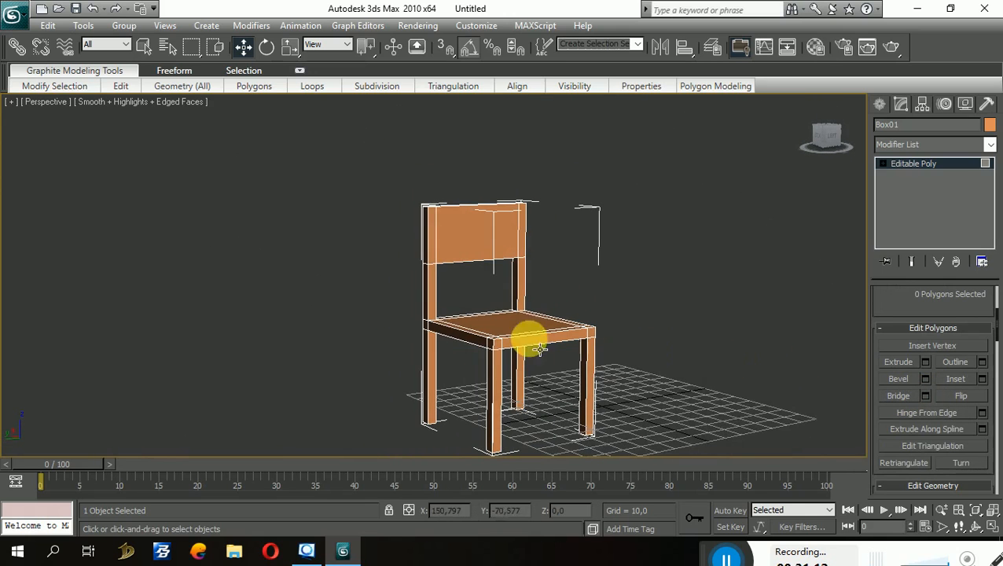
middle_click_drag(489, 291, 556, 320, "alt")
scroll(557, 320, "up", 2)
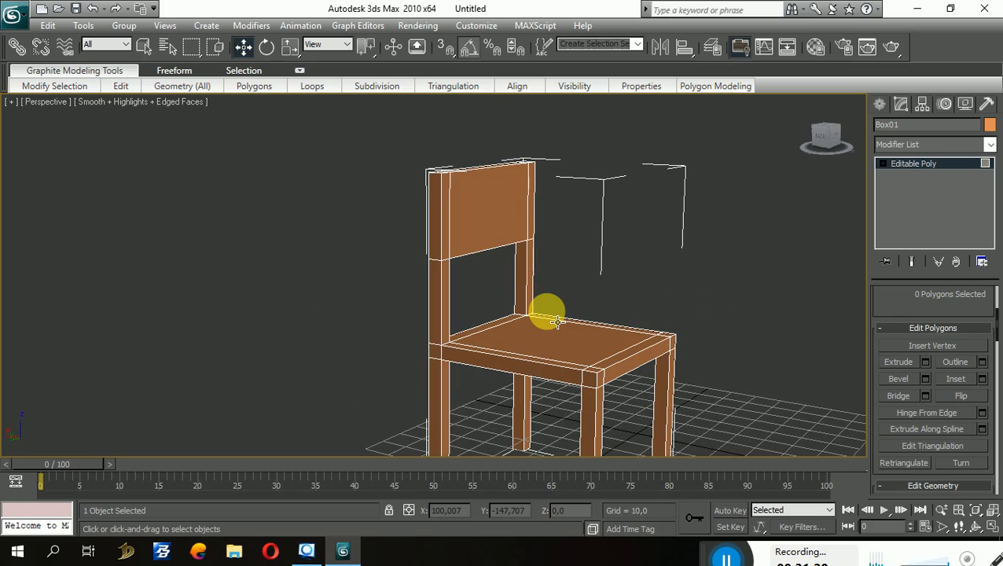
scroll(633, 293, "up", 2)
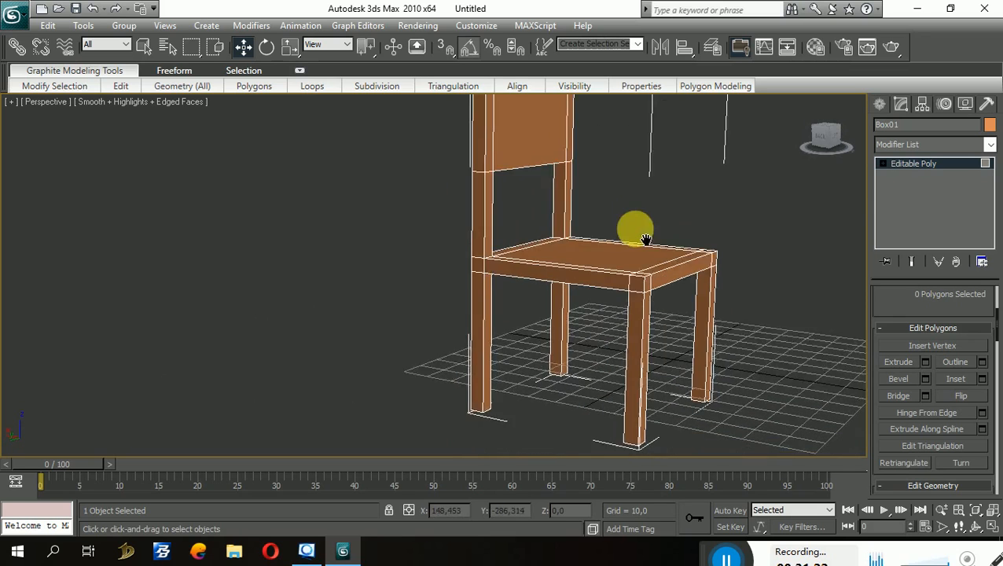
scroll(739, 286, "up", 2)
scroll(728, 348, "up", 2)
middle_click_drag(728, 348, 636, 291)
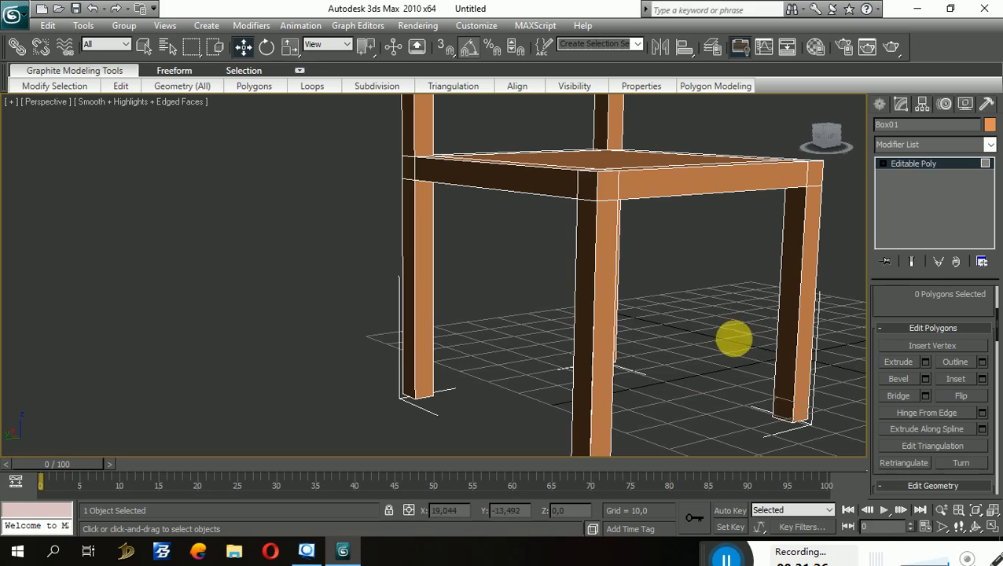
scroll(739, 350, "down", 4)
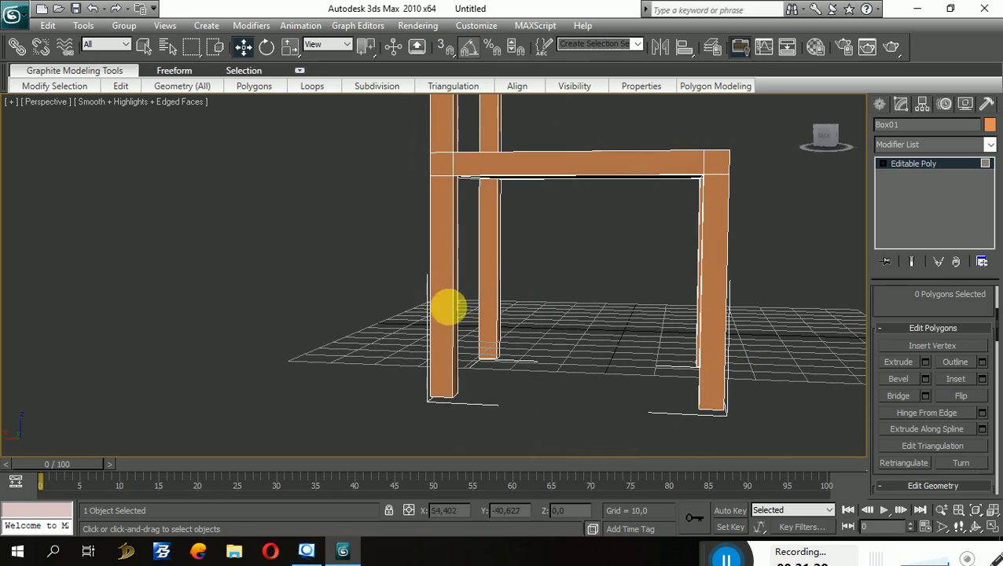
scroll(707, 330, "up", 3)
middle_click_drag(685, 339, 627, 343, "alt")
scroll(647, 323, "down", 3)
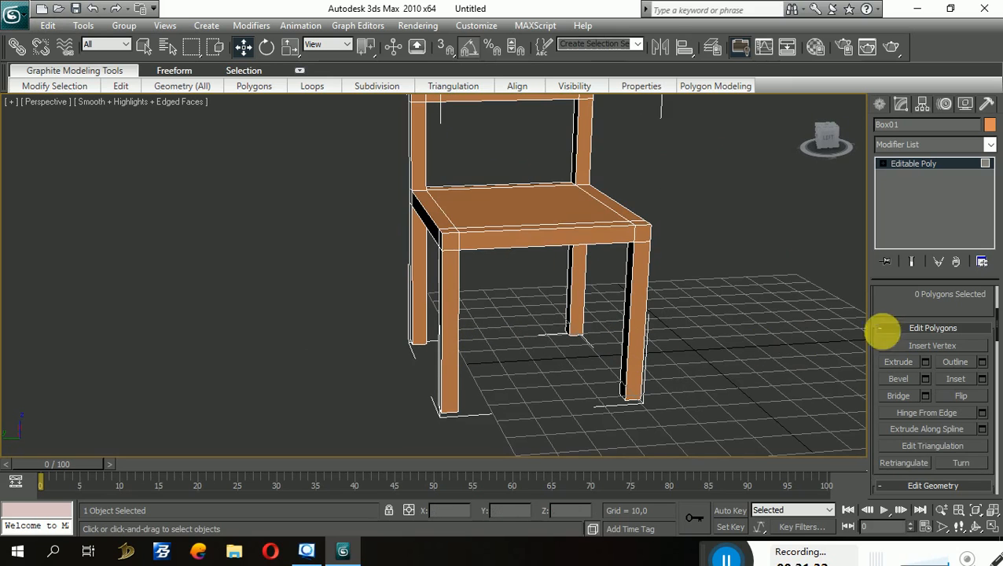
Step: Select the vertical edges of all four chair legs in edge editing, undoing the stray selection
scroll(905, 379, "up", 4)
left_click(914, 311)
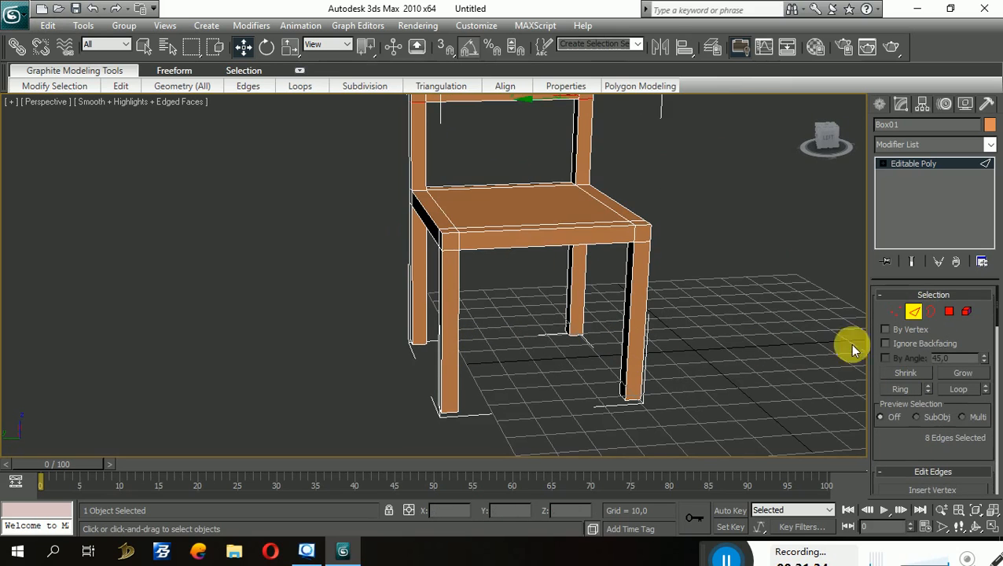
mouse_move(850, 344)
middle_mouse_down("alt")
mouse_move(809, 353)
mouse_move(833, 347)
middle_mouse_up("alt")
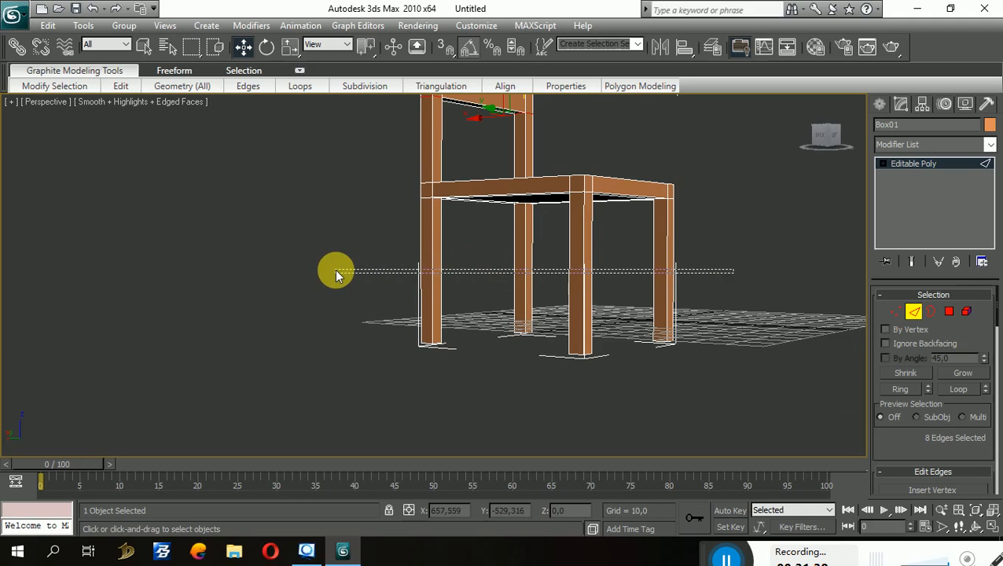
left_click_drag(336, 270, 336, 270)
middle_click_drag(584, 287, 651, 298, "alt")
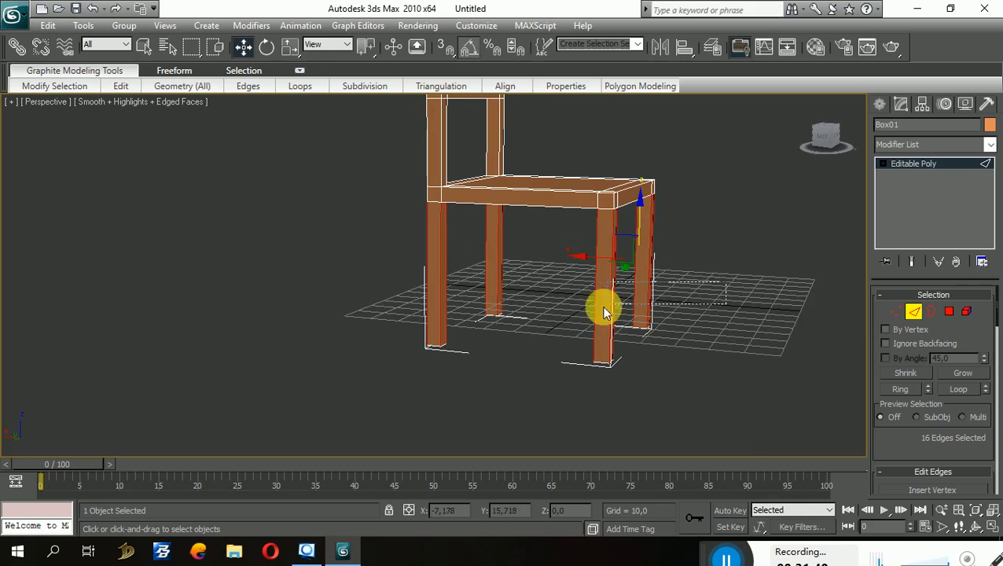
key("ctrl+z")
left_click_drag(734, 271, 389, 263)
Step: Connect the selected leg edges with 2 segments, a pinch of -55 and a slide of 125
left_click_drag(943, 454, 943, 389)
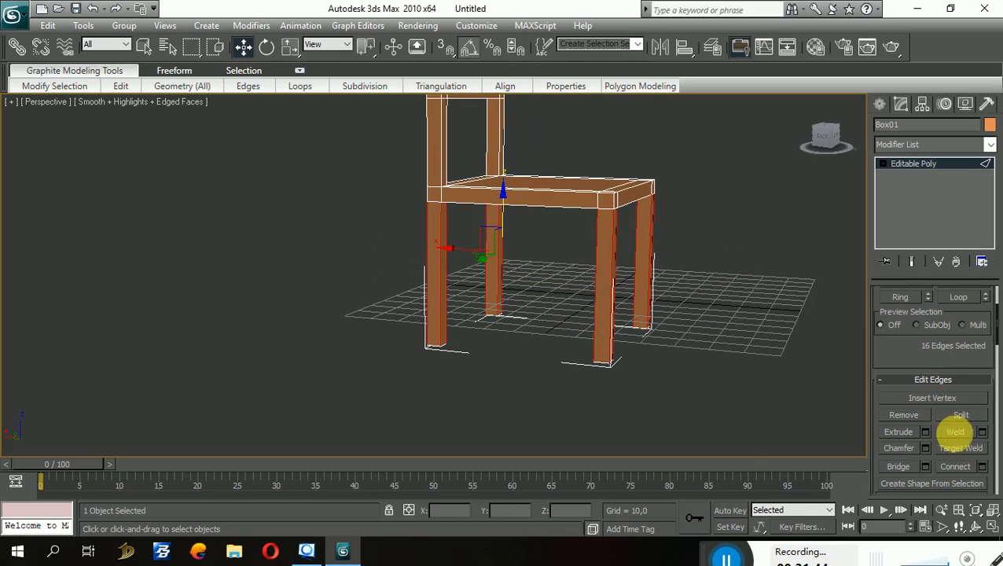
left_click(982, 466)
mouse_move(736, 364)
middle_mouse_down()
mouse_move(734, 346)
mouse_move(738, 355)
middle_mouse_up()
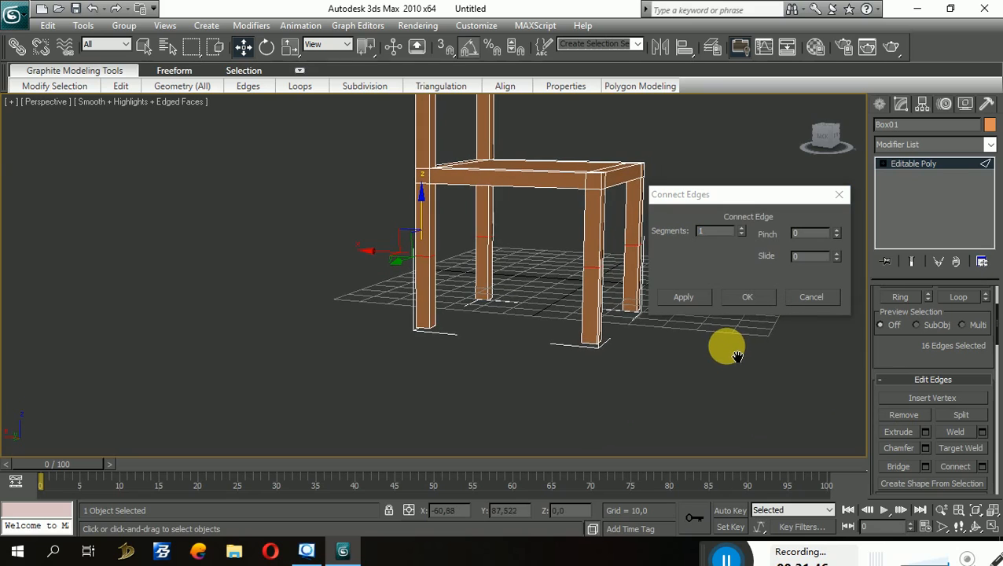
left_click(741, 228)
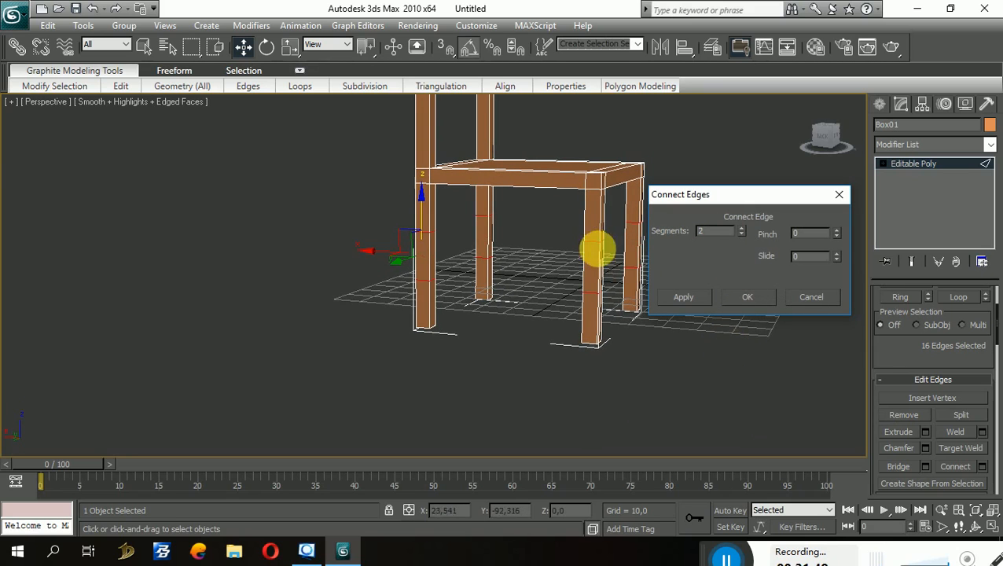
middle_click_drag(596, 246, 566, 287)
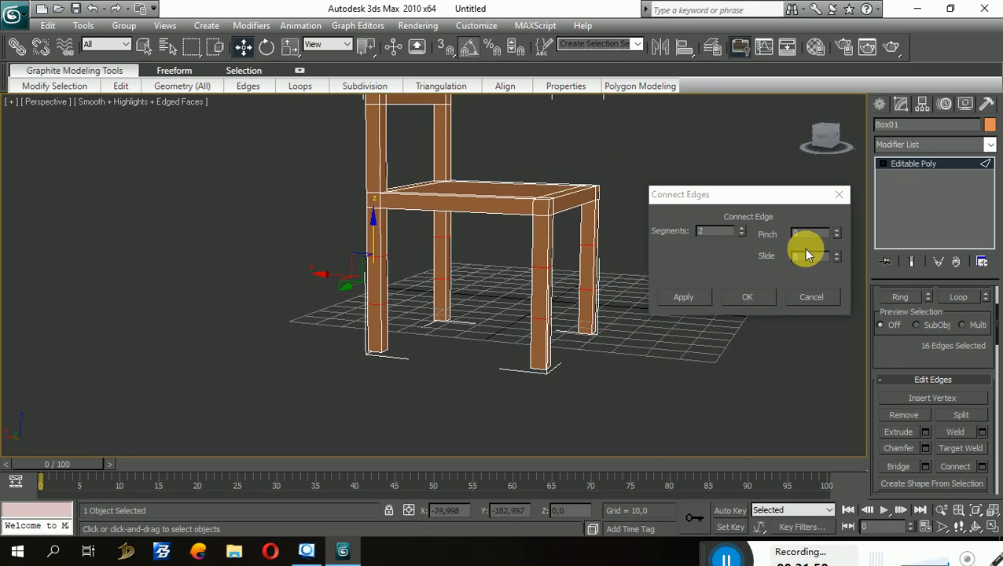
left_click_drag(838, 235, 813, 326)
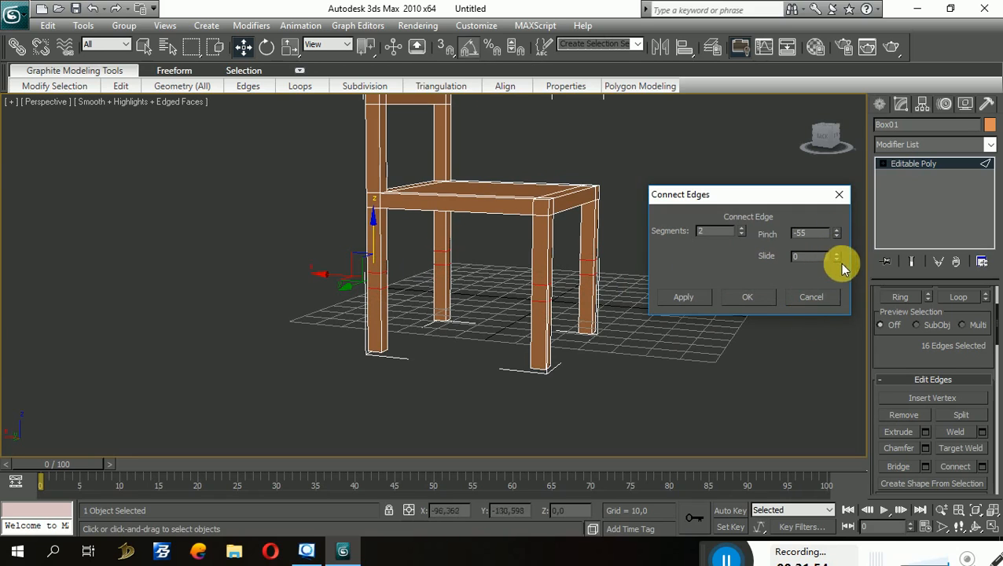
left_click_drag(835, 258, 810, 93)
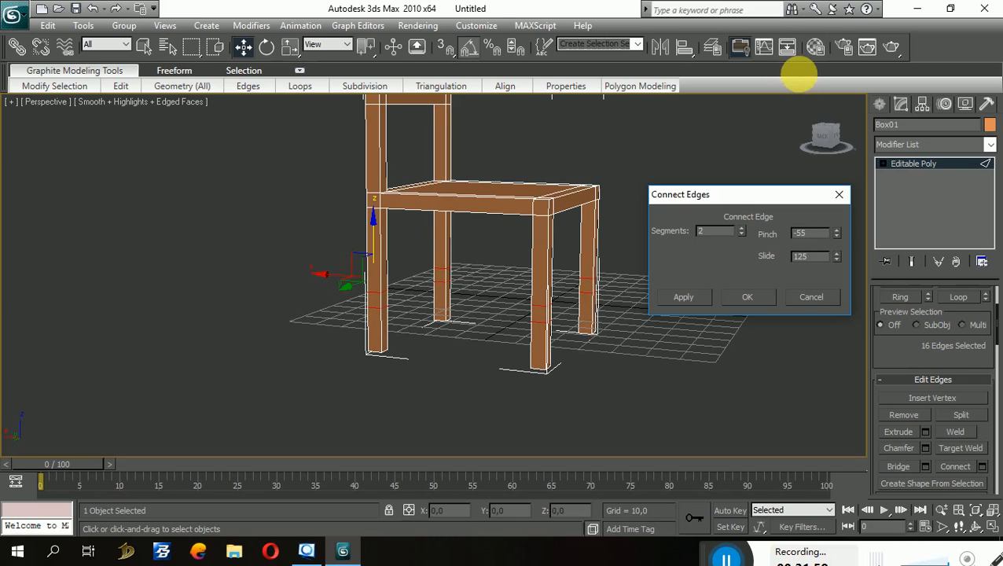
middle_click_drag(602, 297, 585, 286)
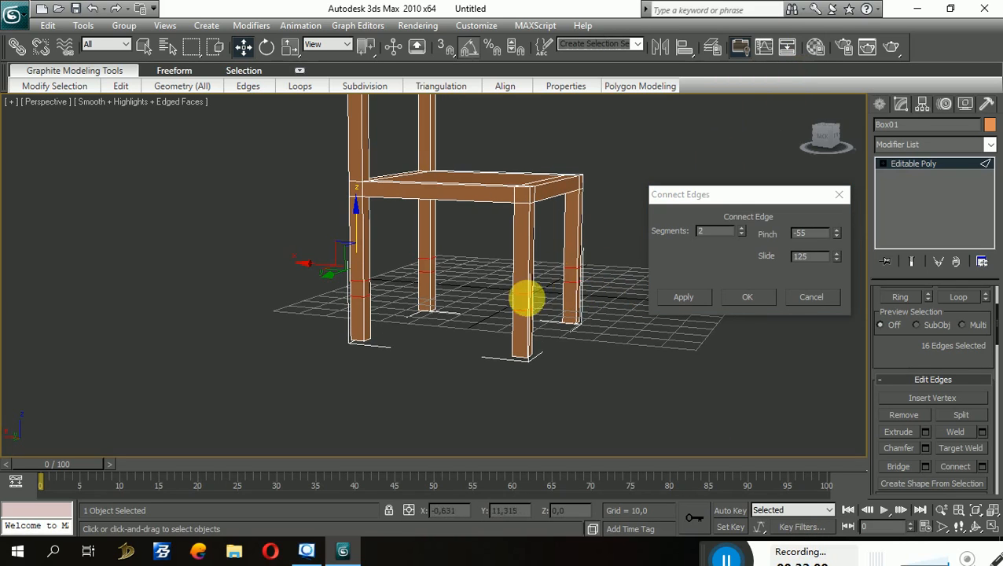
left_click(743, 294)
Step: Select six inner polygons between the new edge rings on the legs, in pairs facing each other across adjacent legs
middle_click_drag(621, 324, 584, 306, "alt")
scroll(584, 305, "up", 3)
middle_click_drag(669, 327, 738, 308, "alt")
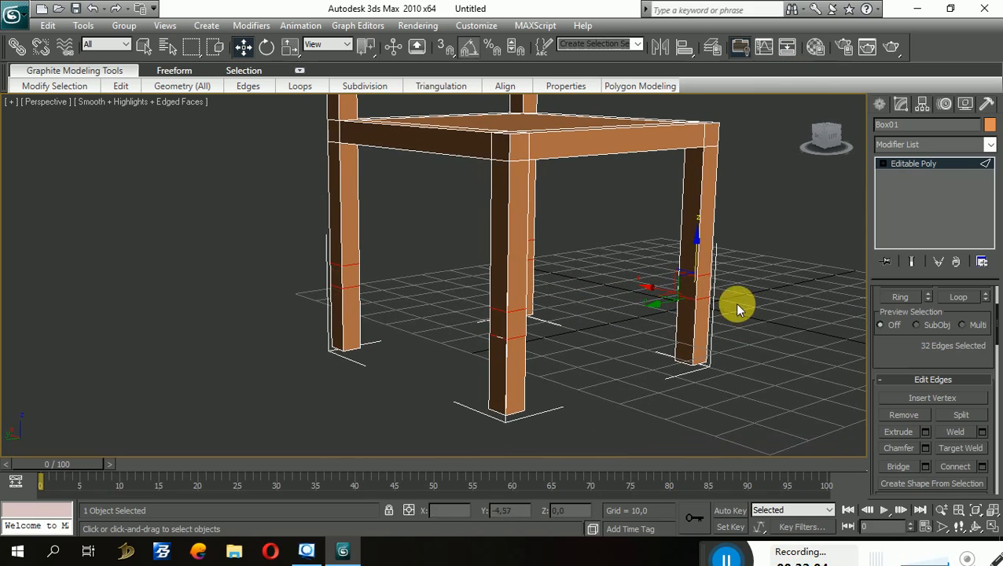
left_click_drag(947, 354, 935, 419)
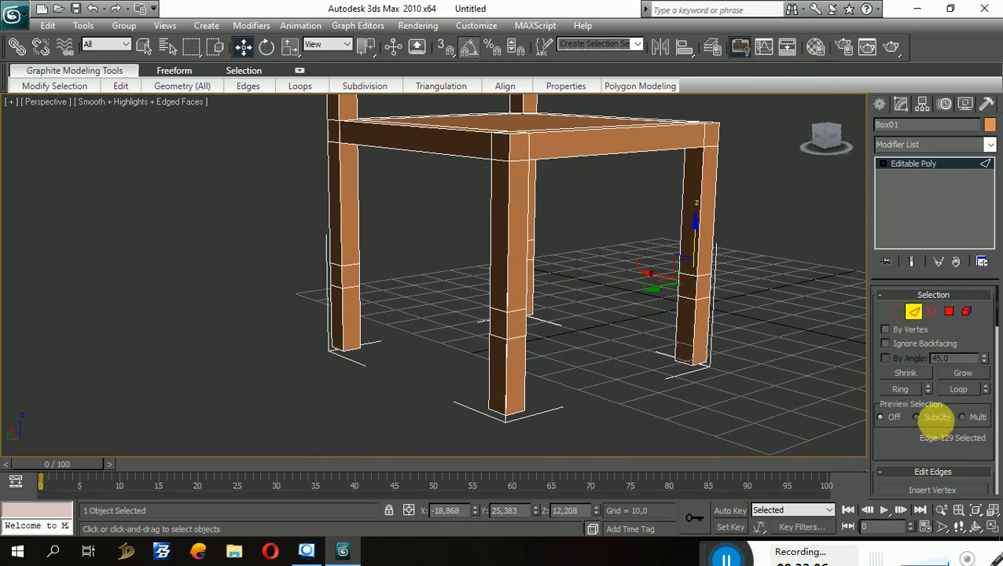
left_click(943, 313)
left_click(683, 291)
middle_click_drag(684, 291, 500, 322, "alt")
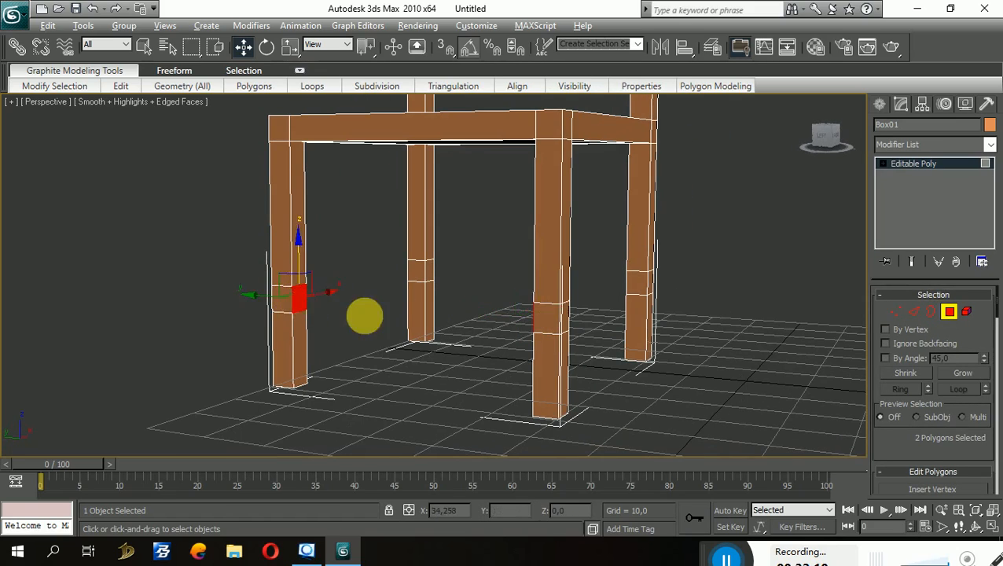
middle_click_drag(365, 312, 614, 282, "alt")
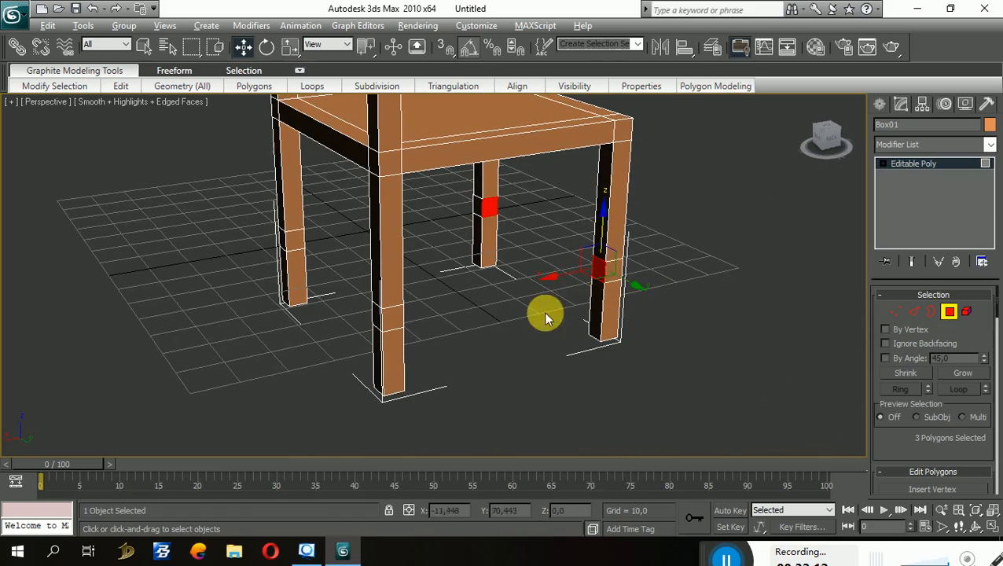
middle_click_drag(546, 317, 280, 299, "alt")
left_click(355, 291, "ctrl")
left_click(481, 268, "ctrl")
left_click(238, 287, "ctrl")
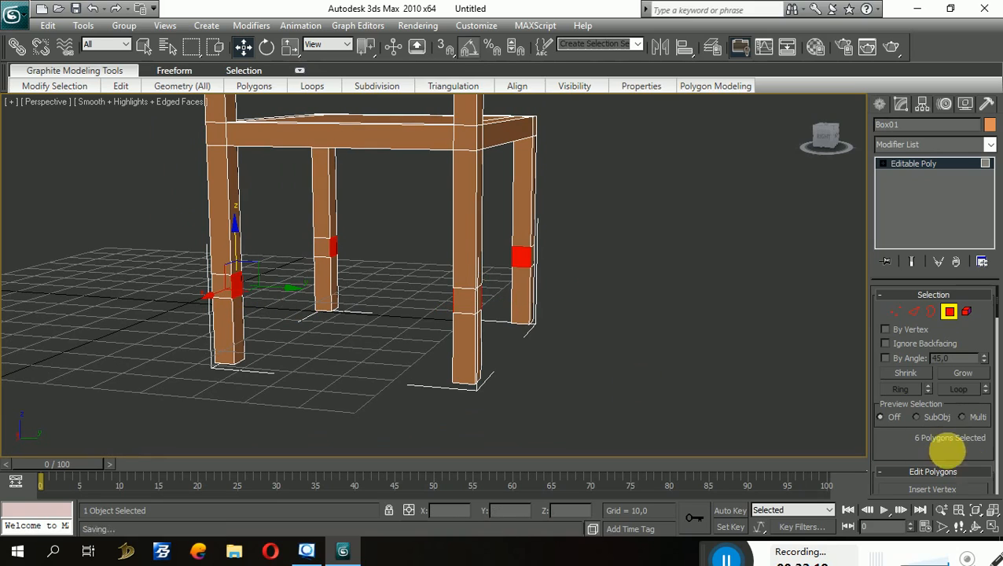
Step: Try to bridge the six selected leg polygons together and pick facing leg polygons for another crossbar
scroll(943, 440, "down", 3)
left_click(906, 411)
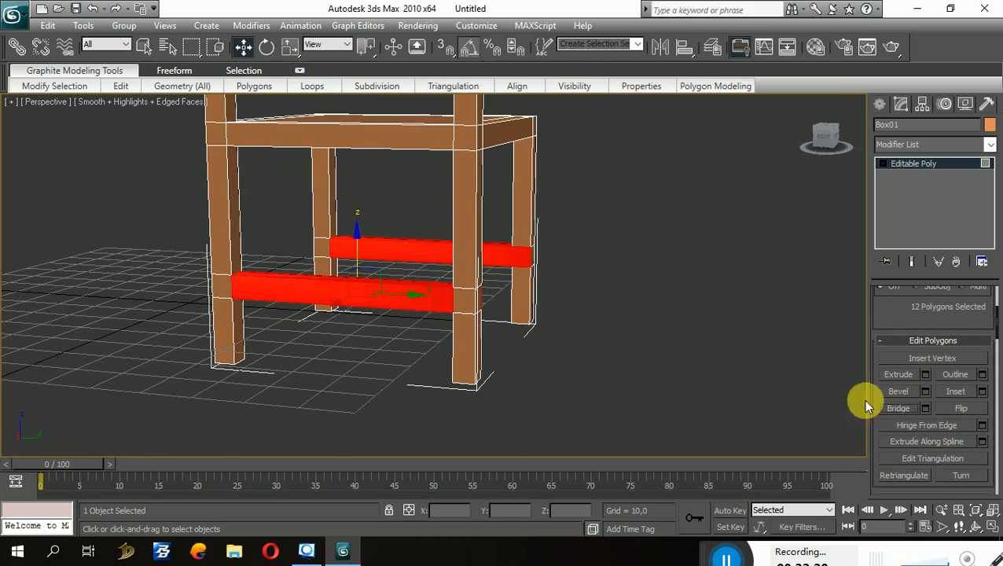
middle_click_drag(862, 401, 963, 364, "alt")
left_click(634, 282)
middle_click_drag(645, 292, 271, 293, "alt")
left_click(178, 281, "ctrl")
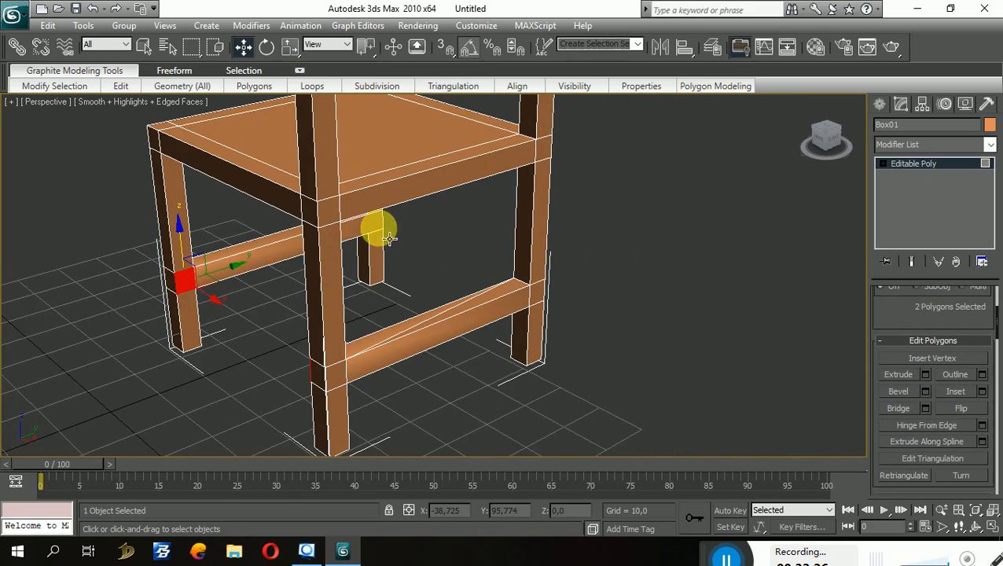
left_click(379, 227, "ctrl")
left_click(400, 246)
middle_click_drag(399, 247, 553, 288, "alt")
Step: Undo the crossbar bridge and the leg polygon selections
key("ctrl+z")
key("ctrl+z")
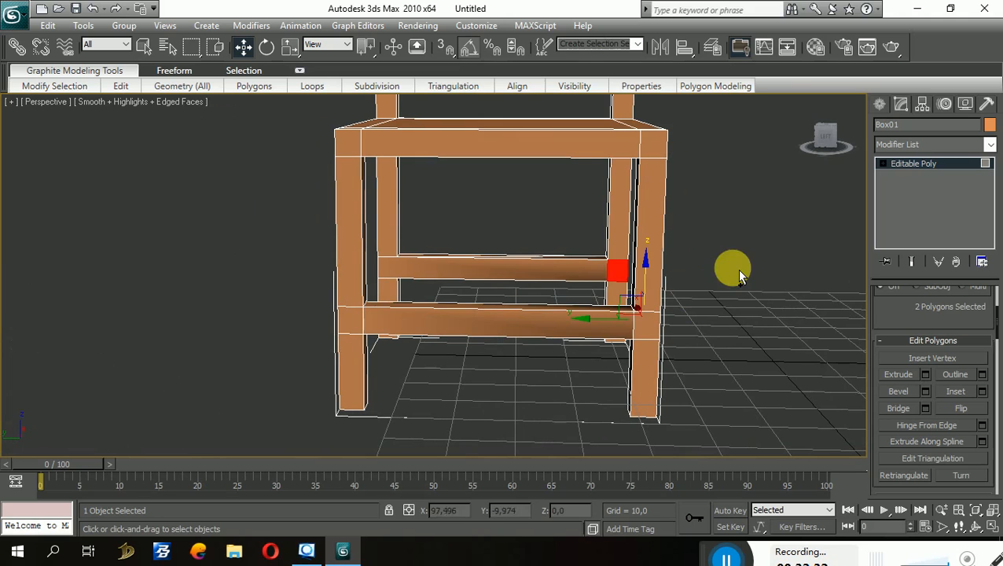
key("ctrl+z")
key("ctrl+z")
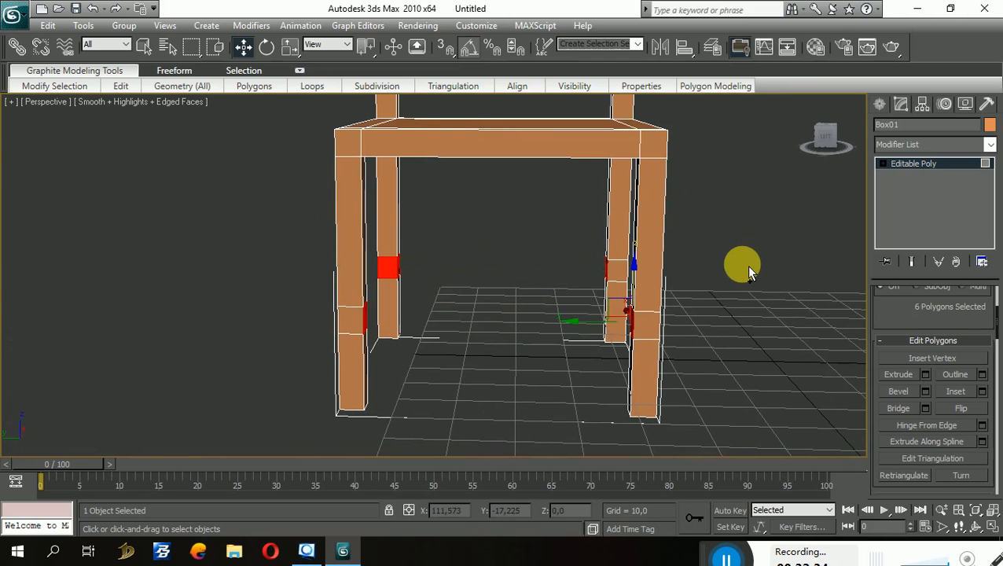
key("ctrl+z")
Step: Select the two facing inner polygons on the front and back legs of one side and bridge them into a side crossbar
middle_click_drag(750, 293, 491, 298, "alt")
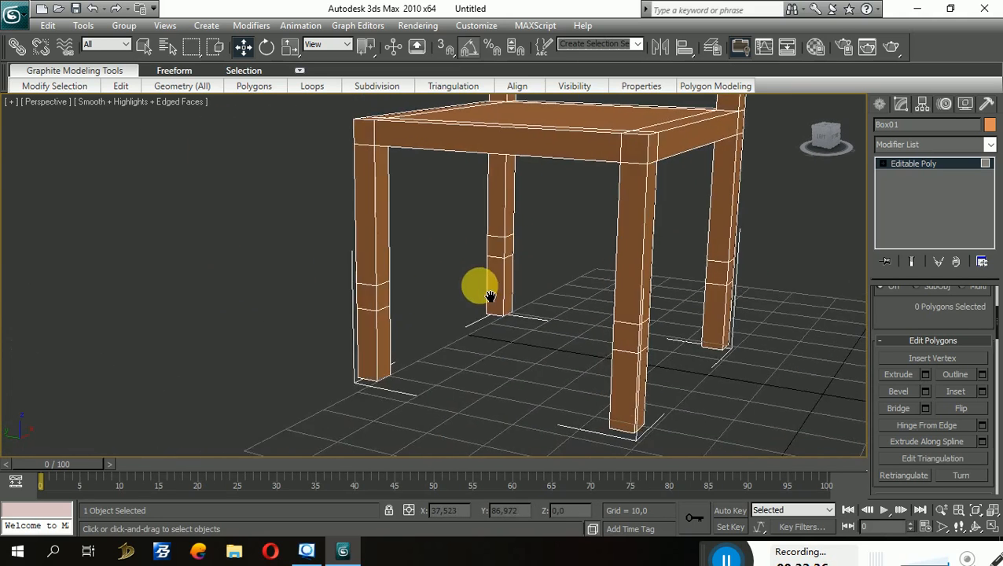
scroll(515, 282, "up", 3)
scroll(562, 272, "down", 2)
left_click(533, 226)
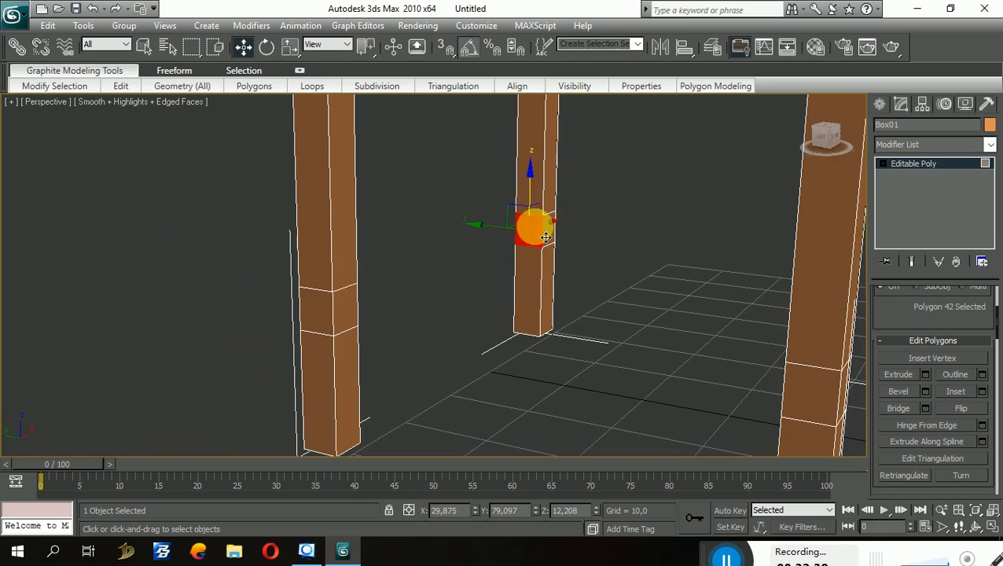
middle_click_drag(533, 227, 284, 277, "alt")
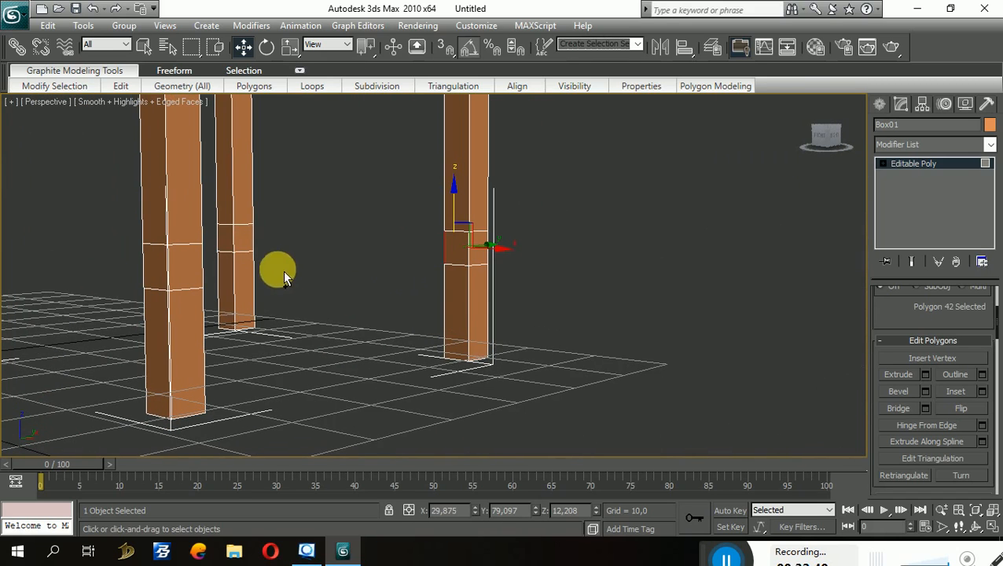
left_click(246, 236, "ctrl")
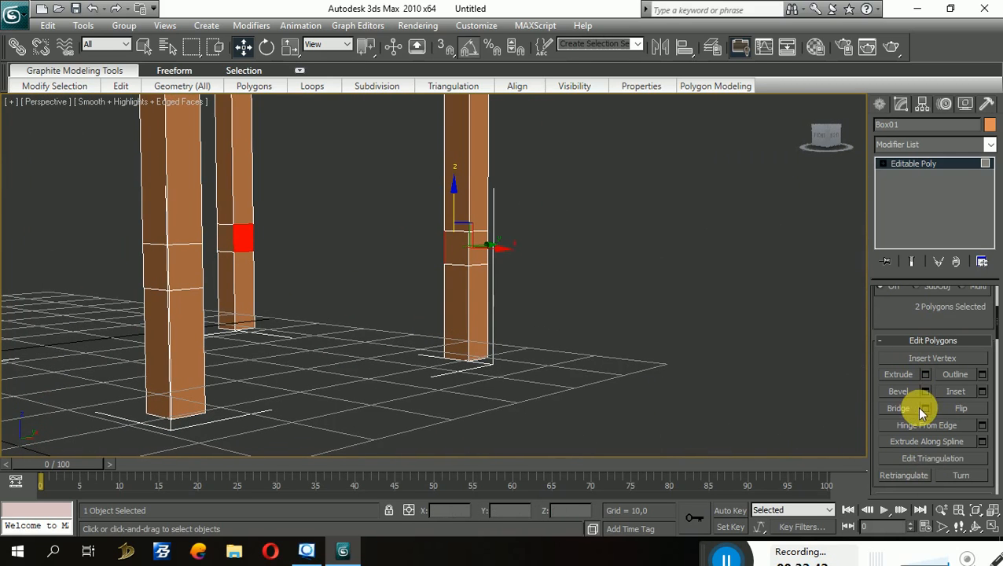
left_click(910, 409)
Step: Select the facing inner polygons on the two front legs and bridge them into a front crossbar
middle_click_drag(479, 314, 448, 327, "alt")
left_click(209, 283)
left_click(169, 256)
middle_click_drag(344, 335, 351, 336)
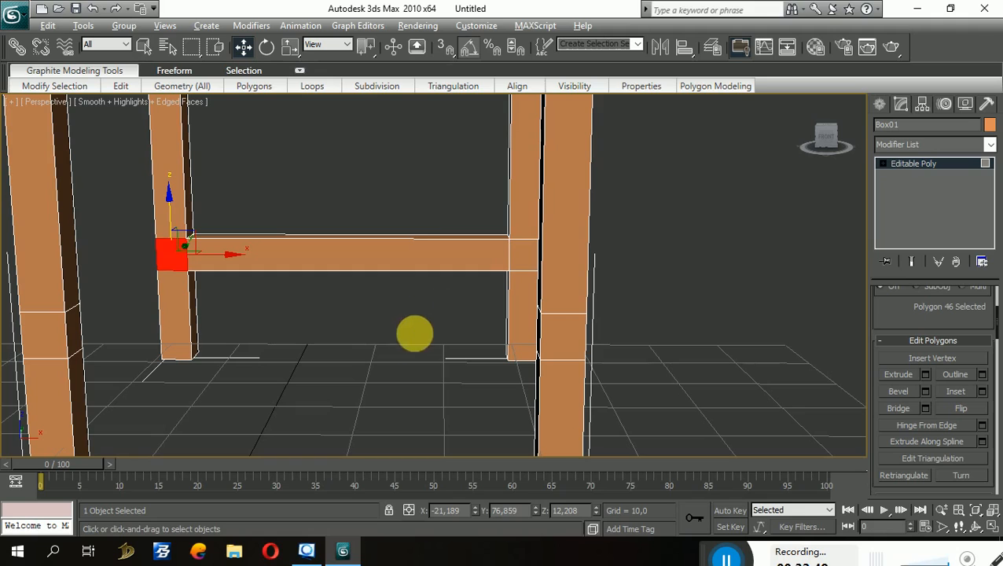
middle_click_drag(441, 315, 612, 317, "alt")
left_click(730, 264, "ctrl")
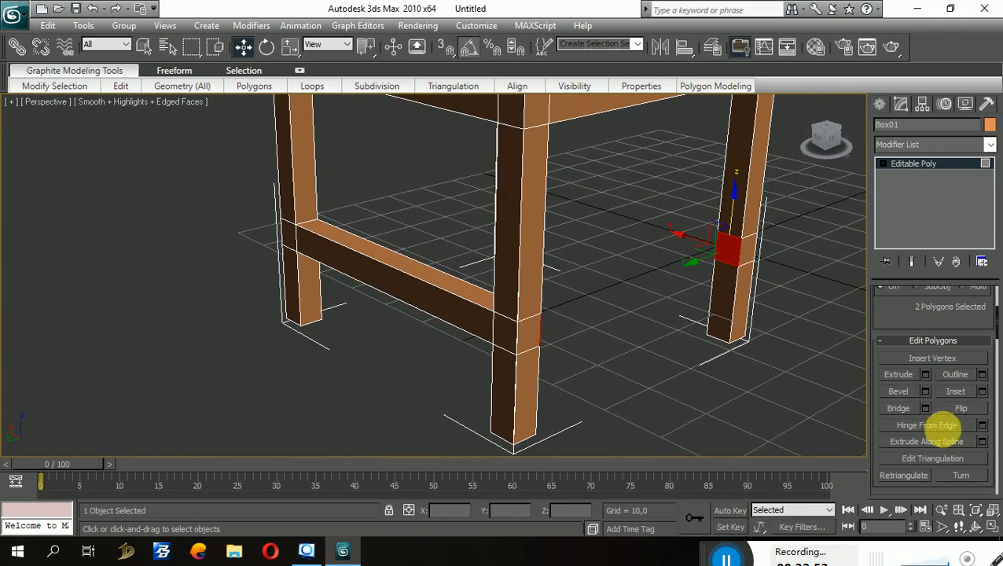
left_click(904, 408)
Step: Bridge the facing inner polygons of the front and back legs on the opposite side into a second side crossbar
middle_click_drag(811, 374, 513, 322, "alt")
left_click(205, 256)
middle_click_drag(346, 329, 665, 310, "alt")
left_click(647, 275, "ctrl")
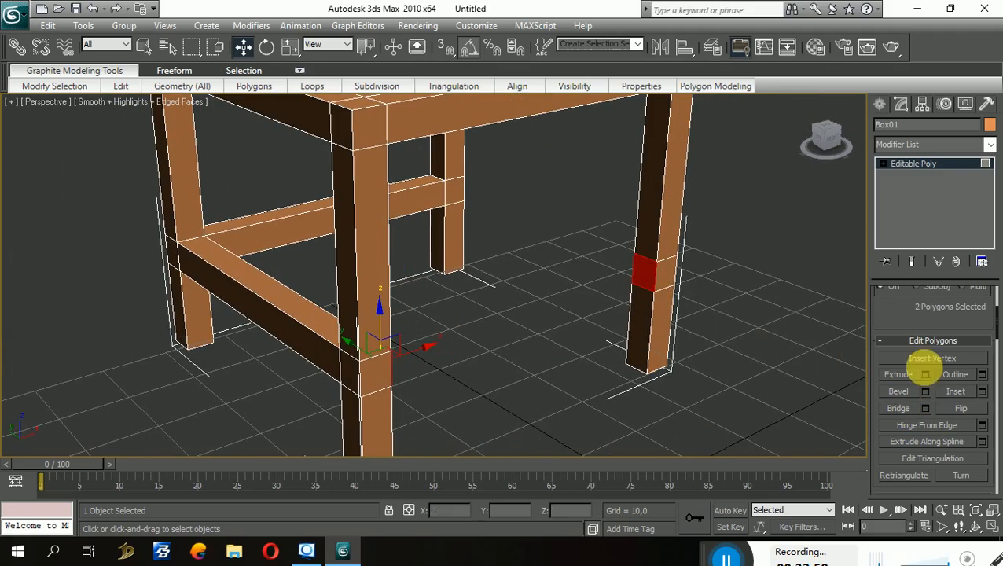
left_click(897, 408)
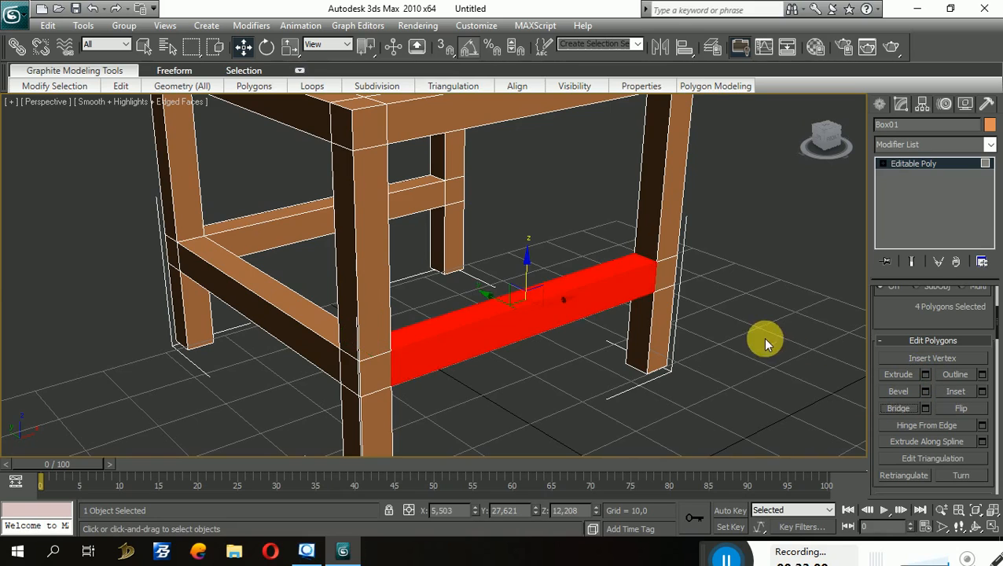
Step: Select the facing inner polygons on the two back legs and bridge them into a back crossbar
middle_click_drag(765, 340, 441, 315, "alt")
left_click(607, 303)
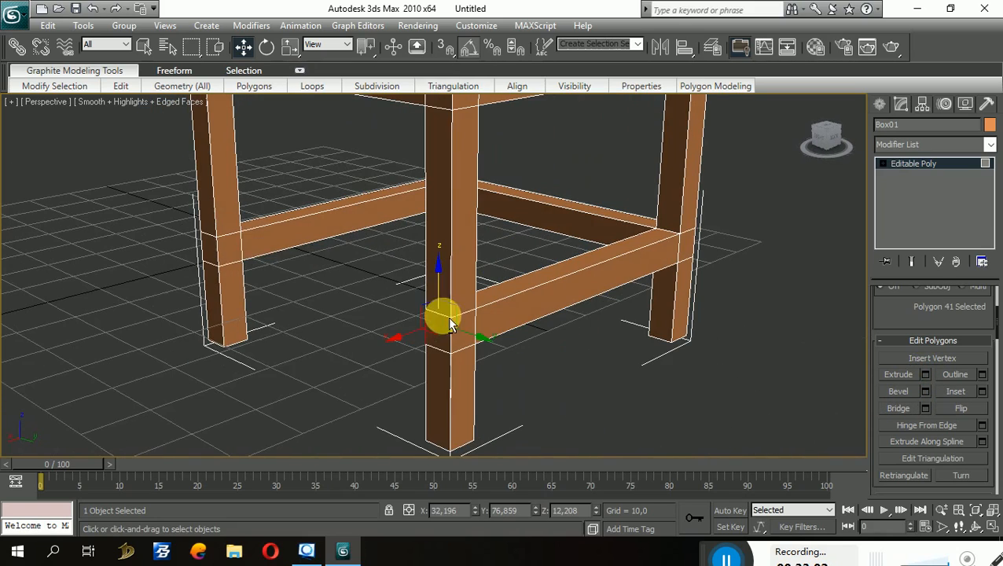
left_click(233, 263, "ctrl")
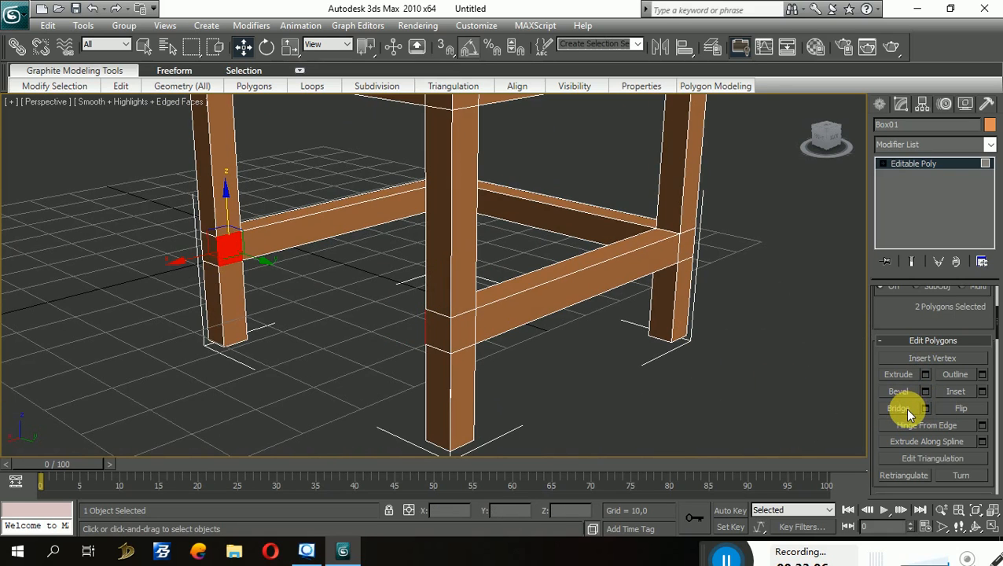
left_click(905, 408)
Step: Try deleting the polygons of the two side crossbars, and undo the deletion
scroll(604, 402, "down", 2)
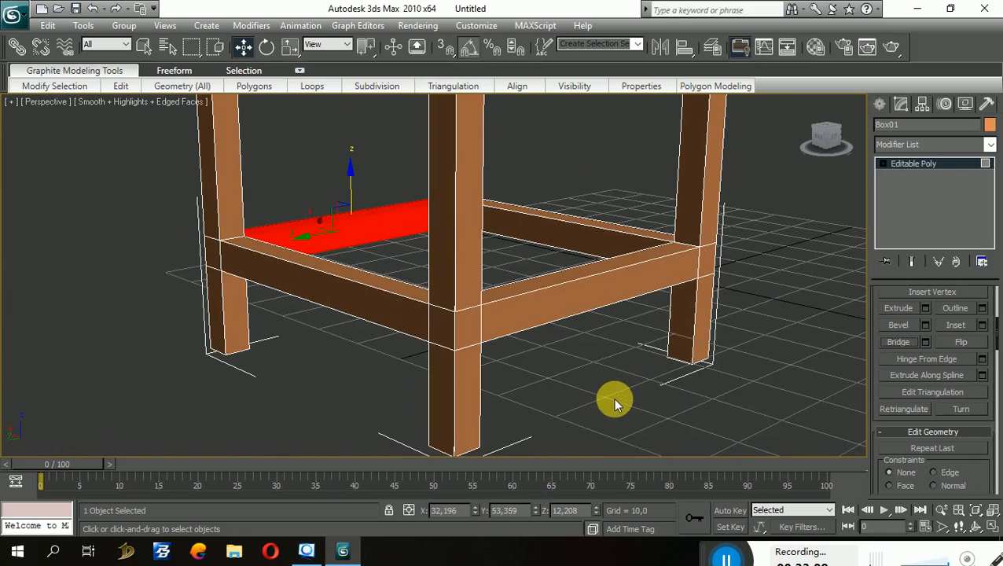
scroll(629, 409, "down", 6)
middle_click_drag(632, 409, 674, 426, "alt")
scroll(691, 422, "up", 6)
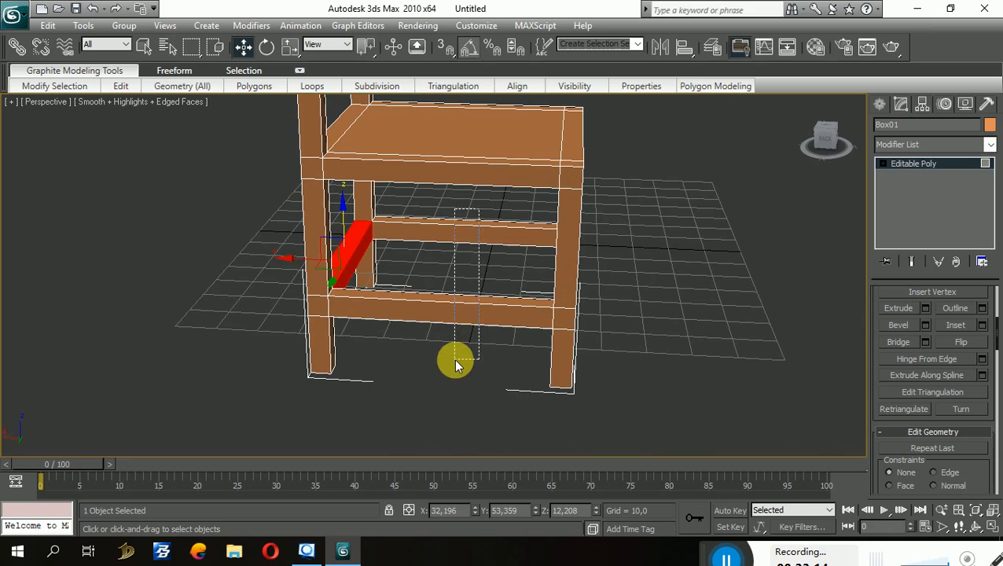
left_click_drag(456, 363, 461, 355)
key("Delete")
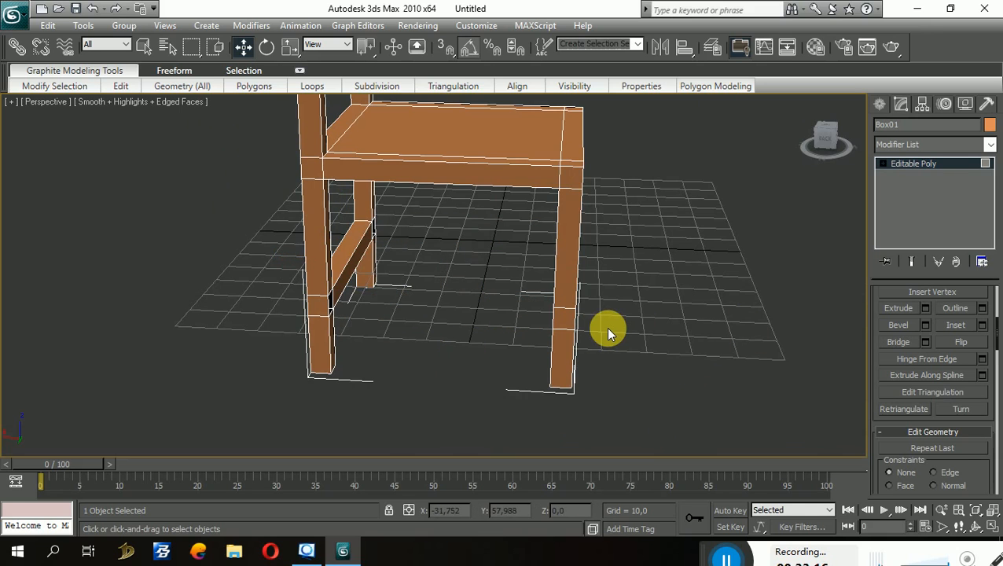
key("ctrl+z")
key("ctrl+z")
Step: Delete the polygons of the front and back crossbars, keeping the side crossbars
middle_click_drag(607, 327, 447, 257, "alt")
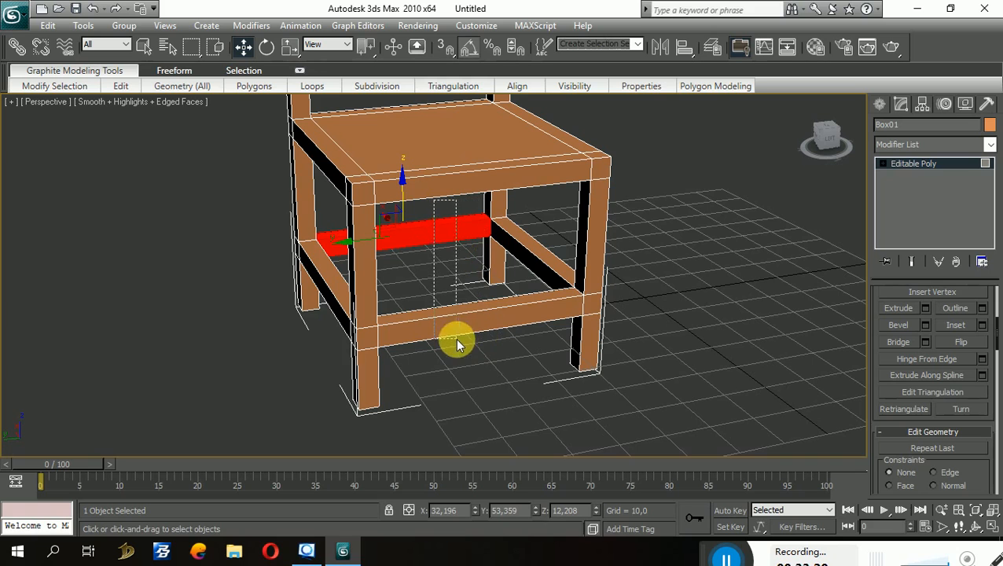
left_click_drag(457, 340, 455, 354)
key("Delete")
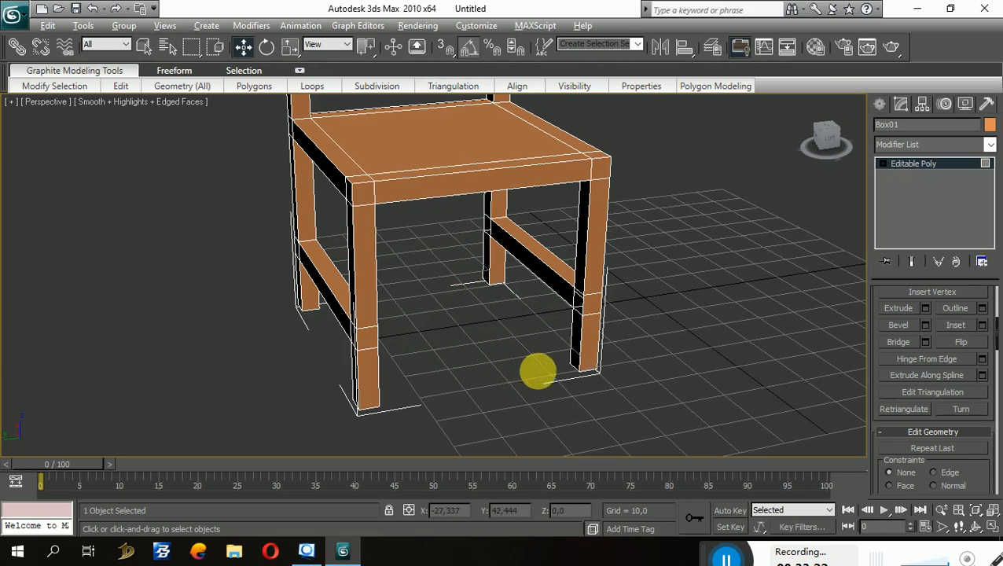
Step: Select the open borders left on the four legs in border editing and cap them
middle_click_drag(537, 372, 712, 385, "alt")
scroll(634, 352, "up", 5)
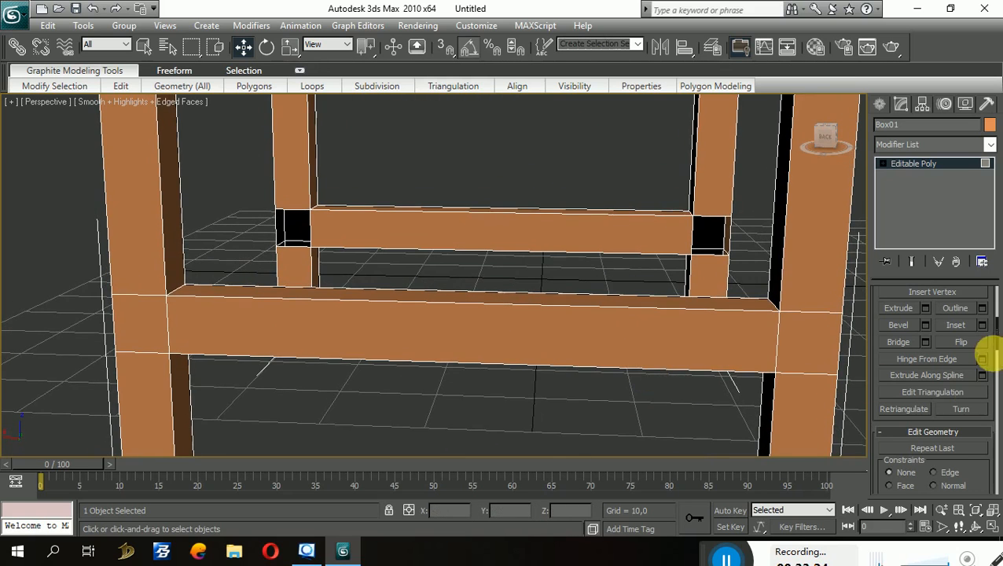
scroll(976, 378, "up", 3)
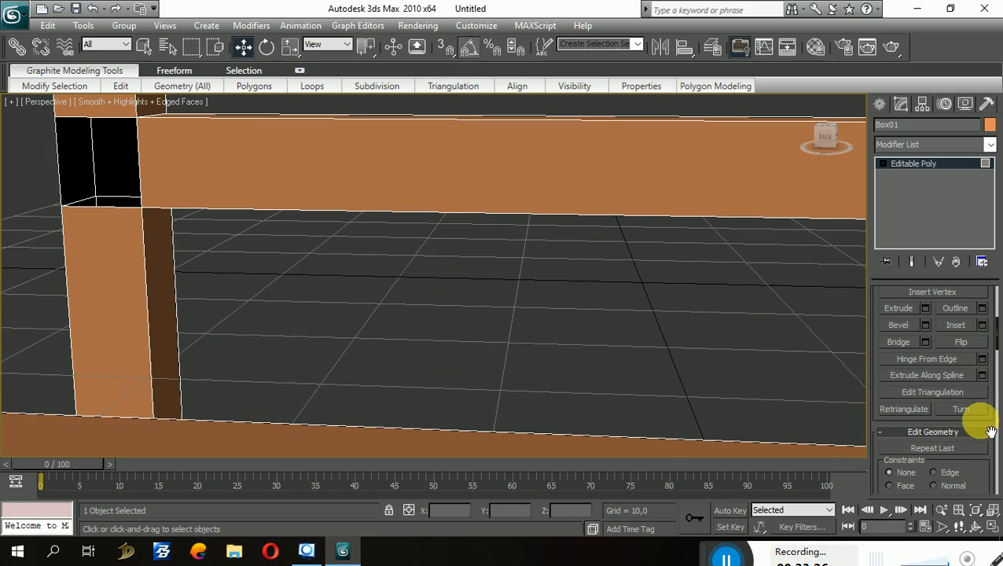
scroll(982, 417, "up", 5)
left_click(931, 311)
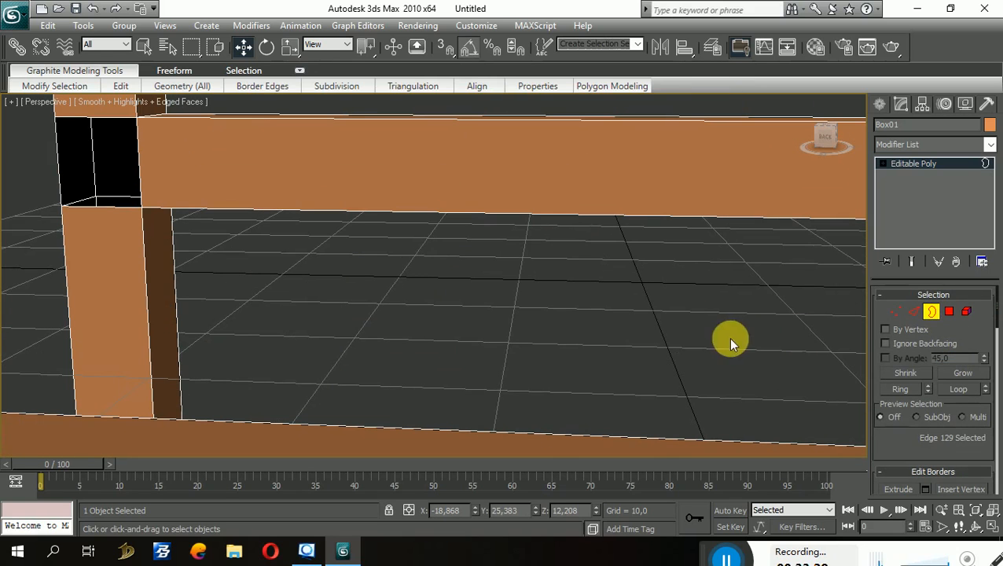
scroll(728, 338, "down", 5)
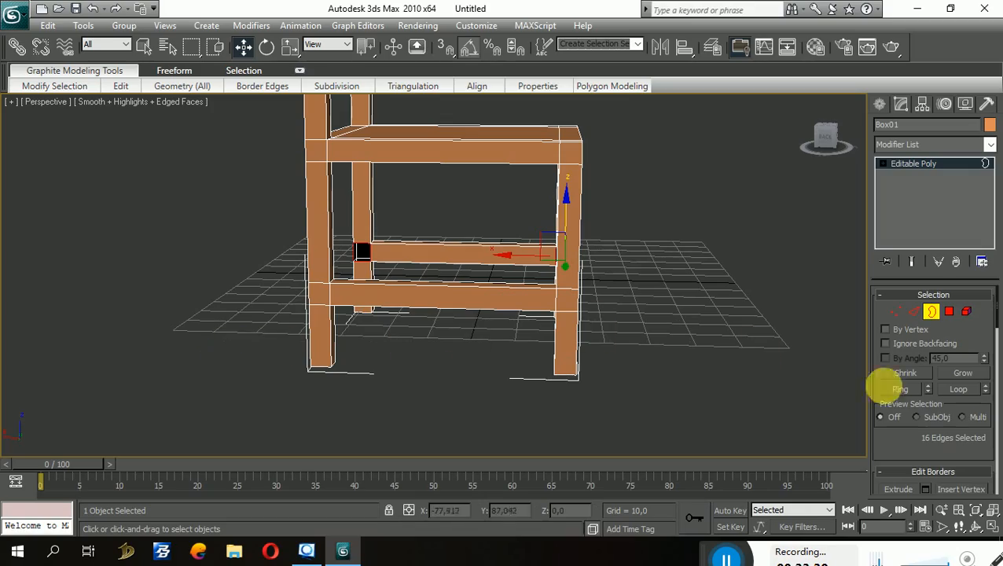
scroll(979, 401, "down", 5)
middle_click_drag(583, 377, 553, 391, "alt")
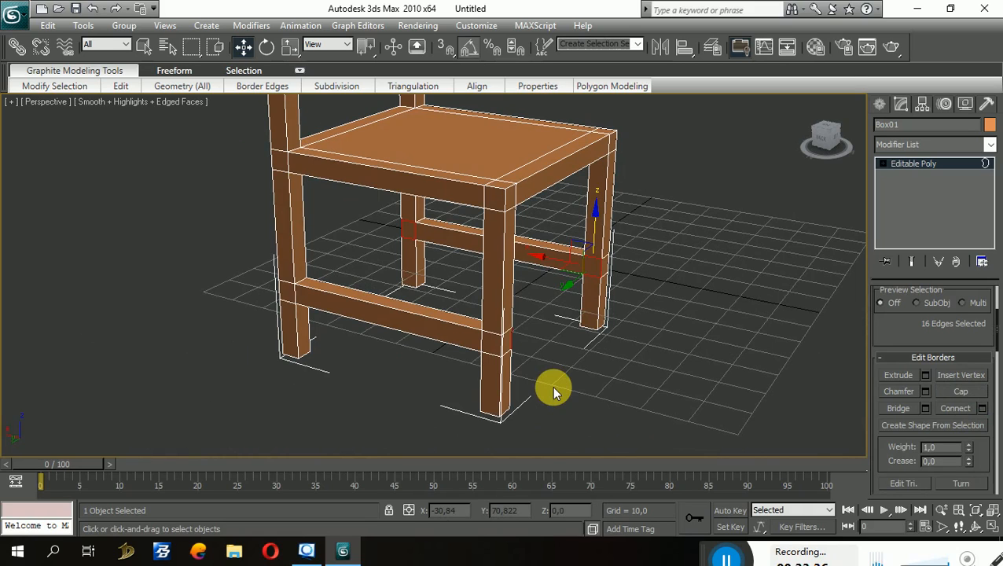
Step: Clear the border selection and leave border editing to return to the whole chair
scroll(552, 385, "down", 3)
scroll(557, 368, "down", 4)
left_click(537, 318)
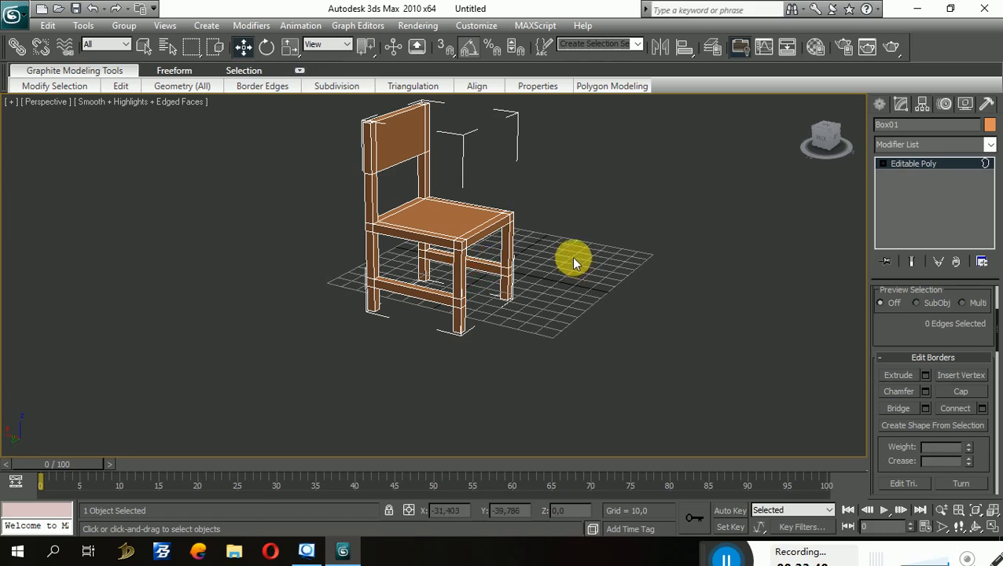
scroll(930, 351, "up", 5)
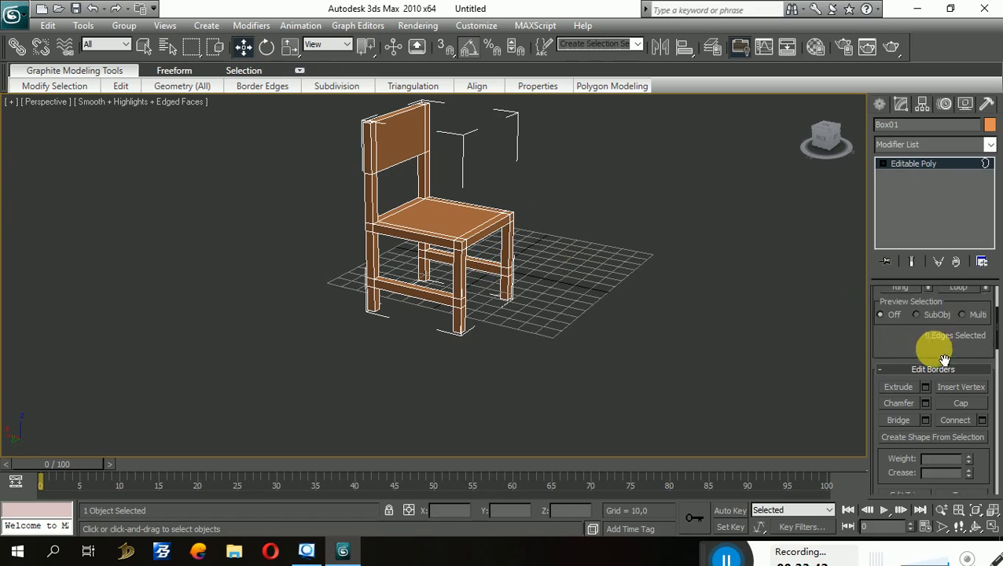
left_click(932, 313)
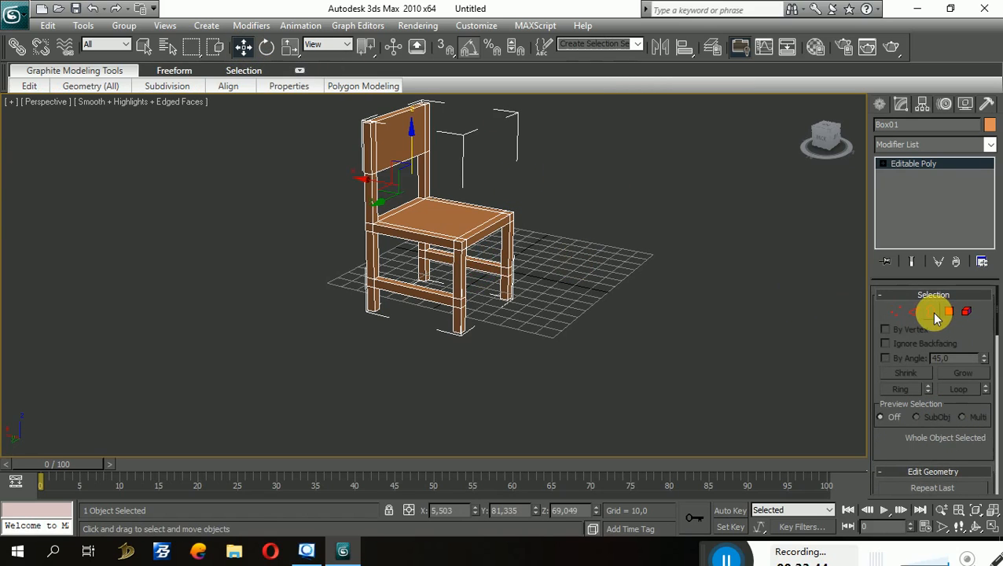
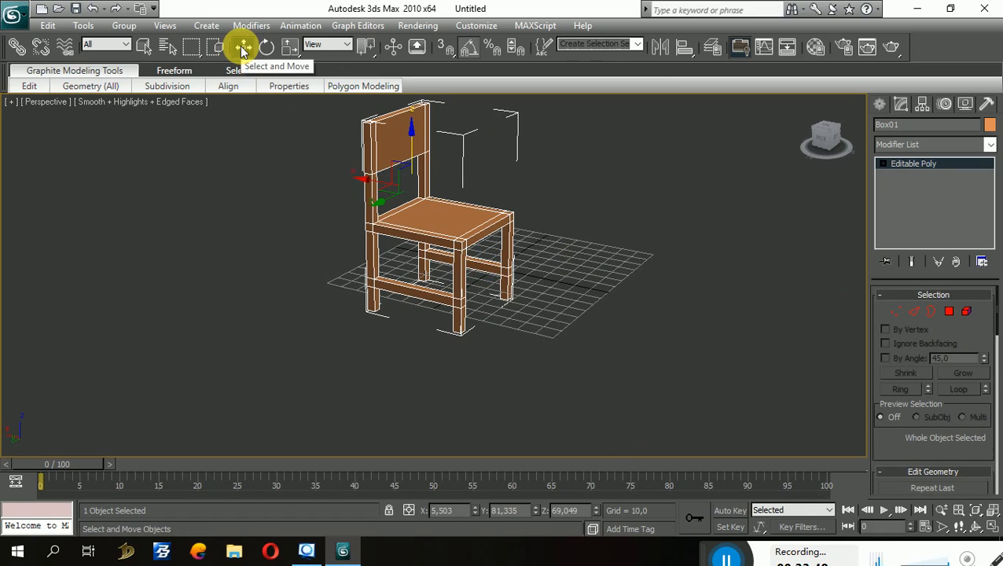
Step: Clone the chair along the Y axis as one copy named "kursi 2"
middle_click_drag(637, 369, 543, 377, "alt")
mouse_move(350, 231)
left_mouse_down()
mouse_move(397, 250)
mouse_move(238, 254)
mouse_move(544, 259)
mouse_move(518, 263)
mouse_move(435, 250)
mouse_move(625, 250)
mouse_move(500, 255)
mouse_move(324, 222)
left_mouse_up()
left_click(500, 254)
left_click(548, 246)
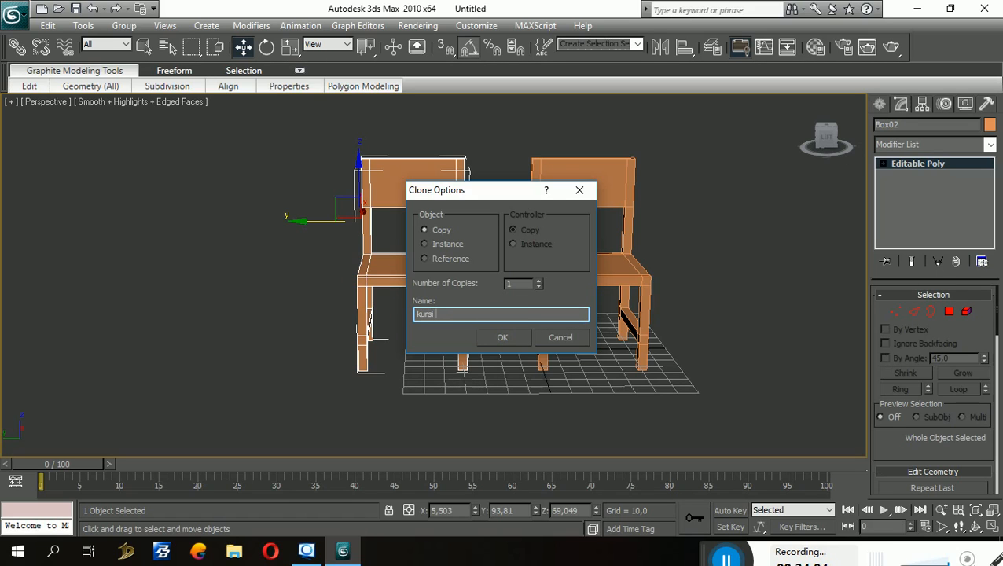
left_click(503, 337)
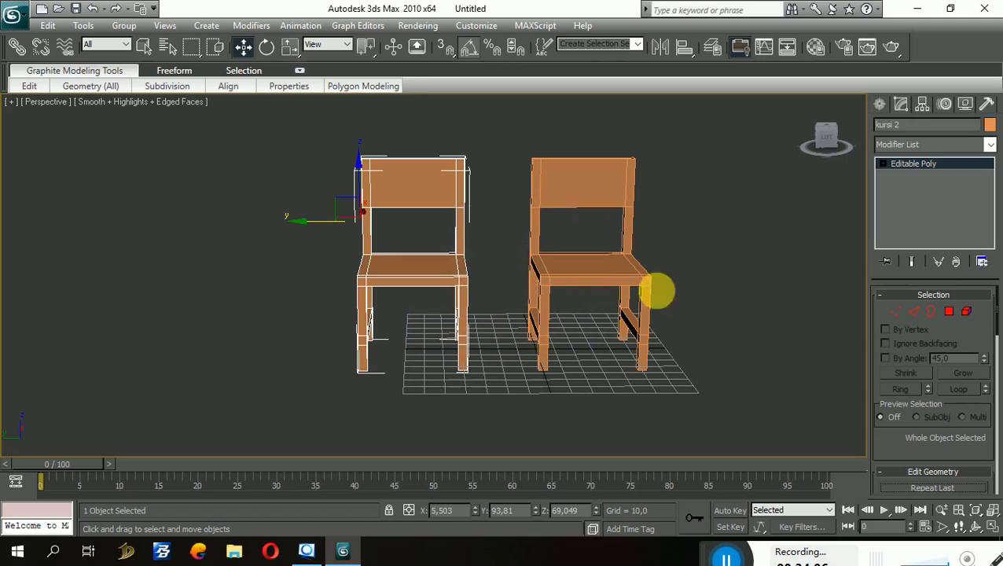
Step: Select both chairs and clone them along the Y axis as one copy with the name "kursi 03"
left_click(716, 268)
scroll(721, 260, "down", 5)
left_click_drag(701, 153, 386, 307)
middle_click_drag(517, 319, 515, 342)
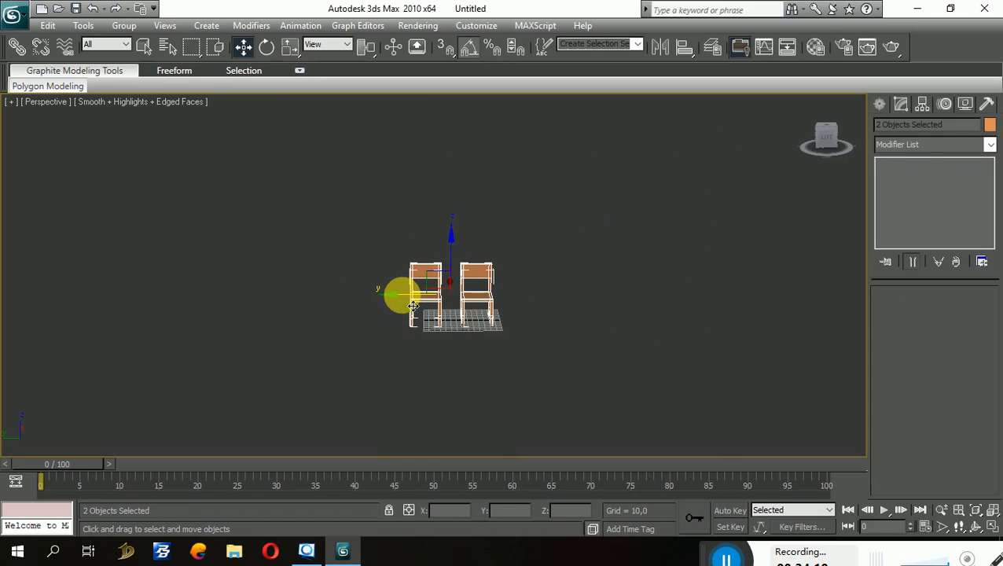
mouse_move(413, 305)
left_mouse_down("shift")
mouse_move(448, 299)
mouse_move(518, 316)
left_mouse_up("shift")
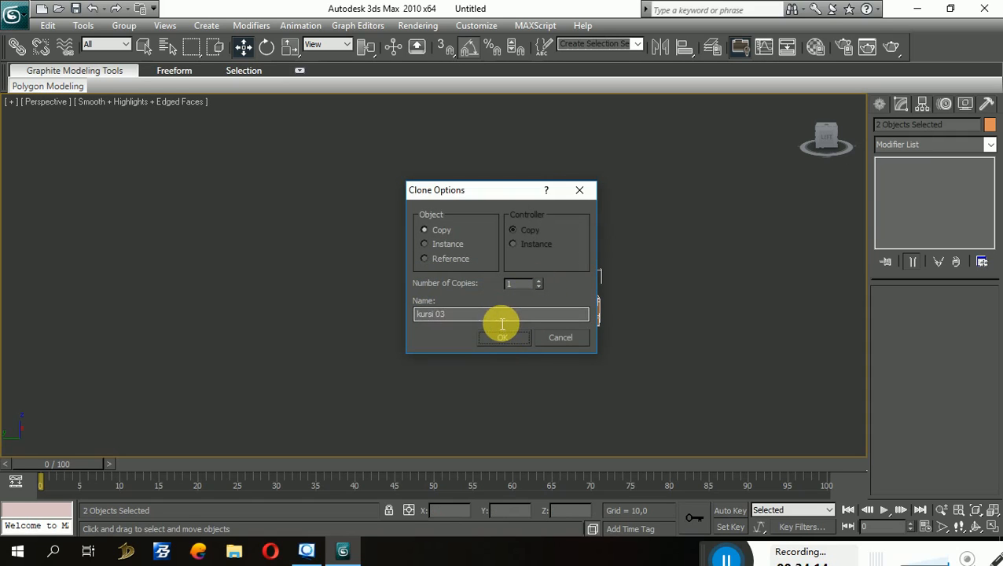
left_click(500, 335)
Step: Clear the selection and select the chairs in the row one after another to check each object
left_click(600, 303)
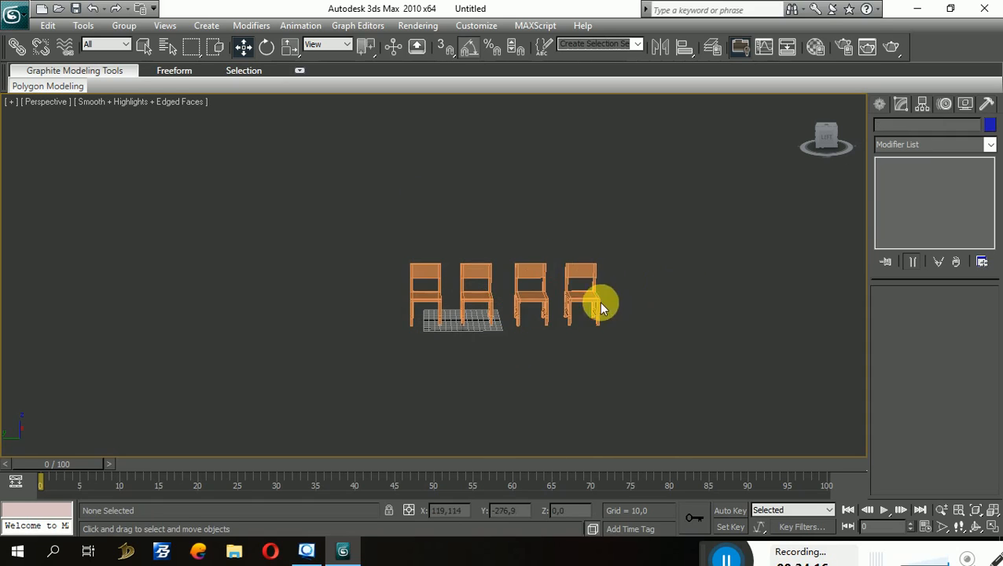
left_click(597, 303)
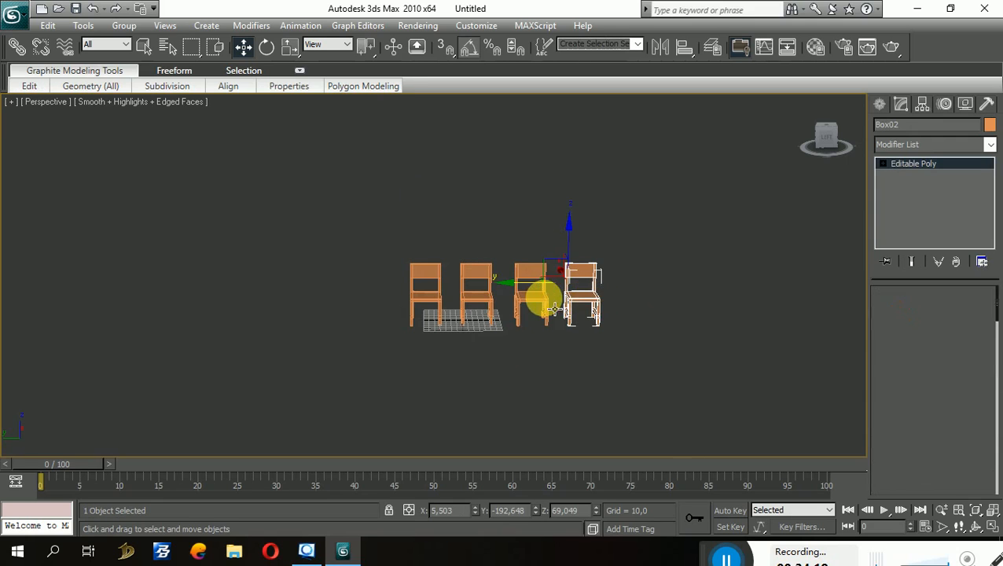
left_click(523, 303)
left_click(489, 302)
left_click(440, 302)
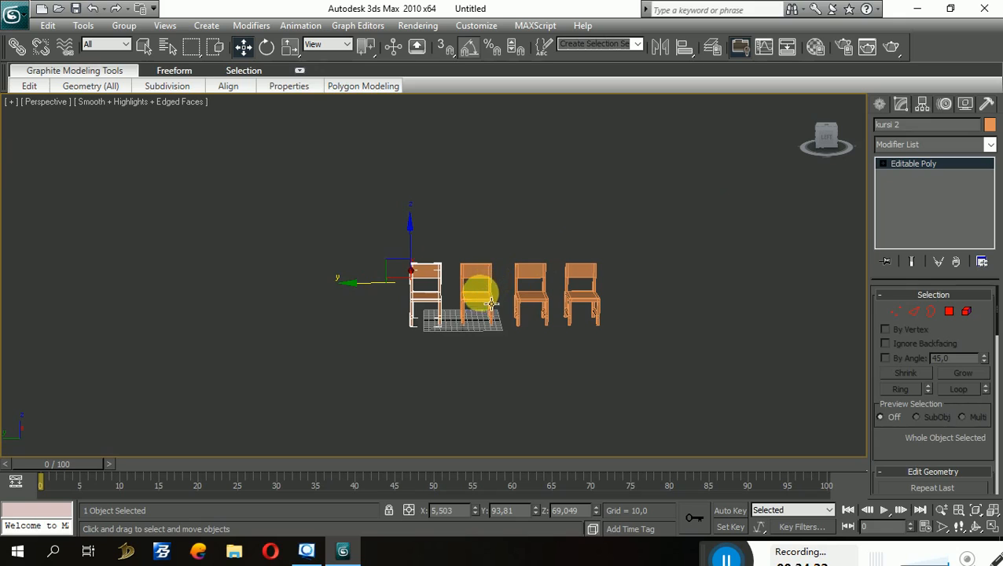
Step: Check the remaining chairs of the row individually, look over the original chair's geometry settings, and clear the selection
left_click(489, 309)
left_click(539, 313)
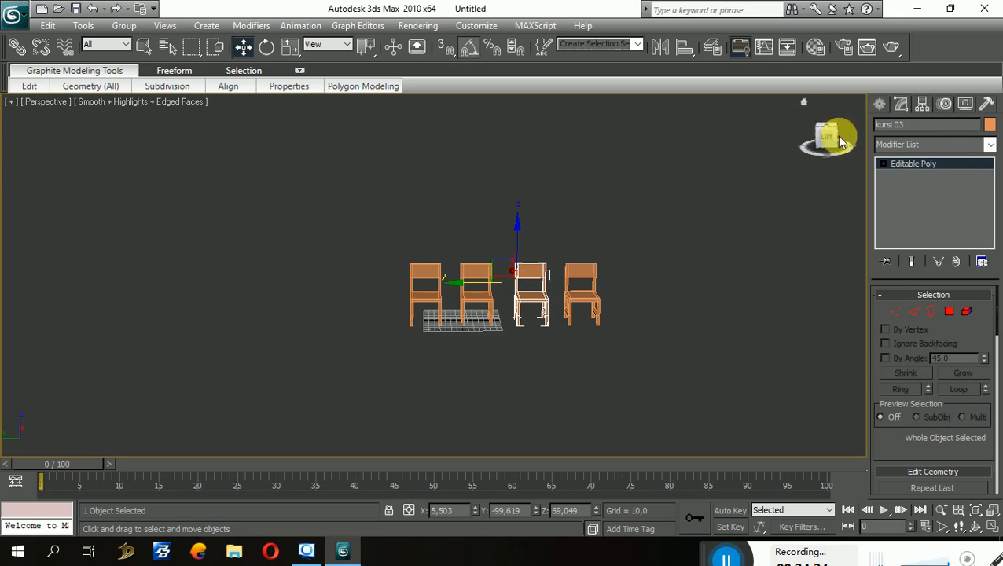
left_click(598, 310)
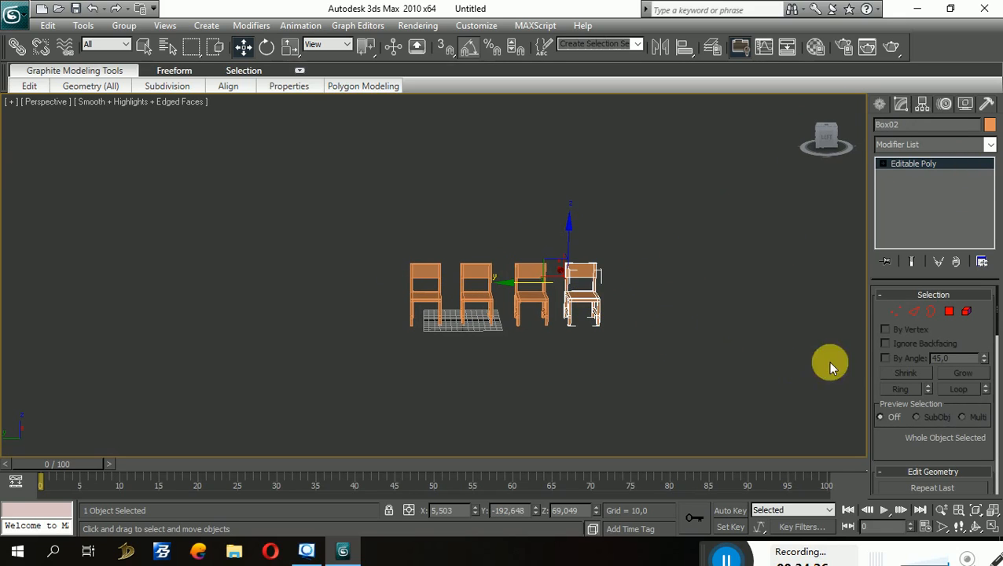
left_click(616, 343)
middle_click_drag(634, 352, 676, 373, "alt")
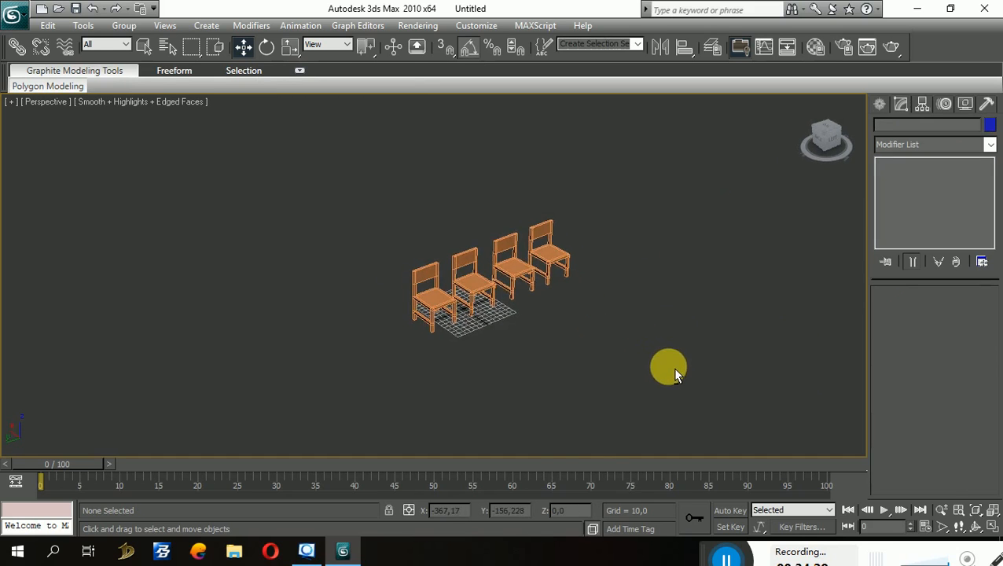
scroll(597, 342, "up", 9)
left_click(602, 326)
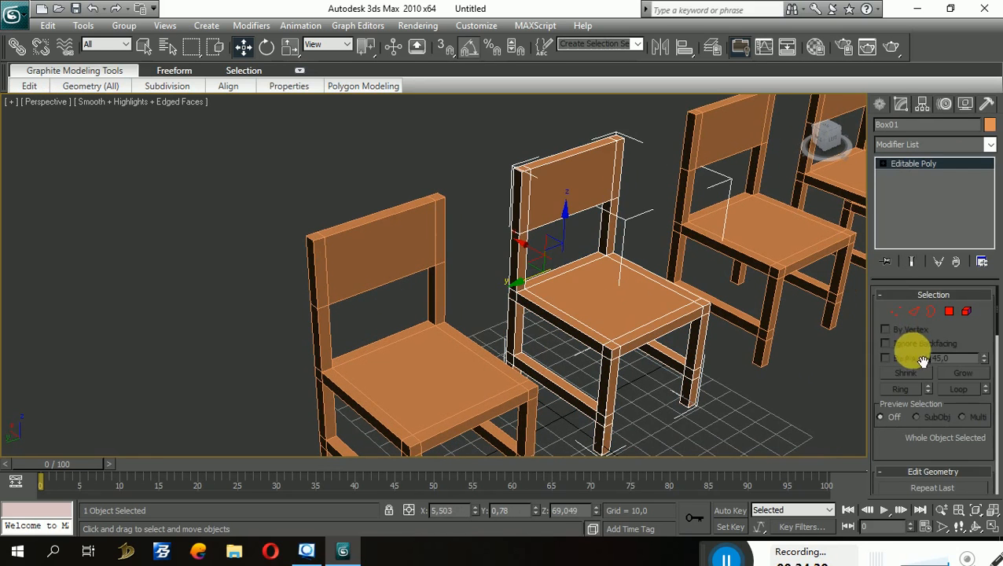
scroll(947, 326, "down", 5)
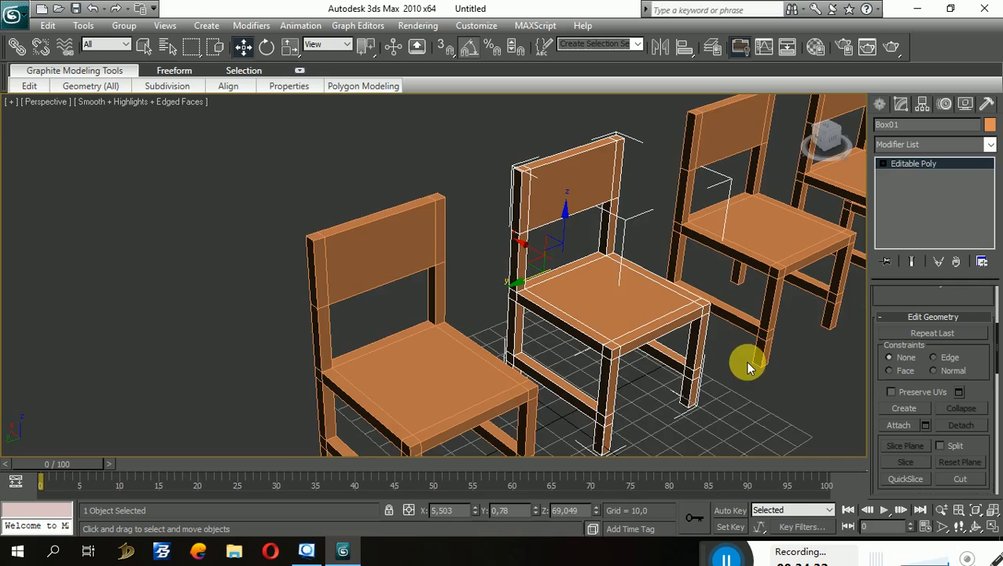
scroll(604, 327, "down", 8)
left_click(629, 324)
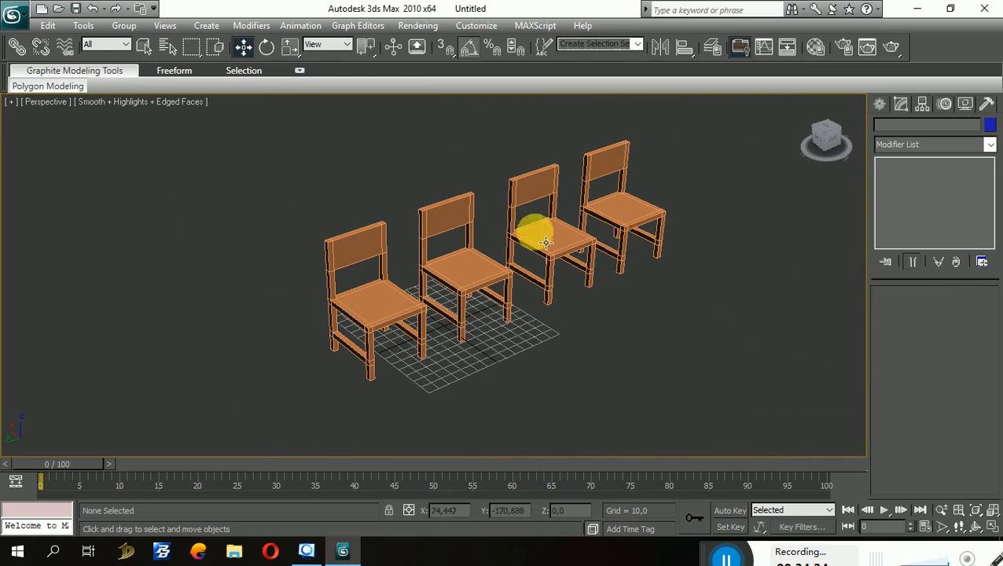
Step: Select all four chairs in the row and clone them along the X axis as one copy to form a second row
left_click_drag(751, 171, 370, 374)
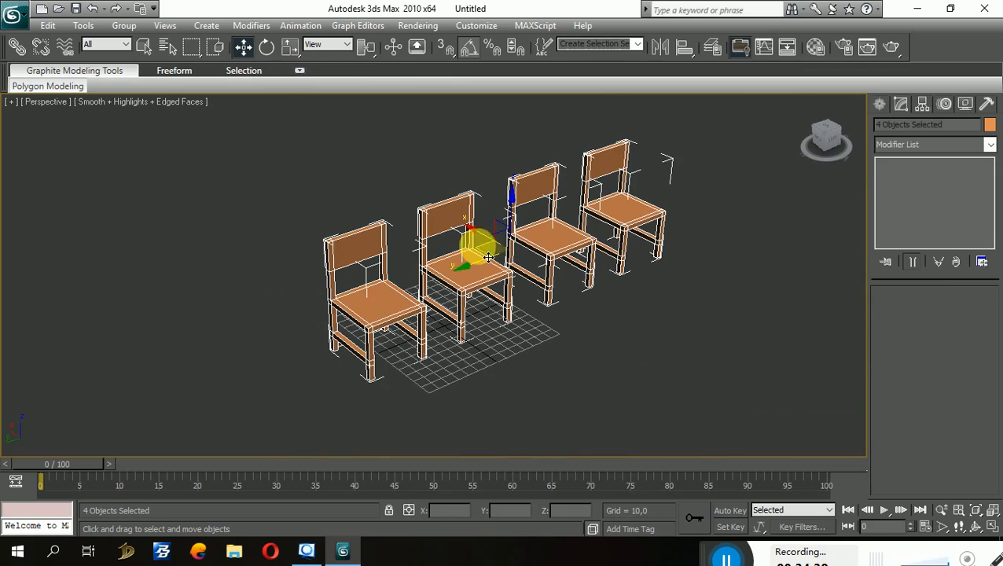
mouse_move(482, 240)
left_mouse_down()
mouse_move(557, 286)
mouse_move(477, 230)
mouse_move(656, 385)
mouse_move(514, 269)
mouse_move(512, 281)
mouse_move(496, 230)
mouse_move(641, 340)
mouse_move(670, 316)
left_mouse_up()
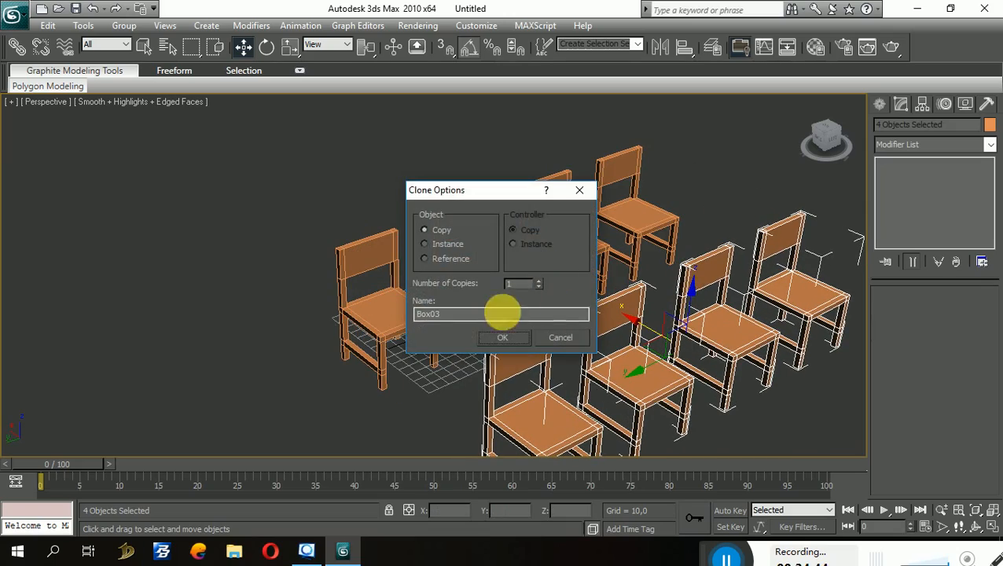
left_click(498, 336)
mouse_move(497, 336)
middle_mouse_down("alt")
mouse_move(766, 354)
mouse_move(771, 342)
mouse_move(748, 352)
mouse_move(696, 340)
mouse_move(714, 242)
middle_mouse_up("alt")
left_click(748, 352)
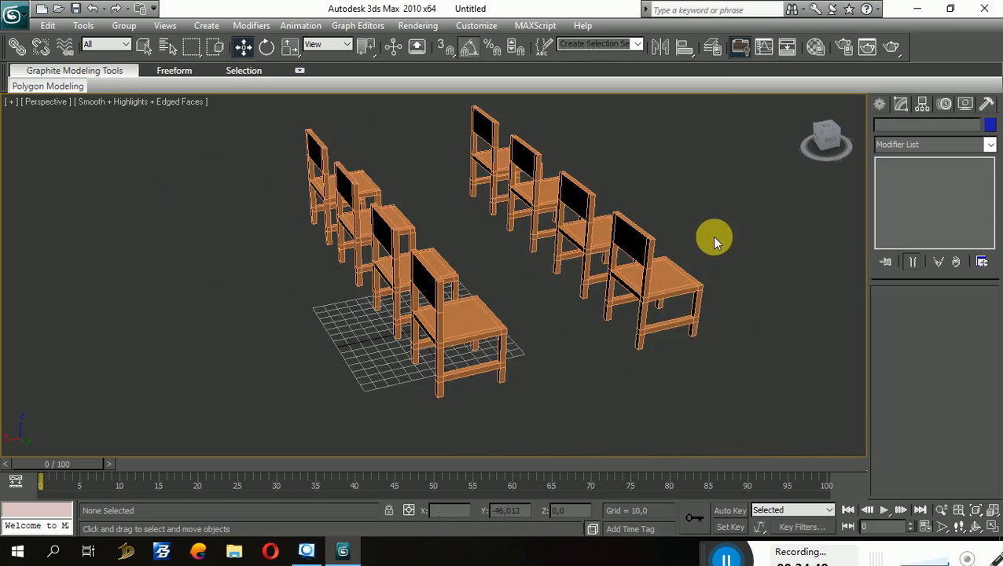
Step: Select all eight chairs and clone both rows along the X axis as one copy to form four rows
scroll(712, 236, "down", 3)
left_click_drag(678, 183, 317, 356)
left_click_drag(421, 258, 260, 299, "shift")
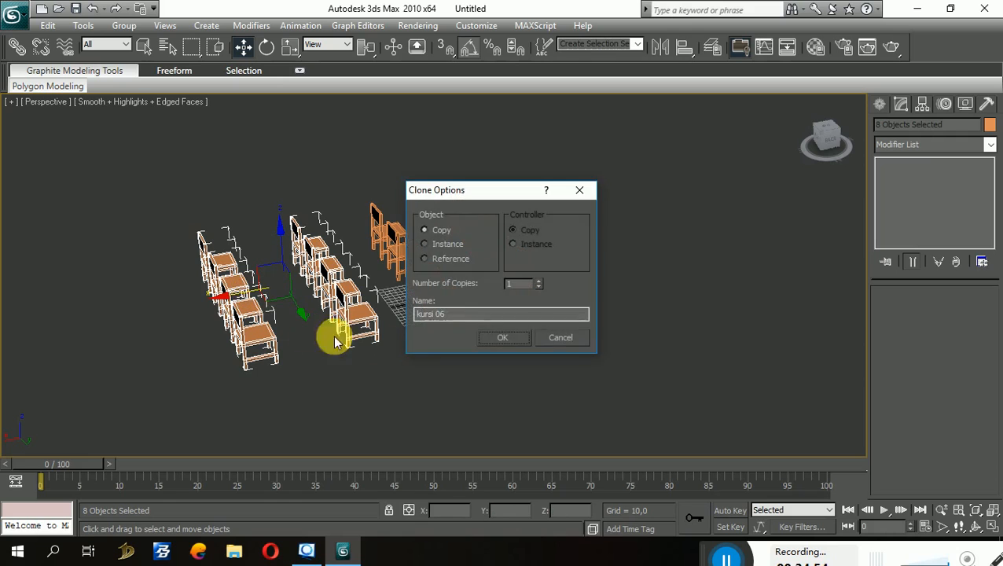
left_click(501, 337)
Step: Clone the end chair of the outermost row along the X axis as one copy, placed apart at about X -488
left_click_drag(579, 286, 520, 314)
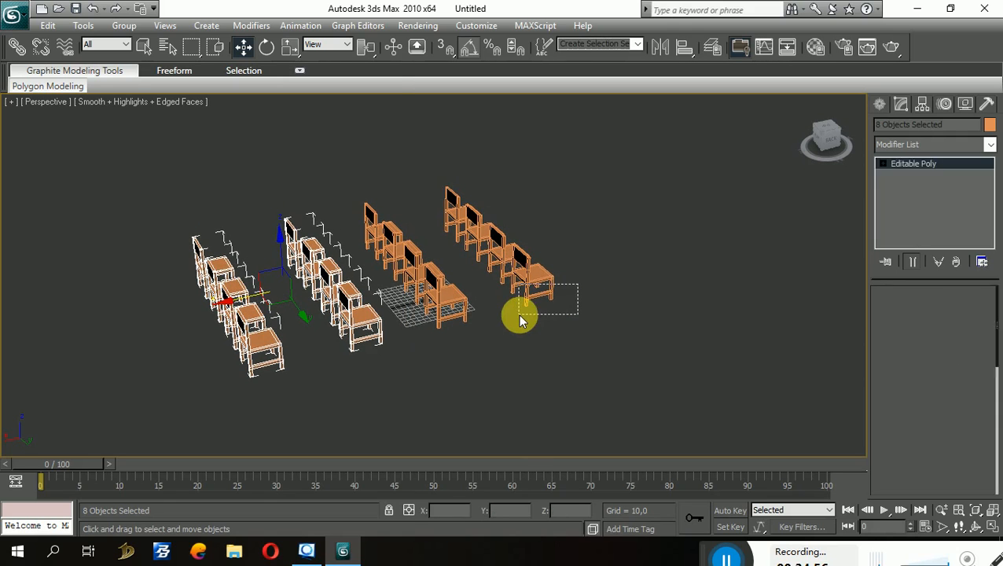
mouse_move(508, 279)
left_mouse_down("shift")
mouse_move(615, 246)
mouse_move(633, 251)
left_mouse_up("shift")
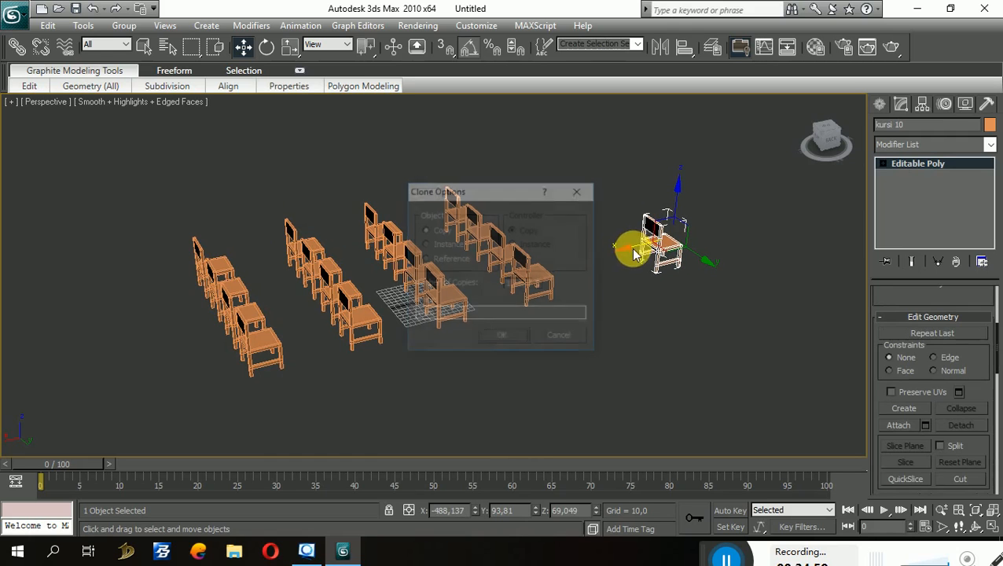
left_click(502, 337)
middle_click_drag(620, 320, 569, 314, "alt")
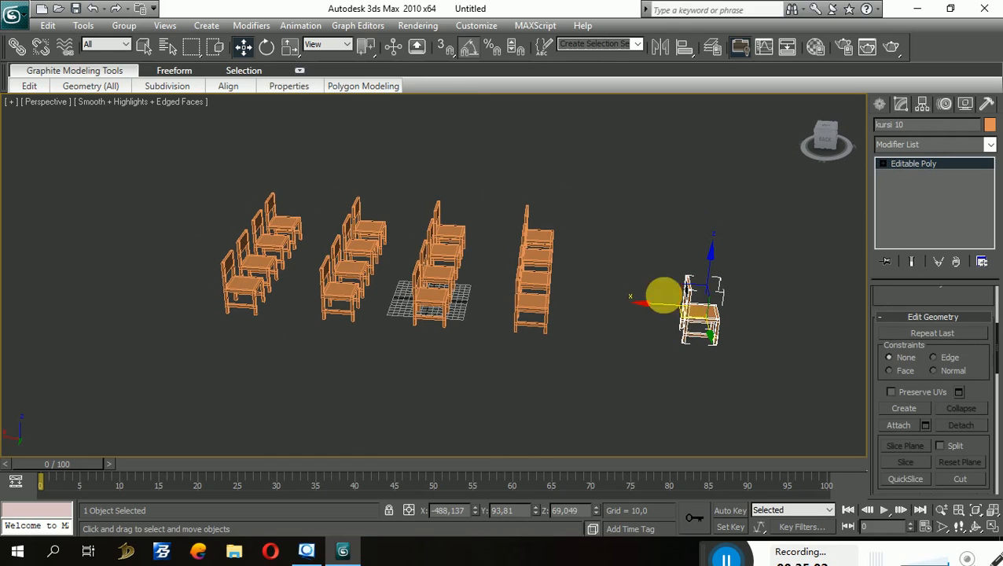
Step: Rotate the separate chair 180 degrees about the Z axis so it faces the rows
left_click(266, 46)
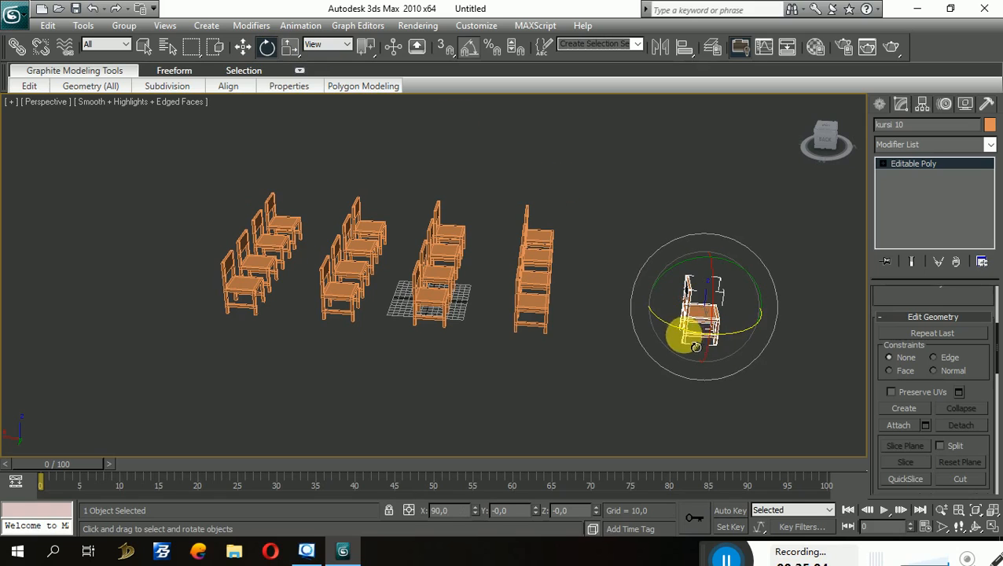
left_click_drag(696, 346, 589, 423)
middle_click_drag(589, 423, 493, 178, "alt")
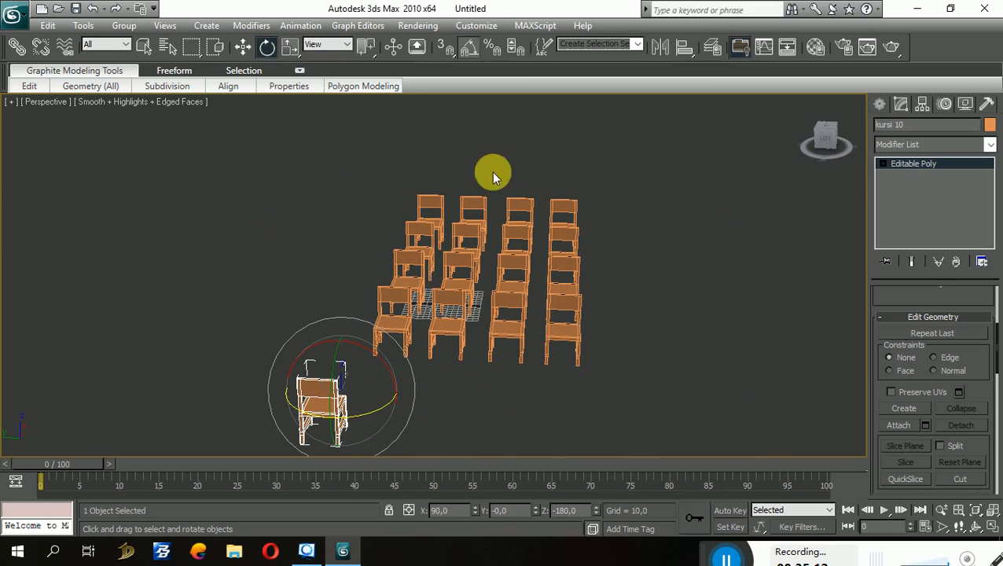
Step: Move the rotated chair along the Y axis to about Y -251, in front of the far end of the rows
left_click(244, 47)
middle_click_drag(459, 314, 504, 437, "alt")
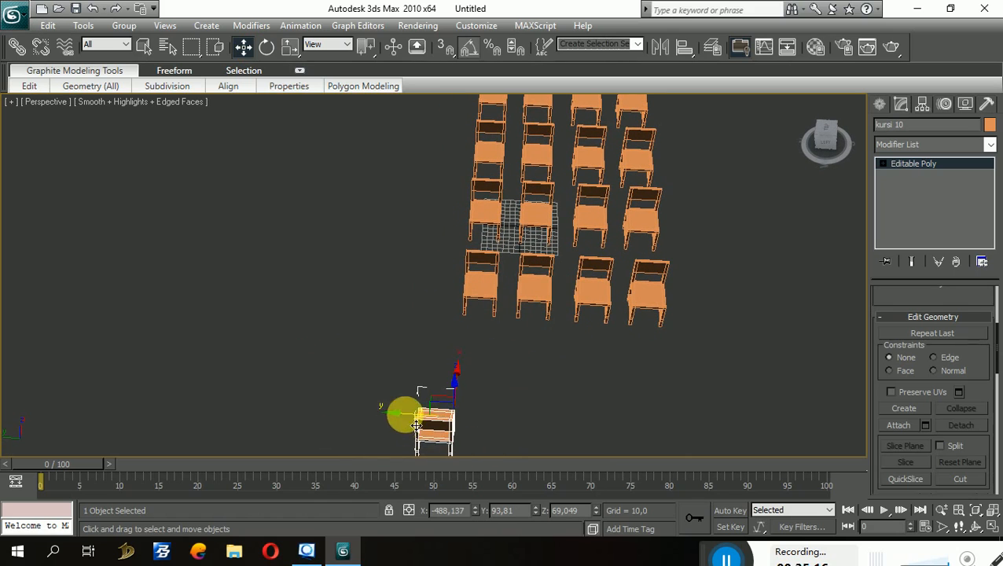
left_click_drag(416, 426, 644, 425)
middle_click_drag(678, 309, 642, 187, "alt")
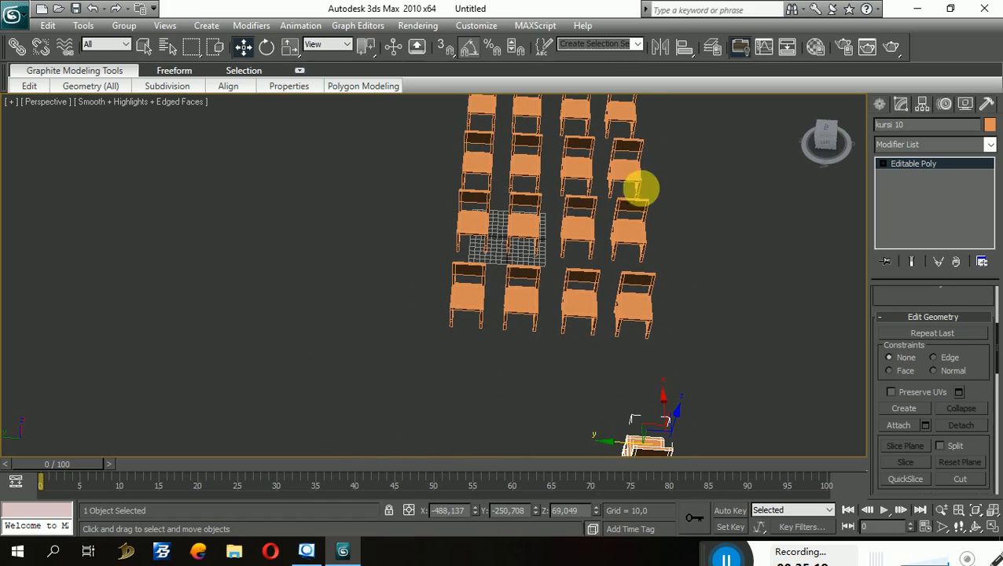
Step: Select the eight chairs in the two columns nearest the separate chair and move them along the Y axis to widen the aisle
left_click_drag(678, 105, 566, 347)
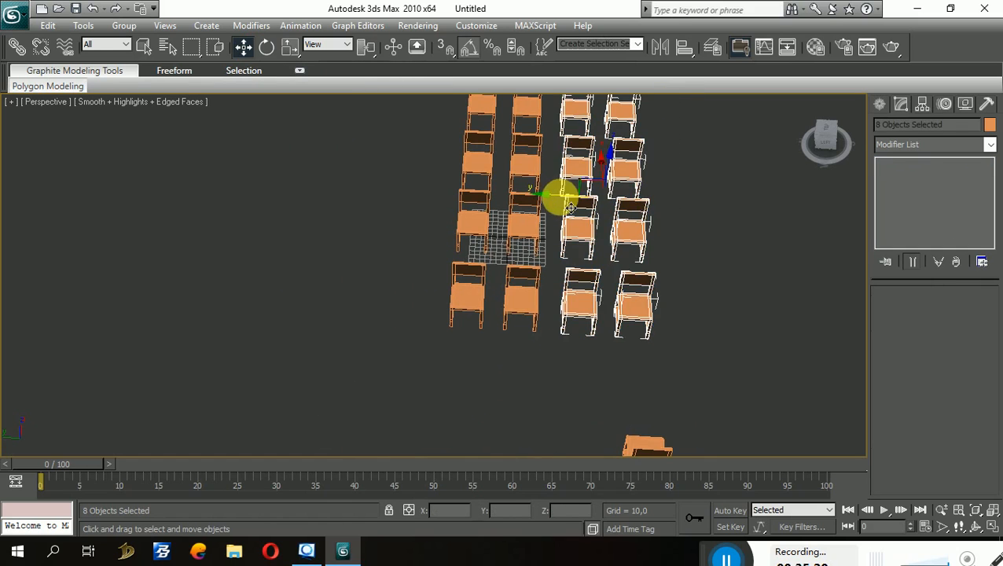
left_click_drag(560, 196, 616, 186)
middle_click_drag(615, 186, 708, 388, "alt")
Step: Clone the separate chair along the X axis toward the rows as one copy at about X -413
scroll(701, 386, "up", 5)
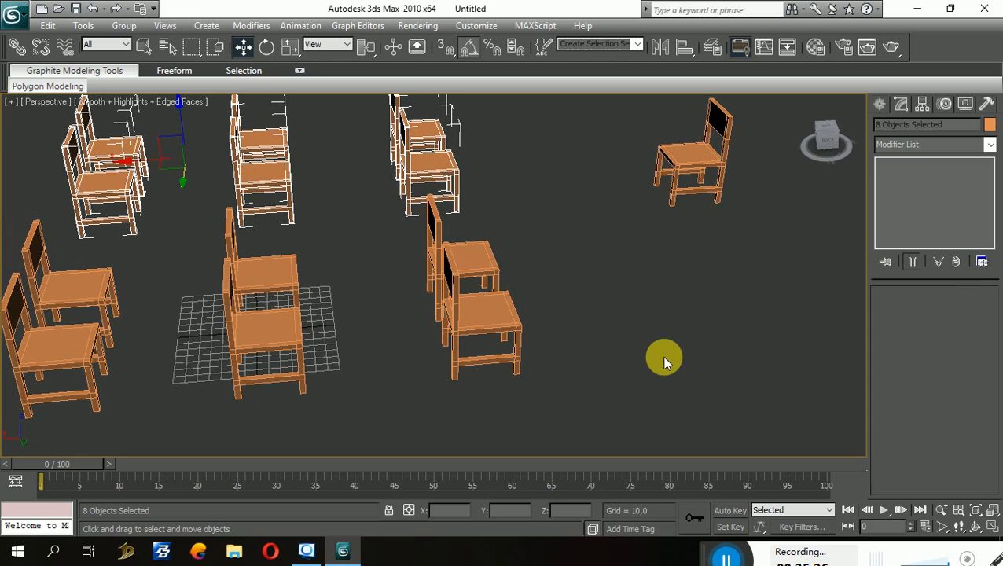
middle_click_drag(701, 309, 566, 280)
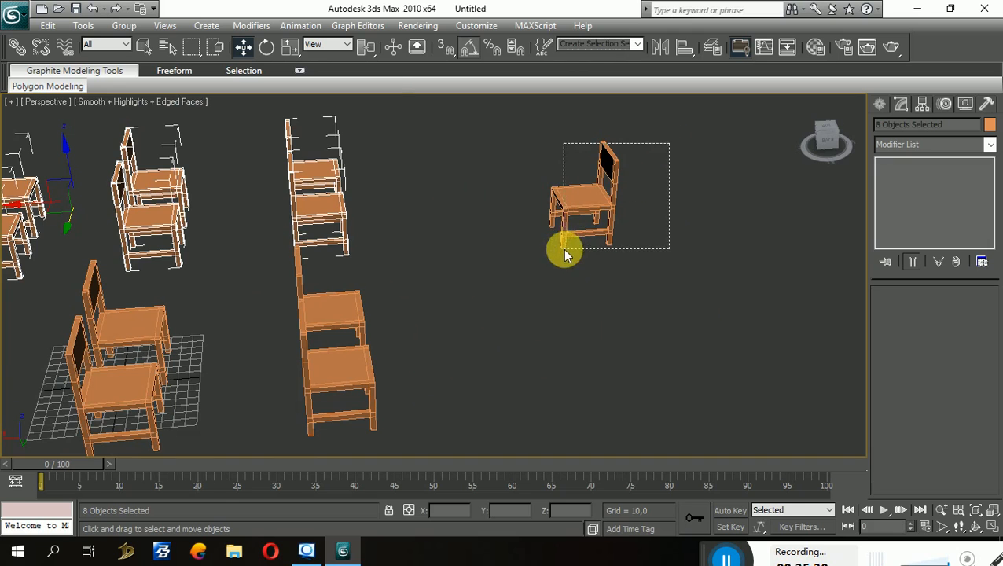
left_click(555, 243)
left_click_drag(529, 170, 465, 183, "shift")
left_click(504, 338)
Step: Examine the gap between the separate chair and its new copy from close up
scroll(566, 297, "up", 4)
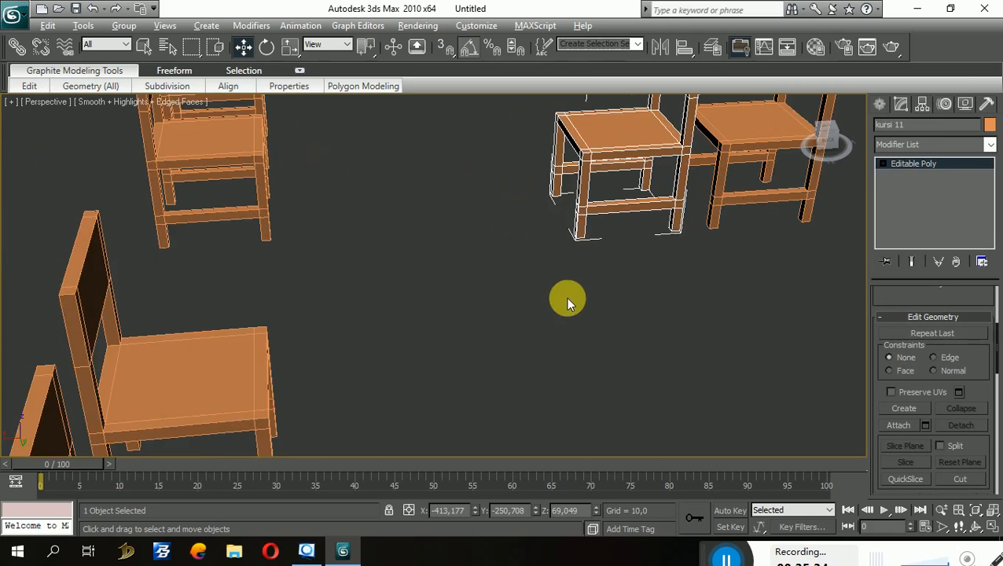
mouse_move(567, 293)
middle_mouse_down("alt")
mouse_move(564, 270)
mouse_move(516, 336)
middle_mouse_up("alt")
scroll(511, 330, "up", 3)
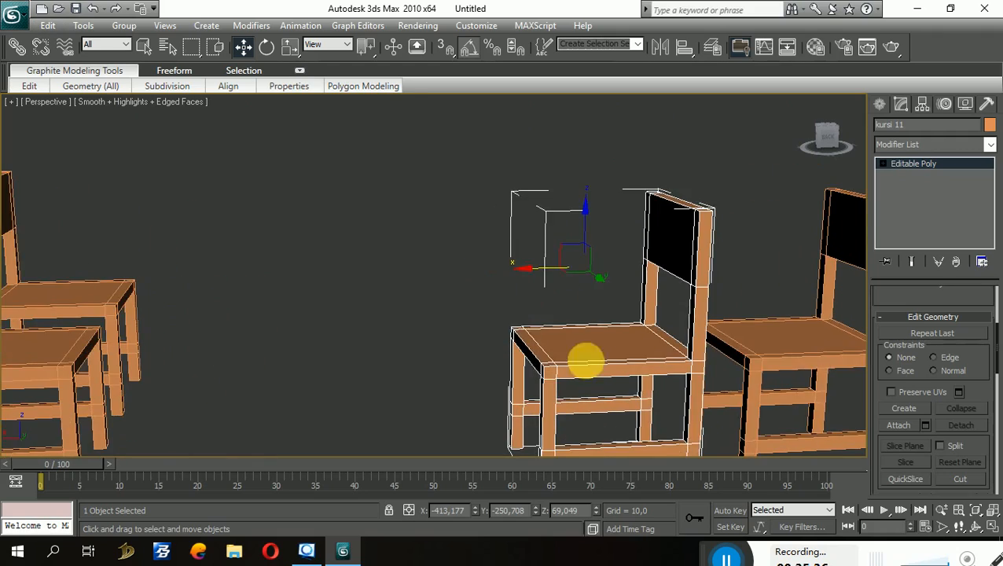
middle_click_drag(585, 360, 394, 289)
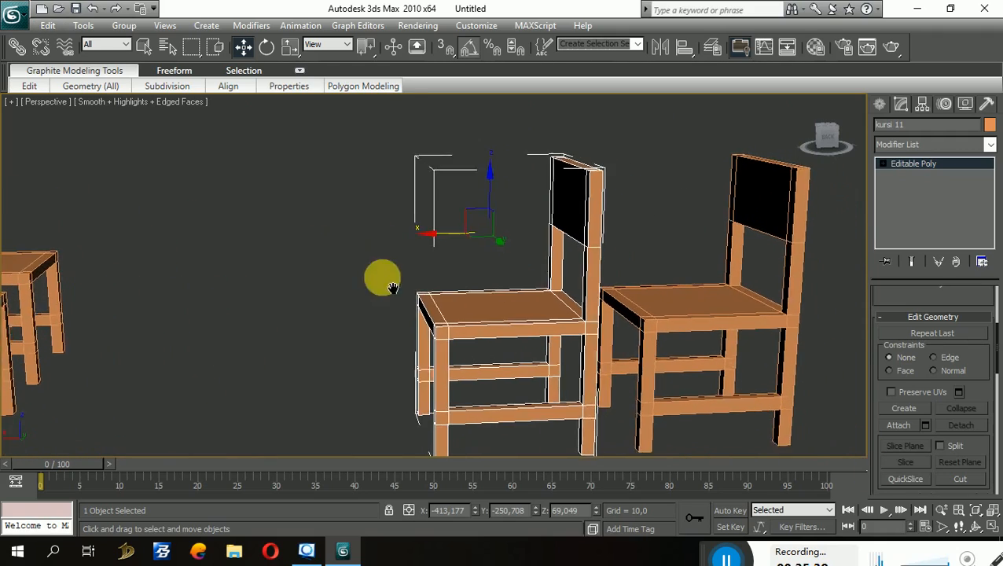
scroll(507, 319, "up", 2)
scroll(507, 320, "down", 1)
middle_click_drag(425, 320, 378, 311)
scroll(503, 363, "up", 2)
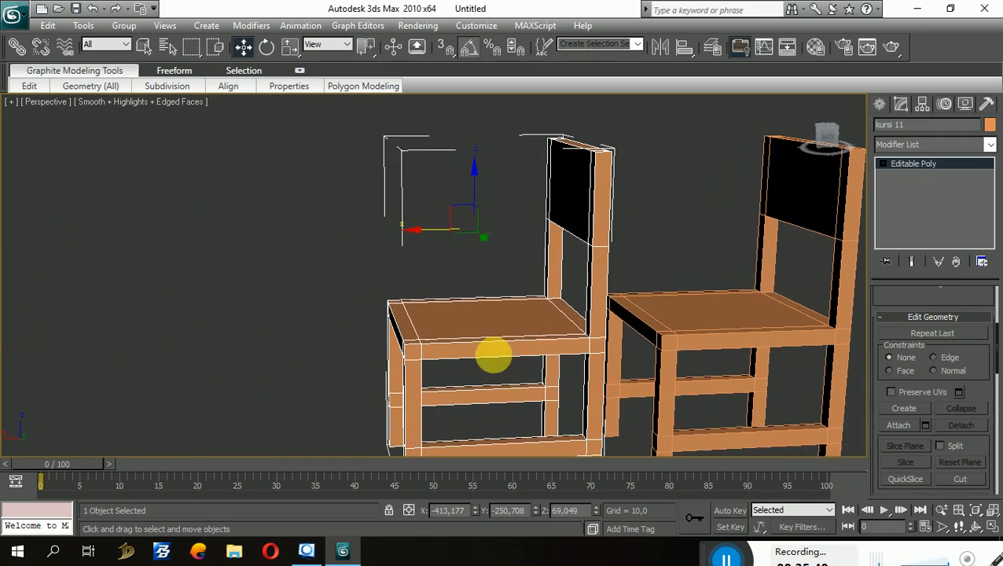
middle_click_drag(504, 365, 257, 340)
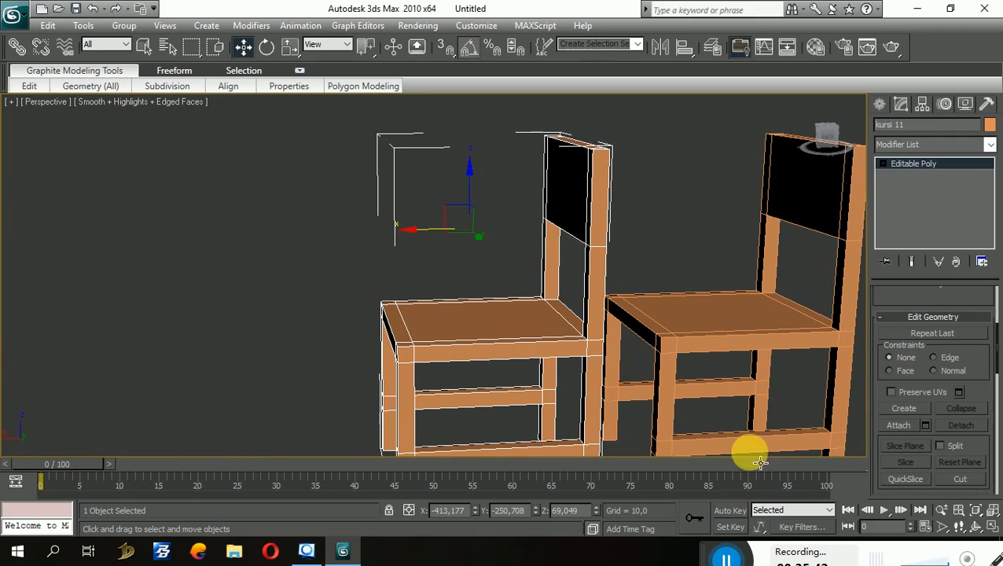
left_click(978, 521)
scroll(544, 293, "up", 8)
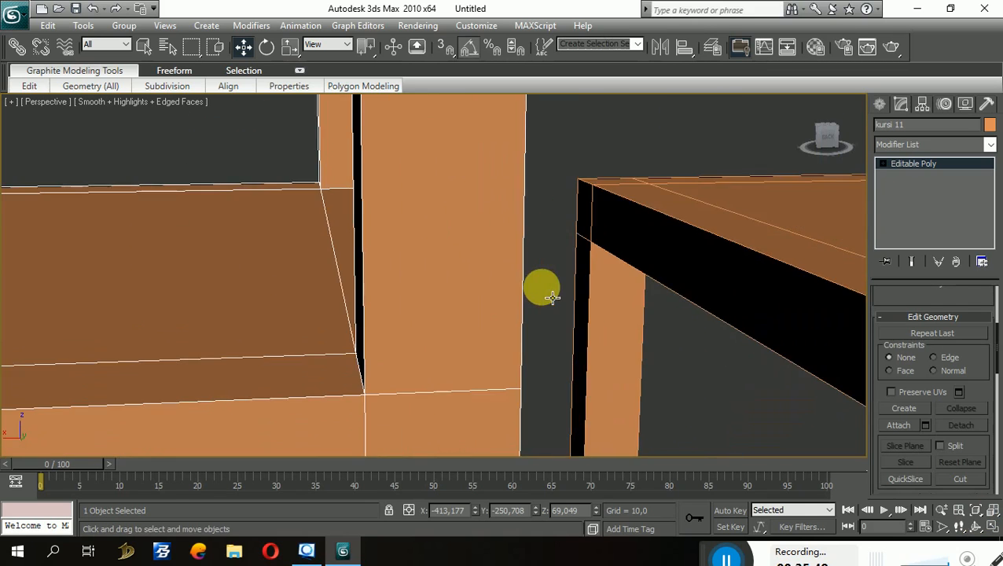
scroll(553, 297, "down", 7)
scroll(553, 298, "up", 8)
scroll(553, 297, "down", 10)
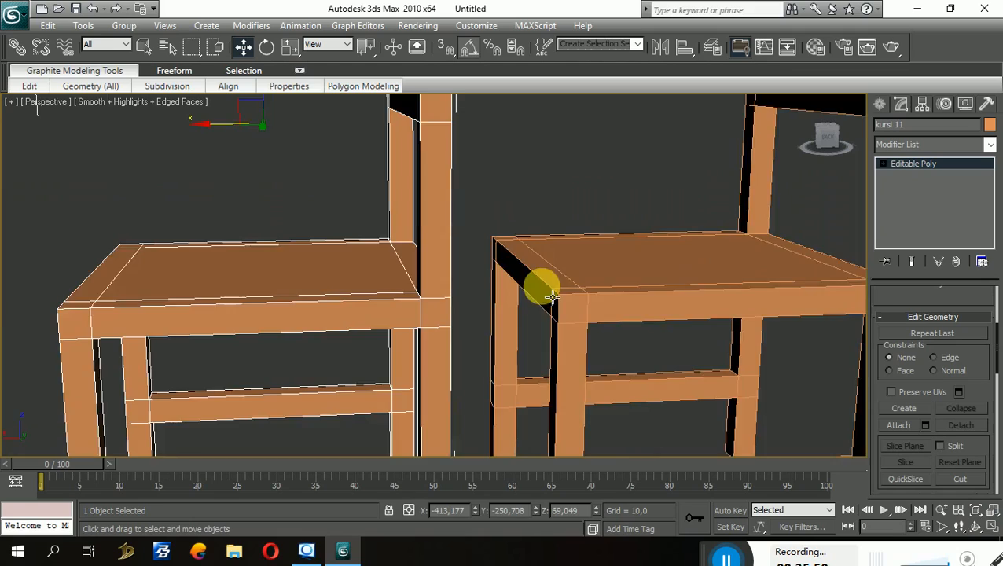
middle_click_drag(553, 297, 448, 291)
scroll(560, 297, "up", 10)
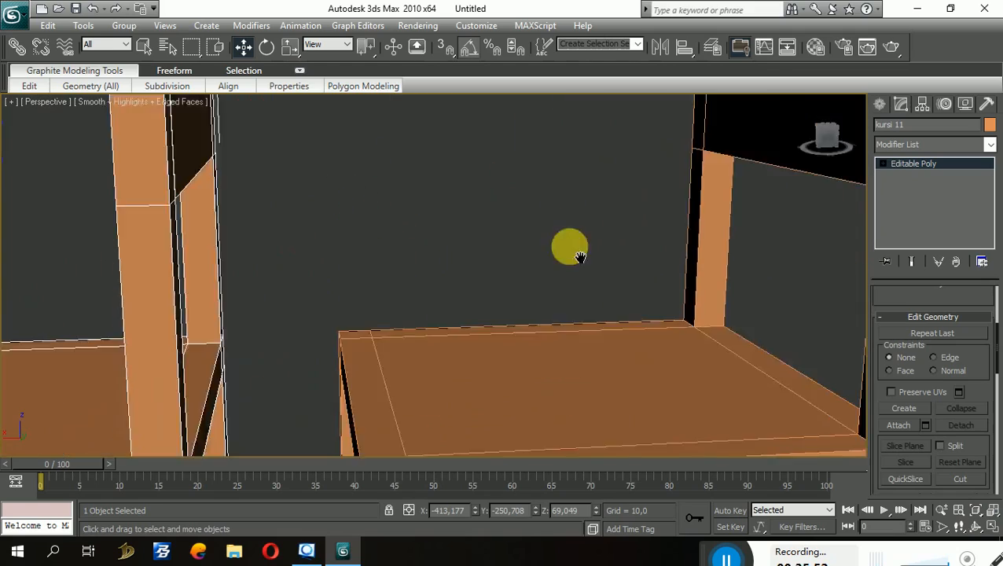
scroll(464, 302, "down", 8)
scroll(459, 303, "up", 10)
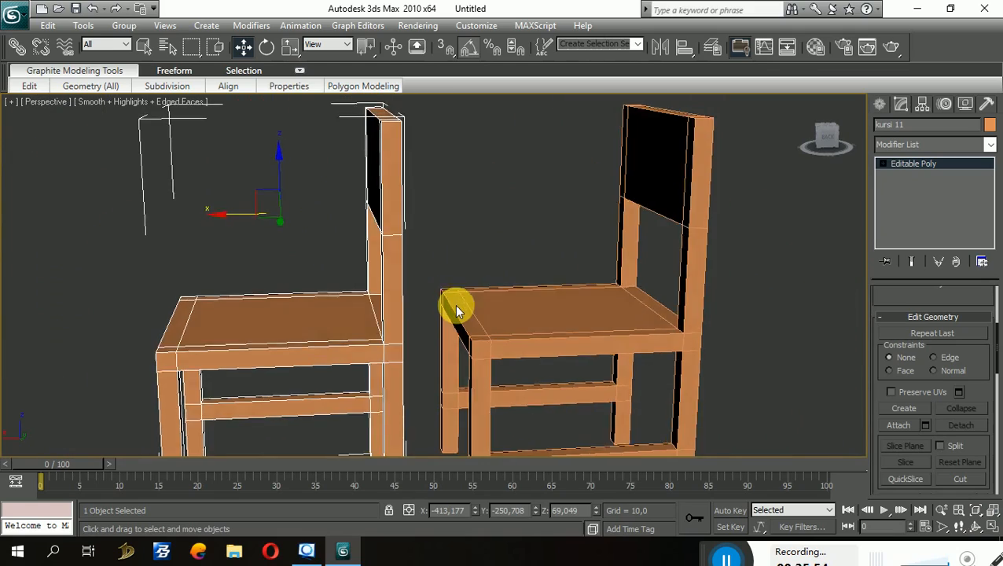
Step: Select the newly copied chair and delete all polygons of its backrest and back posts above the seat
middle_click_drag(450, 335, 695, 300, "alt")
scroll(650, 301, "down", 2)
left_click(596, 167)
middle_click_drag(567, 264, 520, 278, "alt")
left_click(445, 247)
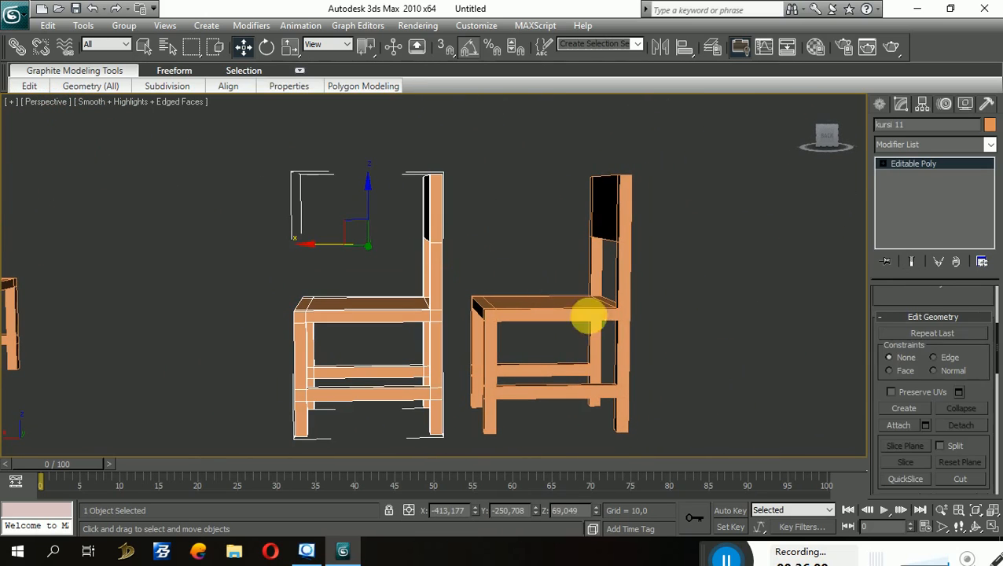
scroll(984, 358, "up", 4)
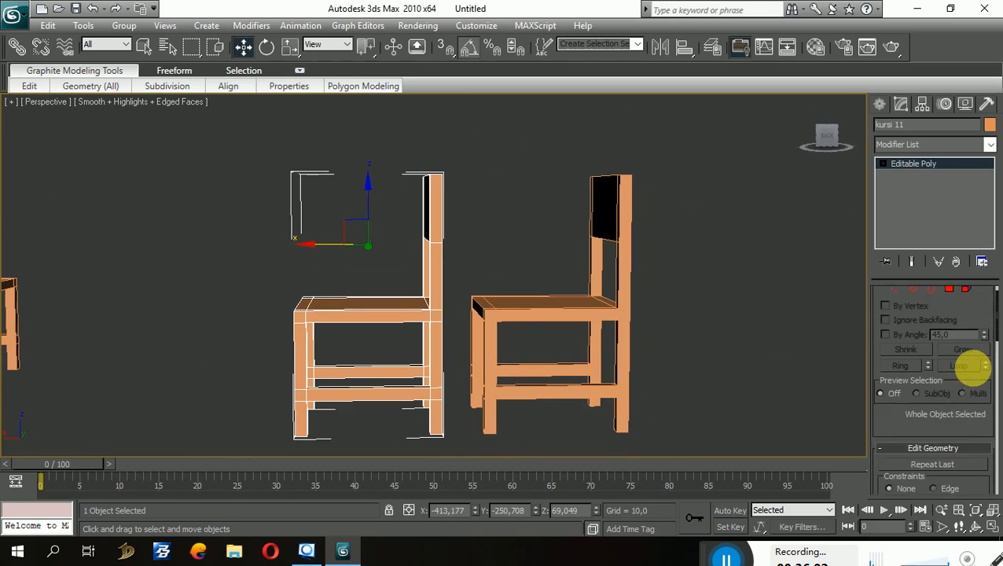
left_click(947, 314)
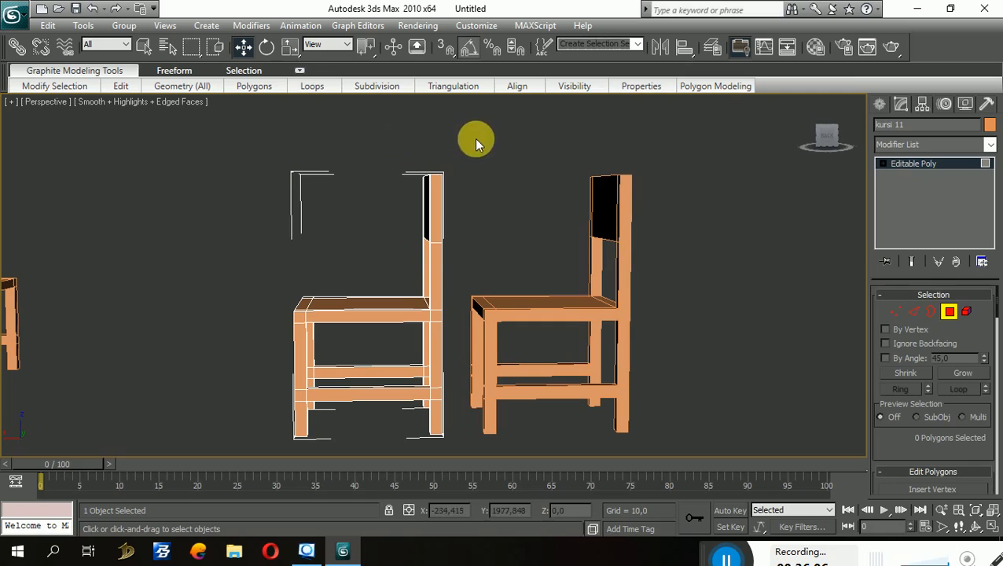
left_click_drag(474, 137, 402, 272)
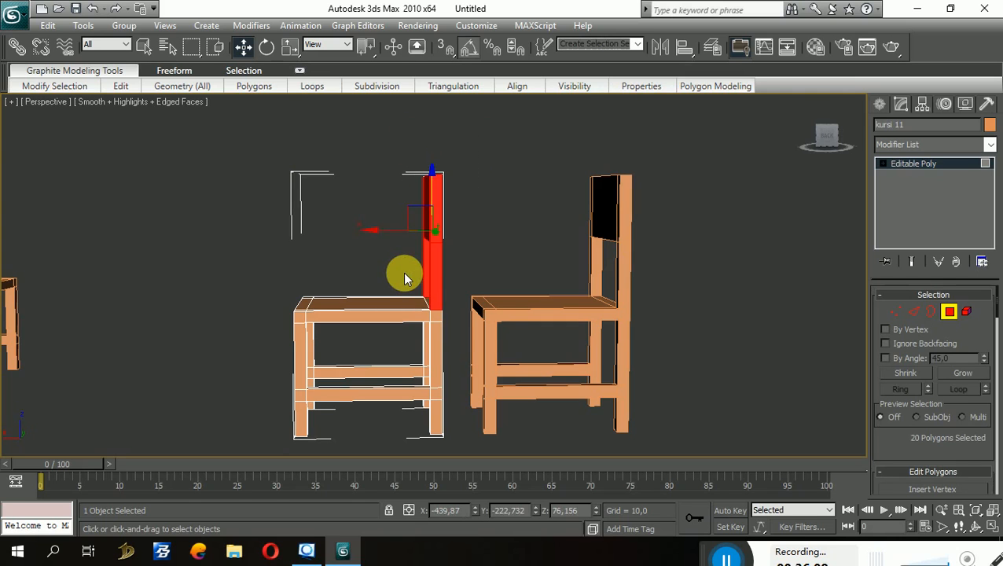
key("Delete")
Step: Select the two open borders at the copied chair's rear seat corners, where the back posts were removed, and cap them
middle_click_drag(423, 343, 460, 419, "alt")
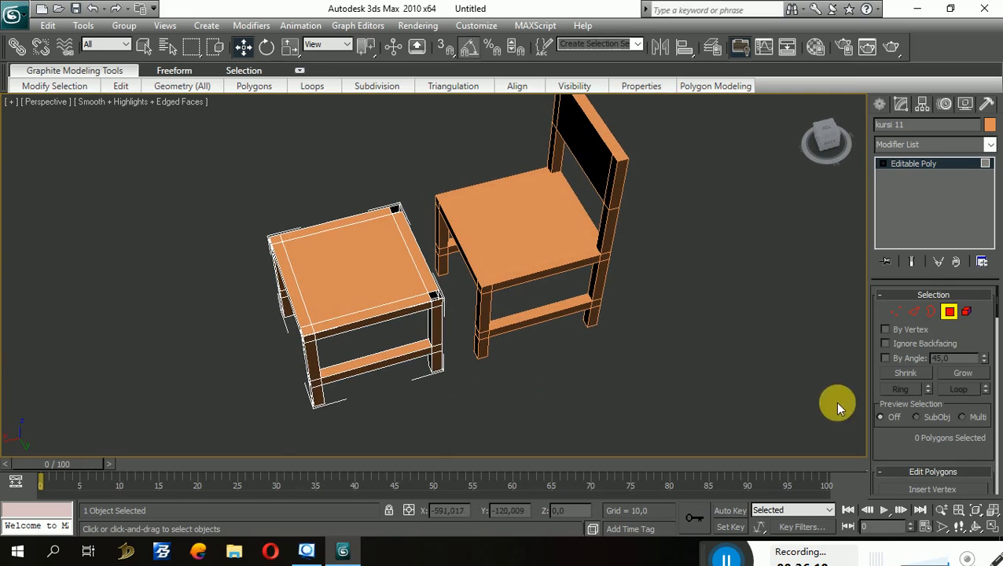
left_click(930, 312)
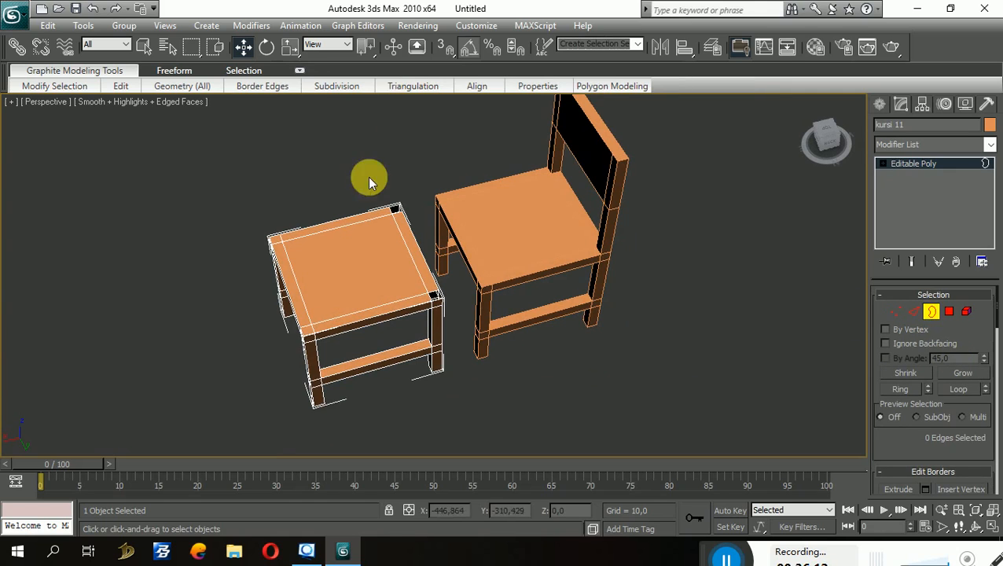
left_click_drag(431, 313, 431, 313)
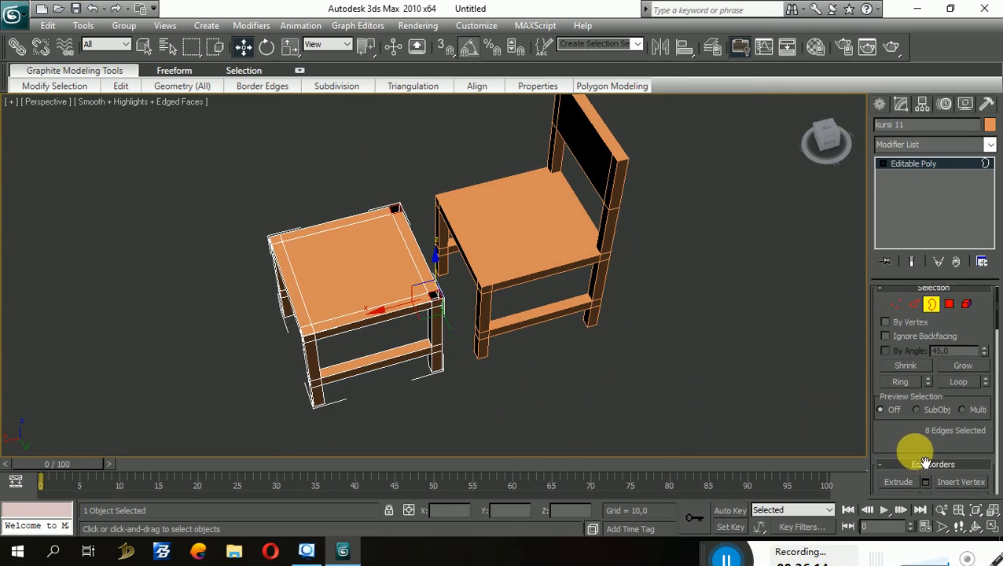
scroll(925, 447, "down", 2)
scroll(924, 447, "down", 3)
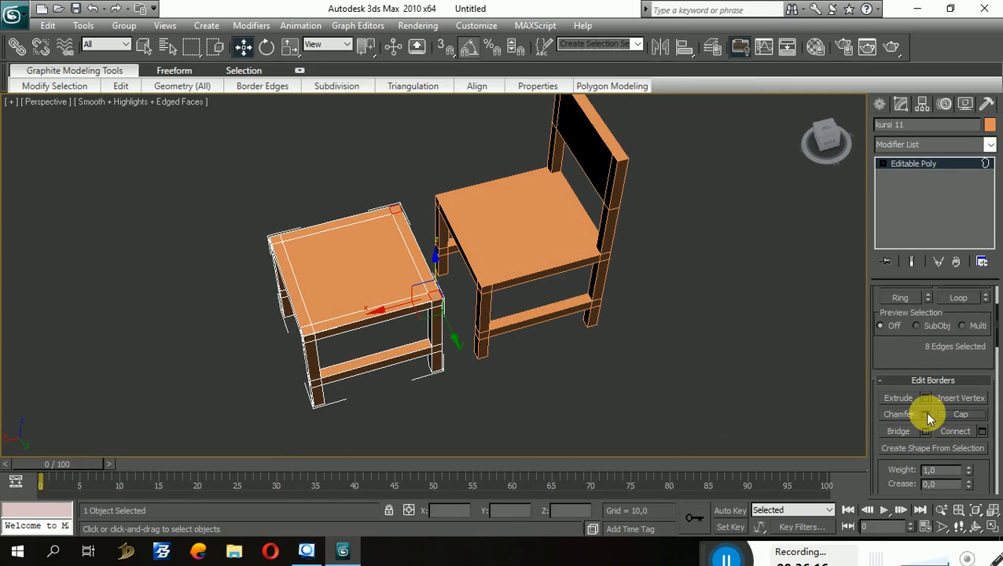
middle_click_drag(599, 410, 606, 344, "alt")
middle_click_drag(500, 370, 523, 336)
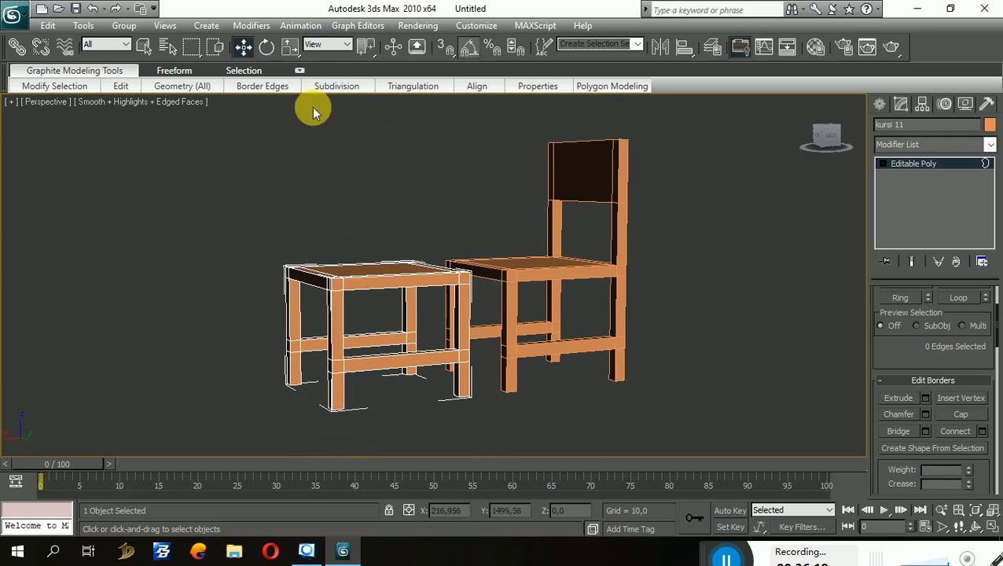
Step: Leave border editing and non-uniformly scale the backless chair, widening it along Y into a table and making it taller along Z
middle_click_drag(435, 332, 488, 344, "alt")
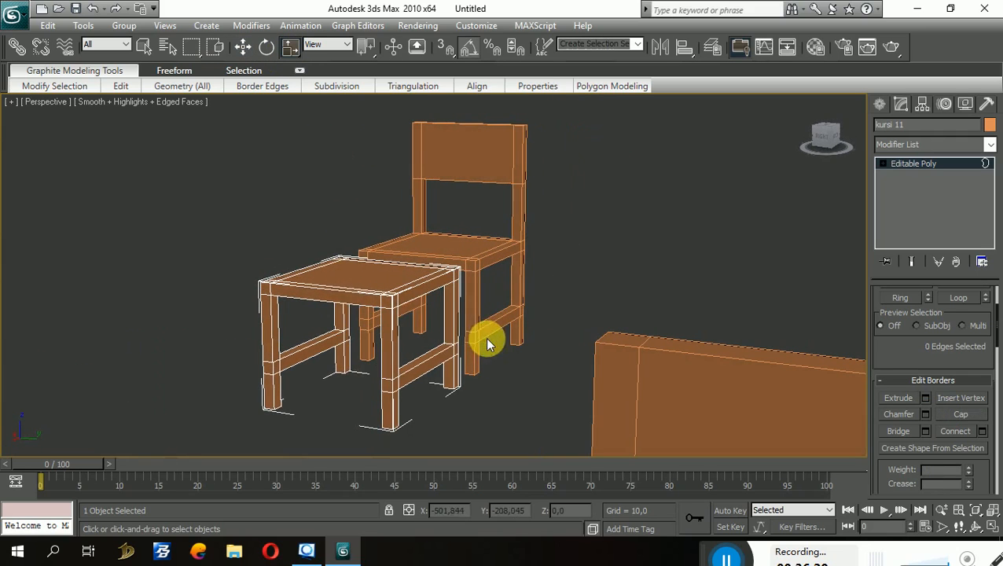
scroll(904, 375, "up", 4)
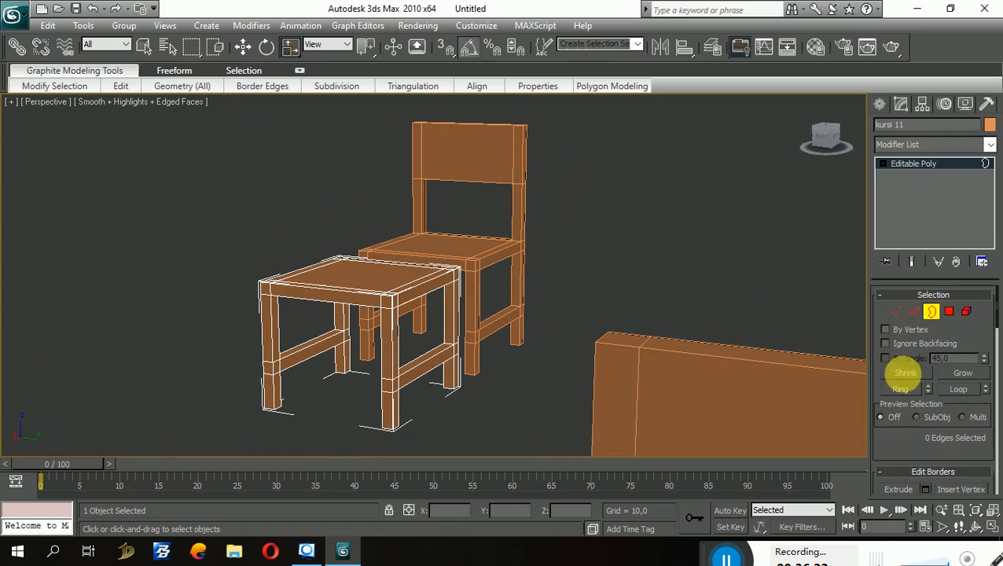
left_click(931, 313)
mouse_move(358, 217)
left_mouse_down()
mouse_move(399, 223)
mouse_move(362, 199)
left_mouse_up()
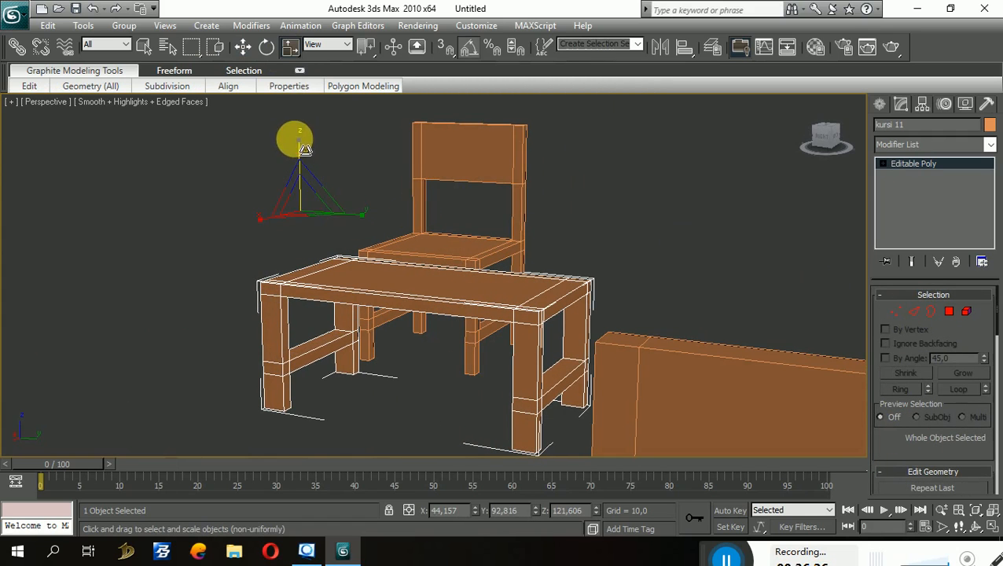
left_click_drag(305, 150, 293, 124)
middle_click_drag(375, 254, 366, 224, "alt")
left_click(243, 48)
scroll(460, 284, "down", 3)
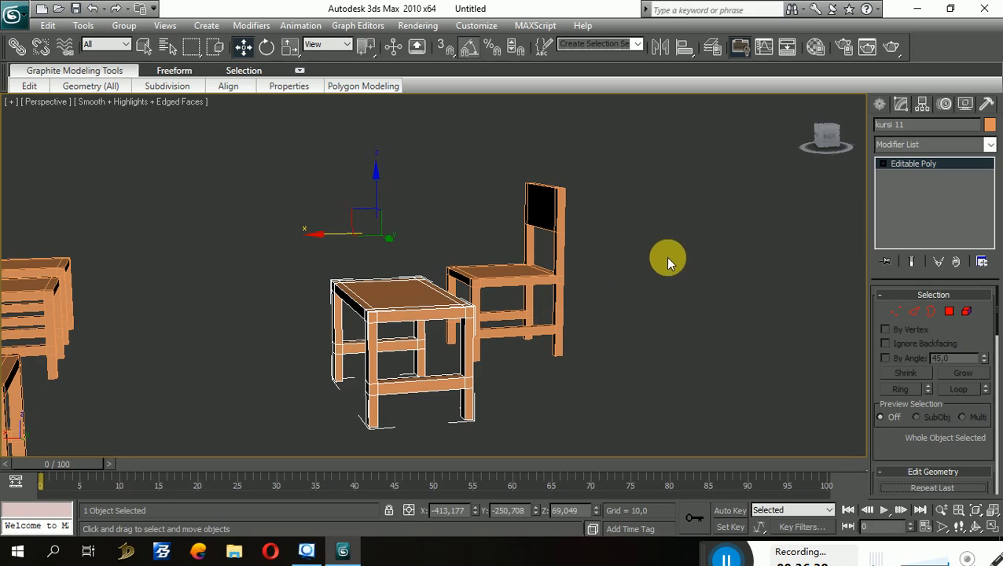
Step: Select all 18 objects, try setting their Y position to 0, undo that, and set their Z position to 0
scroll(665, 256, "down", 4)
left_click(598, 261)
middle_click_drag(580, 275, 759, 287)
left_click_drag(735, 235, 108, 415)
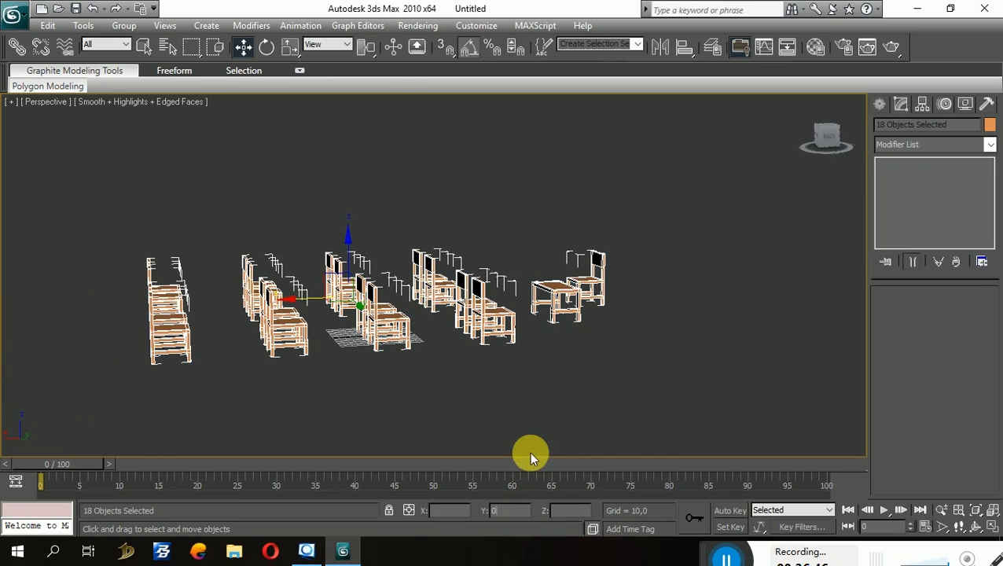
left_click(531, 424)
key("ctrl+z")
key("ctrl+z")
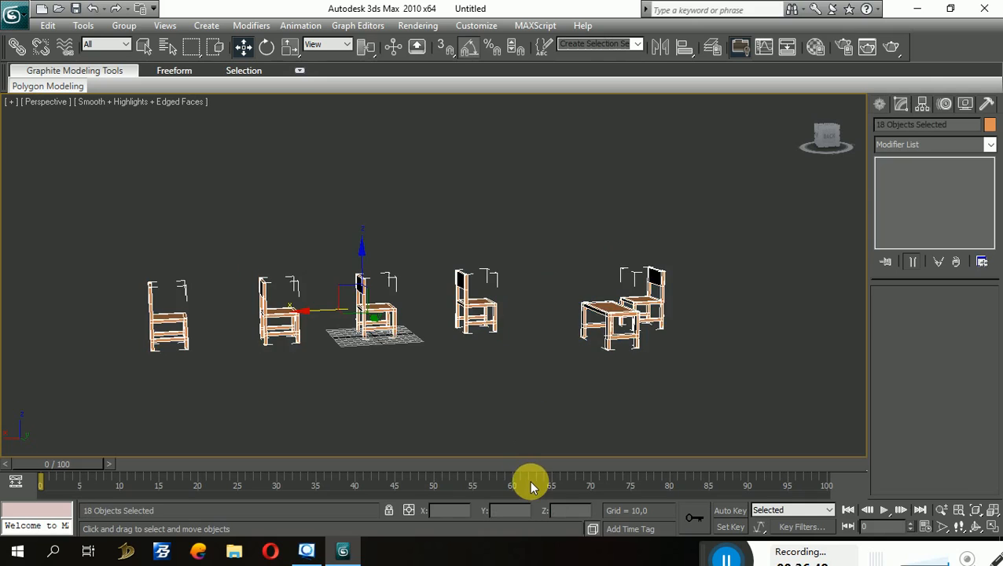
left_click(540, 424)
middle_click_drag(556, 424, 532, 421, "alt")
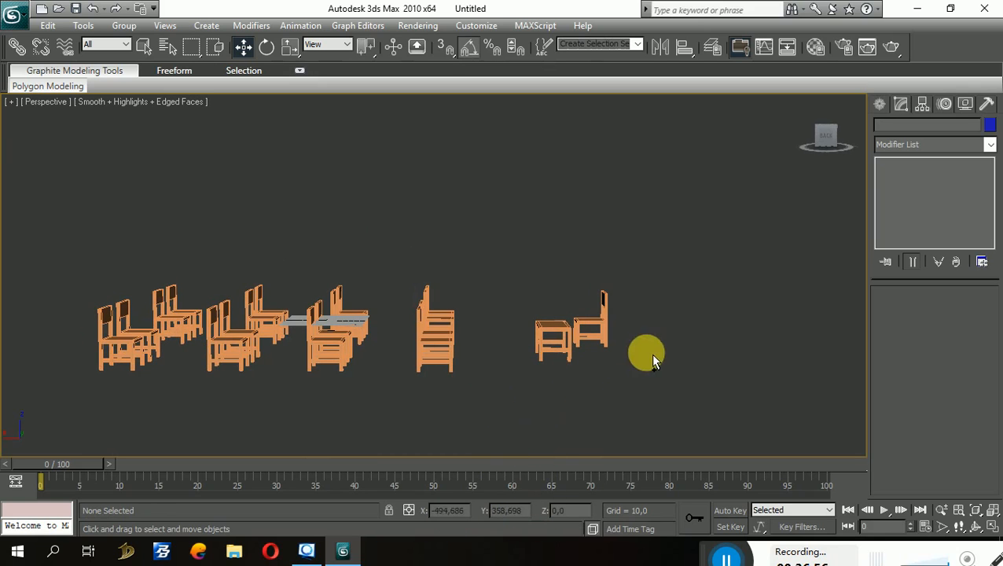
Step: Select all 18 objects again and try setting their X position to 0
left_click_drag(652, 300, 110, 387)
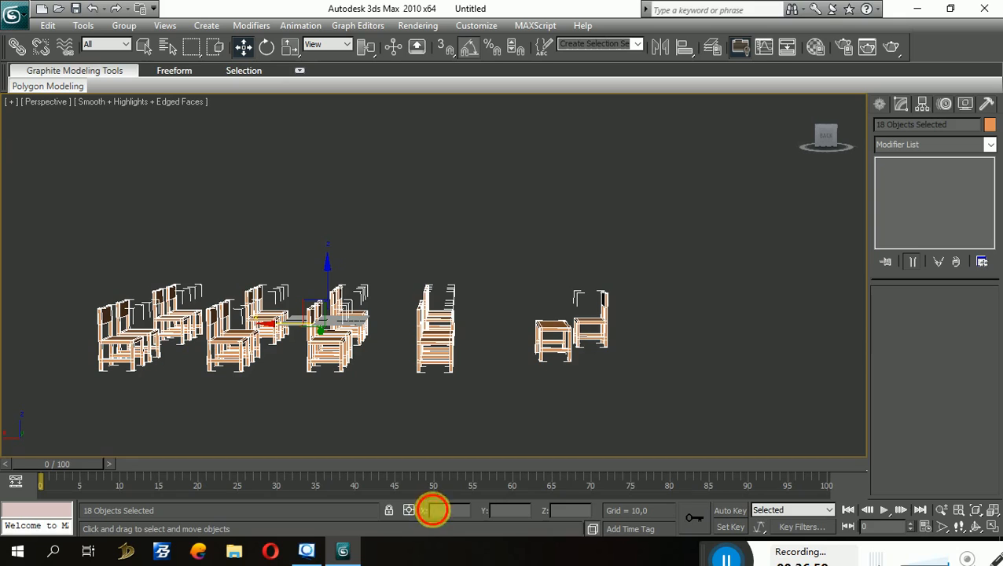
type("0")
key("Return")
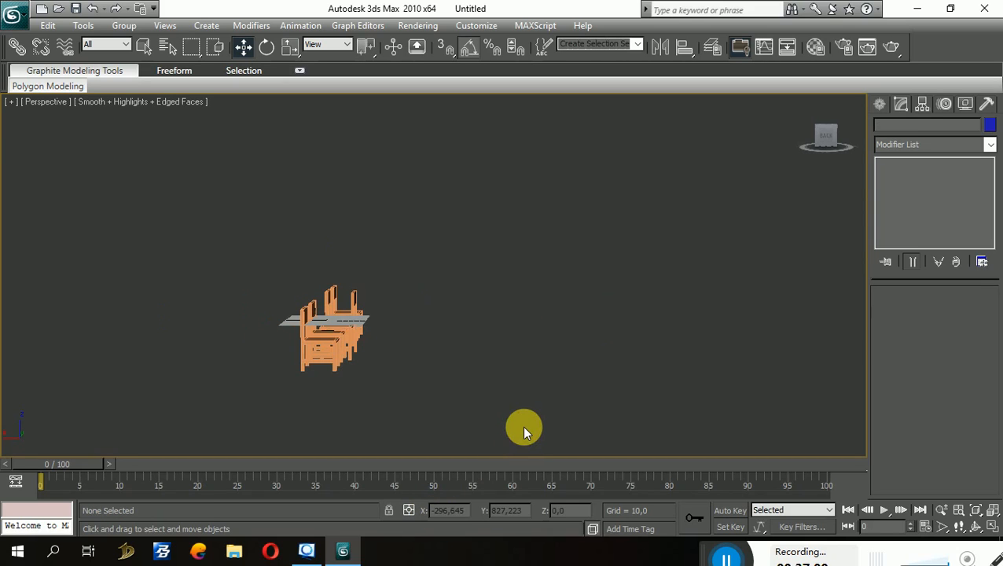
key("ctrl+z")
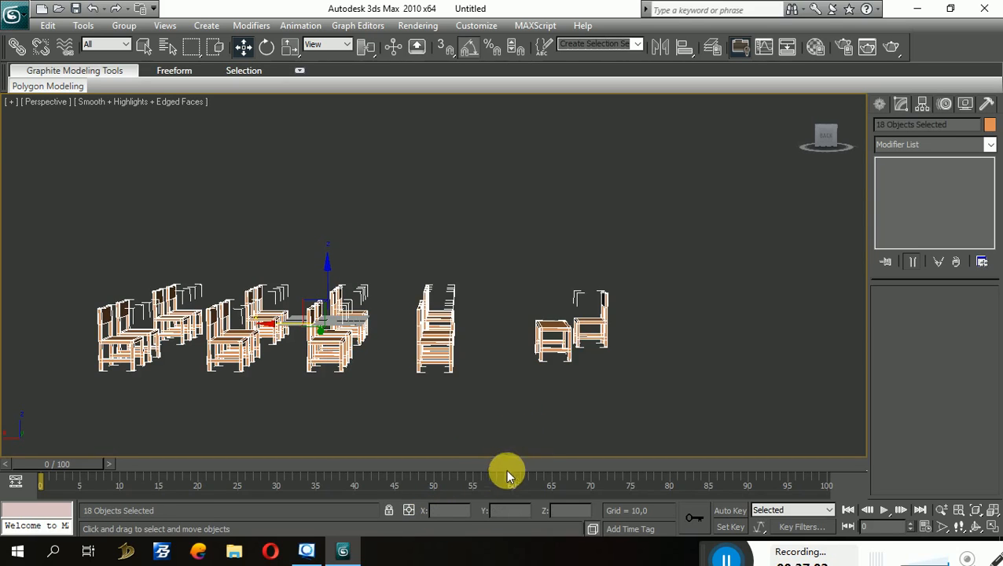
Step: Select the table and raise it along the Z axis to 18.978 so its feet line up with the chairs' feet
middle_click_drag(570, 385, 550, 303, "alt")
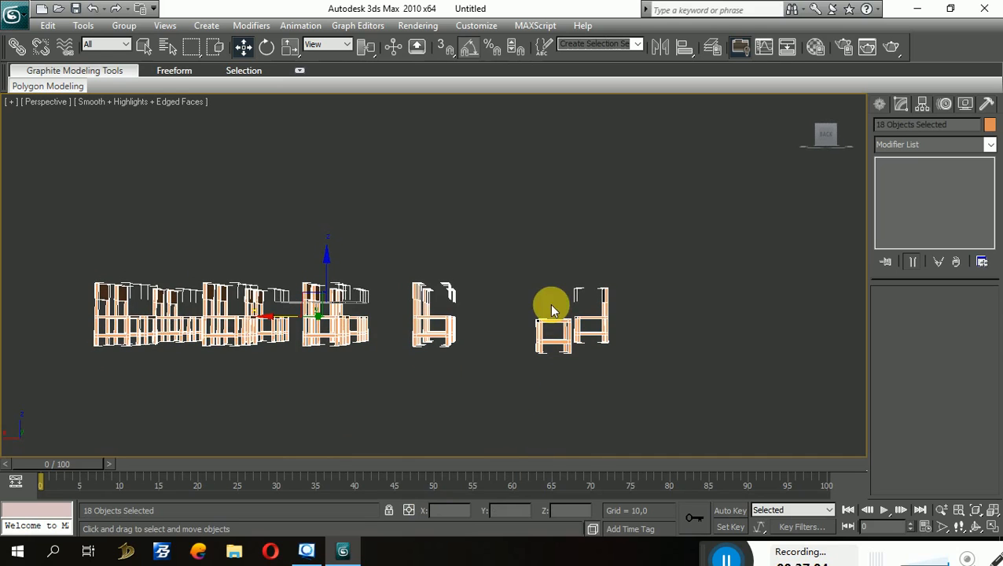
left_click(549, 318)
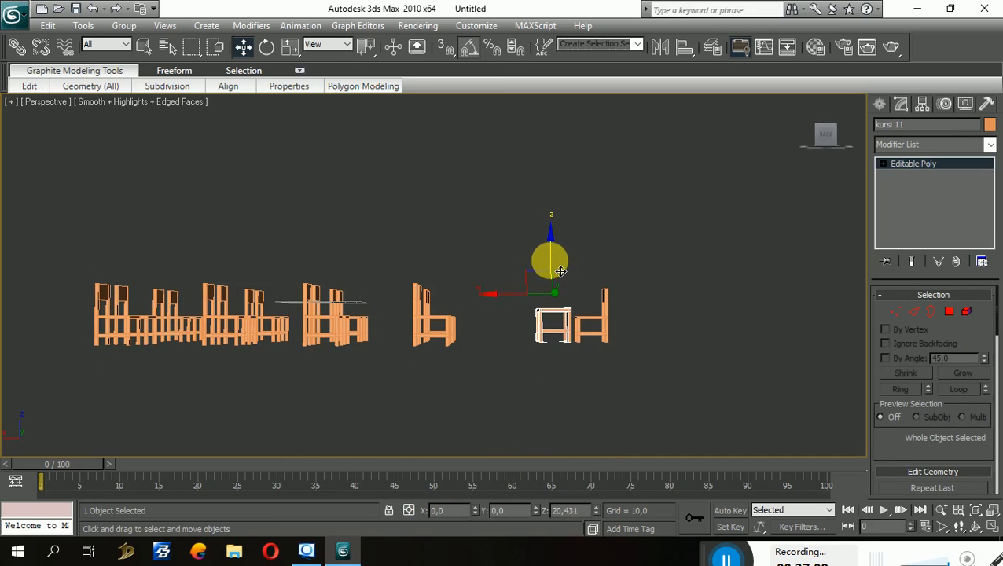
middle_click_drag(560, 271, 454, 454, "alt")
scroll(488, 437, "up", 5)
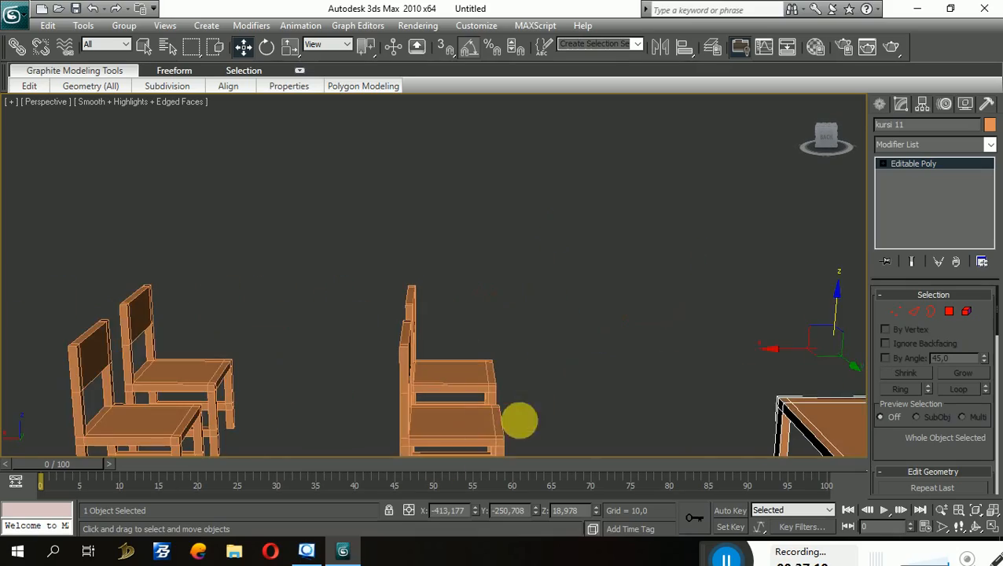
Step: Scale the table to 125 percent along the Y axis to lengthen its top
middle_click_drag(520, 418, 416, 405)
left_click(295, 51)
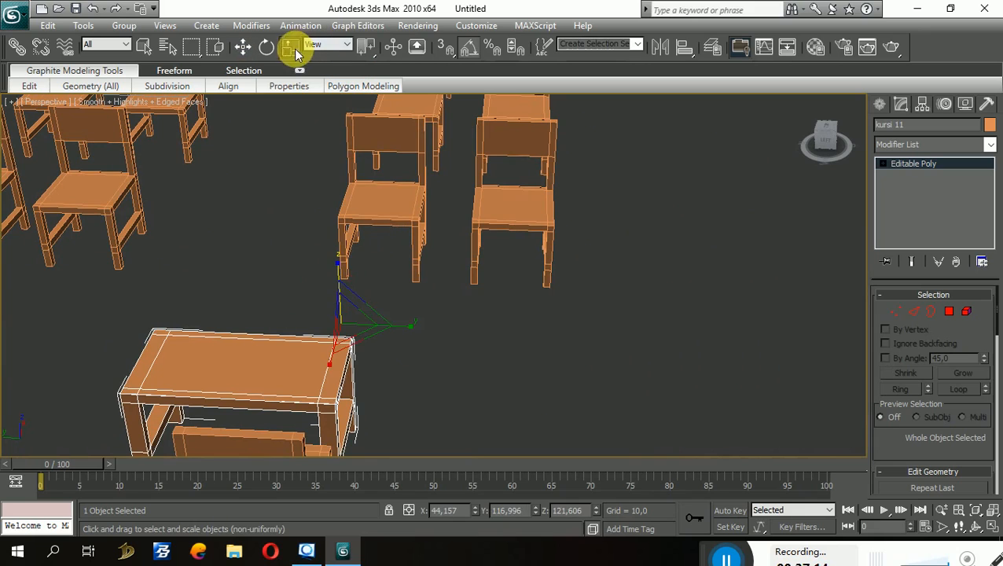
left_click_drag(421, 338, 434, 338)
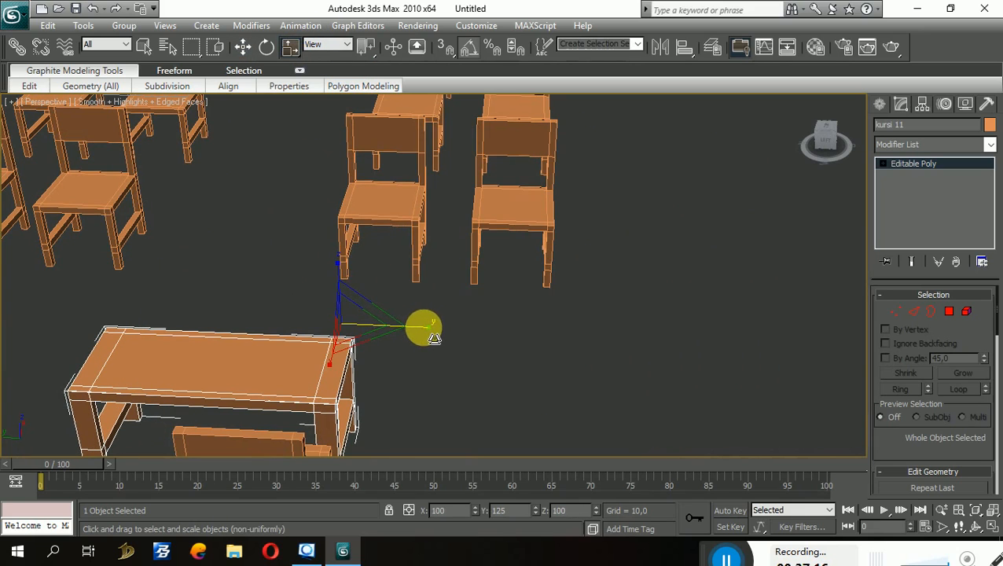
Step: Move the table in front of the separate chair, to Y -281.915 and X -436.048
left_click(243, 46)
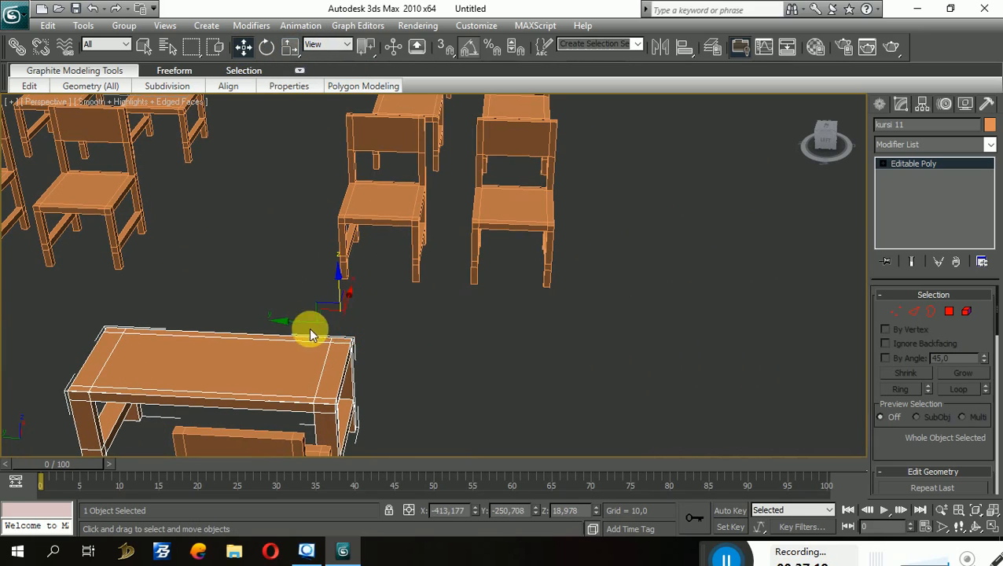
left_click_drag(294, 322, 352, 330)
middle_click_drag(403, 374, 276, 370, "alt")
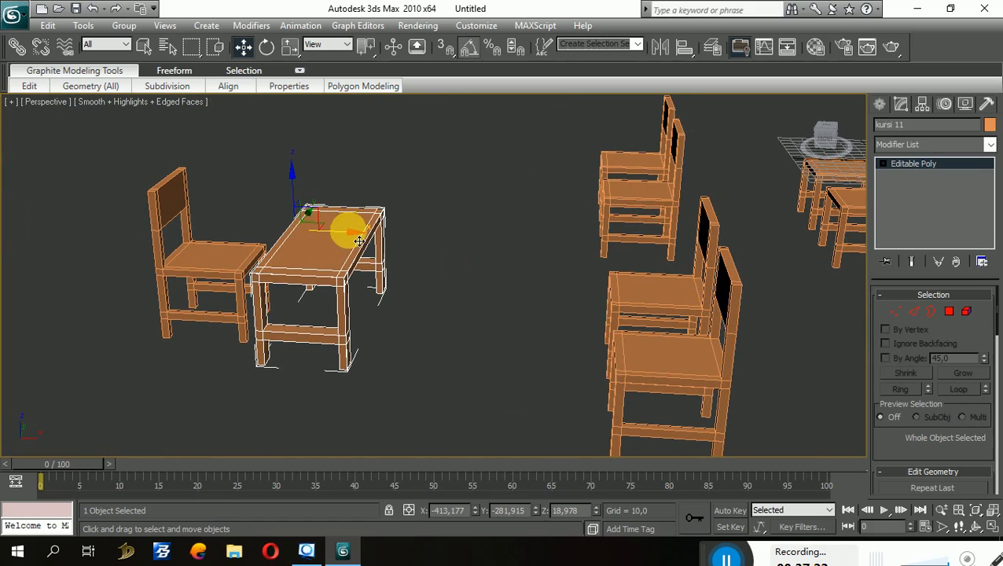
left_click_drag(358, 241, 310, 239)
middle_click_drag(310, 240, 341, 238, "alt")
middle_click_drag(302, 315, 353, 269, "alt")
Step: Try to stretch the table to 115 percent along the Z axis
left_click(288, 49)
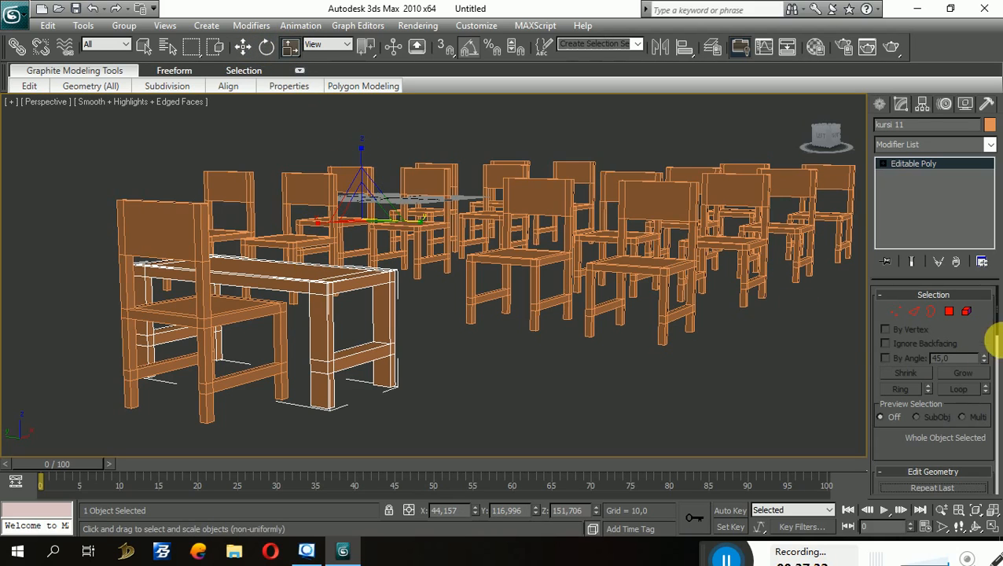
left_click_drag(370, 160, 370, 152)
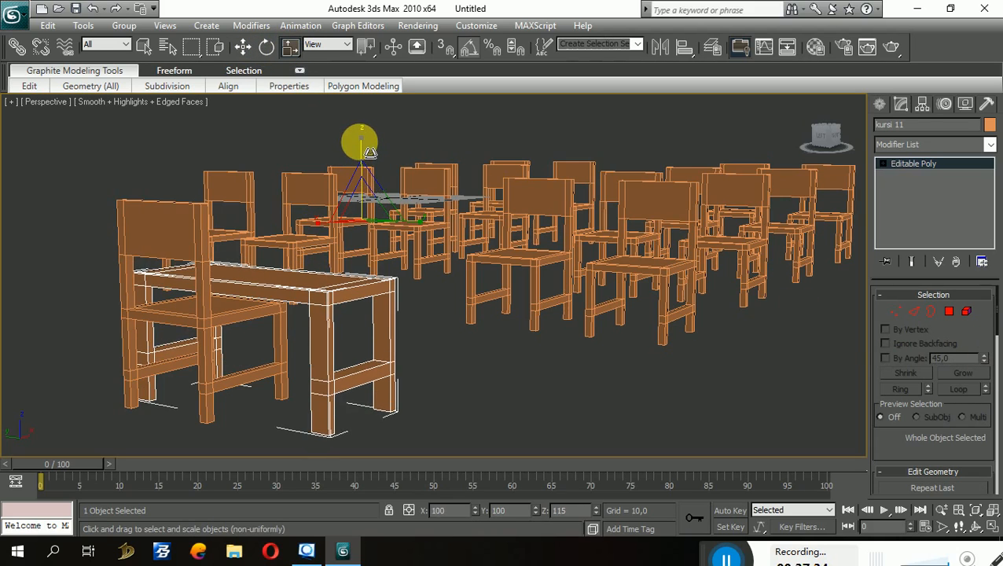
Step: Select the bottom polygons of the four table legs, move them about 10.8 units down along Z, and leave polygon editing
middle_click_drag(399, 325, 815, 329, "alt")
left_click(950, 311)
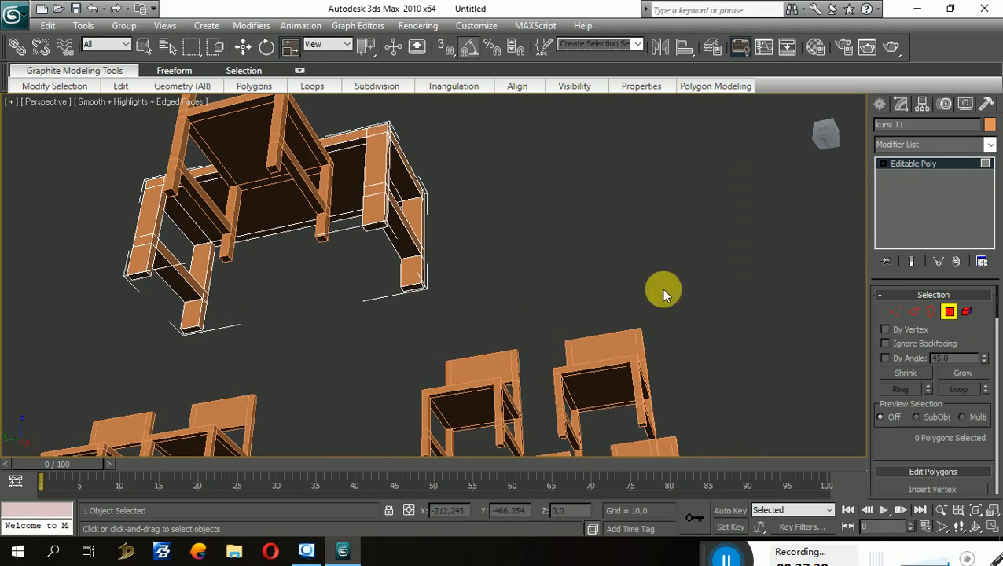
left_click(388, 236)
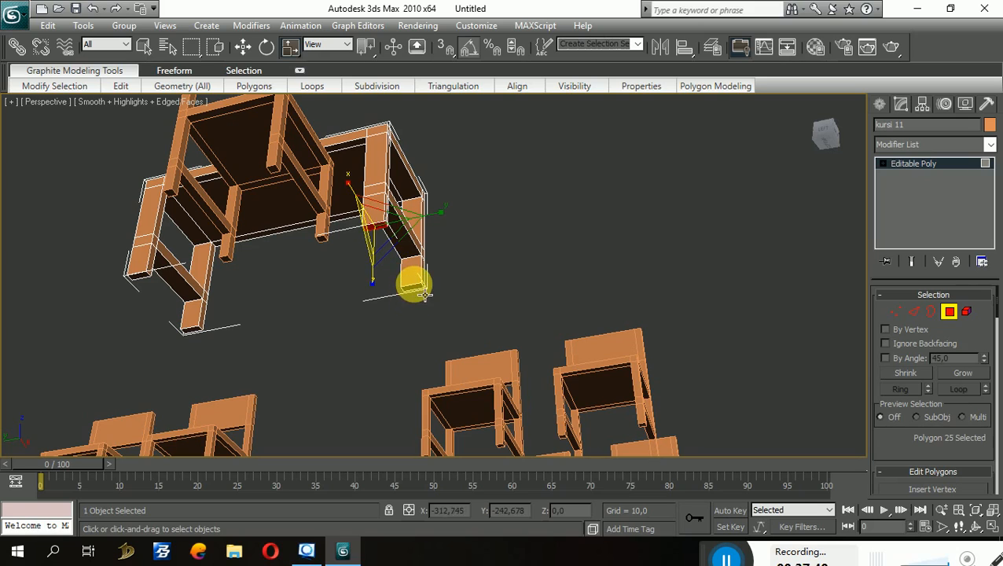
left_click(423, 295, "ctrl")
left_click(196, 330, "ctrl")
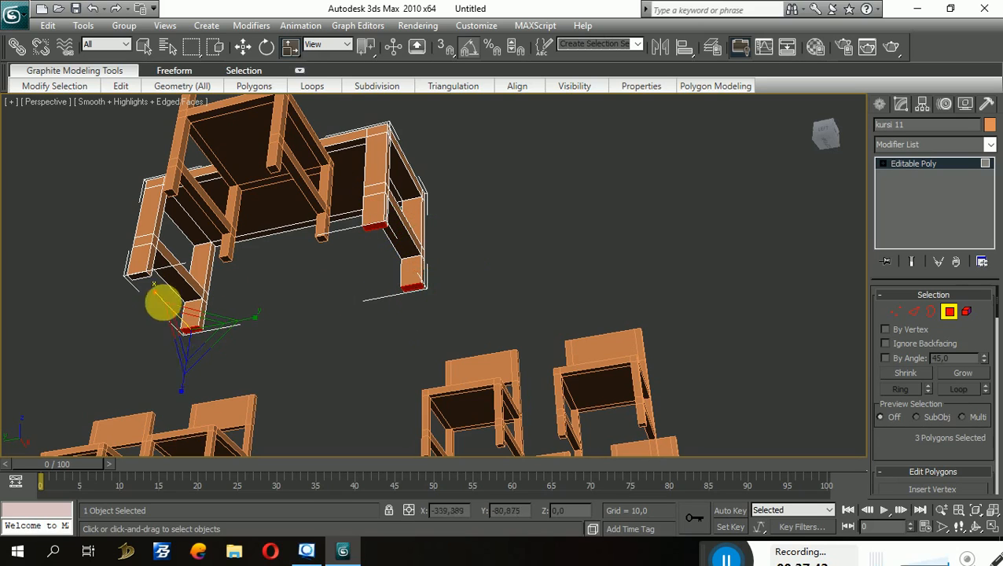
left_click(244, 47)
left_click_drag(148, 233, 155, 264)
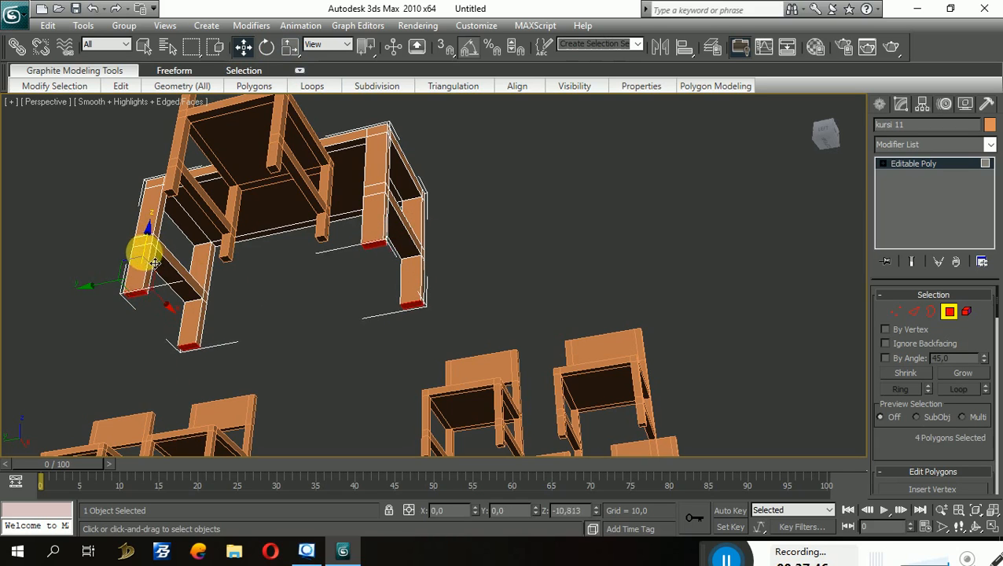
middle_click_drag(140, 258, 236, 154, "alt")
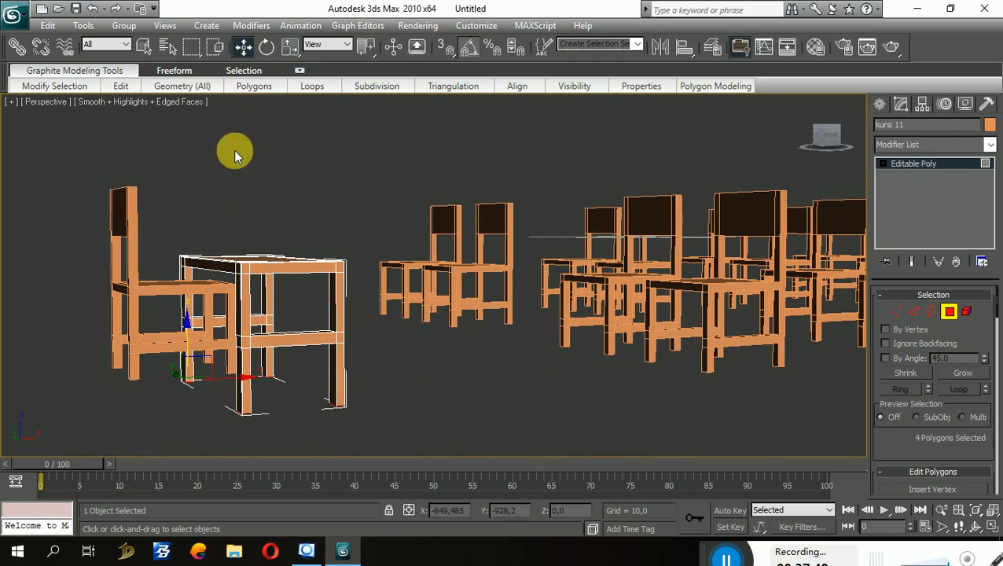
left_click(284, 164)
left_click(949, 313)
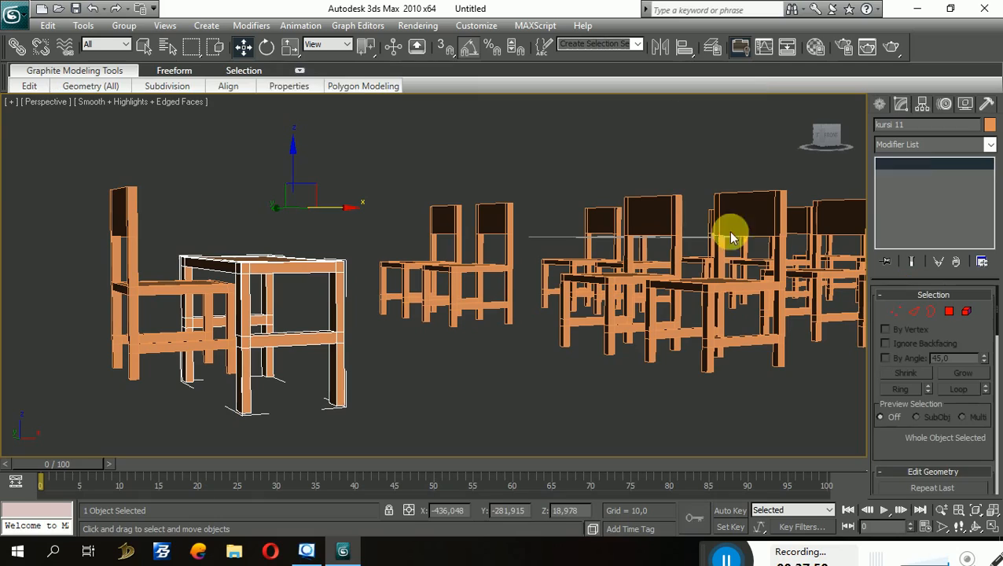
Step: Raise the whole table along the Z axis and scale it down along Z to reduce its height
left_click_drag(288, 170, 294, 139)
middle_click_drag(306, 206, 365, 247, "alt")
left_click(297, 49)
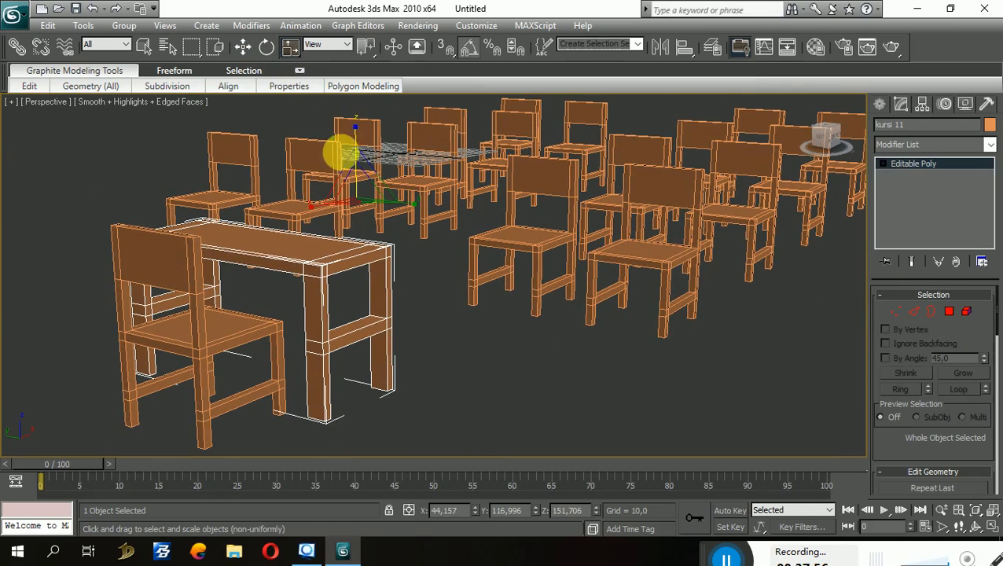
left_click_drag(364, 149, 356, 119)
left_click(355, 116)
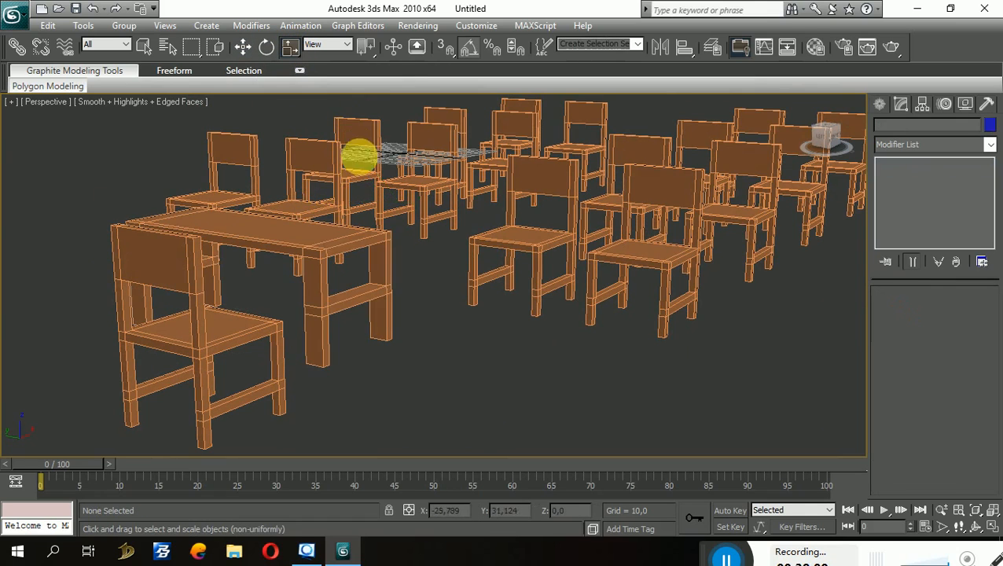
Step: Reselect the table and lower it along the Z axis to 23.024, bringing its feet back near the chairs' floor level
left_click(338, 261)
middle_click_drag(322, 275, 246, 228, "alt")
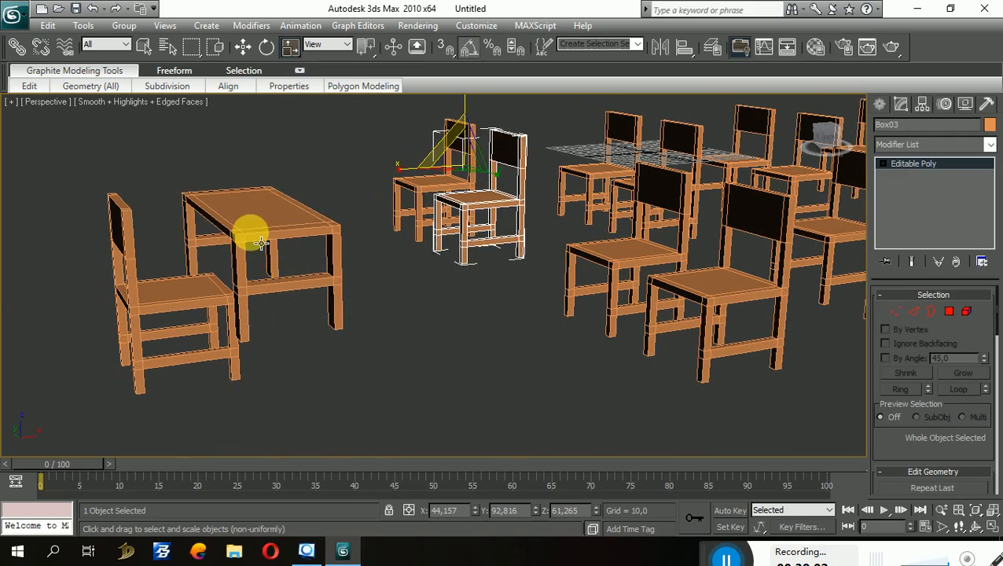
left_click(246, 230)
left_click_drag(293, 137, 287, 160)
left_click(242, 49)
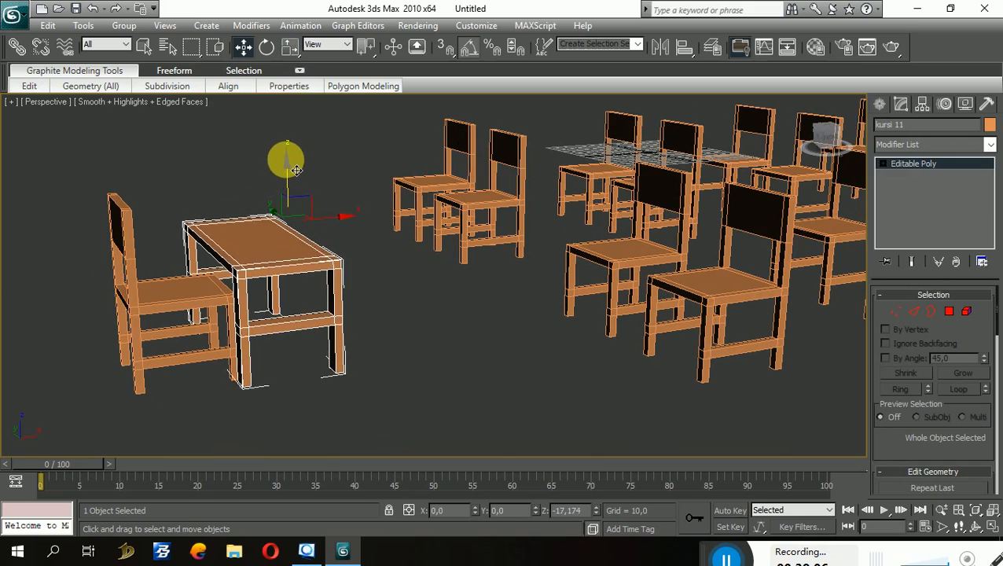
middle_click_drag(284, 309, 277, 290, "alt")
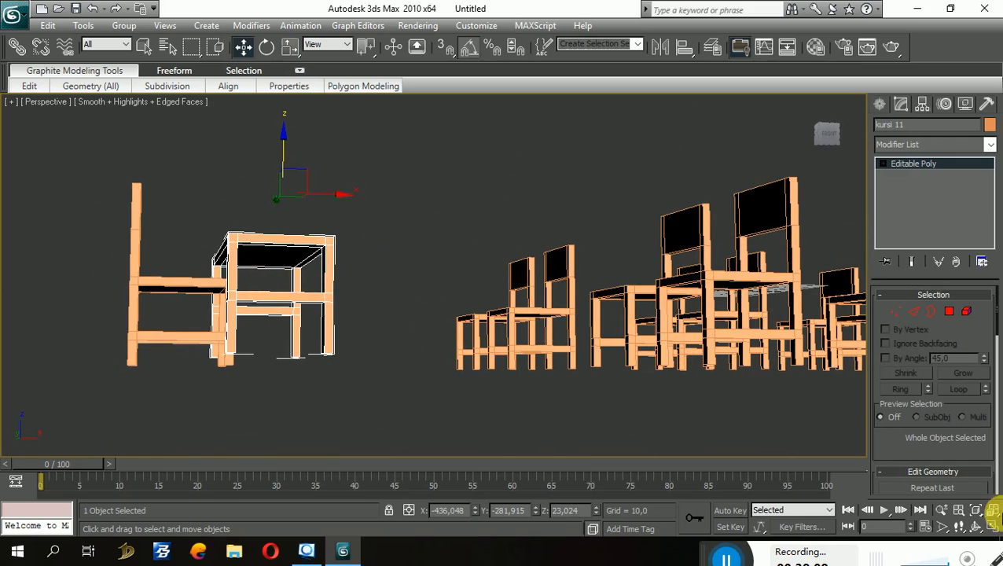
Step: Lower the teacher's table along the Z axis to 16.274 so its feet line up with the chairs' feet
left_click(994, 527)
middle_click_drag(532, 271, 642, 249)
scroll(651, 194, "up", 4)
middle_click_drag(539, 160, 601, 176)
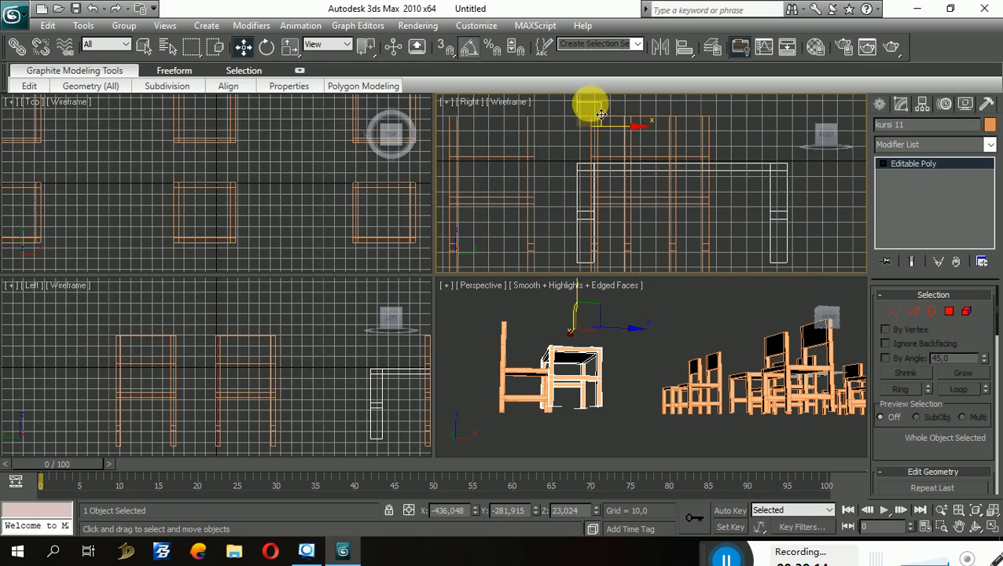
left_click_drag(587, 108, 586, 150)
middle_click_drag(610, 195, 598, 155)
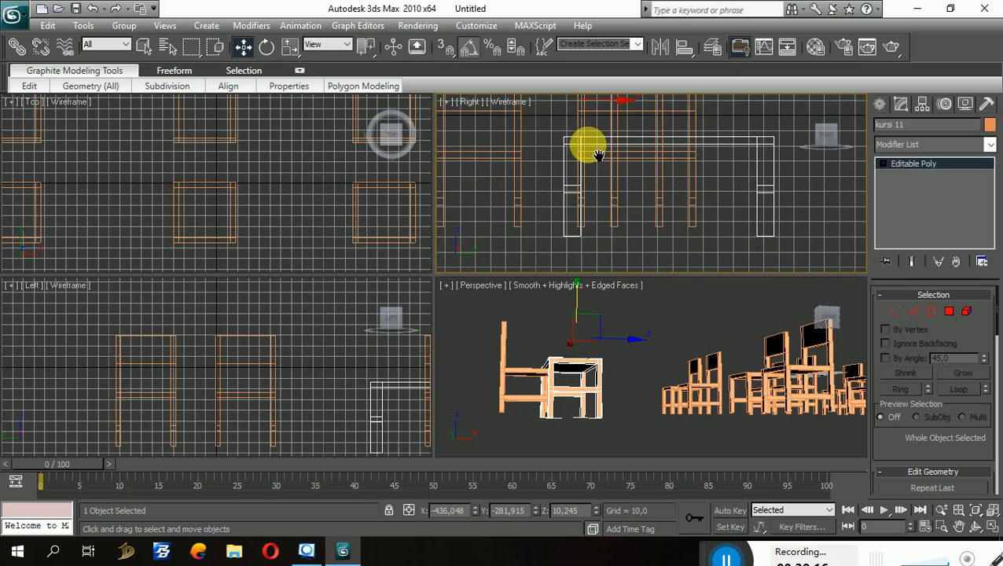
scroll(582, 193, "down", 2)
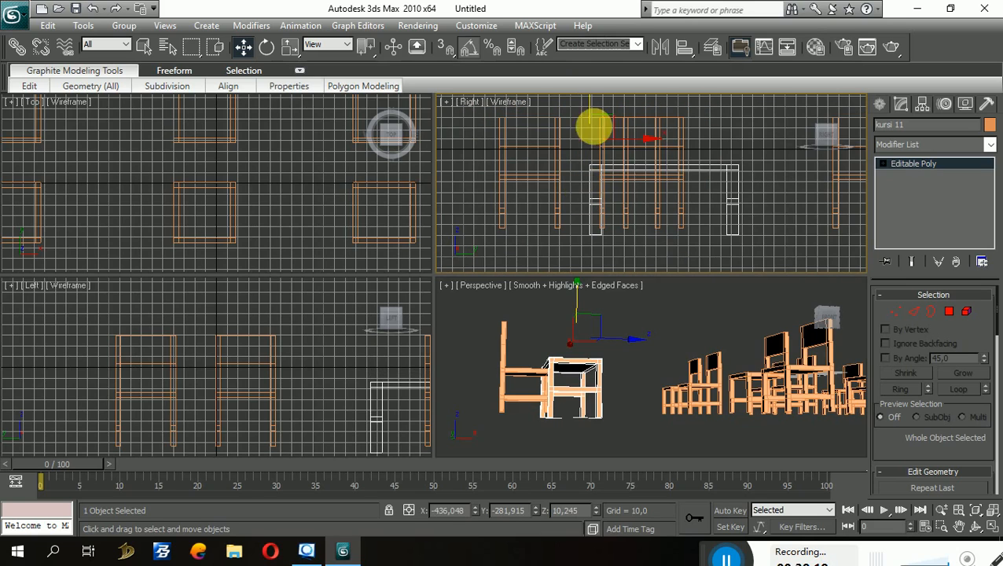
left_click_drag(600, 118, 587, 101)
middle_click_drag(586, 100, 647, 191, "alt")
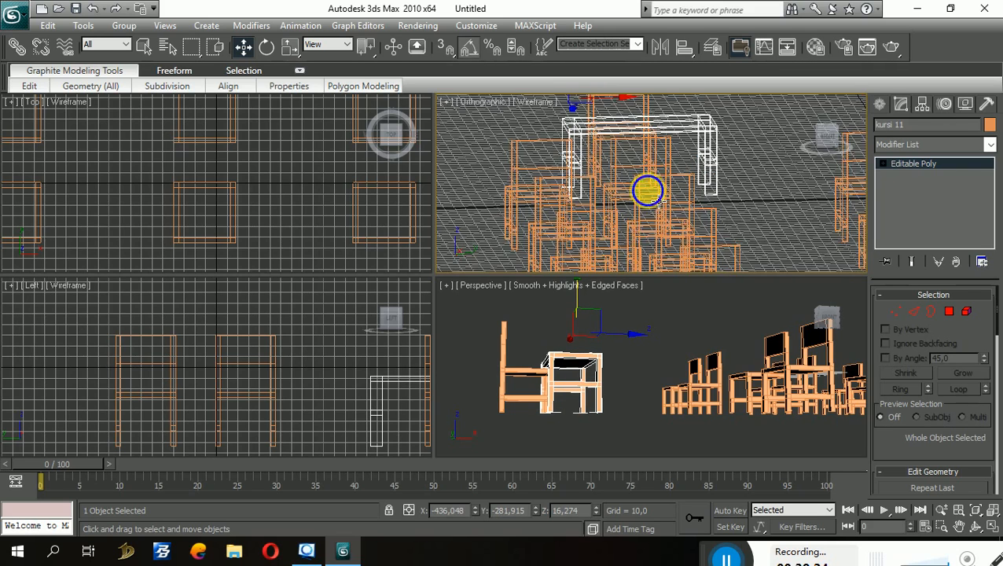
right_click(647, 191)
Step: Make a copy of the teacher's table, offset along the X axis towards the front pair of student chairs
scroll(642, 436, "down", 5)
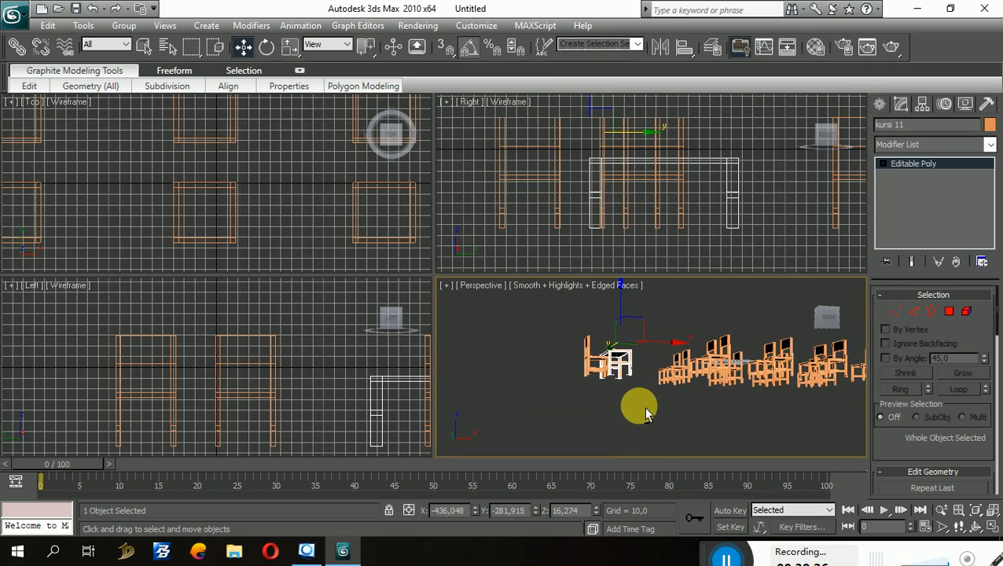
scroll(639, 401, "up", 8)
middle_click_drag(638, 401, 754, 433, "alt")
scroll(657, 438, "down", 5)
left_click_drag(623, 335, 578, 336, "shift")
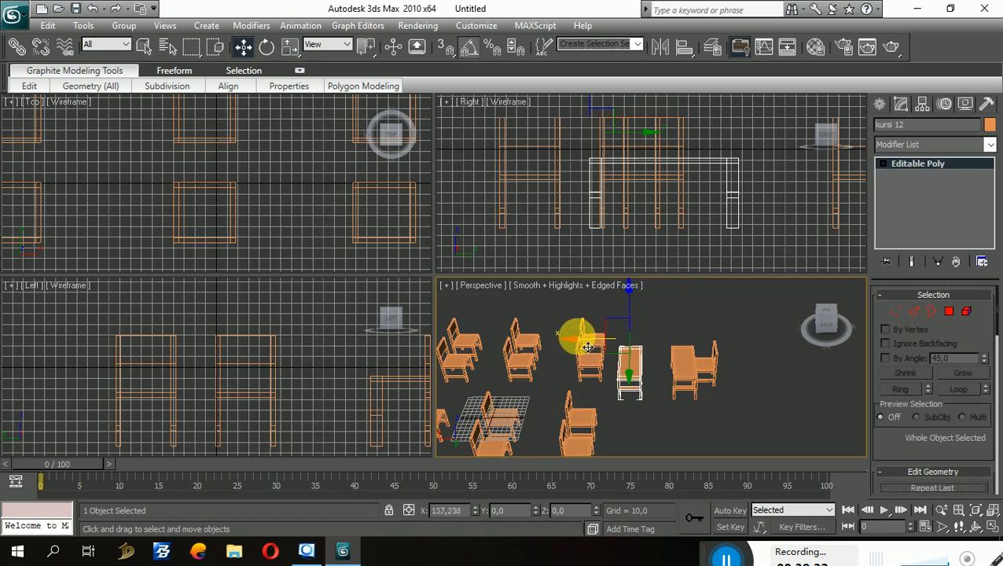
left_click(503, 338)
Step: Position the copied table beside the front student chairs at X -275.391, Y -357.219
mouse_move(582, 403)
middle_mouse_down("alt")
mouse_move(510, 409)
mouse_move(633, 353)
middle_mouse_up("alt")
left_click_drag(610, 355, 629, 348)
middle_click_drag(657, 383, 741, 354, "alt")
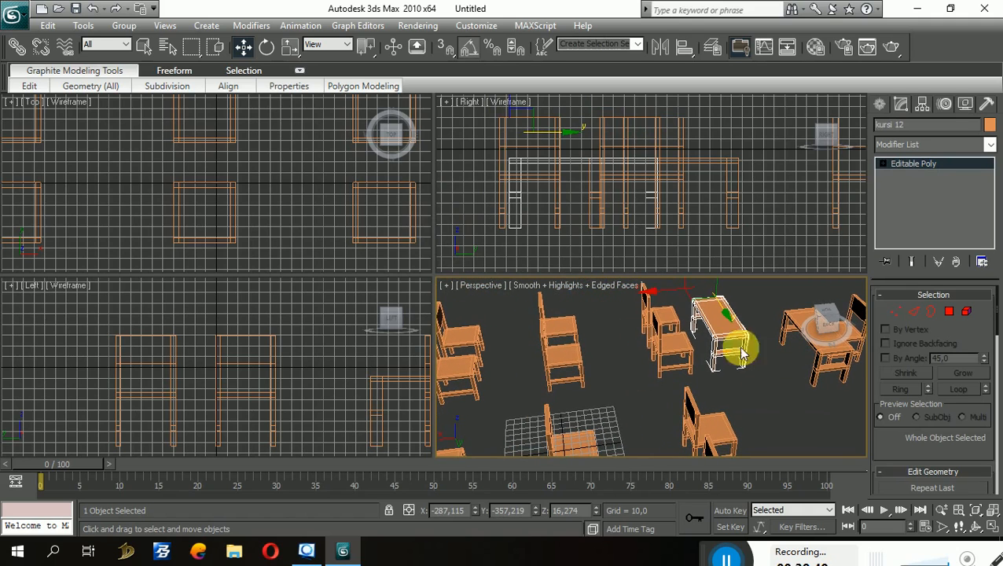
left_click_drag(683, 300, 672, 326)
Step: Select the sixteen student chairs and scale them down slightly and uniformly
scroll(668, 338, "down", 6)
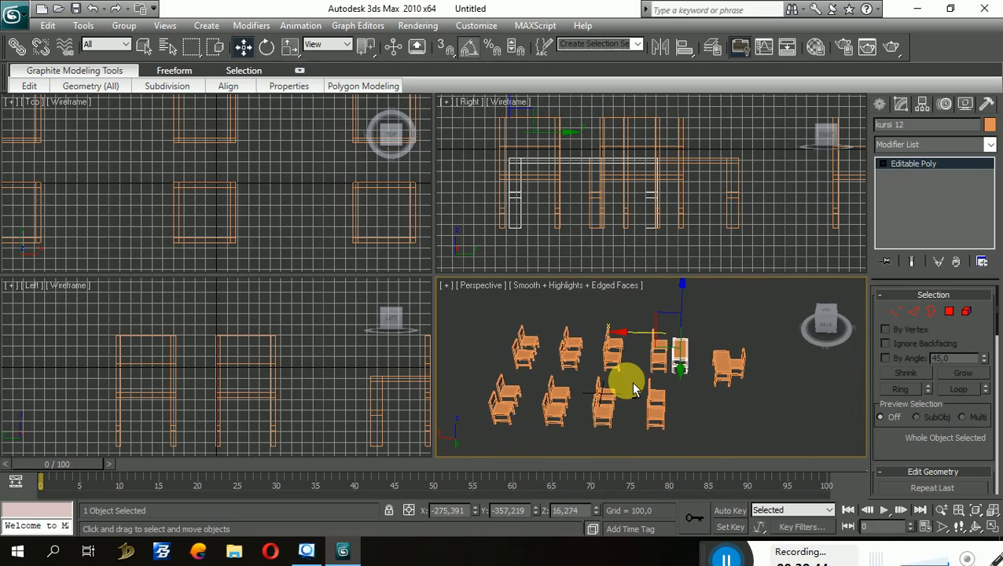
left_click_drag(487, 313, 665, 434)
left_click(290, 48)
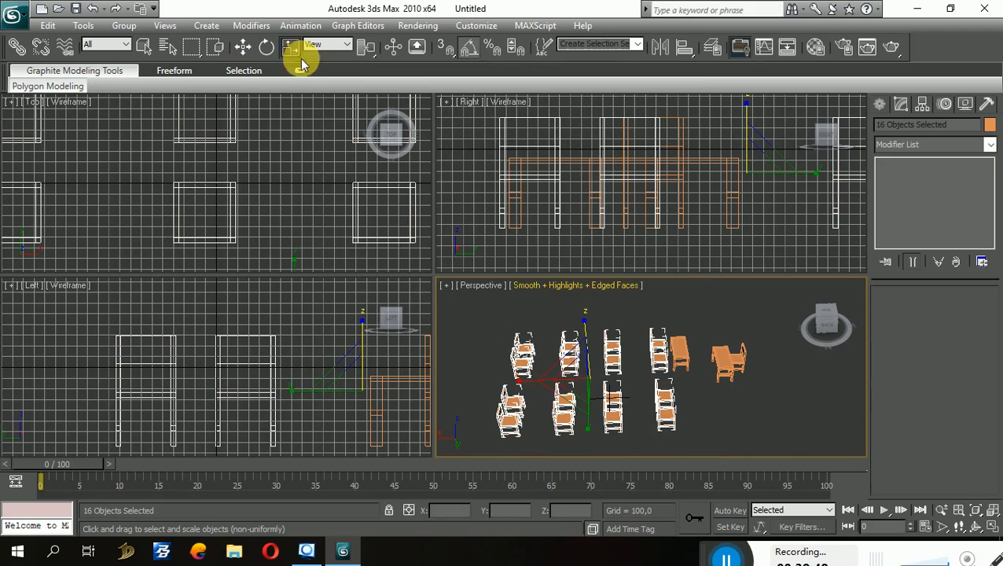
left_click_drag(572, 365, 578, 385)
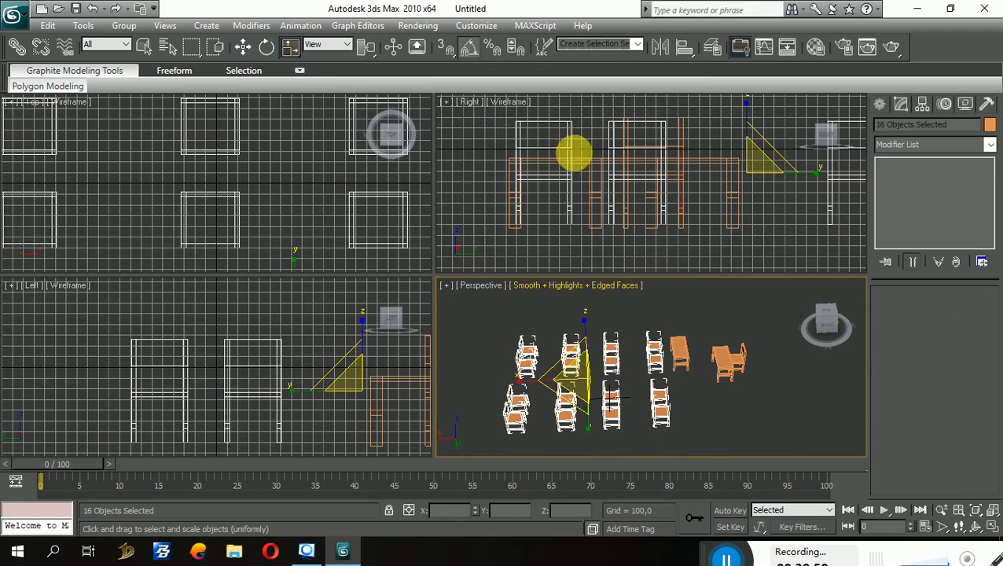
left_click(244, 47)
Step: Try moving the copied table along the X axis to -216.058 against the front student chairs
scroll(560, 336, "up", 5)
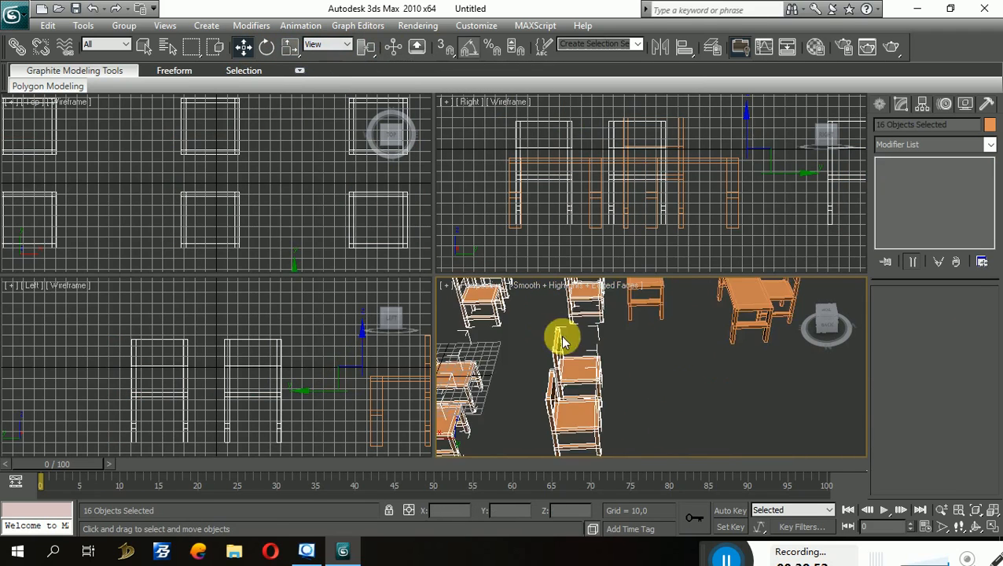
middle_click_drag(559, 336, 691, 425)
left_click(667, 347)
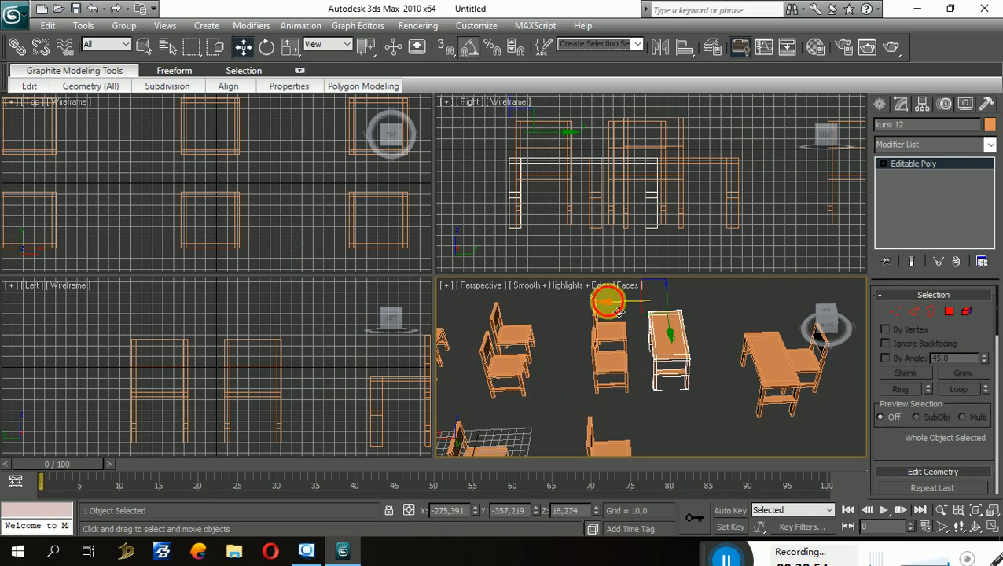
left_click_drag(619, 312, 584, 312)
middle_click_drag(656, 360, 726, 356, "alt")
scroll(551, 376, "up", 2)
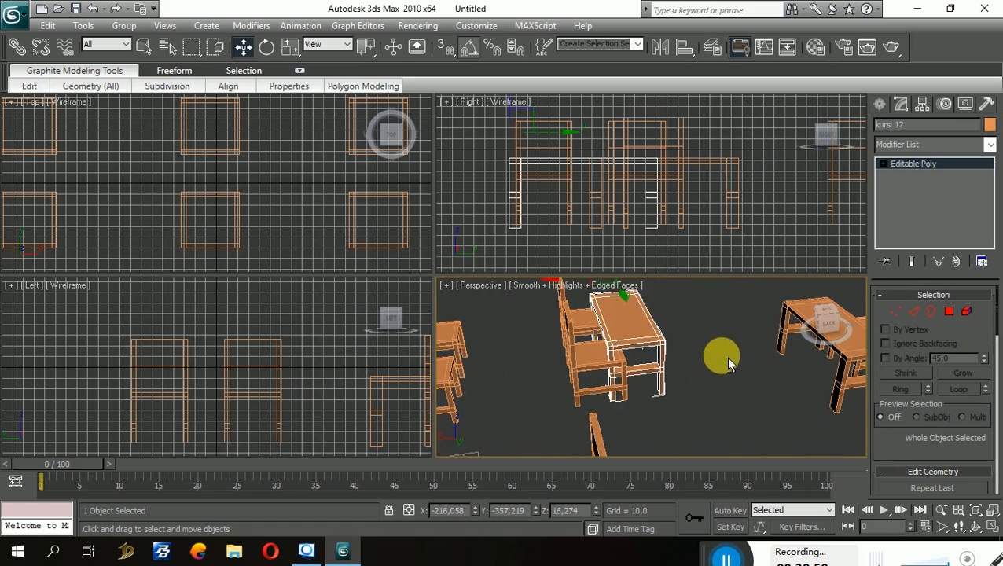
left_click_drag(628, 330, 673, 338)
Step: Reselect the sixteen student chairs and scale them down uniformly once more
scroll(677, 384, "down", 5)
middle_click_drag(600, 370, 540, 359, "alt")
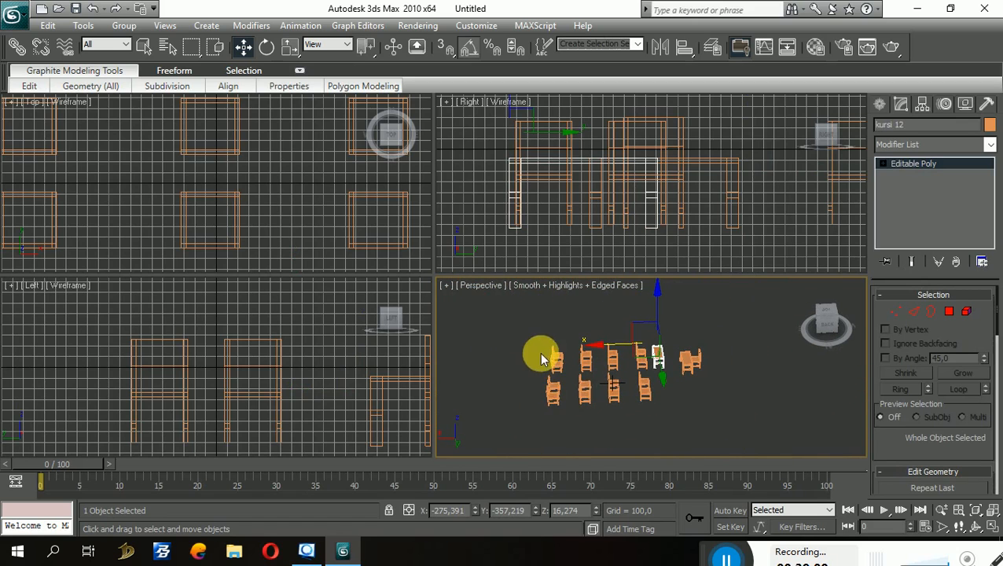
left_click_drag(642, 409, 643, 406)
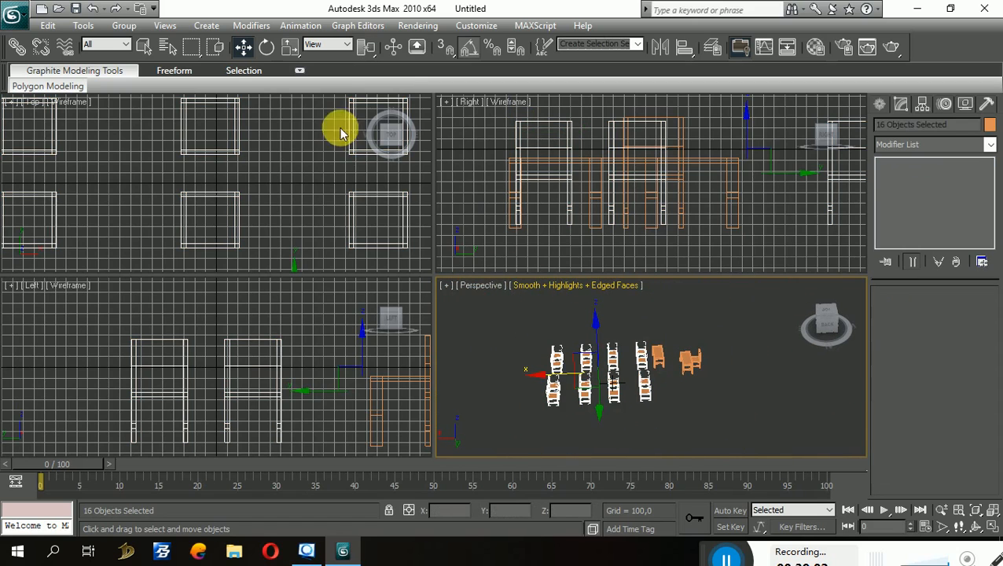
left_click(292, 50)
left_click_drag(587, 362, 593, 393)
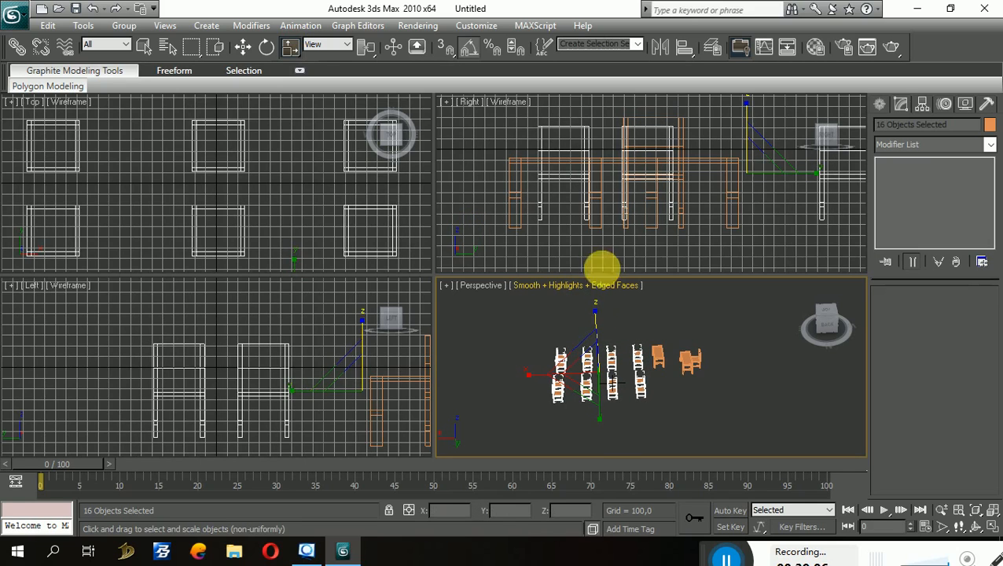
Step: Lower the sixteen student chairs along the vertical axis until their feet line up with the tables' feet
left_click(245, 48)
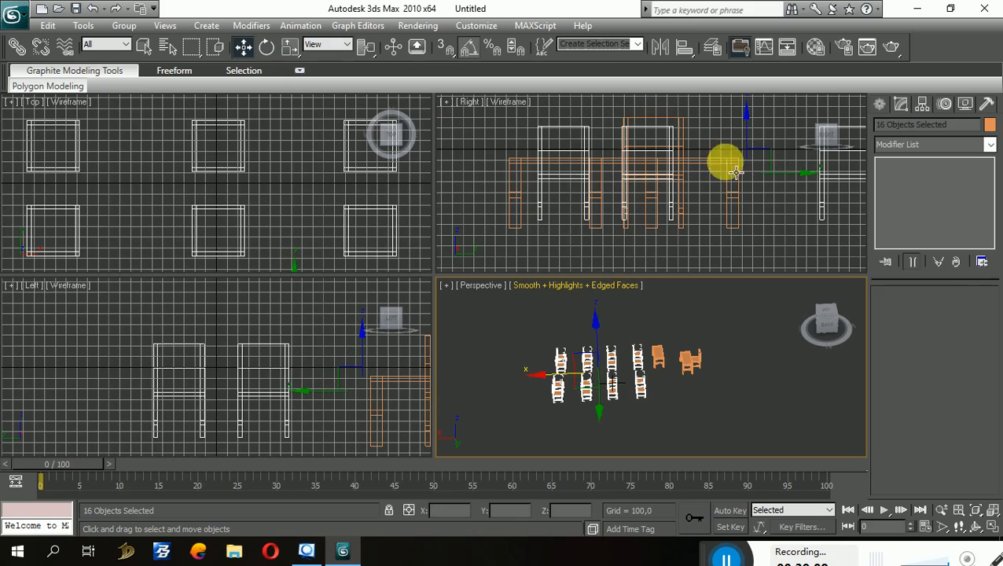
left_click(743, 128)
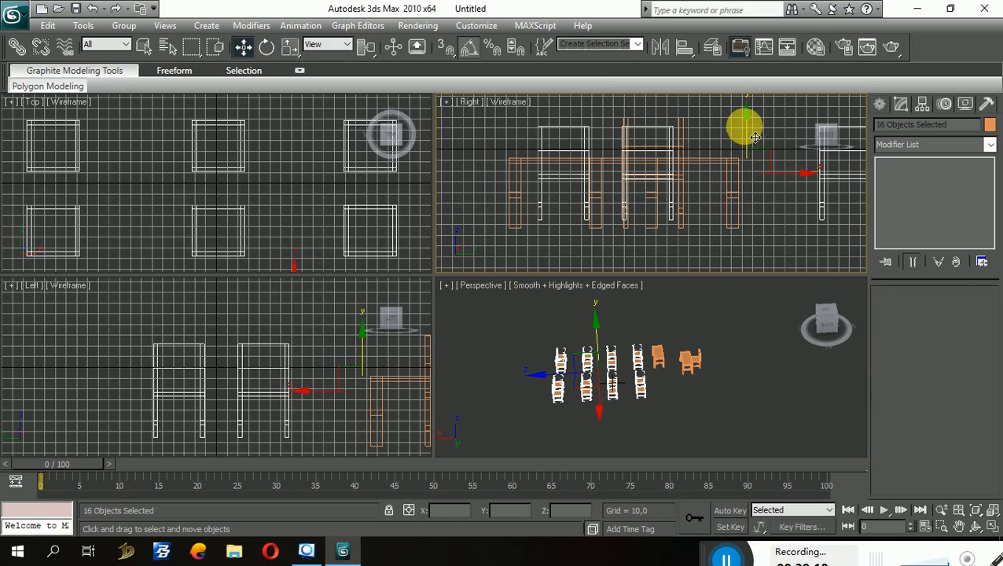
left_click_drag(754, 141, 758, 146)
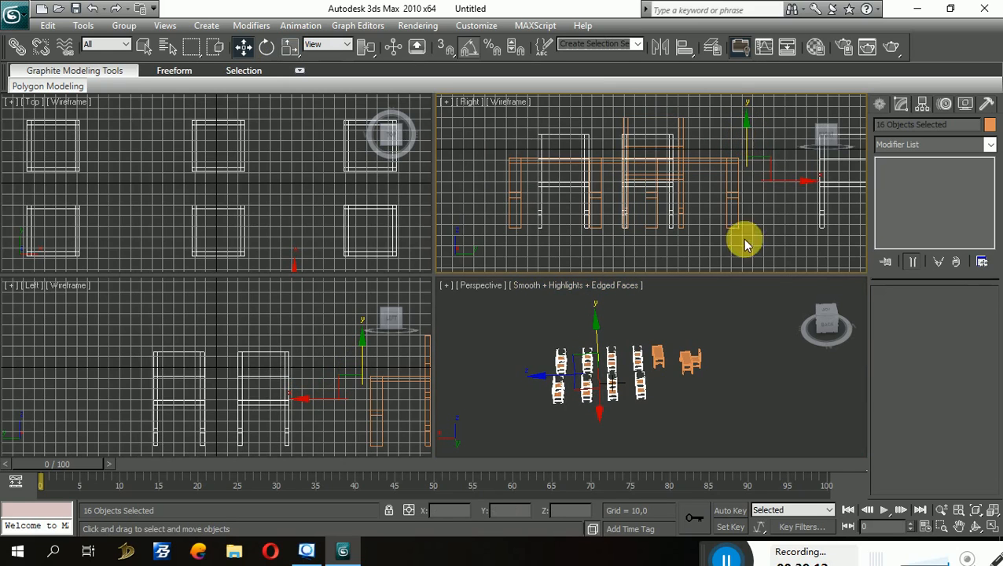
Step: Move the copied table to X -209.217, Y -335.633 so it stands over the front edges of the first chair pair
scroll(665, 342, "up", 6)
left_click(671, 383)
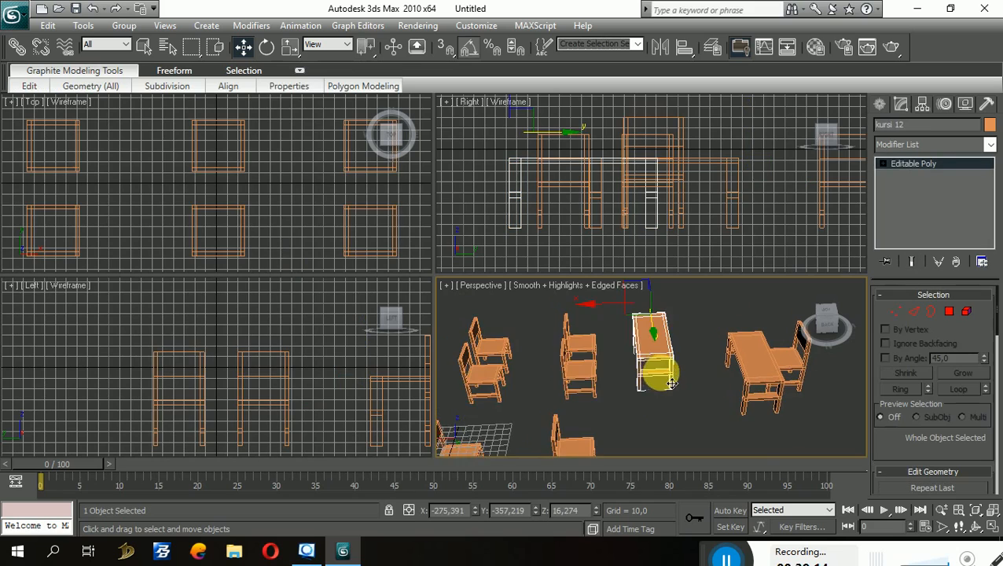
middle_click_drag(672, 383, 562, 425, "alt")
left_click_drag(670, 351, 645, 272)
middle_click_drag(644, 273, 376, 305, "alt")
key("ctrl+z")
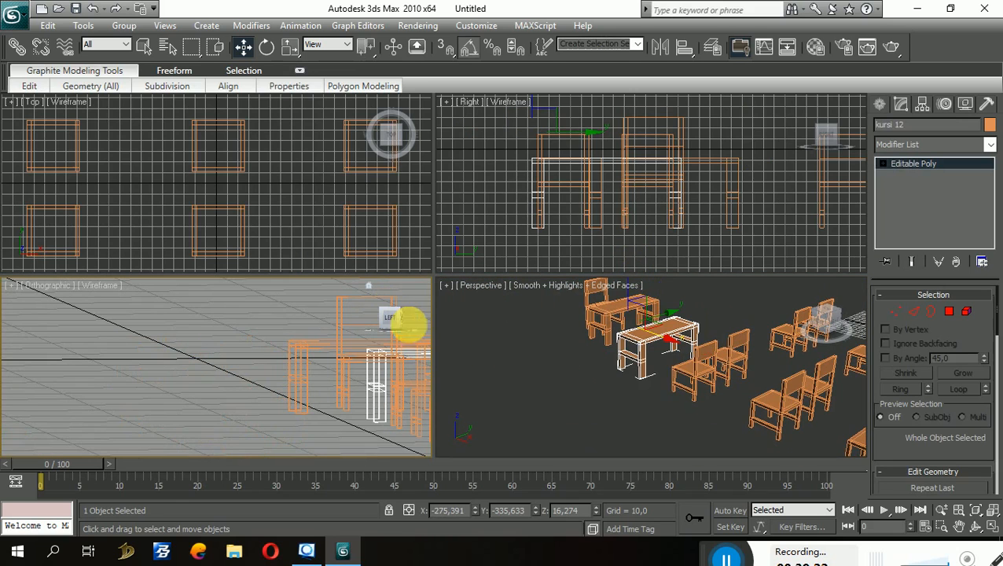
middle_click_drag(652, 376, 715, 328, "alt")
left_click_drag(699, 356, 724, 351)
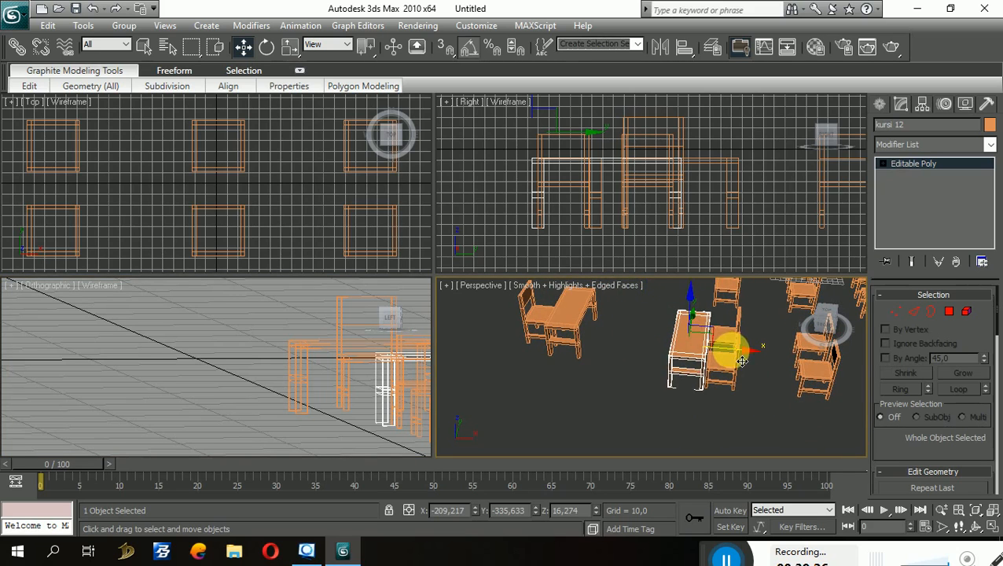
middle_click_drag(725, 352, 659, 378, "alt")
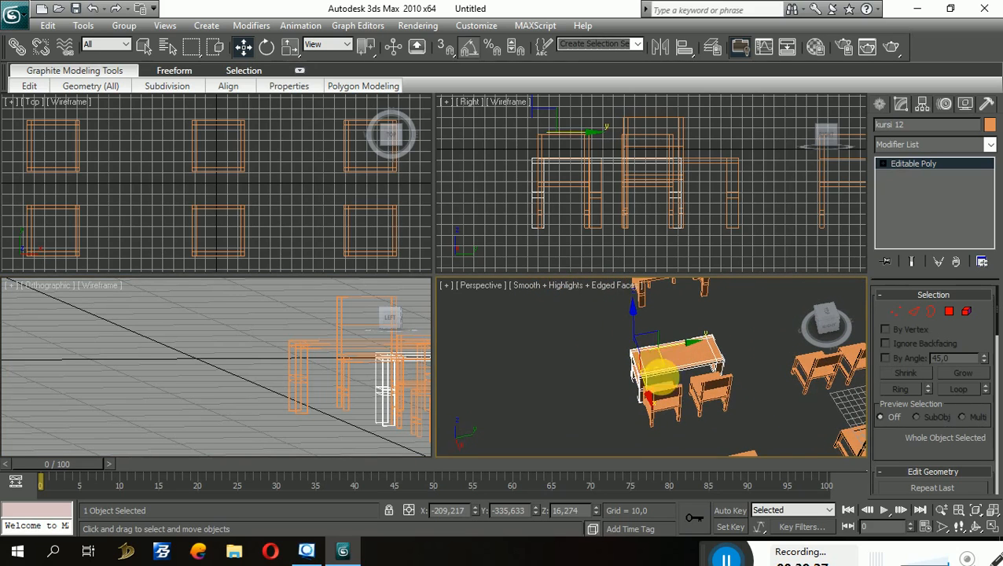
Step: Lengthen the copied table slightly along the Y axis and shift it to Y -350.042 to centre it on the two chairs
left_click(992, 527)
middle_click_drag(559, 331, 495, 342, "alt")
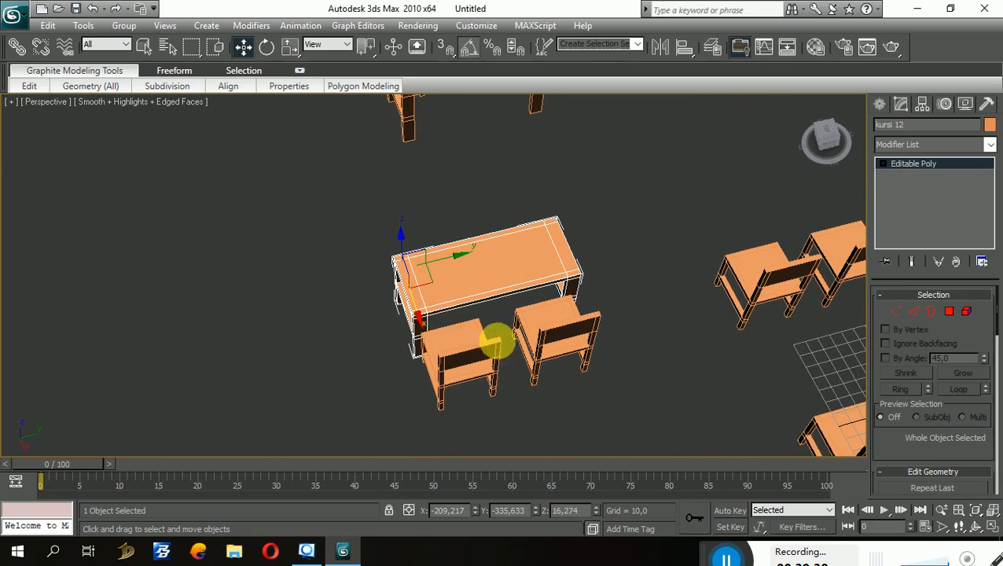
left_click(290, 48)
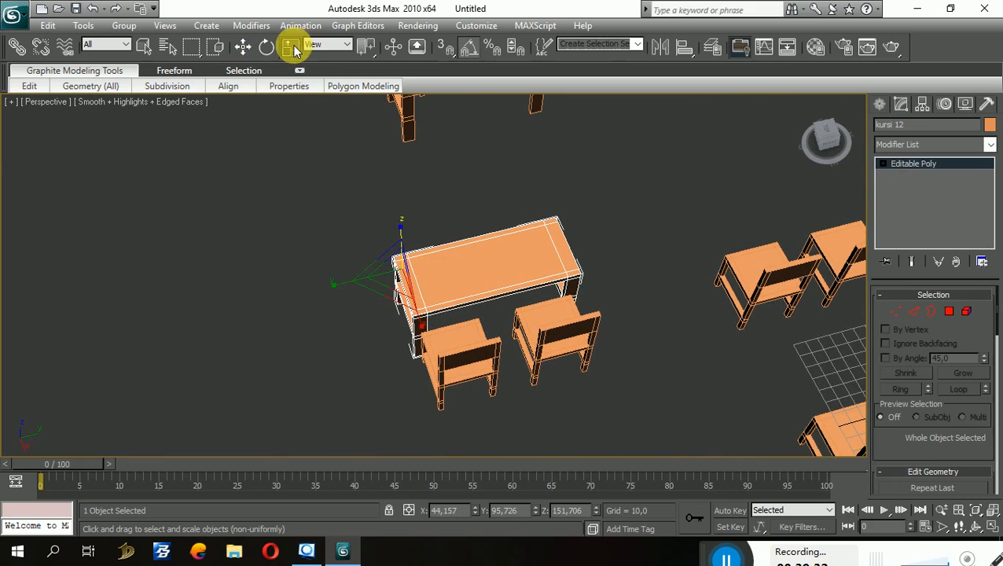
left_click_drag(346, 294, 337, 300)
left_click(250, 48)
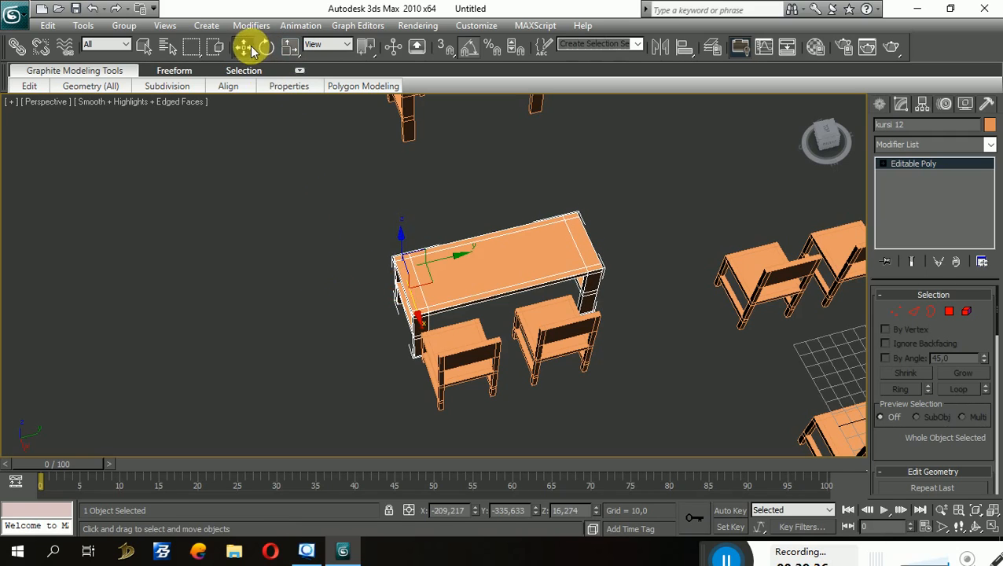
left_click_drag(451, 276, 433, 283)
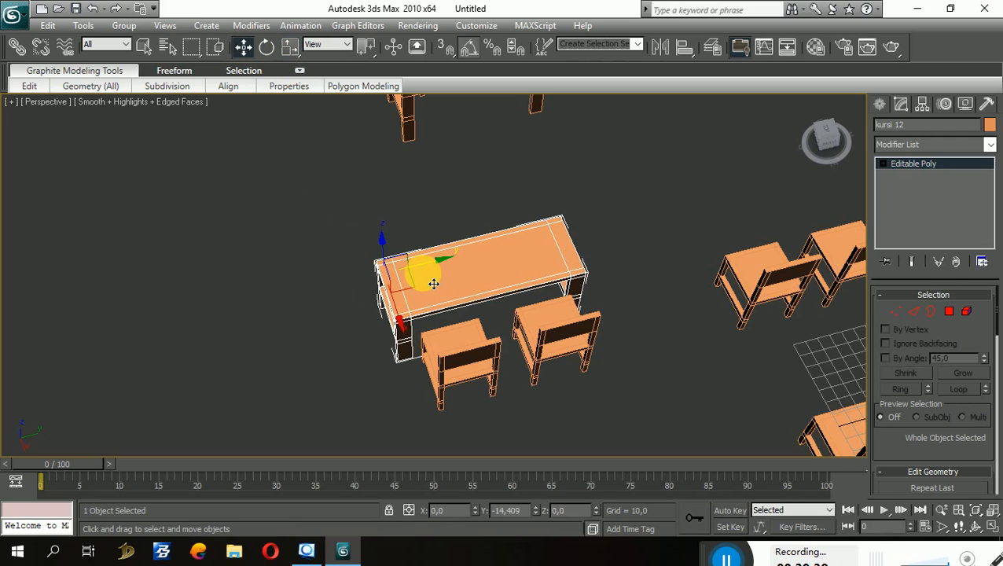
mouse_move(656, 422)
middle_mouse_down("alt")
mouse_move(644, 404)
mouse_move(661, 419)
mouse_move(652, 414)
middle_mouse_up("alt")
scroll(596, 374, "down", 5)
middle_click_drag(525, 359, 512, 291, "alt")
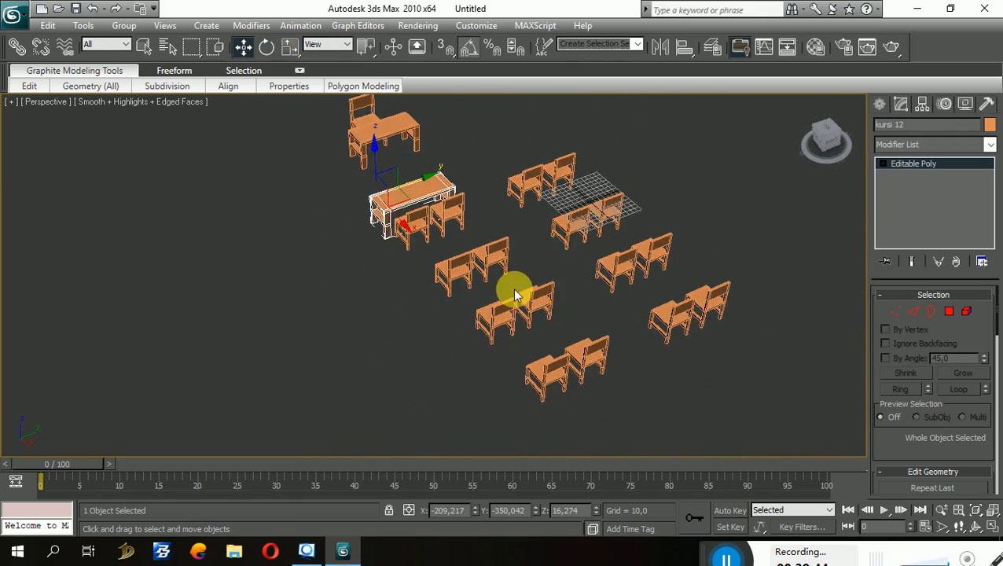
Step: Select the sixteen vertical edges on the upper leg sections of the copied table, between the tabletop and the lower crossbars
scroll(503, 297, "up", 6)
middle_click_drag(563, 252, 651, 403, "alt")
scroll(658, 326, "up", 3)
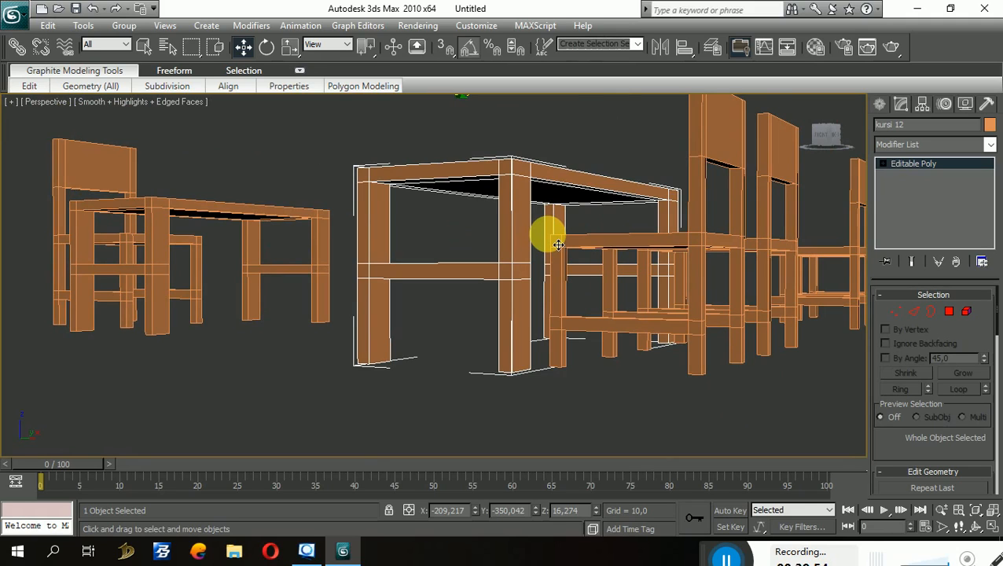
middle_click_drag(564, 241, 613, 255, "alt")
left_click(912, 312)
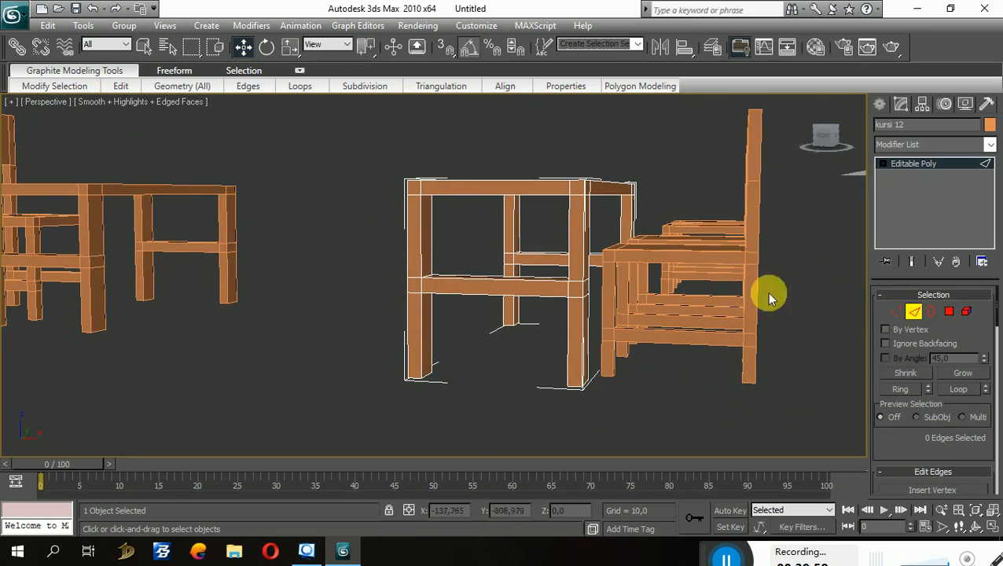
middle_click_drag(768, 291, 657, 246, "alt")
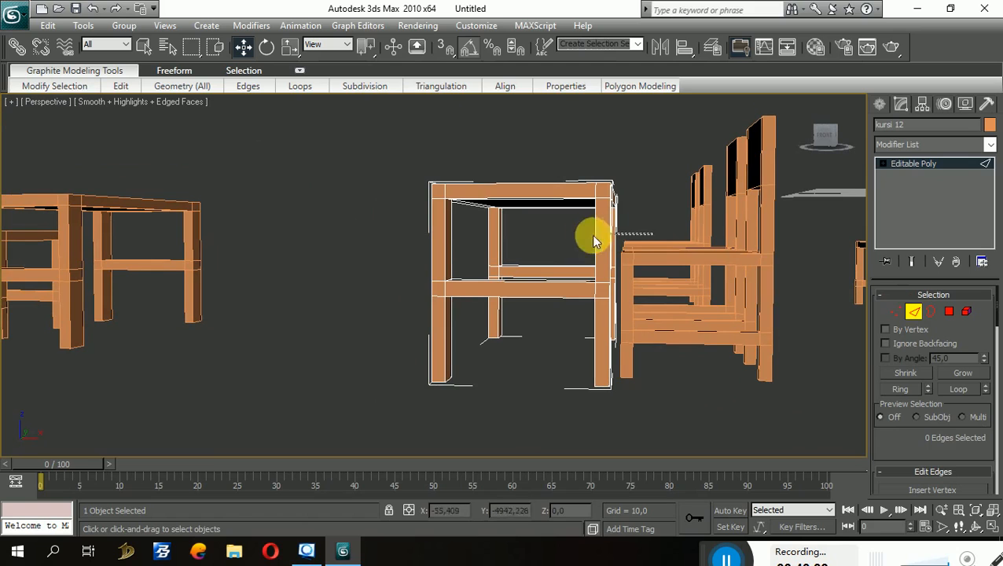
double_click(406, 245)
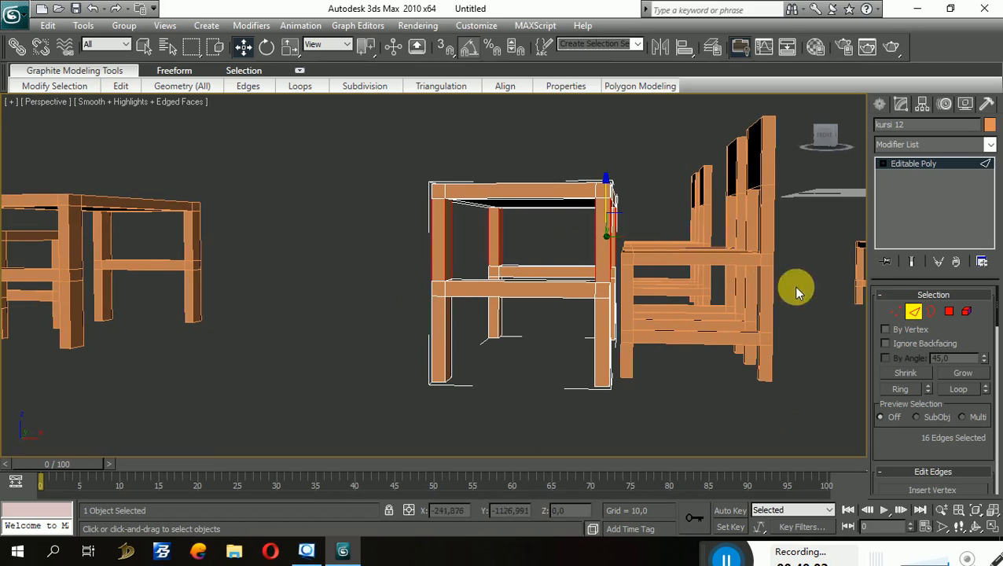
left_click(650, 201)
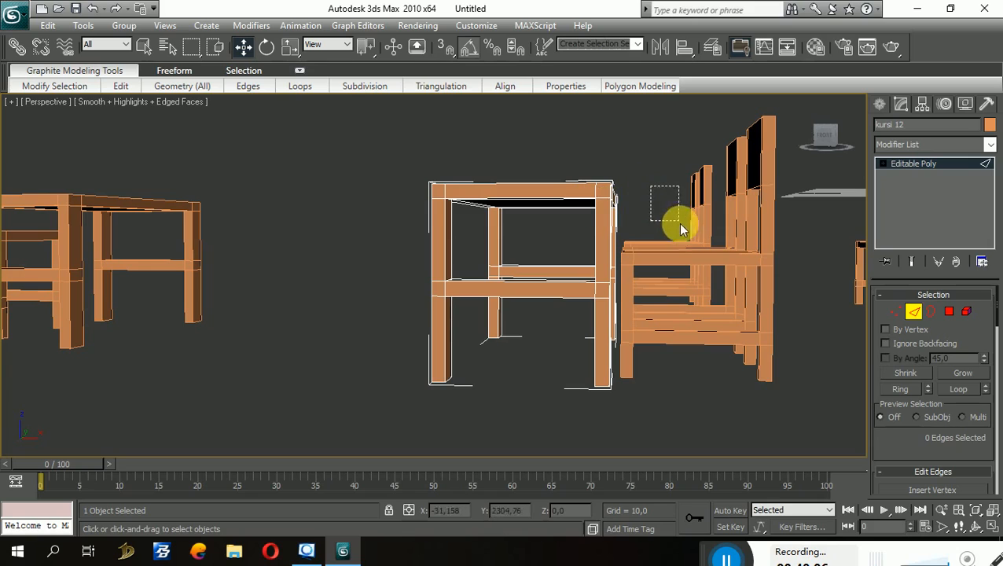
left_click_drag(678, 223, 682, 232)
left_click_drag(633, 236, 417, 242)
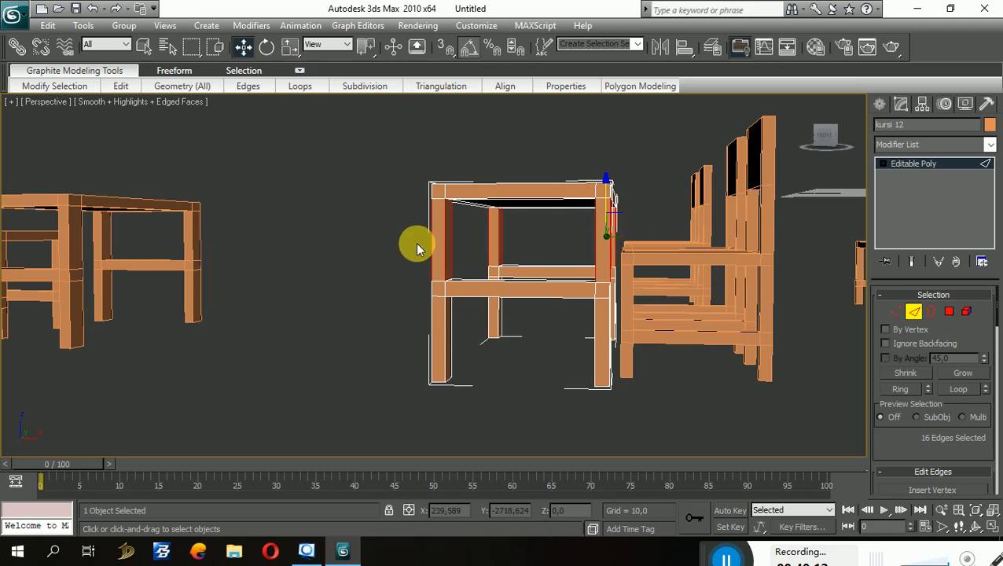
scroll(905, 439, "down", 3)
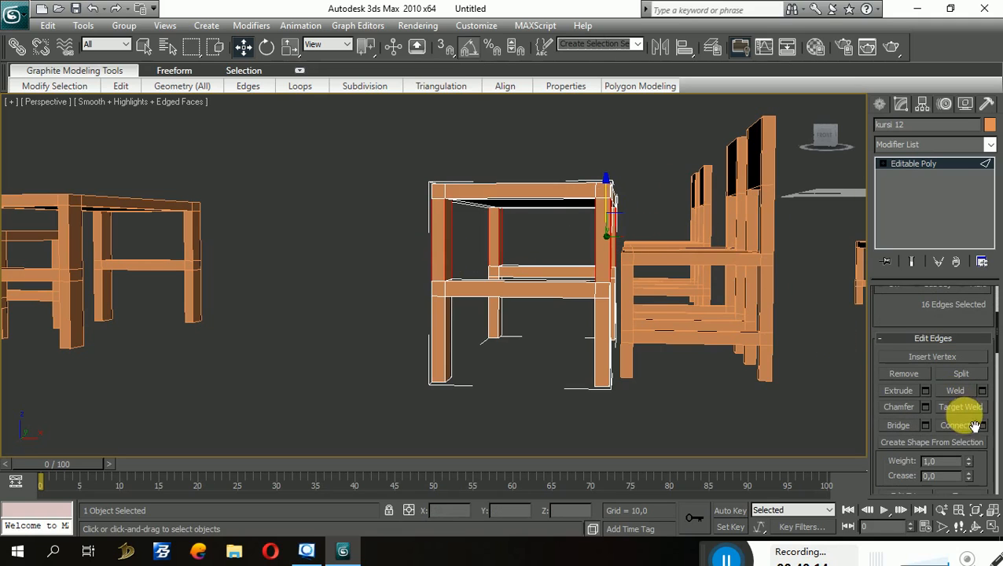
Step: Try connecting the selected leg edges with 1 segment, pinch 0 and slide 0
left_click(978, 425)
key("ctrl+z")
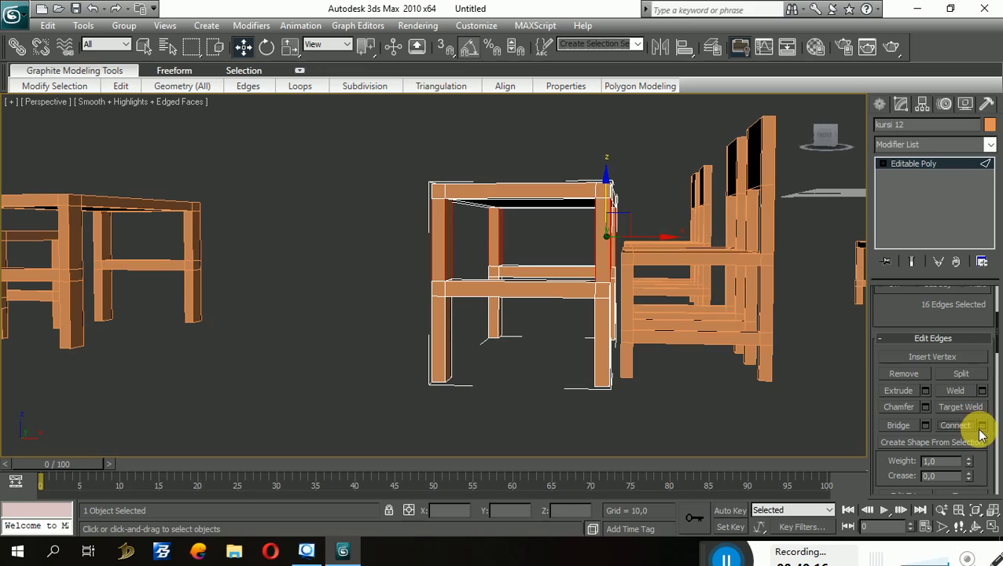
left_click(980, 427)
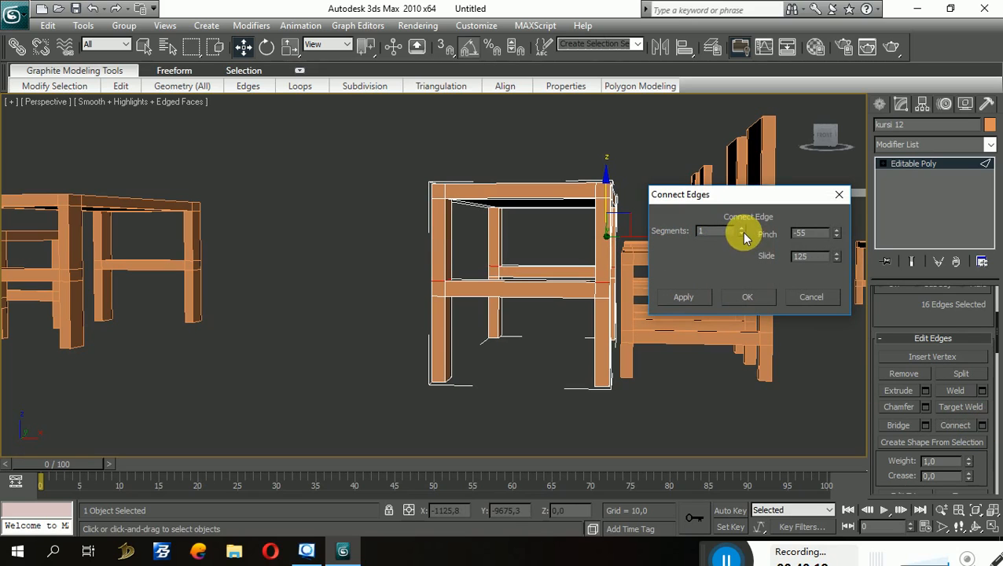
left_click(835, 256)
right_click(837, 256)
right_click(836, 232)
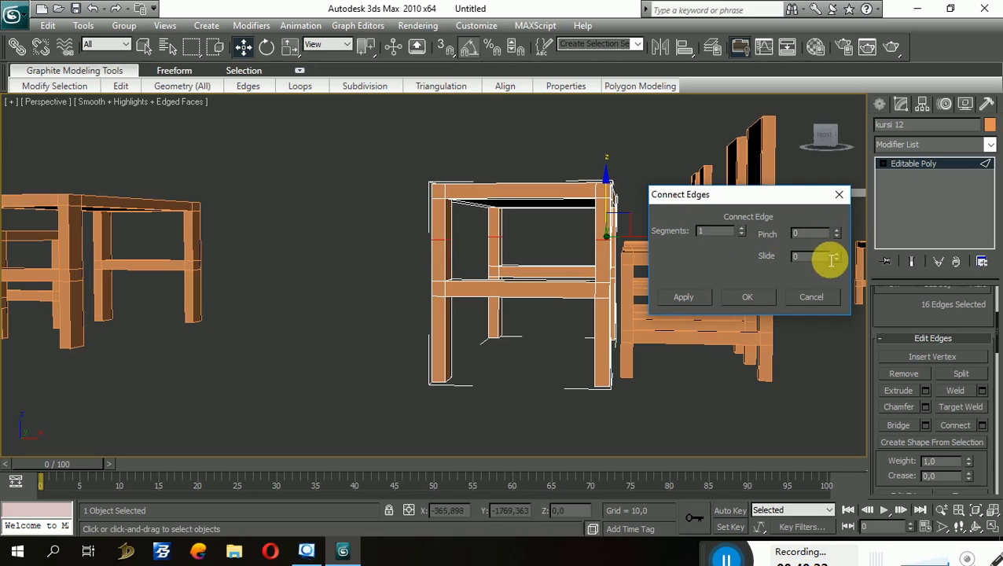
left_click(768, 291)
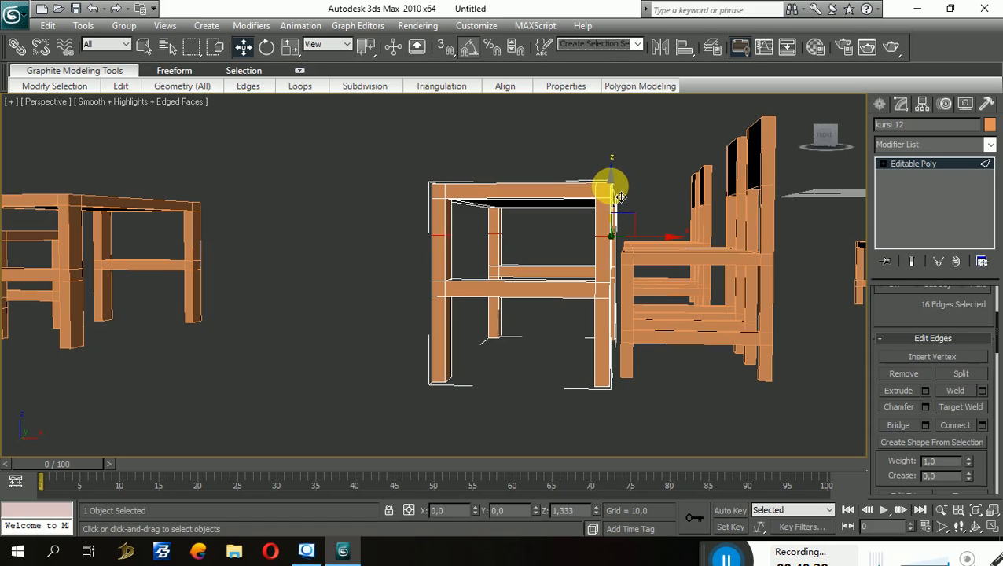
middle_click_drag(621, 194, 666, 273, "alt")
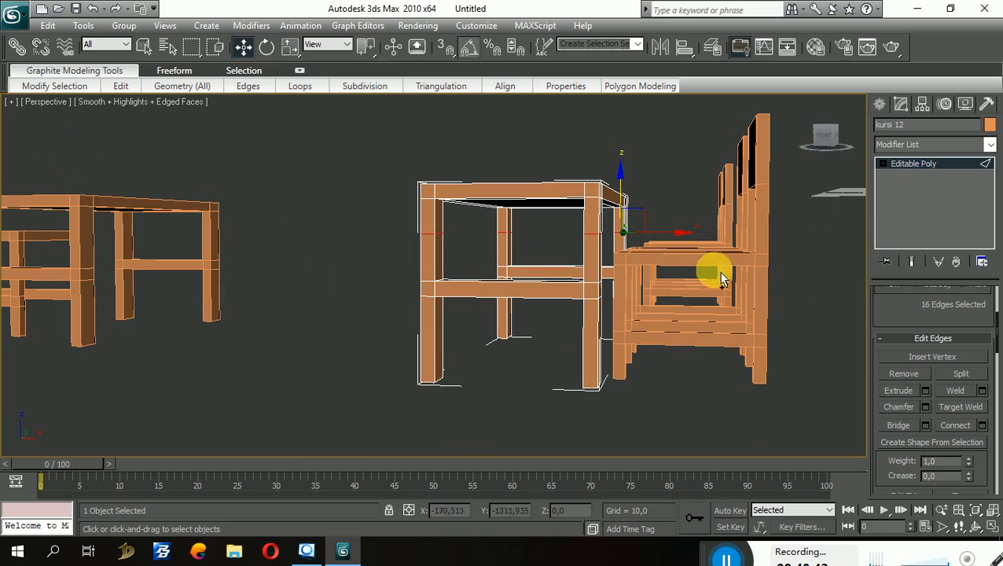
Step: Connect the sixteen upper leg edges with 2 segments, pinch -72 and slide 0 to form a thin band
left_click(983, 425)
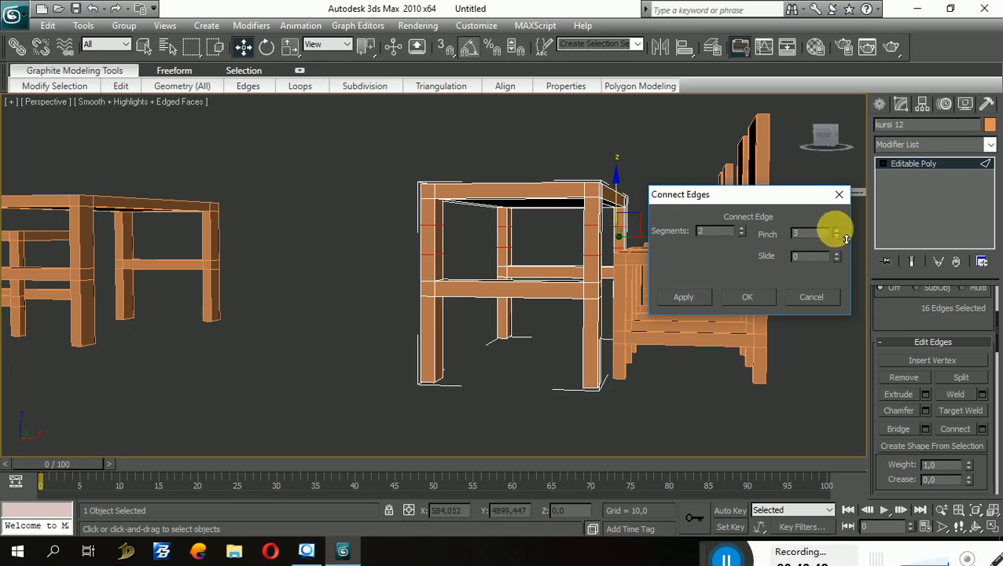
left_click_drag(846, 238, 848, 306)
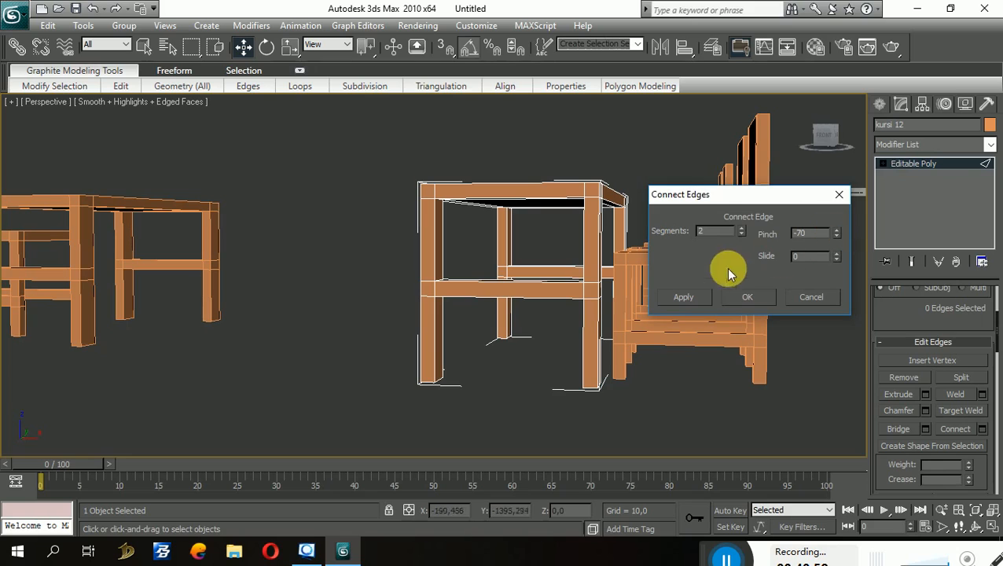
key("BackSpace")
type("1")
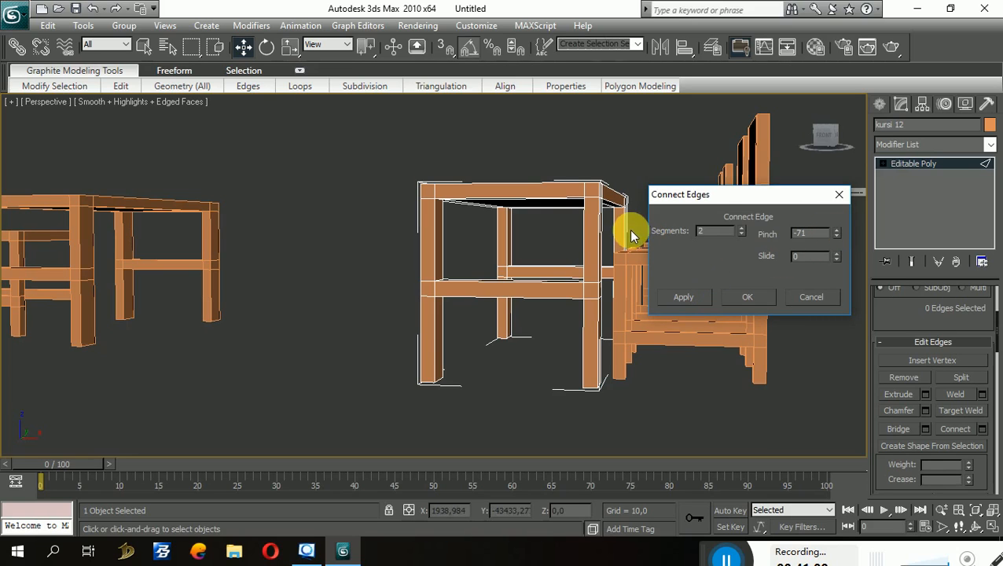
left_click_drag(638, 226, 411, 247)
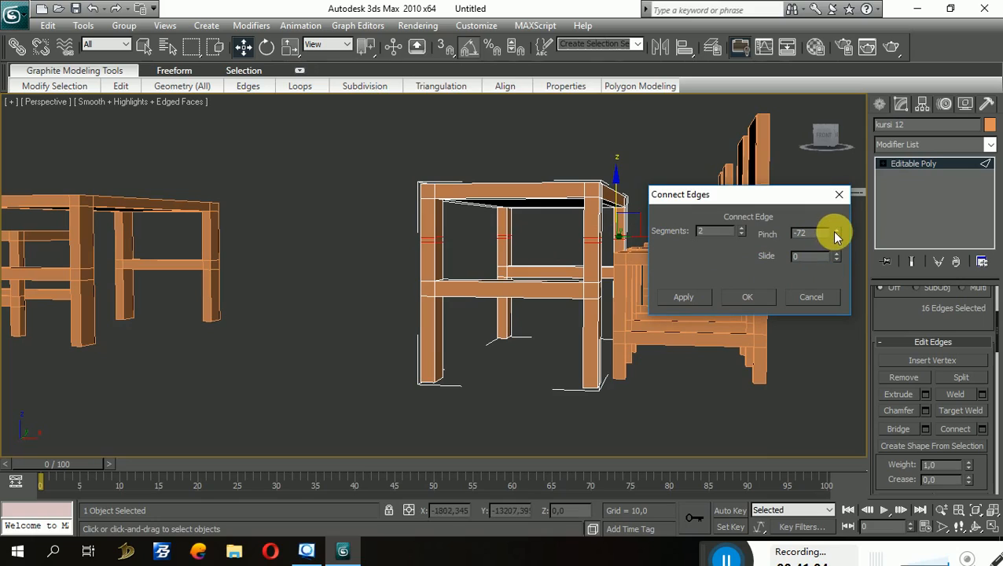
left_click(747, 296)
Step: Bridge the facing inner polygons of the thin bands on the two legs at one end of the table to form an upper crossbar
middle_click_drag(687, 302, 830, 318, "alt")
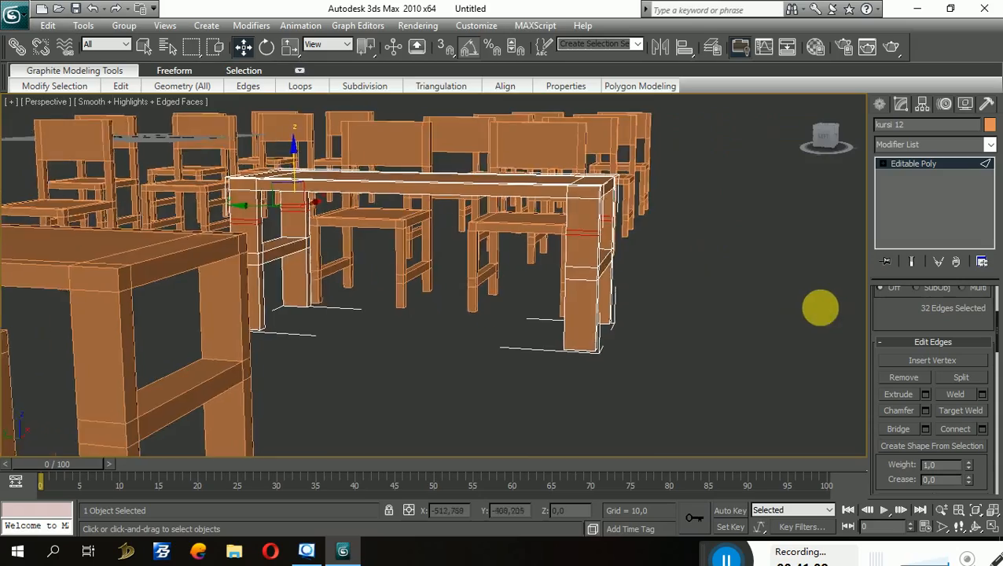
scroll(688, 314, "up", 3)
middle_click_drag(676, 303, 695, 313, "alt")
scroll(534, 304, "down", 3)
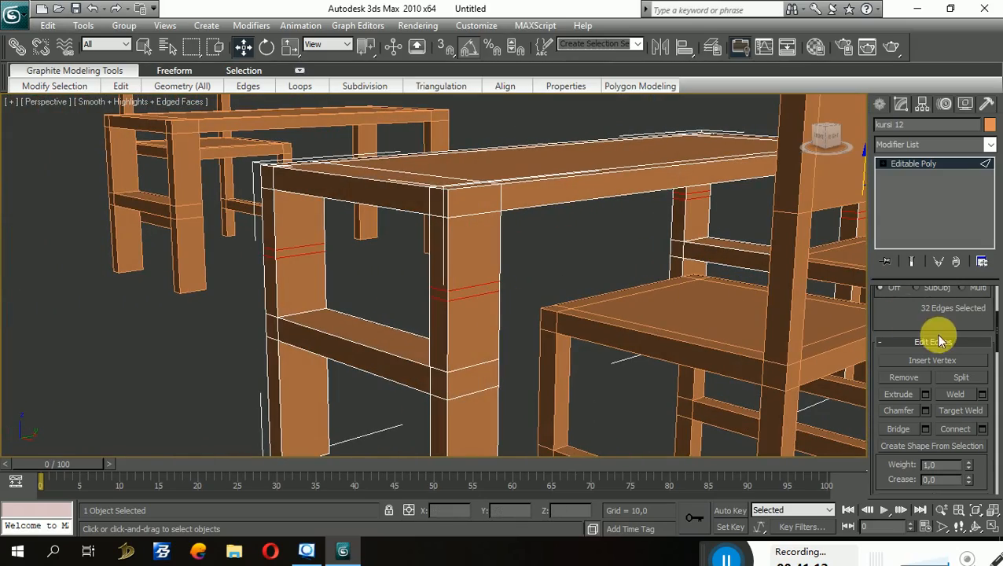
scroll(939, 346, "up", 5)
left_click(949, 311)
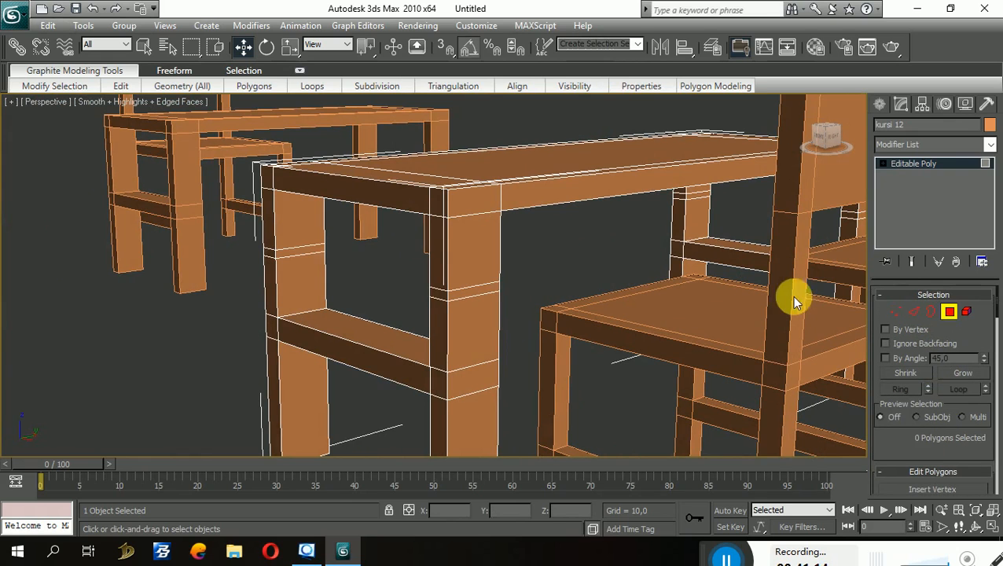
left_click(303, 246)
middle_click_drag(303, 246, 506, 282, "alt")
left_click(745, 228, "ctrl")
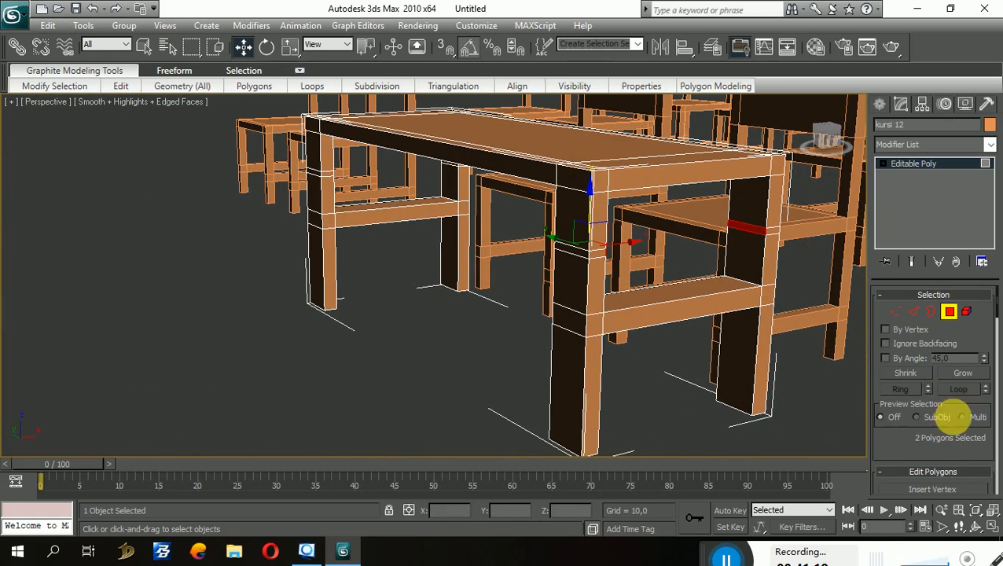
scroll(959, 409, "down", 3)
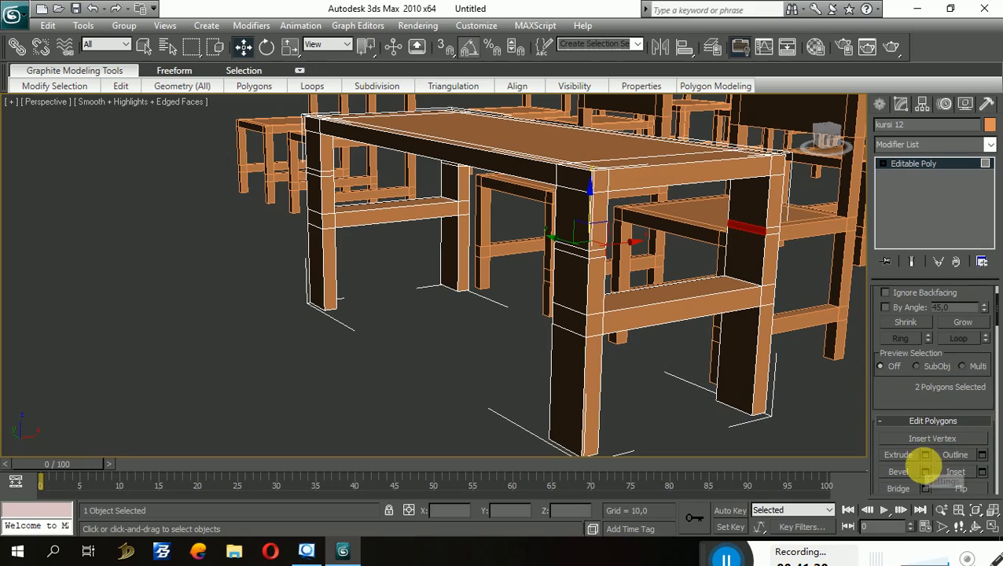
left_click(925, 488)
left_click(771, 328)
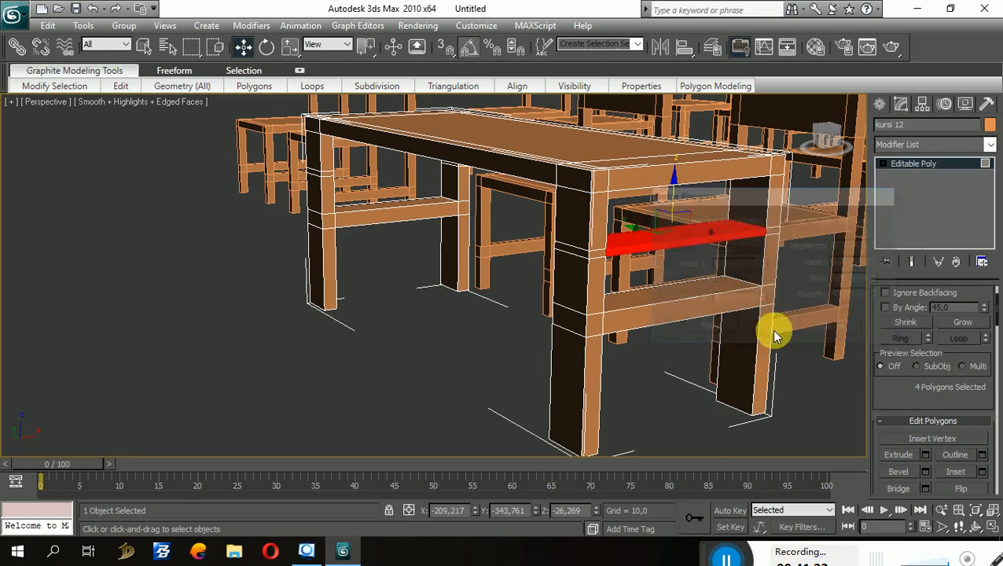
Step: Bridge the matching thin band polygons on the two legs at the opposite end of the table into a second upper crossbar
middle_click_drag(771, 329, 513, 331, "alt")
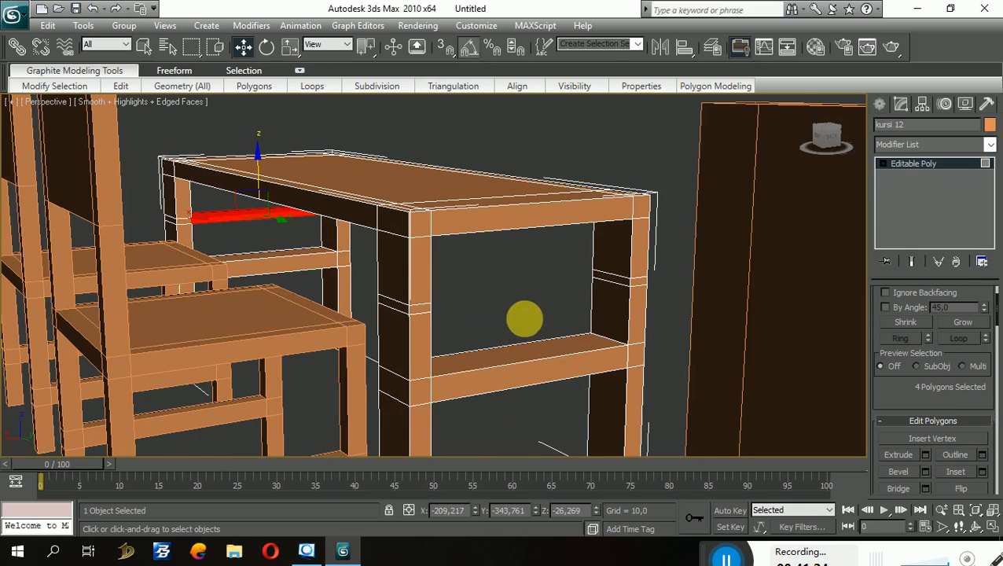
left_click(604, 293)
middle_click_drag(566, 291, 230, 251, "alt")
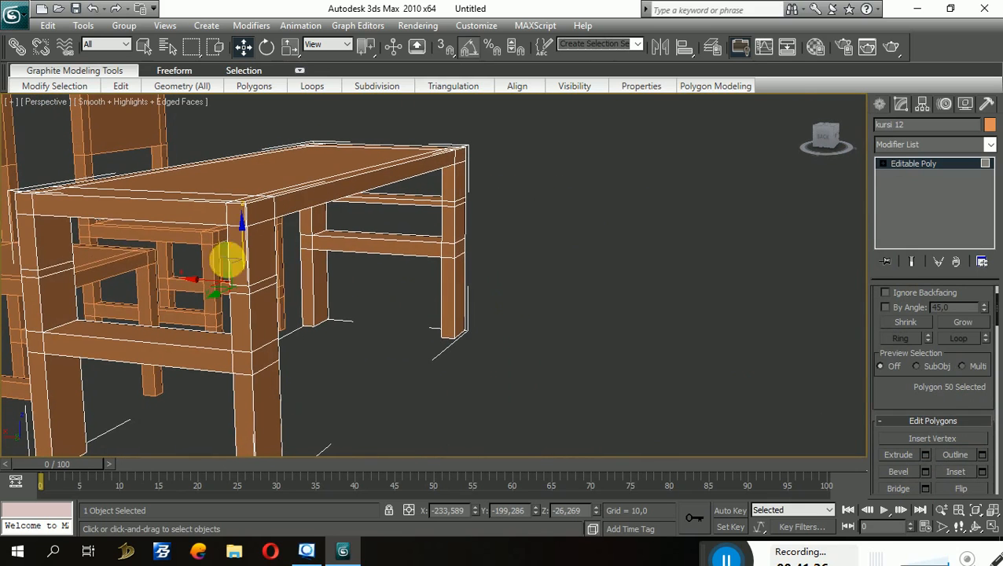
left_click(59, 267, "ctrl")
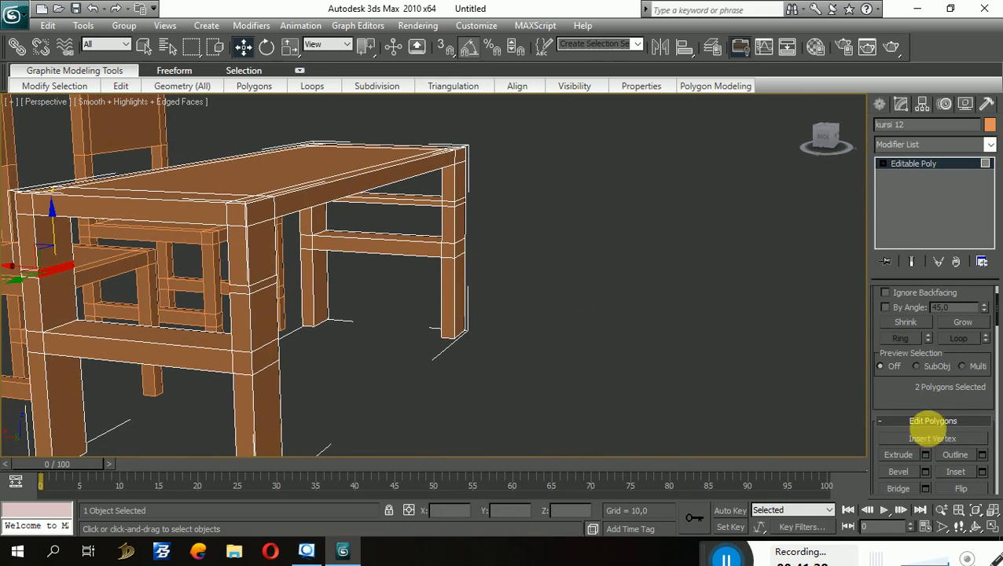
left_click(925, 488)
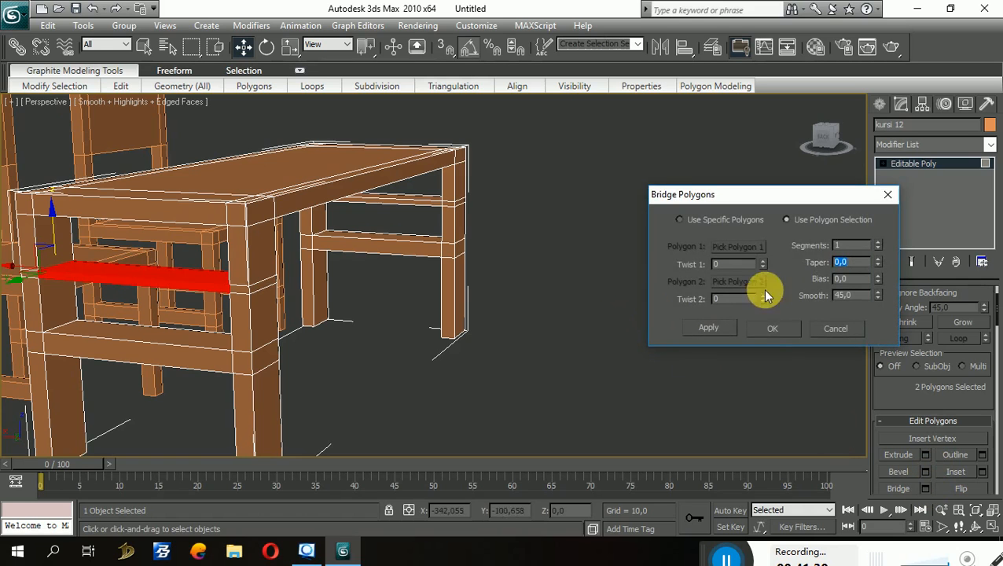
left_click(766, 330)
Step: Bridge the facing upper leg polygons along the table's long side away from the chairs to make a panel below the tabletop
middle_click_drag(489, 277, 483, 262, "alt")
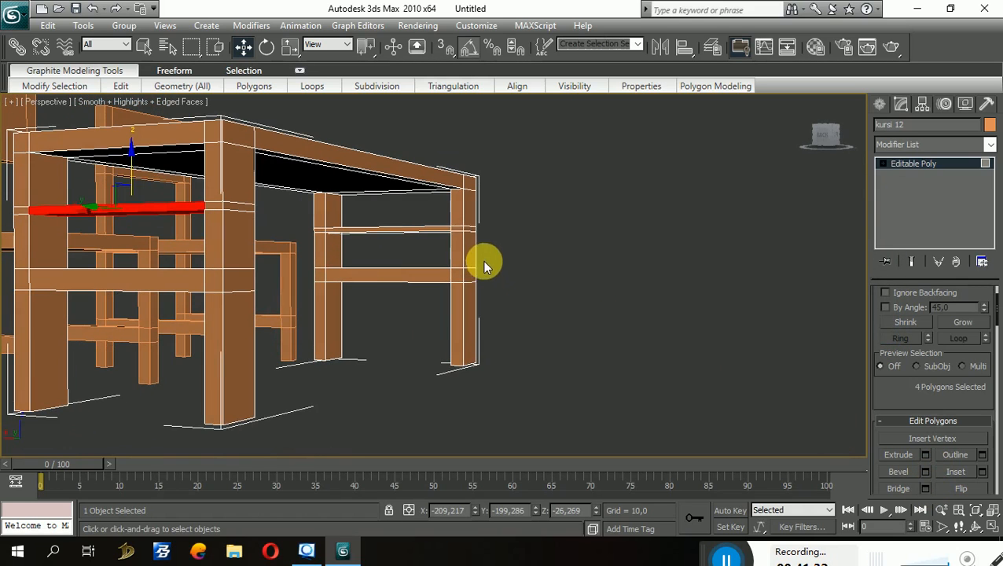
left_click(458, 215)
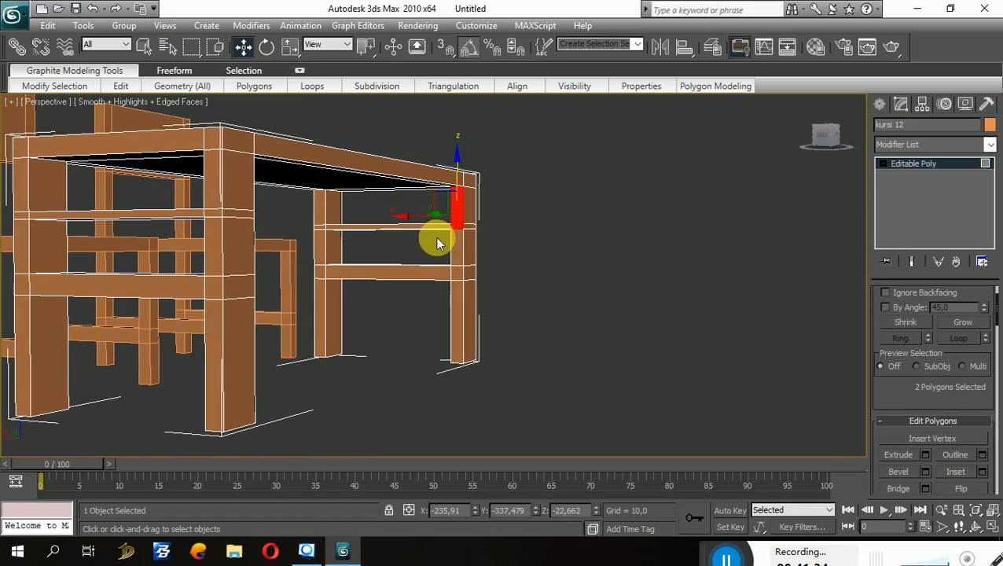
middle_click_drag(438, 243, 267, 234, "alt")
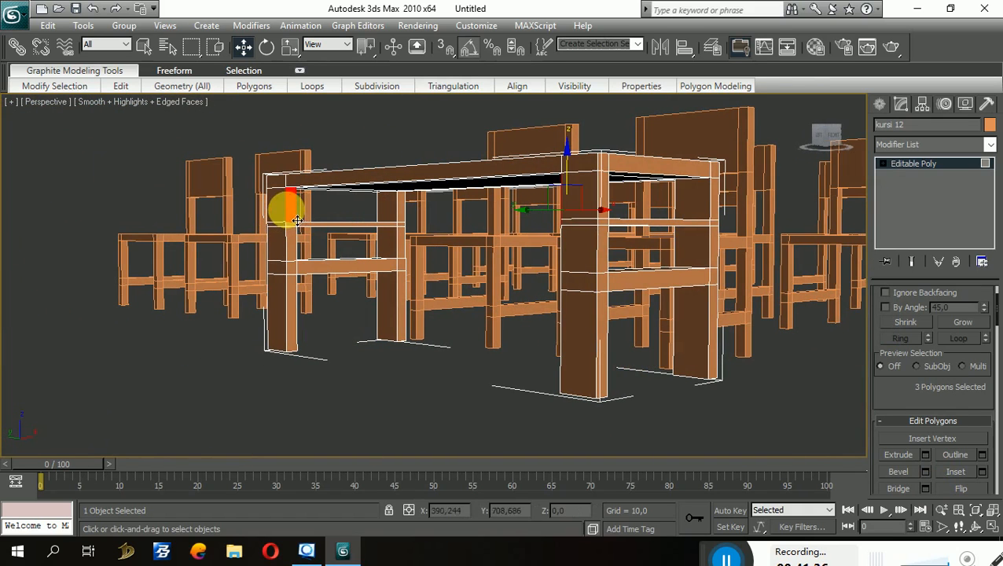
left_click(301, 233, "ctrl")
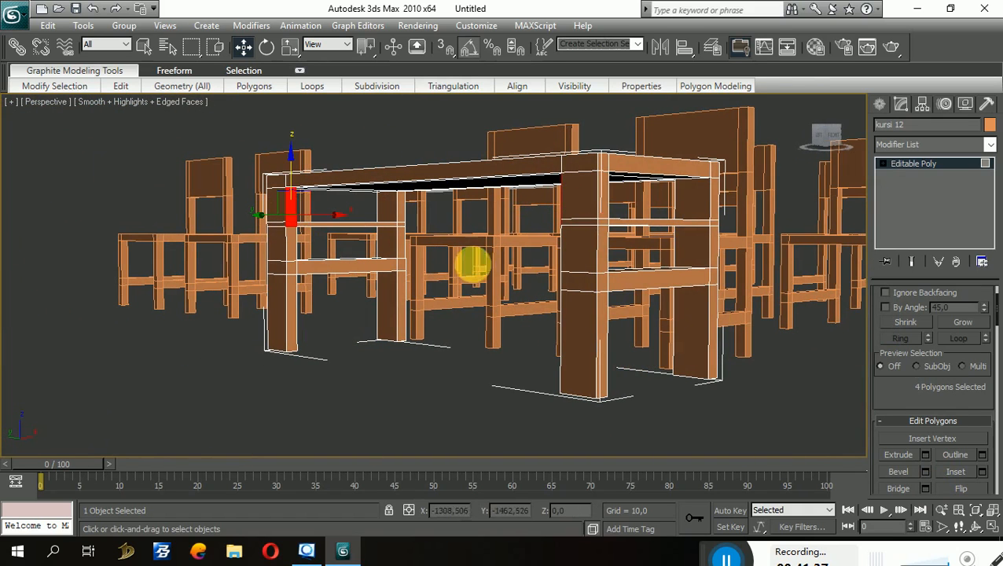
left_click(913, 488)
Step: Bridge the upper crossbar's top face to the tabletop's underside at one end of the table to close the gap with a side panel
middle_click_drag(734, 345, 608, 353, "alt")
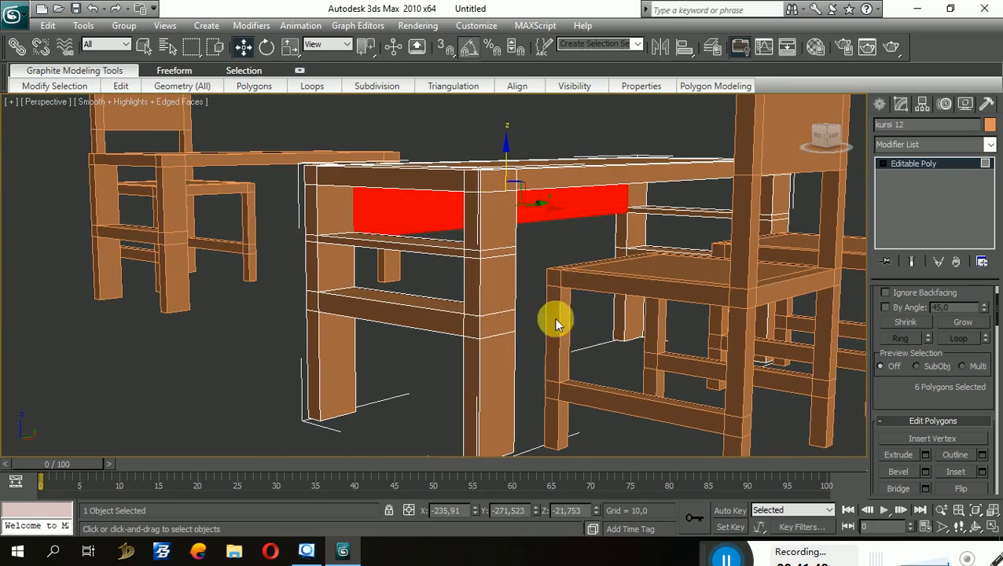
left_click(427, 240)
middle_click_drag(433, 244, 448, 224, "alt")
left_click(451, 131, "ctrl")
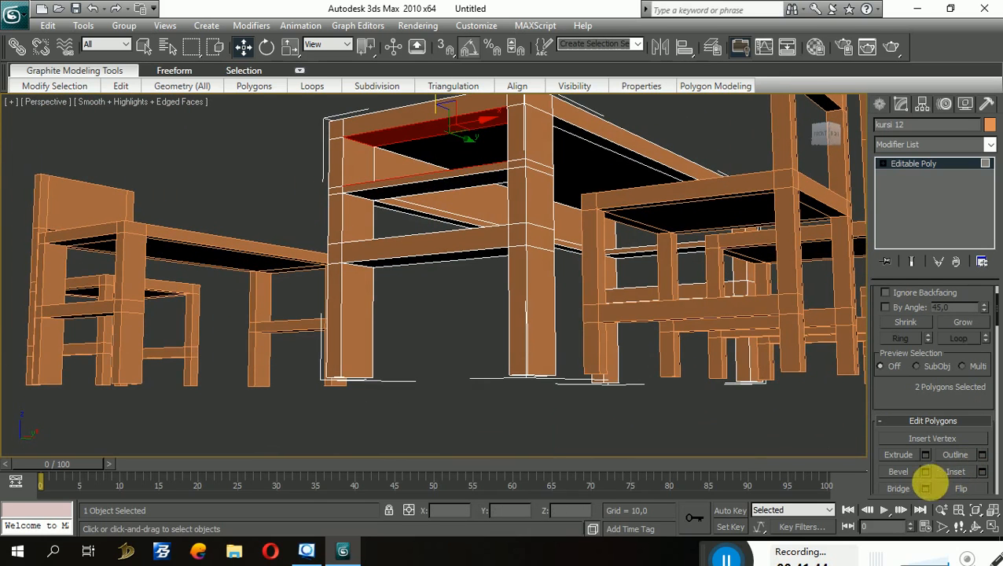
left_click(926, 488)
left_click(768, 331)
Step: Bridge the upper crossbar's top face to the tabletop's underside at the other end of the table to form the second side panel
middle_click_drag(697, 331, 568, 351, "alt")
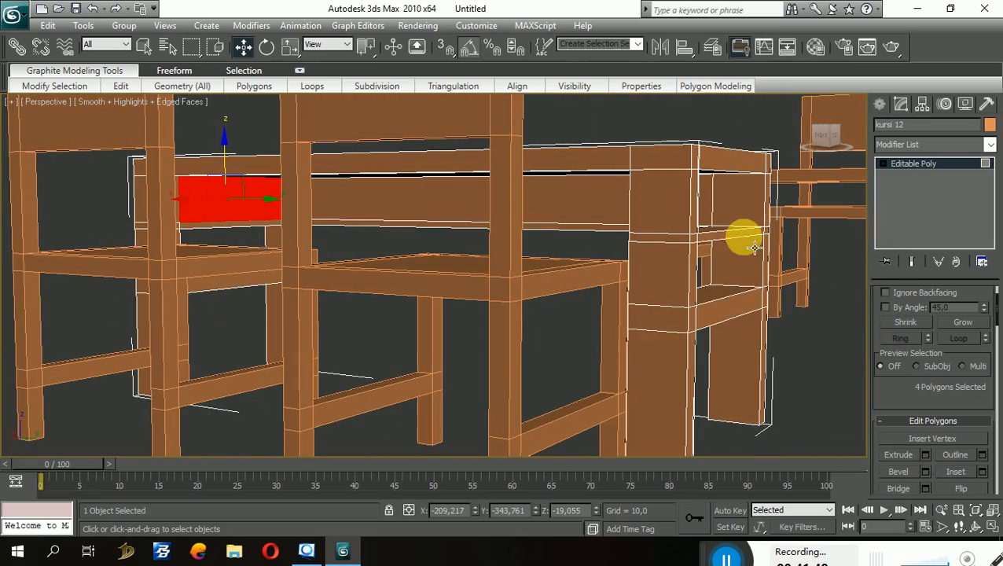
left_click(743, 214)
middle_click_drag(743, 214, 484, 232, "alt")
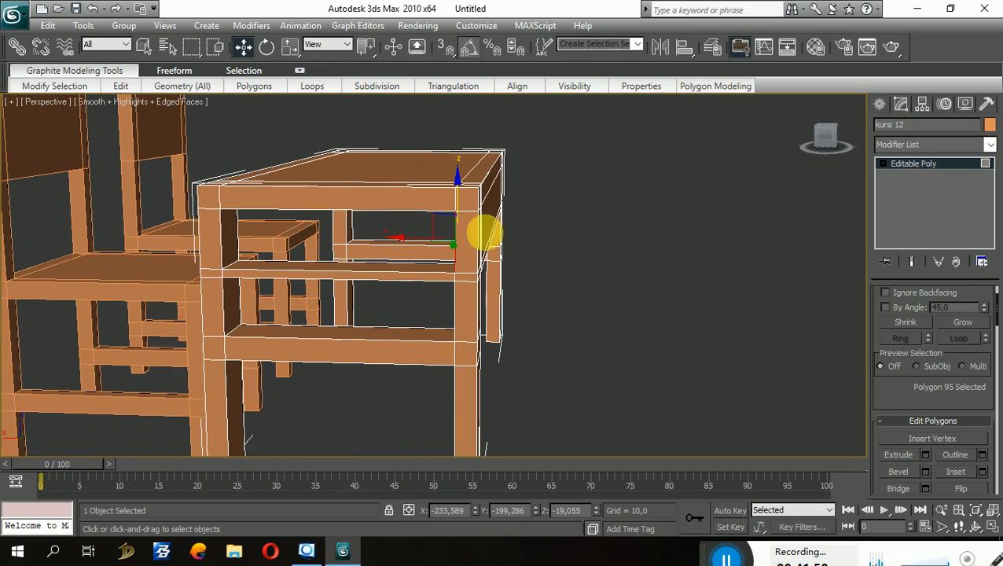
left_click(415, 266)
middle_click_drag(415, 266, 460, 282, "alt")
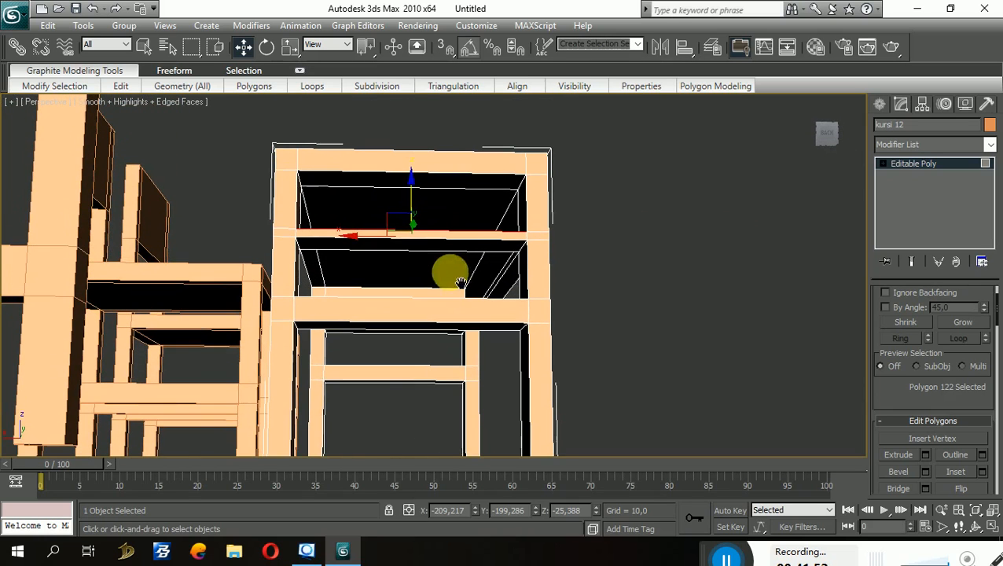
left_click(475, 188)
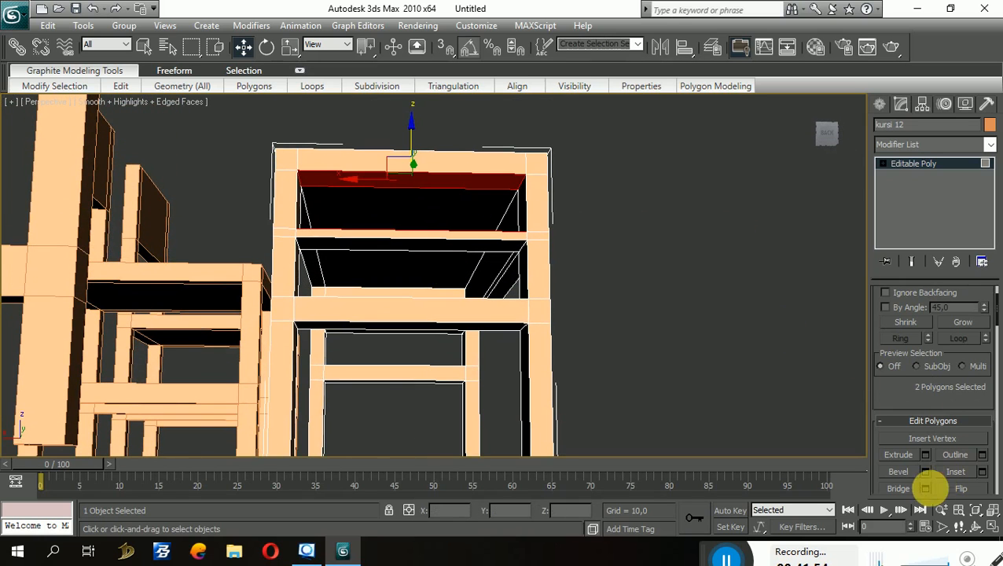
left_click(926, 488)
left_click(778, 329)
scroll(597, 286, "up", 3)
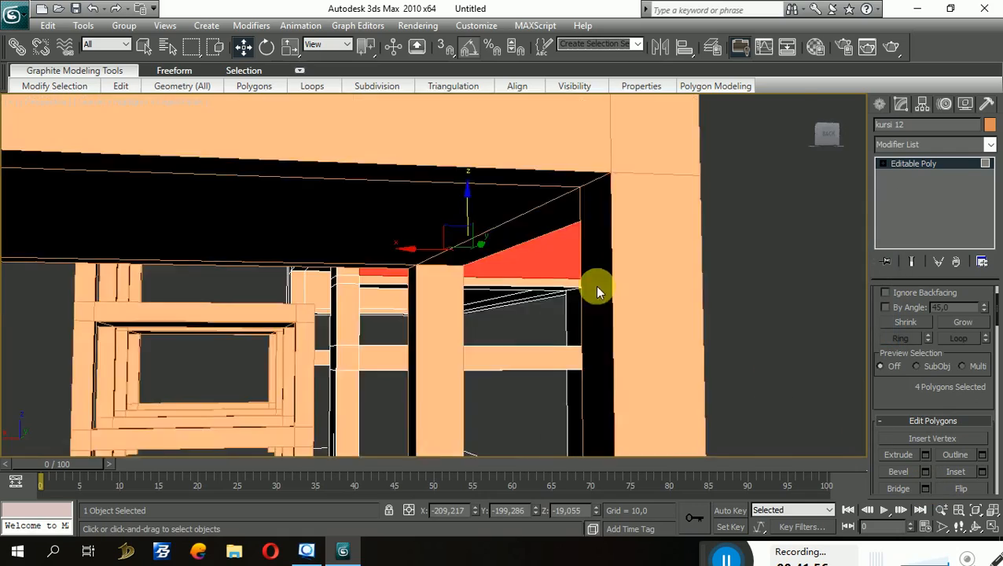
Step: Bridge the facing inner polygons of the two upper crossbars along the table's length to form a shelf under the tabletop
middle_click_drag(597, 286, 739, 286, "alt")
scroll(710, 280, "up", 2)
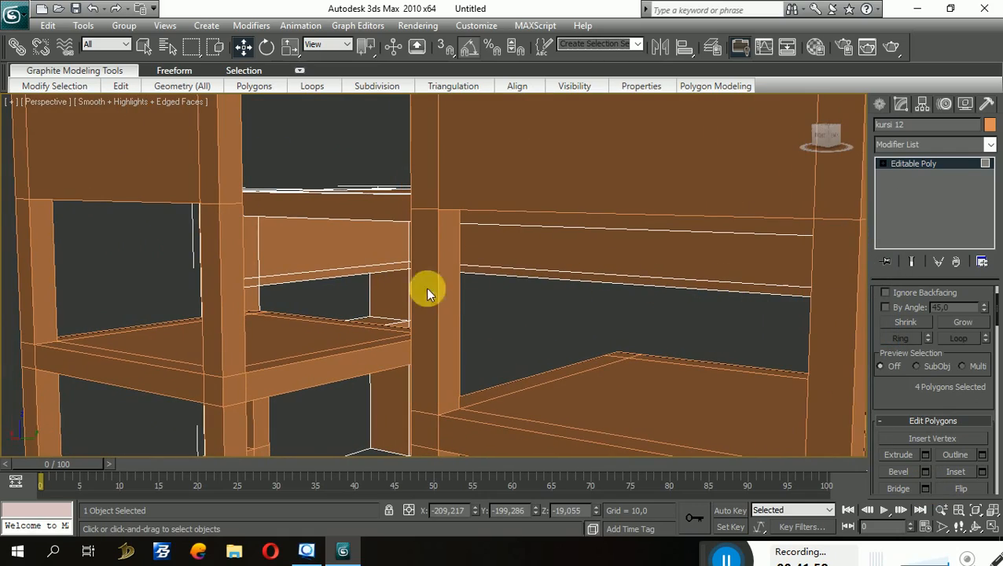
left_click(385, 267)
middle_click_drag(477, 295, 622, 291, "alt")
left_click(667, 260, "ctrl")
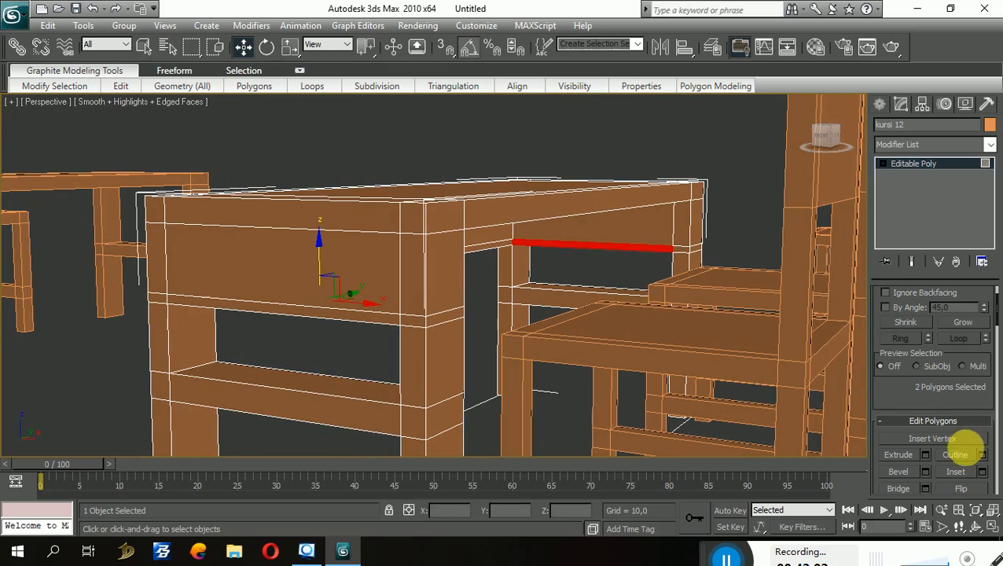
left_click(925, 489)
left_click(770, 339)
middle_click_drag(716, 325, 543, 323, "alt")
left_click(589, 378)
middle_click_drag(591, 378, 655, 404, "alt")
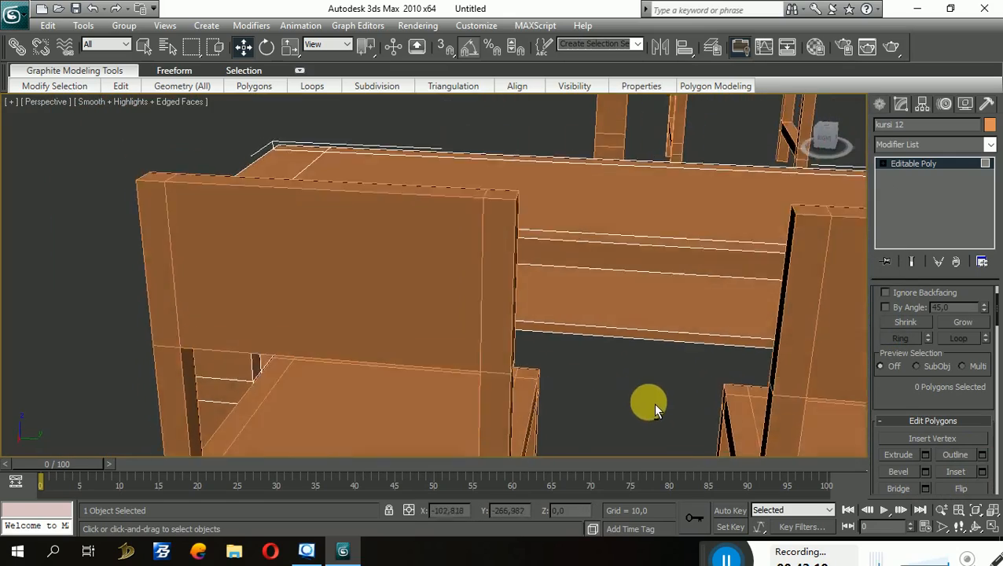
Step: Connect the table's lengthwise edges with 2 segments and a pinch of -89 to make a narrow band across the middle
scroll(654, 406, "down", 3)
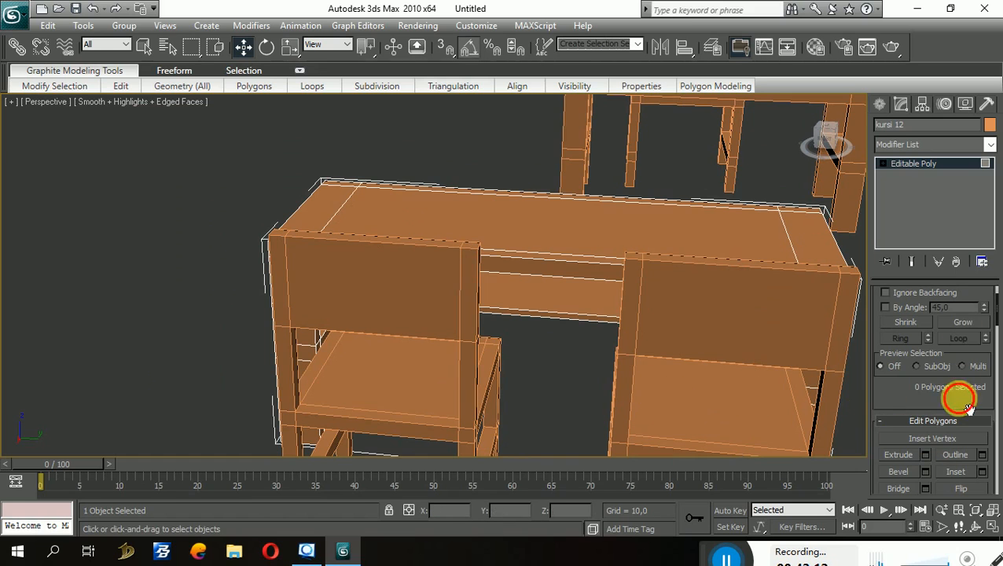
scroll(959, 365, "up", 2)
left_click(914, 312)
middle_click_drag(646, 294, 632, 261, "alt")
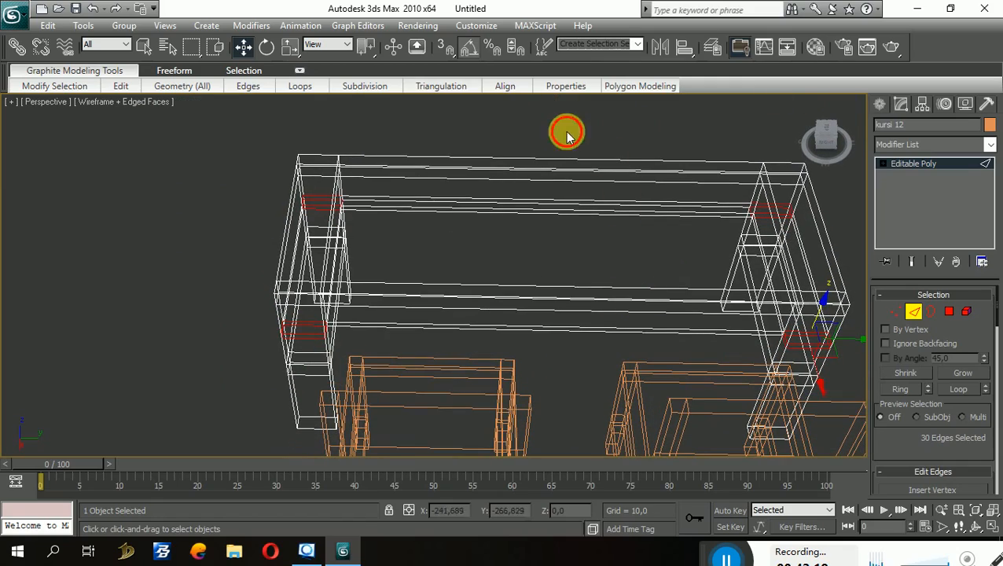
left_click_drag(583, 352, 577, 381)
middle_click_drag(578, 381, 841, 477, "alt")
scroll(905, 403, "down", 3)
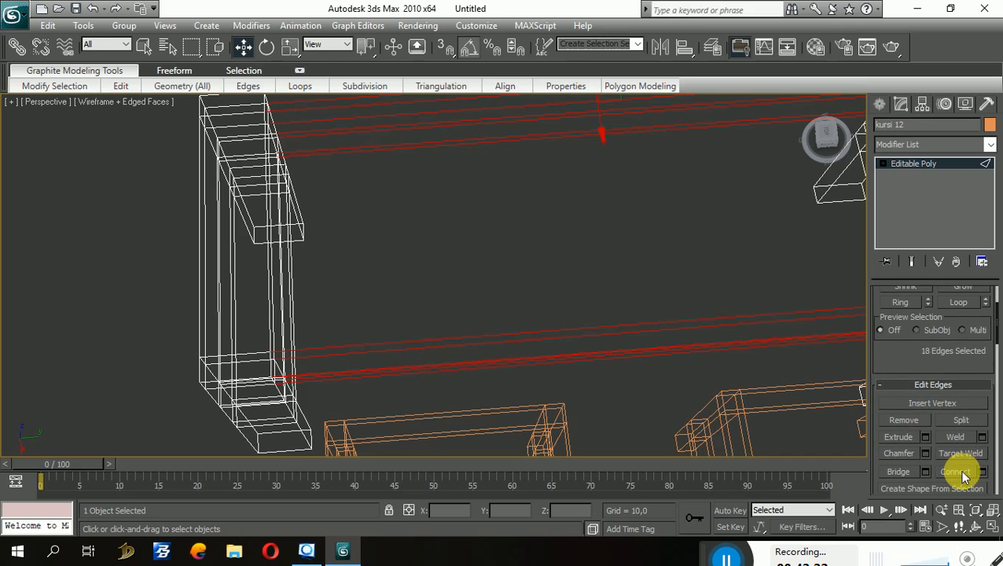
left_click(982, 471)
middle_click_drag(699, 405, 687, 409, "alt")
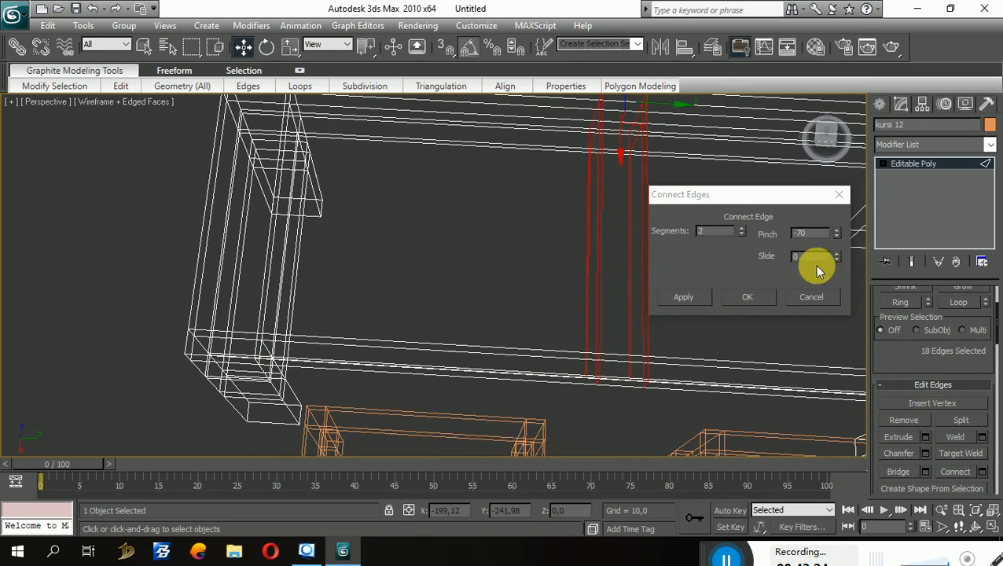
left_click_drag(837, 235, 837, 237)
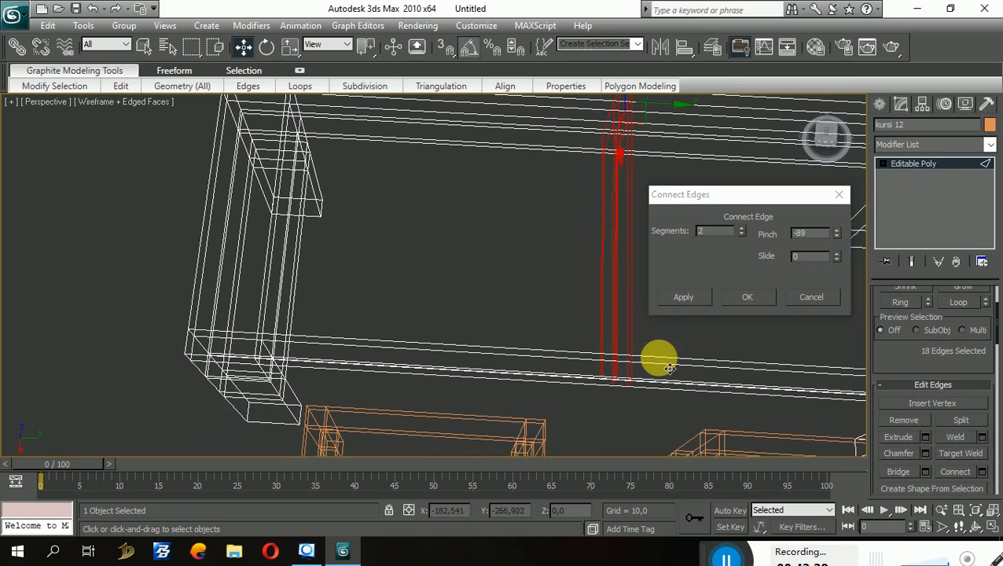
middle_click_drag(656, 358, 652, 324, "alt")
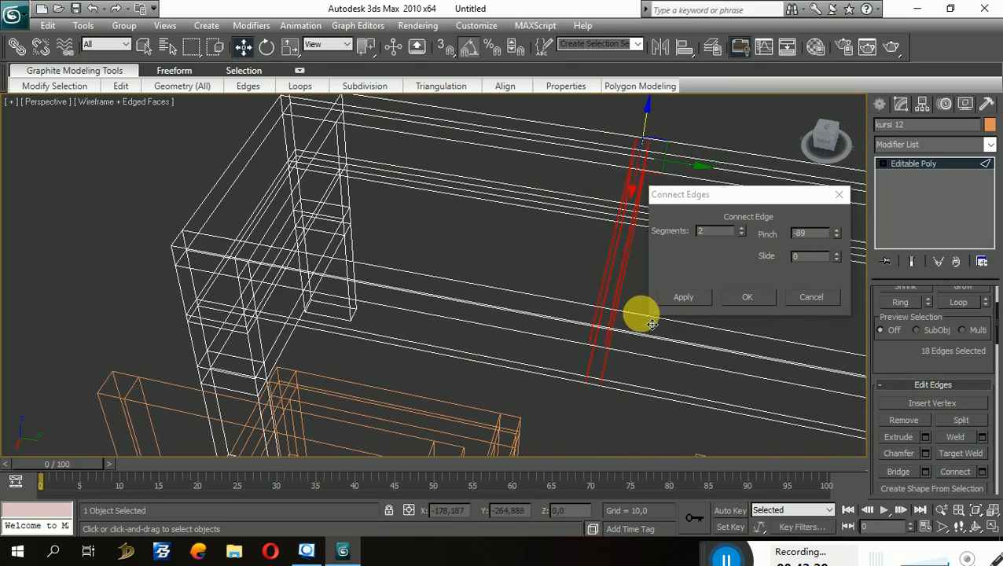
left_click(760, 296)
left_click(638, 408)
middle_click_drag(641, 408, 646, 398, "alt")
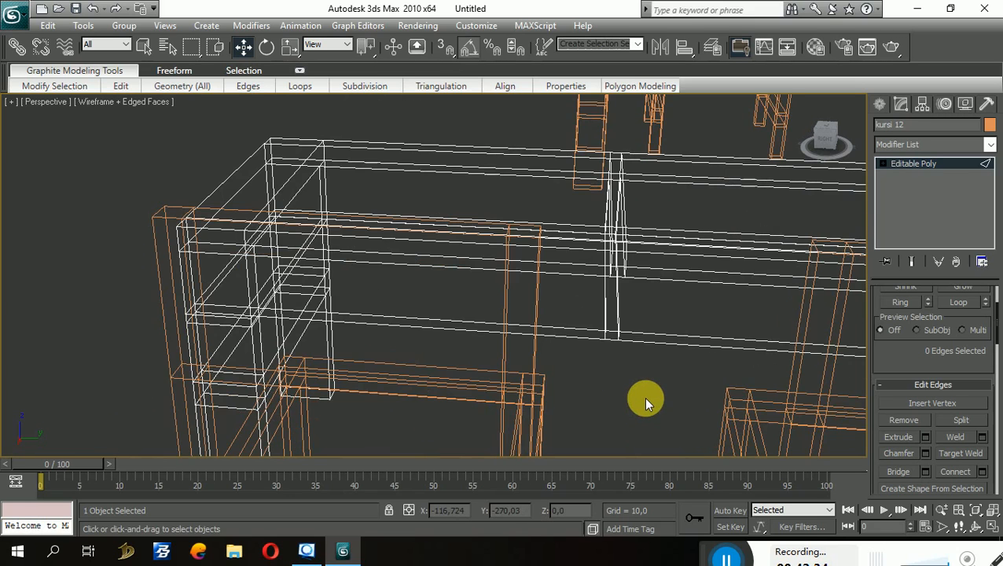
key("F3")
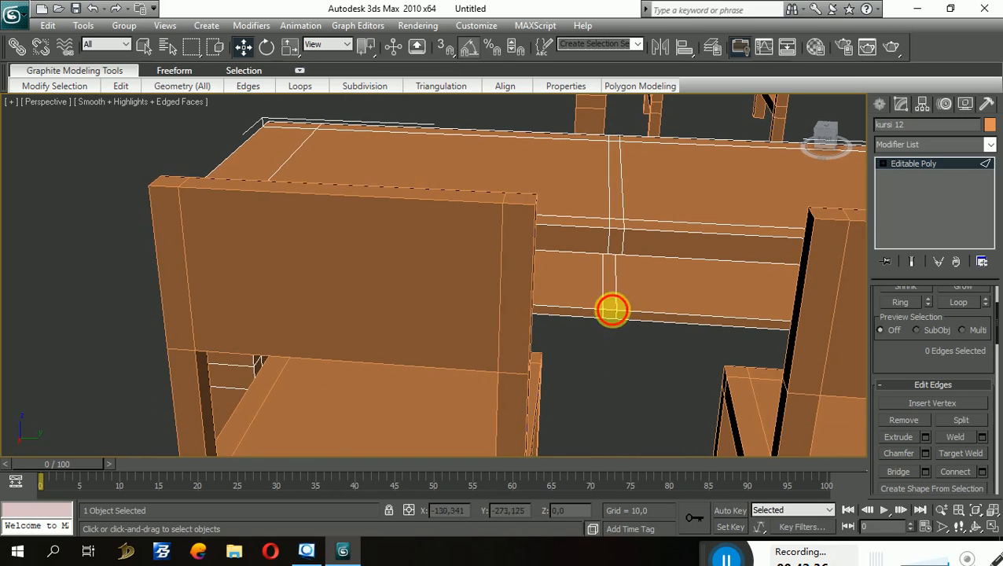
Step: Bridge the narrow middle polygons of the tabletop's underside and the shelf to form a divider between two compartments
left_click(611, 311)
middle_click_drag(757, 331, 750, 287, "alt")
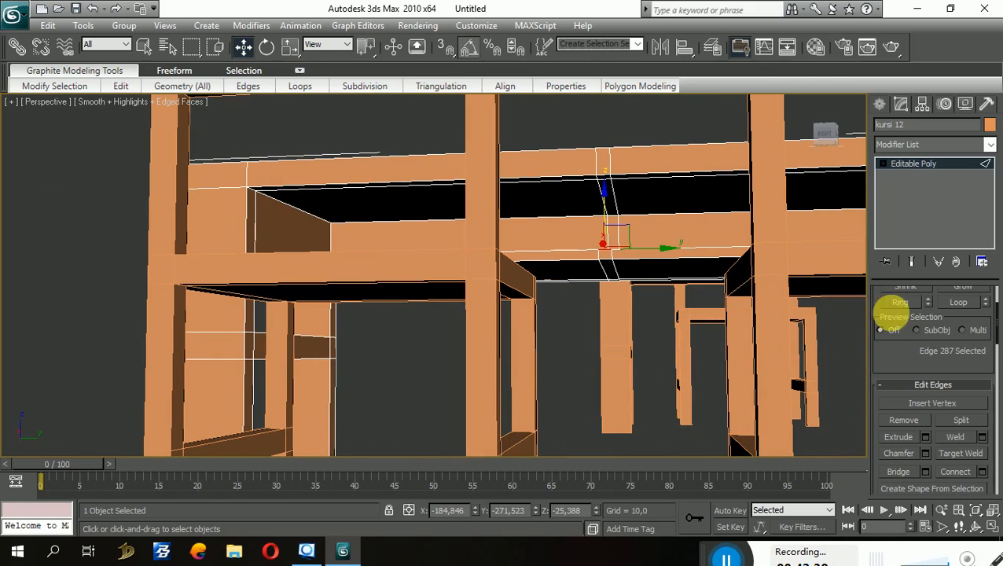
scroll(912, 378, "up", 3)
left_click(951, 313)
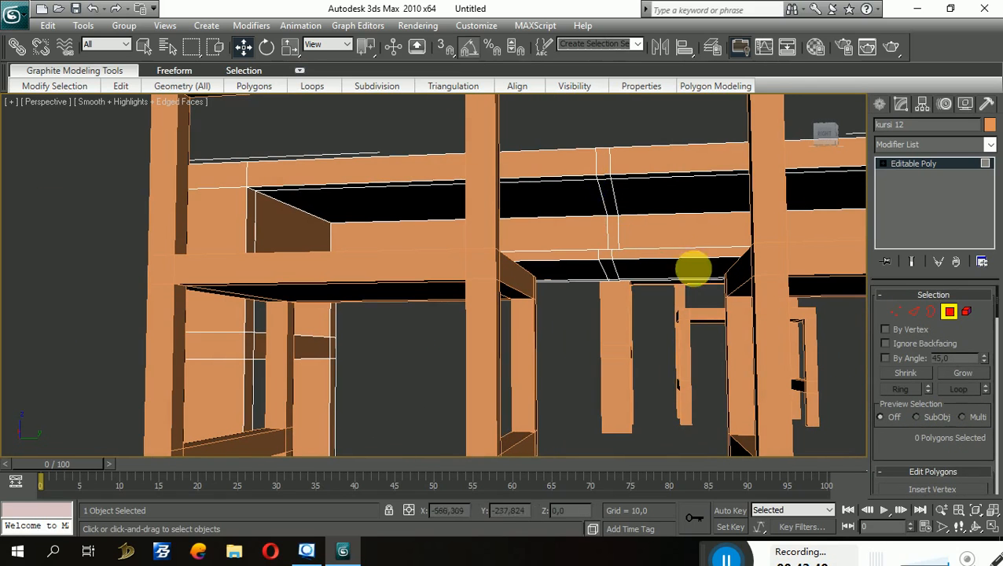
left_click(613, 207)
middle_click_drag(620, 246, 613, 270, "alt")
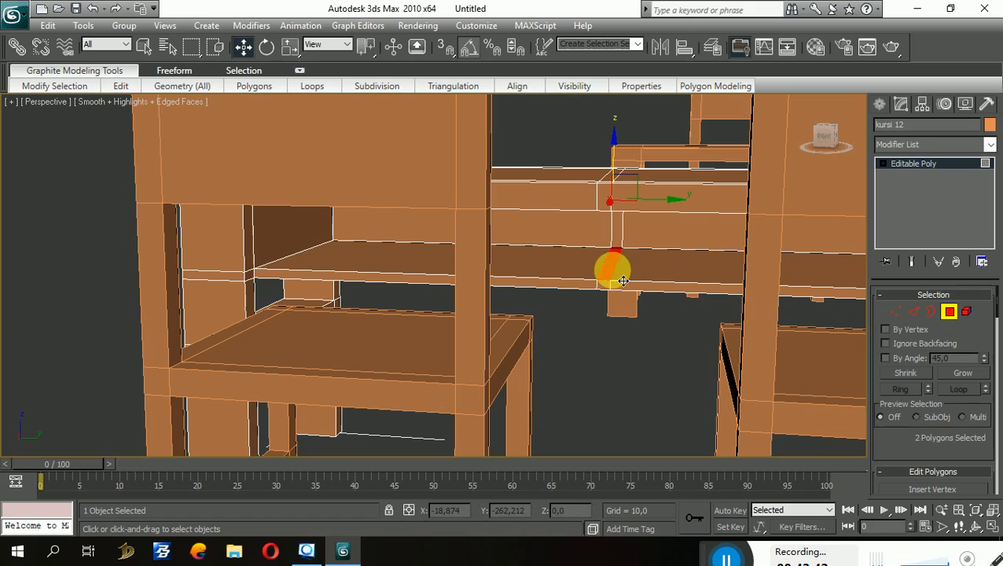
scroll(916, 440, "down", 3)
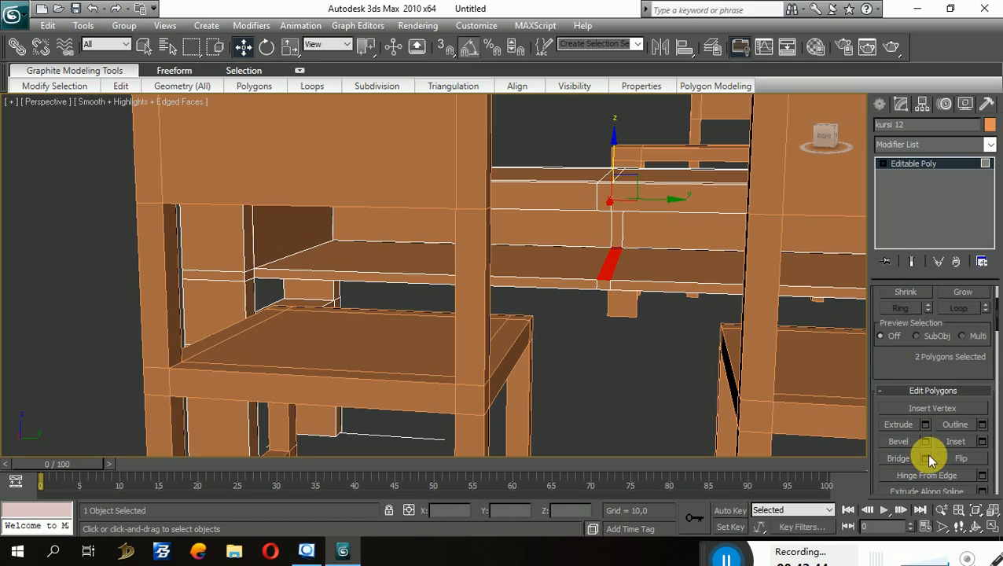
left_click(926, 458)
left_click(793, 334)
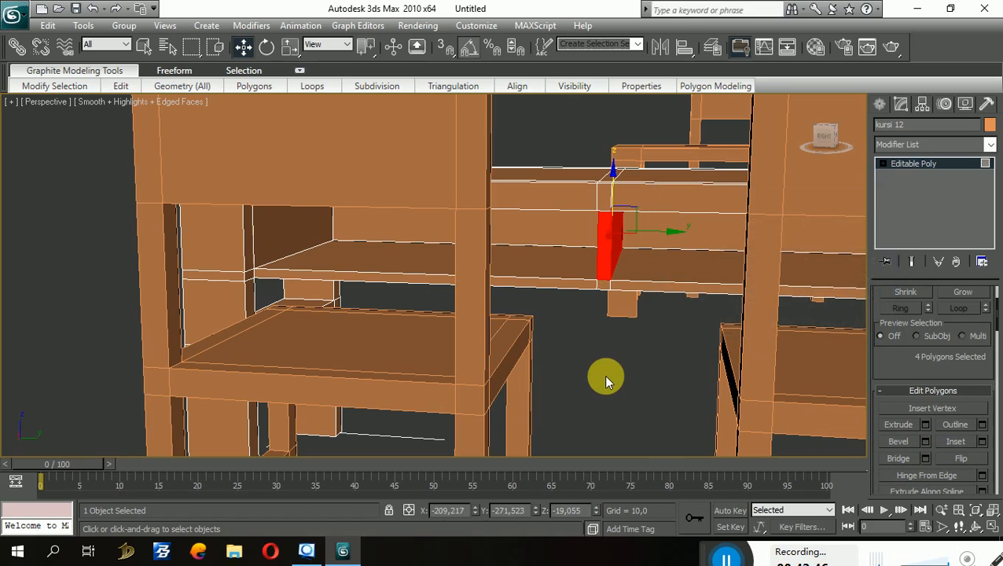
left_click(603, 375)
middle_click_drag(603, 376, 691, 383, "alt")
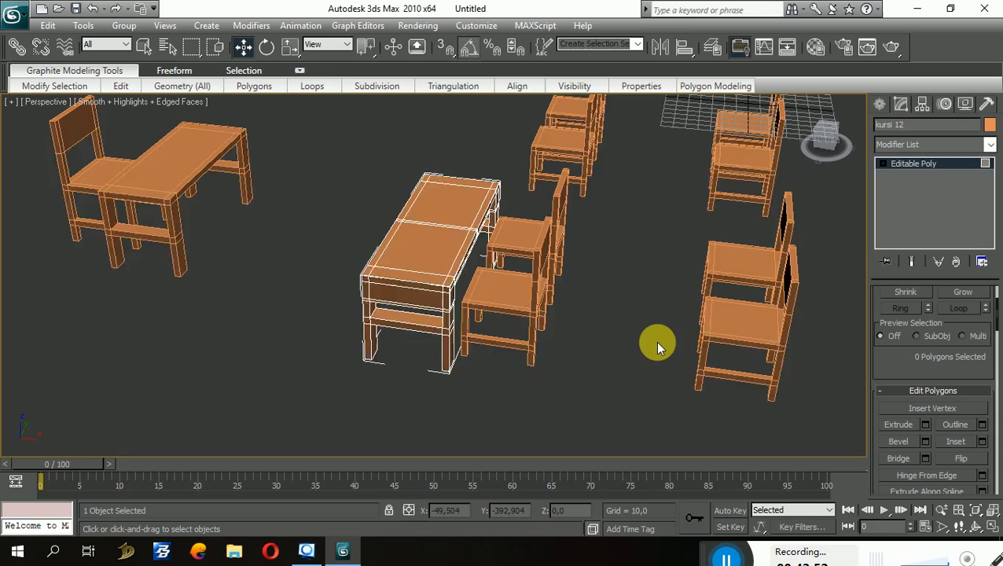
Step: Hide the edged faces, leave polygon editing and copy the finished desk along Y to the neighbouring pair of chairs
key("F4")
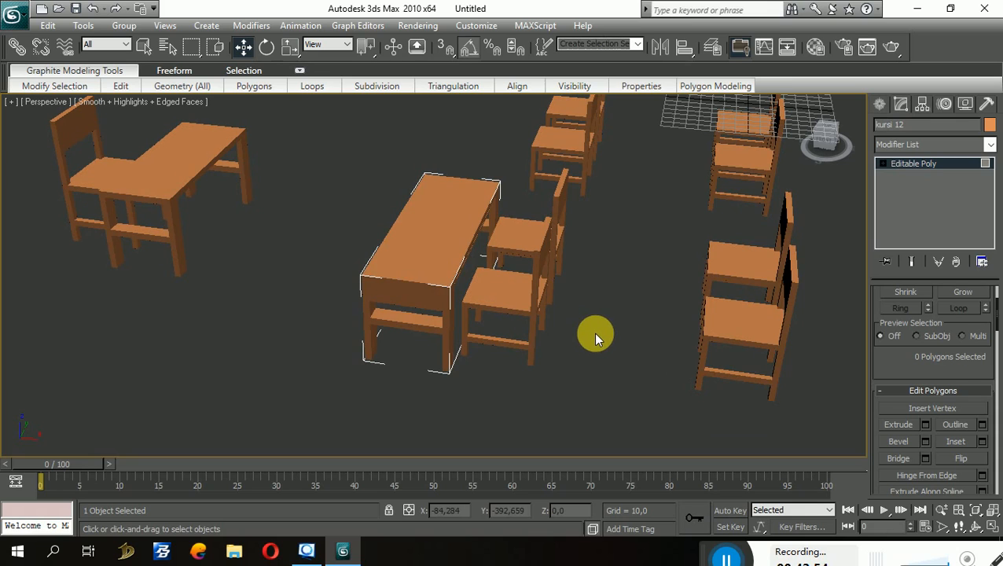
scroll(439, 335, "down", 5)
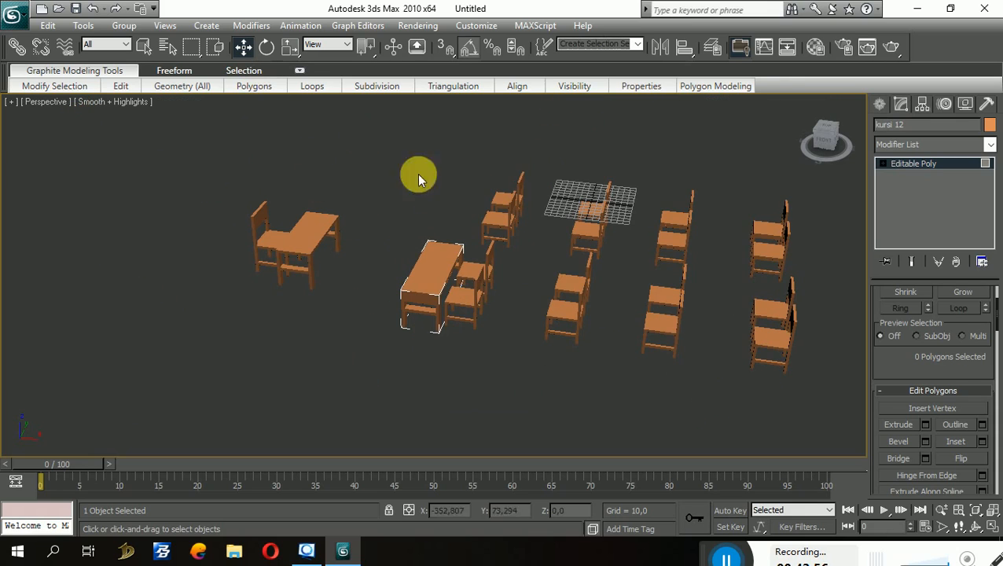
left_click(434, 251)
scroll(954, 369, "up", 3)
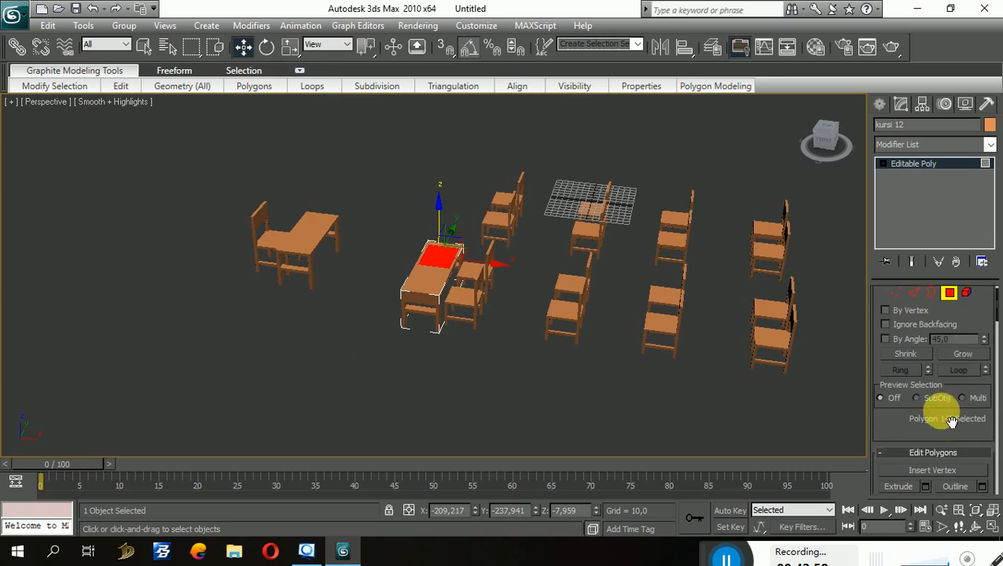
left_click(949, 312)
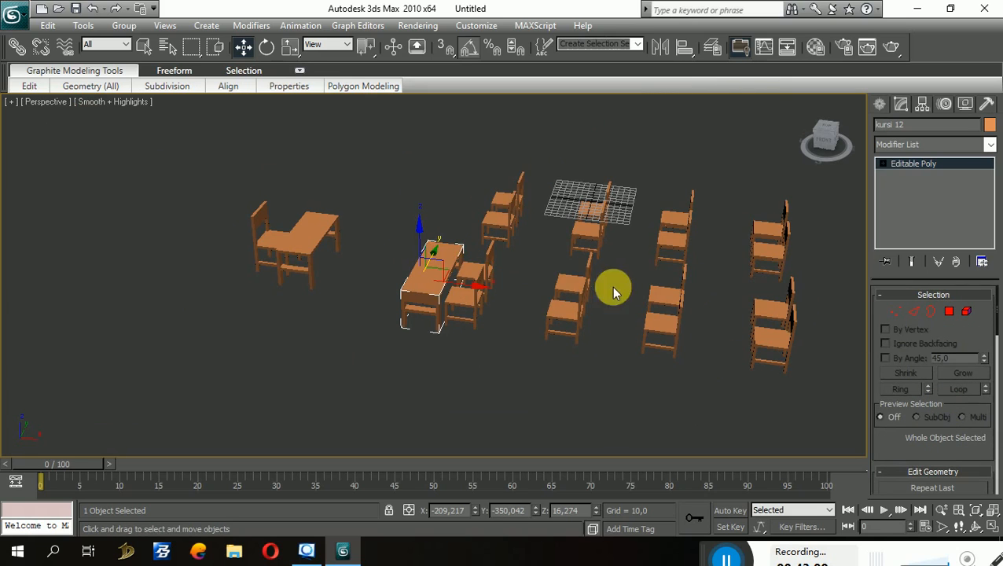
mouse_move(442, 262)
left_mouse_down("shift")
mouse_move(473, 179)
mouse_move(502, 187)
left_mouse_up("shift")
left_click(511, 333)
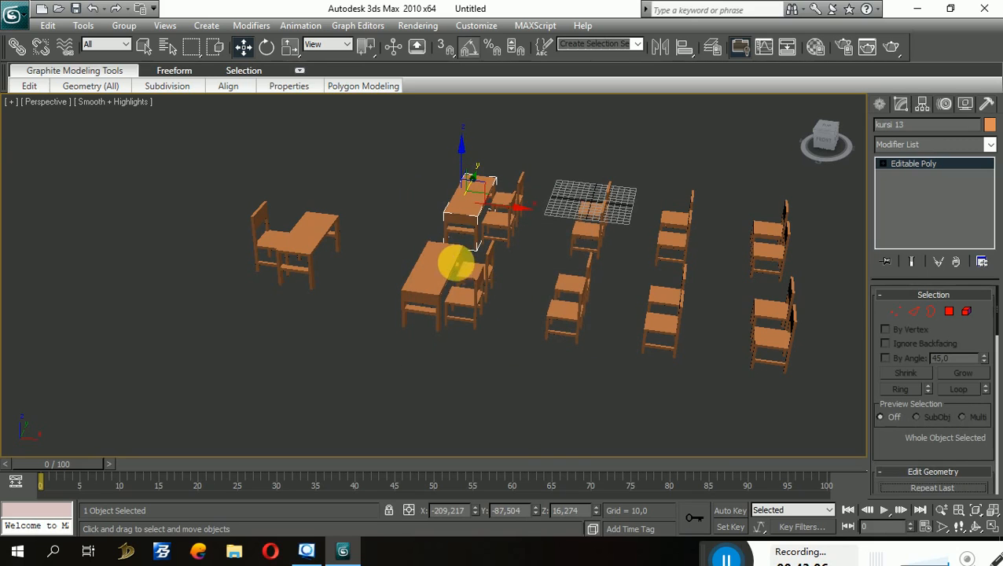
Step: Select both front desks and copy them along X to the three remaining rows of chairs
left_click(461, 281, "ctrl")
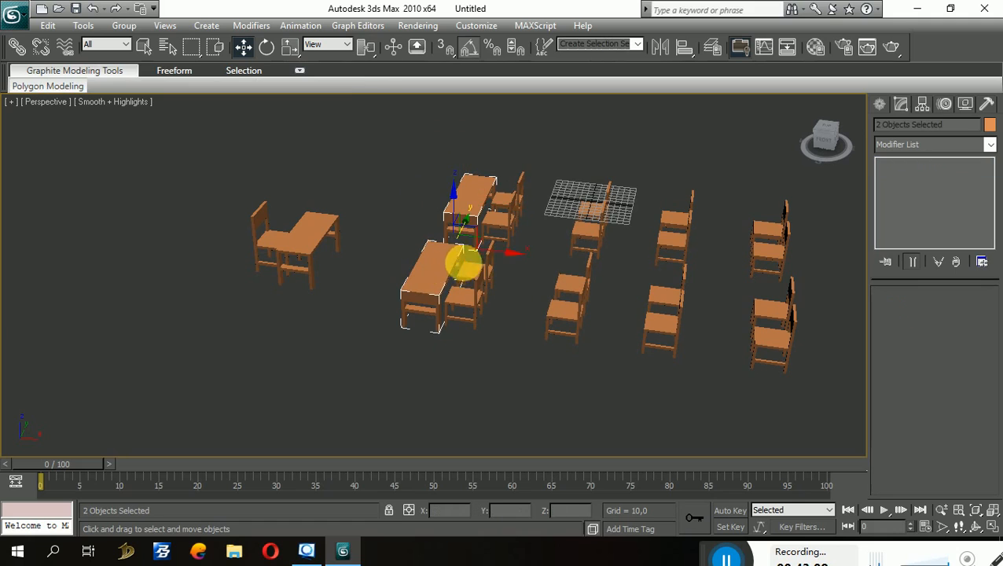
mouse_move(511, 262)
left_mouse_down("shift")
mouse_move(718, 274)
mouse_move(694, 274)
mouse_move(814, 302)
mouse_move(789, 292)
left_mouse_up("shift")
left_click(507, 338)
left_click(502, 338)
left_click(504, 337)
Step: Examine the classroom layout and the desks' open compartments from several angles in shaded and wireframe display
mouse_move(549, 385)
middle_mouse_down("alt")
mouse_move(463, 376)
mouse_move(449, 335)
mouse_move(376, 361)
middle_mouse_up("alt")
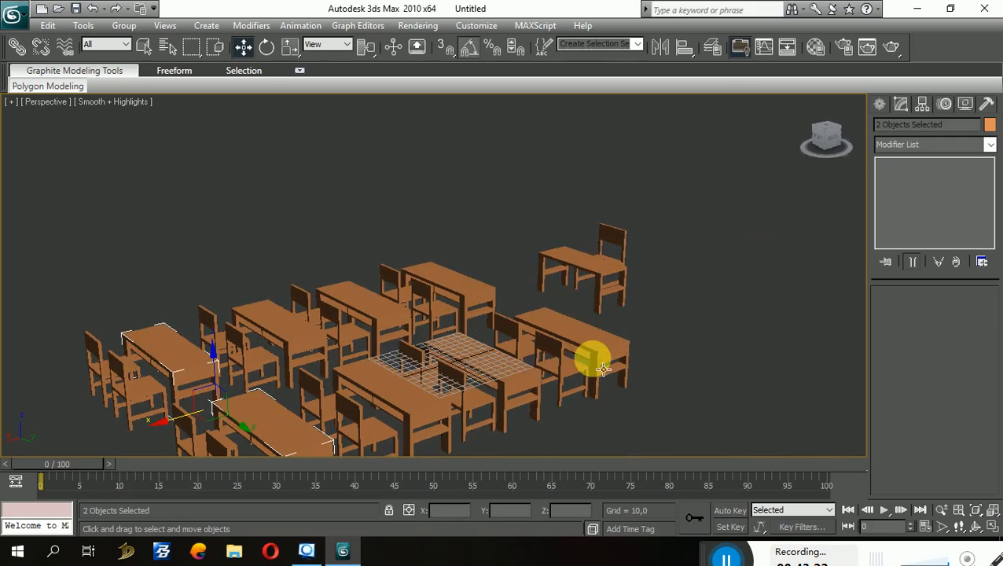
scroll(555, 351, "down", 3)
middle_click_drag(555, 351, 584, 368, "alt")
scroll(515, 345, "up", 3)
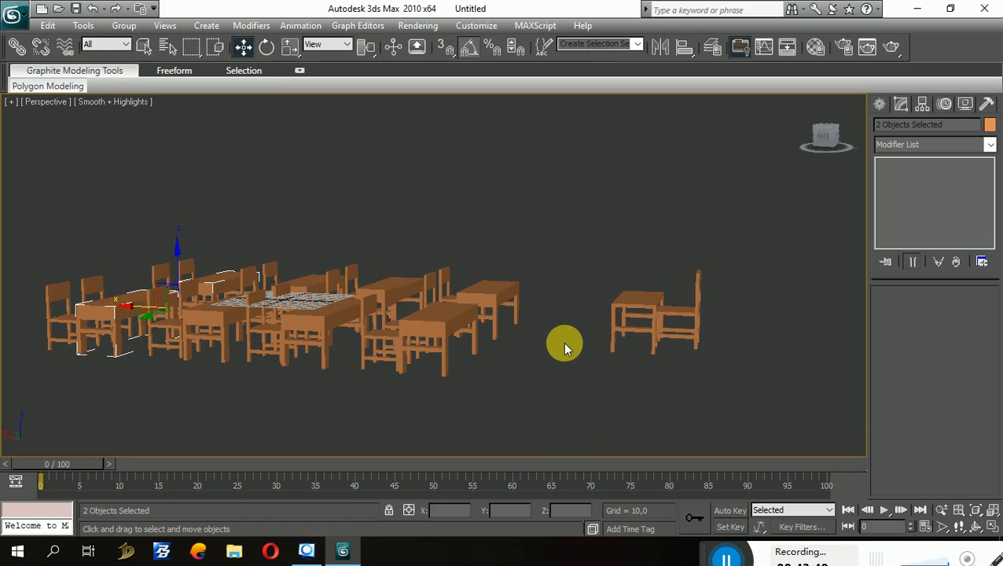
key("F3")
key("F3")
key("F3")
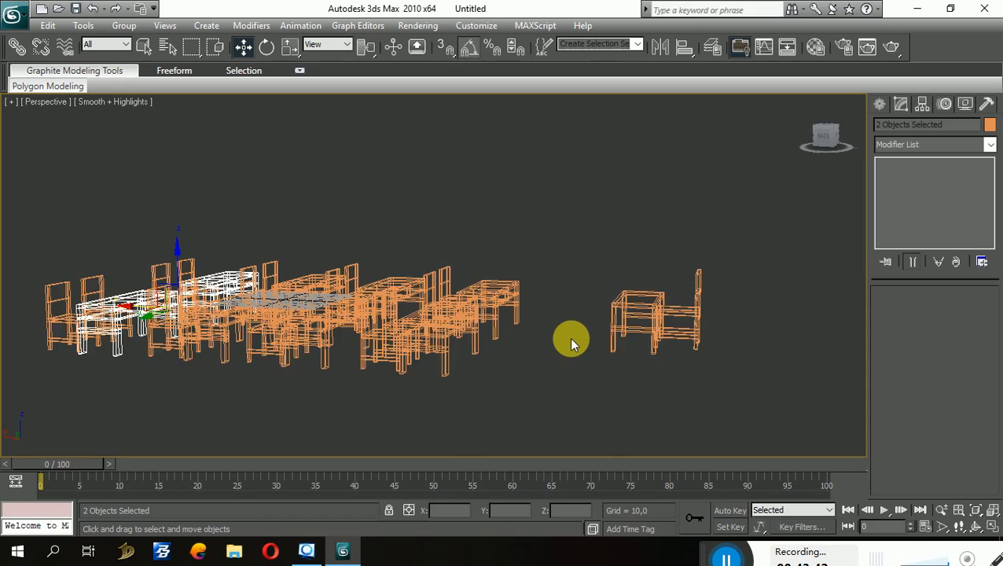
key("F3")
middle_click_drag(521, 394, 493, 387)
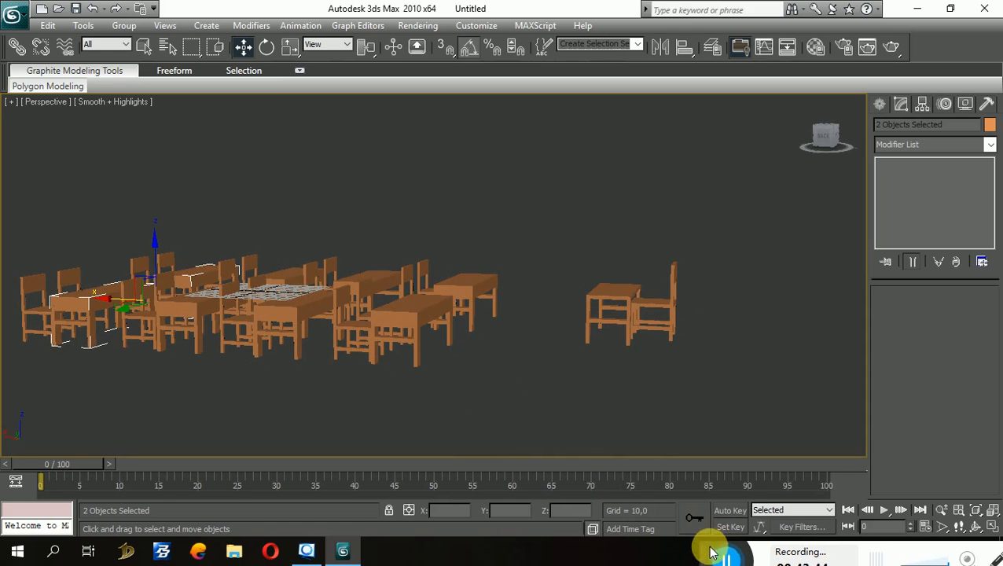
middle_click_drag(702, 444, 738, 431, "alt")
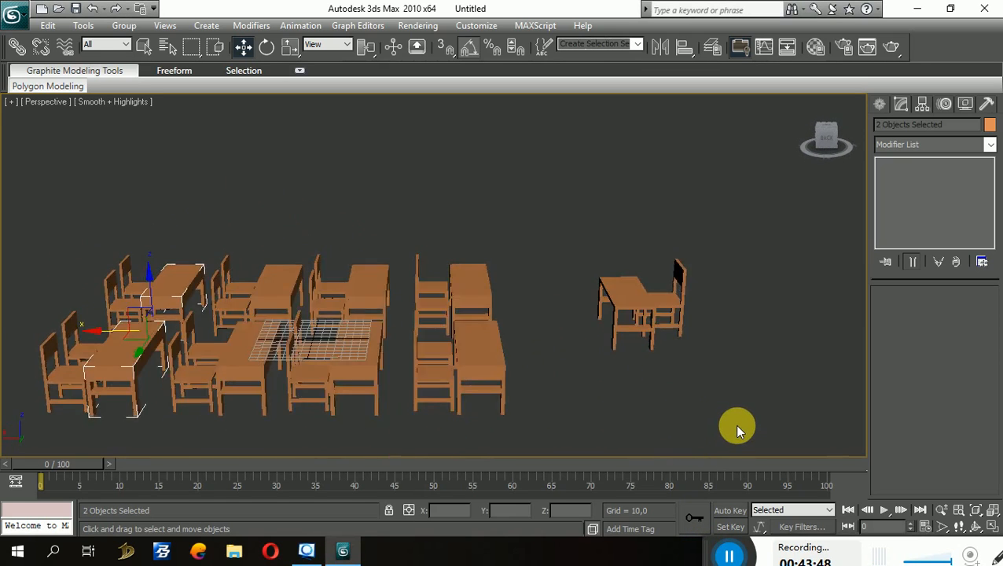
scroll(736, 423, "down", 2)
scroll(736, 422, "up", 5)
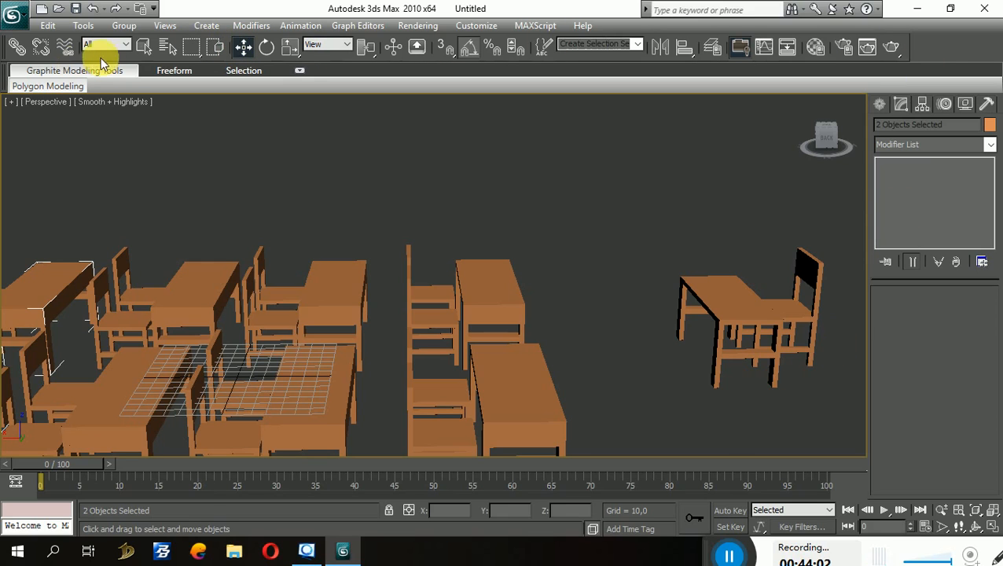
middle_click_drag(560, 334, 523, 267, "alt")
scroll(620, 336, "up", 2)
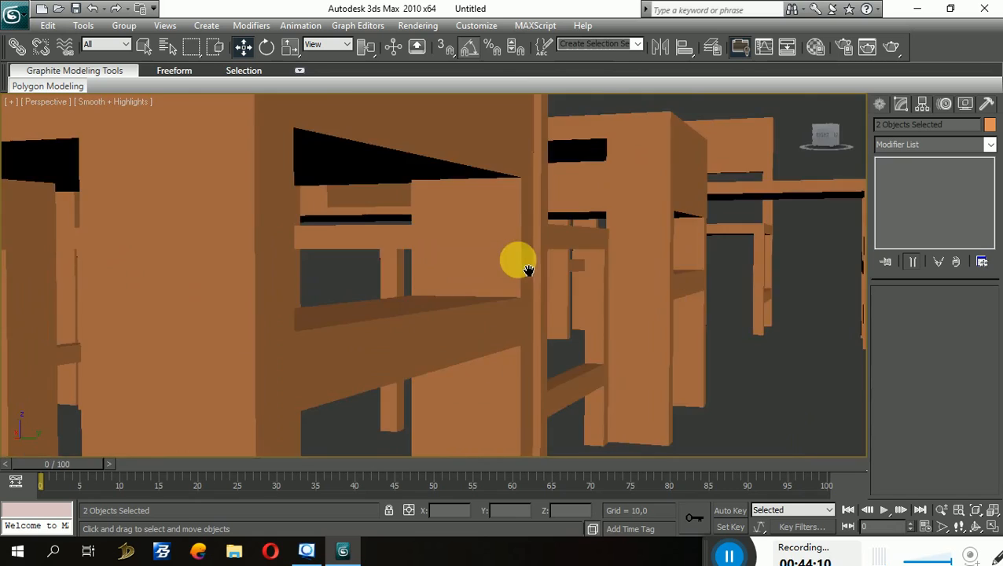
Step: Examine the student desks' legs, shelves and open compartments up close and the overall rows in the perspective view
scroll(531, 280, "up", 1)
scroll(537, 286, "up", 1)
middle_click_drag(570, 308, 565, 332, "alt")
scroll(388, 336, "up", 2)
scroll(389, 336, "down", 3)
scroll(456, 334, "down", 3)
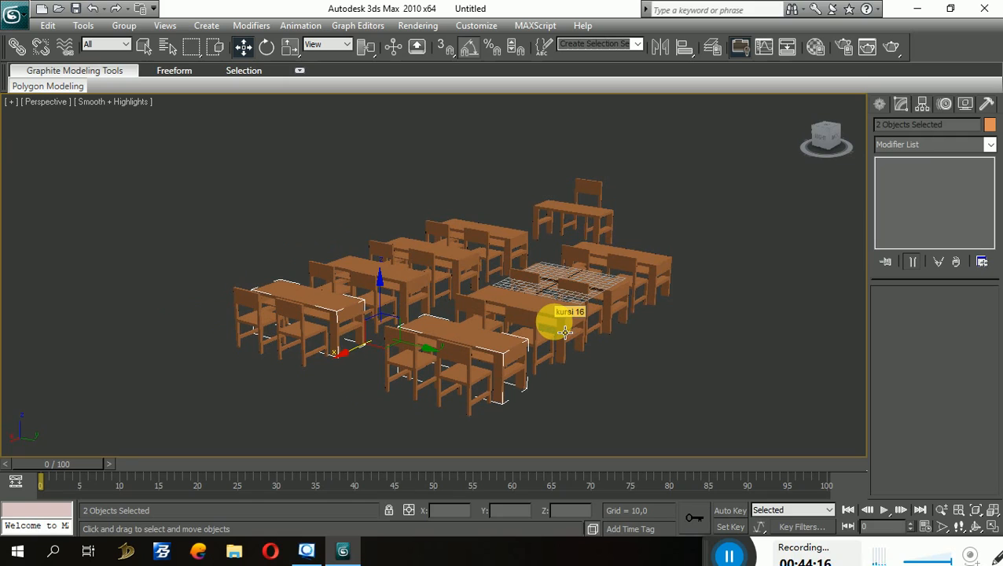
scroll(565, 331, "up", 8)
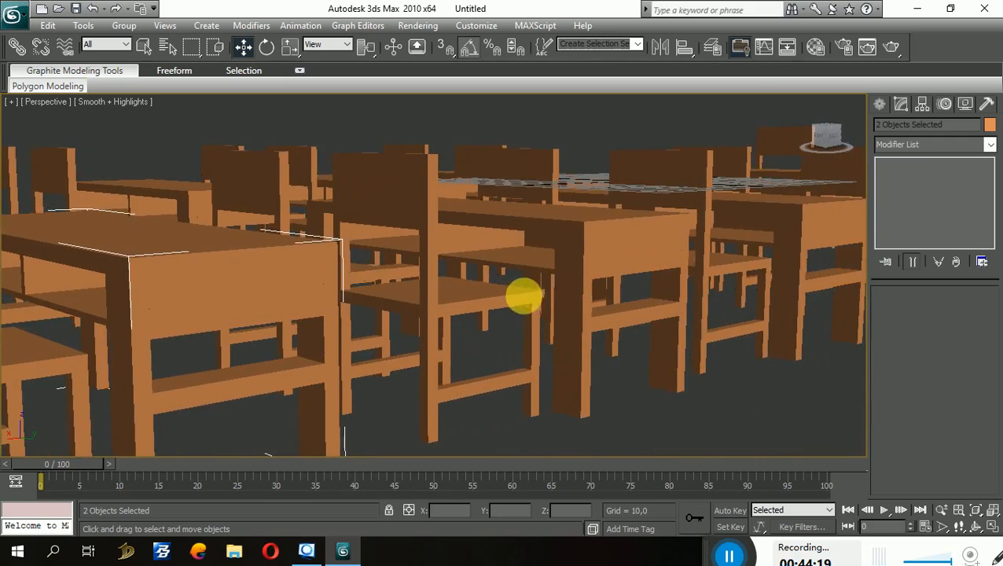
middle_click_drag(639, 314, 708, 385, "alt")
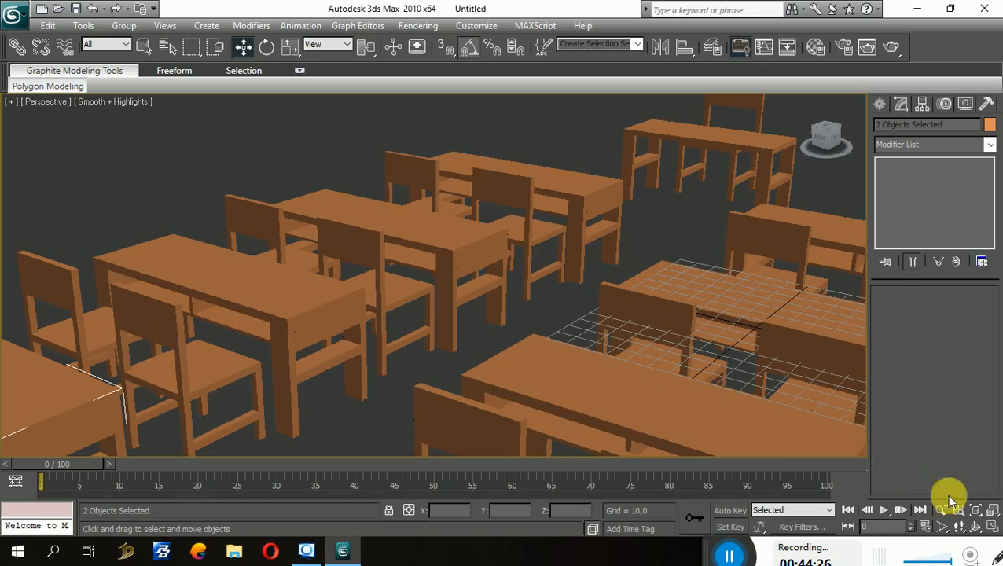
Step: Examine the furniture layout in the four-viewport display using the top, left, right and perspective views, ending in a maximized perspective
left_click(992, 526)
scroll(347, 199, "down", 5)
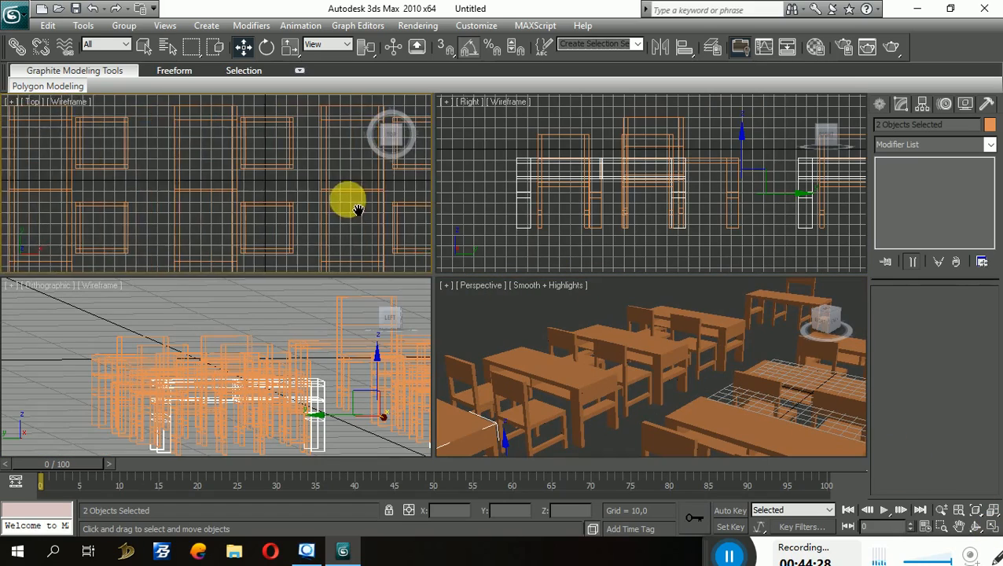
scroll(254, 224, "up", 5)
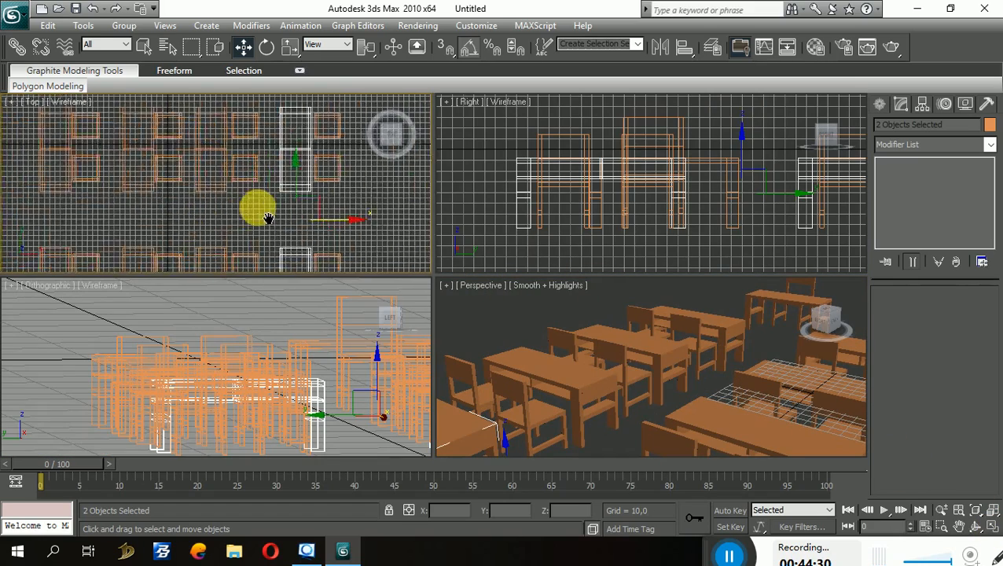
middle_click_drag(313, 212, 319, 190)
right_click(290, 375)
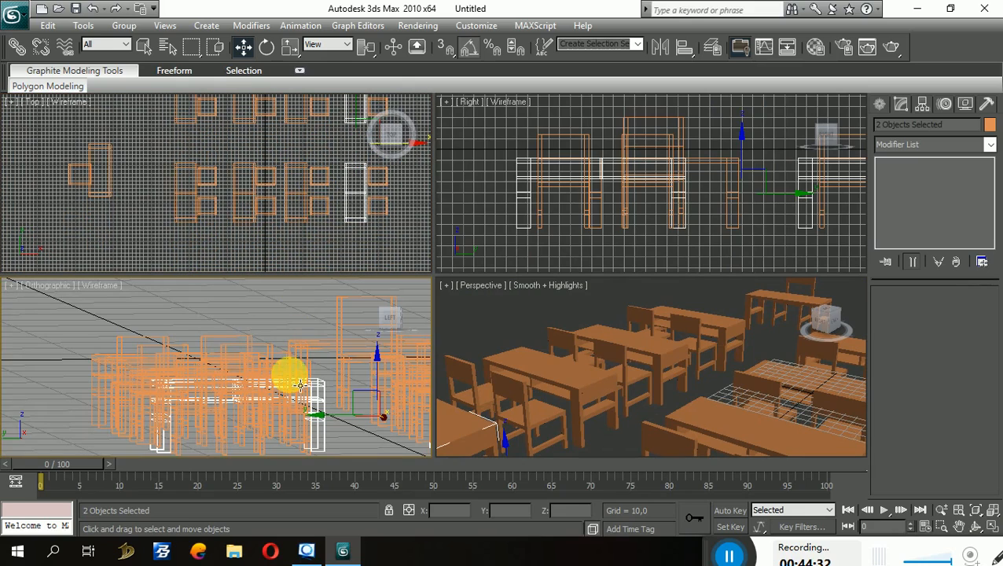
left_click(389, 318)
middle_click_drag(336, 387, 307, 388, "alt")
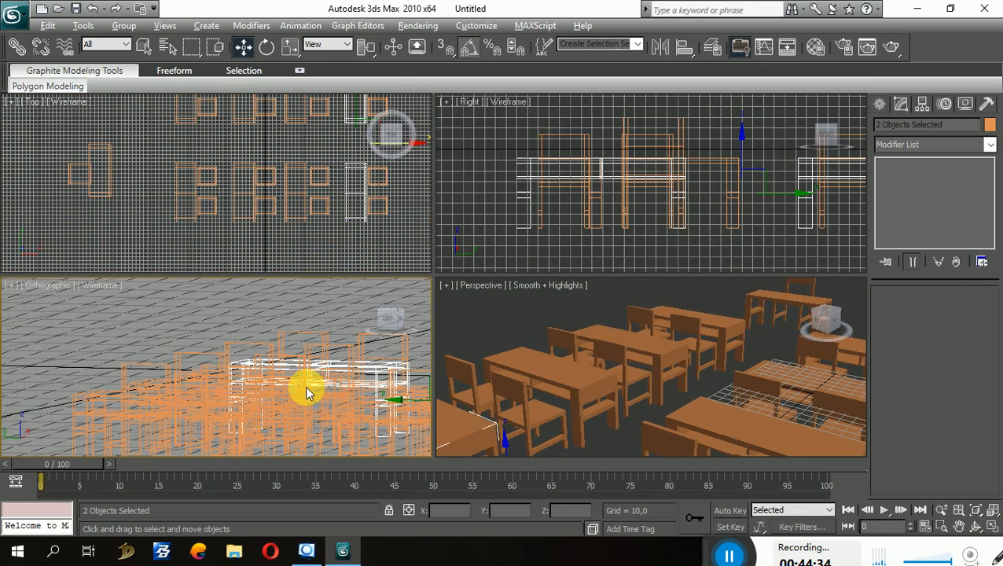
left_click(386, 344)
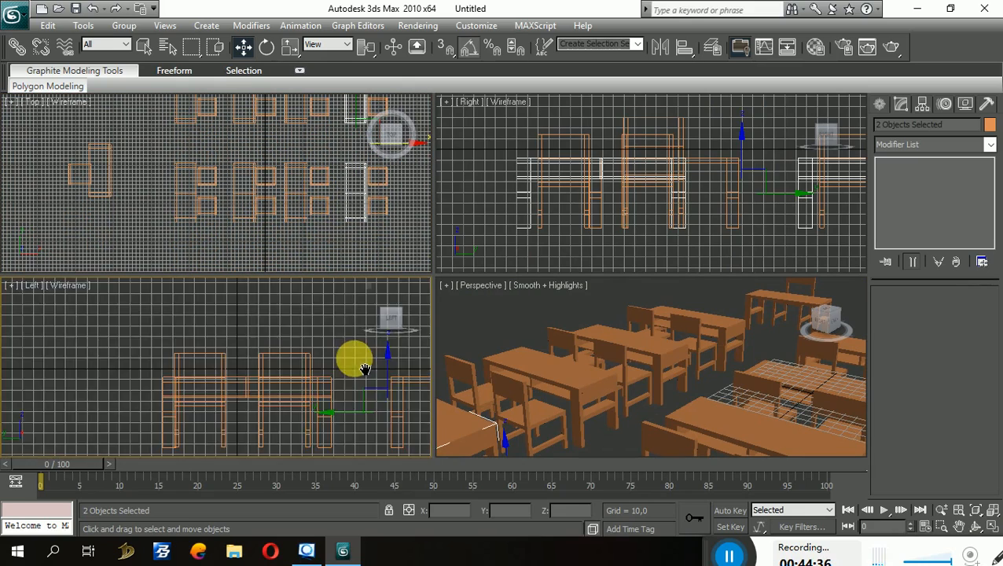
middle_click_drag(346, 375, 304, 375)
scroll(566, 217, "down", 4)
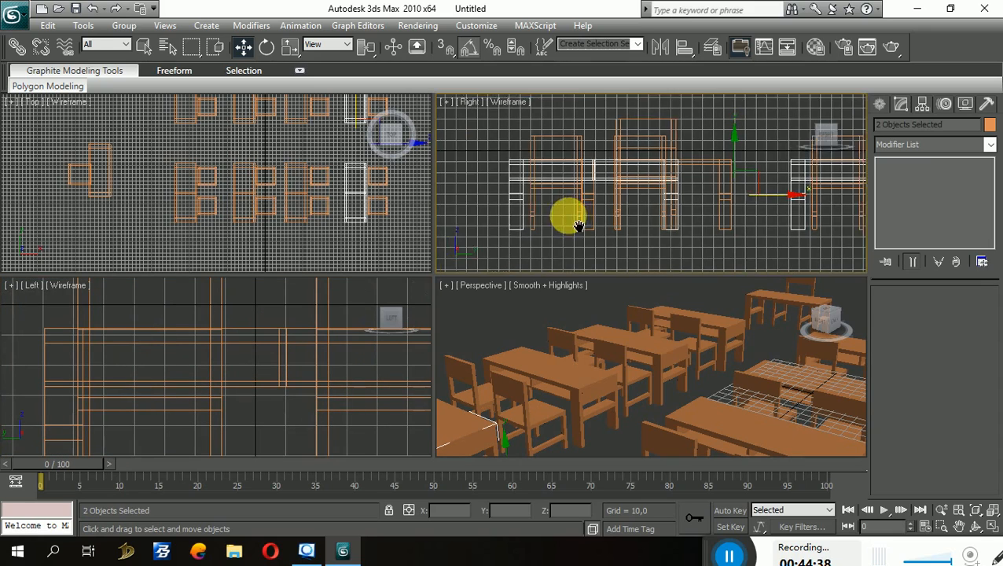
scroll(638, 342, "down", 6)
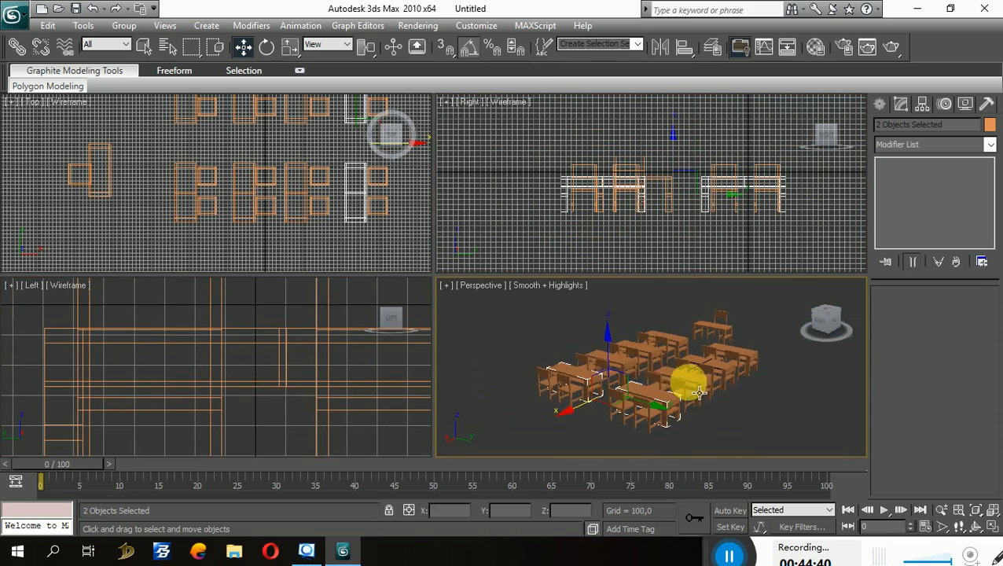
middle_click_drag(687, 383, 616, 414, "alt")
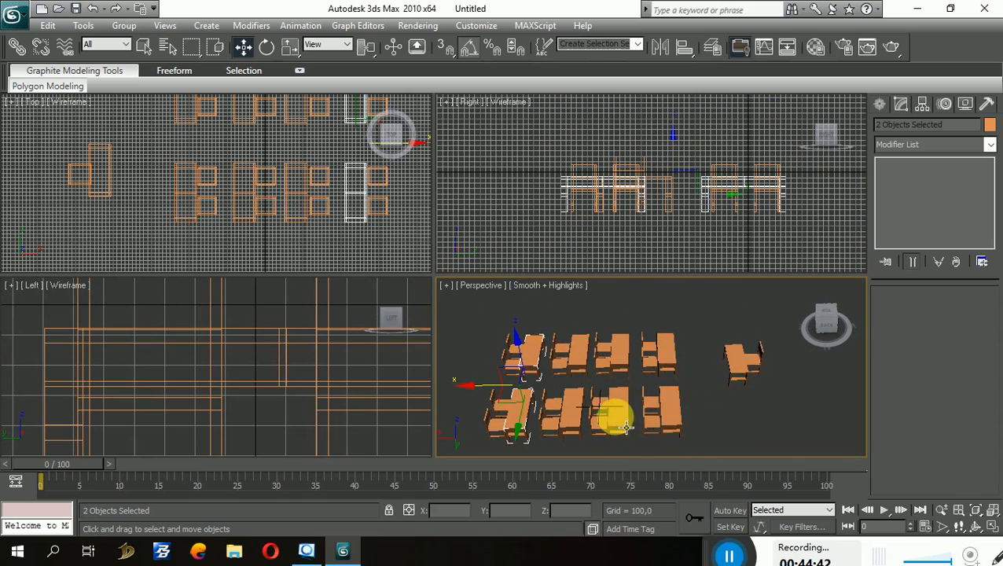
left_click(993, 526)
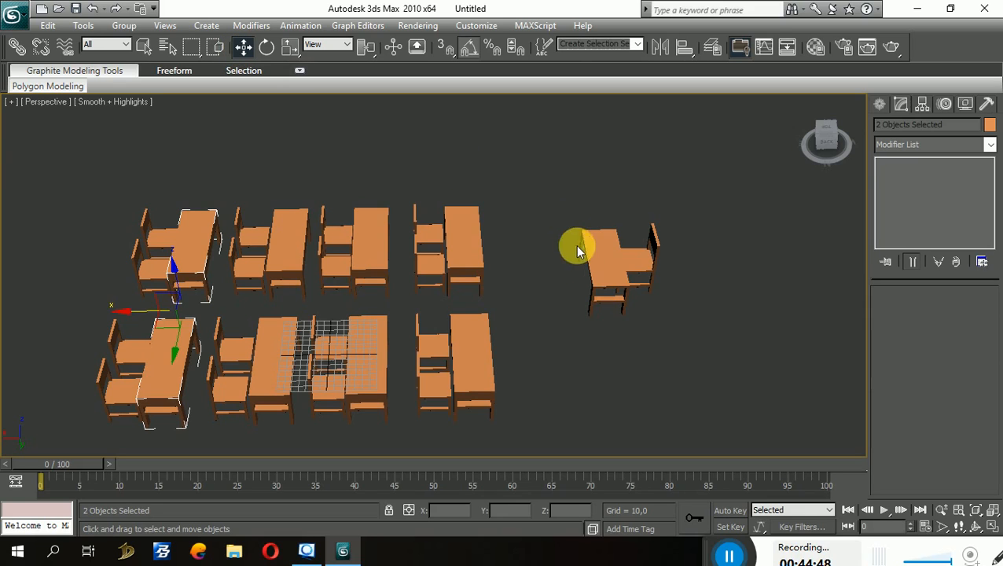
Step: Select the teacher's table and shift it slightly along Y relative to its chair
left_click(618, 271)
mouse_move(621, 267)
left_mouse_down()
mouse_move(610, 196)
mouse_move(617, 253)
left_mouse_up()
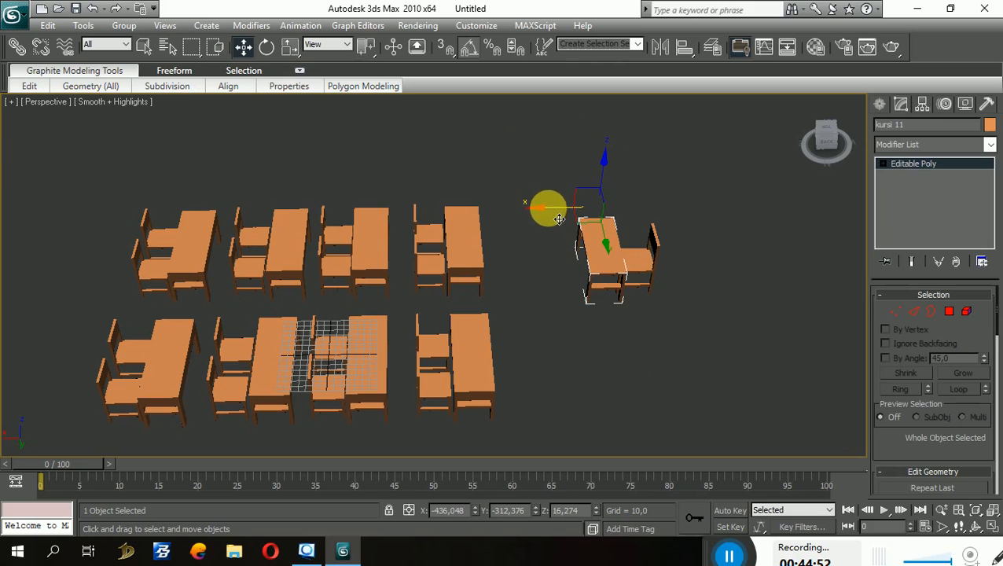
left_click_drag(558, 219, 556, 270)
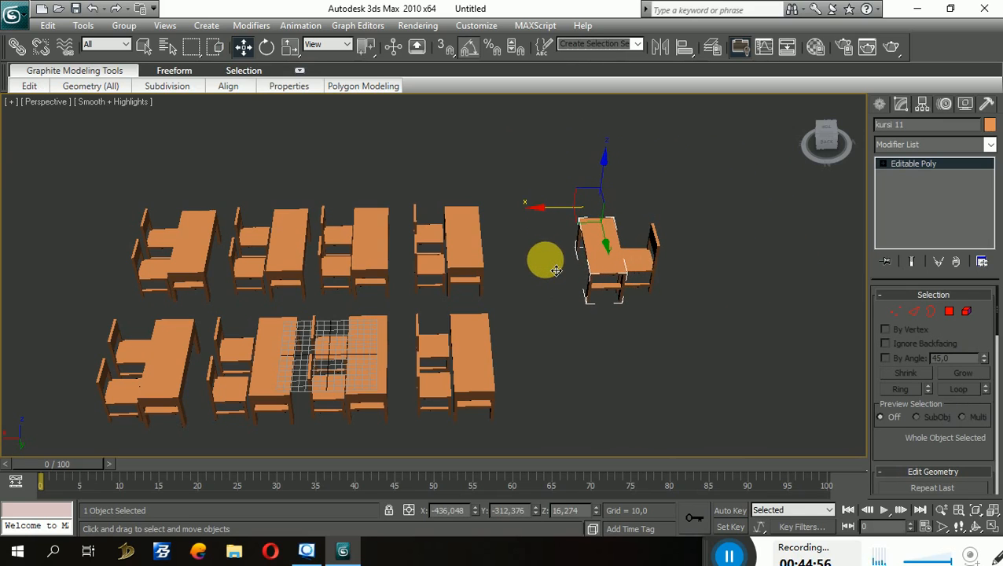
Step: Try the Rotate and non-uniform Scale tools on the teacher's table
left_click(267, 47)
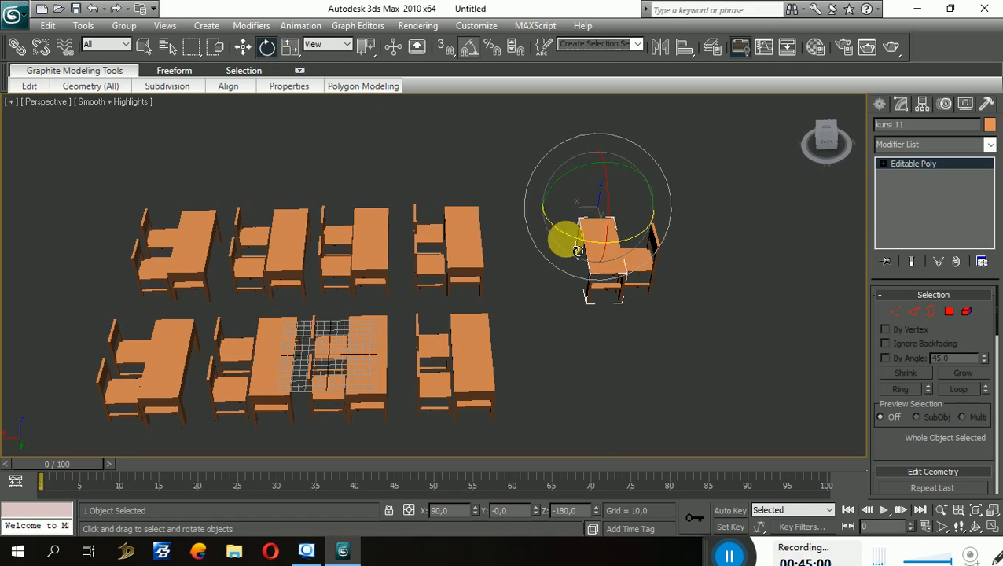
left_click_drag(578, 251, 617, 326)
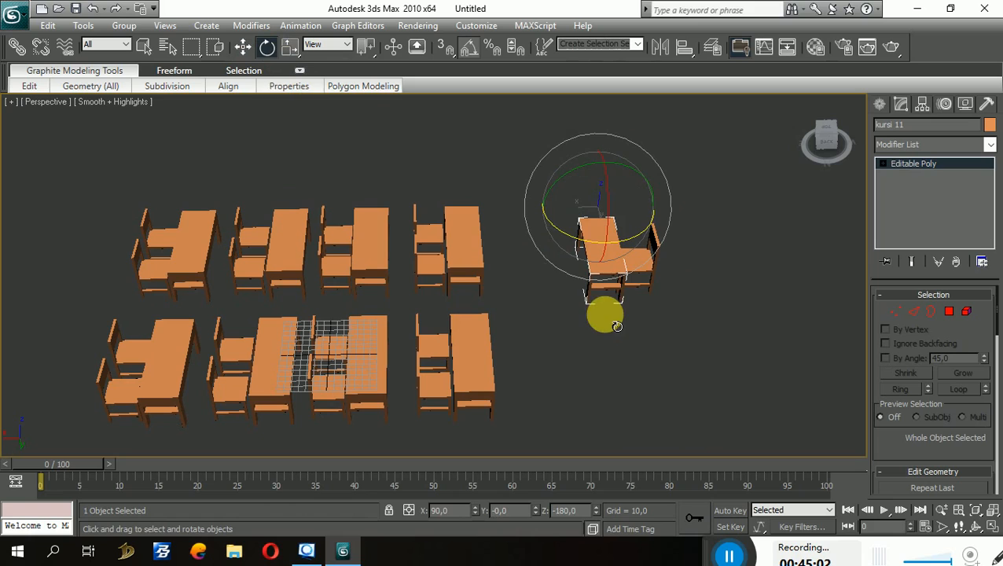
left_click(289, 52)
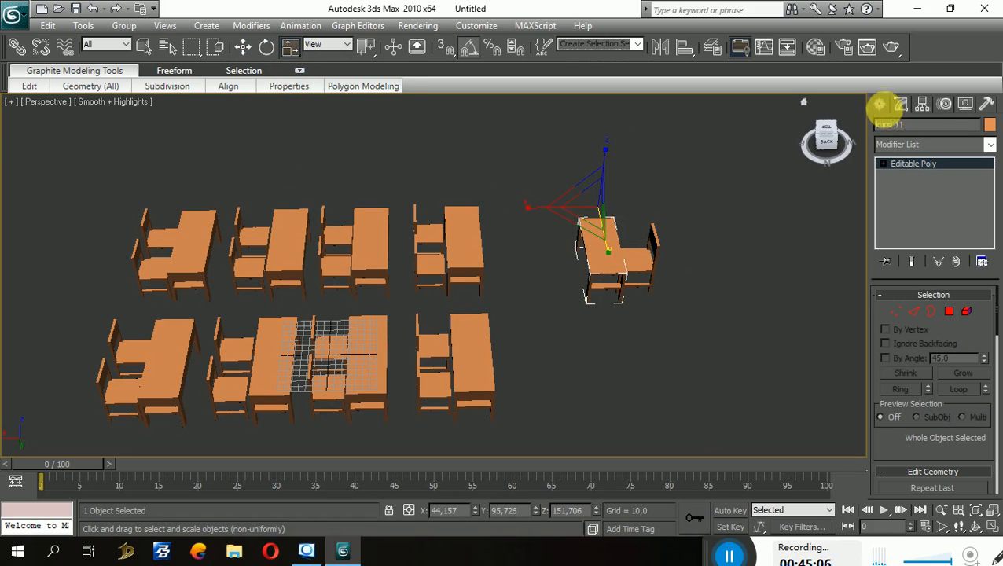
Step: Try to draw a Box from the standard primitives in the empty area beyond the teacher's table
left_click(880, 104)
left_click(918, 199)
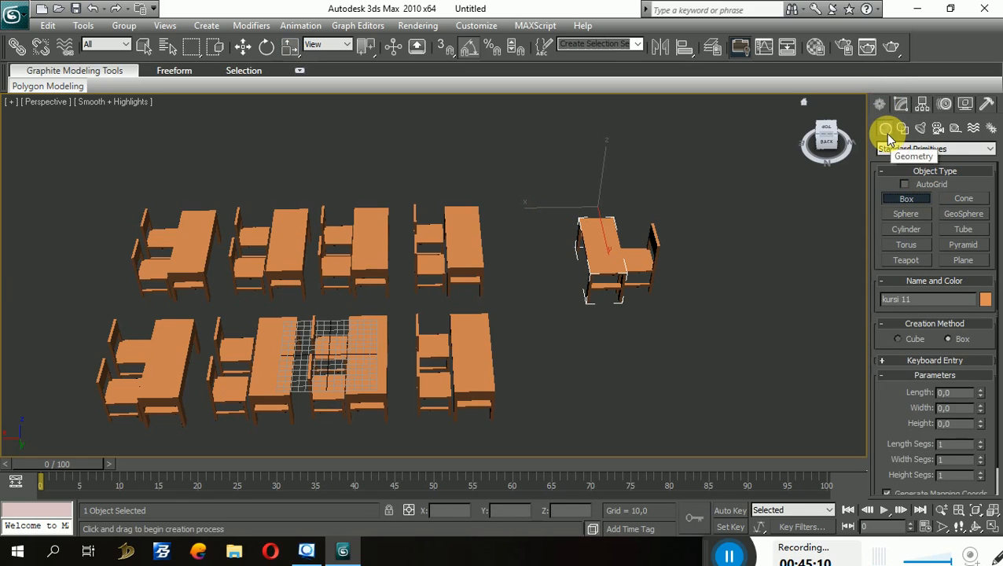
left_click(893, 150)
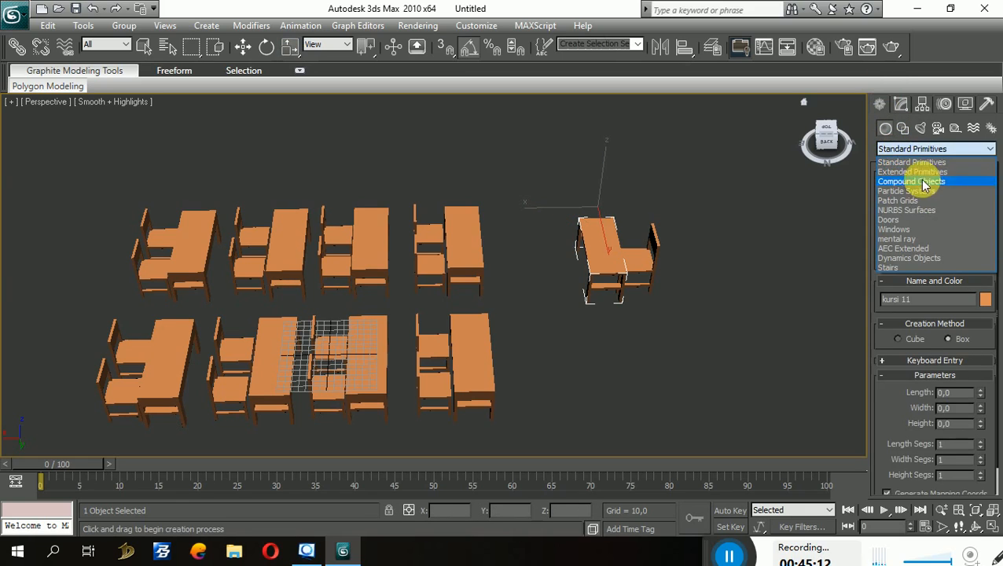
left_click(912, 162)
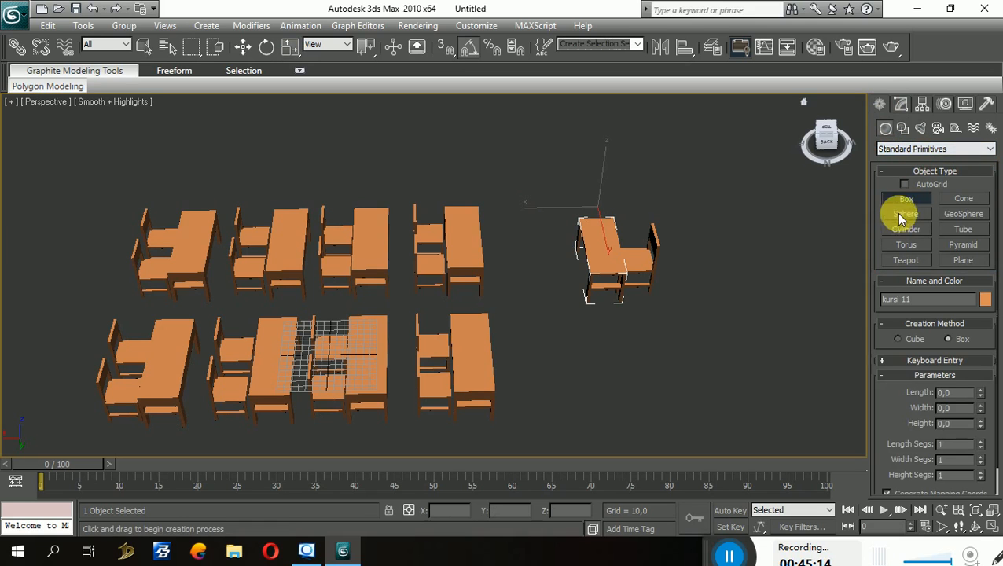
middle_click_drag(767, 276, 580, 266)
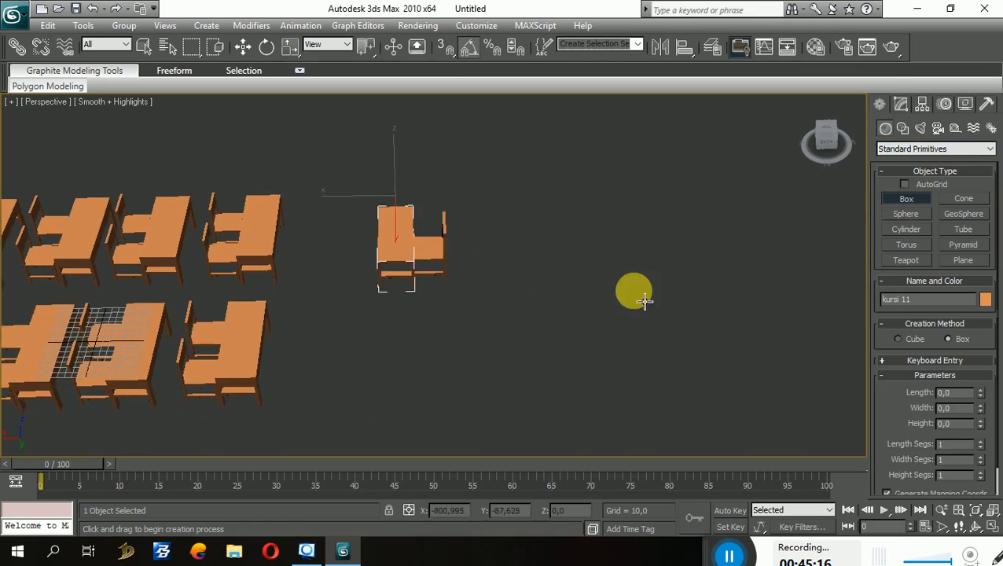
scroll(634, 291, "down", 3)
middle_click_drag(585, 302, 649, 306)
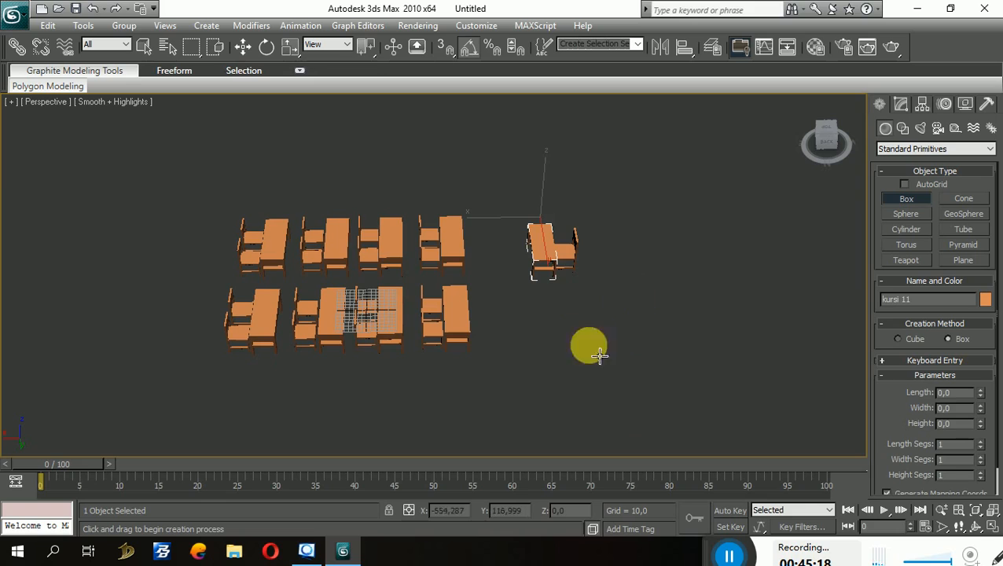
left_click_drag(348, 384, 526, 385)
right_click(531, 390)
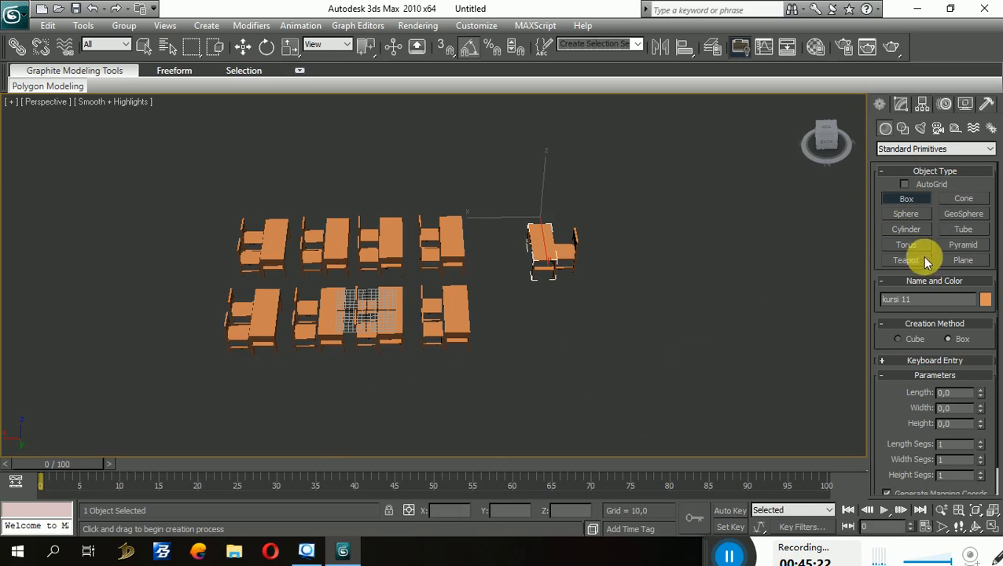
left_click_drag(730, 291, 779, 302)
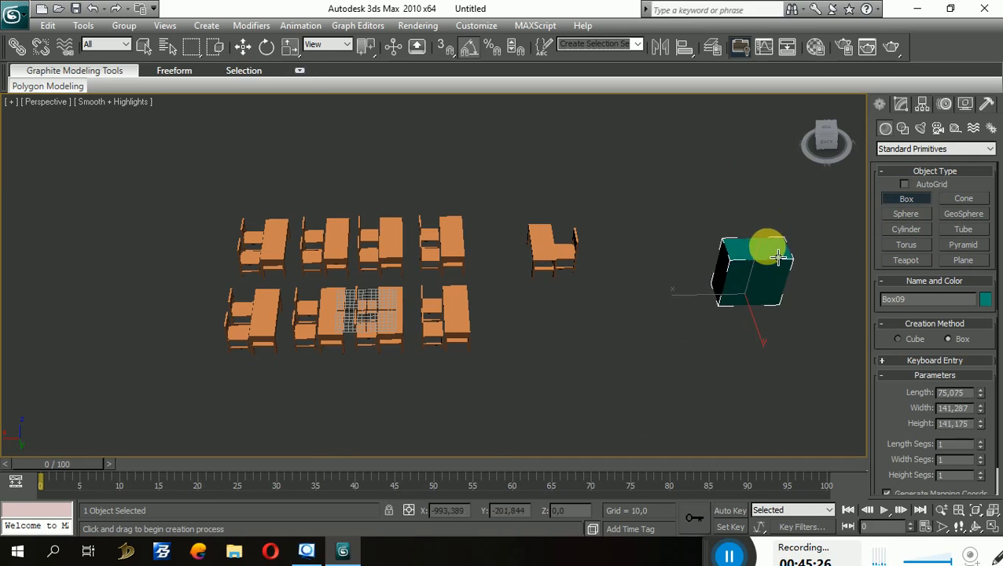
right_click(767, 247)
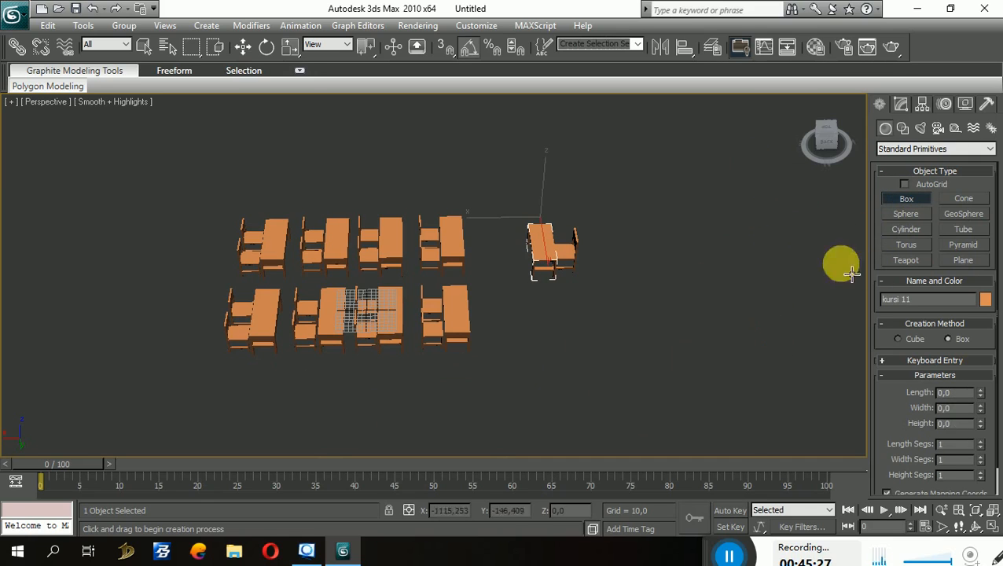
Step: Try to draw a Cone in the empty area beyond the teacher's table
left_click(963, 198)
left_click_drag(640, 283, 700, 329)
right_click(684, 292)
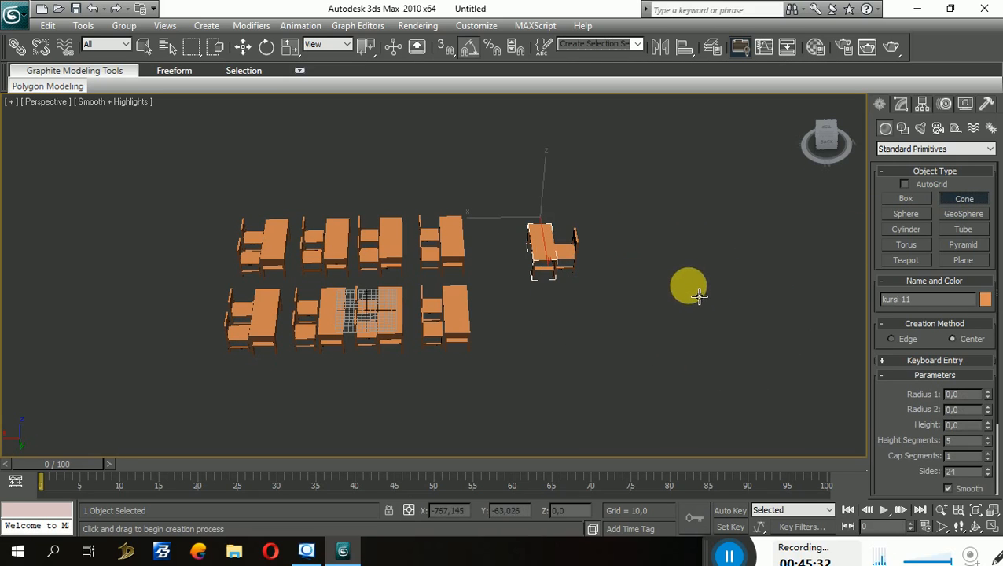
Step: Draw trial boxes of different proportions around the teacher's table and undo them all
scroll(809, 286, "down", 3)
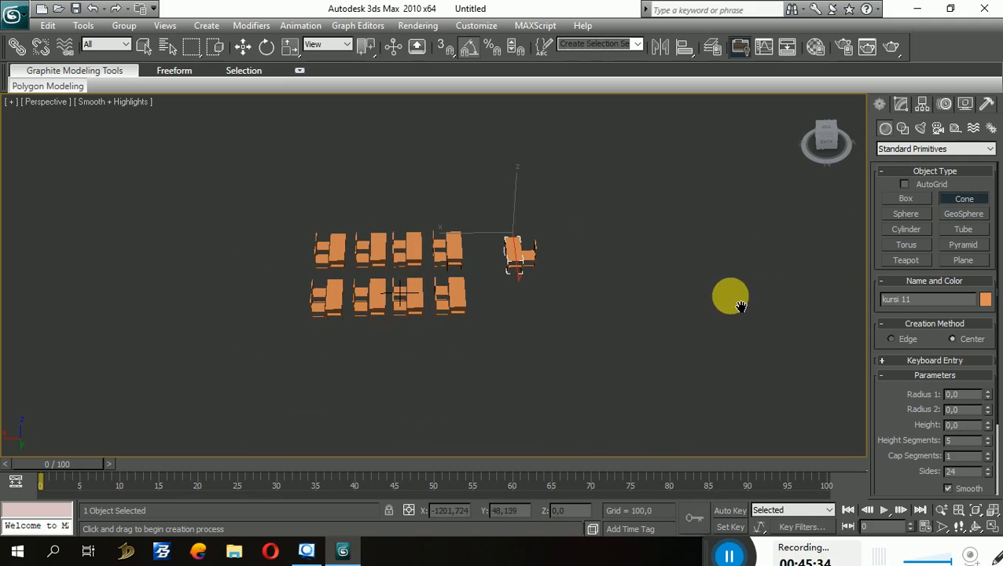
left_click(908, 198)
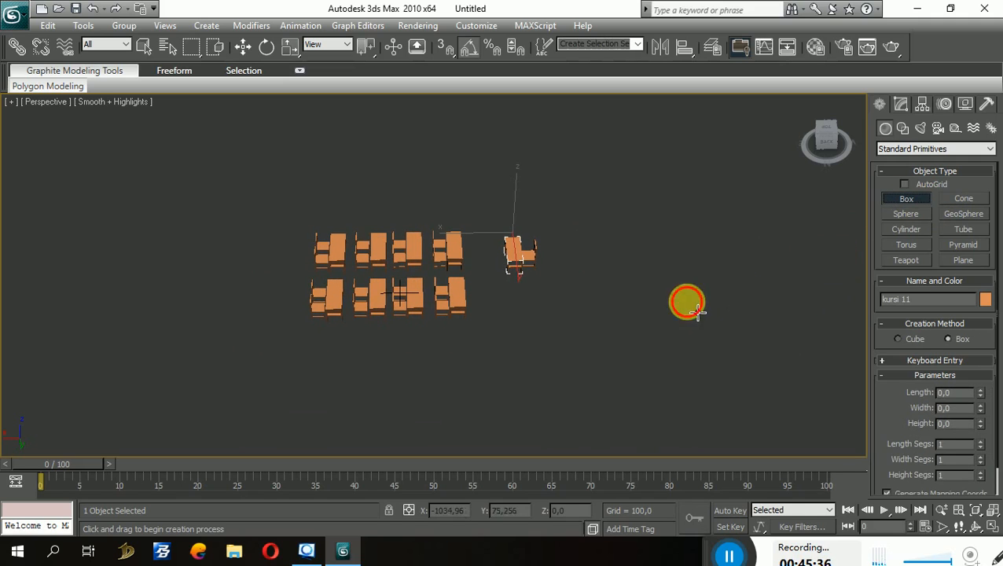
left_click_drag(687, 301, 630, 277)
left_click(756, 224)
left_click_drag(757, 222, 767, 238)
left_click(765, 358)
left_click_drag(515, 358, 528, 394)
left_click(559, 350)
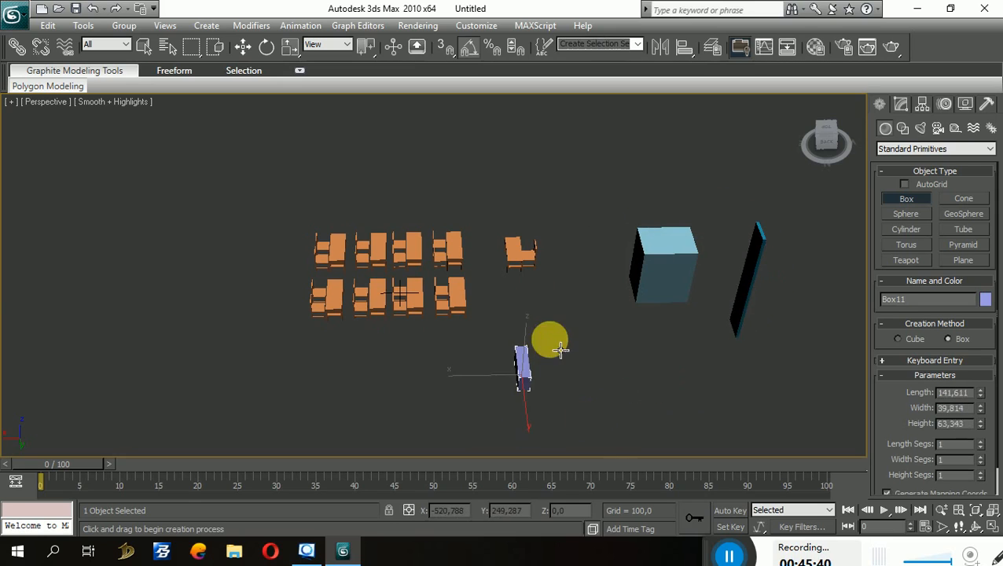
left_click(732, 391)
key("ctrl+z")
key("ctrl+z")
key("ctrl+z")
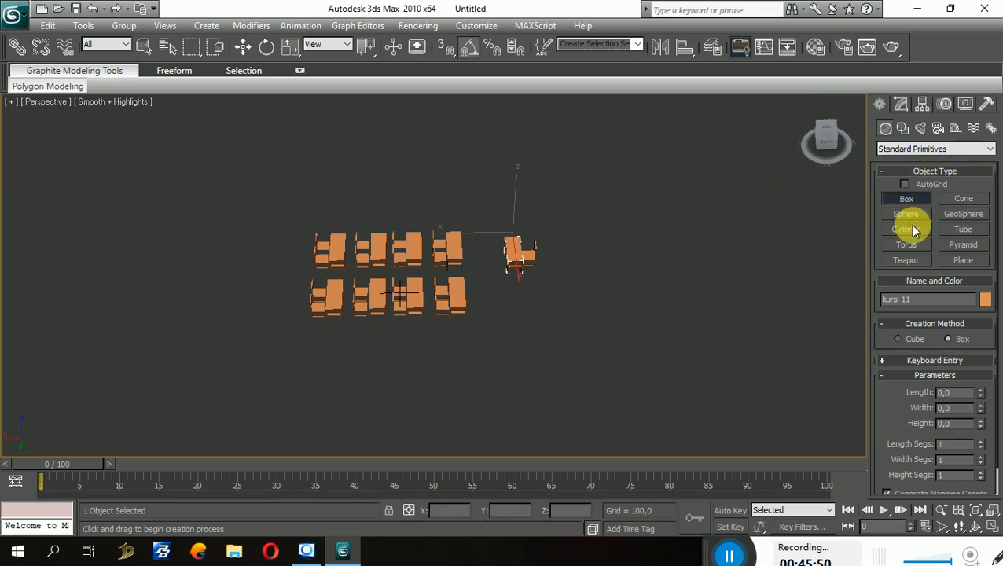
Step: Check the list of geometry categories, keep Standard Primitives and enable AutoGrid for the Box tool
left_click_drag(948, 204, 944, 161)
left_click(943, 149)
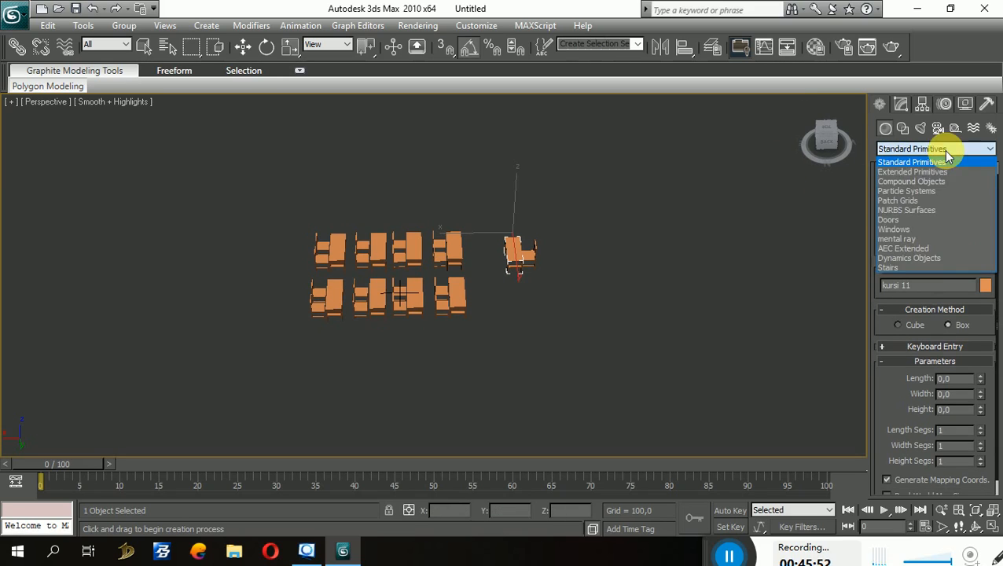
left_click(943, 150)
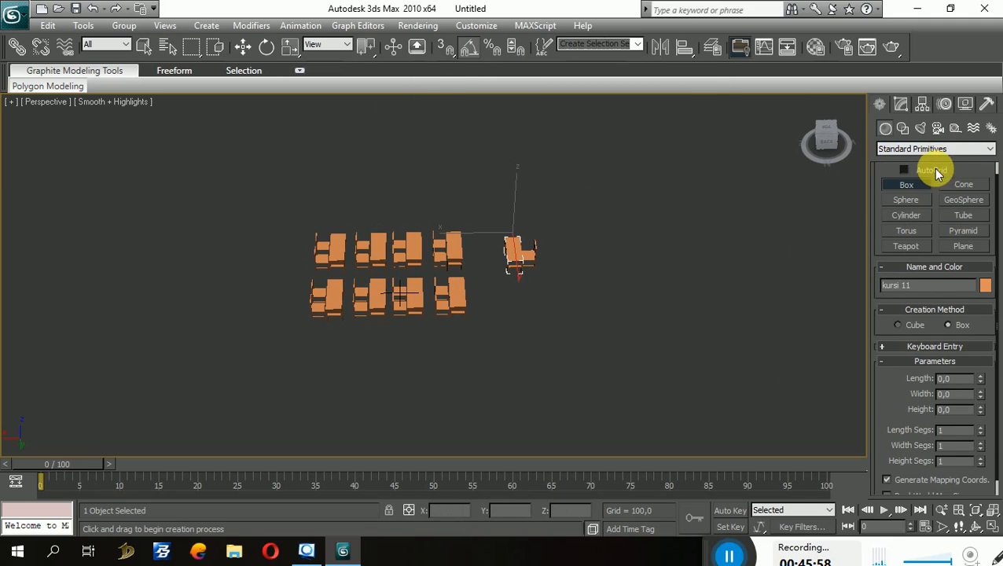
left_click_drag(933, 180, 936, 216)
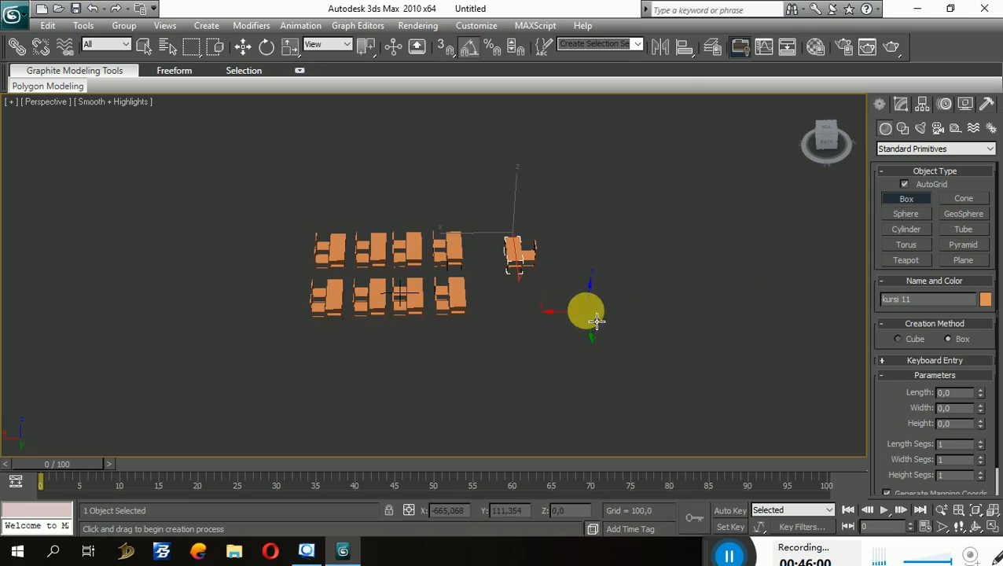
Step: Examine the finished classroom furniture from the back rows and from the teacher's side
scroll(605, 303, "up", 5)
middle_click_drag(578, 332, 599, 360, "alt")
scroll(623, 368, "up", 5)
scroll(622, 368, "down", 5)
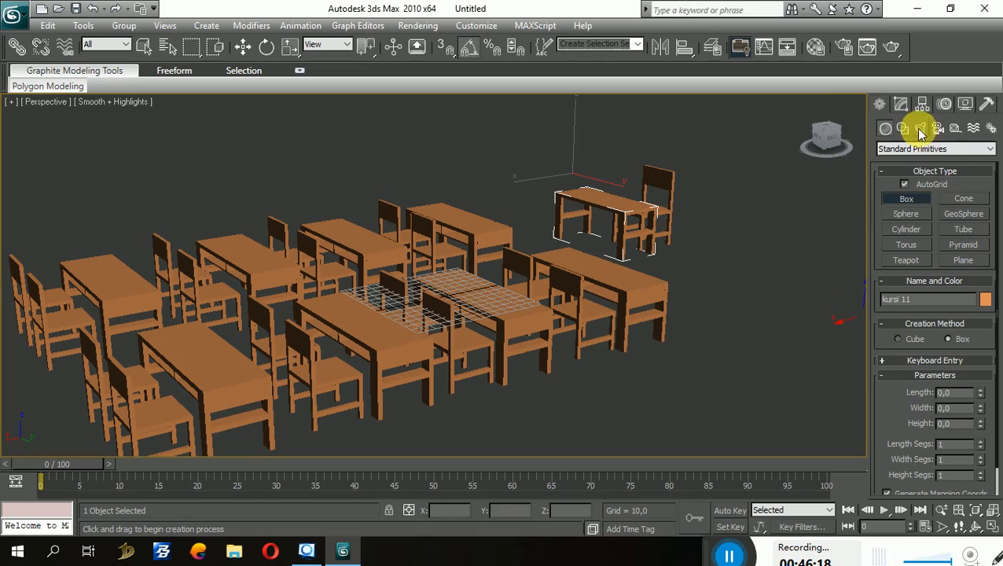
middle_click_drag(768, 209, 501, 225, "alt")
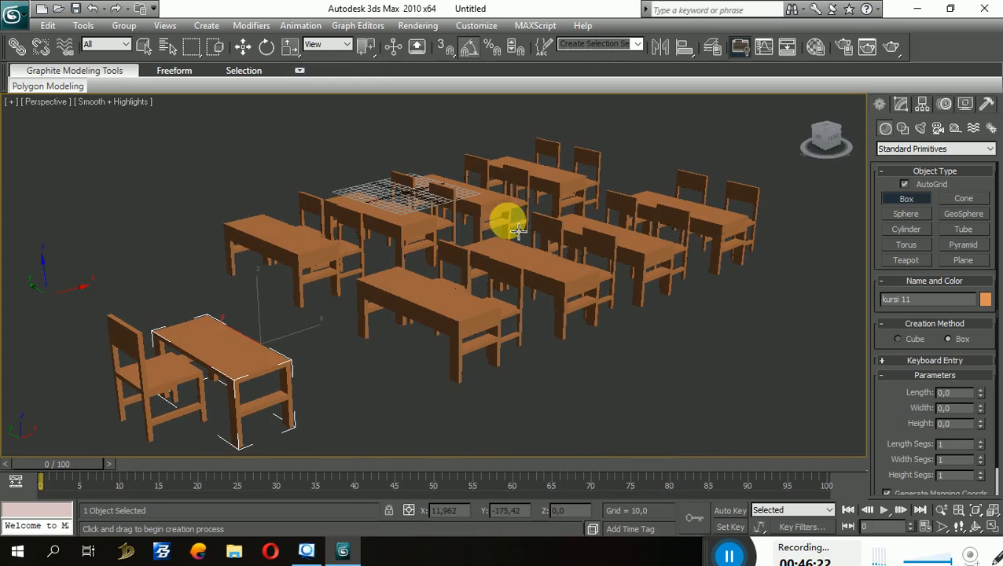
Step: Render the Perspective view of the whole classroom, inspect the image at different magnifications and close it
left_click(889, 49)
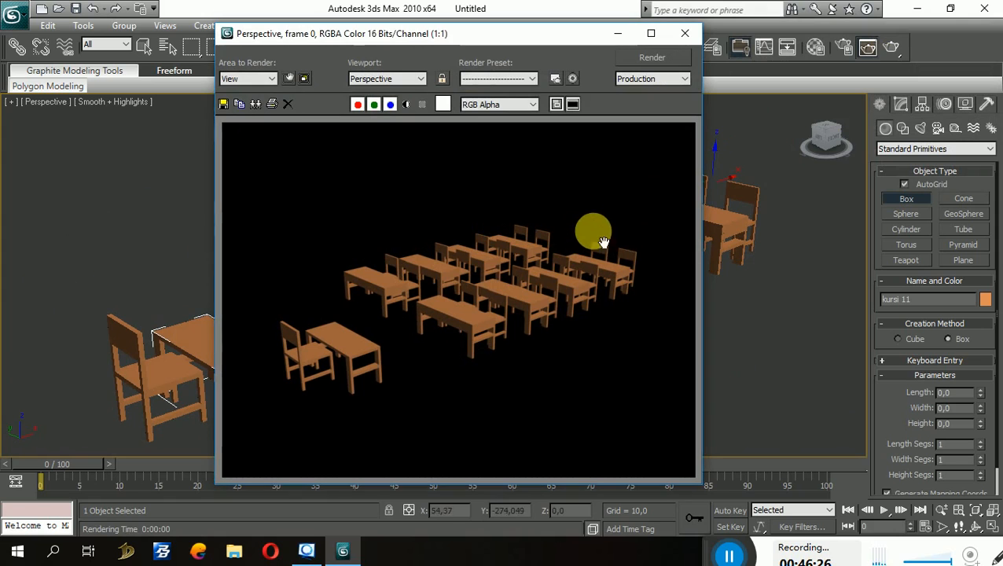
scroll(598, 293, "up", 3)
scroll(581, 321, "down", 5)
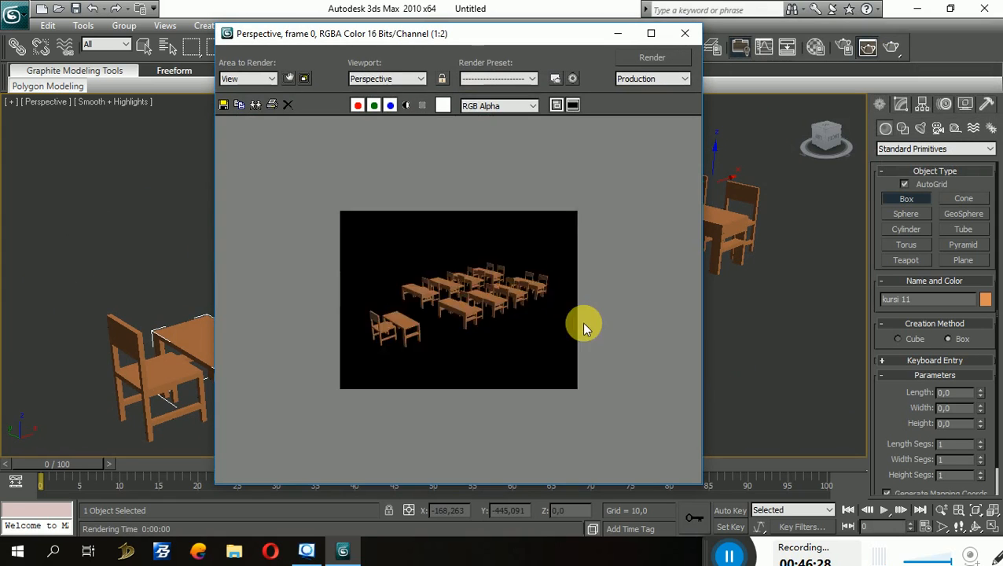
scroll(446, 245, "up", 3)
scroll(453, 248, "down", 1)
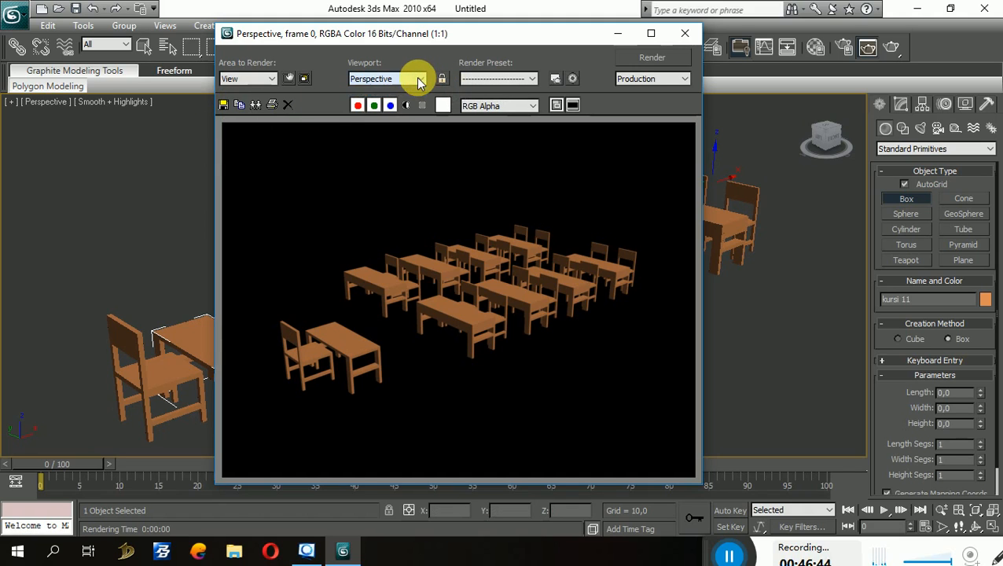
left_click(685, 33)
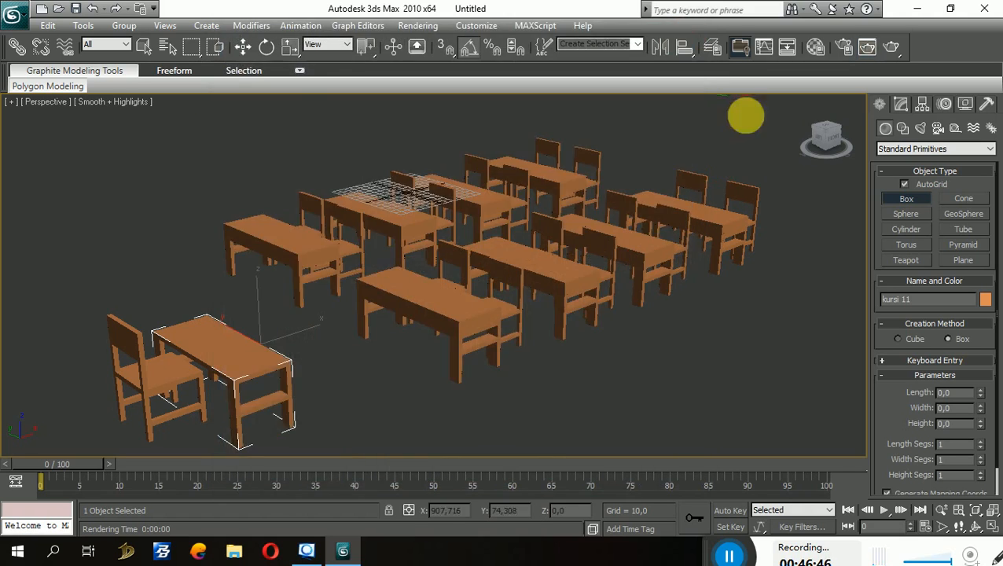
Step: Render the student desks and chairs from a lower, closer angle, inspect the image and close it
middle_click_drag(787, 197, 839, 256)
middle_click_drag(703, 292, 647, 288, "alt")
scroll(649, 296, "up", 4)
scroll(629, 291, "down", 8)
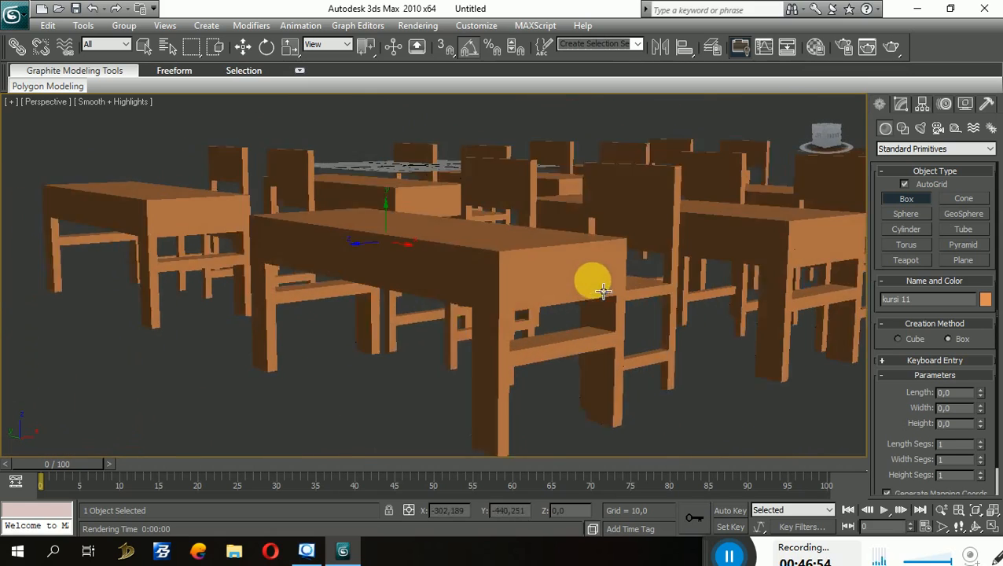
left_click(890, 47)
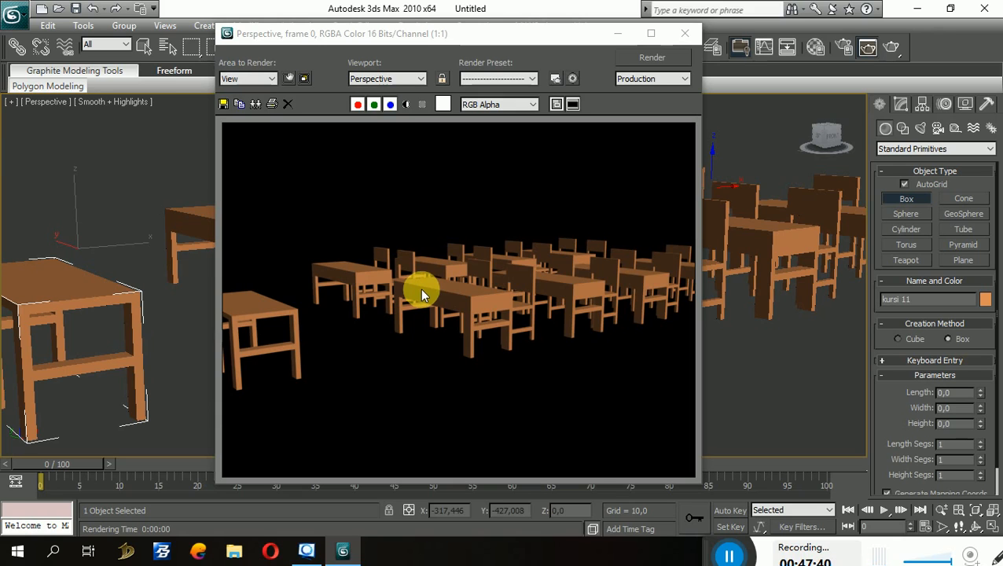
left_click(684, 33)
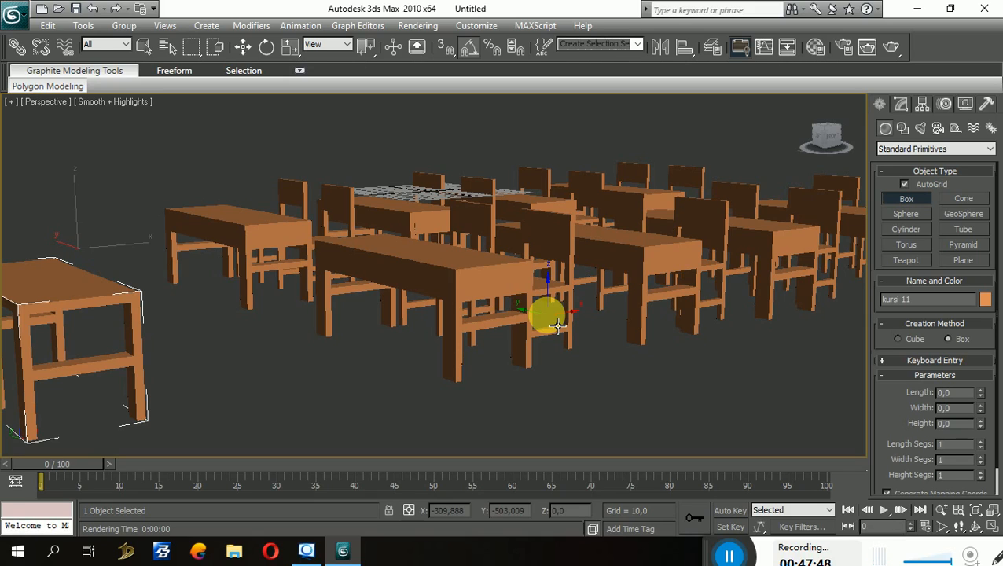
Step: Review the complete furniture layout from a raised overview angle, keeping the Box tool active
left_click(917, 197)
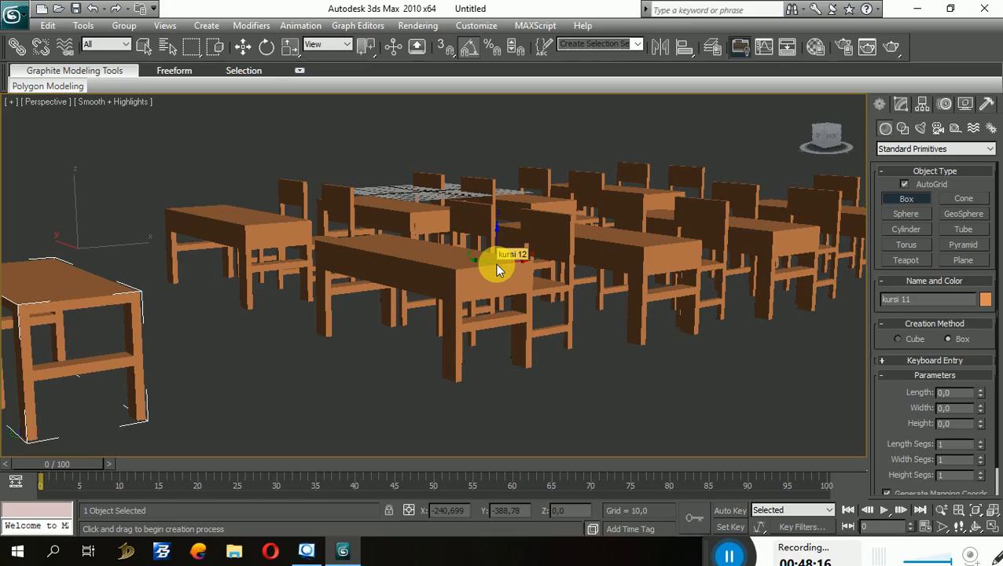
middle_click_drag(500, 246, 522, 273, "alt")
scroll(434, 318, "down", 4)
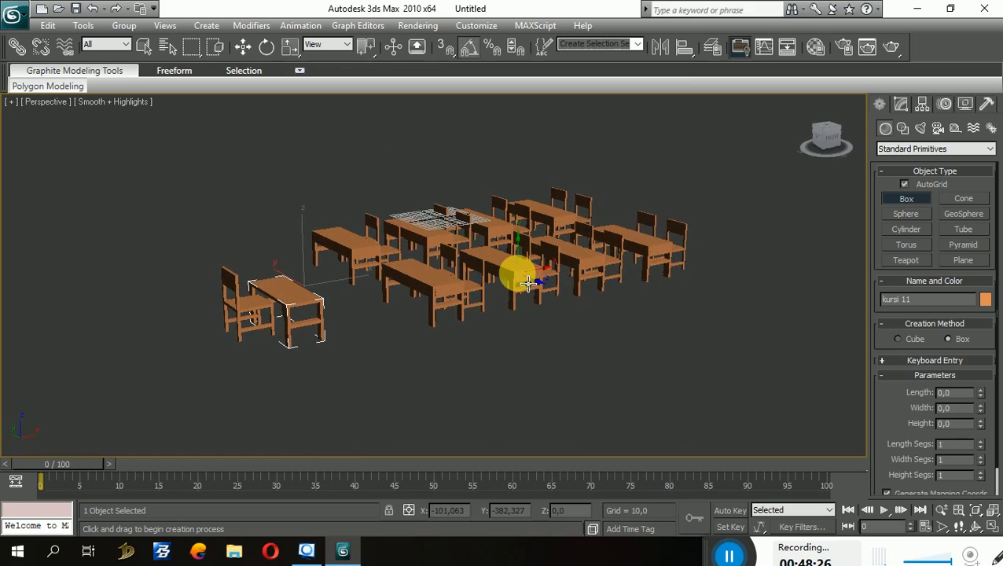